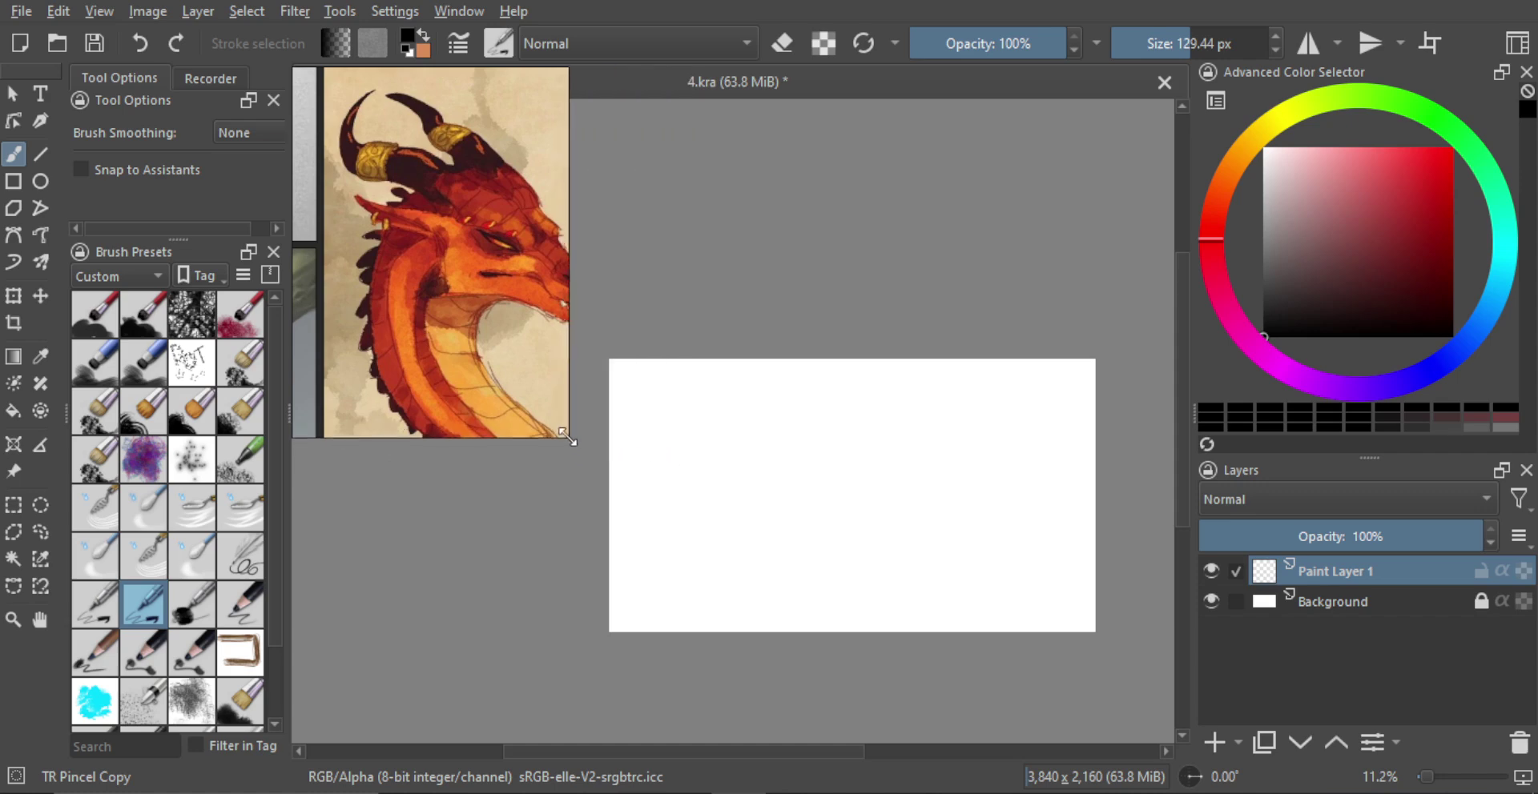
Step: Fit the whole dragon head in the reference view and rough out the skull as a small faceted box on Paint Layer 1
{"action": "left_click_drag", "start_coordinate": [531, 365], "coordinate": [496, 371]}
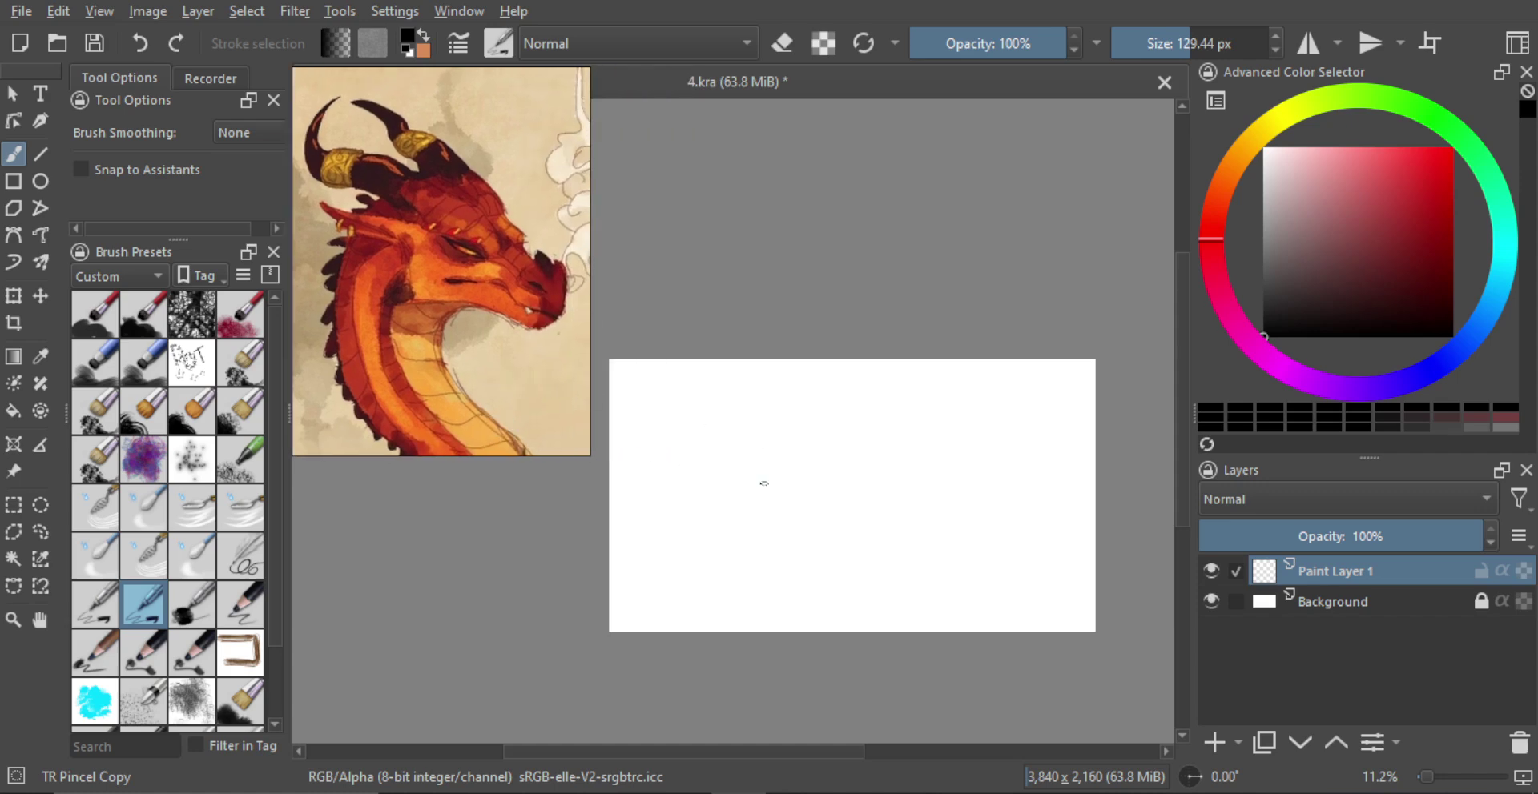
{"action": "left_click_drag", "start_coordinate": [754, 505], "coordinate": [792, 509]}
{"action": "key", "text": "ctrl+z"}
{"action": "left_click_drag", "start_coordinate": [841, 443], "coordinate": [851, 533]}
{"action": "key", "text": "ctrl+z"}
{"action": "scroll", "coordinate": [749, 483], "scroll_direction": "up", "scroll_amount": 1}
{"action": "mouse_move", "coordinate": [756, 492]}
{"action": "left_mouse_down"}
{"action": "mouse_move", "coordinate": [827, 476]}
{"action": "mouse_move", "coordinate": [808, 438]}
{"action": "mouse_move", "coordinate": [741, 455]}
{"action": "mouse_move", "coordinate": [783, 469]}
{"action": "mouse_move", "coordinate": [840, 443]}
{"action": "left_mouse_up"}
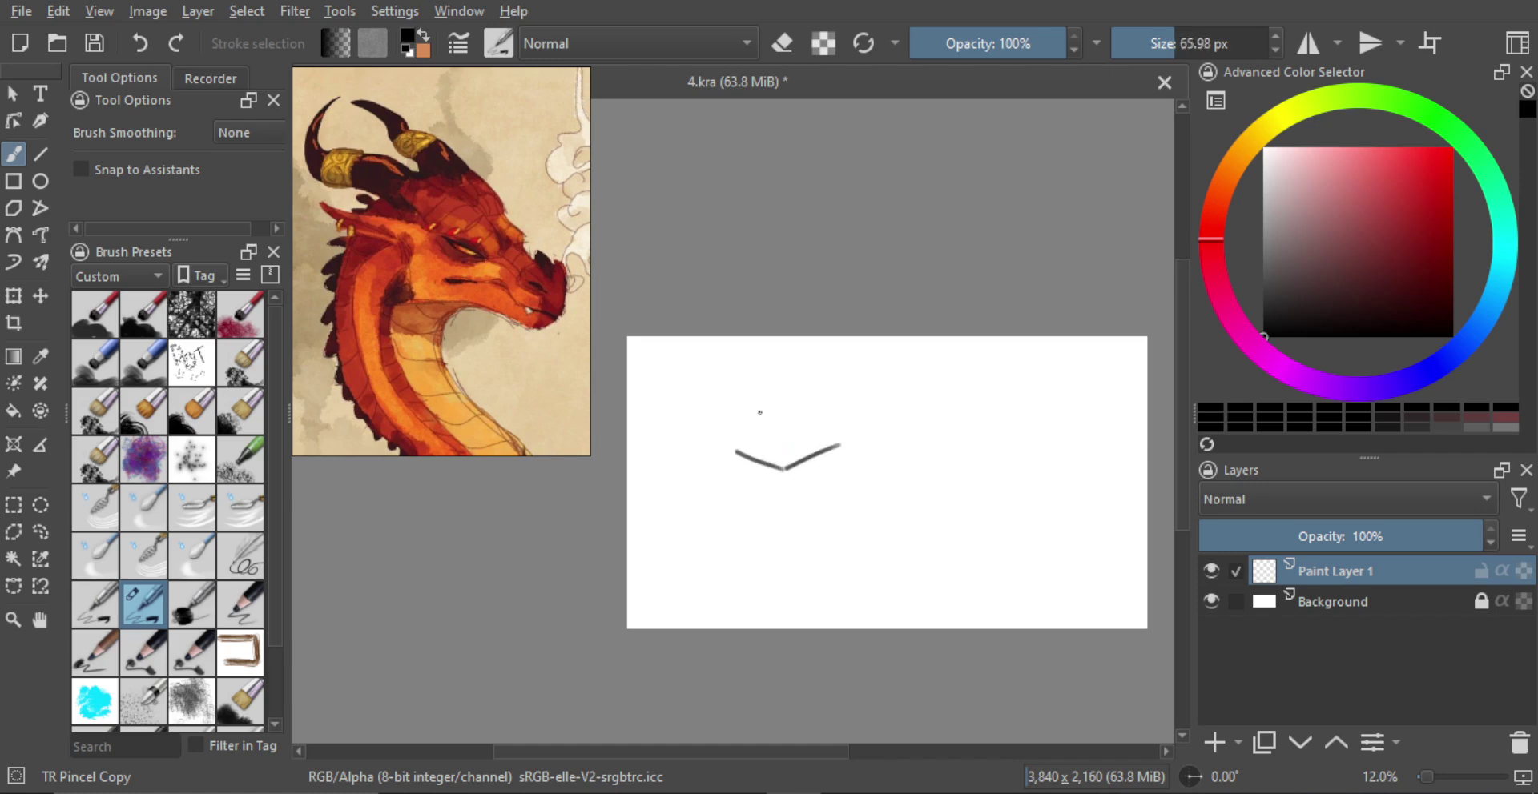
{"action": "mouse_move", "coordinate": [735, 451]}
{"action": "left_mouse_down"}
{"action": "mouse_move", "coordinate": [765, 415]}
{"action": "mouse_move", "coordinate": [795, 425]}
{"action": "mouse_move", "coordinate": [783, 471]}
{"action": "mouse_move", "coordinate": [829, 415]}
{"action": "mouse_move", "coordinate": [844, 437]}
{"action": "mouse_move", "coordinate": [793, 409]}
{"action": "mouse_move", "coordinate": [831, 417]}
{"action": "mouse_move", "coordinate": [810, 483]}
{"action": "left_mouse_up"}
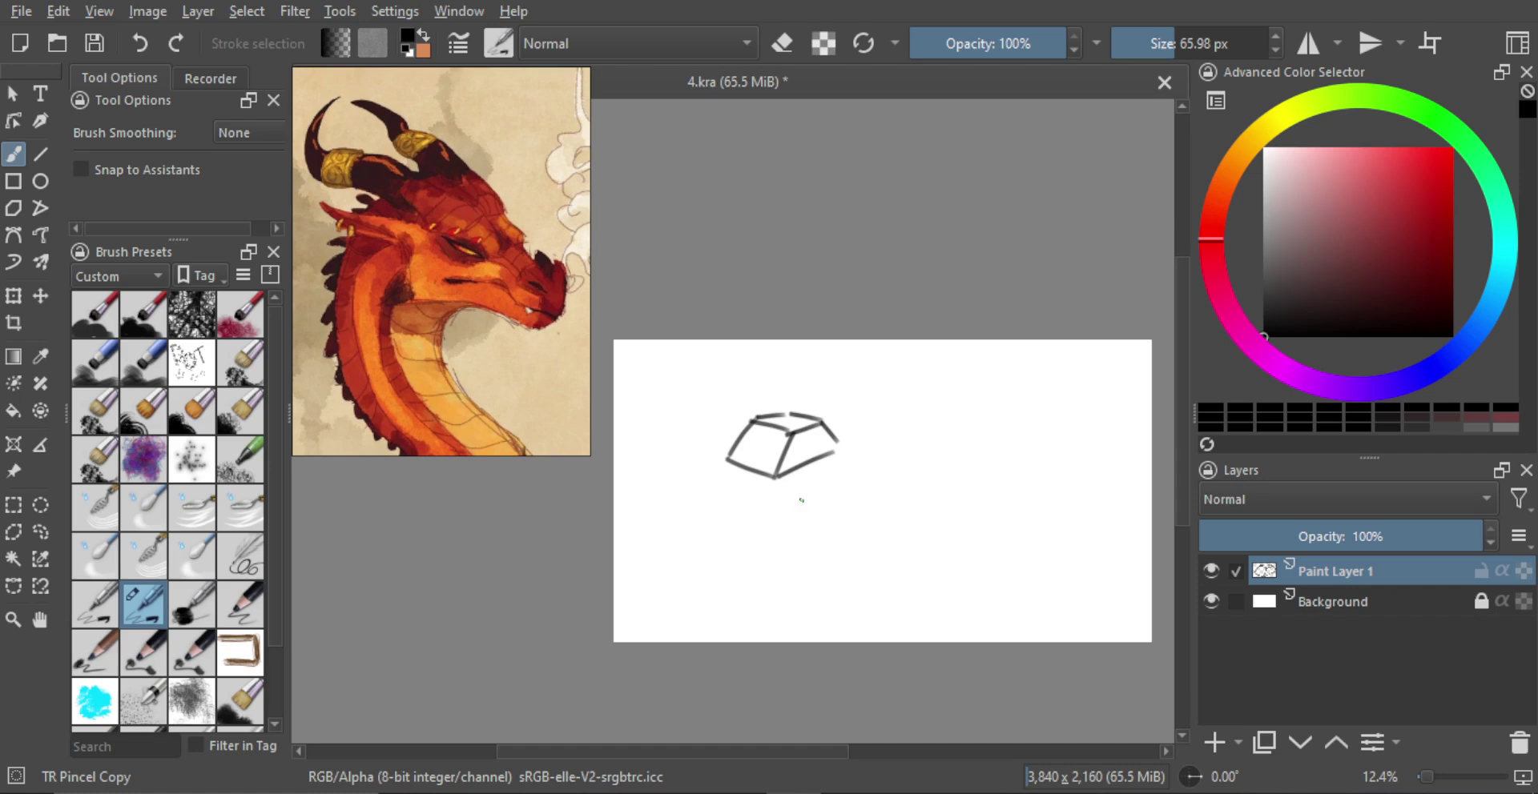
{"action": "left_click_drag", "start_coordinate": [727, 463], "coordinate": [774, 484]}
Step: Sketch the rounded cheek, wavy upper jaw line and top of the snout, closing the muzzle with a rounded nose
{"action": "mouse_move", "coordinate": [766, 490]}
{"action": "left_mouse_down"}
{"action": "mouse_move", "coordinate": [804, 502]}
{"action": "mouse_move", "coordinate": [790, 517]}
{"action": "mouse_move", "coordinate": [876, 532]}
{"action": "mouse_move", "coordinate": [910, 519]}
{"action": "left_mouse_up"}
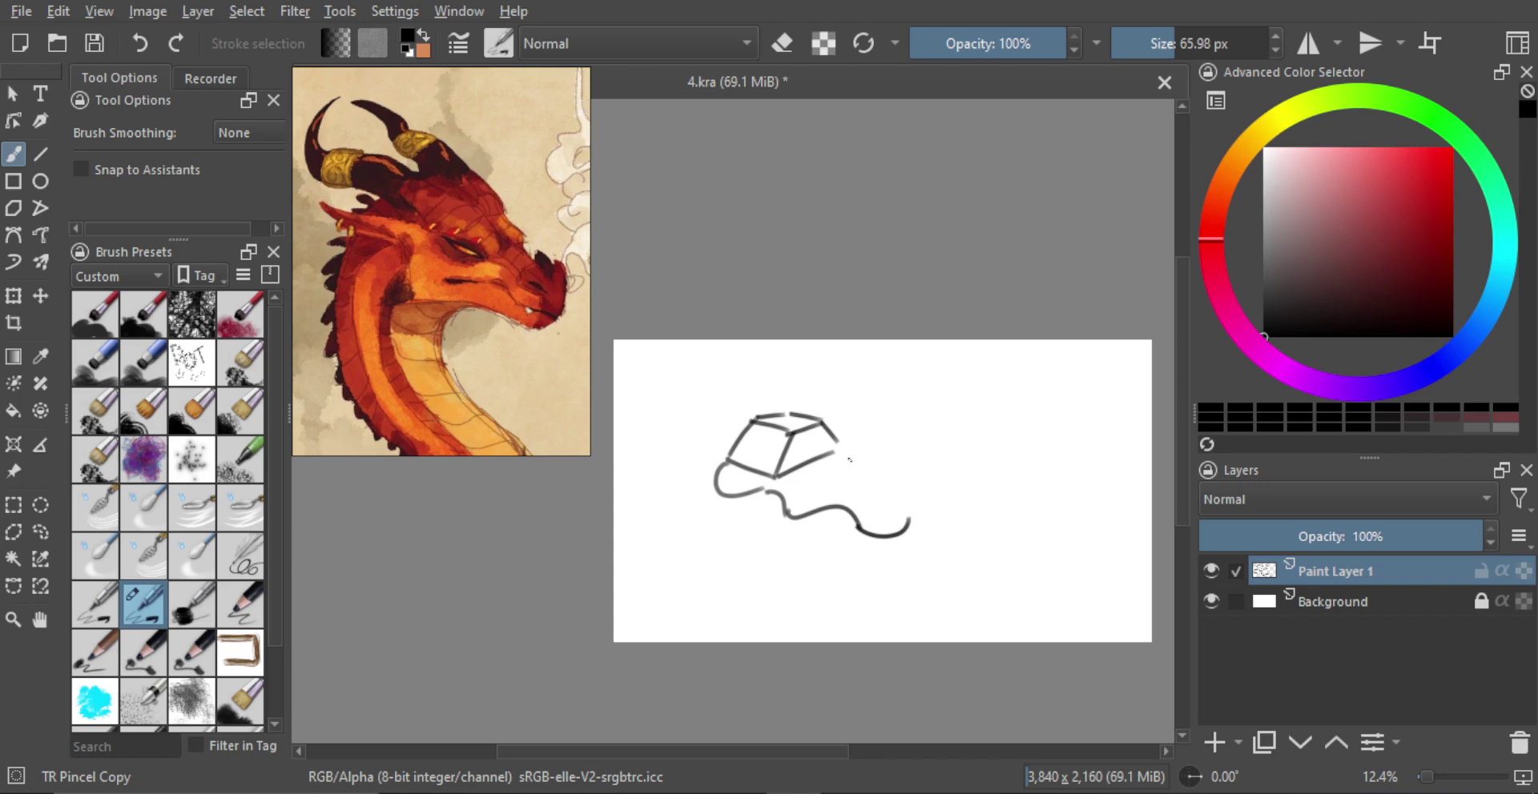
{"action": "left_click_drag", "start_coordinate": [838, 447], "coordinate": [915, 496]}
{"action": "key", "text": "ctrl+z"}
{"action": "left_click_drag", "start_coordinate": [912, 493], "coordinate": [912, 529]}
{"action": "key", "text": "ctrl+z"}
{"action": "key", "text": "ctrl+z"}
{"action": "left_click_drag", "start_coordinate": [869, 478], "coordinate": [909, 494]}
{"action": "left_click_drag", "start_coordinate": [909, 493], "coordinate": [908, 530]}
{"action": "key", "text": "ctrl+z"}
{"action": "left_click_drag", "start_coordinate": [909, 492], "coordinate": [910, 530]}
Step: Sketch the eye and the curved socket beneath it inside the boxy skull
{"action": "mouse_move", "coordinate": [798, 433]}
{"action": "left_mouse_down"}
{"action": "mouse_move", "coordinate": [807, 475]}
{"action": "mouse_move", "coordinate": [790, 492]}
{"action": "mouse_move", "coordinate": [766, 477]}
{"action": "mouse_move", "coordinate": [802, 490]}
{"action": "mouse_move", "coordinate": [792, 480]}
{"action": "mouse_move", "coordinate": [813, 462]}
{"action": "mouse_move", "coordinate": [748, 472]}
{"action": "mouse_move", "coordinate": [808, 467]}
{"action": "mouse_move", "coordinate": [779, 481]}
{"action": "left_mouse_up"}
{"action": "key", "text": "ctrl+z"}
{"action": "key", "text": "ctrl+z"}
{"action": "key", "text": "ctrl+z"}
{"action": "key", "text": "ctrl+z"}
{"action": "key", "text": "ctrl+z"}
{"action": "key", "text": "ctrl+z"}
{"action": "key", "text": "ctrl+z"}
{"action": "key", "text": "ctrl+z"}
{"action": "key", "text": "ctrl+z"}
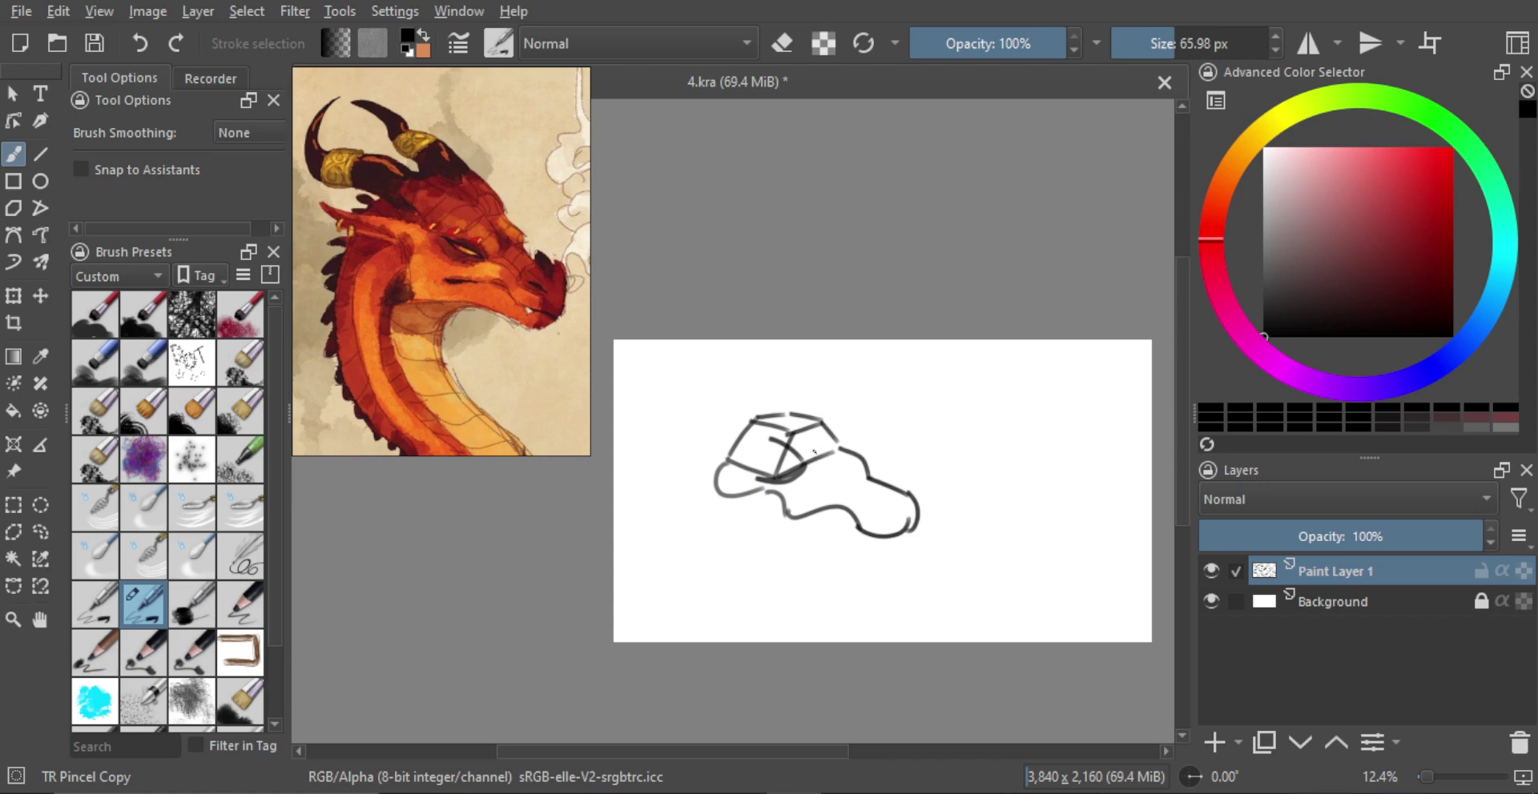
{"action": "mouse_move", "coordinate": [808, 435]}
{"action": "left_mouse_down"}
{"action": "mouse_move", "coordinate": [809, 465]}
{"action": "mouse_move", "coordinate": [848, 447]}
{"action": "left_mouse_up"}
{"action": "key", "text": "ctrl+z"}
{"action": "left_click_drag", "start_coordinate": [758, 451], "coordinate": [788, 471]}
{"action": "key", "text": "ctrl+z"}
Step: Add ridge loops along the top of the snout and a nostril near its tip
{"action": "mouse_move", "coordinate": [875, 506]}
{"action": "left_mouse_down"}
{"action": "mouse_move", "coordinate": [914, 516]}
{"action": "mouse_move", "coordinate": [849, 462]}
{"action": "mouse_move", "coordinate": [888, 482]}
{"action": "left_mouse_up"}
{"action": "key", "text": "ctrl+z"}
{"action": "mouse_move", "coordinate": [883, 479]}
{"action": "left_mouse_down"}
{"action": "mouse_move", "coordinate": [909, 493]}
{"action": "mouse_move", "coordinate": [856, 472]}
{"action": "left_mouse_up"}
{"action": "mouse_move", "coordinate": [855, 474]}
{"action": "left_mouse_down"}
{"action": "mouse_move", "coordinate": [870, 465]}
{"action": "mouse_move", "coordinate": [897, 486]}
{"action": "left_mouse_up"}
{"action": "left_click_drag", "start_coordinate": [891, 484], "coordinate": [908, 490]}
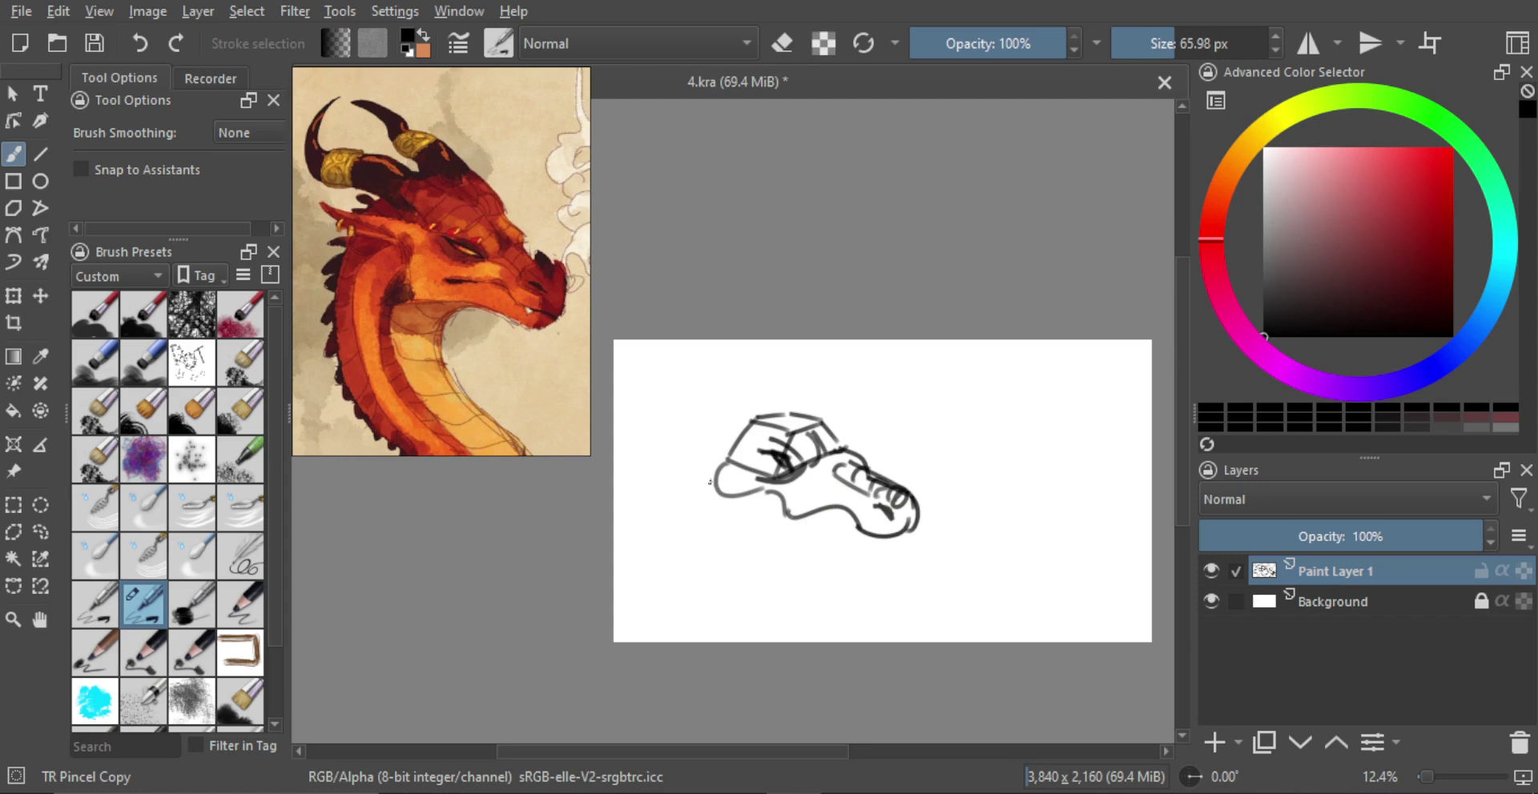
Step: Sketch the cheek edge and lower jaw up to the chin, plus rounded horn bases behind the forehead
{"action": "mouse_move", "coordinate": [725, 463]}
{"action": "left_mouse_down"}
{"action": "mouse_move", "coordinate": [688, 542]}
{"action": "mouse_move", "coordinate": [809, 533]}
{"action": "mouse_move", "coordinate": [875, 555]}
{"action": "mouse_move", "coordinate": [909, 529]}
{"action": "left_mouse_up"}
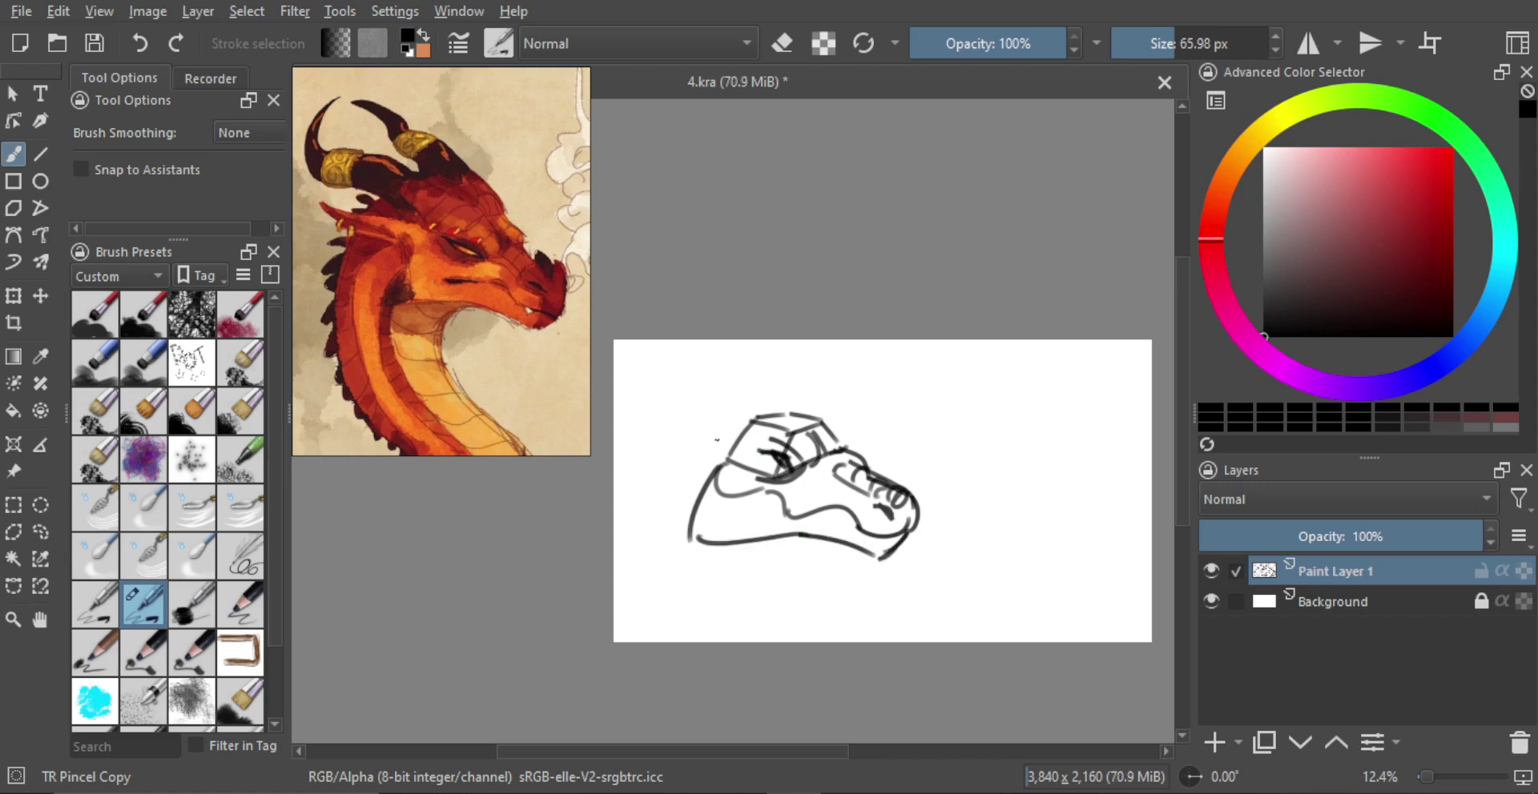
{"action": "mouse_move", "coordinate": [749, 426]}
{"action": "left_mouse_down"}
{"action": "mouse_move", "coordinate": [725, 458]}
{"action": "mouse_move", "coordinate": [733, 410]}
{"action": "mouse_move", "coordinate": [711, 405]}
{"action": "mouse_move", "coordinate": [687, 433]}
{"action": "mouse_move", "coordinate": [725, 462]}
{"action": "left_mouse_up"}
{"action": "mouse_move", "coordinate": [744, 408]}
{"action": "left_mouse_down"}
{"action": "mouse_move", "coordinate": [757, 390]}
{"action": "mouse_move", "coordinate": [793, 410]}
{"action": "left_mouse_up"}
{"action": "key", "text": "ctrl+z"}
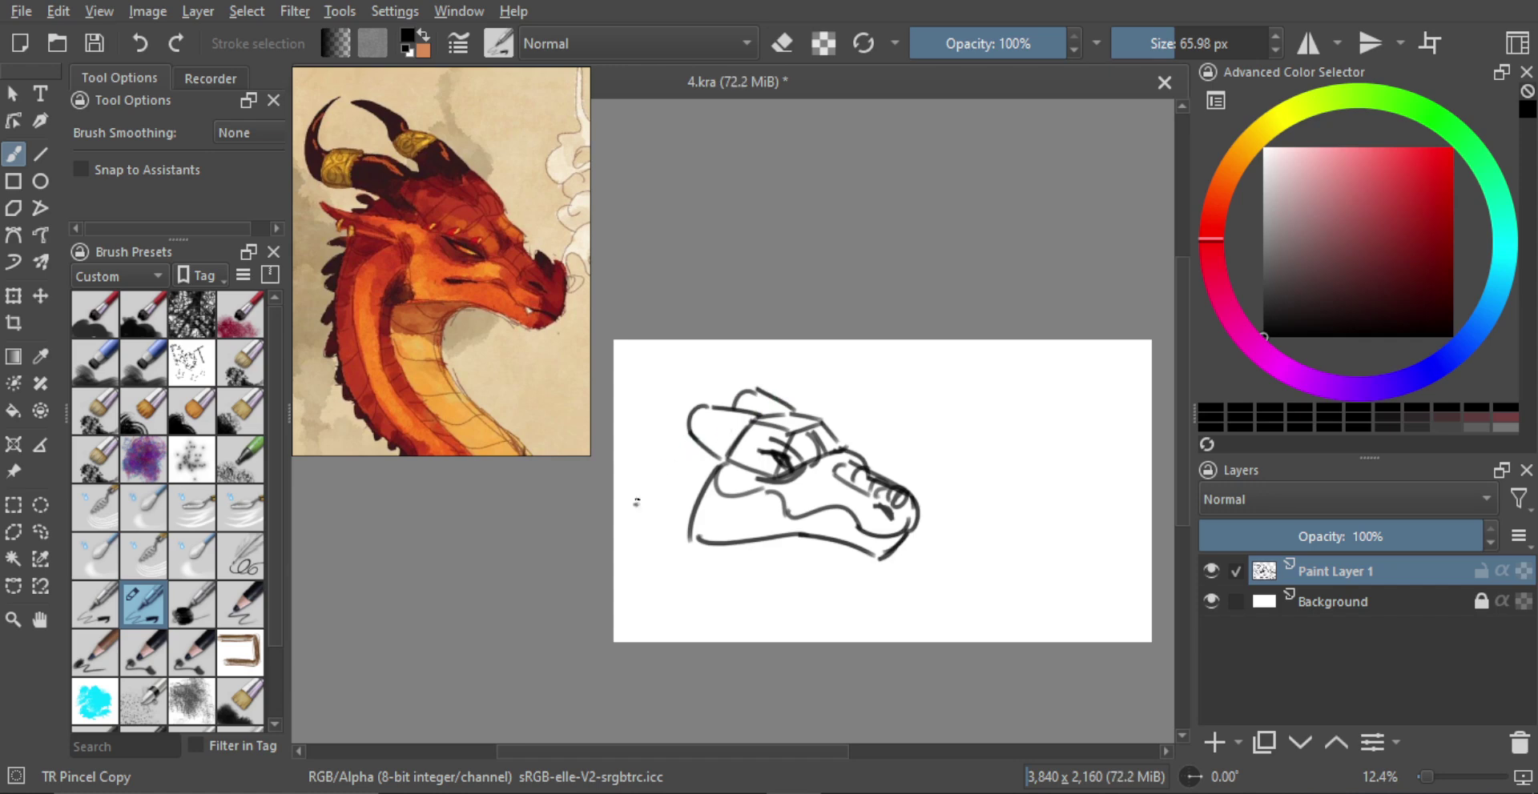
Step: Sketch the back curve of the neck and shift the whole sketch right toward the canvas centre
{"action": "left_click_drag", "start_coordinate": [695, 432], "coordinate": [648, 531]}
{"action": "key", "text": "ctrl+z"}
{"action": "left_click_drag", "start_coordinate": [685, 434], "coordinate": [620, 554]}
{"action": "key", "text": "t"}
{"action": "left_click_drag", "start_coordinate": [775, 458], "coordinate": [865, 451]}
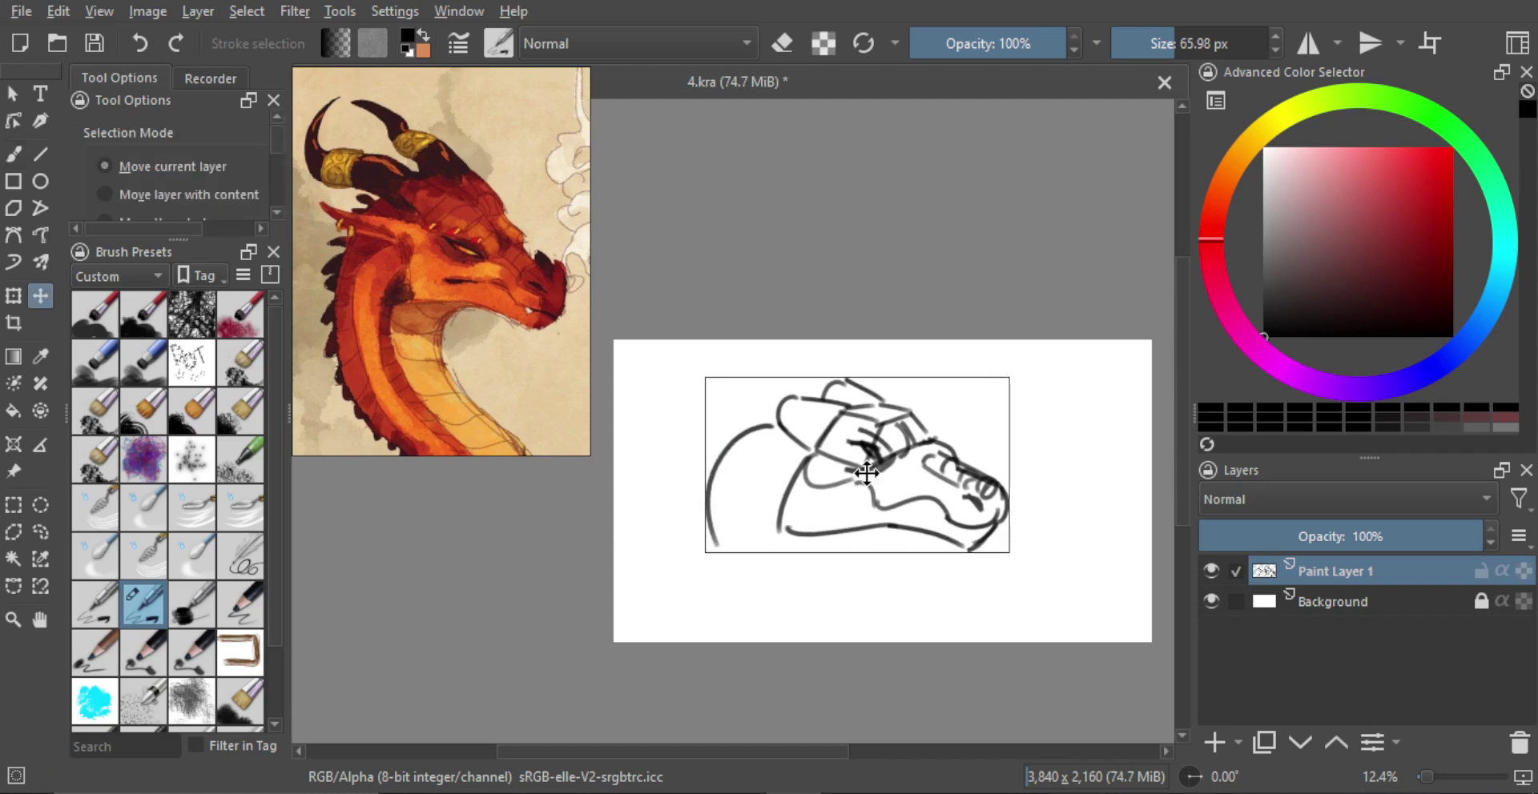
Step: Extend the neck down to a rounded base and add its inner contour lines and the throat's front curve
{"action": "key", "text": "b"}
{"action": "left_click_drag", "start_coordinate": [710, 527], "coordinate": [741, 617]}
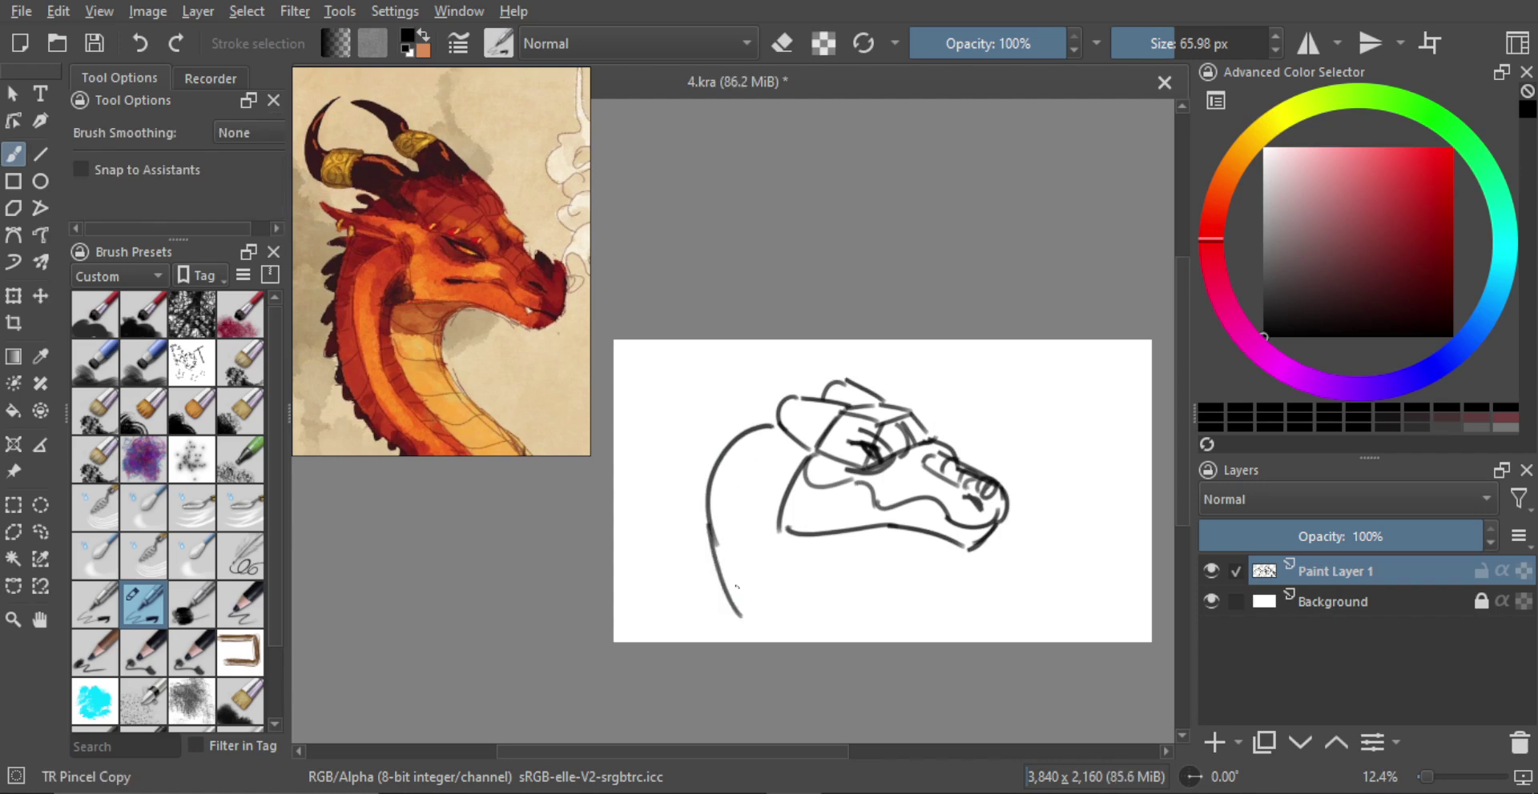
{"action": "key", "text": "ctrl+z"}
{"action": "mouse_move", "coordinate": [710, 498]}
{"action": "left_mouse_down"}
{"action": "mouse_move", "coordinate": [752, 615]}
{"action": "mouse_move", "coordinate": [814, 613]}
{"action": "left_mouse_up"}
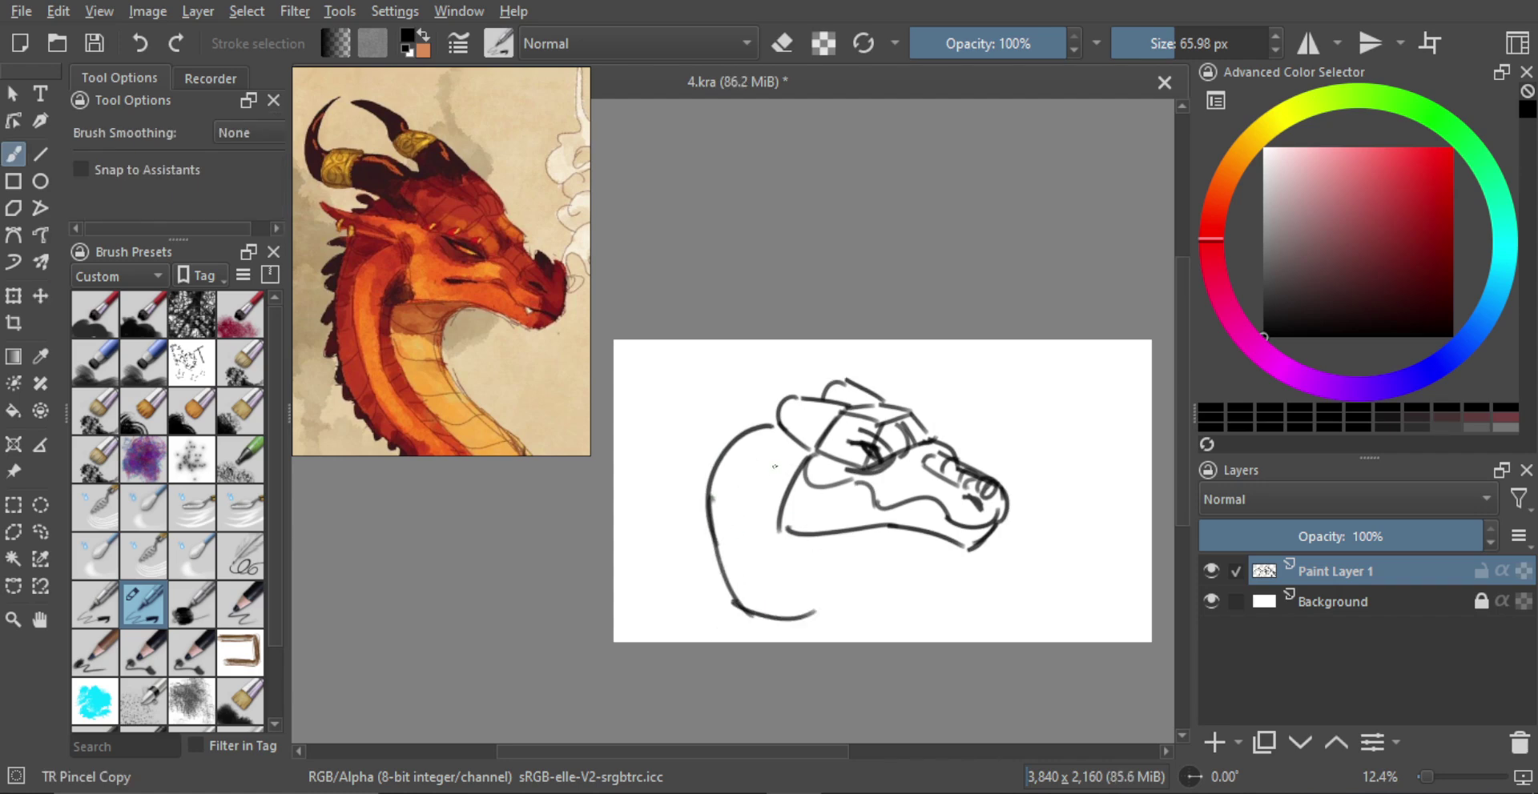
{"action": "left_click_drag", "start_coordinate": [795, 438], "coordinate": [738, 500]}
{"action": "mouse_move", "coordinate": [745, 468]}
{"action": "left_mouse_down"}
{"action": "mouse_move", "coordinate": [738, 563]}
{"action": "mouse_move", "coordinate": [770, 639]}
{"action": "left_mouse_up"}
{"action": "key", "text": "ctrl+z"}
{"action": "left_click_drag", "start_coordinate": [739, 486], "coordinate": [761, 610]}
{"action": "left_click_drag", "start_coordinate": [803, 460], "coordinate": [793, 623]}
{"action": "mouse_move", "coordinate": [823, 540]}
{"action": "left_mouse_down"}
{"action": "mouse_move", "coordinate": [827, 593]}
{"action": "mouse_move", "coordinate": [848, 601]}
{"action": "left_mouse_up"}
{"action": "mouse_move", "coordinate": [899, 529]}
{"action": "left_mouse_down"}
{"action": "mouse_move", "coordinate": [866, 576]}
{"action": "mouse_move", "coordinate": [872, 543]}
{"action": "mouse_move", "coordinate": [889, 599]}
{"action": "mouse_move", "coordinate": [878, 580]}
{"action": "mouse_move", "coordinate": [765, 620]}
{"action": "mouse_move", "coordinate": [844, 634]}
{"action": "left_mouse_up"}
{"action": "key", "text": "ctrl+z"}
{"action": "key", "text": "ctrl+z"}
{"action": "left_click_drag", "start_coordinate": [873, 590], "coordinate": [838, 631]}
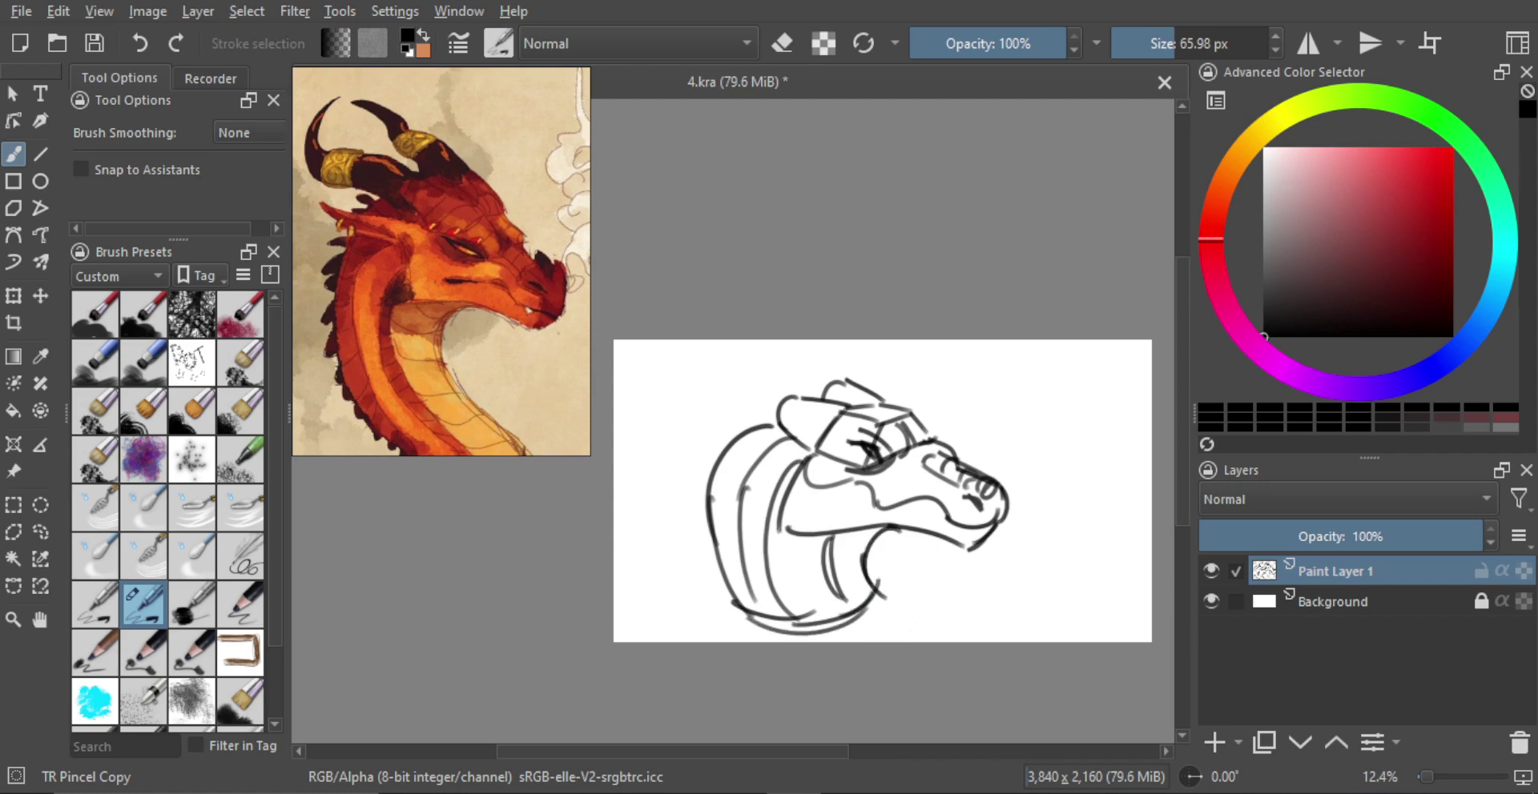
Step: Add curved belly-band lines across the throat and reinforce the upper back of the neck
{"action": "mouse_move", "coordinate": [844, 539]}
{"action": "left_mouse_down"}
{"action": "mouse_move", "coordinate": [769, 578]}
{"action": "mouse_move", "coordinate": [844, 574]}
{"action": "mouse_move", "coordinate": [814, 610]}
{"action": "mouse_move", "coordinate": [838, 602]}
{"action": "left_mouse_up"}
{"action": "left_click_drag", "start_coordinate": [735, 435], "coordinate": [774, 421]}
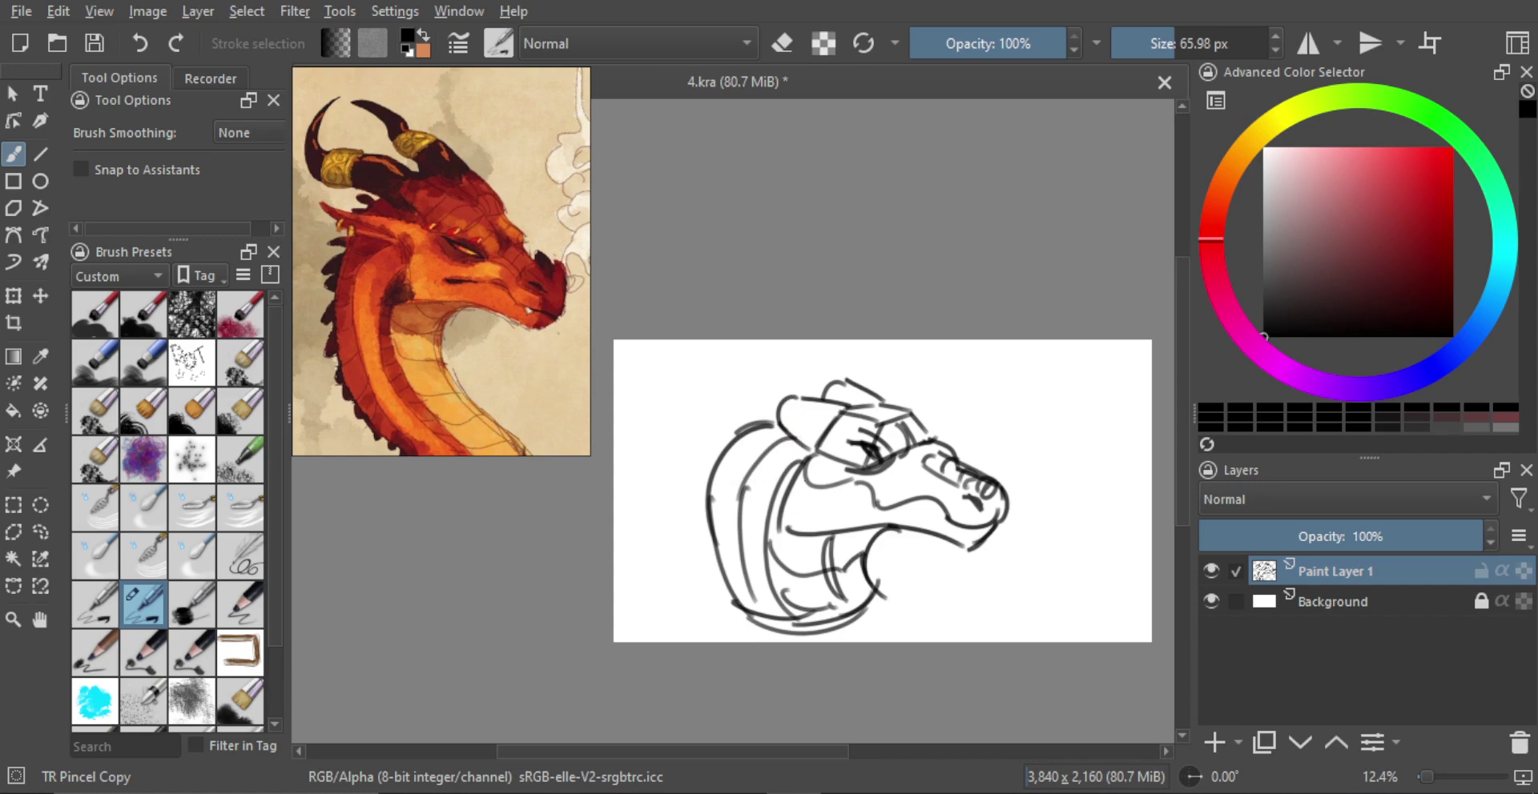
{"action": "left_click_drag", "start_coordinate": [781, 517], "coordinate": [796, 465]}
Step: Sketch a long pointed ear sweeping back from the head over the top of the neck
{"action": "mouse_move", "coordinate": [715, 427]}
{"action": "left_mouse_down"}
{"action": "mouse_move", "coordinate": [807, 454]}
{"action": "mouse_move", "coordinate": [641, 419]}
{"action": "mouse_move", "coordinate": [762, 445]}
{"action": "left_mouse_up"}
{"action": "key", "text": "ctrl+z"}
{"action": "key", "text": "ctrl+z"}
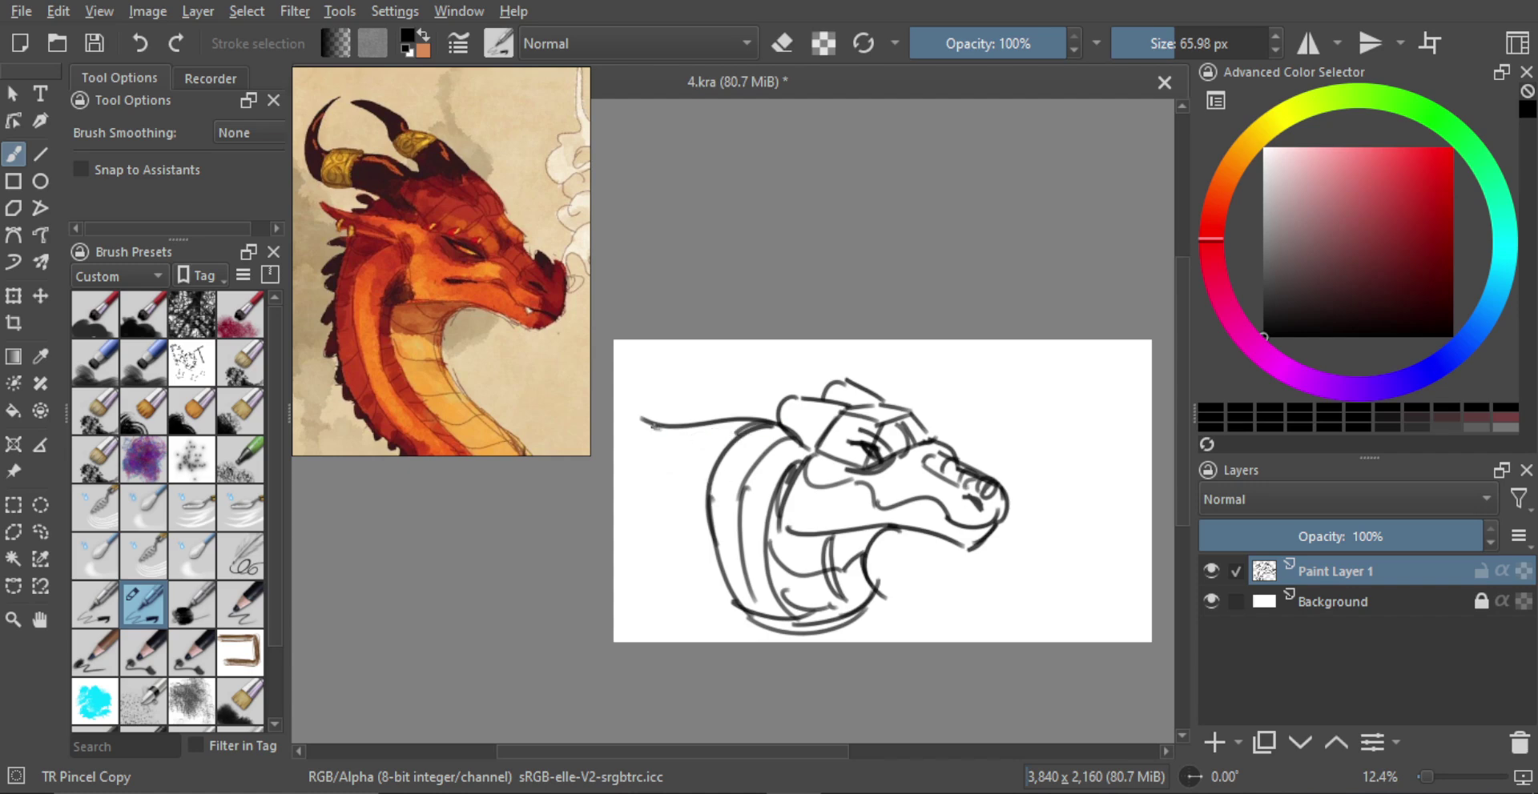
{"action": "left_click_drag", "start_coordinate": [650, 426], "coordinate": [789, 479]}
{"action": "left_click_drag", "start_coordinate": [725, 429], "coordinate": [781, 471]}
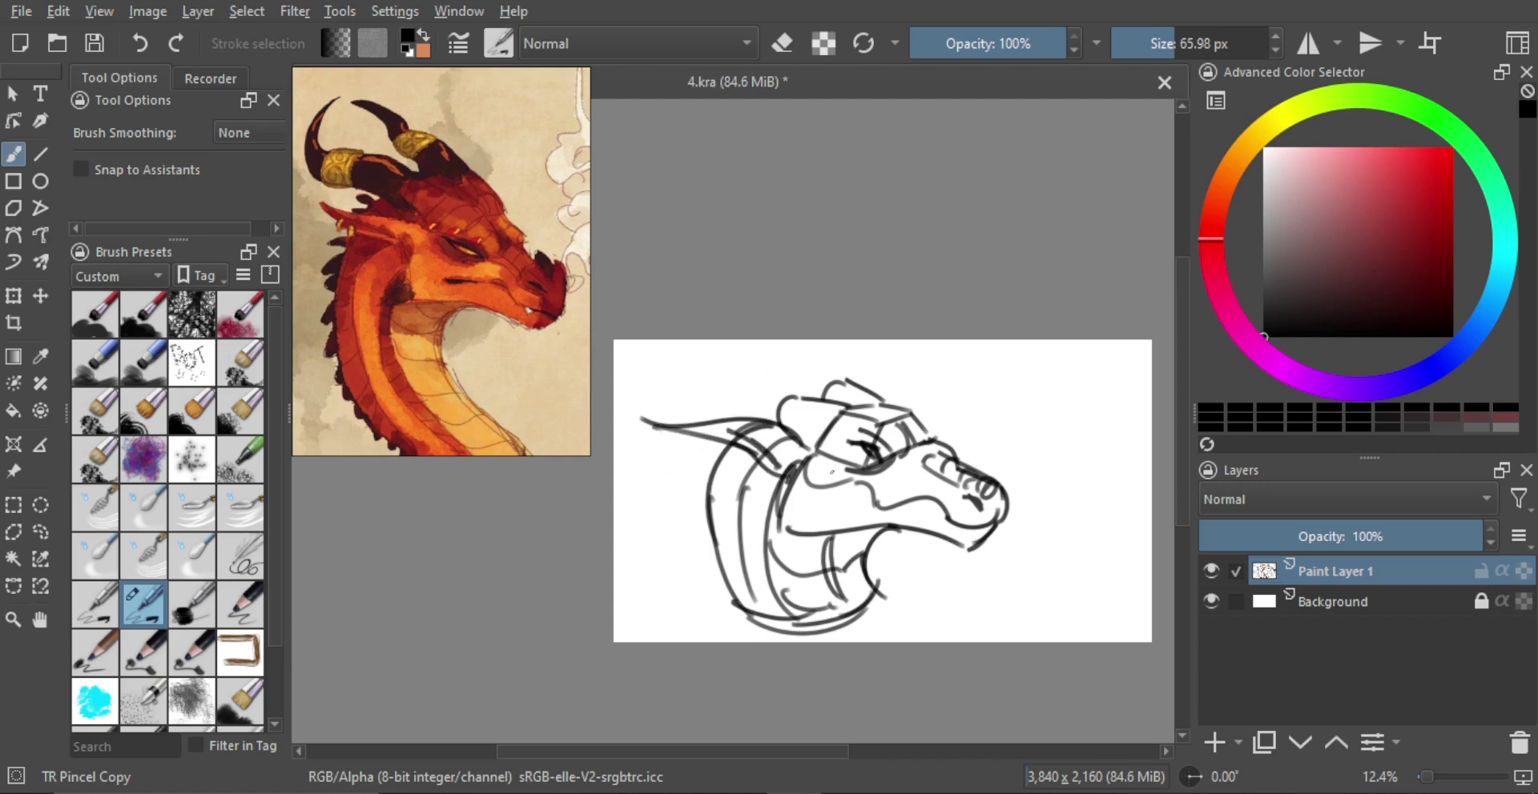
Step: Scale the dragon sketch down to make room around it and return to the brush
{"action": "key", "text": "ctrl+t"}
{"action": "mouse_move", "coordinate": [1008, 627]}
{"action": "left_mouse_down"}
{"action": "mouse_move", "coordinate": [926, 515]}
{"action": "mouse_move", "coordinate": [869, 482]}
{"action": "mouse_move", "coordinate": [883, 497]}
{"action": "left_mouse_up"}
{"action": "key", "text": "b"}
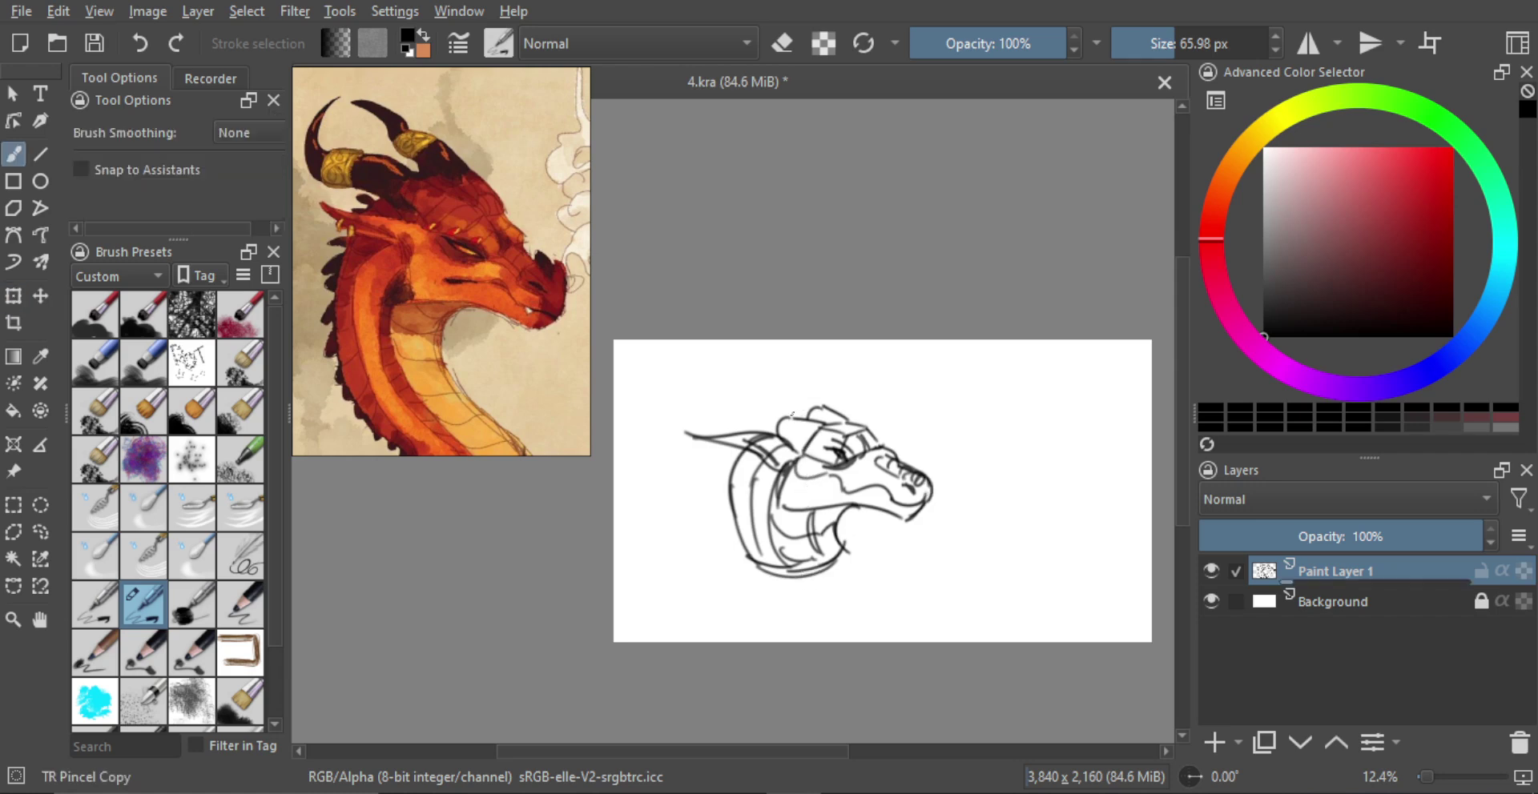
Step: Sketch two curved horns sweeping back and up from the top of the head
{"action": "mouse_move", "coordinate": [793, 414]}
{"action": "left_mouse_down"}
{"action": "mouse_move", "coordinate": [685, 409]}
{"action": "mouse_move", "coordinate": [727, 411]}
{"action": "mouse_move", "coordinate": [743, 379]}
{"action": "mouse_move", "coordinate": [720, 426]}
{"action": "mouse_move", "coordinate": [749, 440]}
{"action": "left_mouse_up"}
{"action": "key", "text": "ctrl+z"}
{"action": "key", "text": "ctrl+z"}
{"action": "key", "text": "ctrl+z"}
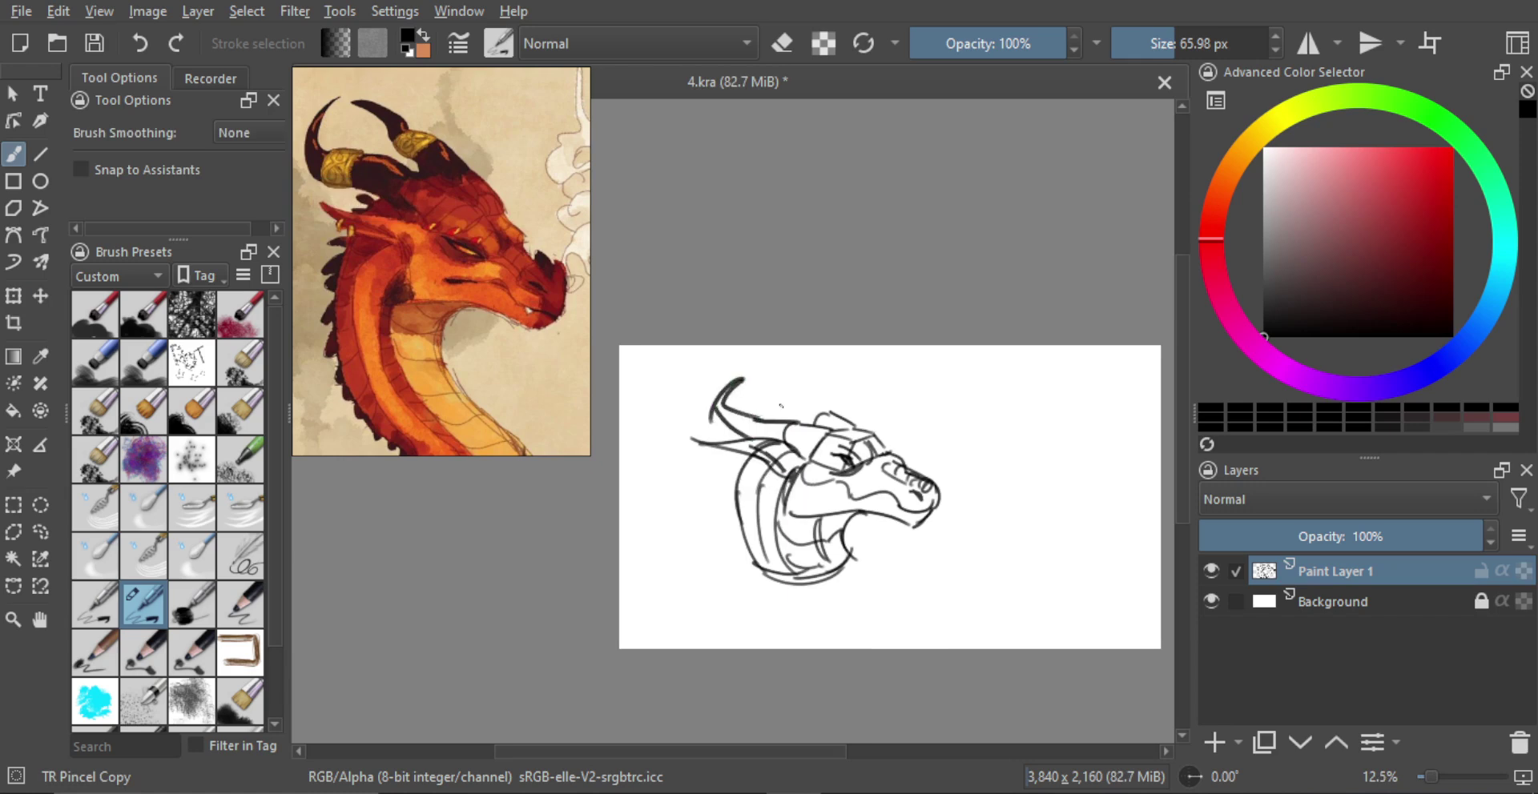
{"action": "mouse_move", "coordinate": [844, 411]}
{"action": "left_mouse_down"}
{"action": "mouse_move", "coordinate": [769, 393]}
{"action": "mouse_move", "coordinate": [756, 412]}
{"action": "mouse_move", "coordinate": [782, 425]}
{"action": "mouse_move", "coordinate": [825, 410]}
{"action": "mouse_move", "coordinate": [770, 394]}
{"action": "mouse_move", "coordinate": [756, 424]}
{"action": "left_mouse_up"}
{"action": "key", "text": "ctrl+z"}
{"action": "key", "text": "ctrl+z"}
{"action": "key", "text": "ctrl+z"}
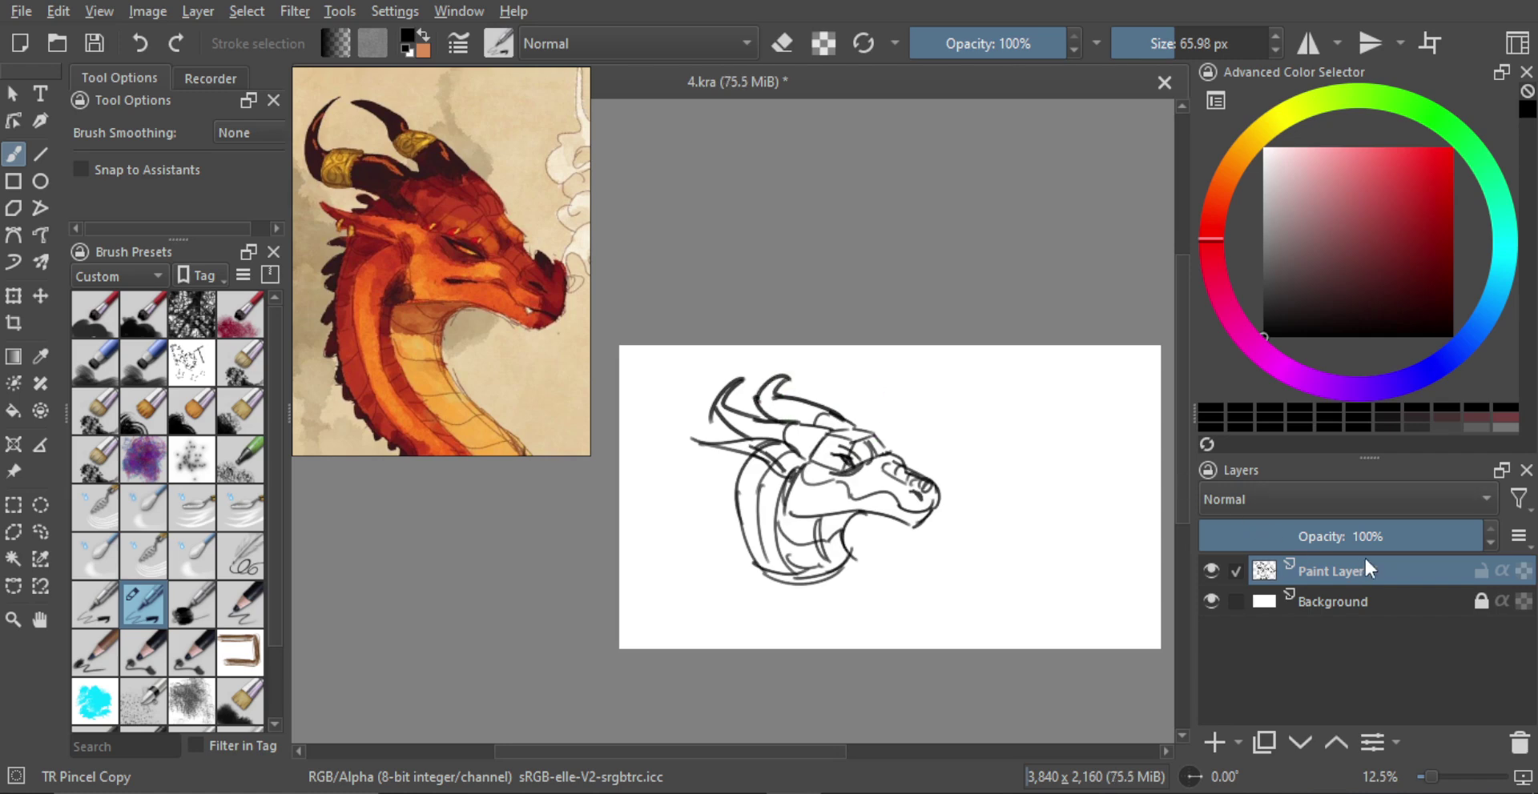
Step: Lower Paint Layer 1's opacity to 17% and add a new paint layer above it
{"action": "left_click_drag", "start_coordinate": [1428, 532], "coordinate": [1236, 532]}
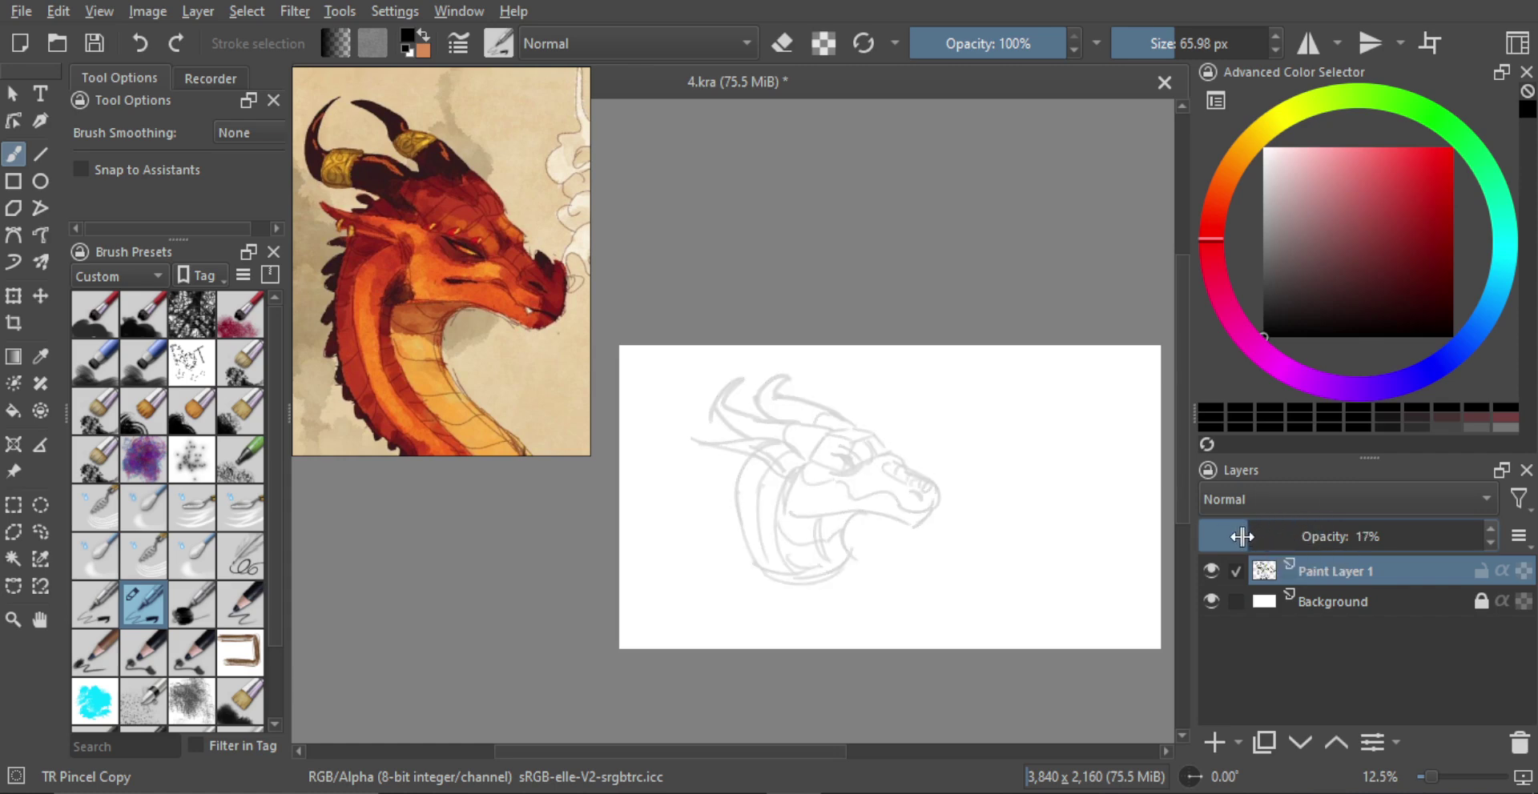
{"action": "left_click", "coordinate": [1214, 742]}
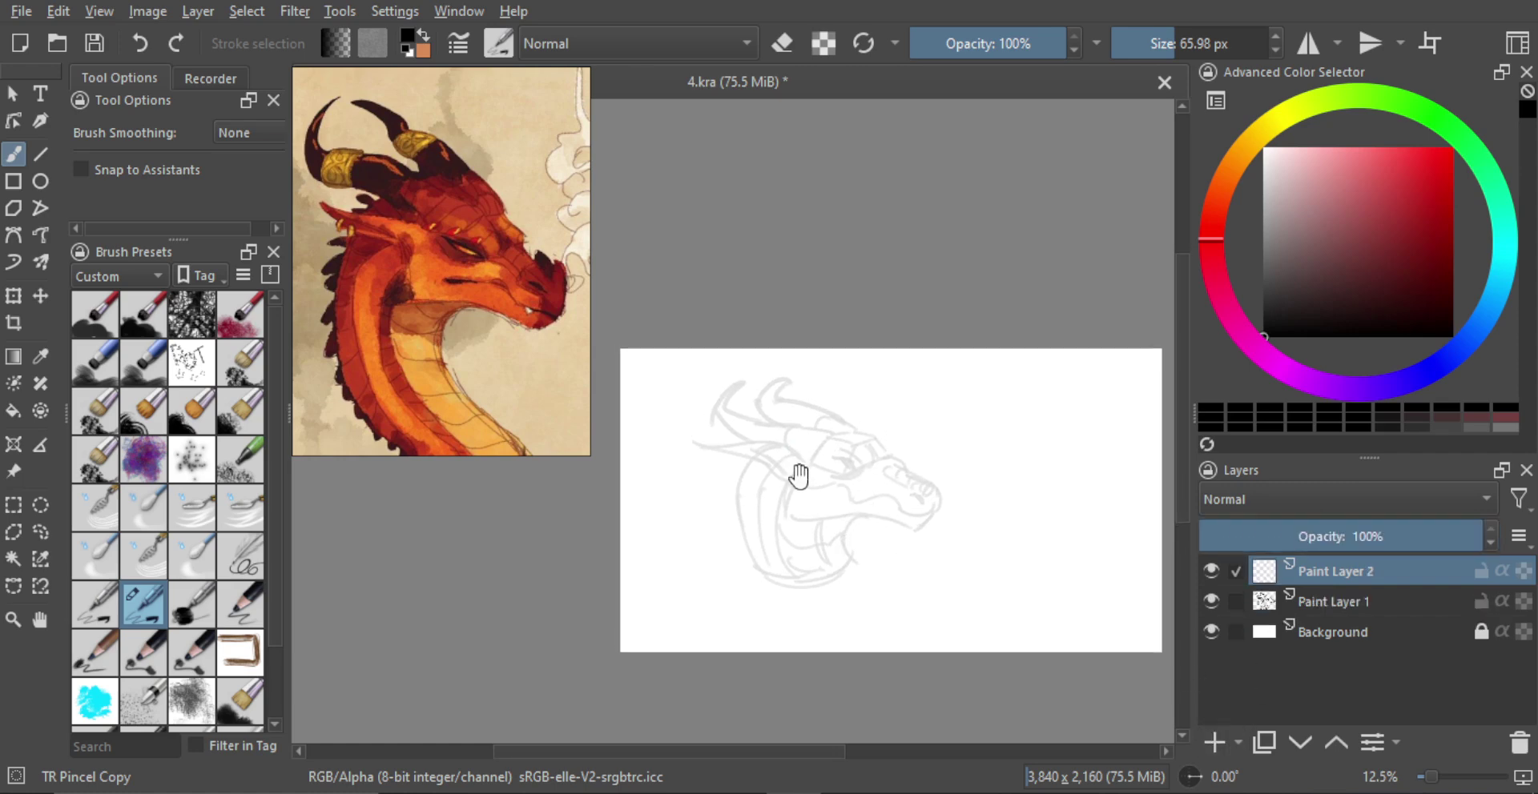
Step: Switch the dragon reference image to grayscale
{"action": "scroll", "coordinate": [797, 474], "scroll_direction": "up", "scroll_amount": 1}
{"action": "scroll", "coordinate": [792, 411], "scroll_direction": "up", "scroll_amount": 1}
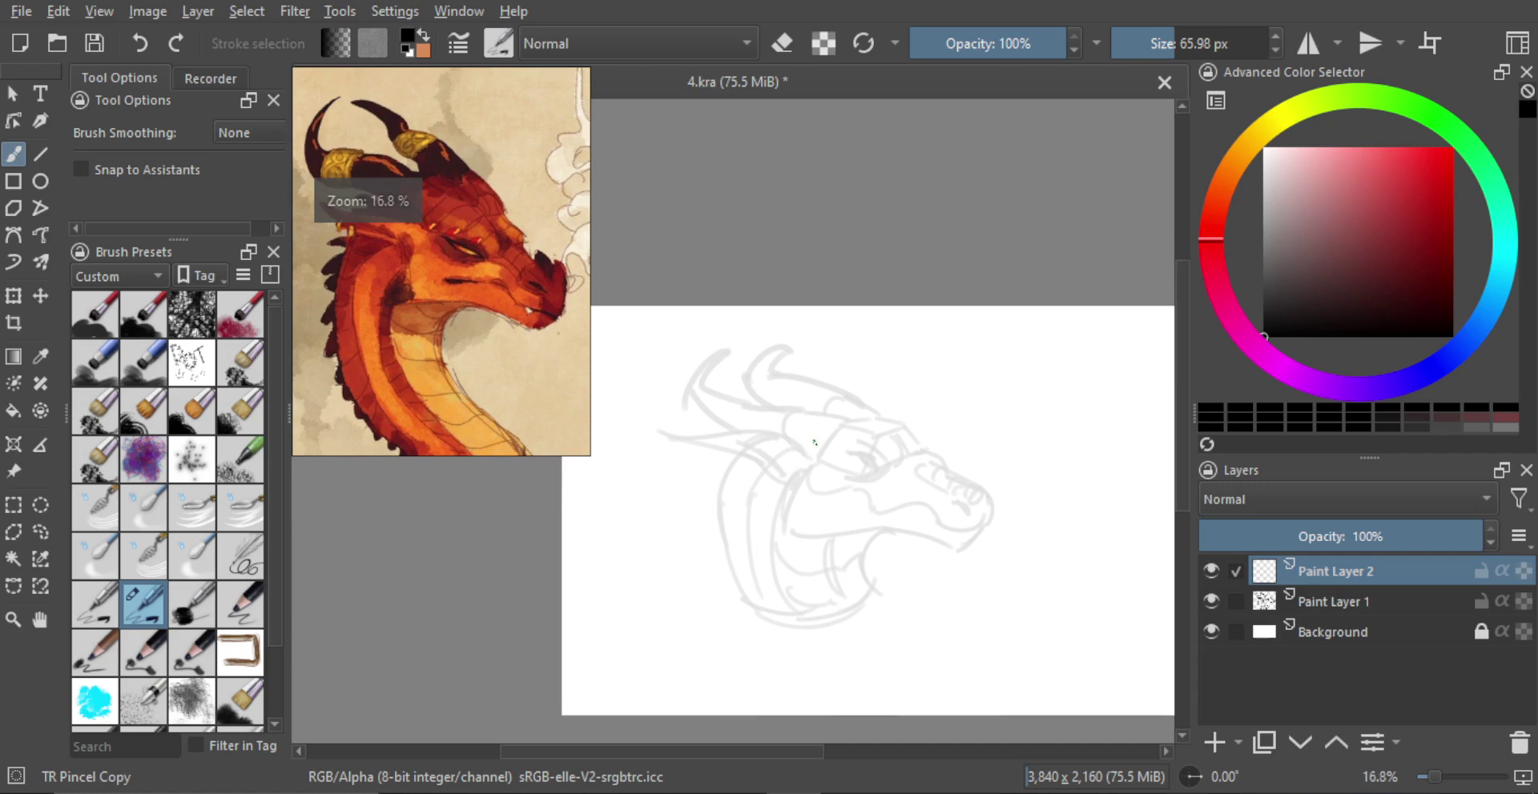
{"action": "left_click", "coordinate": [482, 368]}
{"action": "key", "text": "alt+g"}
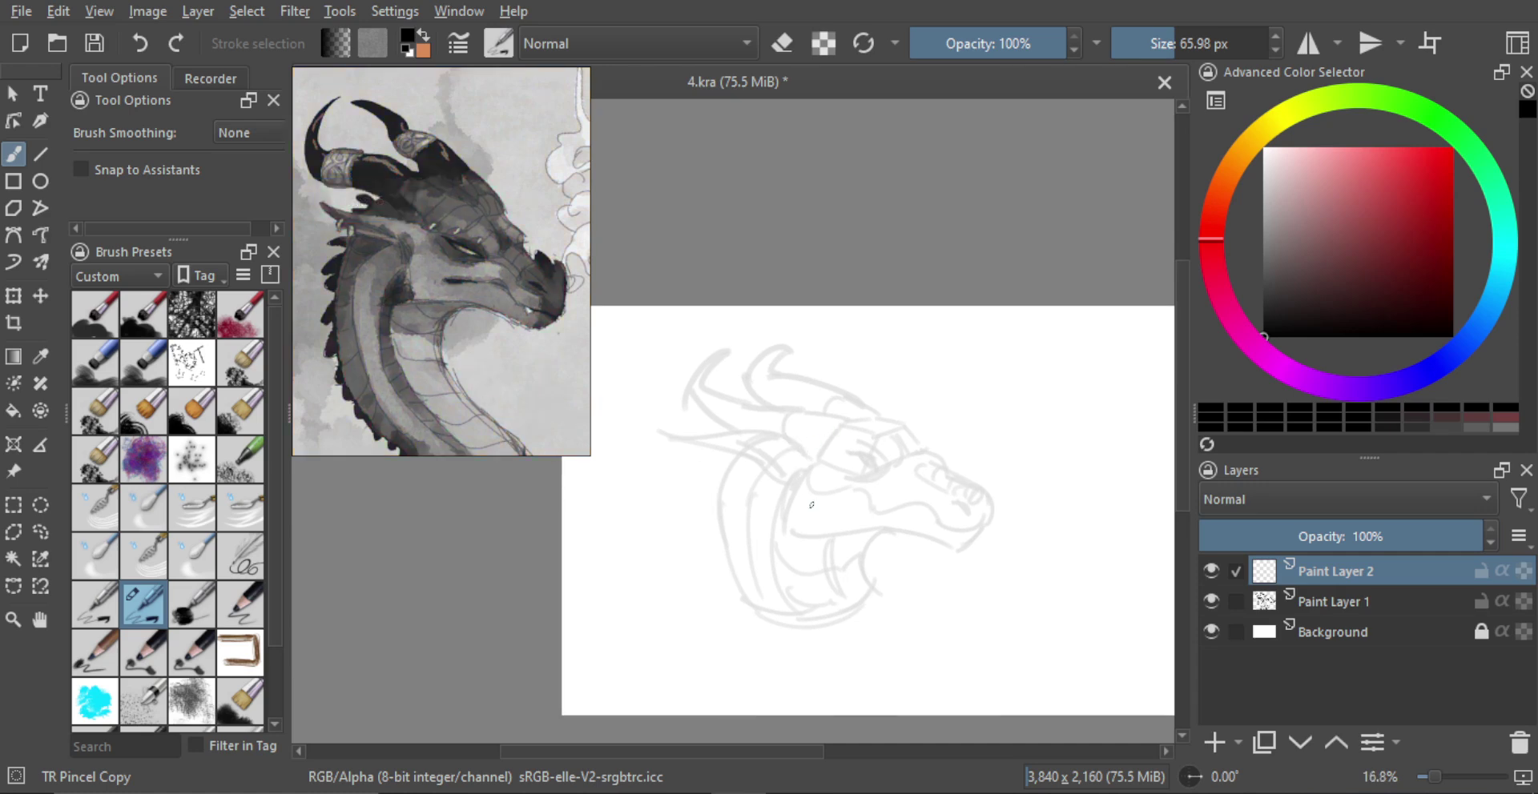
{"action": "mouse_move", "coordinate": [817, 460]}
{"action": "left_mouse_down"}
{"action": "mouse_move", "coordinate": [833, 438]}
{"action": "mouse_move", "coordinate": [908, 453]}
{"action": "left_mouse_up"}
{"action": "mouse_move", "coordinate": [901, 446]}
{"action": "left_mouse_down"}
{"action": "mouse_move", "coordinate": [921, 427]}
{"action": "mouse_move", "coordinate": [897, 427]}
{"action": "left_mouse_up"}
{"action": "left_click_drag", "start_coordinate": [897, 437], "coordinate": [898, 404]}
{"action": "left_click_drag", "start_coordinate": [862, 450], "coordinate": [849, 451]}
{"action": "mouse_move", "coordinate": [840, 453]}
{"action": "left_mouse_down"}
{"action": "mouse_move", "coordinate": [825, 433]}
{"action": "mouse_move", "coordinate": [844, 435]}
{"action": "mouse_move", "coordinate": [811, 419]}
{"action": "left_mouse_up"}
{"action": "key", "text": "ctrl+z"}
Step: Ink the slanted near eye on Paint Layer 2 with dark lids and a narrow pupil
{"action": "left_click_drag", "start_coordinate": [786, 417], "coordinate": [855, 453]}
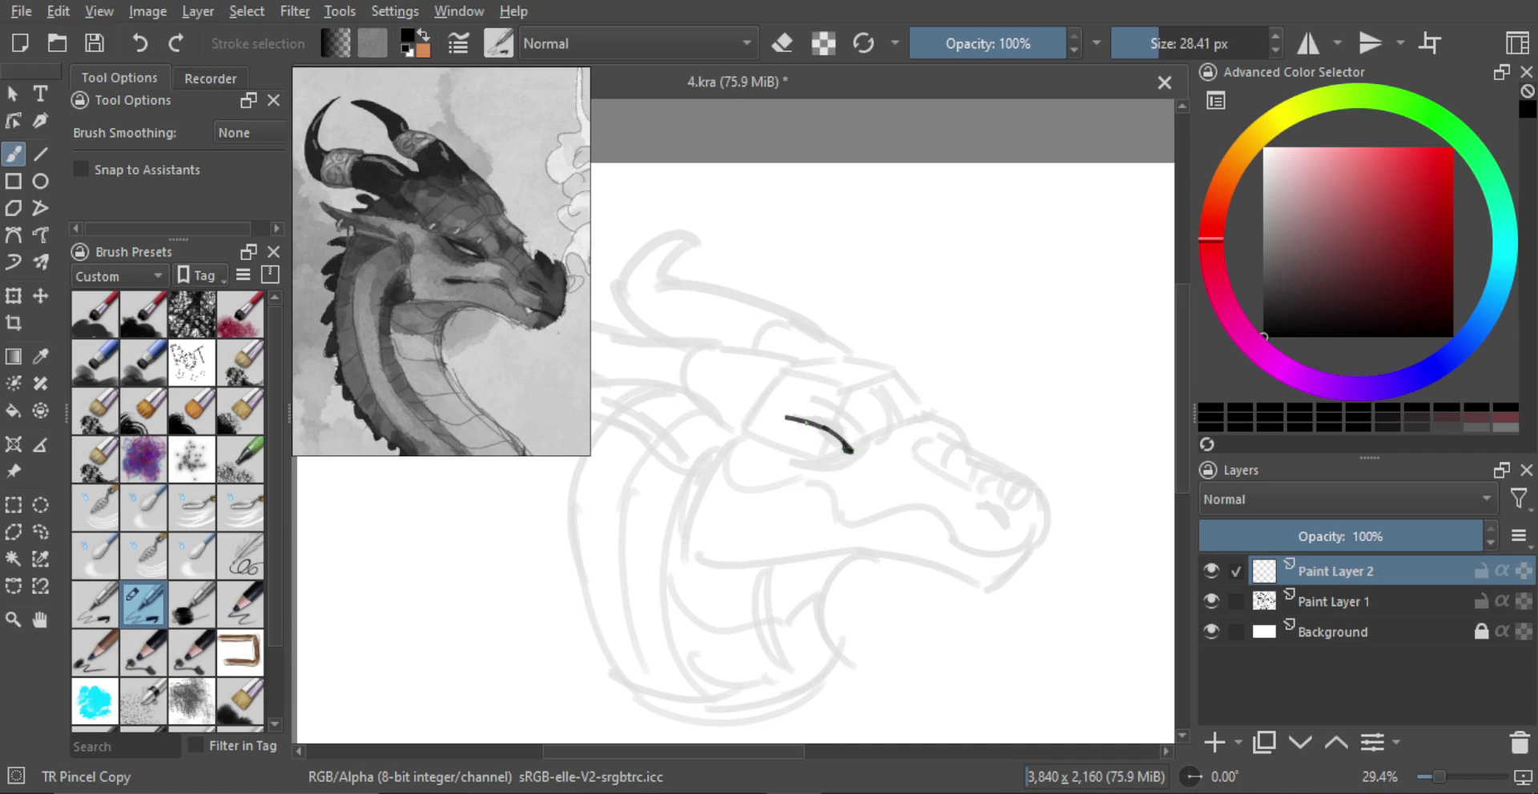
{"action": "mouse_move", "coordinate": [791, 419]}
{"action": "left_mouse_down"}
{"action": "mouse_move", "coordinate": [814, 439]}
{"action": "mouse_move", "coordinate": [856, 436]}
{"action": "mouse_move", "coordinate": [813, 445]}
{"action": "mouse_move", "coordinate": [836, 442]}
{"action": "left_mouse_up"}
{"action": "key", "text": "e"}
{"action": "key", "text": "e"}
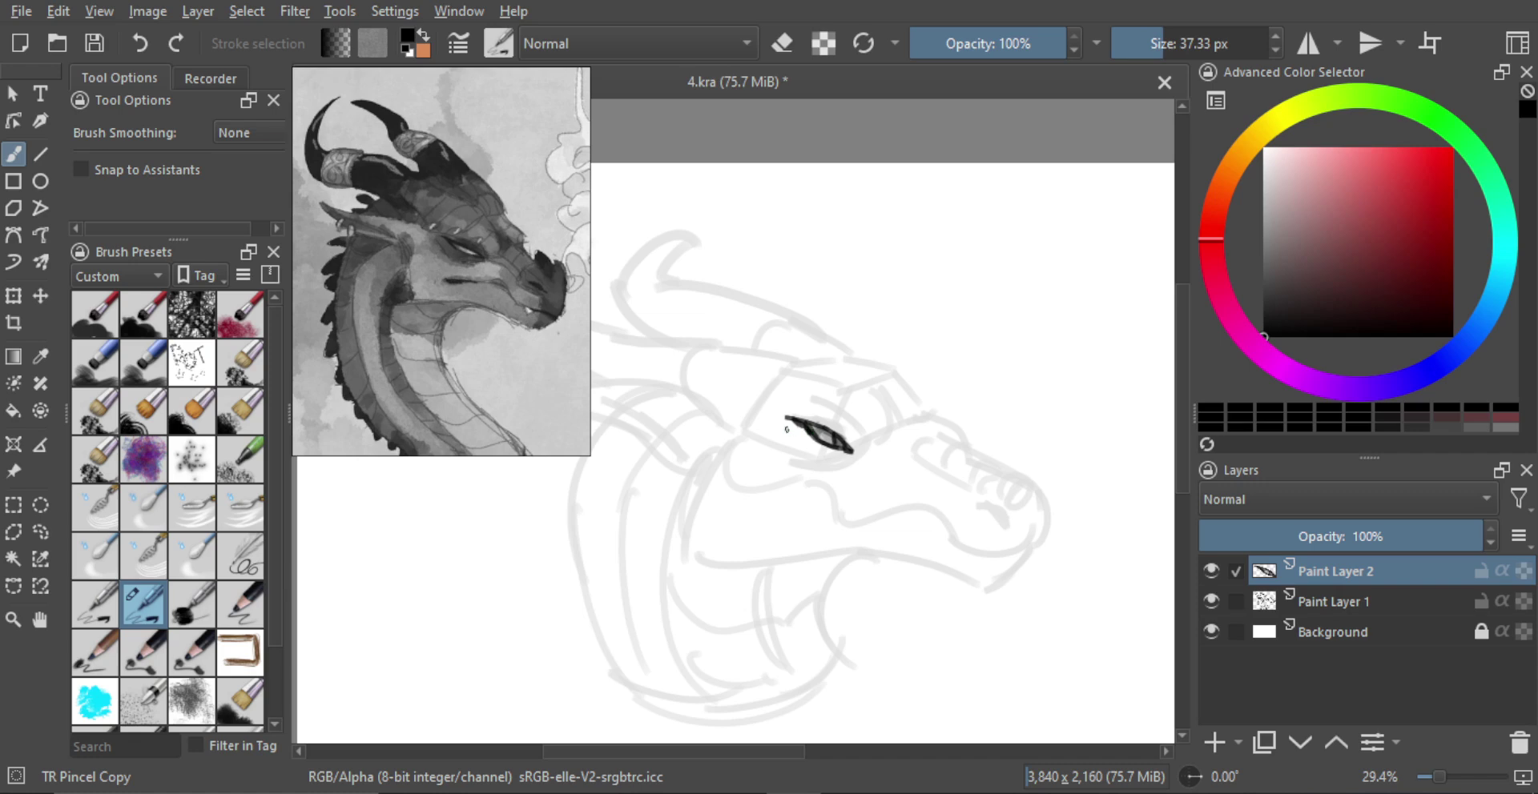
Step: Darken the brow and lower lid around the eye and shade the hollow between the near and far brow ridges
{"action": "left_click_drag", "start_coordinate": [787, 428], "coordinate": [797, 437]}
{"action": "mouse_move", "coordinate": [799, 438]}
{"action": "left_mouse_down"}
{"action": "mouse_move", "coordinate": [844, 461]}
{"action": "mouse_move", "coordinate": [815, 458]}
{"action": "mouse_move", "coordinate": [829, 462]}
{"action": "mouse_move", "coordinate": [854, 419]}
{"action": "mouse_move", "coordinate": [841, 434]}
{"action": "mouse_move", "coordinate": [804, 416]}
{"action": "mouse_move", "coordinate": [854, 449]}
{"action": "mouse_move", "coordinate": [822, 423]}
{"action": "mouse_move", "coordinate": [859, 448]}
{"action": "mouse_move", "coordinate": [915, 405]}
{"action": "mouse_move", "coordinate": [855, 416]}
{"action": "mouse_move", "coordinate": [900, 429]}
{"action": "mouse_move", "coordinate": [891, 385]}
{"action": "mouse_move", "coordinate": [917, 393]}
{"action": "mouse_move", "coordinate": [920, 378]}
{"action": "mouse_move", "coordinate": [919, 400]}
{"action": "mouse_move", "coordinate": [934, 393]}
{"action": "mouse_move", "coordinate": [960, 425]}
{"action": "mouse_move", "coordinate": [898, 356]}
{"action": "left_mouse_up"}
{"action": "key", "text": "e"}
{"action": "key", "text": "ctrl+z"}
{"action": "key", "text": "ctrl+z"}
{"action": "key", "text": "e"}
{"action": "key", "text": "ctrl+z"}
{"action": "key", "text": "e"}
{"action": "key", "text": "e"}
{"action": "key", "text": "ctrl+z"}
{"action": "key", "text": "ctrl+z"}
{"action": "key", "text": "e"}
{"action": "key", "text": "e"}
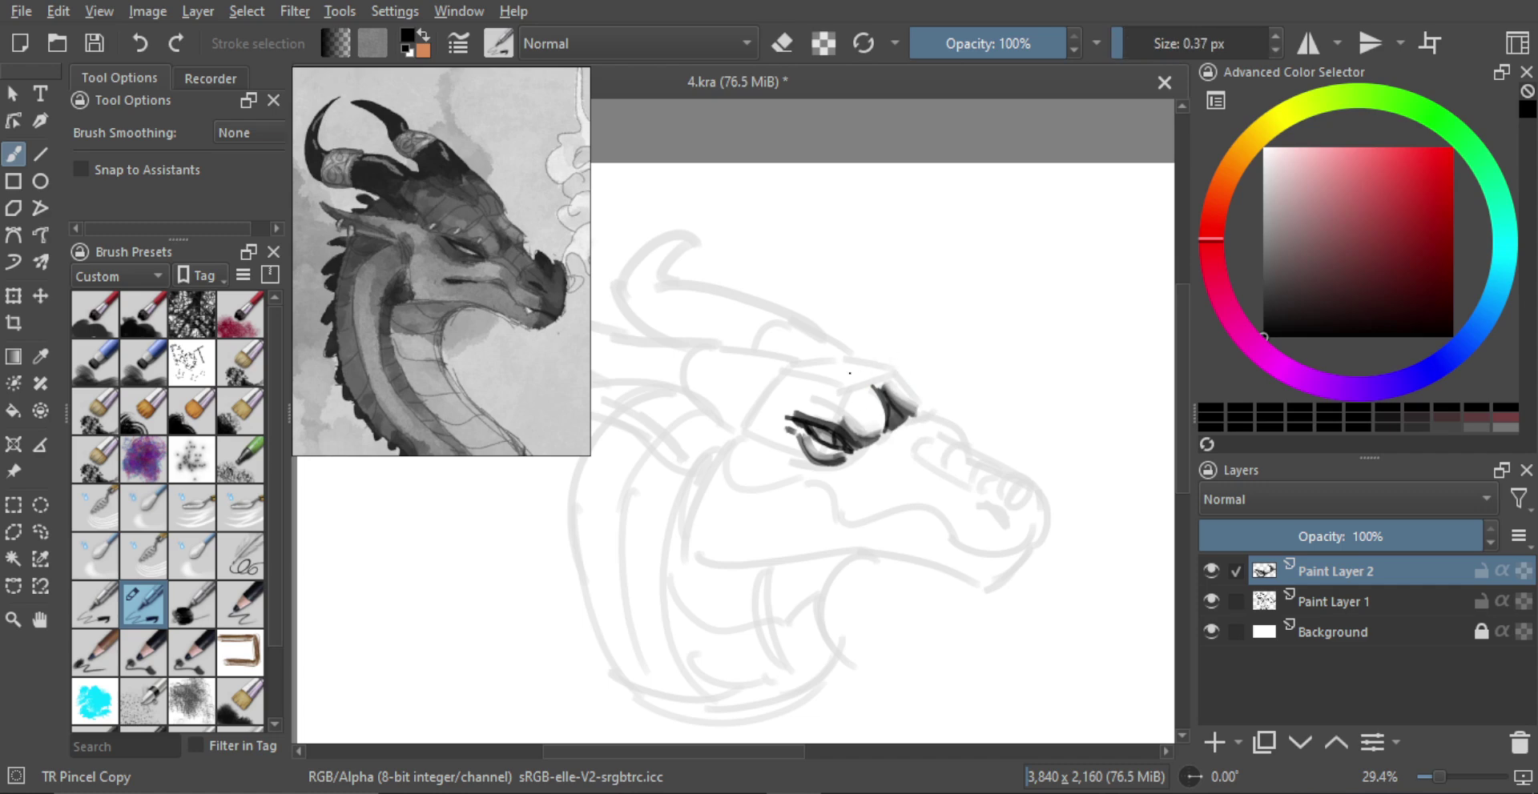
Step: Ink a thin line along the top of the near brow, running from the horn base to the brow's front
{"action": "mouse_move", "coordinate": [748, 362]}
{"action": "left_mouse_down"}
{"action": "mouse_move", "coordinate": [715, 357]}
{"action": "mouse_move", "coordinate": [782, 357]}
{"action": "left_mouse_up"}
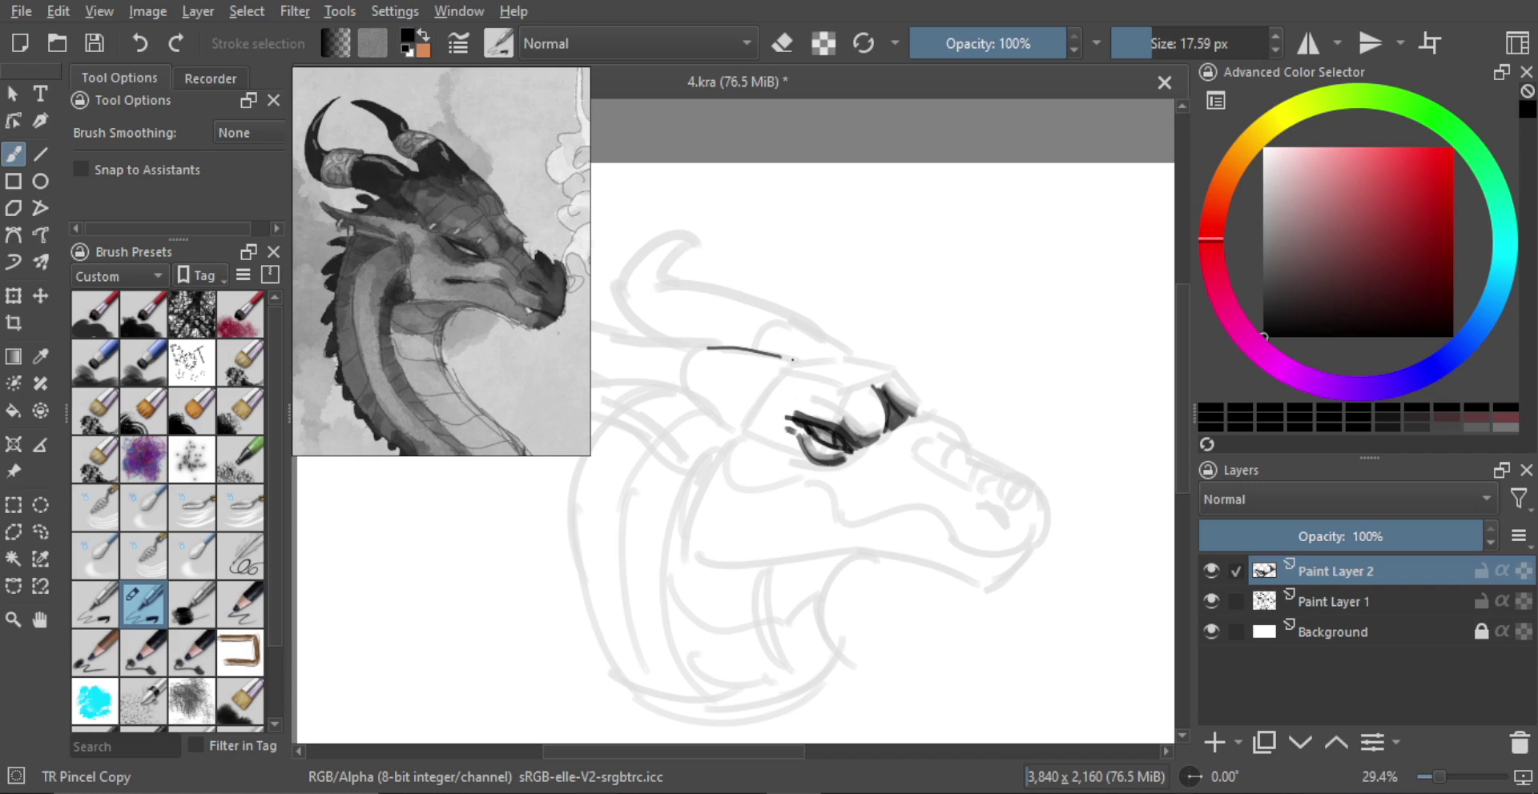
{"action": "key", "text": "ctrl+z"}
{"action": "key", "text": "ctrl+shift+z"}
{"action": "key", "text": "ctrl+z"}
{"action": "left_click_drag", "start_coordinate": [667, 337], "coordinate": [859, 378]}
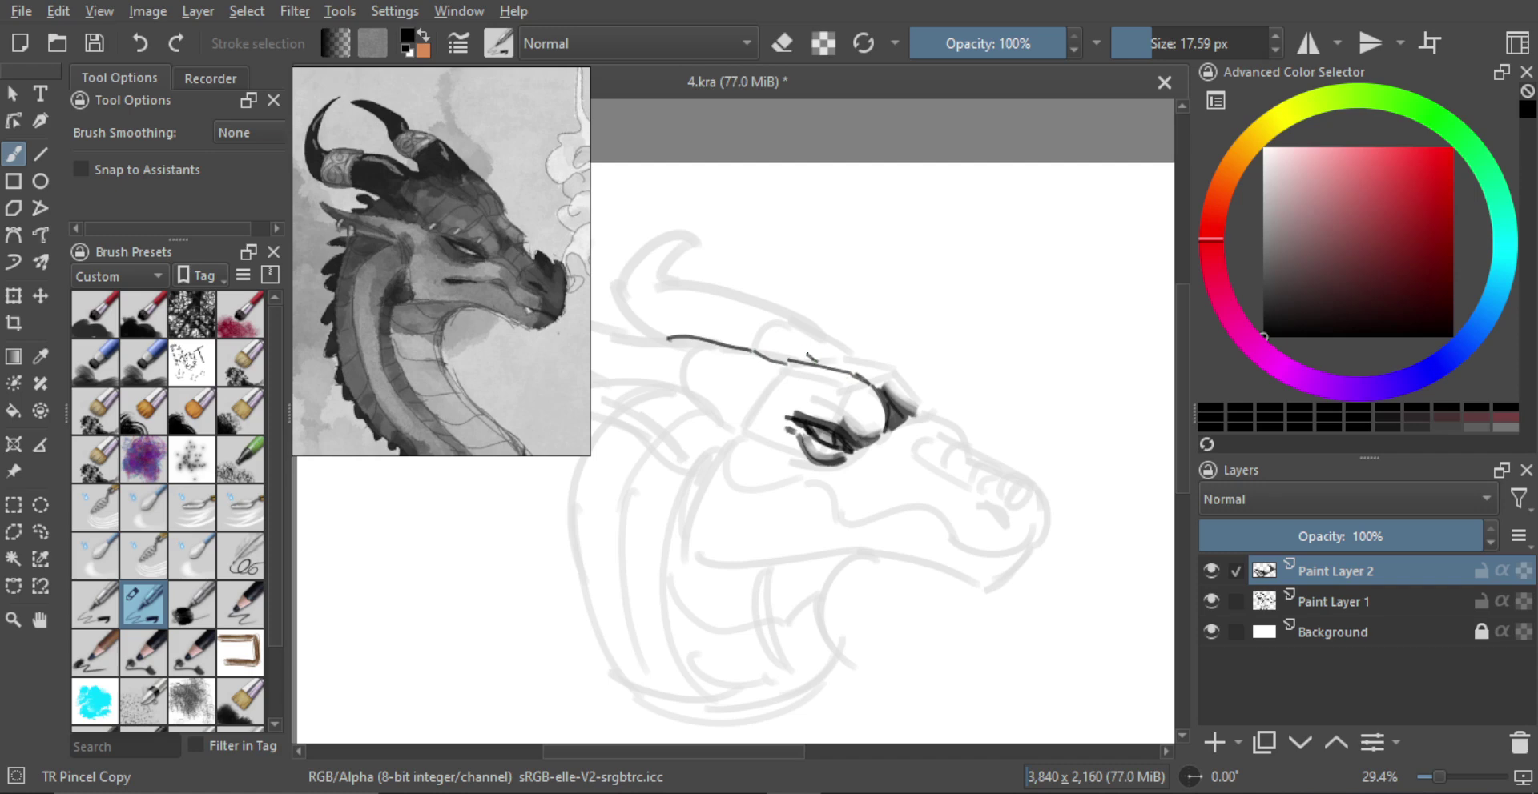
Step: Ink the far side of the forehead and brow, and start the snout line running forward from the eye
{"action": "mouse_move", "coordinate": [758, 345]}
{"action": "left_mouse_down"}
{"action": "mouse_move", "coordinate": [844, 347]}
{"action": "mouse_move", "coordinate": [907, 378]}
{"action": "left_mouse_up"}
{"action": "key", "text": "ctrl+z"}
{"action": "key", "text": "ctrl+z"}
{"action": "key", "text": "ctrl+z"}
{"action": "mouse_move", "coordinate": [910, 378]}
{"action": "left_mouse_down"}
{"action": "mouse_move", "coordinate": [941, 422]}
{"action": "mouse_move", "coordinate": [933, 407]}
{"action": "mouse_move", "coordinate": [919, 453]}
{"action": "mouse_move", "coordinate": [961, 476]}
{"action": "left_mouse_up"}
{"action": "key", "text": "m"}
{"action": "key", "text": "m"}
{"action": "key", "text": "ctrl+z"}
{"action": "left_click", "coordinate": [927, 413]}
{"action": "left_click_drag", "start_coordinate": [936, 466], "coordinate": [945, 473]}
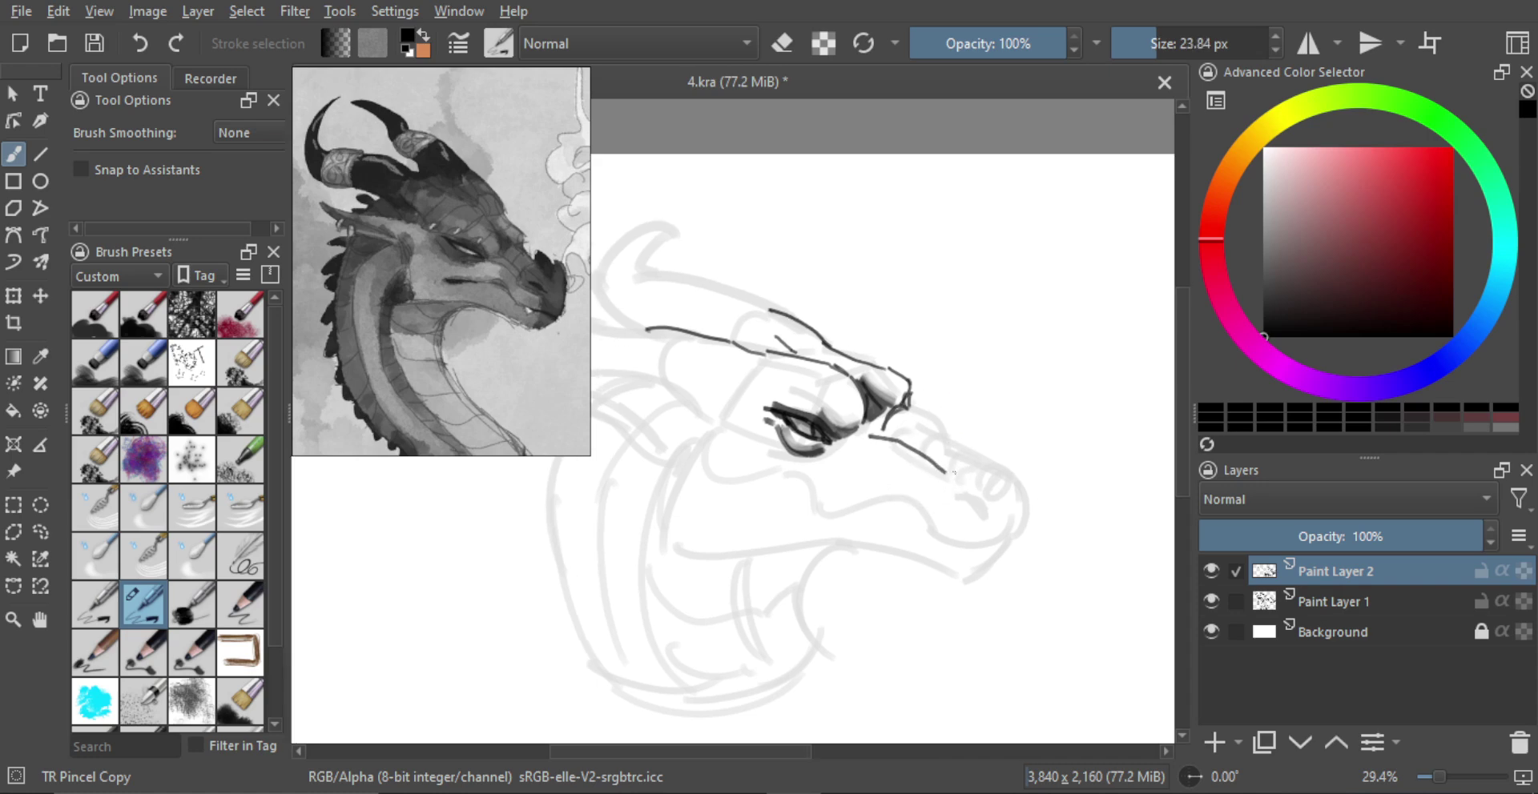
Step: Ink the nose tip and front lip edge, and add an upward-curving horn with a dark tip on the nose
{"action": "mouse_move", "coordinate": [971, 493]}
{"action": "left_mouse_down"}
{"action": "mouse_move", "coordinate": [1012, 551]}
{"action": "mouse_move", "coordinate": [987, 536]}
{"action": "mouse_move", "coordinate": [1013, 549]}
{"action": "mouse_move", "coordinate": [1030, 517]}
{"action": "left_mouse_up"}
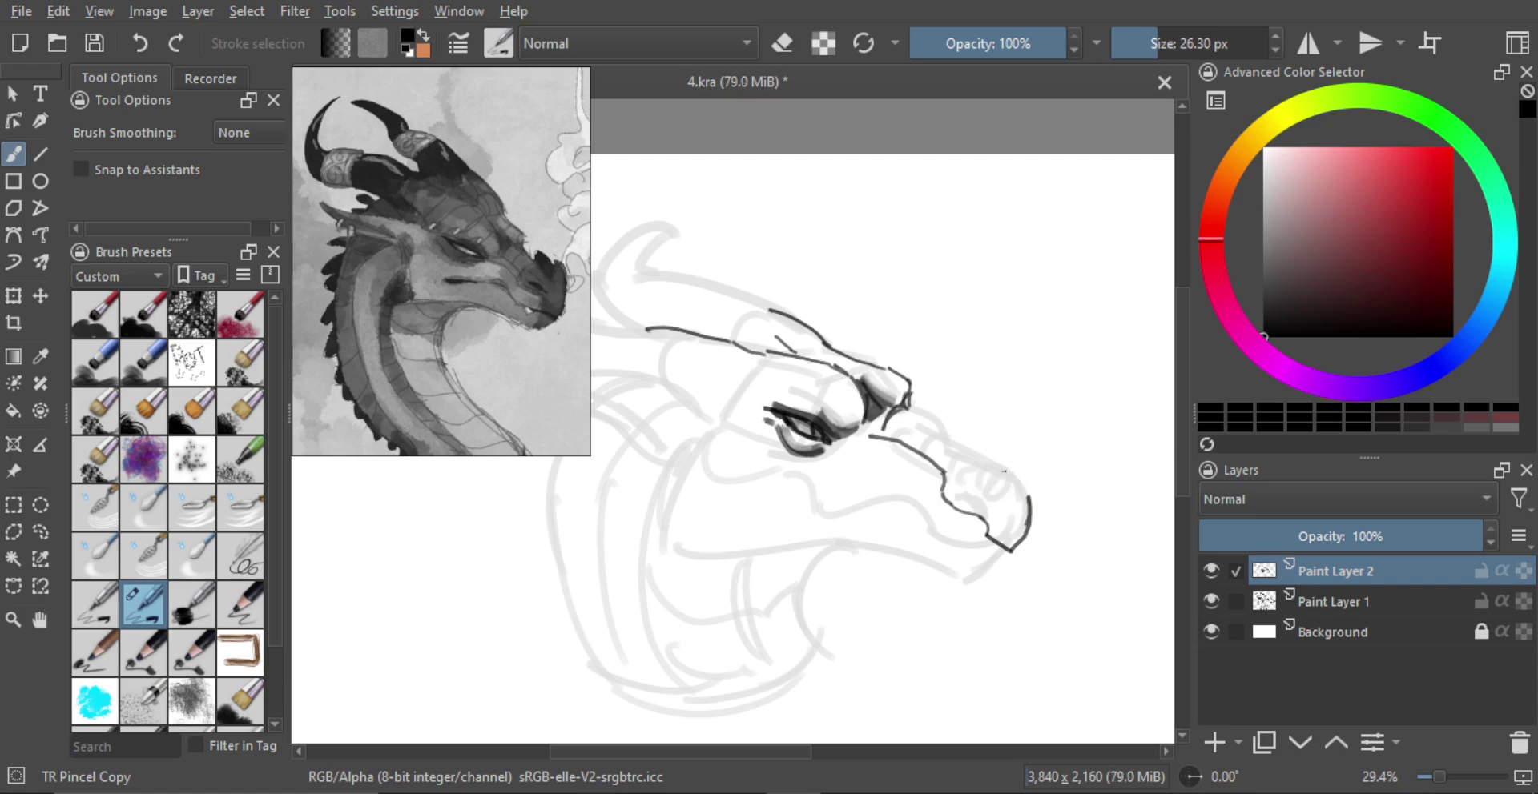
{"action": "key", "text": "ctrl+z"}
{"action": "mouse_move", "coordinate": [996, 496]}
{"action": "left_mouse_down"}
{"action": "mouse_move", "coordinate": [965, 492]}
{"action": "mouse_move", "coordinate": [992, 509]}
{"action": "mouse_move", "coordinate": [993, 459]}
{"action": "mouse_move", "coordinate": [1029, 394]}
{"action": "mouse_move", "coordinate": [1052, 468]}
{"action": "mouse_move", "coordinate": [1026, 495]}
{"action": "left_mouse_up"}
{"action": "left_click_drag", "start_coordinate": [1043, 432], "coordinate": [1028, 491]}
{"action": "mouse_move", "coordinate": [1031, 395]}
{"action": "left_mouse_down"}
{"action": "mouse_move", "coordinate": [1048, 437]}
{"action": "mouse_move", "coordinate": [1022, 441]}
{"action": "mouse_move", "coordinate": [1047, 462]}
{"action": "mouse_move", "coordinate": [1027, 440]}
{"action": "left_mouse_up"}
{"action": "mouse_move", "coordinate": [1021, 442]}
{"action": "left_mouse_down"}
{"action": "mouse_move", "coordinate": [1033, 456]}
{"action": "mouse_move", "coordinate": [1034, 418]}
{"action": "mouse_move", "coordinate": [1041, 449]}
{"action": "mouse_move", "coordinate": [1027, 448]}
{"action": "mouse_move", "coordinate": [1033, 417]}
{"action": "mouse_move", "coordinate": [1041, 460]}
{"action": "mouse_move", "coordinate": [1020, 447]}
{"action": "mouse_move", "coordinate": [1044, 456]}
{"action": "mouse_move", "coordinate": [1031, 433]}
{"action": "left_mouse_up"}
{"action": "key", "text": "ctrl"}
{"action": "key", "text": "ctrl+z"}
{"action": "key", "text": "ctrl+z"}
{"action": "key", "text": "ctrl+z"}
Step: Ink the segmented ridge plates along the bridge of the snout between the brow and the nose horn
{"action": "mouse_move", "coordinate": [981, 490]}
{"action": "left_mouse_down", "text": "shift"}
{"action": "mouse_move", "coordinate": [1016, 476]}
{"action": "mouse_move", "coordinate": [993, 467]}
{"action": "mouse_move", "coordinate": [1013, 450]}
{"action": "mouse_move", "coordinate": [1038, 470]}
{"action": "mouse_move", "coordinate": [973, 473]}
{"action": "mouse_move", "coordinate": [959, 445]}
{"action": "mouse_move", "coordinate": [927, 446]}
{"action": "mouse_move", "coordinate": [950, 458]}
{"action": "mouse_move", "coordinate": [934, 450]}
{"action": "mouse_move", "coordinate": [893, 480]}
{"action": "left_mouse_up", "text": "shift"}
{"action": "mouse_move", "coordinate": [886, 430]}
{"action": "left_mouse_down"}
{"action": "mouse_move", "coordinate": [952, 464]}
{"action": "mouse_move", "coordinate": [903, 438]}
{"action": "mouse_move", "coordinate": [957, 471]}
{"action": "left_mouse_up"}
{"action": "key", "text": "ctrl+z"}
{"action": "key", "text": "ctrl+z"}
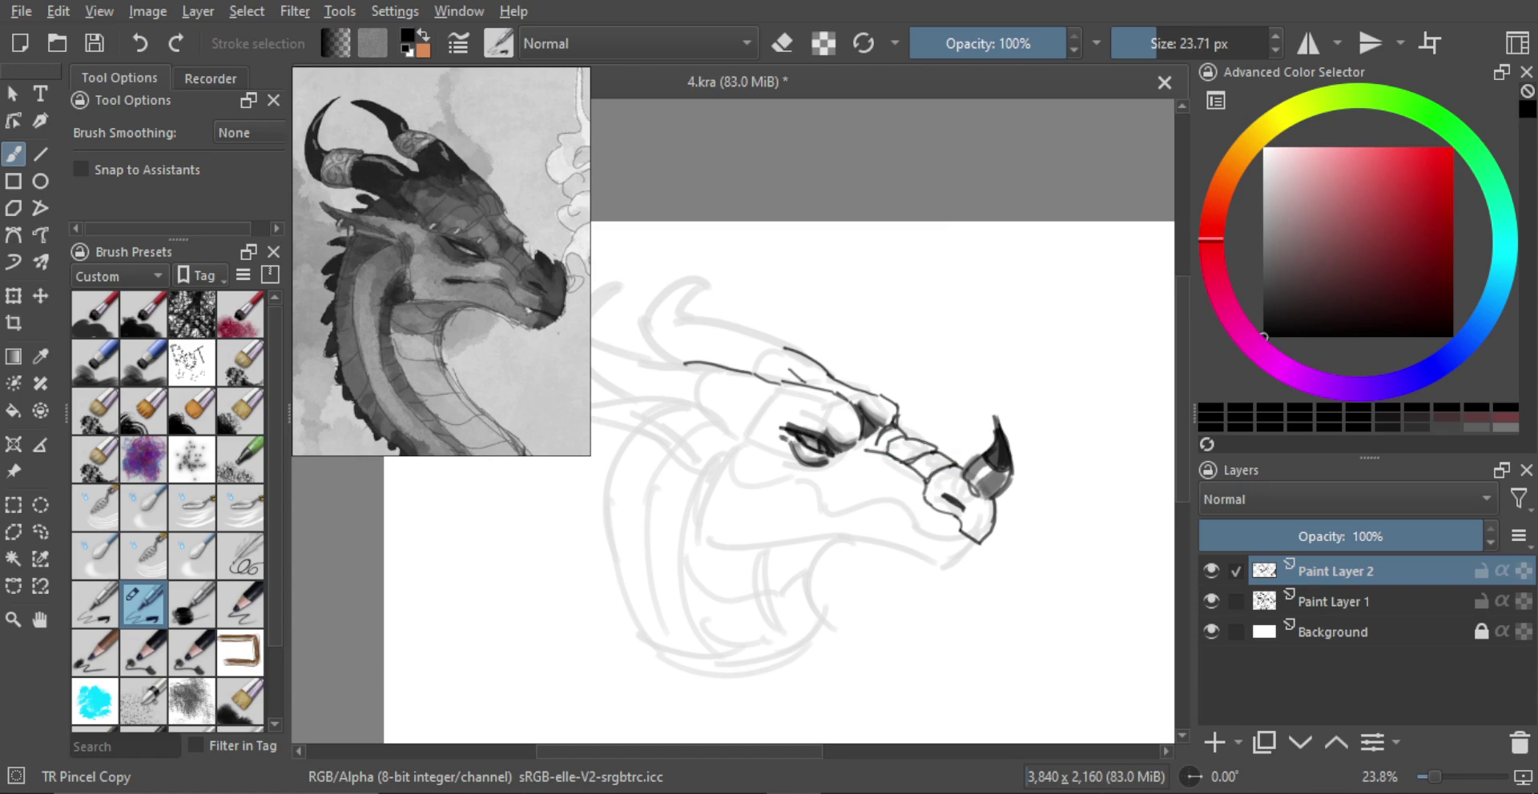
Step: Shade the snout's ridge plates, add a row of dark spots beneath them and clean up the plates with the eraser
{"action": "left_click_drag", "start_coordinate": [886, 464], "coordinate": [898, 466], "text": "shift"}
{"action": "key", "text": "bracketright"}
{"action": "key", "text": "bracketright"}
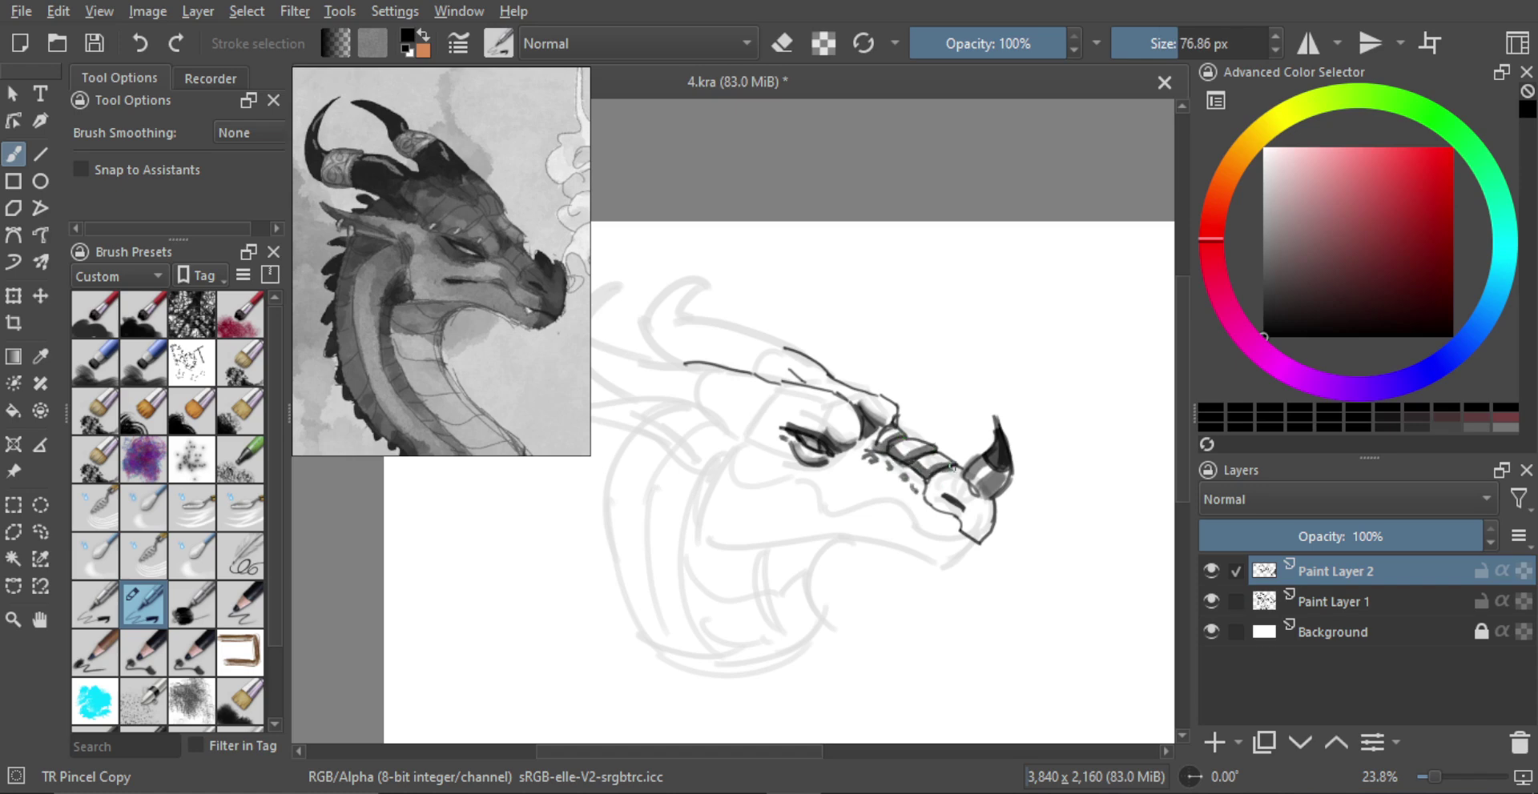
{"action": "key", "text": "e"}
{"action": "mouse_move", "coordinate": [900, 446]}
{"action": "left_mouse_down"}
{"action": "mouse_move", "coordinate": [921, 452]}
{"action": "mouse_move", "coordinate": [905, 430]}
{"action": "left_mouse_up"}
{"action": "key", "text": "e"}
Step: Ink the upper lip line from the nose back to the cheek and thicken it into a dark mouth corner
{"action": "mouse_move", "coordinate": [964, 479]}
{"action": "left_mouse_down"}
{"action": "mouse_move", "coordinate": [956, 464]}
{"action": "mouse_move", "coordinate": [933, 505]}
{"action": "mouse_move", "coordinate": [888, 485]}
{"action": "mouse_move", "coordinate": [946, 514]}
{"action": "mouse_move", "coordinate": [949, 547]}
{"action": "mouse_move", "coordinate": [957, 513]}
{"action": "mouse_move", "coordinate": [901, 484]}
{"action": "mouse_move", "coordinate": [805, 478]}
{"action": "mouse_move", "coordinate": [833, 474]}
{"action": "left_mouse_up"}
{"action": "key", "text": "ctrl+z"}
{"action": "key", "text": "e"}
{"action": "key", "text": "e"}
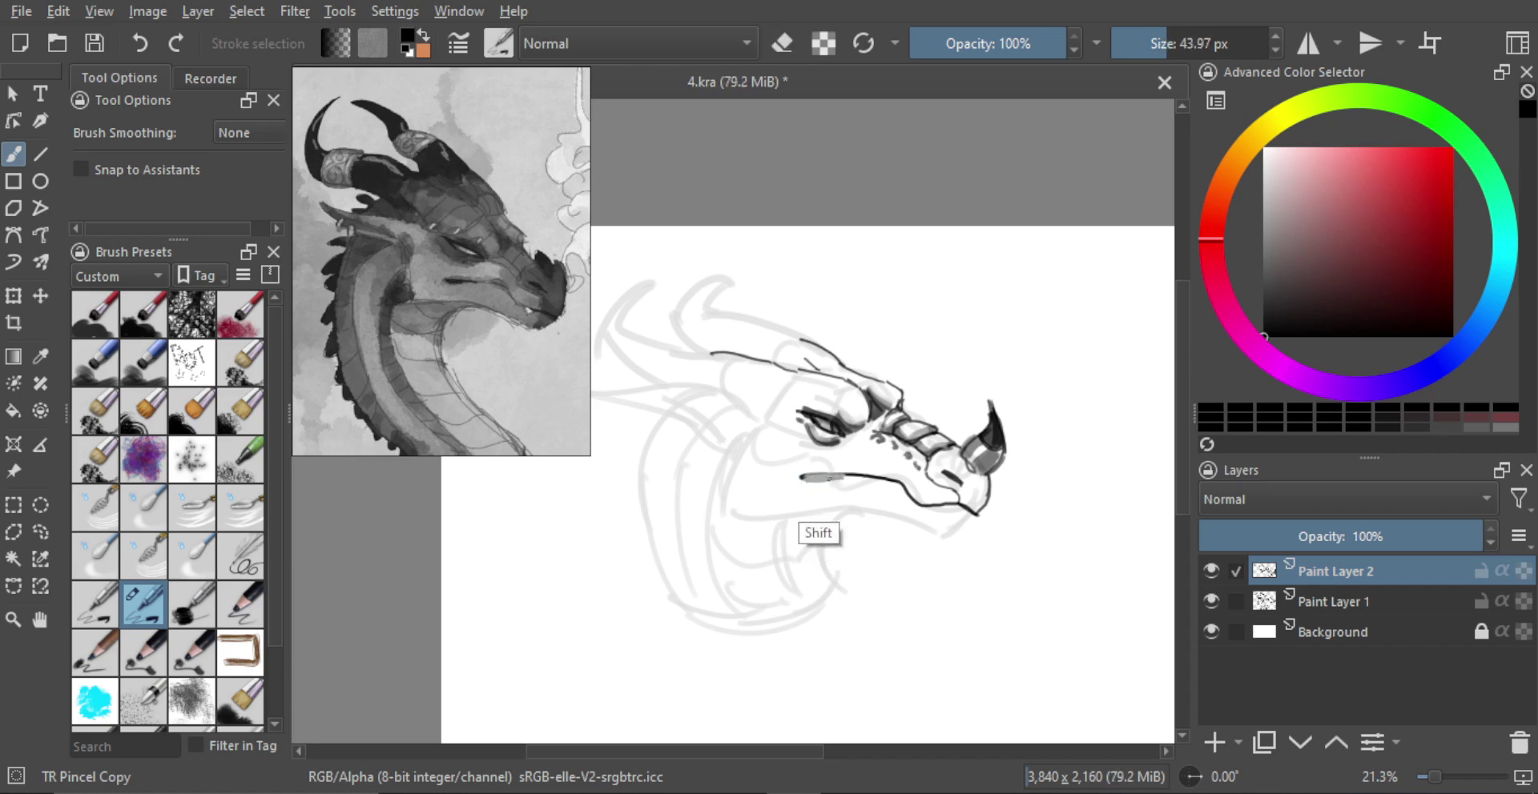
{"action": "left_click_drag", "start_coordinate": [805, 479], "coordinate": [841, 477]}
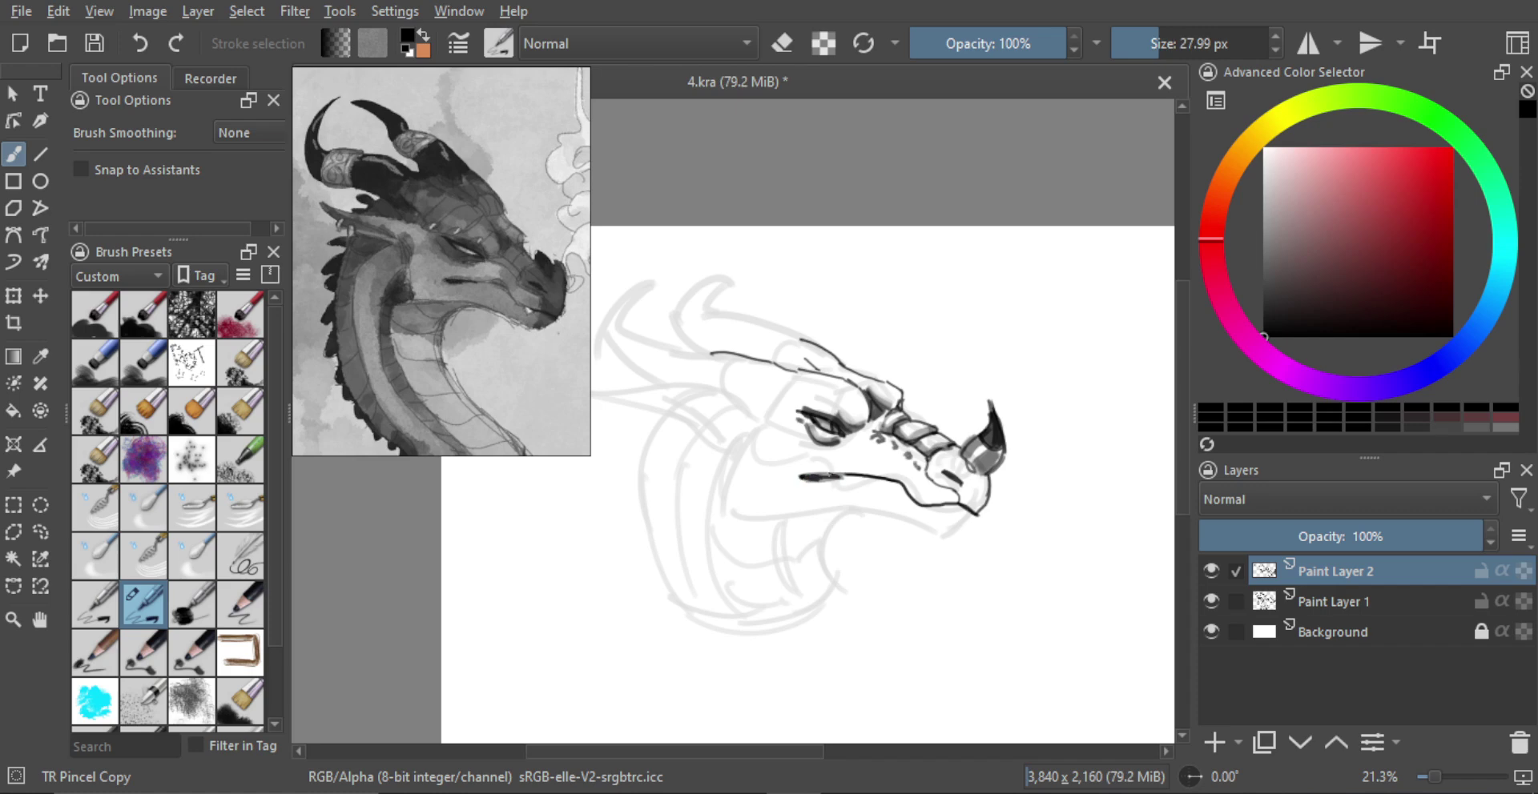
{"action": "left_click_drag", "start_coordinate": [865, 534], "coordinate": [885, 533]}
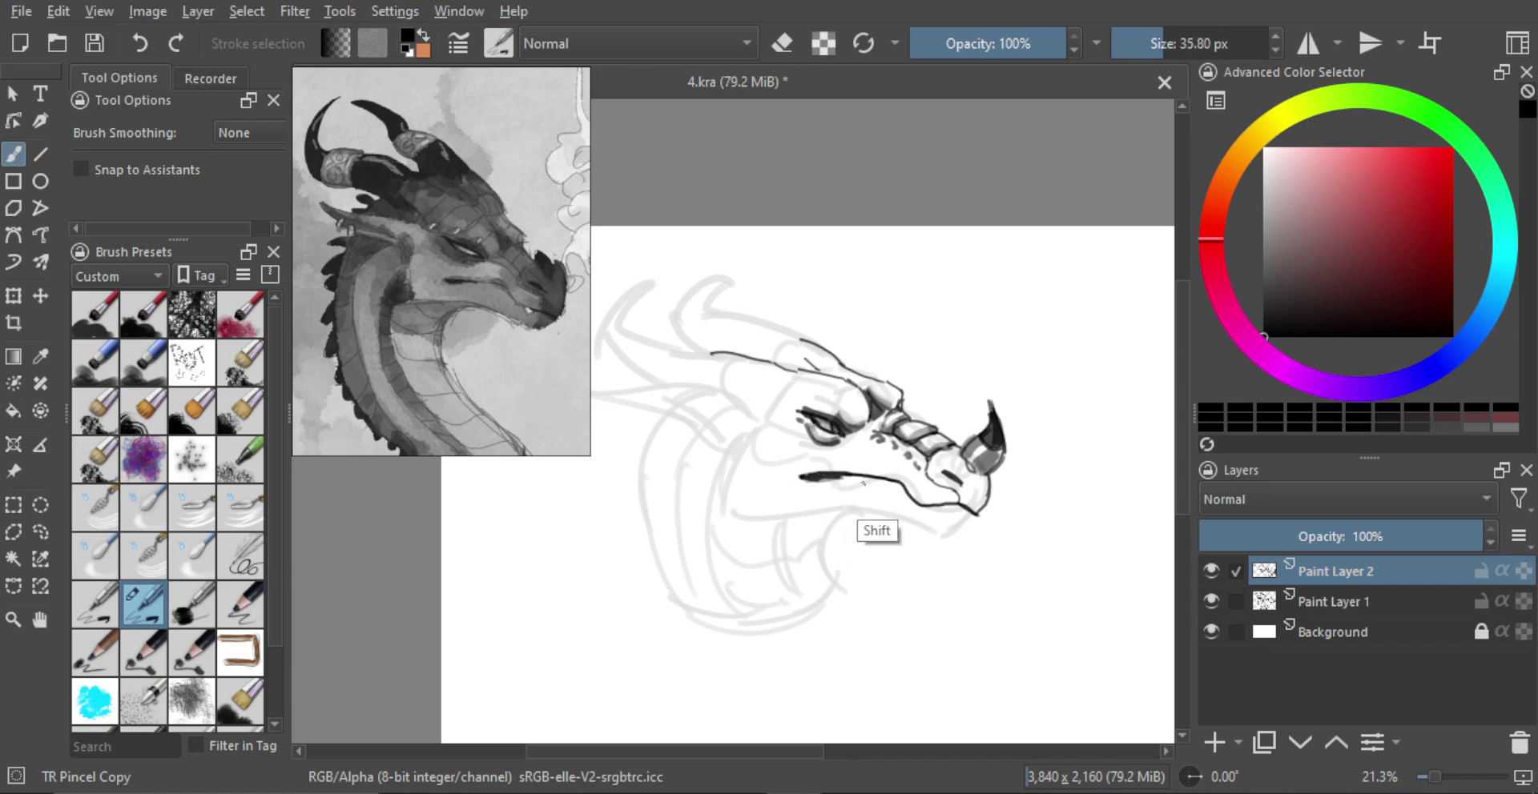
Step: Ink small pointed fangs hanging from the upper lip near the front of the mouth
{"action": "mouse_move", "coordinate": [870, 469]}
{"action": "left_mouse_down"}
{"action": "mouse_move", "coordinate": [901, 470]}
{"action": "mouse_move", "coordinate": [884, 505]}
{"action": "mouse_move", "coordinate": [902, 473]}
{"action": "mouse_move", "coordinate": [941, 511]}
{"action": "left_mouse_up"}
{"action": "key", "text": "ctrl+z"}
{"action": "key", "text": "ctrl+z"}
{"action": "mouse_move", "coordinate": [930, 508]}
{"action": "left_mouse_down"}
{"action": "mouse_move", "coordinate": [953, 509]}
{"action": "mouse_move", "coordinate": [949, 526]}
{"action": "left_mouse_up"}
{"action": "key", "text": "ctrl+z"}
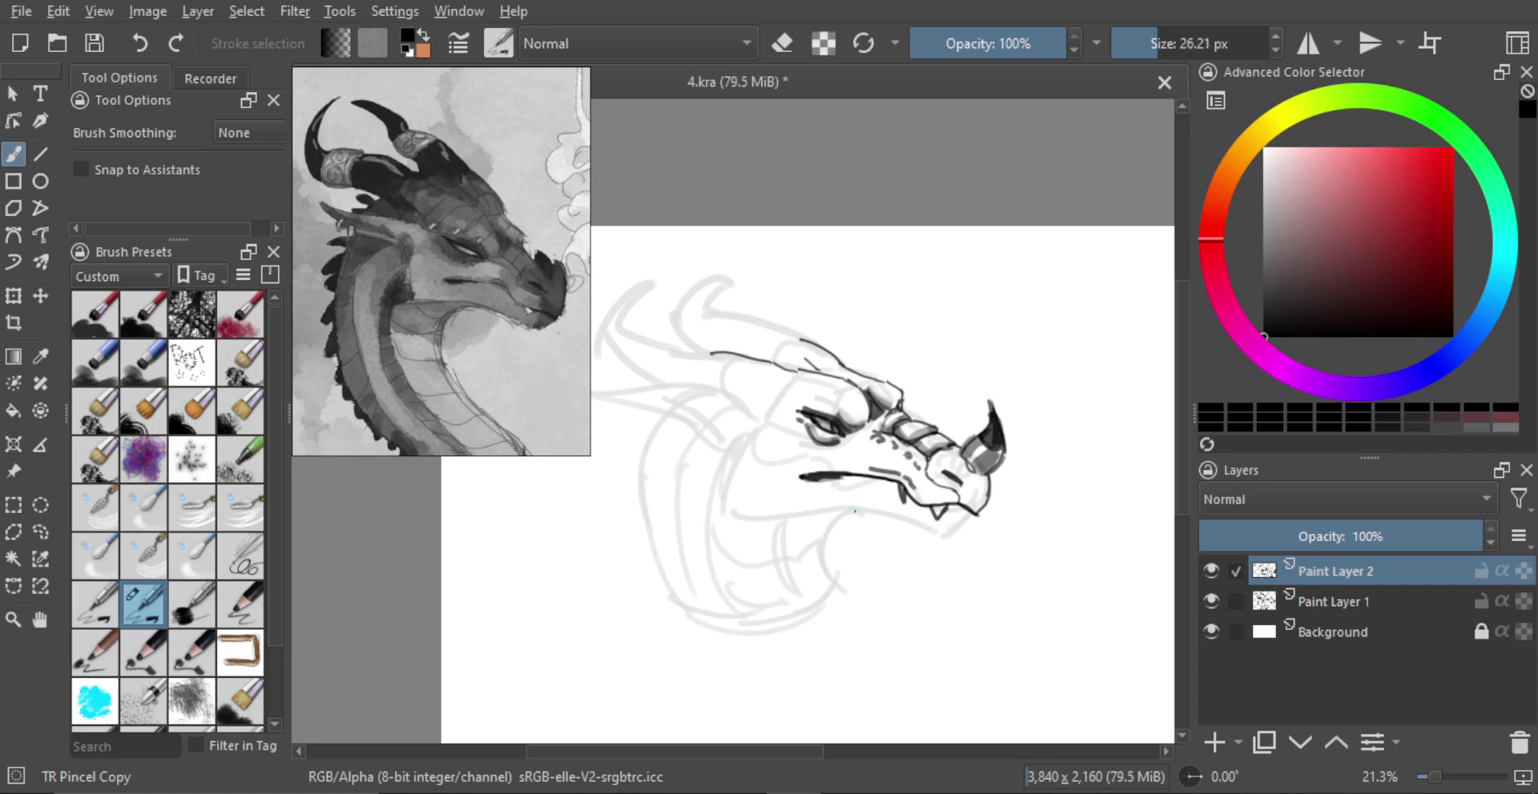
Step: Ink the lower jaw line forward to a tuft of short strokes at the chin and shade the muzzle and chin
{"action": "left_click_drag", "start_coordinate": [745, 519], "coordinate": [887, 522]}
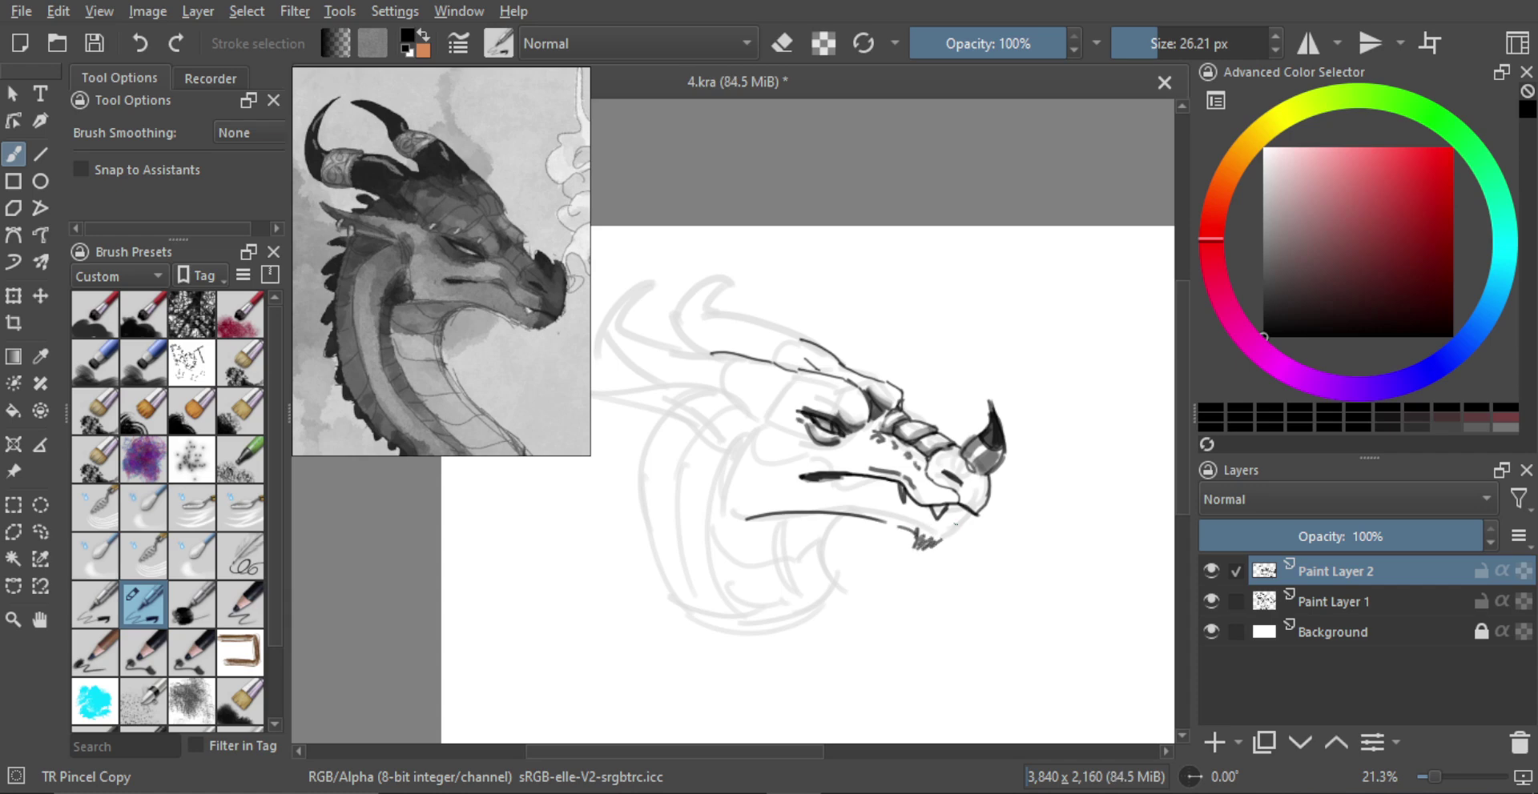
{"action": "left_click_drag", "start_coordinate": [975, 515], "coordinate": [917, 551]}
{"action": "mouse_move", "coordinate": [958, 498]}
{"action": "left_mouse_down", "text": "shift"}
{"action": "mouse_move", "coordinate": [946, 506]}
{"action": "mouse_move", "coordinate": [970, 513]}
{"action": "mouse_move", "coordinate": [929, 473]}
{"action": "left_mouse_up", "text": "shift"}
{"action": "mouse_move", "coordinate": [891, 425]}
{"action": "left_mouse_down"}
{"action": "mouse_move", "coordinate": [953, 458]}
{"action": "mouse_move", "coordinate": [941, 481]}
{"action": "mouse_move", "coordinate": [981, 489]}
{"action": "mouse_move", "coordinate": [949, 474]}
{"action": "mouse_move", "coordinate": [948, 513]}
{"action": "mouse_move", "coordinate": [964, 508]}
{"action": "mouse_move", "coordinate": [944, 534]}
{"action": "mouse_move", "coordinate": [966, 507]}
{"action": "mouse_move", "coordinate": [943, 517]}
{"action": "mouse_move", "coordinate": [908, 481]}
{"action": "mouse_move", "coordinate": [824, 469]}
{"action": "left_mouse_up"}
{"action": "key", "text": "ctrl+z"}
{"action": "key", "text": "ctrl+z"}
{"action": "left_click_drag", "start_coordinate": [817, 470], "coordinate": [798, 456], "text": "shift"}
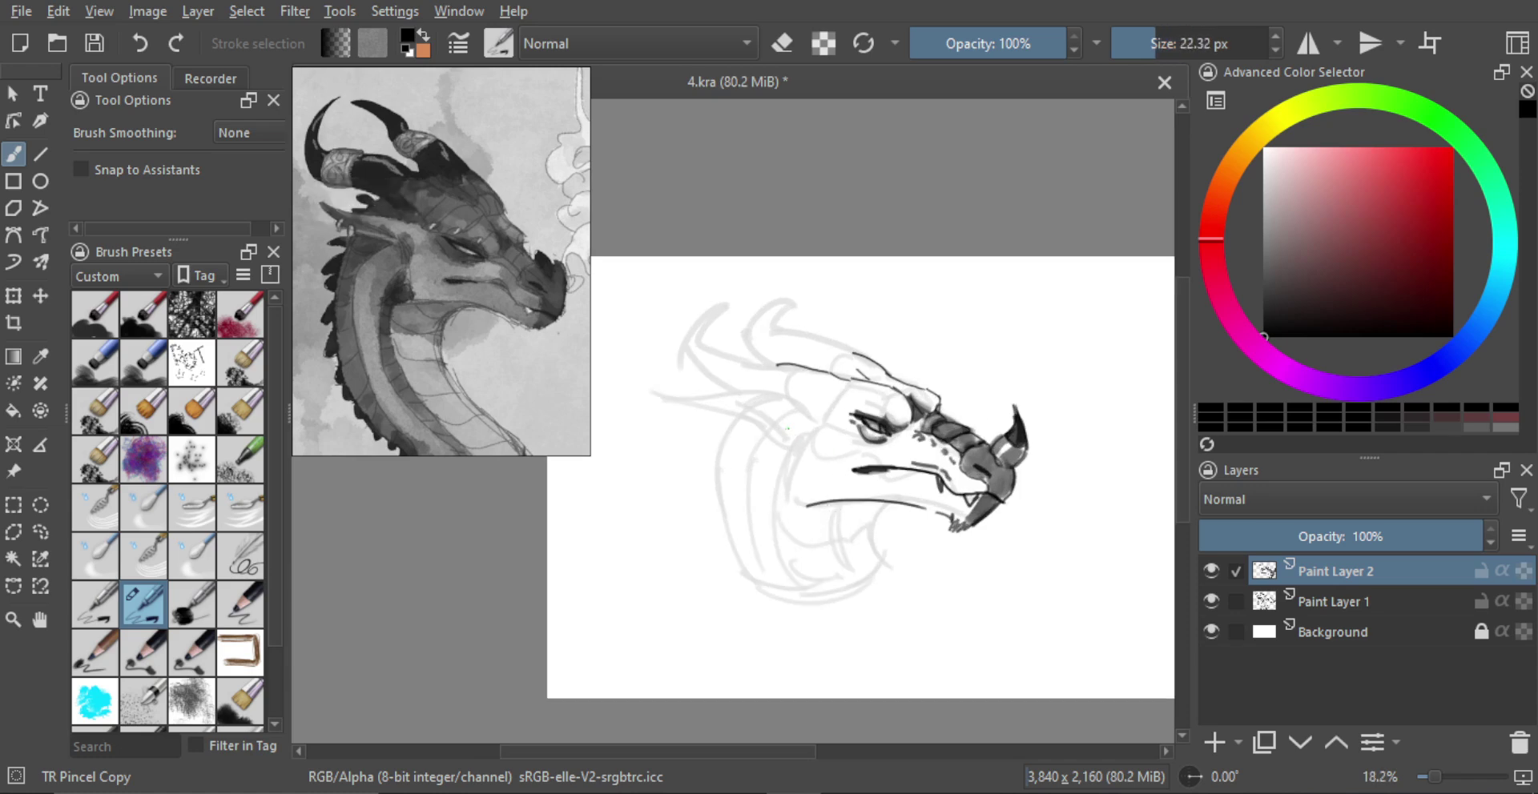
{"action": "key", "text": "ctrl+z"}
Step: Ink the back of the jaw as a curved cheek line running down into a fringe of jagged spikes
{"action": "left_click_drag", "start_coordinate": [790, 462], "coordinate": [789, 503]}
{"action": "mouse_move", "coordinate": [793, 483]}
{"action": "left_mouse_down"}
{"action": "mouse_move", "coordinate": [798, 521]}
{"action": "mouse_move", "coordinate": [835, 501]}
{"action": "left_mouse_up"}
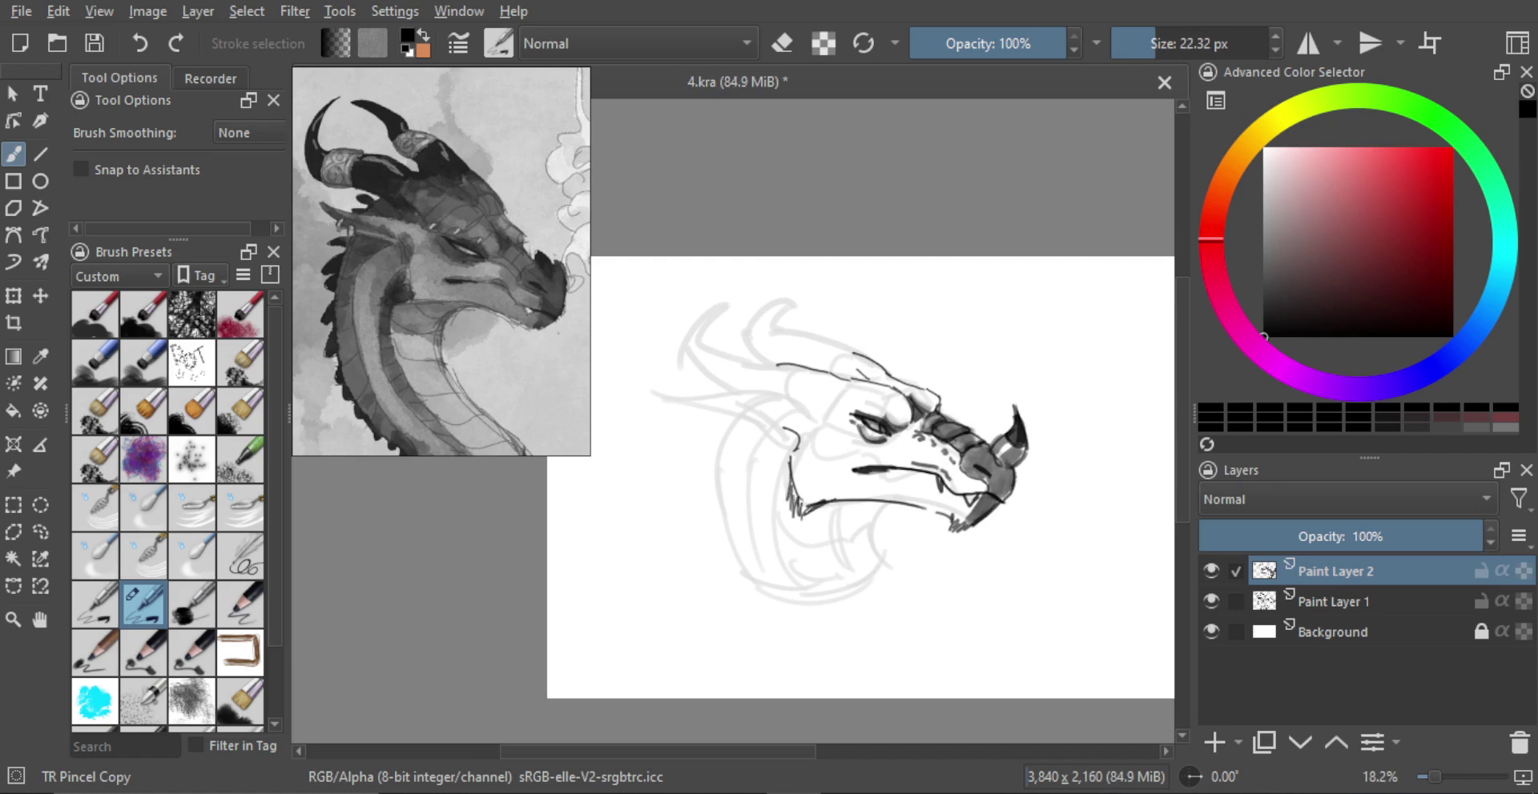
{"action": "left_click_drag", "start_coordinate": [819, 453], "coordinate": [846, 453]}
{"action": "key", "text": "bracketleft"}
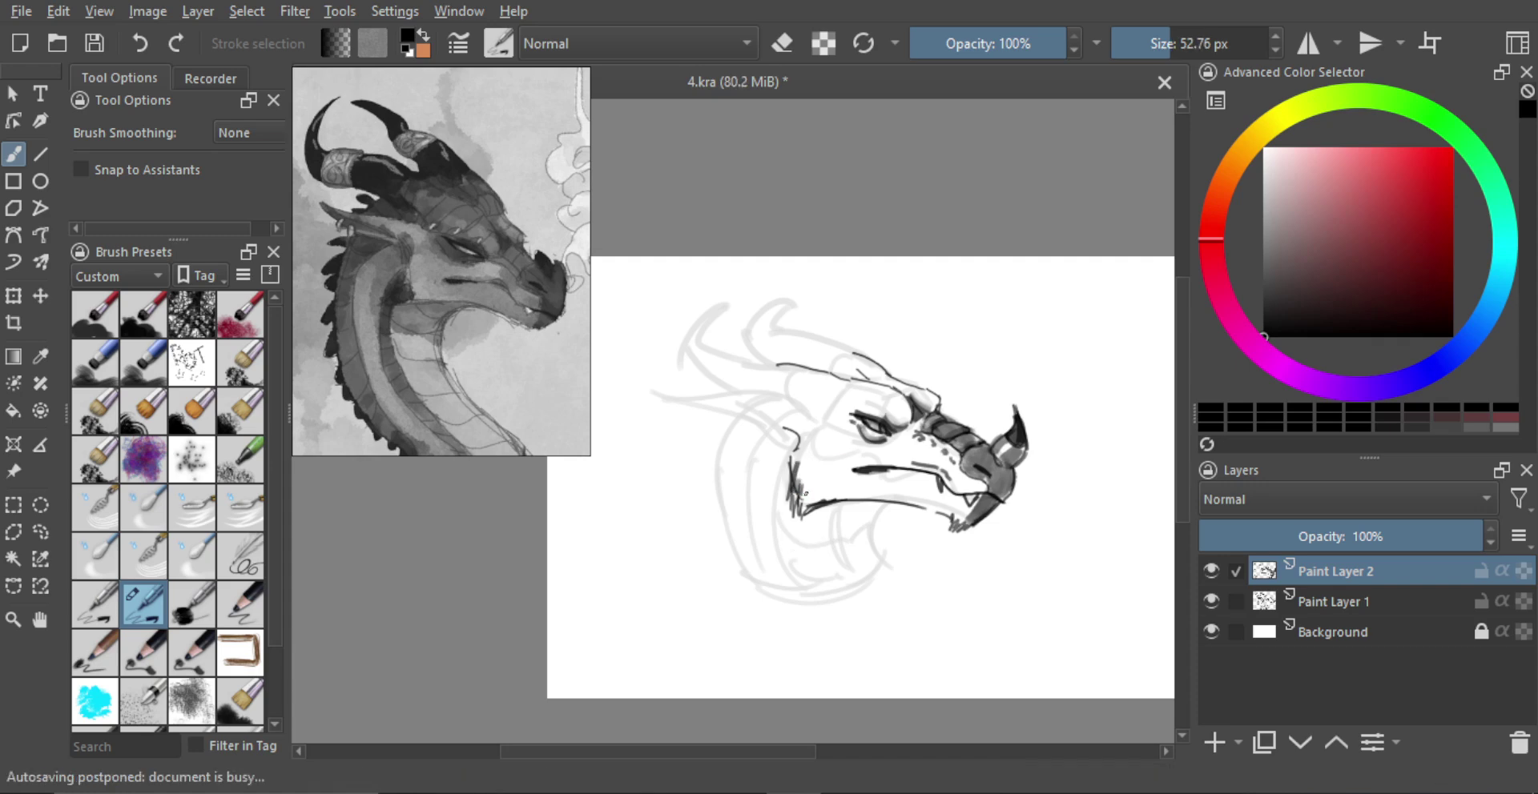
{"action": "mouse_move", "coordinate": [805, 494]}
{"action": "left_mouse_down"}
{"action": "mouse_move", "coordinate": [815, 506]}
{"action": "mouse_move", "coordinate": [839, 487]}
{"action": "mouse_move", "coordinate": [816, 501]}
{"action": "left_mouse_up"}
{"action": "key", "text": "e"}
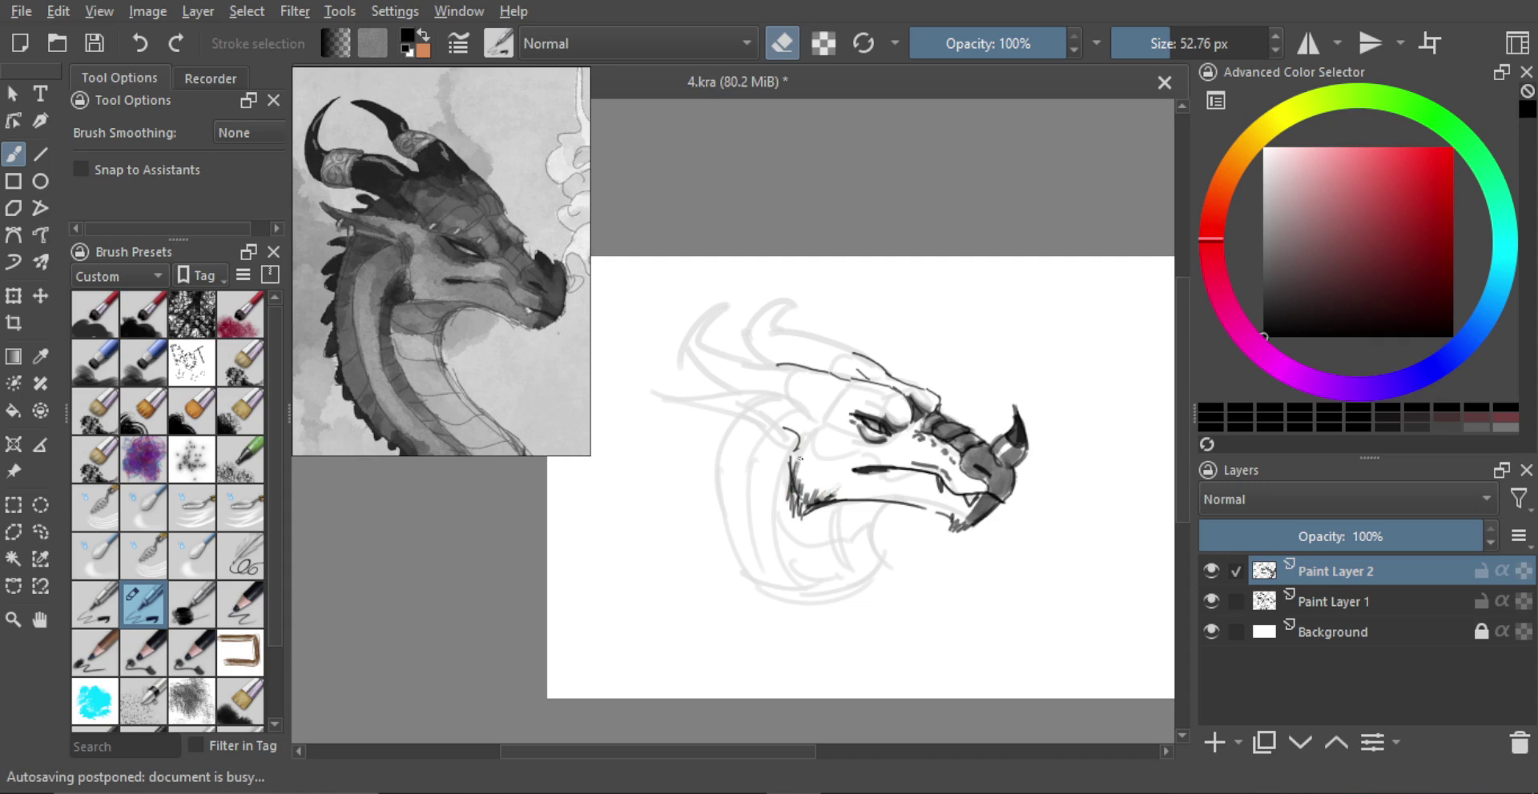
{"action": "key", "text": "e"}
{"action": "mouse_move", "coordinate": [798, 441]}
{"action": "left_mouse_down"}
{"action": "mouse_move", "coordinate": [792, 479]}
{"action": "mouse_move", "coordinate": [790, 466]}
{"action": "left_mouse_up"}
{"action": "key", "text": "e"}
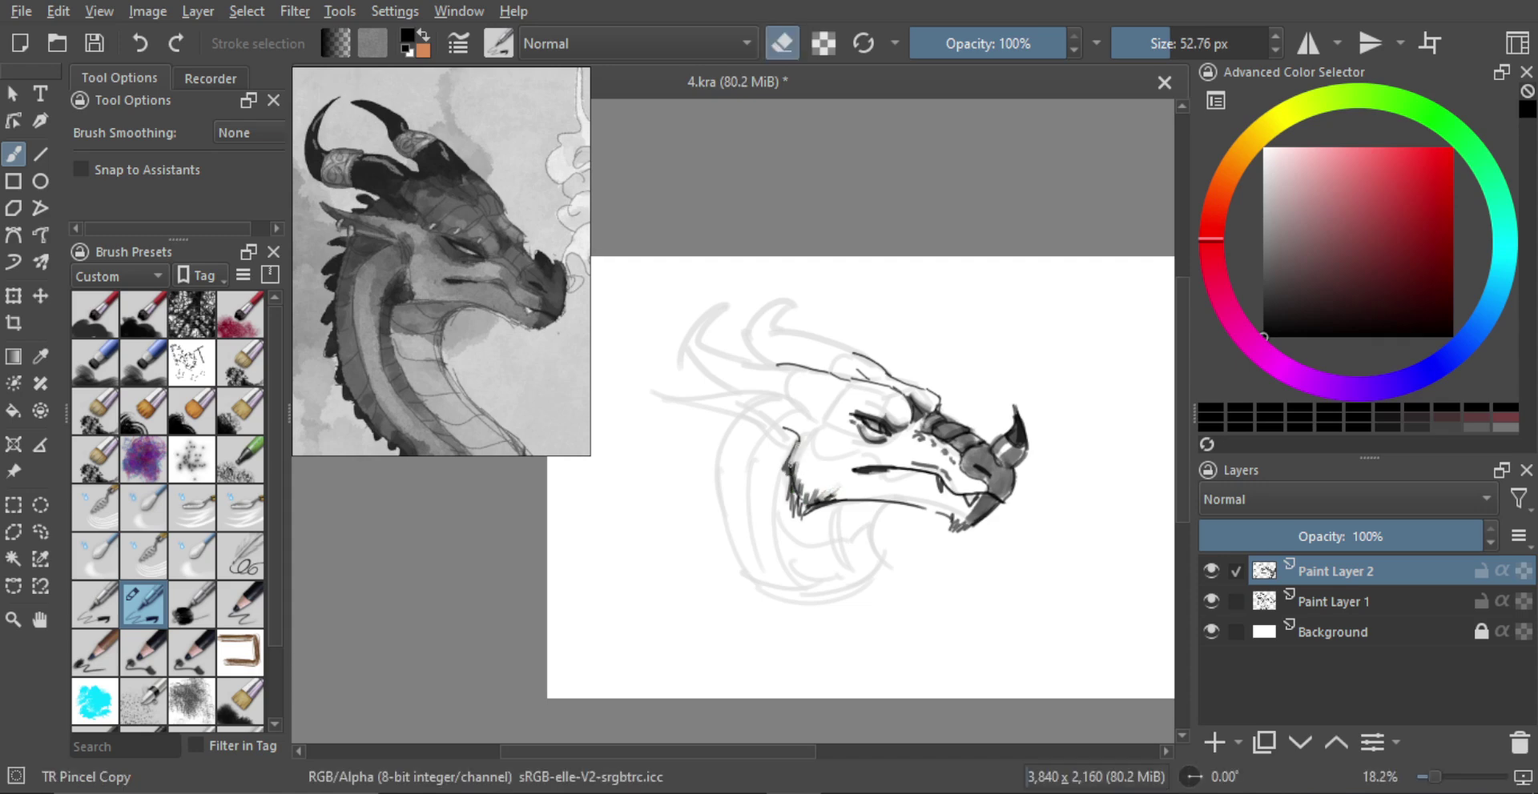
Step: Ink the long pointed ear sweeping back from behind the eye, with a notched lower edge
{"action": "key", "text": "e"}
{"action": "key", "text": "["}
{"action": "key", "text": "["}
{"action": "key", "text": "["}
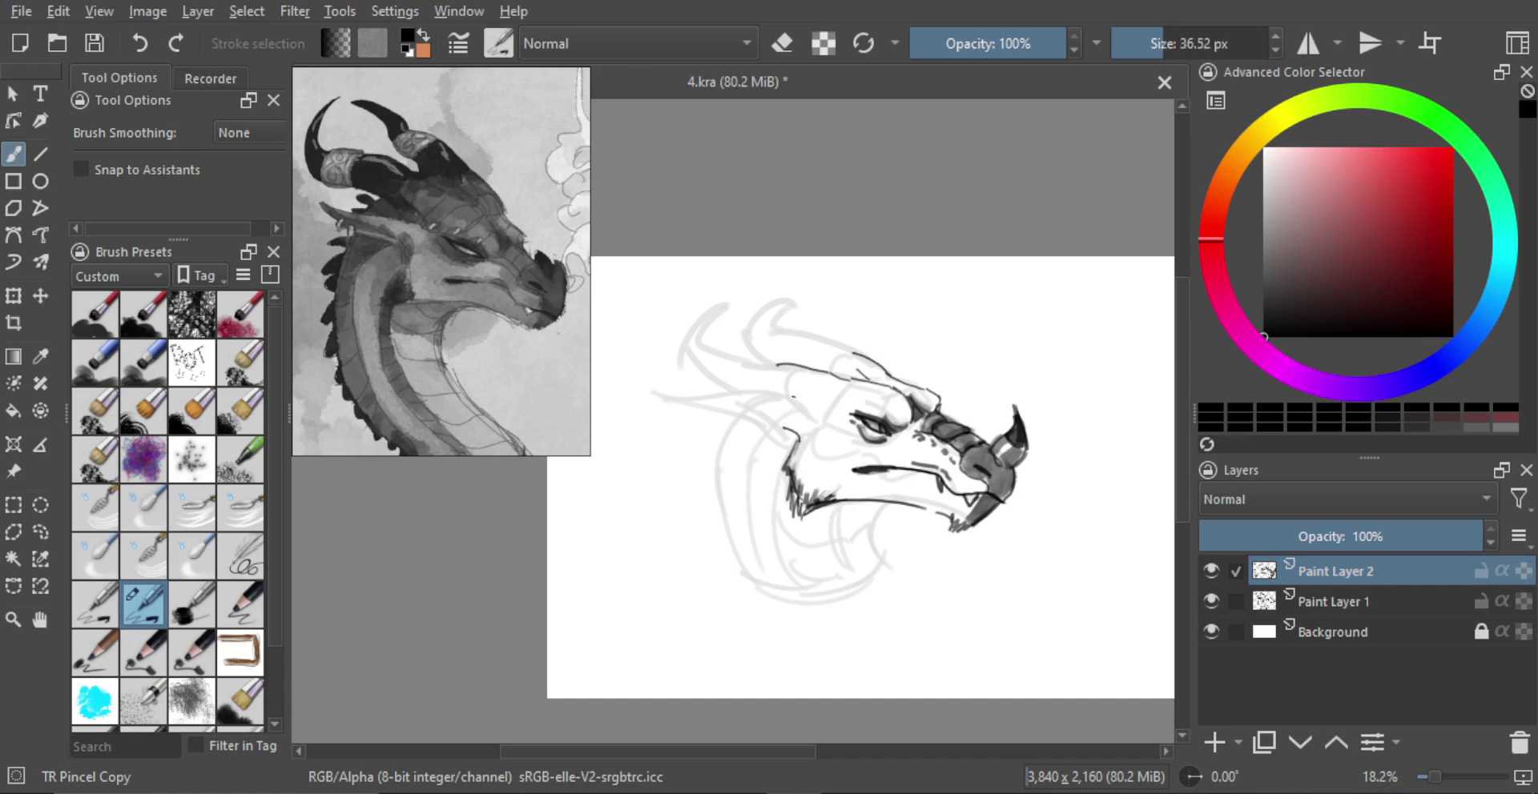
{"action": "mouse_move", "coordinate": [809, 412]}
{"action": "left_mouse_down"}
{"action": "mouse_move", "coordinate": [664, 388]}
{"action": "mouse_move", "coordinate": [756, 429]}
{"action": "left_mouse_up"}
{"action": "key", "text": "bracketleft"}
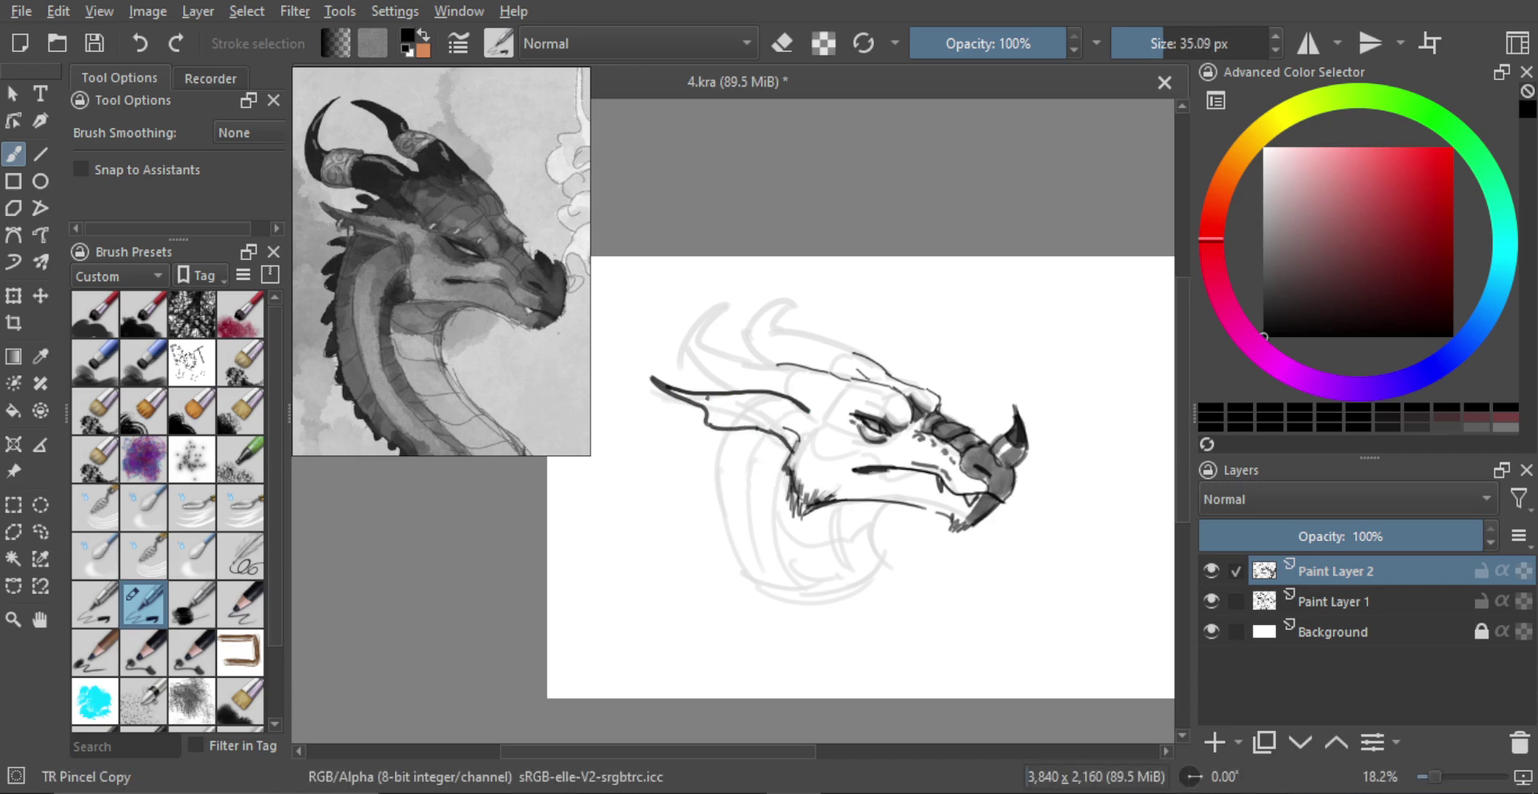
Step: Shade the inner fold of the ear with dark strokes along its length
{"action": "left_click_drag", "start_coordinate": [707, 396], "coordinate": [776, 418]}
{"action": "left_click_drag", "start_coordinate": [761, 464], "coordinate": [786, 468]}
{"action": "left_click_drag", "start_coordinate": [712, 404], "coordinate": [796, 438]}
Step: Ink rounded overlapping plates over the brow and forehead between the ear and the snout
{"action": "key", "text": "bracketleft"}
{"action": "key", "text": "bracketleft"}
{"action": "key", "text": "bracketleft"}
{"action": "key", "text": "bracketleft"}
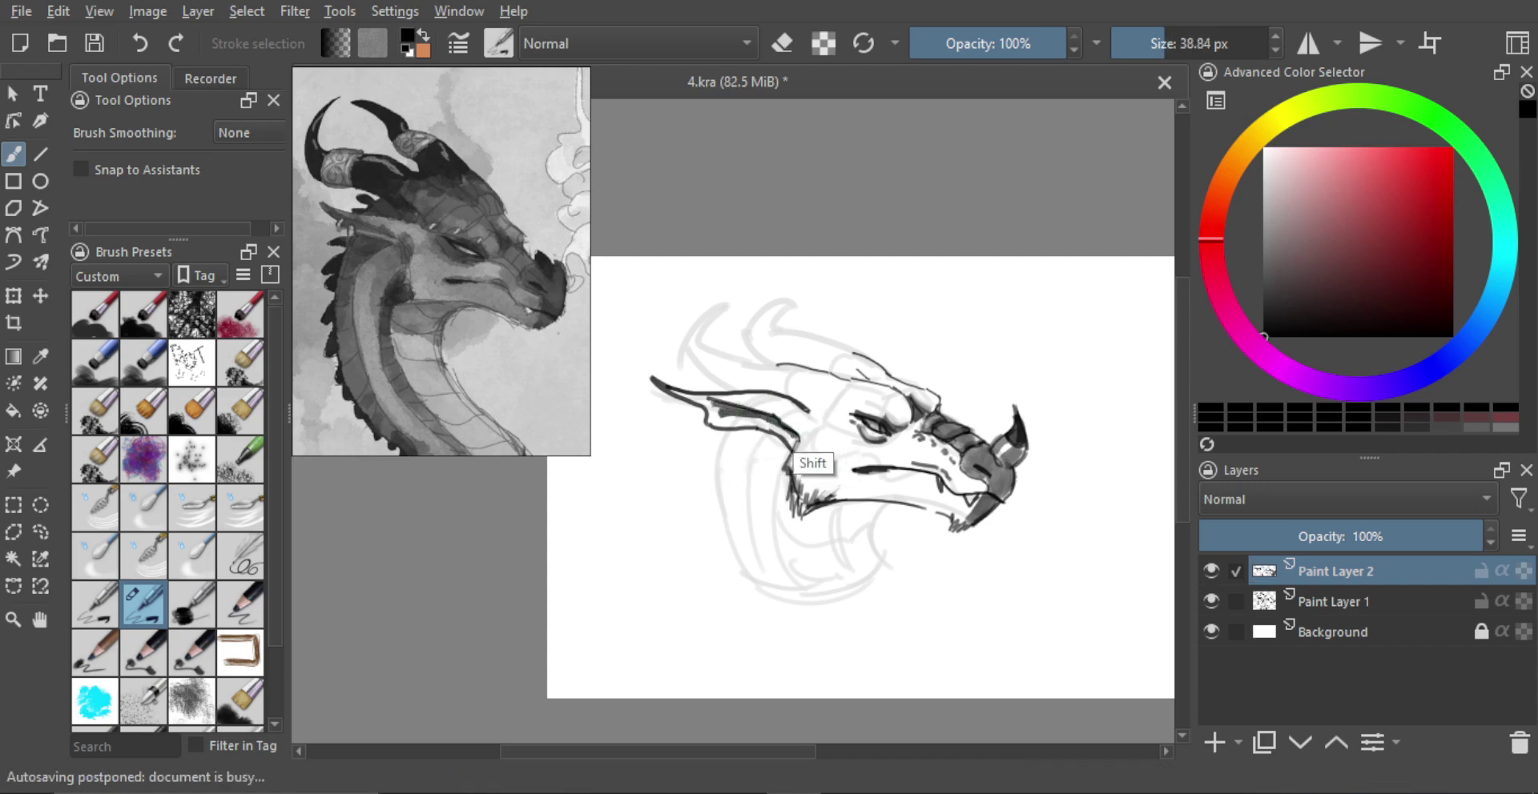
{"action": "key", "text": "bracketright"}
{"action": "mouse_move", "coordinate": [805, 402]}
{"action": "left_mouse_down"}
{"action": "mouse_move", "coordinate": [818, 370]}
{"action": "mouse_move", "coordinate": [810, 390]}
{"action": "mouse_move", "coordinate": [817, 372]}
{"action": "mouse_move", "coordinate": [849, 396]}
{"action": "mouse_move", "coordinate": [826, 407]}
{"action": "mouse_move", "coordinate": [838, 408]}
{"action": "mouse_move", "coordinate": [864, 382]}
{"action": "left_mouse_up"}
{"action": "key", "text": "bracketright"}
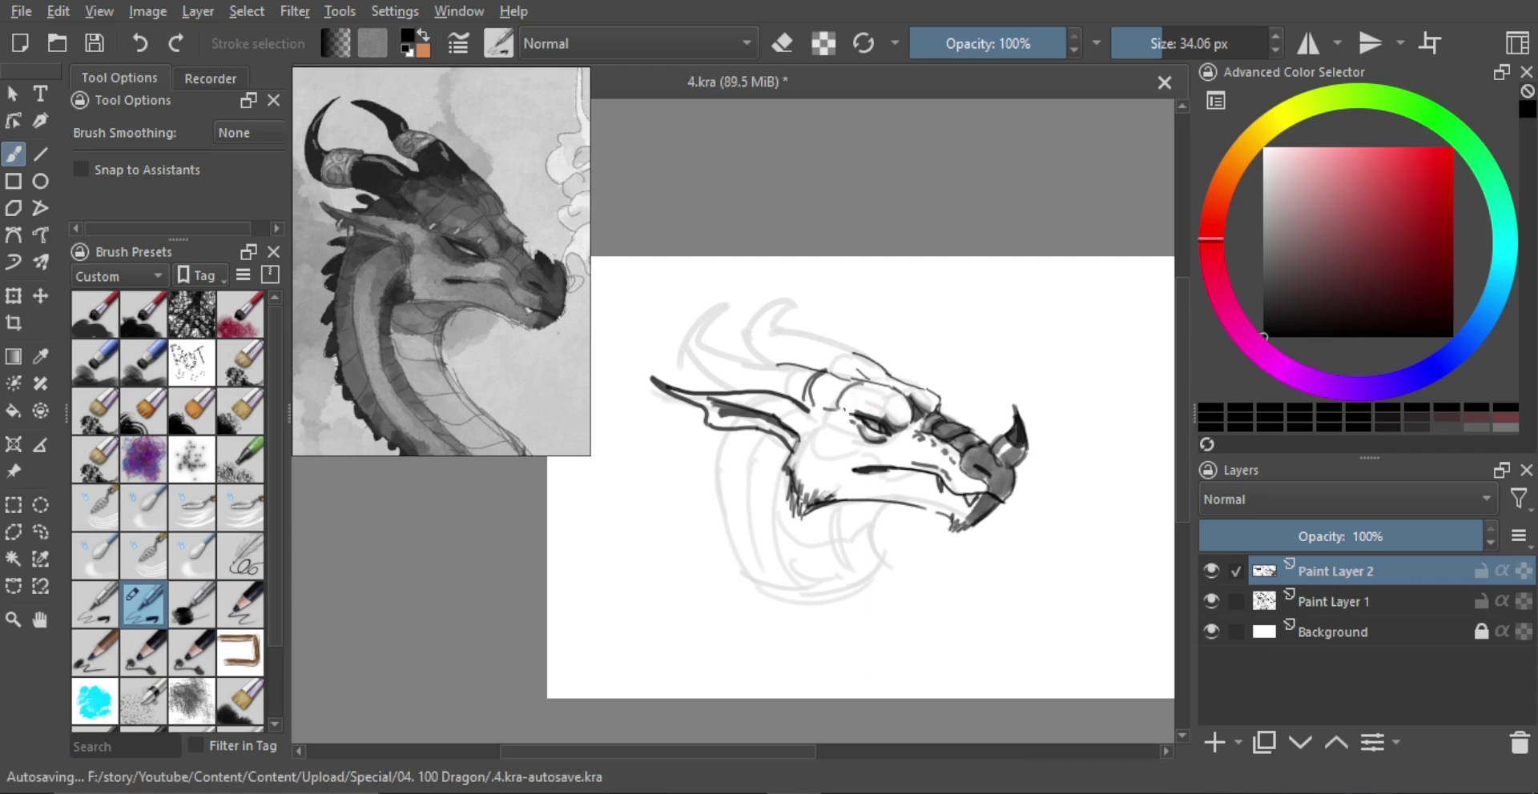
{"action": "mouse_move", "coordinate": [875, 413]}
{"action": "left_mouse_down"}
{"action": "mouse_move", "coordinate": [895, 423]}
{"action": "mouse_move", "coordinate": [868, 413]}
{"action": "left_mouse_up"}
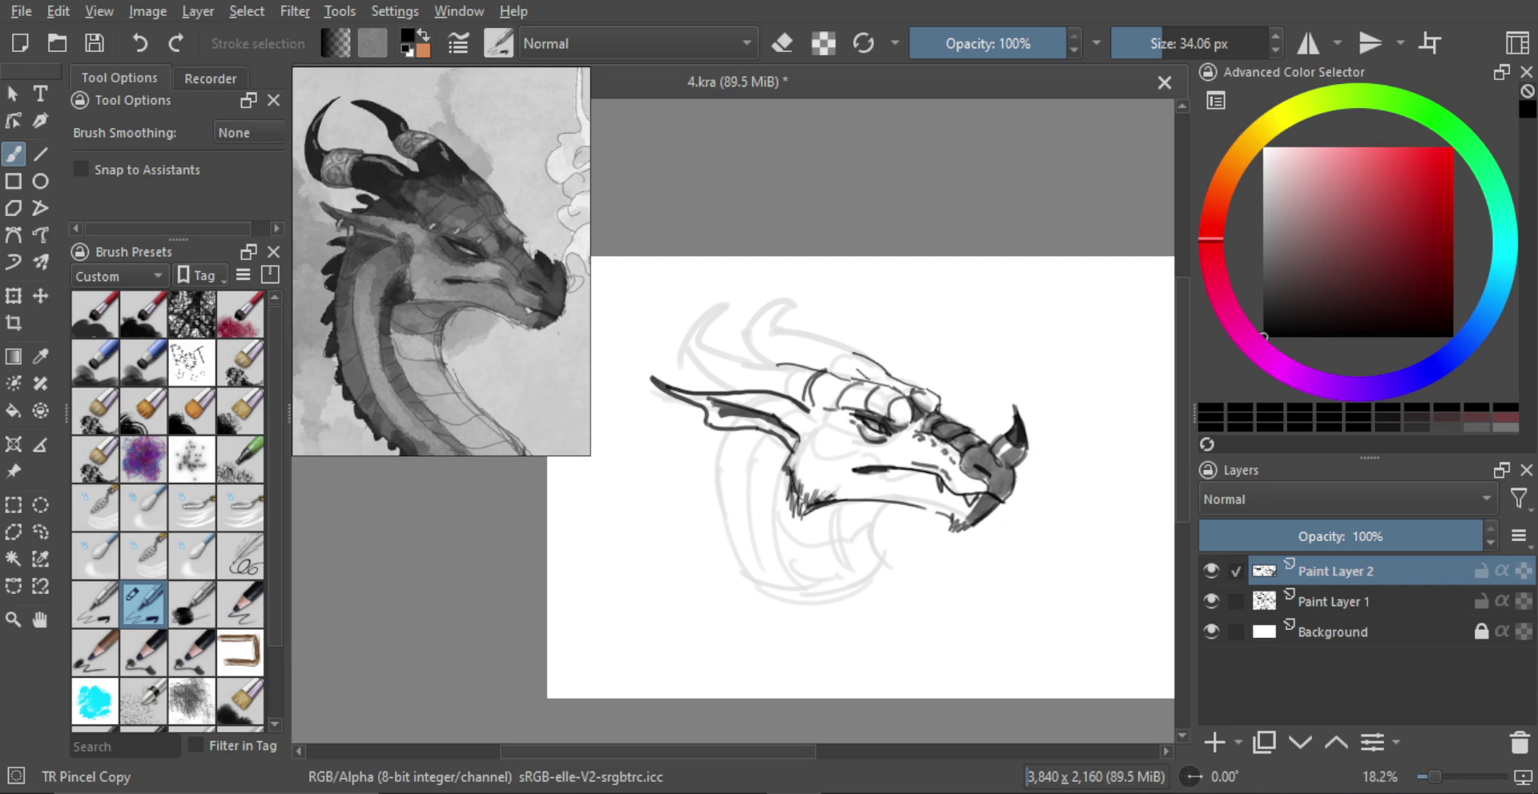
{"action": "left_click_drag", "start_coordinate": [854, 377], "coordinate": [881, 366]}
{"action": "key", "text": "bracketleft"}
Step: Ink the near horn curving up from the back of the head and add cross bands along its base
{"action": "mouse_move", "coordinate": [783, 365]}
{"action": "left_mouse_down"}
{"action": "mouse_move", "coordinate": [721, 348]}
{"action": "mouse_move", "coordinate": [735, 291]}
{"action": "mouse_move", "coordinate": [691, 337]}
{"action": "mouse_move", "coordinate": [709, 376]}
{"action": "mouse_move", "coordinate": [748, 390]}
{"action": "left_mouse_up"}
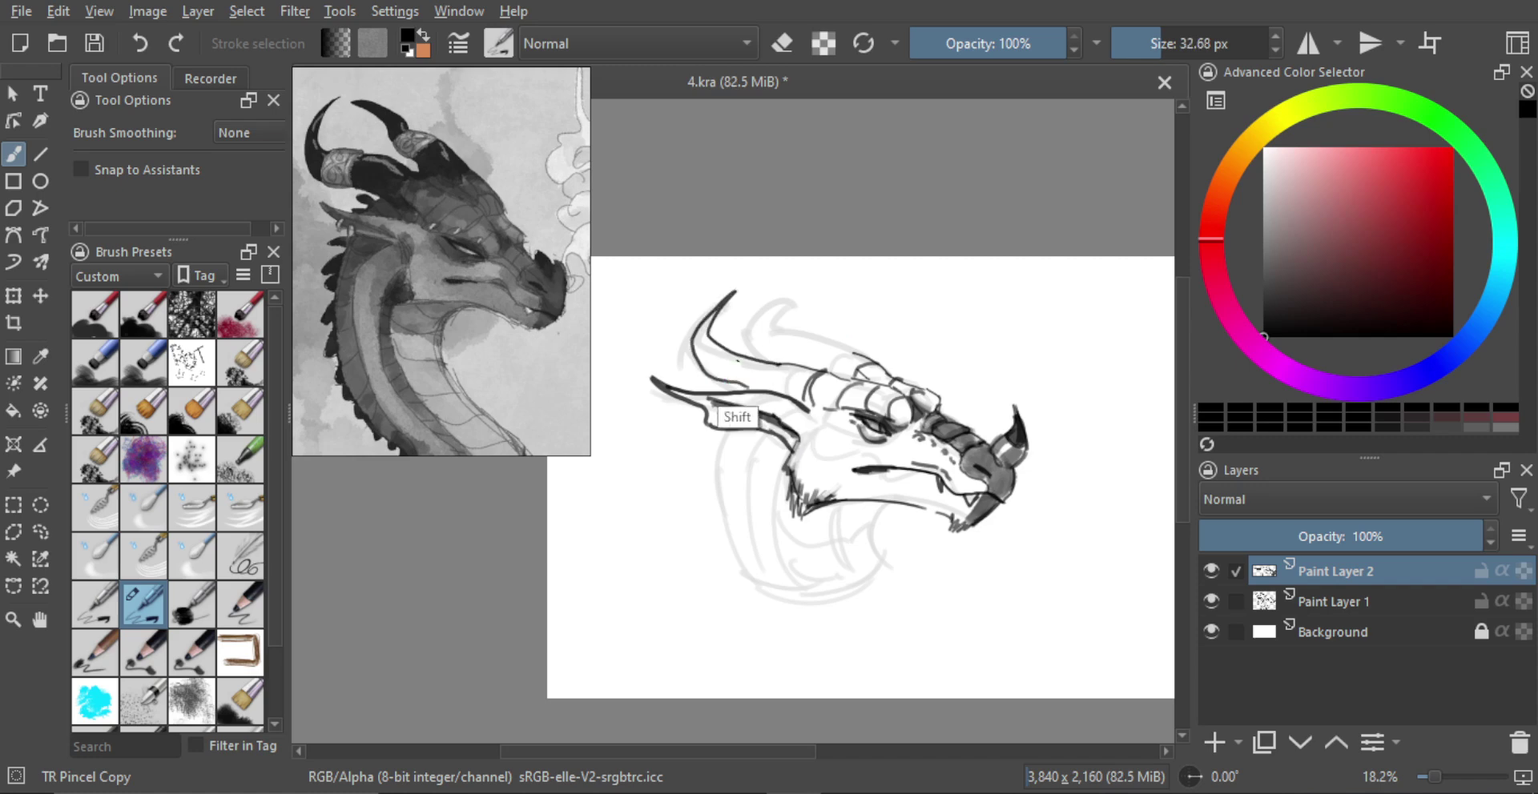
{"action": "key", "text": "bracketright"}
{"action": "key", "text": "bracketright"}
{"action": "key", "text": "bracketright"}
{"action": "key", "text": "bracketright"}
{"action": "mouse_move", "coordinate": [724, 345]}
{"action": "left_mouse_down"}
{"action": "mouse_move", "coordinate": [760, 353]}
{"action": "mouse_move", "coordinate": [746, 364]}
{"action": "mouse_move", "coordinate": [744, 347]}
{"action": "mouse_move", "coordinate": [723, 379]}
{"action": "left_mouse_up"}
{"action": "key", "text": "e"}
{"action": "key", "text": "e"}
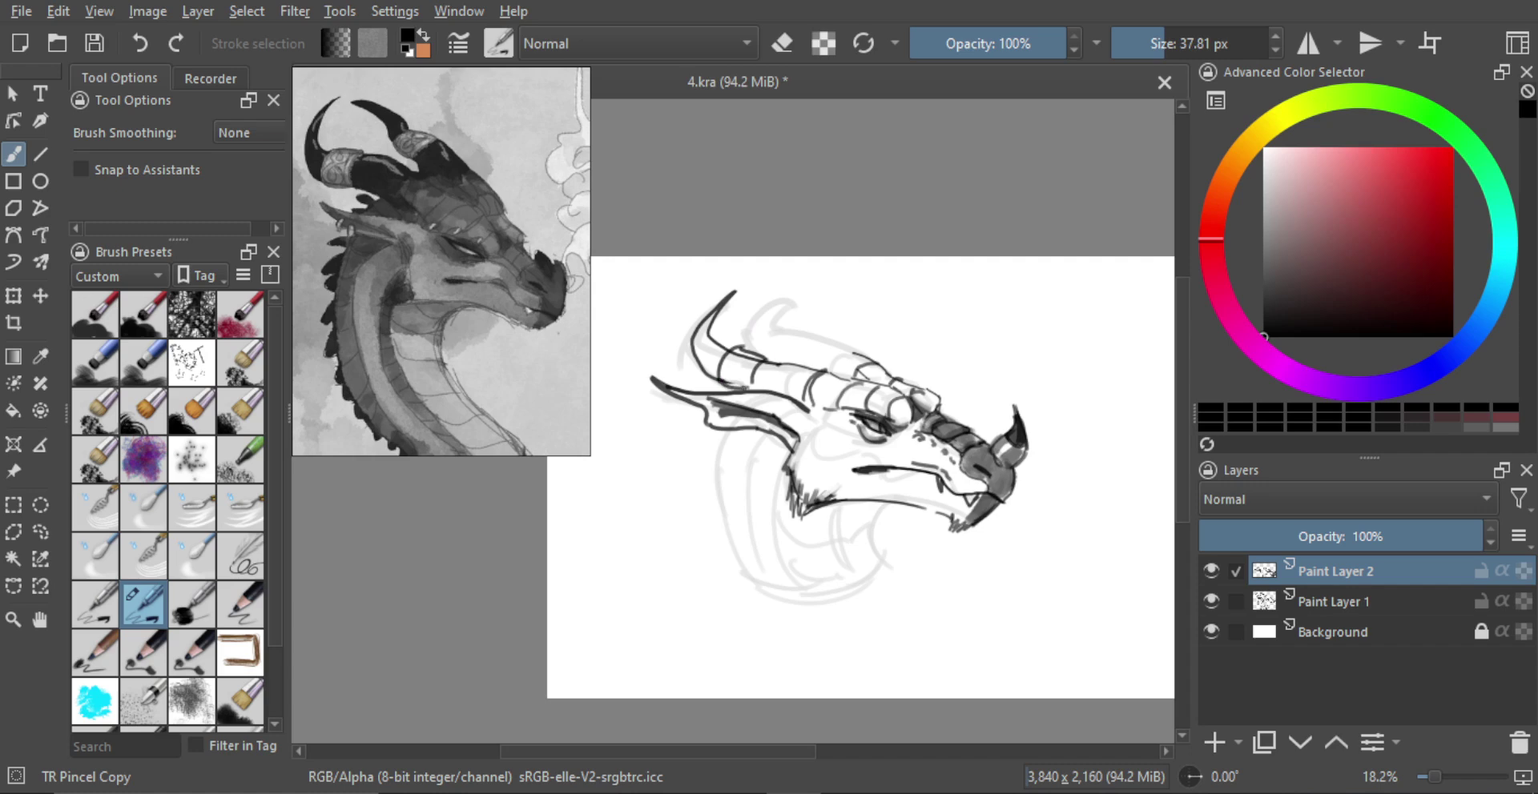
Step: Ink the far horn curving up behind the near one and join its base to the forehead plates
{"action": "key", "text": "e"}
{"action": "key", "text": "e"}
{"action": "mouse_move", "coordinate": [783, 360]}
{"action": "left_mouse_down"}
{"action": "mouse_move", "coordinate": [757, 320]}
{"action": "mouse_move", "coordinate": [813, 280]}
{"action": "mouse_move", "coordinate": [791, 344]}
{"action": "mouse_move", "coordinate": [856, 359]}
{"action": "left_mouse_up"}
{"action": "left_click_drag", "start_coordinate": [779, 330], "coordinate": [760, 362]}
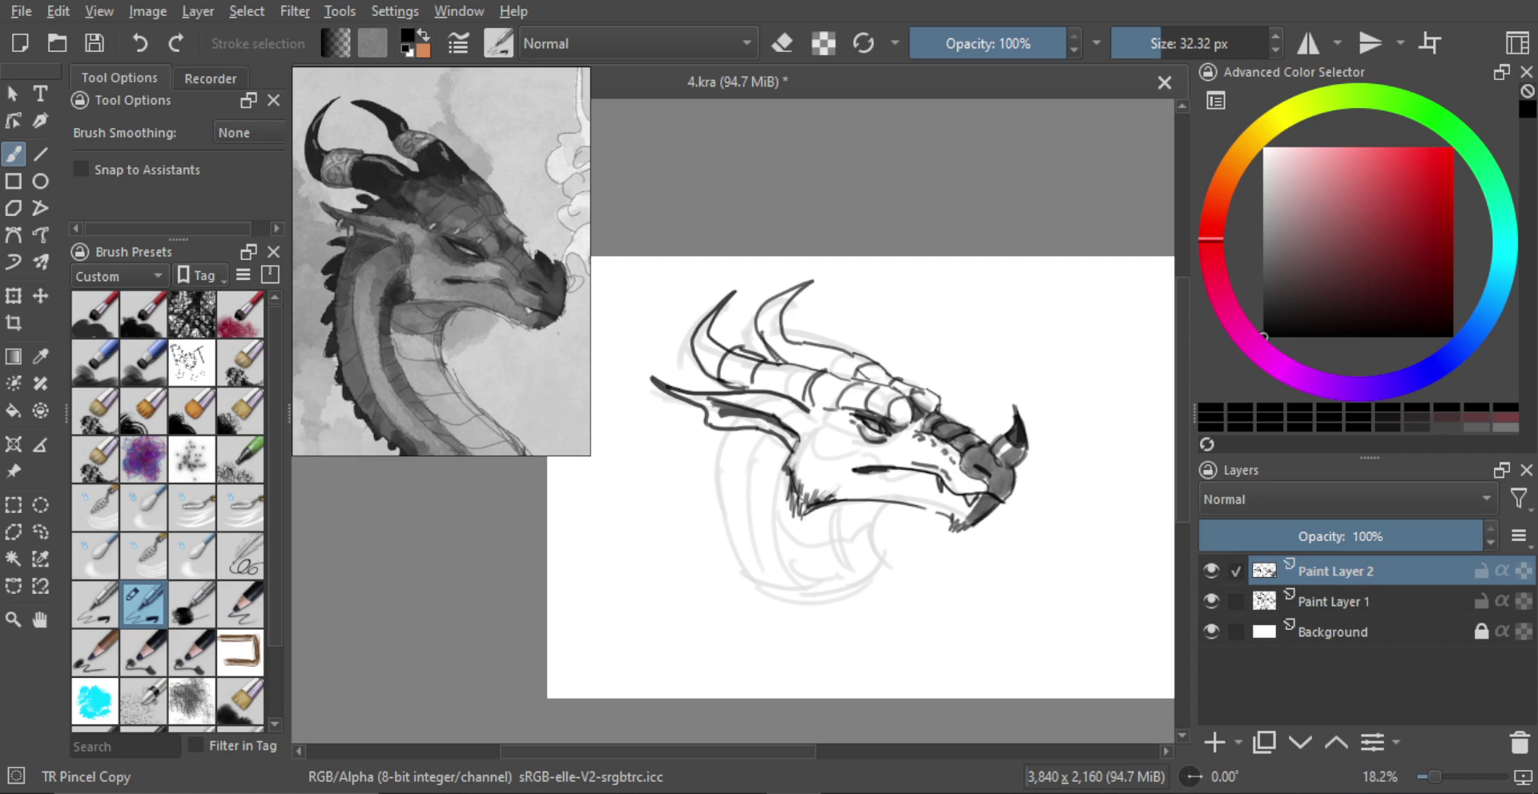
{"action": "key", "text": "ctrl+z"}
{"action": "mouse_move", "coordinate": [791, 306]}
{"action": "left_mouse_down"}
{"action": "mouse_move", "coordinate": [784, 326]}
{"action": "mouse_move", "coordinate": [804, 355]}
{"action": "mouse_move", "coordinate": [849, 342]}
{"action": "left_mouse_up"}
Step: Shade the curved tips and the bands at the bases of both horns with dark tone
{"action": "mouse_move", "coordinate": [714, 316]}
{"action": "left_mouse_down"}
{"action": "mouse_move", "coordinate": [700, 348]}
{"action": "mouse_move", "coordinate": [732, 367]}
{"action": "left_mouse_up"}
{"action": "left_click_drag", "start_coordinate": [764, 430], "coordinate": [775, 425], "text": "shift"}
{"action": "mouse_move", "coordinate": [760, 373]}
{"action": "left_mouse_down"}
{"action": "mouse_move", "coordinate": [808, 375]}
{"action": "mouse_move", "coordinate": [765, 384]}
{"action": "mouse_move", "coordinate": [805, 376]}
{"action": "mouse_move", "coordinate": [810, 353]}
{"action": "mouse_move", "coordinate": [834, 358]}
{"action": "mouse_move", "coordinate": [822, 362]}
{"action": "left_mouse_up"}
{"action": "mouse_move", "coordinate": [760, 318]}
{"action": "left_mouse_down"}
{"action": "mouse_move", "coordinate": [789, 292]}
{"action": "mouse_move", "coordinate": [780, 315]}
{"action": "left_mouse_up"}
Step: Erase highlights into the horn shading and touch up the dark areas around the horn bases
{"action": "key", "text": "e"}
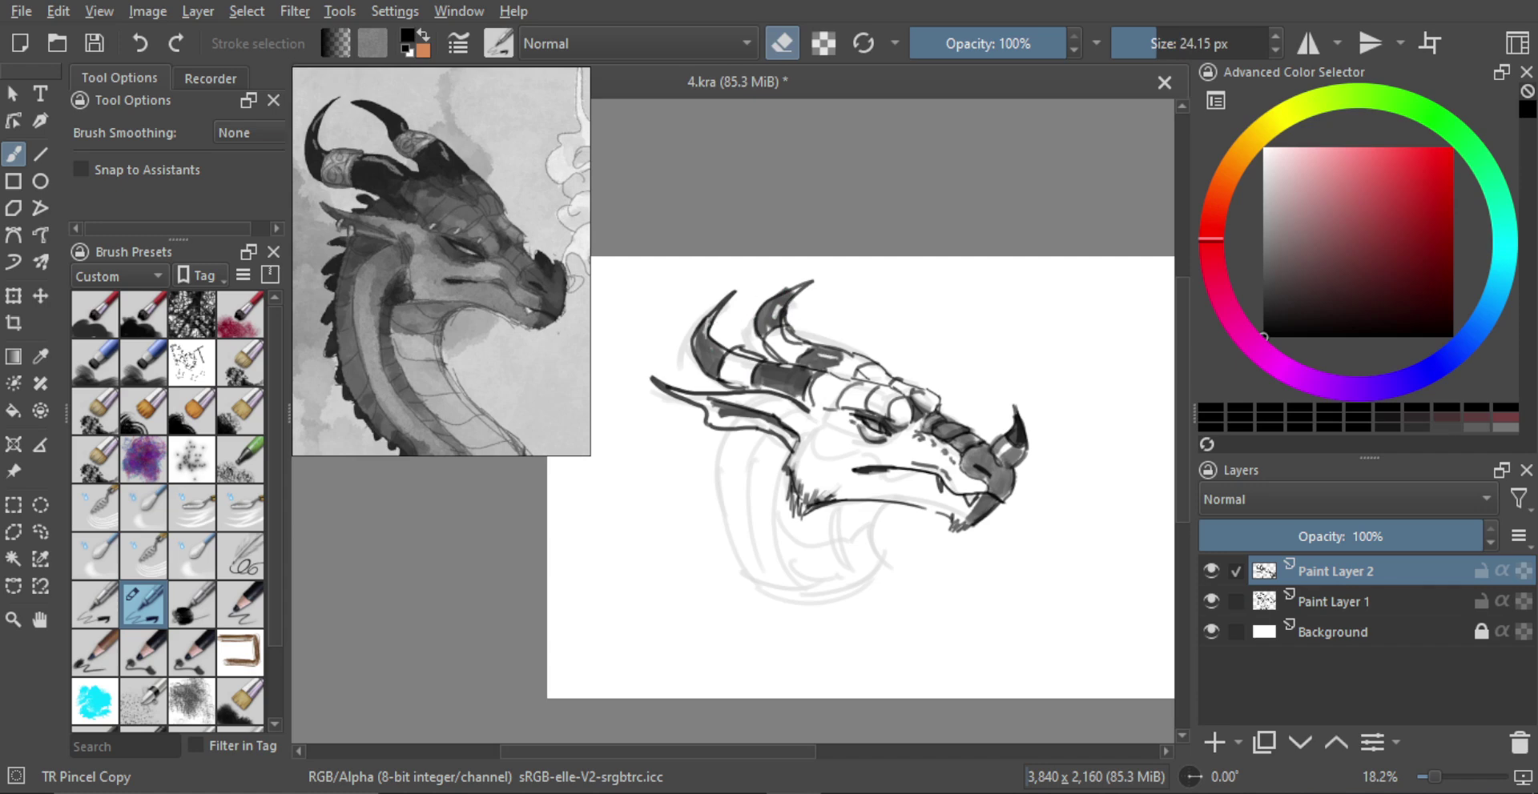
{"action": "mouse_move", "coordinate": [769, 373]}
{"action": "left_mouse_down"}
{"action": "mouse_move", "coordinate": [856, 405]}
{"action": "mouse_move", "coordinate": [864, 457]}
{"action": "mouse_move", "coordinate": [860, 358]}
{"action": "left_mouse_up"}
{"action": "key", "text": "e"}
{"action": "key", "text": "e"}
{"action": "left_click_drag", "start_coordinate": [791, 413], "coordinate": [801, 430]}
{"action": "left_click_drag", "start_coordinate": [818, 374], "coordinate": [806, 380]}
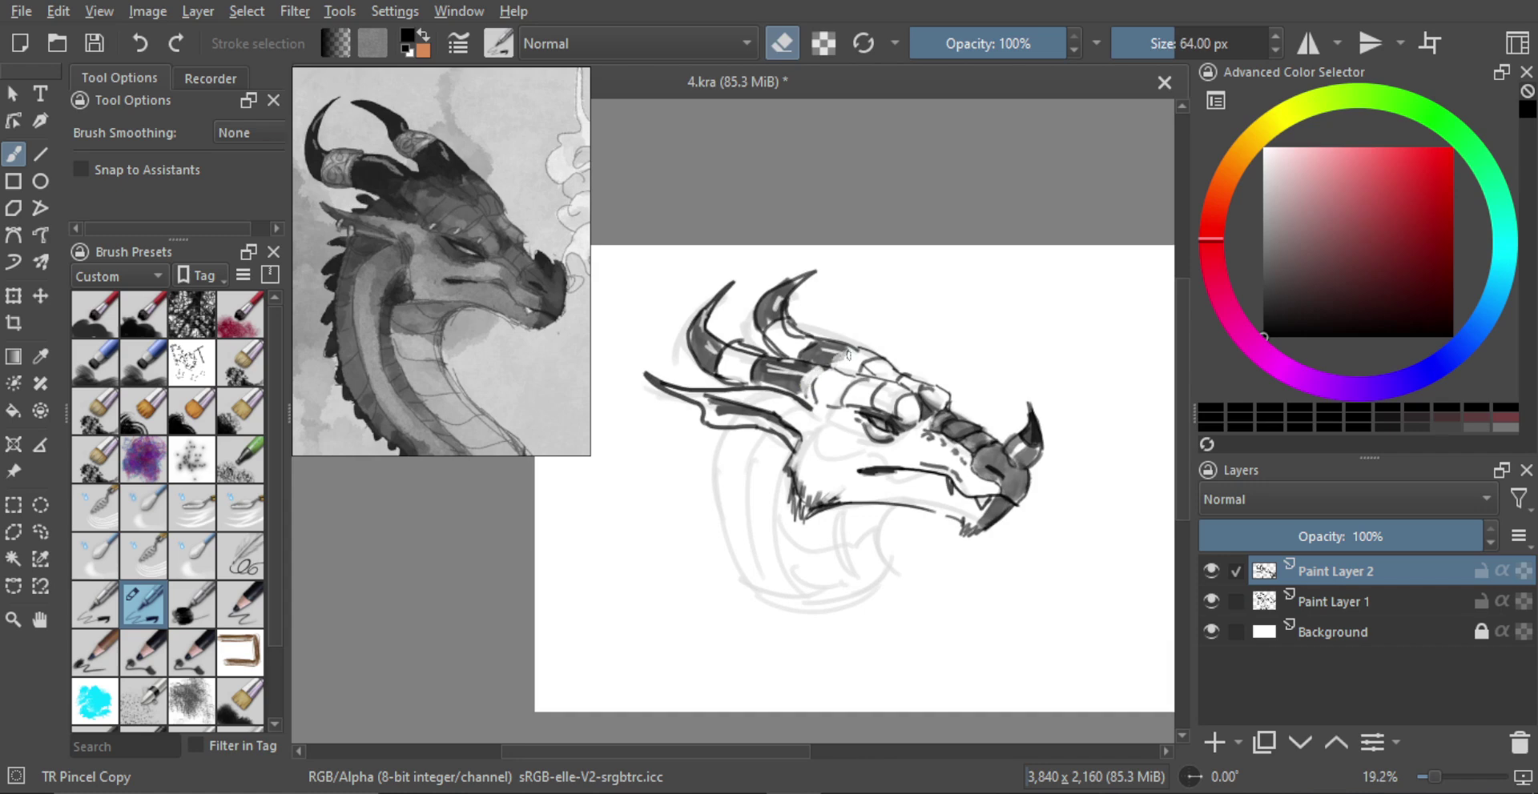
{"action": "key", "text": "e"}
{"action": "left_click_drag", "start_coordinate": [803, 387], "coordinate": [814, 369]}
Step: Ink a row of long pointed spikes down the back of the neck below the ear
{"action": "mouse_move", "coordinate": [847, 479]}
{"action": "left_mouse_down"}
{"action": "mouse_move", "coordinate": [837, 513]}
{"action": "mouse_move", "coordinate": [829, 498]}
{"action": "left_mouse_up"}
{"action": "mouse_move", "coordinate": [737, 471]}
{"action": "left_mouse_down"}
{"action": "mouse_move", "coordinate": [713, 475]}
{"action": "mouse_move", "coordinate": [712, 438]}
{"action": "mouse_move", "coordinate": [677, 491]}
{"action": "left_mouse_up"}
{"action": "mouse_move", "coordinate": [721, 439]}
{"action": "left_mouse_down"}
{"action": "mouse_move", "coordinate": [694, 517]}
{"action": "mouse_move", "coordinate": [721, 536]}
{"action": "mouse_move", "coordinate": [710, 578]}
{"action": "left_mouse_up"}
{"action": "mouse_move", "coordinate": [725, 530]}
{"action": "left_mouse_down"}
{"action": "mouse_move", "coordinate": [719, 578]}
{"action": "mouse_move", "coordinate": [750, 585]}
{"action": "left_mouse_up"}
{"action": "key", "text": "shift"}
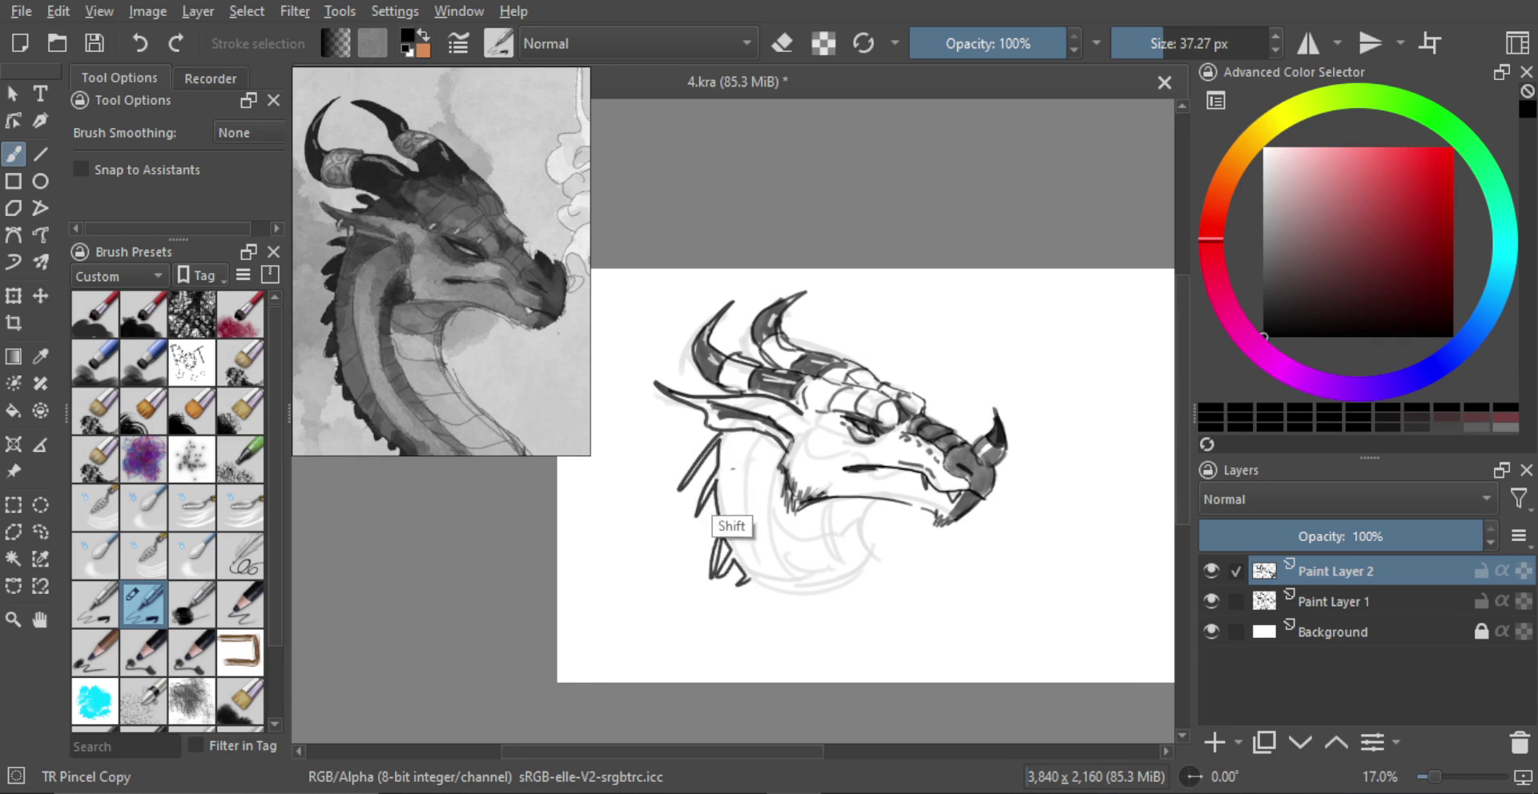
Step: Fill the spikes along the back of the neck with dark tone using a larger brush
{"action": "left_click_drag", "start_coordinate": [732, 469], "coordinate": [753, 470], "text": "shift"}
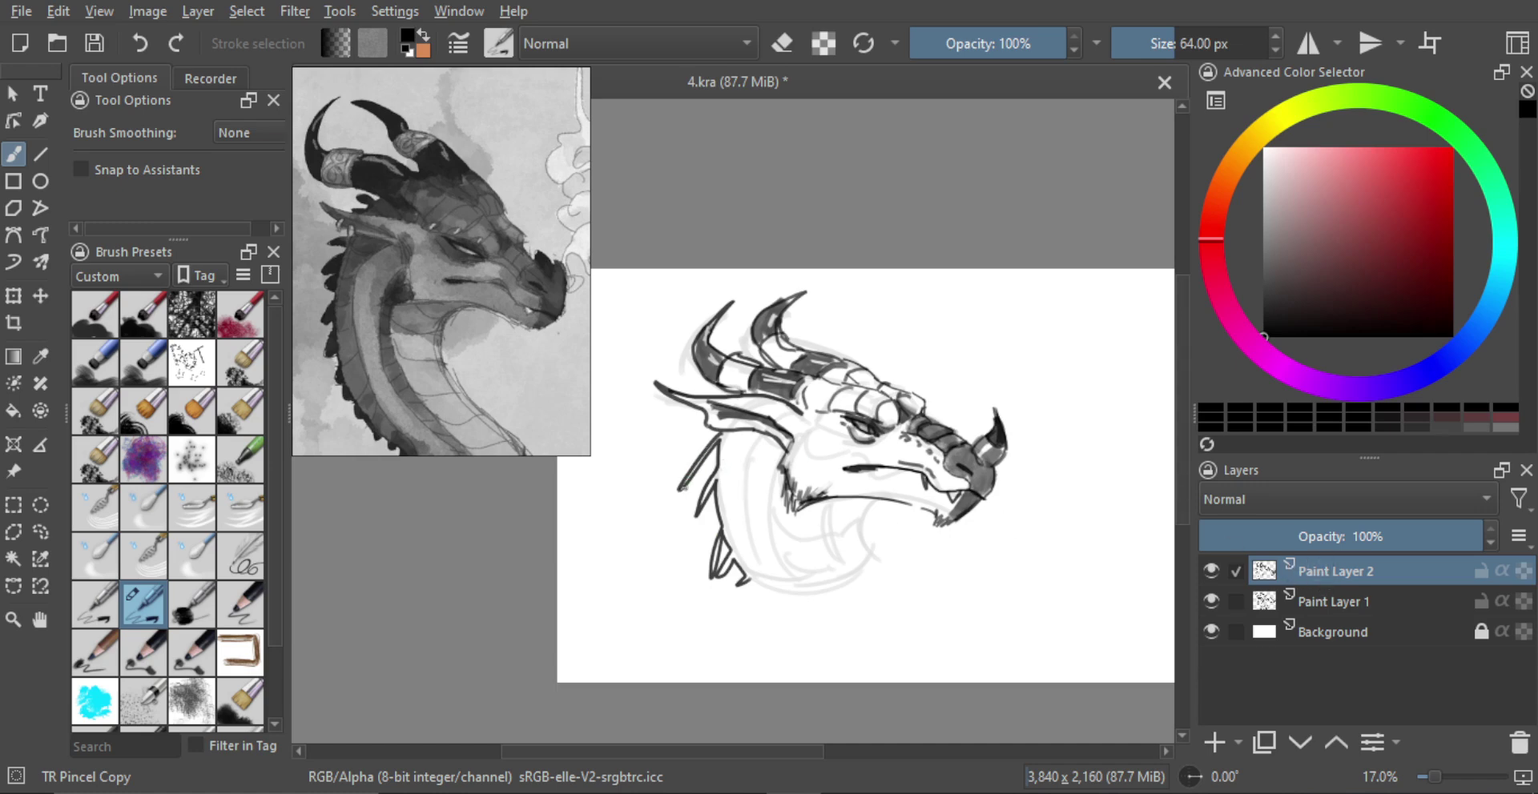
{"action": "mouse_move", "coordinate": [717, 439]}
{"action": "left_mouse_down"}
{"action": "mouse_move", "coordinate": [698, 465]}
{"action": "mouse_move", "coordinate": [719, 439]}
{"action": "mouse_move", "coordinate": [704, 490]}
{"action": "mouse_move", "coordinate": [723, 507]}
{"action": "mouse_move", "coordinate": [722, 523]}
{"action": "mouse_move", "coordinate": [717, 487]}
{"action": "mouse_move", "coordinate": [716, 573]}
{"action": "left_mouse_up"}
{"action": "left_click_drag", "start_coordinate": [730, 544], "coordinate": [743, 588]}
{"action": "left_click_drag", "start_coordinate": [745, 567], "coordinate": [739, 587]}
Step: Ink the neck contours with segmented plates and a pointed frill under the throat
{"action": "mouse_move", "coordinate": [767, 526]}
{"action": "left_mouse_down", "text": "shift"}
{"action": "mouse_move", "coordinate": [732, 548]}
{"action": "mouse_move", "coordinate": [741, 465]}
{"action": "mouse_move", "coordinate": [759, 522]}
{"action": "mouse_move", "coordinate": [729, 538]}
{"action": "mouse_move", "coordinate": [770, 575]}
{"action": "mouse_move", "coordinate": [752, 590]}
{"action": "mouse_move", "coordinate": [810, 594]}
{"action": "mouse_move", "coordinate": [779, 479]}
{"action": "mouse_move", "coordinate": [824, 599]}
{"action": "mouse_move", "coordinate": [863, 558]}
{"action": "left_mouse_up", "text": "shift"}
{"action": "mouse_move", "coordinate": [872, 499]}
{"action": "left_mouse_down"}
{"action": "mouse_move", "coordinate": [871, 562]}
{"action": "mouse_move", "coordinate": [828, 587]}
{"action": "left_mouse_up"}
{"action": "mouse_move", "coordinate": [809, 517]}
{"action": "left_mouse_down", "text": "shift"}
{"action": "mouse_move", "coordinate": [853, 545]}
{"action": "mouse_move", "coordinate": [845, 575]}
{"action": "left_mouse_up", "text": "shift"}
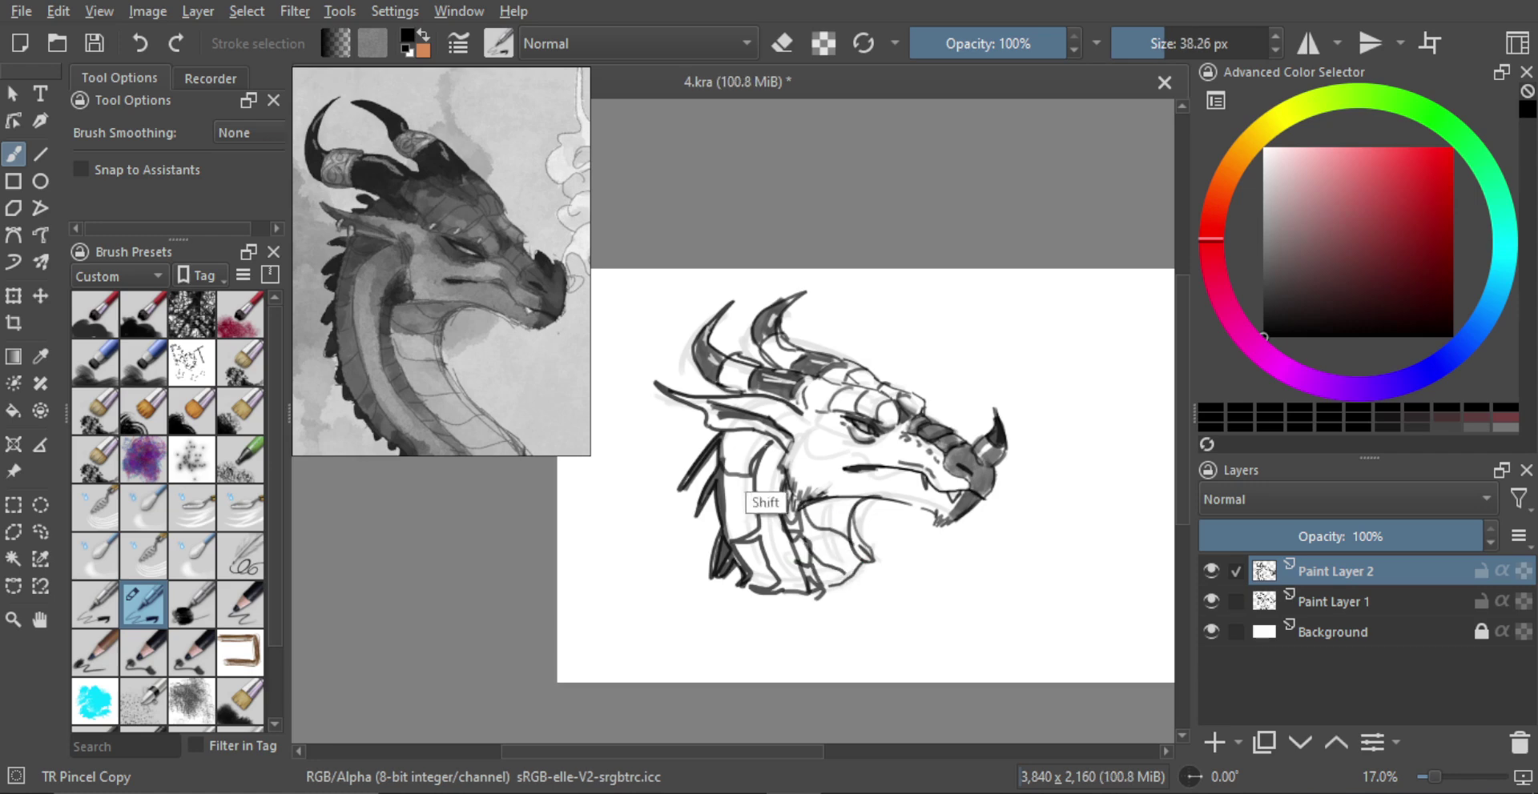
Step: Shade the neck plates with a large brush and erase light areas back out of the shading
{"action": "mouse_move", "coordinate": [785, 470]}
{"action": "left_mouse_down", "text": "shift"}
{"action": "mouse_move", "coordinate": [725, 473]}
{"action": "mouse_move", "coordinate": [729, 536]}
{"action": "mouse_move", "coordinate": [752, 540]}
{"action": "left_mouse_up", "text": "shift"}
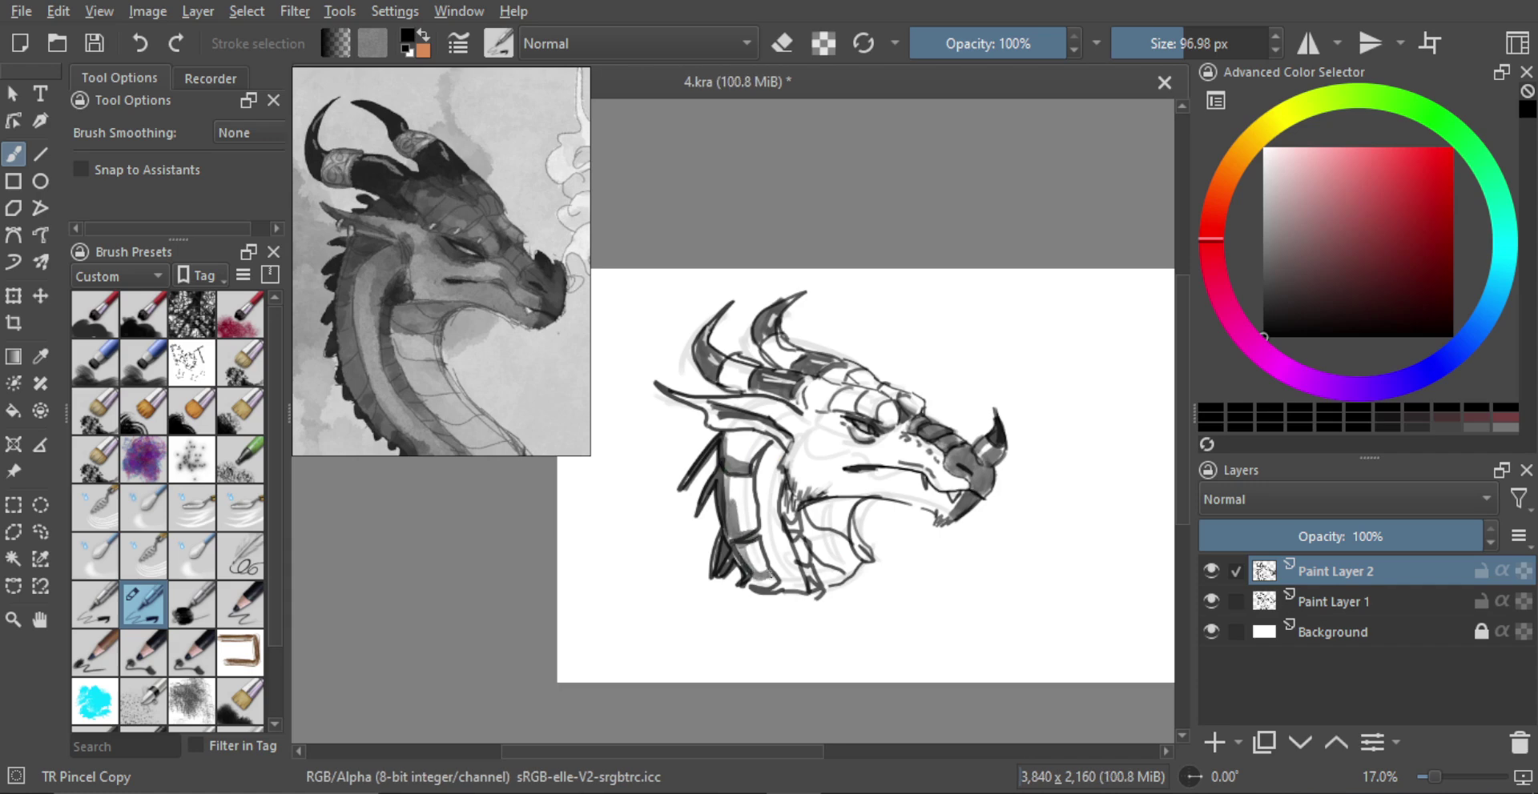
{"action": "key", "text": "e"}
{"action": "mouse_move", "coordinate": [746, 458]}
{"action": "left_mouse_down"}
{"action": "mouse_move", "coordinate": [744, 501]}
{"action": "mouse_move", "coordinate": [730, 485]}
{"action": "mouse_move", "coordinate": [761, 568]}
{"action": "mouse_move", "coordinate": [742, 558]}
{"action": "mouse_move", "coordinate": [764, 585]}
{"action": "left_mouse_up"}
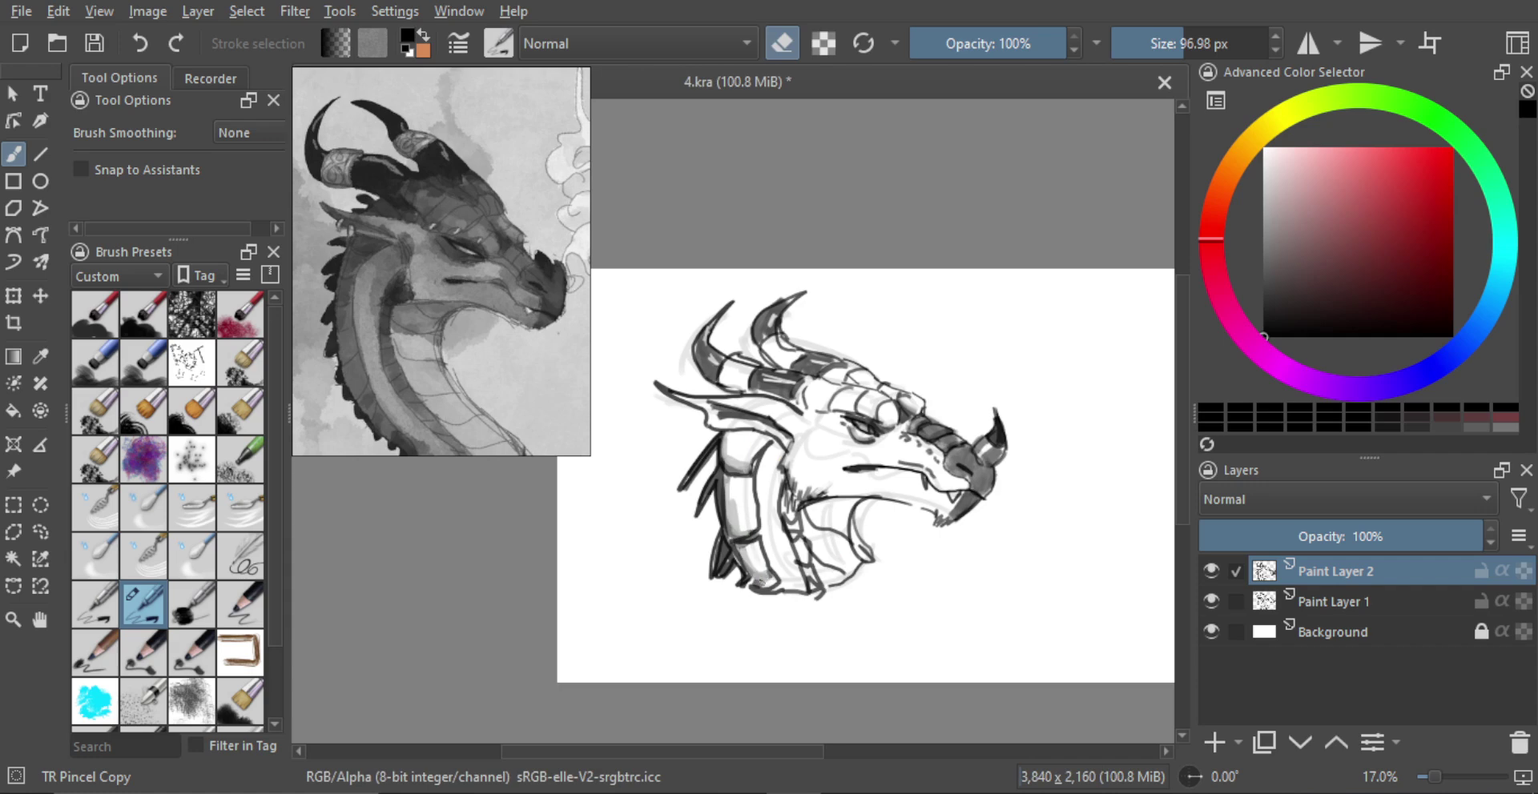
{"action": "key", "text": "e"}
{"action": "left_click_drag", "start_coordinate": [773, 490], "coordinate": [788, 490]}
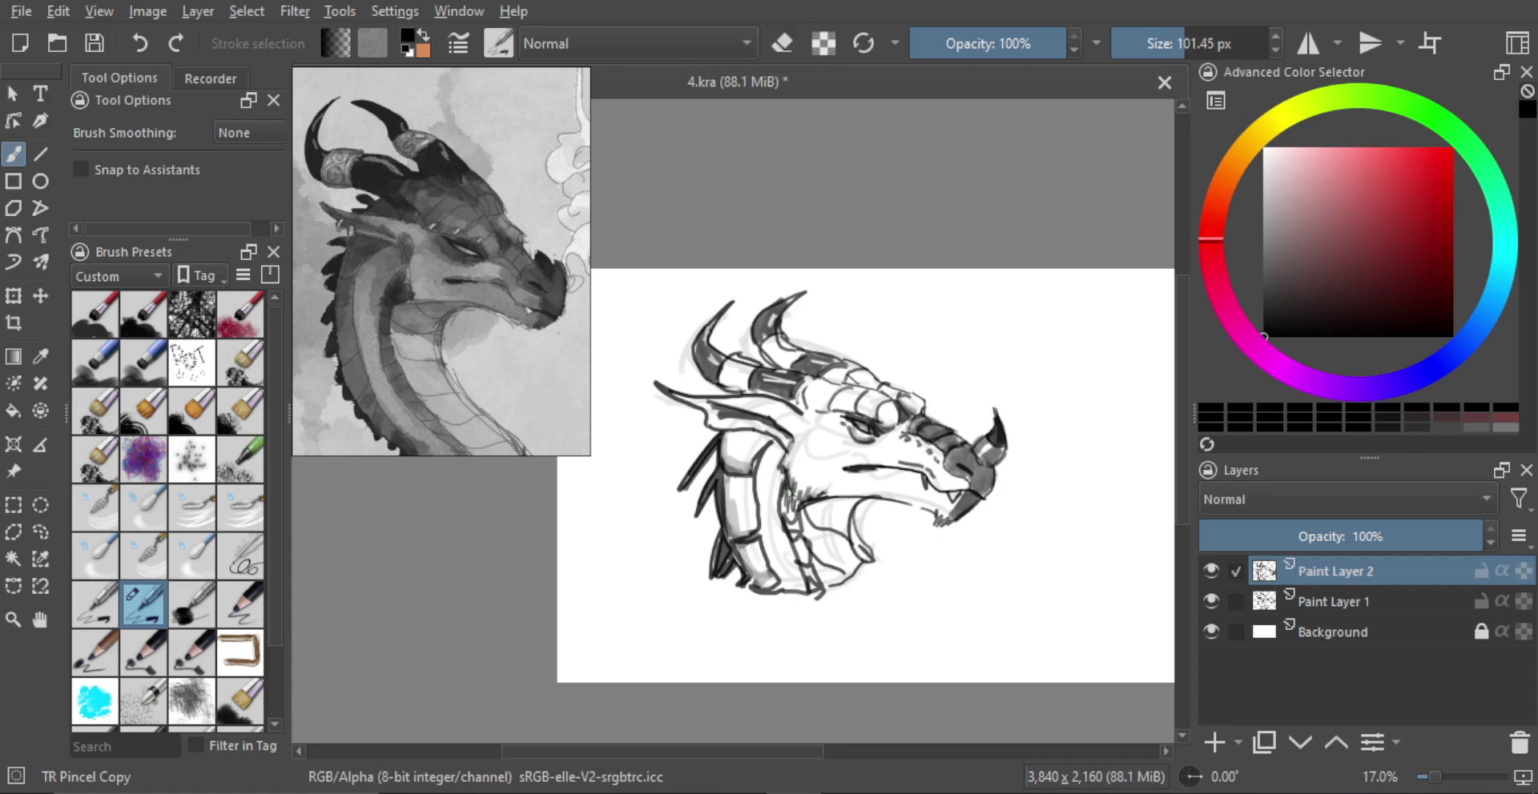
{"action": "scroll", "coordinate": [800, 543], "scroll_direction": "down", "scroll_amount": 3}
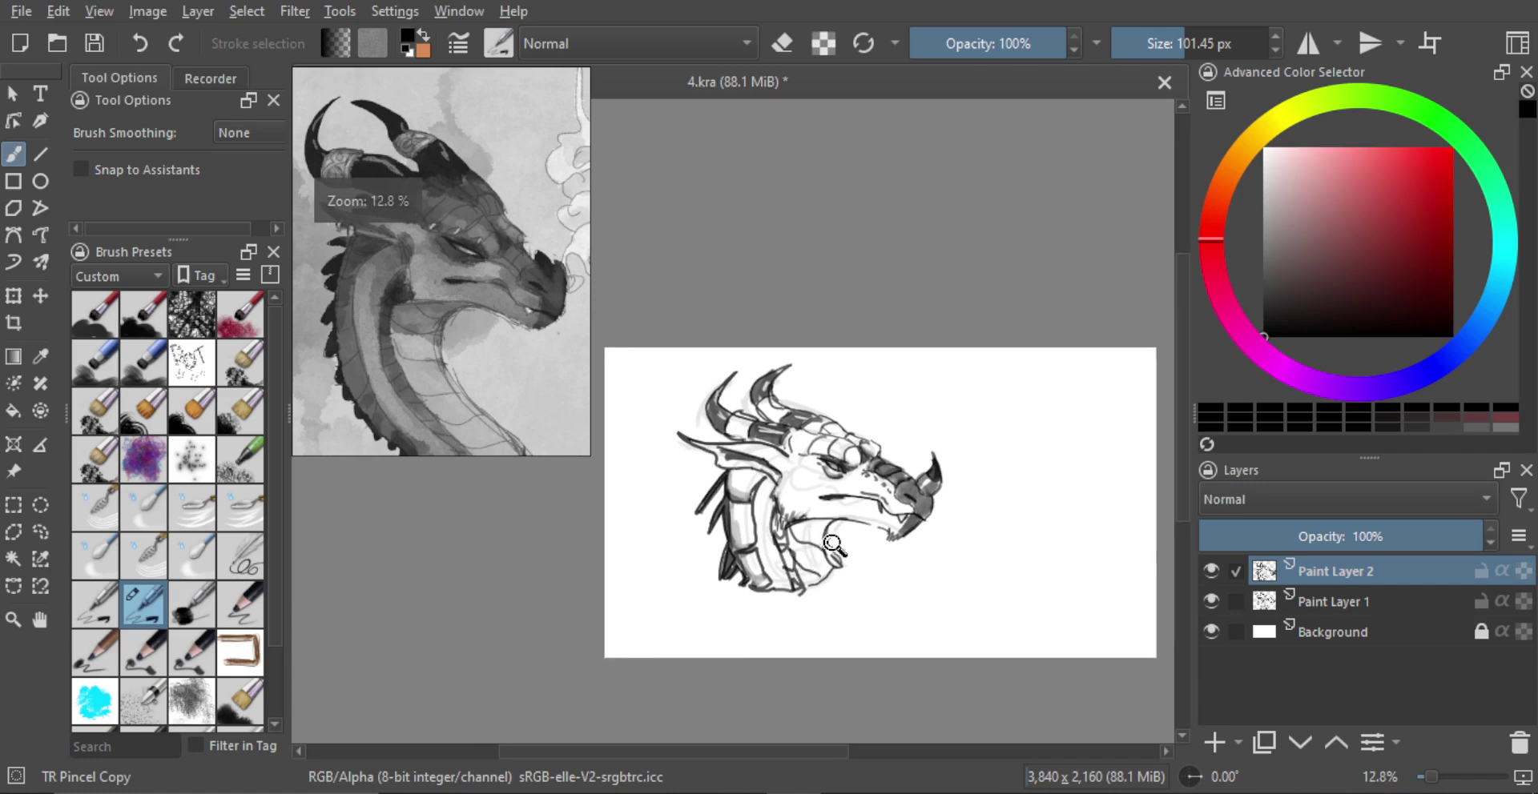
{"action": "left_click", "coordinate": [1211, 601]}
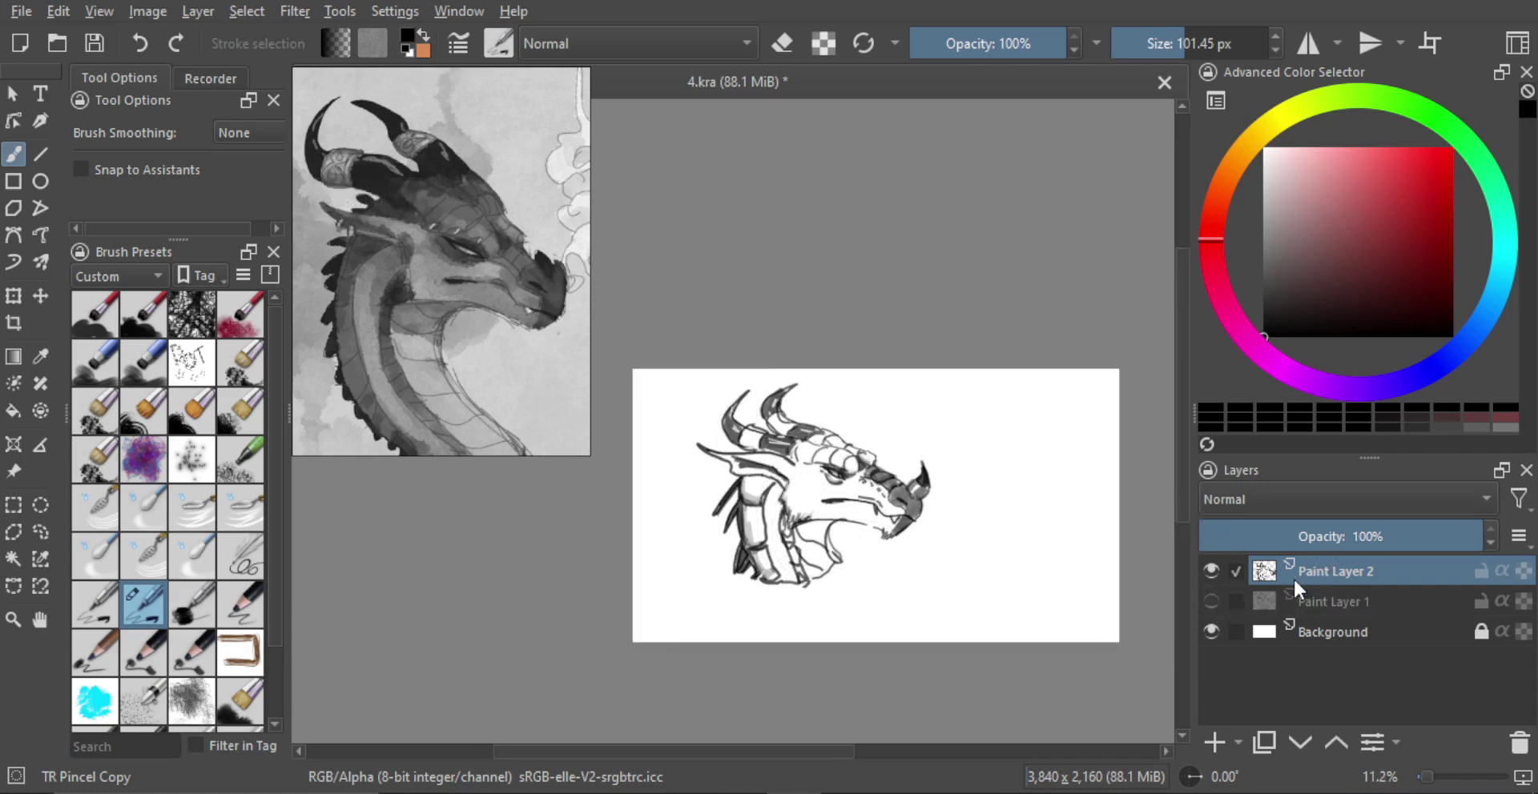
{"action": "key", "text": "ctrl+e"}
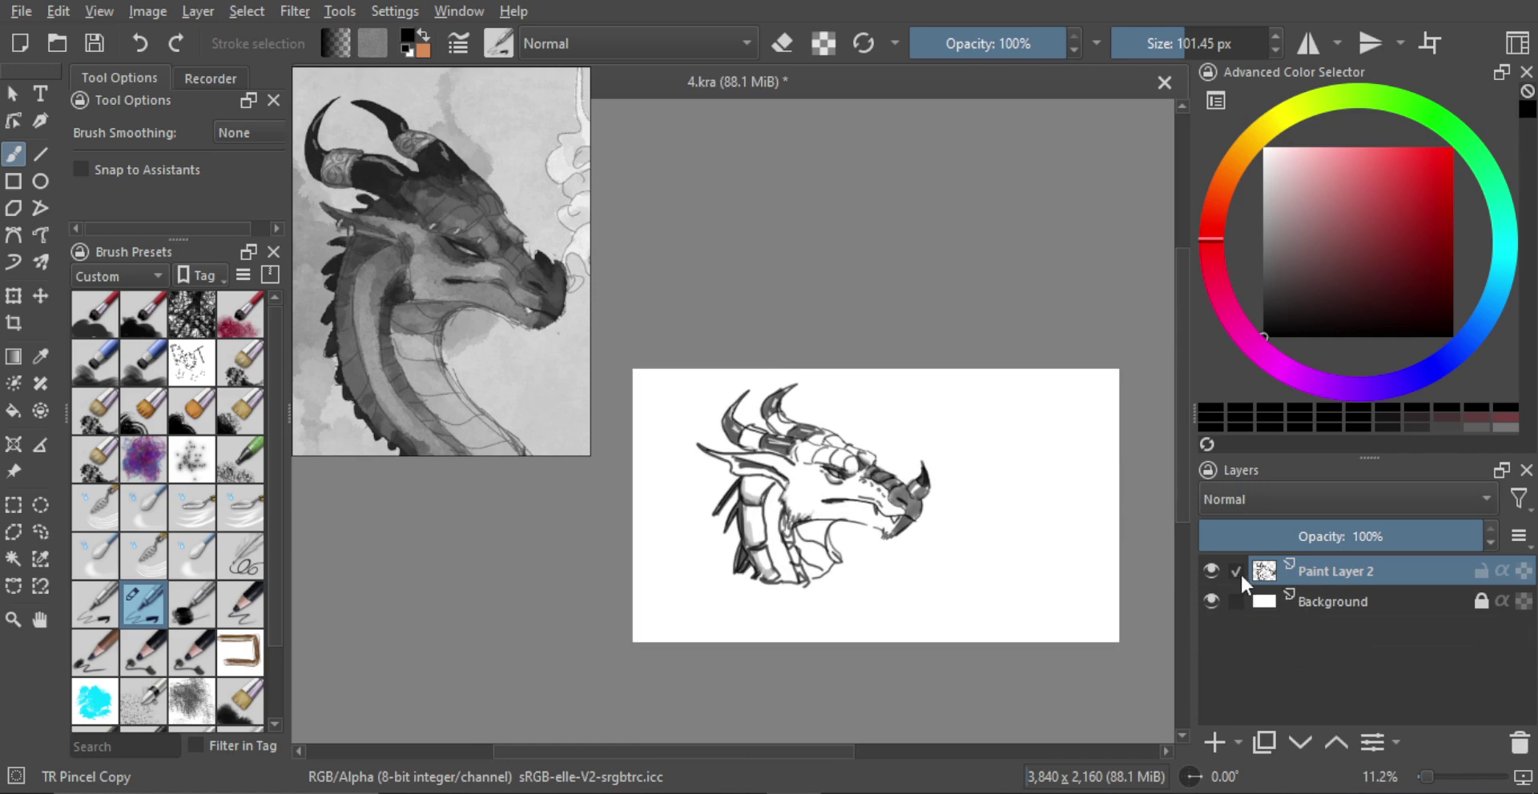
{"action": "key", "text": "ctrl+z"}
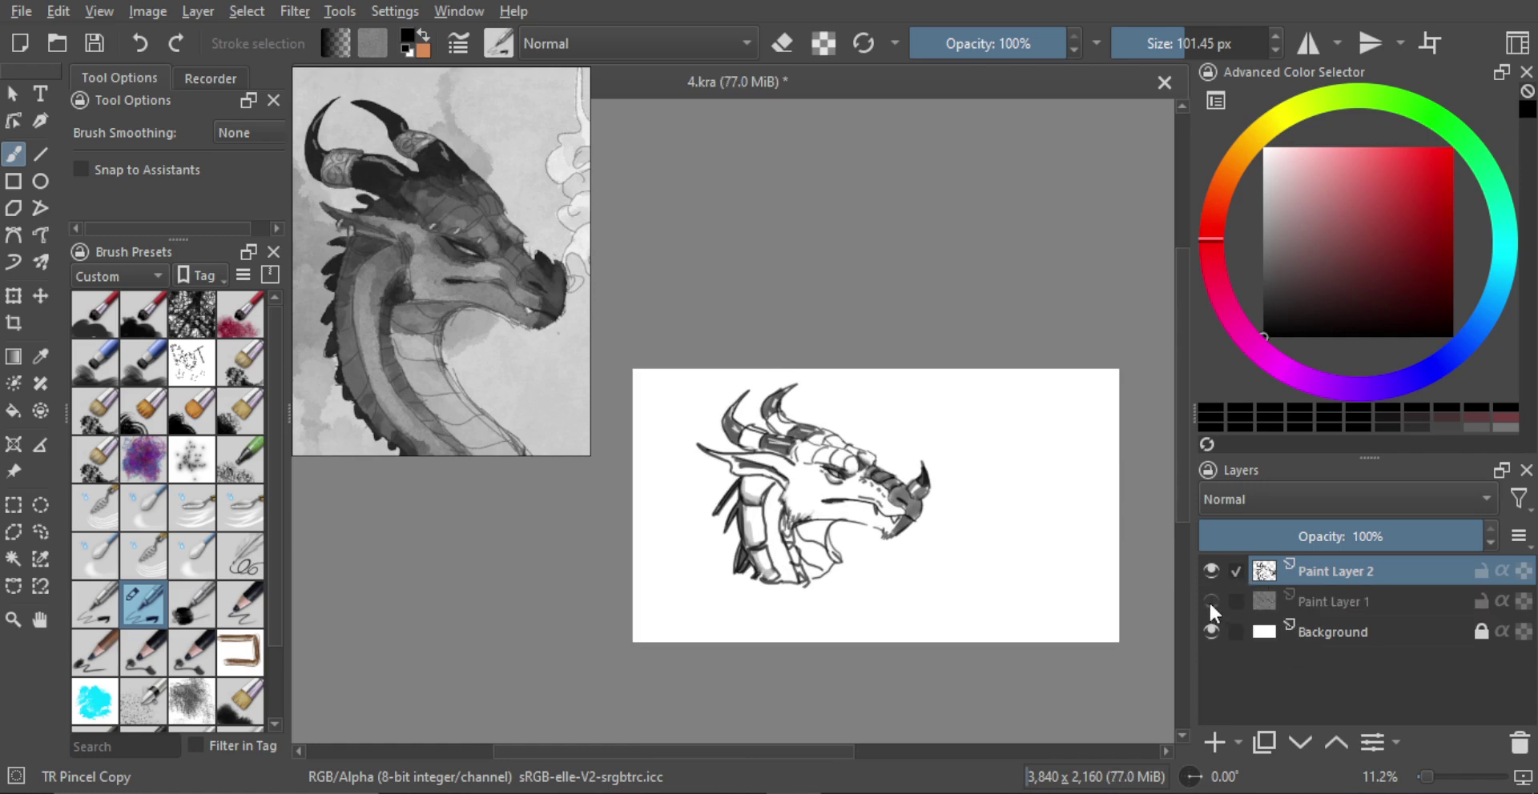
{"action": "left_click", "coordinate": [1211, 601]}
Step: Lower the opacity of Paint Layer 1 to 10% and merge Paint Layer 2 down into it
{"action": "left_click", "coordinate": [1265, 602]}
{"action": "left_click", "coordinate": [1228, 535]}
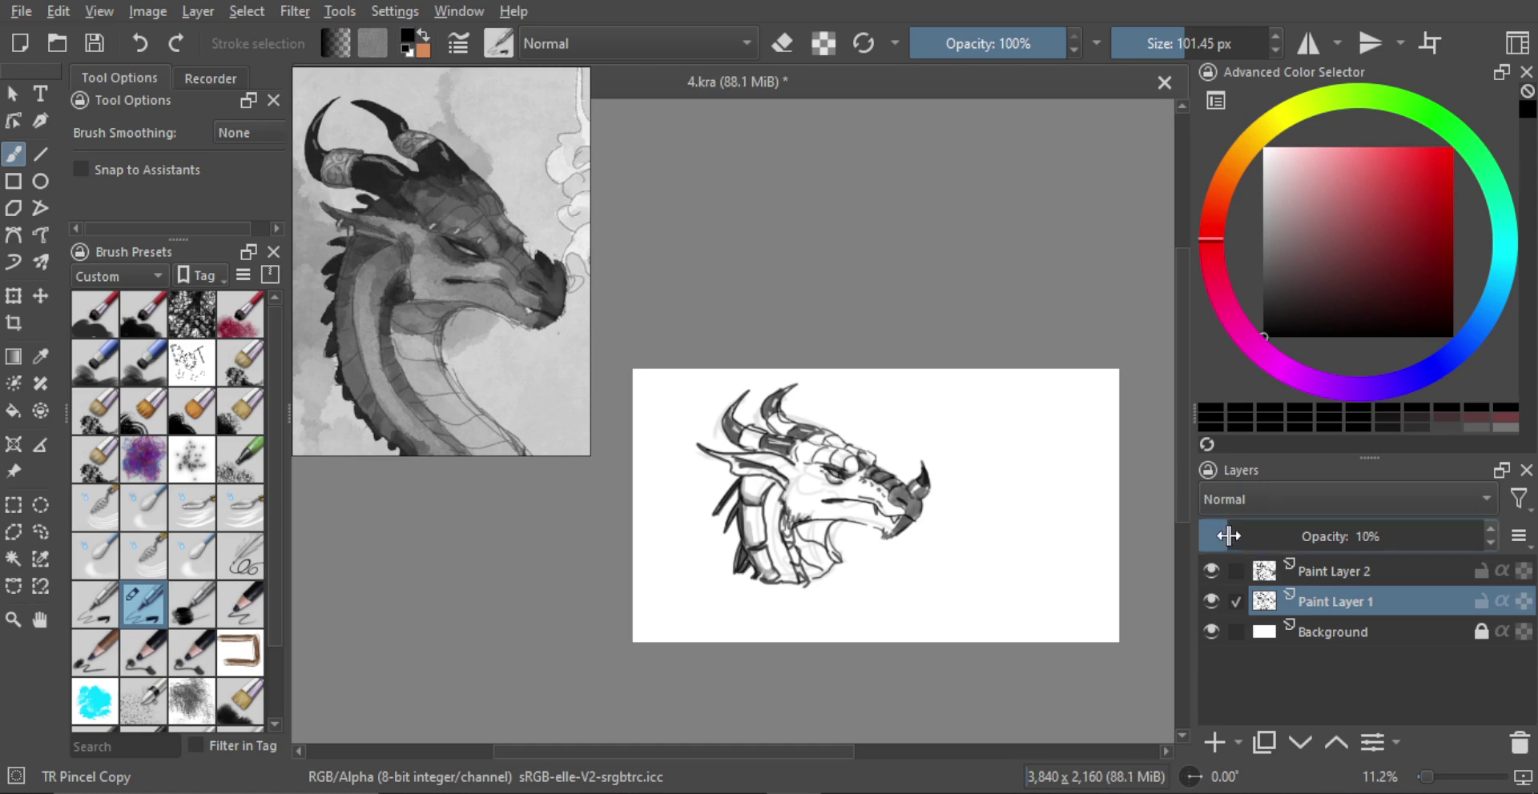
{"action": "left_click", "coordinate": [1313, 571]}
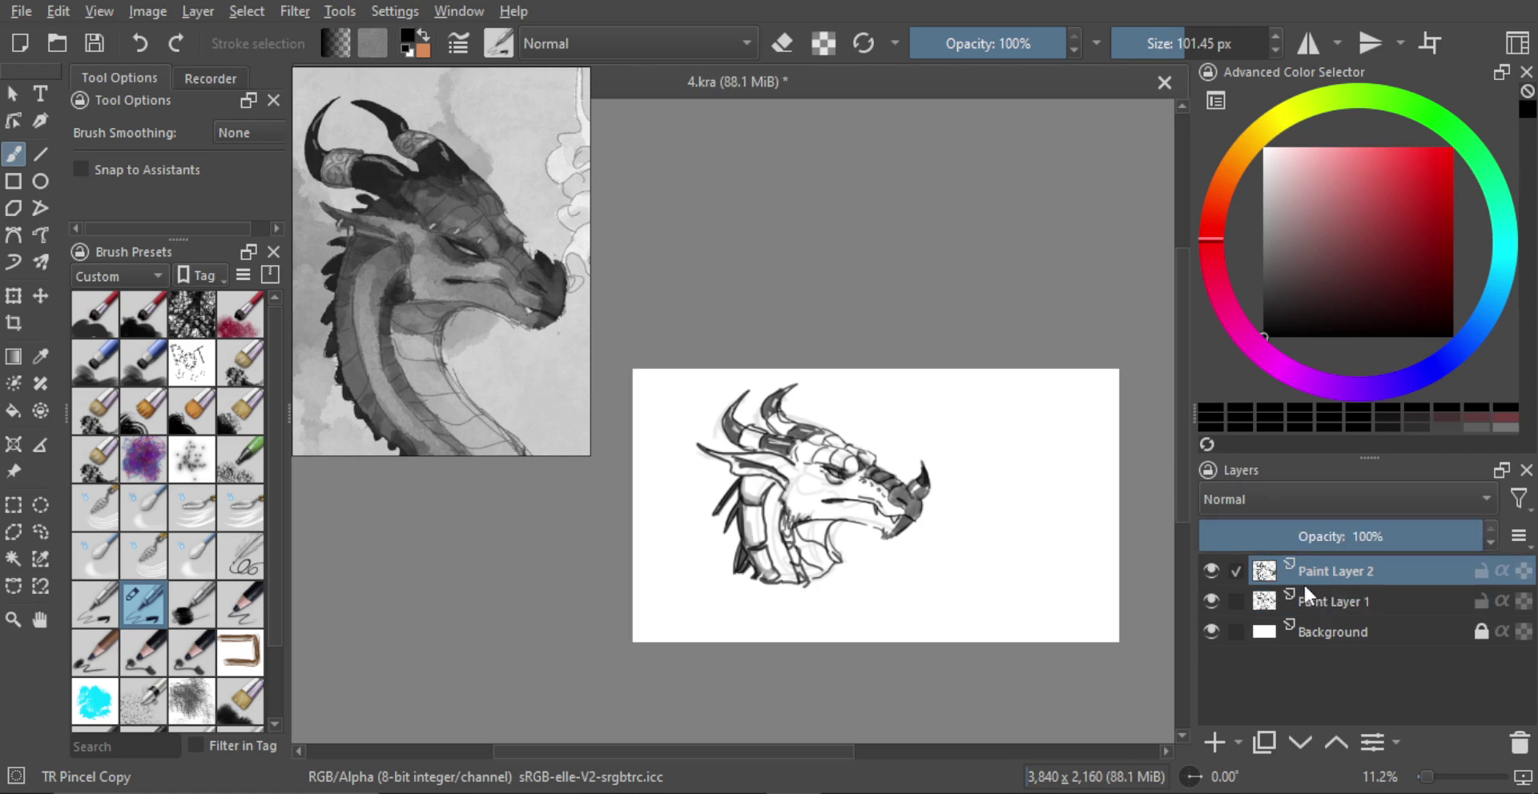
{"action": "key", "text": "ctrl+e"}
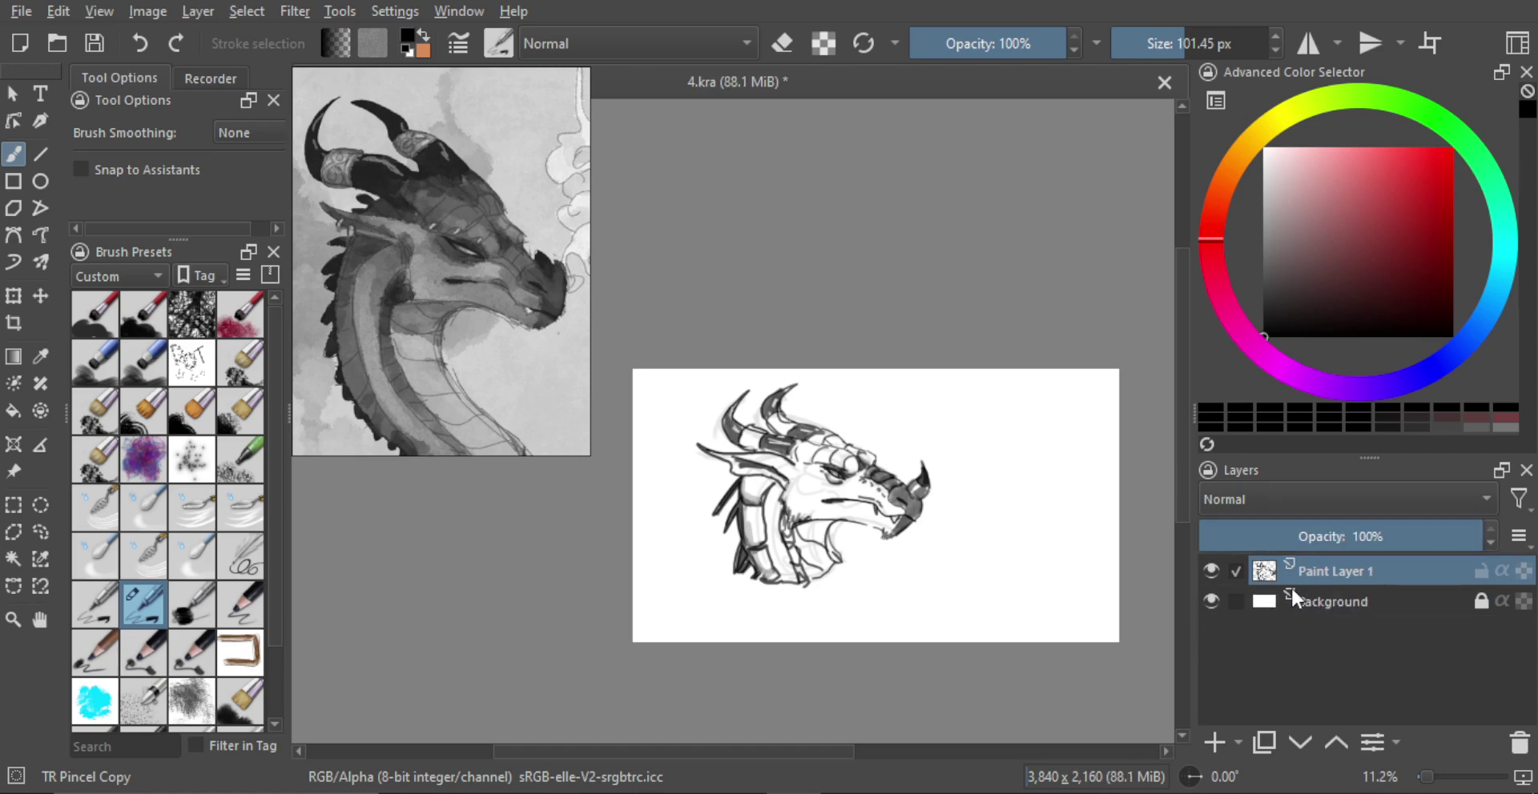
Step: Hide the merged dragon drawing's layer and add a new empty paint layer above it
{"action": "left_click", "coordinate": [1211, 569]}
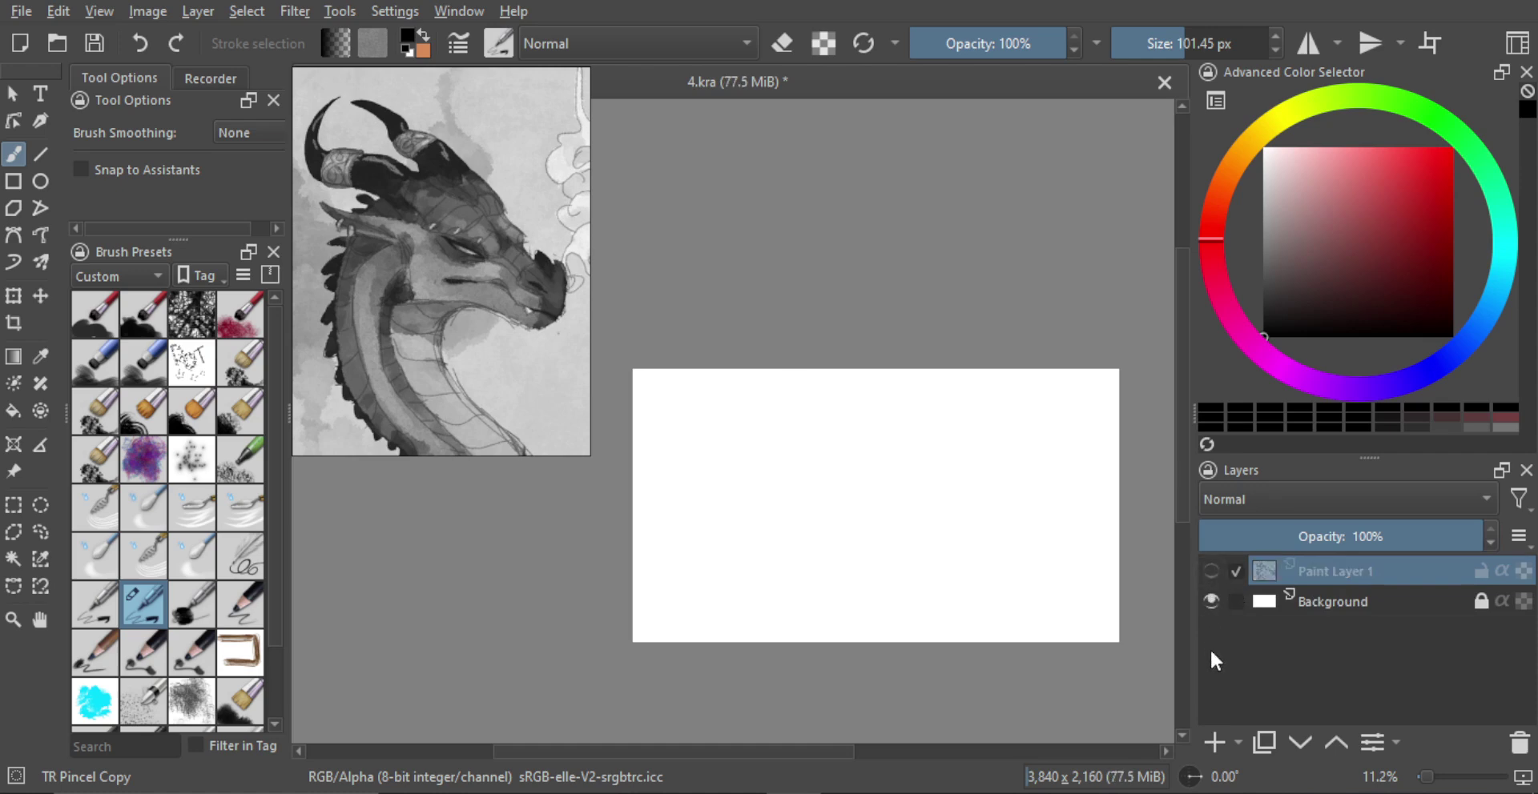
{"action": "left_click", "coordinate": [1211, 742]}
Step: Switch the reference view to the spiky dragon with open jaws, mirrored to face right, and enlarge the reference window
{"action": "scroll", "coordinate": [469, 355], "scroll_direction": "down", "scroll_amount": 5}
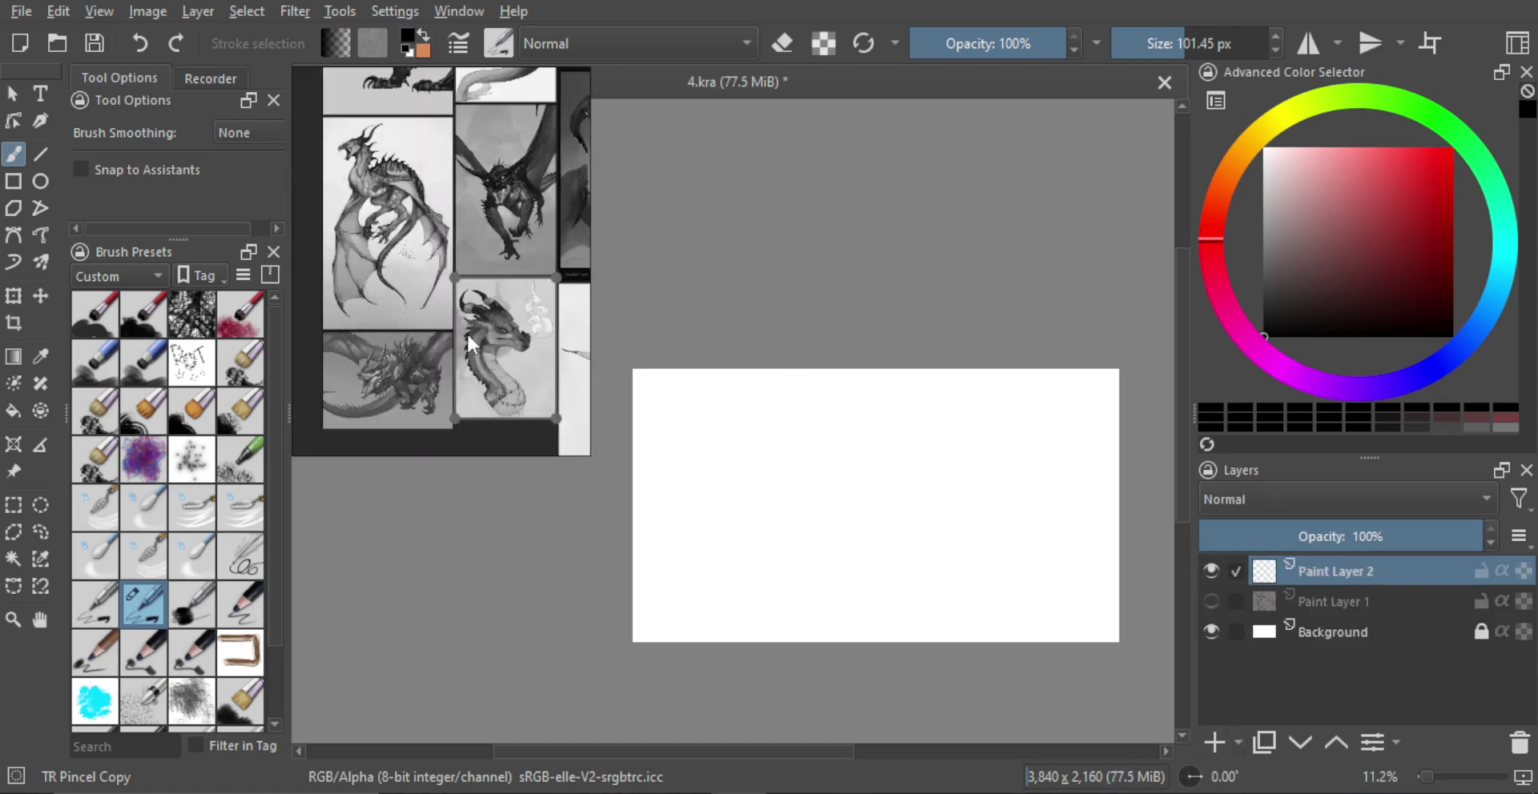
{"action": "left_click", "coordinate": [499, 370]}
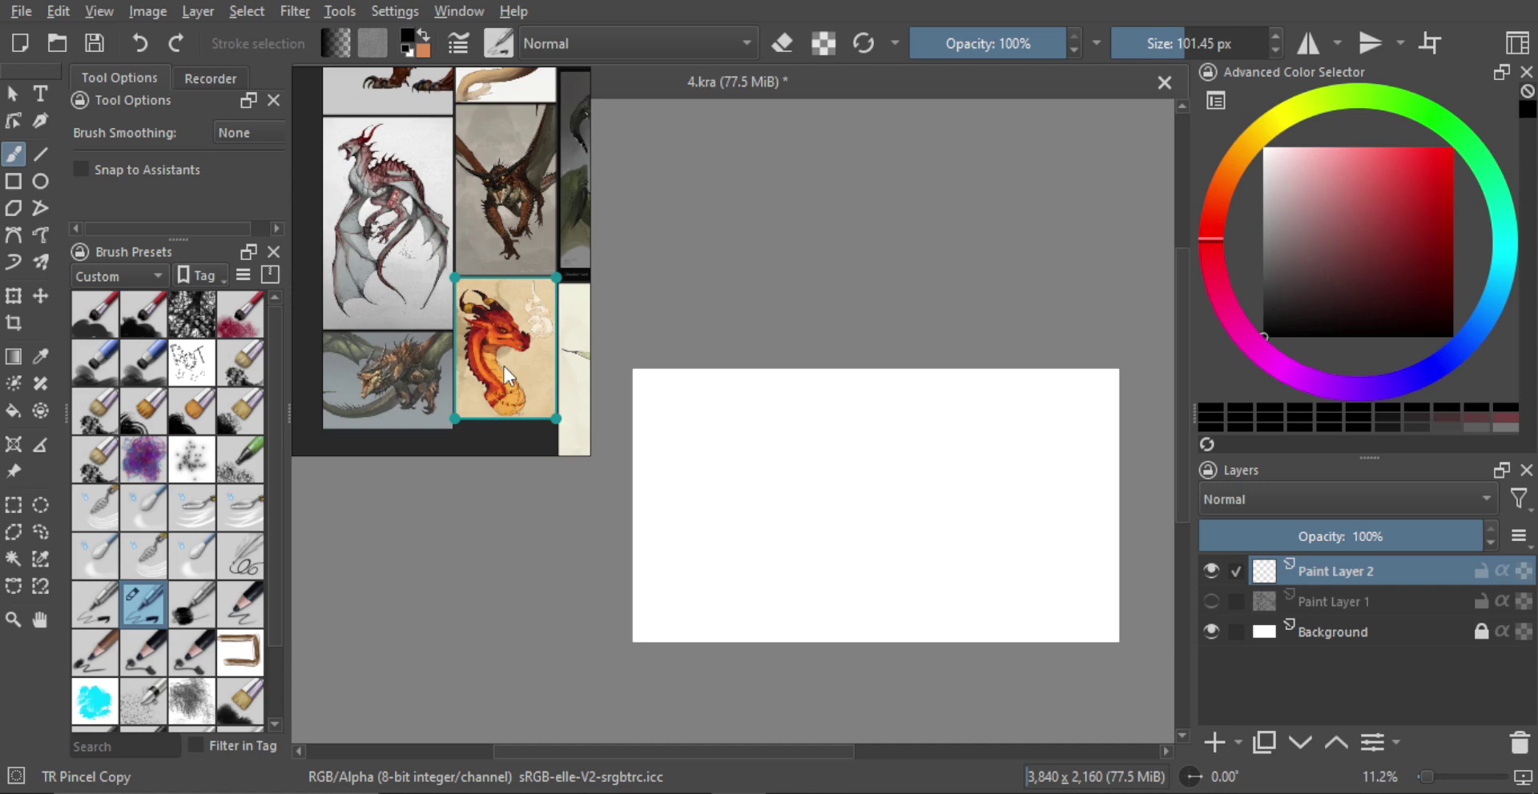
{"action": "left_click", "coordinate": [411, 383]}
{"action": "scroll", "coordinate": [404, 380], "scroll_direction": "up", "scroll_amount": 6}
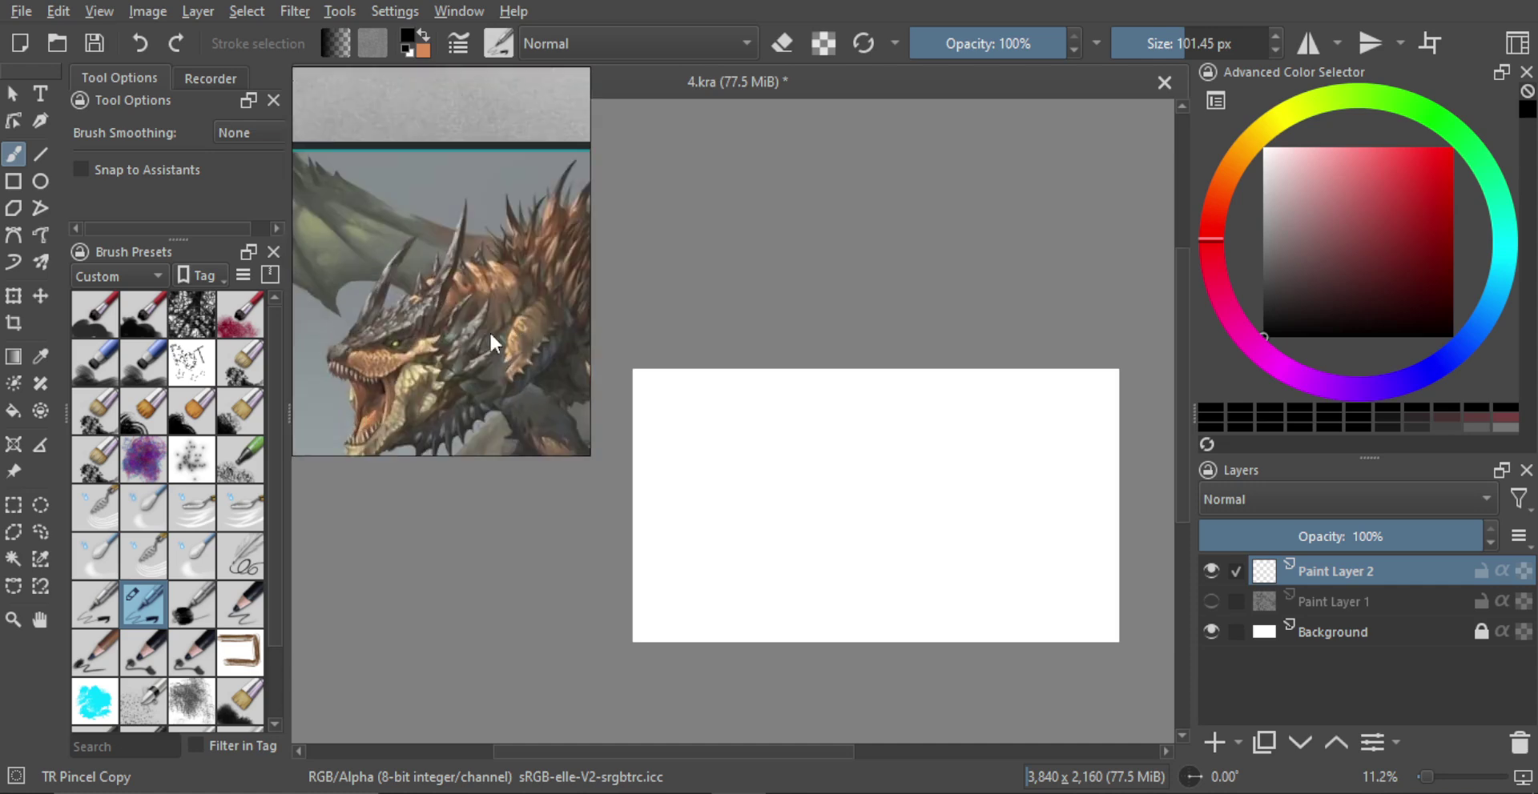
{"action": "left_click_drag", "start_coordinate": [463, 393], "coordinate": [489, 372]}
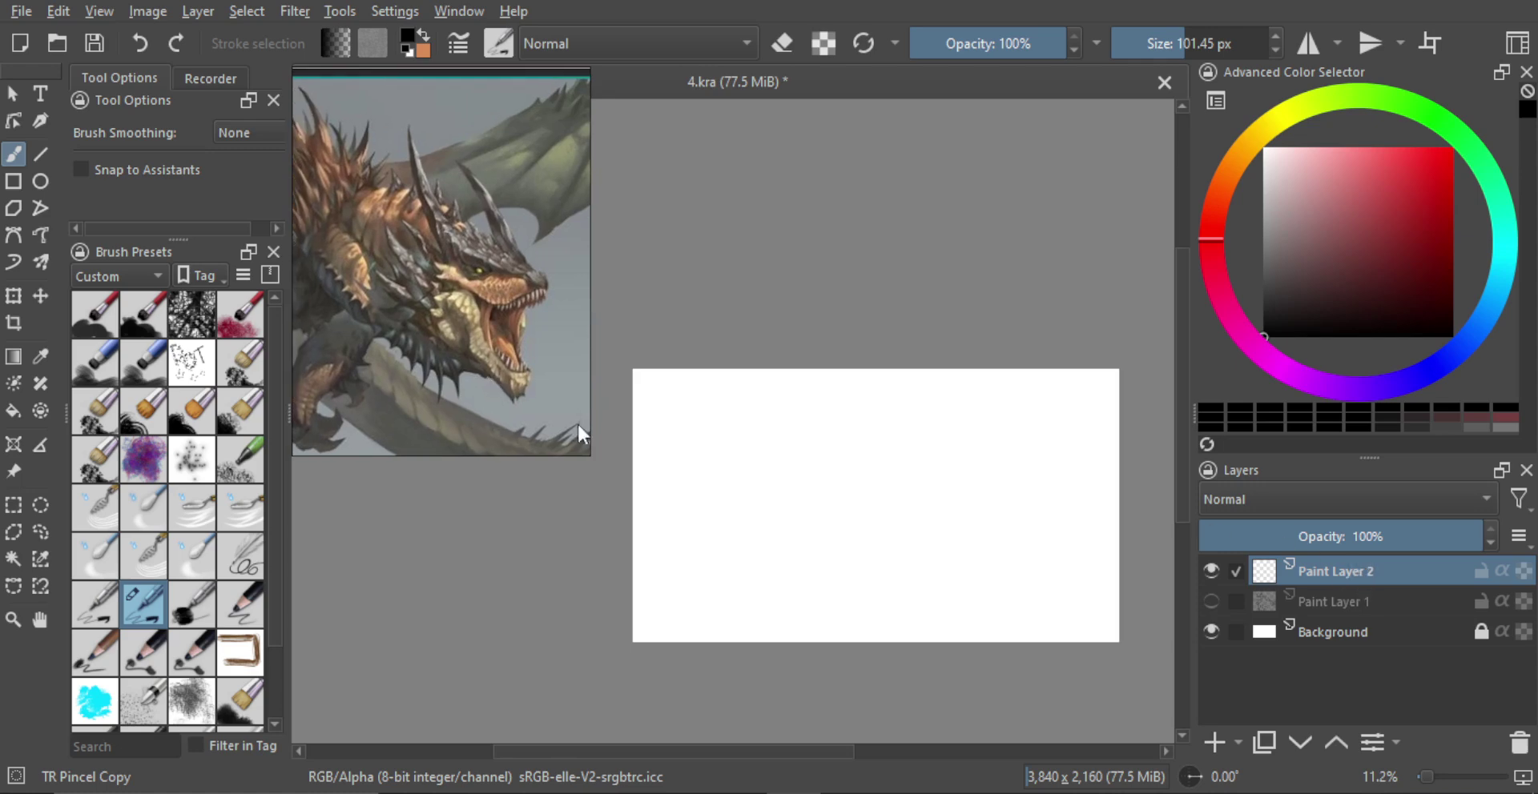
{"action": "left_click_drag", "start_coordinate": [583, 452], "coordinate": [649, 432]}
{"action": "left_click_drag", "start_coordinate": [552, 372], "coordinate": [591, 365]}
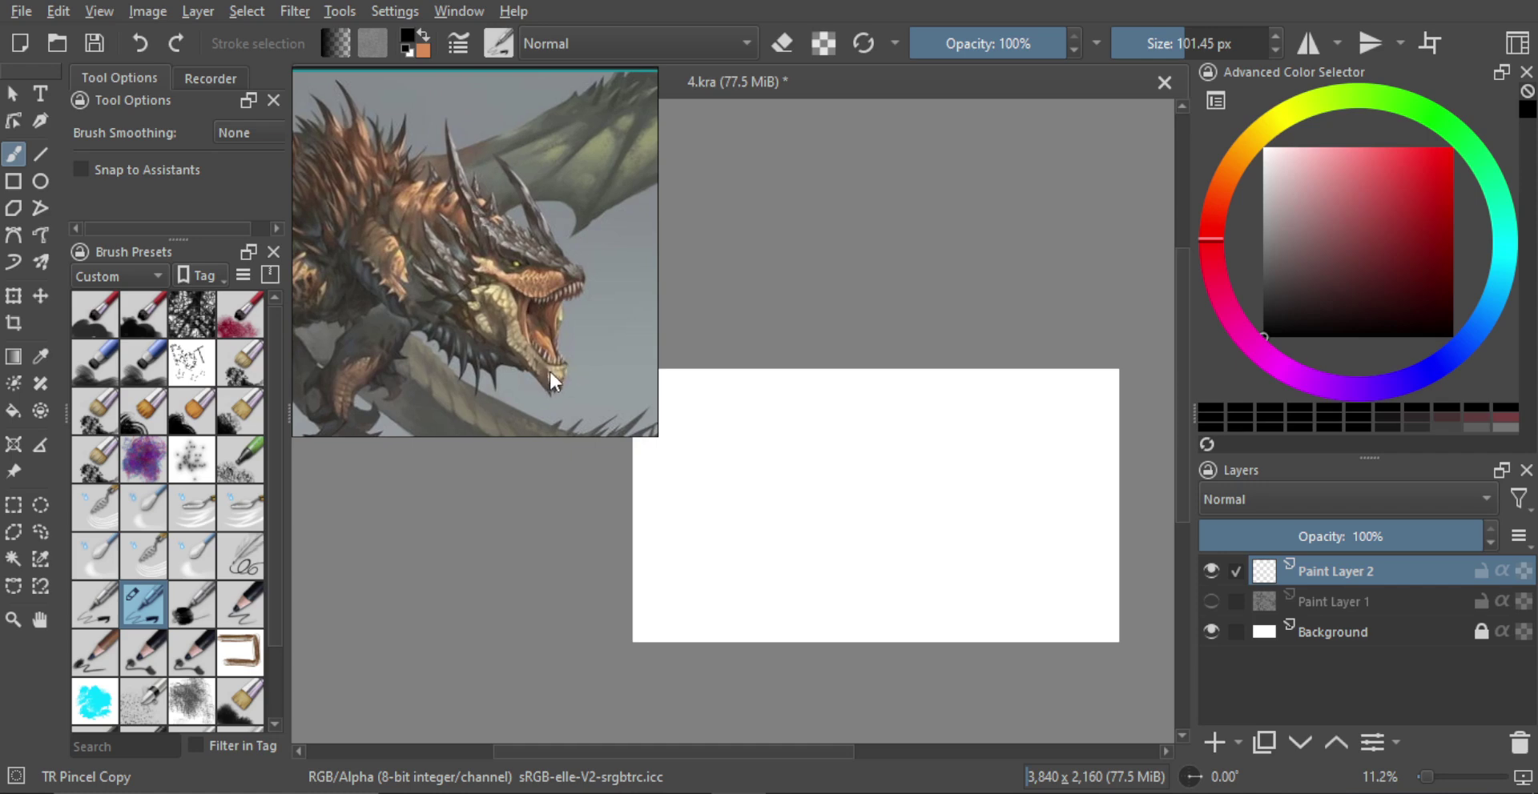
Step: Zoom the reference in on the dragon's head and sketch the lower edge of the upper jaw with a slightly smaller brush
{"action": "mouse_move", "coordinate": [559, 366]}
{"action": "left_mouse_down"}
{"action": "mouse_move", "coordinate": [536, 357]}
{"action": "mouse_move", "coordinate": [549, 348]}
{"action": "mouse_move", "coordinate": [575, 378]}
{"action": "left_mouse_up"}
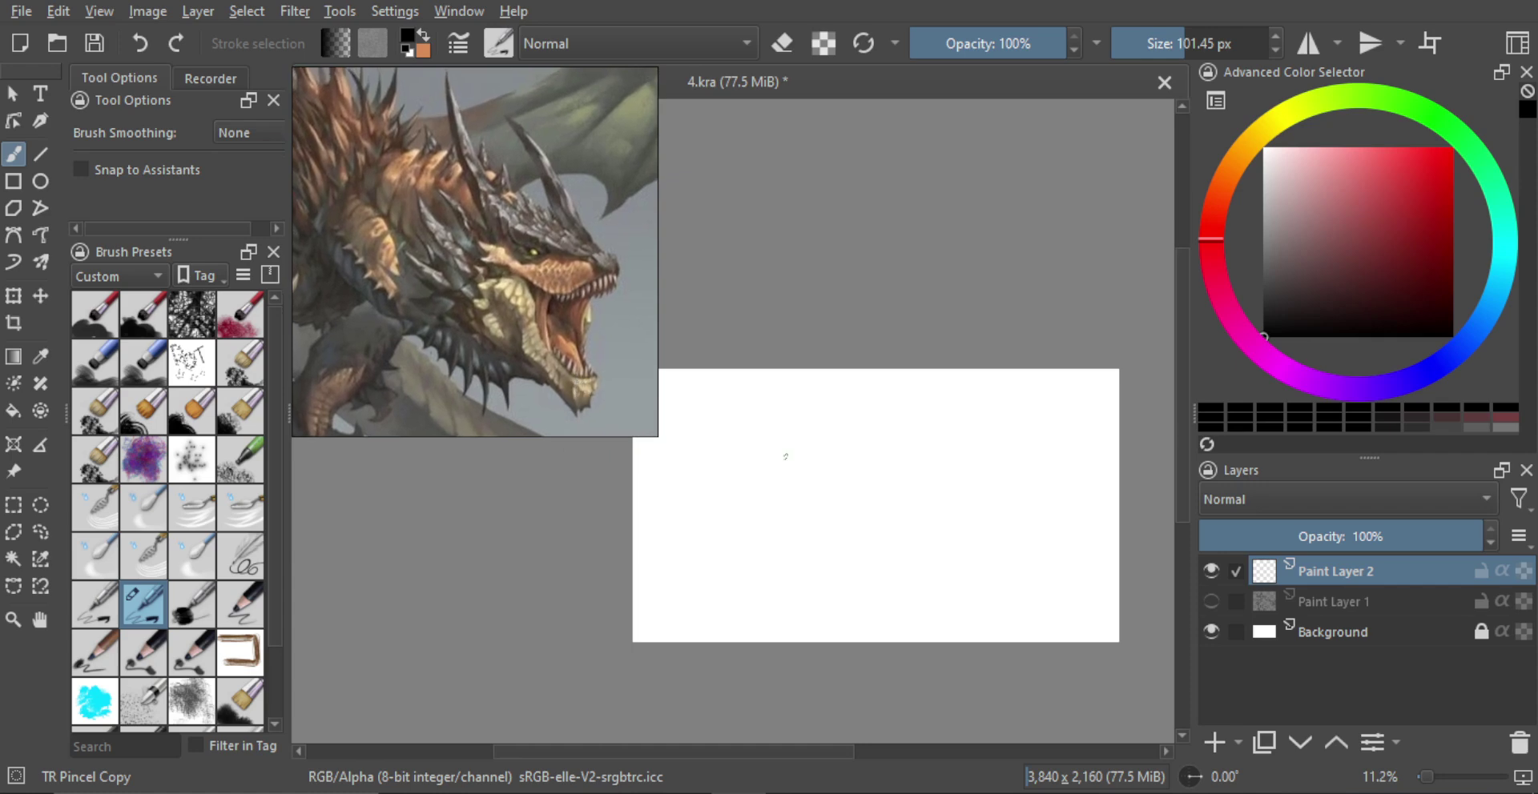
{"action": "left_click_drag", "start_coordinate": [844, 497], "coordinate": [854, 491]}
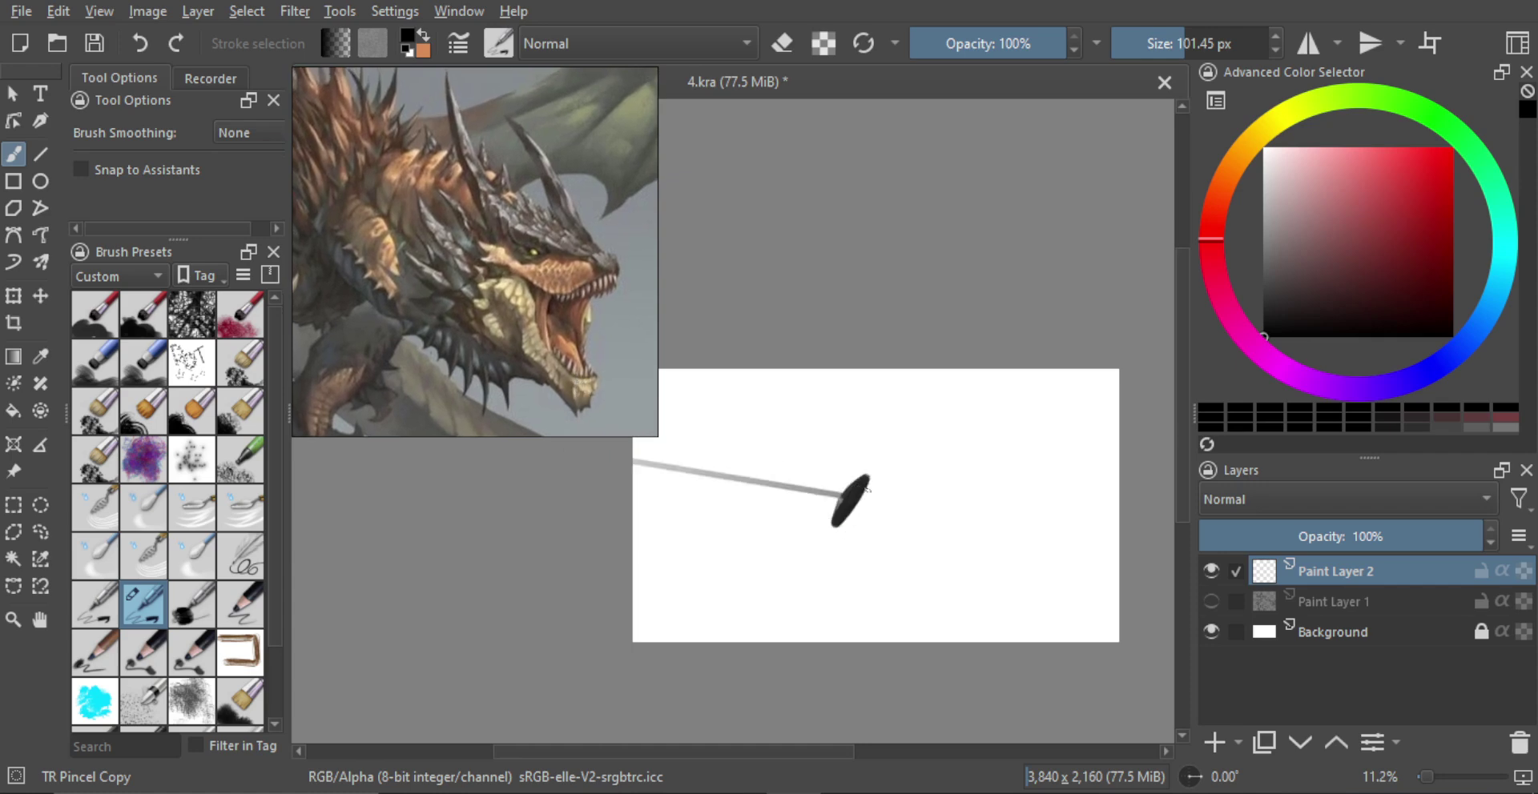
{"action": "key", "text": "ctrl+z"}
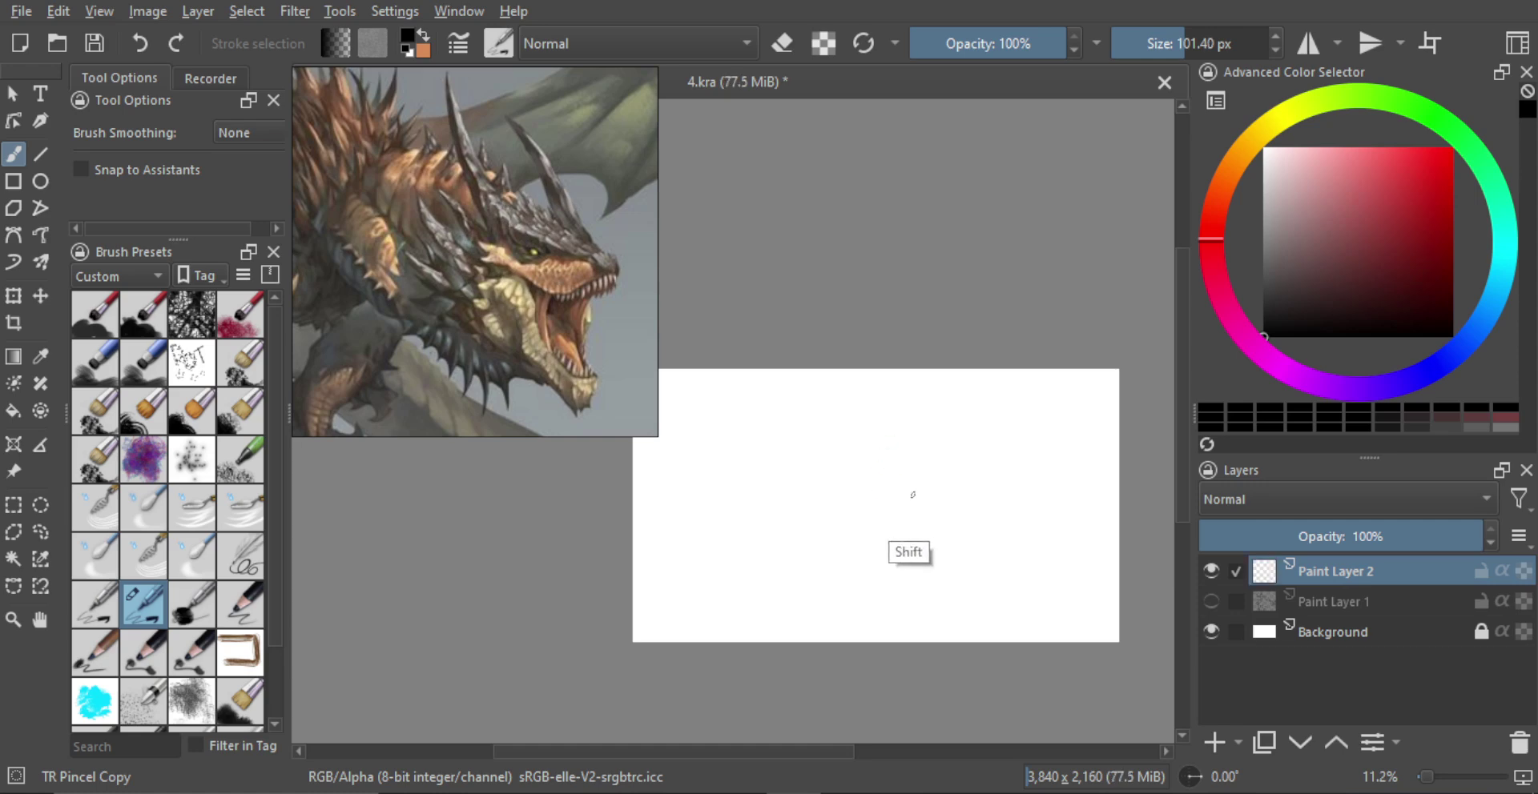
{"action": "key", "text": "bracketleft"}
{"action": "mouse_move", "coordinate": [842, 473]}
{"action": "left_mouse_down"}
{"action": "mouse_move", "coordinate": [902, 525]}
{"action": "mouse_move", "coordinate": [1003, 511]}
{"action": "left_mouse_up"}
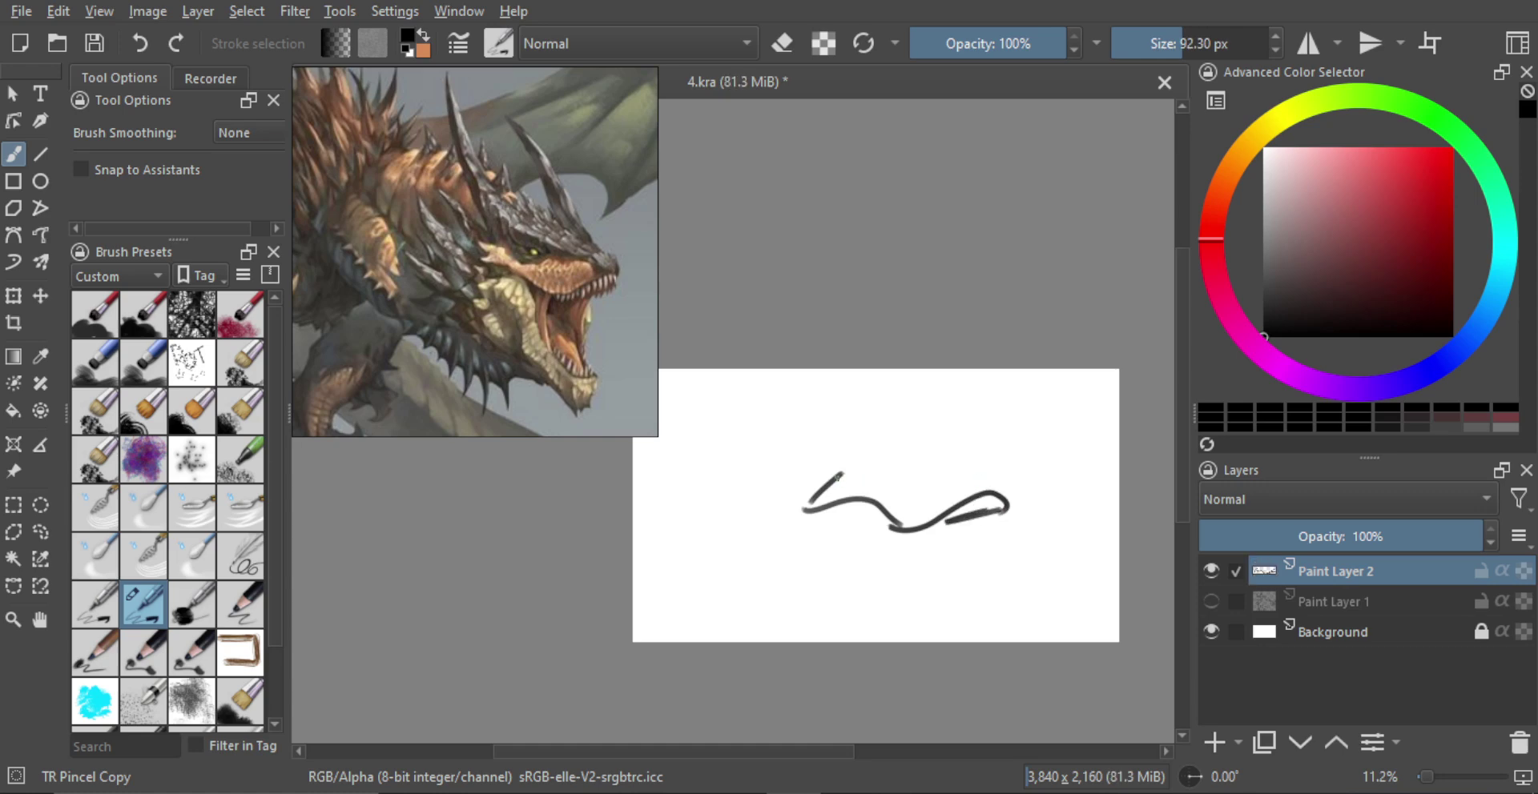
Step: Sketch the top of the head, the brow and eye area, and the snout above the upper jaw
{"action": "mouse_move", "coordinate": [854, 457]}
{"action": "left_mouse_down"}
{"action": "mouse_move", "coordinate": [863, 475]}
{"action": "mouse_move", "coordinate": [853, 441]}
{"action": "mouse_move", "coordinate": [909, 474]}
{"action": "mouse_move", "coordinate": [935, 448]}
{"action": "mouse_move", "coordinate": [938, 468]}
{"action": "mouse_move", "coordinate": [947, 444]}
{"action": "mouse_move", "coordinate": [1011, 481]}
{"action": "mouse_move", "coordinate": [998, 497]}
{"action": "left_mouse_up"}
{"action": "key", "text": "ctrl+z"}
{"action": "key", "text": "ctrl+z"}
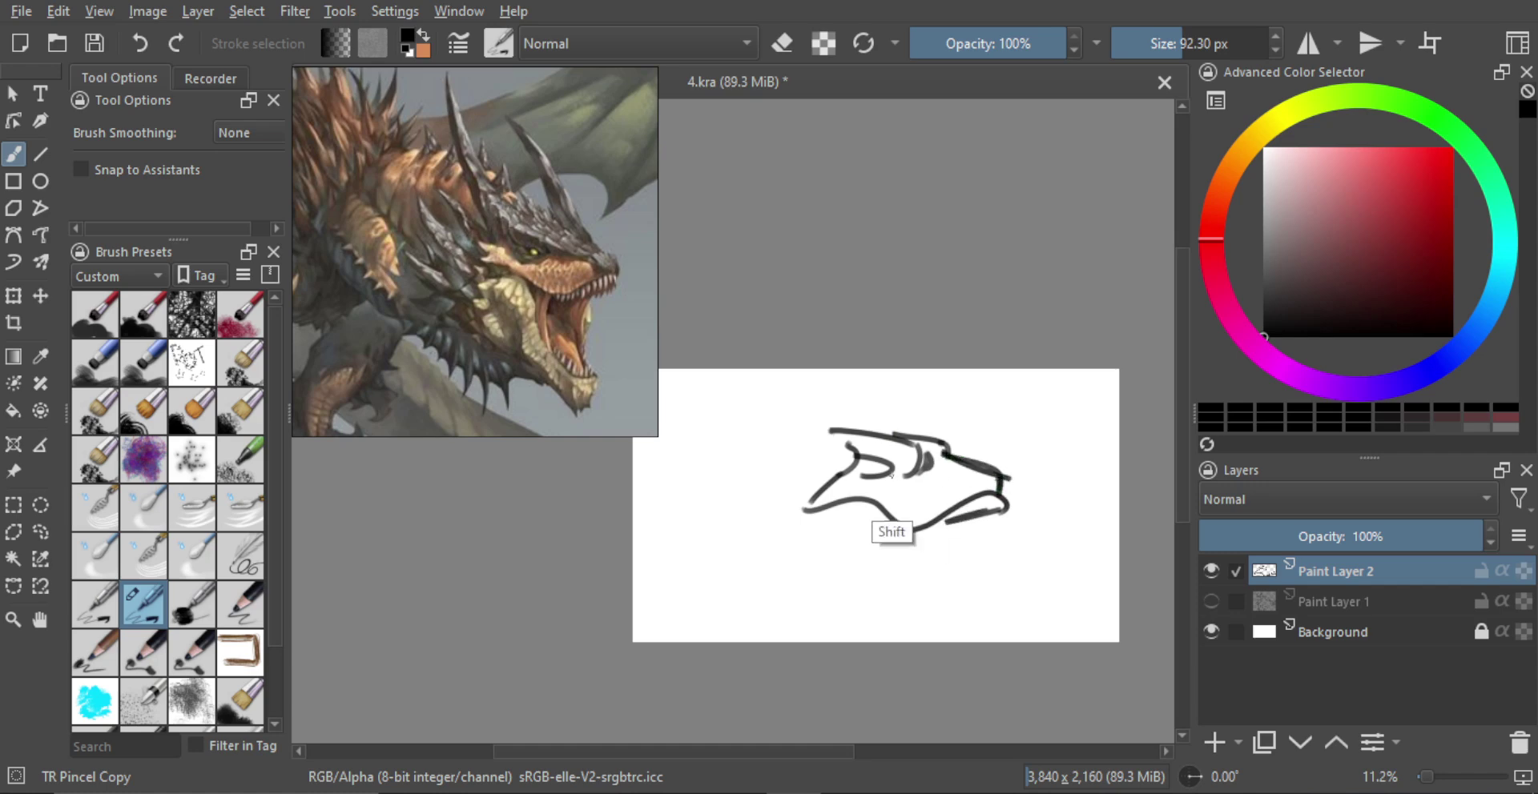
{"action": "mouse_move", "coordinate": [894, 484]}
{"action": "left_mouse_down"}
{"action": "mouse_move", "coordinate": [981, 482]}
{"action": "mouse_move", "coordinate": [962, 474]}
{"action": "mouse_move", "coordinate": [964, 492]}
{"action": "left_mouse_up"}
{"action": "key", "text": "ctrl+z"}
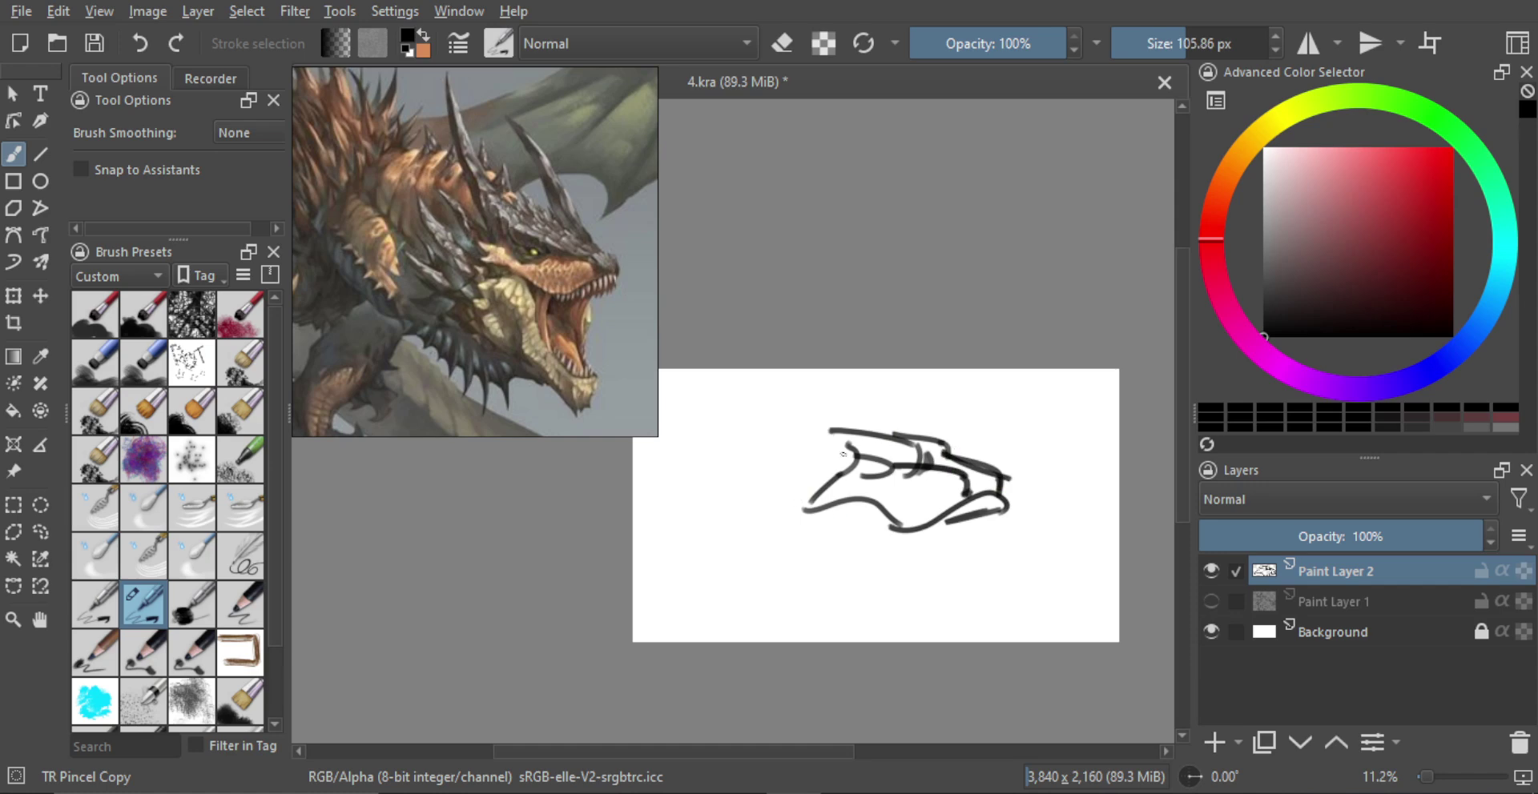
Step: Sketch short pointed spikes at the back of the cheek, undoing the unwanted strokes
{"action": "mouse_move", "coordinate": [849, 466]}
{"action": "left_mouse_down"}
{"action": "mouse_move", "coordinate": [821, 513]}
{"action": "mouse_move", "coordinate": [847, 501]}
{"action": "mouse_move", "coordinate": [837, 514]}
{"action": "left_mouse_up"}
{"action": "key", "text": "ctrl+z"}
{"action": "key", "text": "ctrl+z"}
{"action": "left_click_drag", "start_coordinate": [847, 466], "coordinate": [778, 511]}
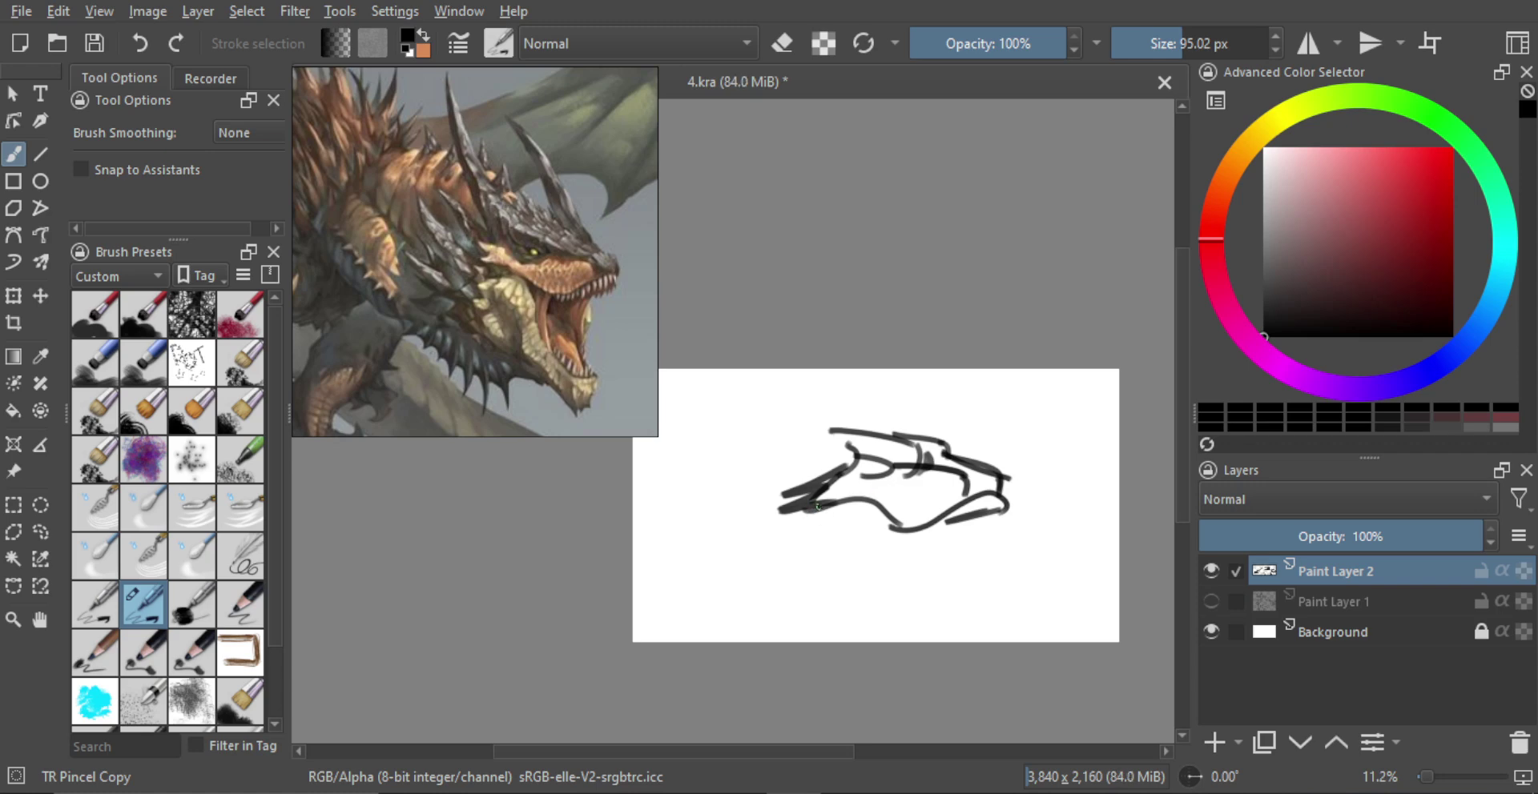
Step: Sketch the jagged jaw corner, erase its stray marks, and draw the rear edge of the lower jaw
{"action": "left_click_drag", "start_coordinate": [817, 507], "coordinate": [830, 558]}
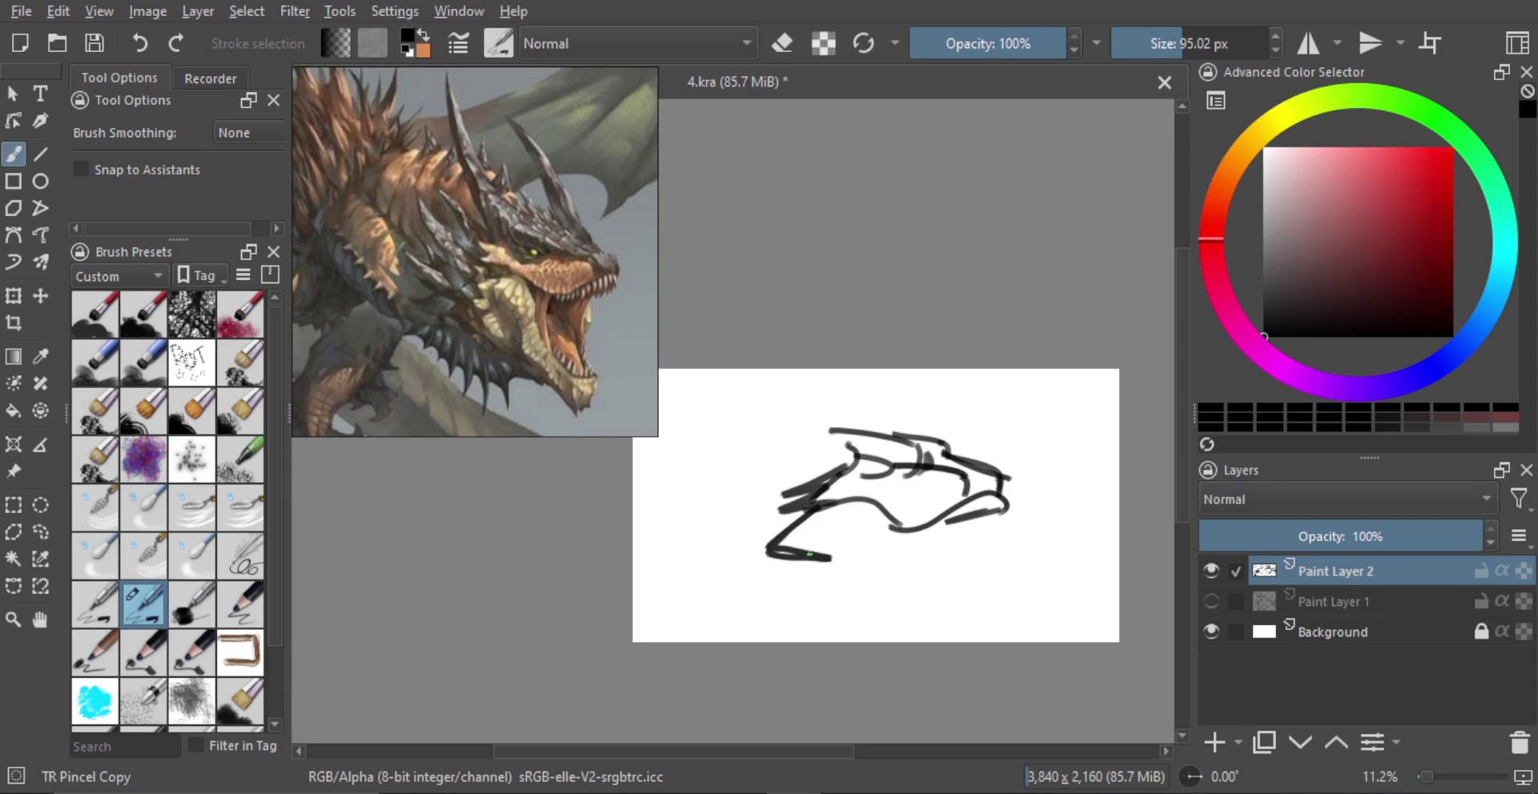
{"action": "key", "text": "e"}
{"action": "mouse_move", "coordinate": [767, 551]}
{"action": "left_mouse_down"}
{"action": "mouse_move", "coordinate": [837, 560]}
{"action": "mouse_move", "coordinate": [798, 565]}
{"action": "left_mouse_up"}
{"action": "key", "text": "e"}
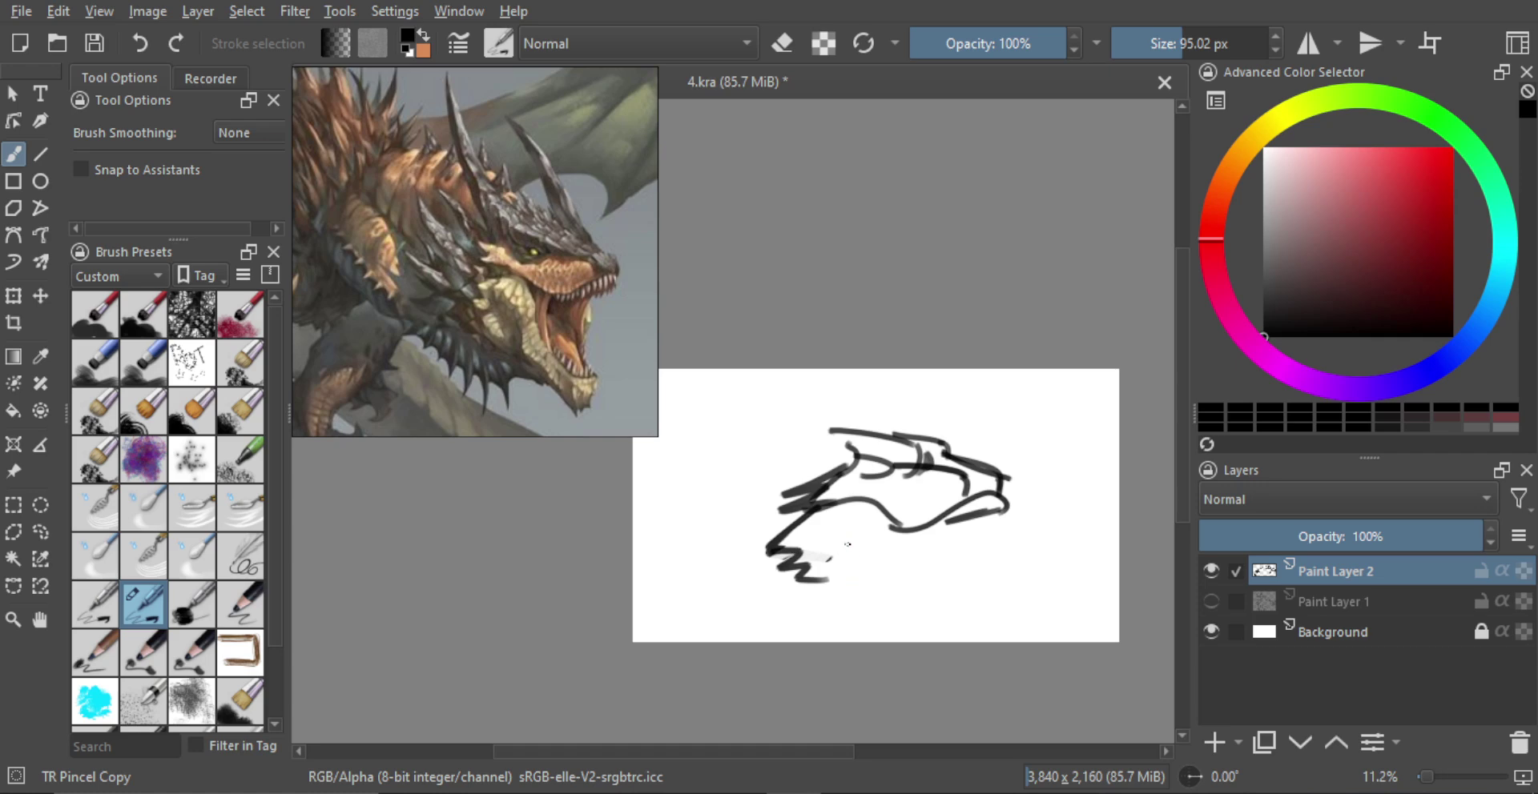
{"action": "mouse_move", "coordinate": [801, 540]}
{"action": "left_mouse_down"}
{"action": "mouse_move", "coordinate": [830, 546]}
{"action": "mouse_move", "coordinate": [853, 626]}
{"action": "left_mouse_up"}
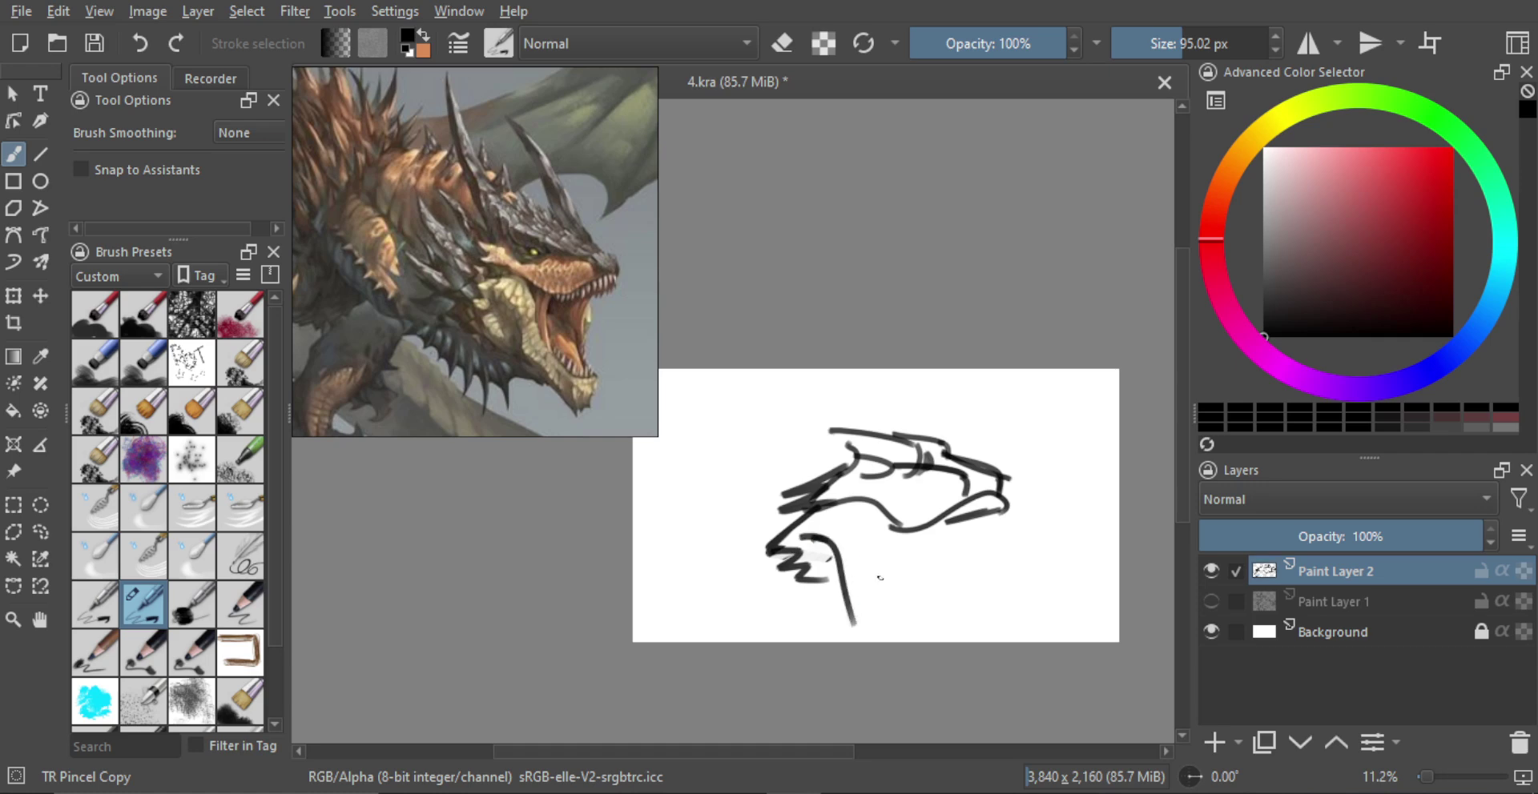
Step: Scale the head sketch down to make room for the lower jaw
{"action": "key", "text": "ctrl+t"}
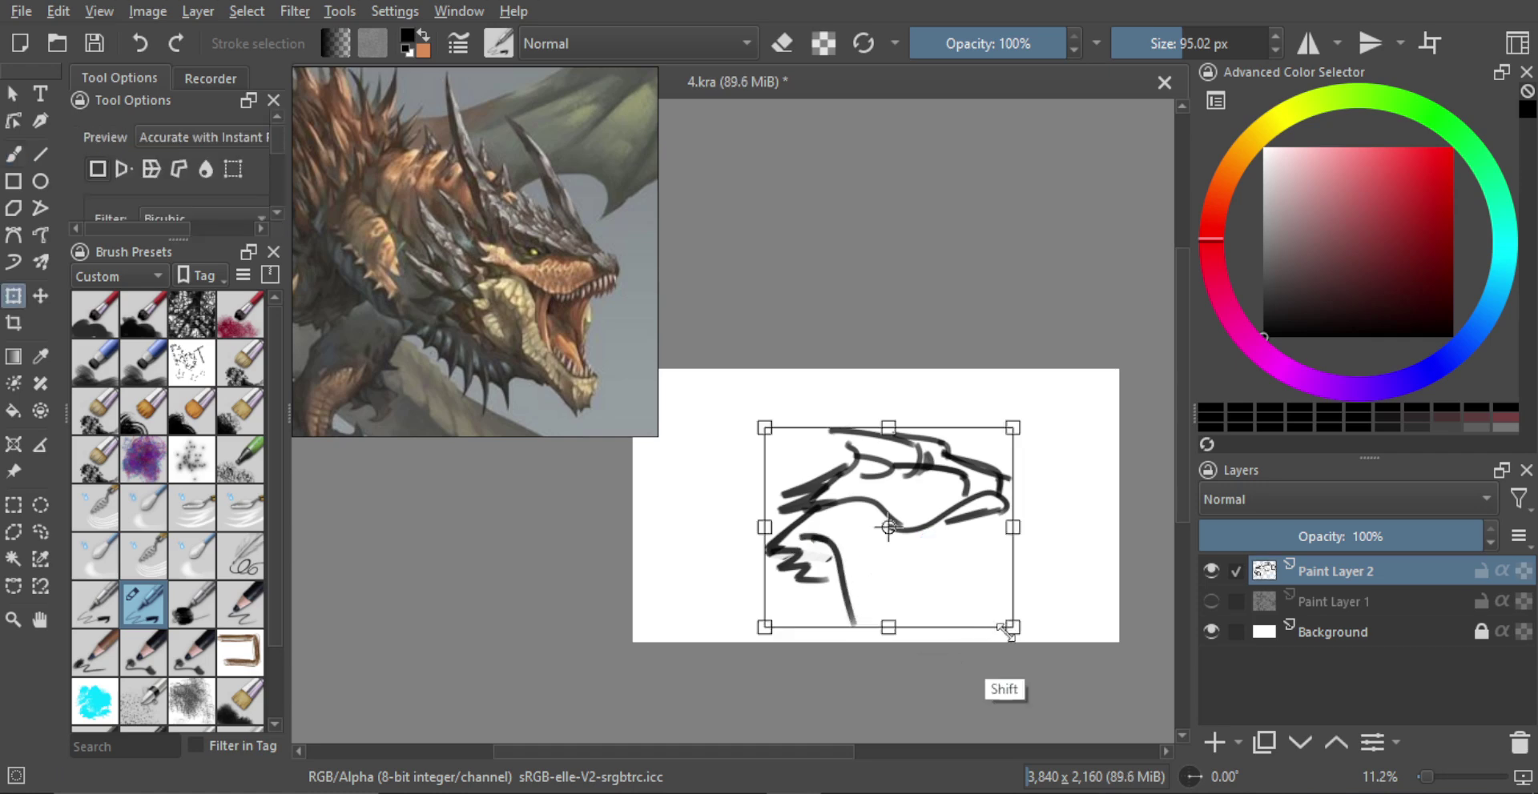
{"action": "left_click_drag", "start_coordinate": [1007, 630], "coordinate": [964, 574]}
{"action": "key", "text": "b"}
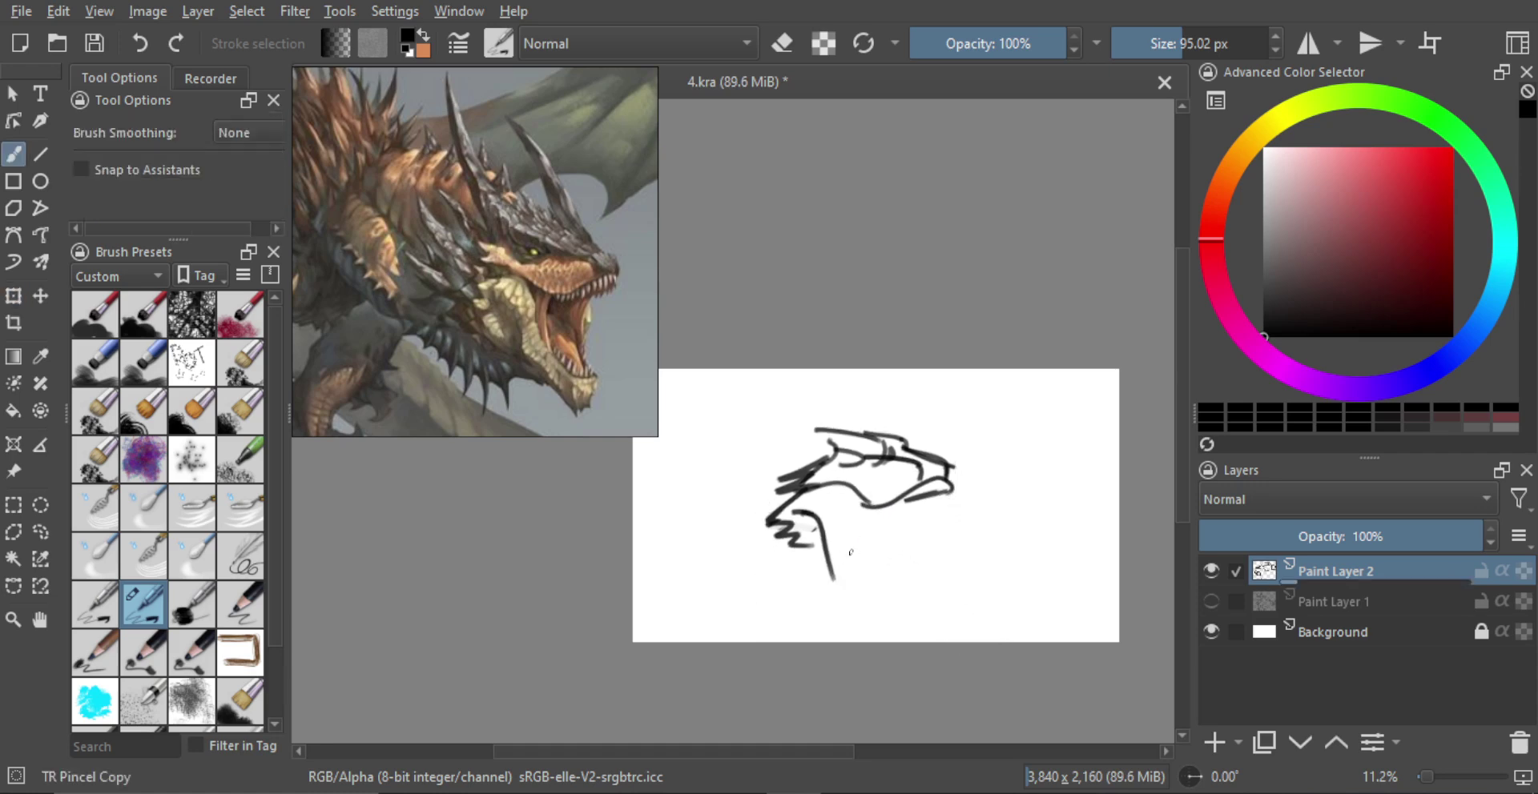
Step: Sketch the open lower jaw with its chin and inner edge, redrawing the strokes that miss
{"action": "left_click_drag", "start_coordinate": [825, 586], "coordinate": [917, 637]}
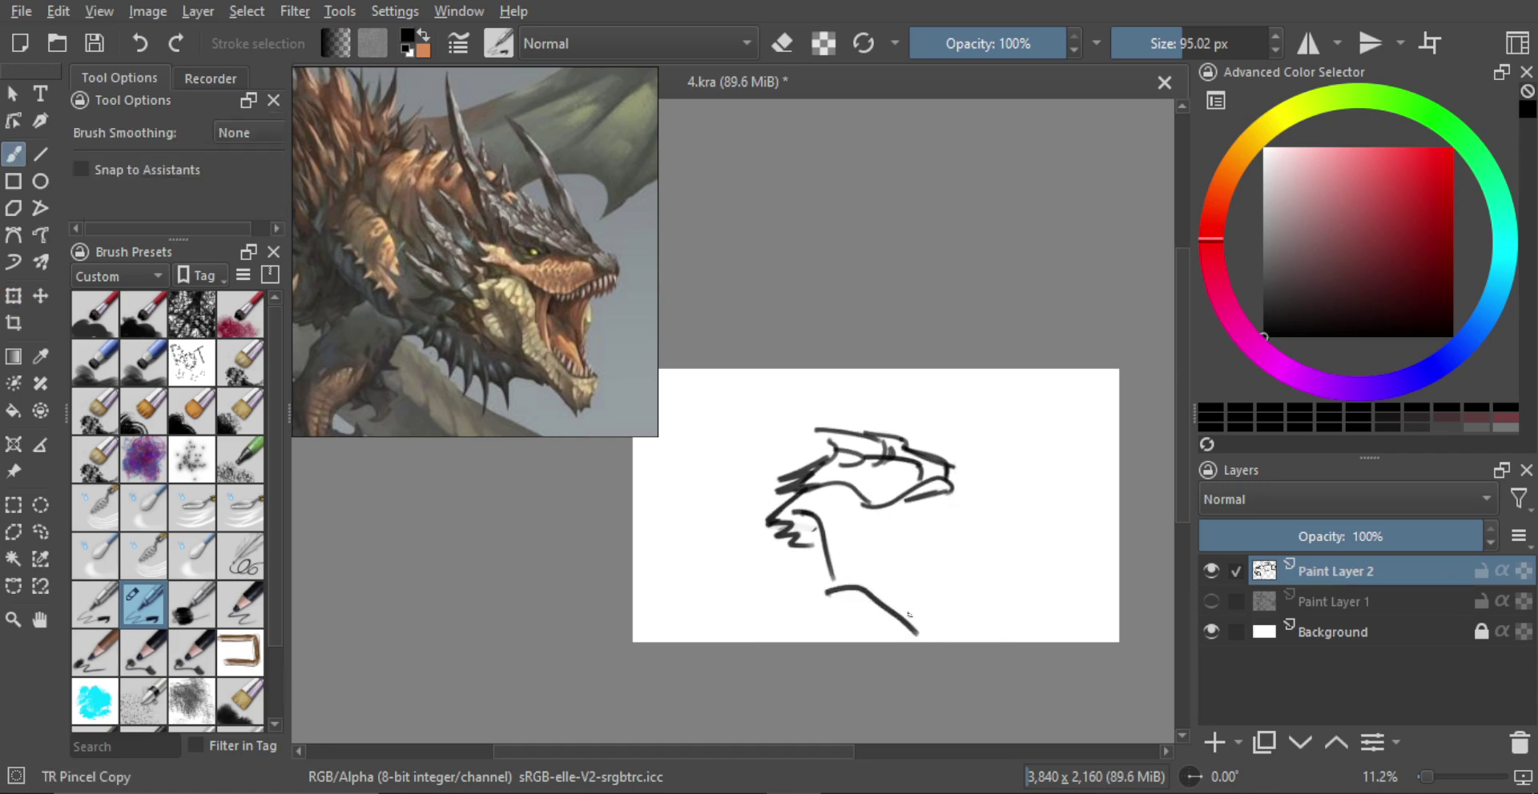
{"action": "key", "text": "ctrl+z"}
{"action": "mouse_move", "coordinate": [818, 585]}
{"action": "left_mouse_down"}
{"action": "mouse_move", "coordinate": [892, 624]}
{"action": "mouse_move", "coordinate": [912, 597]}
{"action": "left_mouse_up"}
{"action": "mouse_move", "coordinate": [808, 491]}
{"action": "left_mouse_down"}
{"action": "mouse_move", "coordinate": [839, 482]}
{"action": "mouse_move", "coordinate": [845, 528]}
{"action": "mouse_move", "coordinate": [910, 593]}
{"action": "mouse_move", "coordinate": [913, 574]}
{"action": "left_mouse_up"}
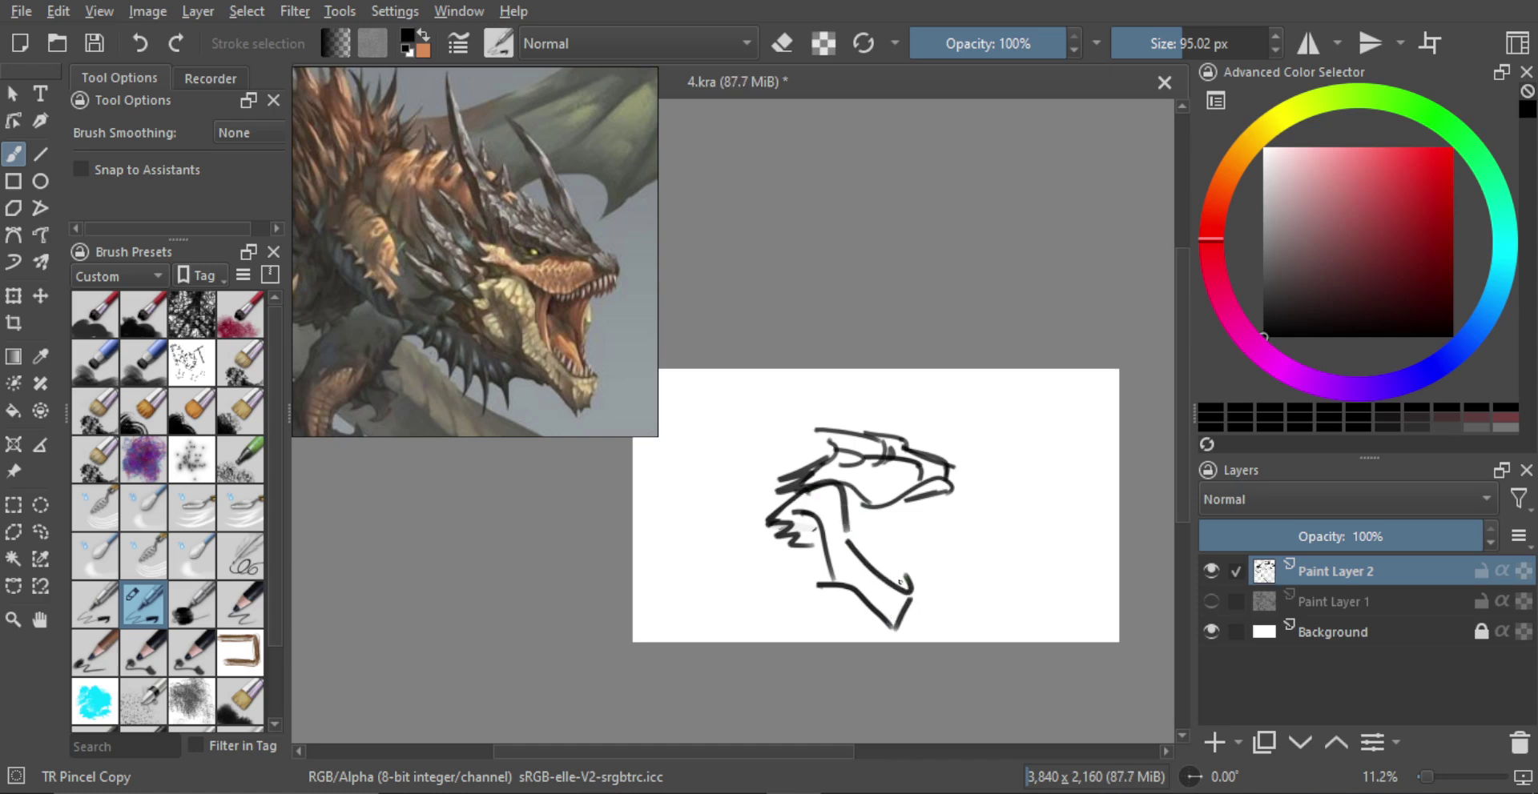
{"action": "key", "text": "ctrl+z"}
{"action": "mouse_move", "coordinate": [843, 540]}
{"action": "left_mouse_down"}
{"action": "mouse_move", "coordinate": [883, 592]}
{"action": "mouse_move", "coordinate": [910, 596]}
{"action": "left_mouse_up"}
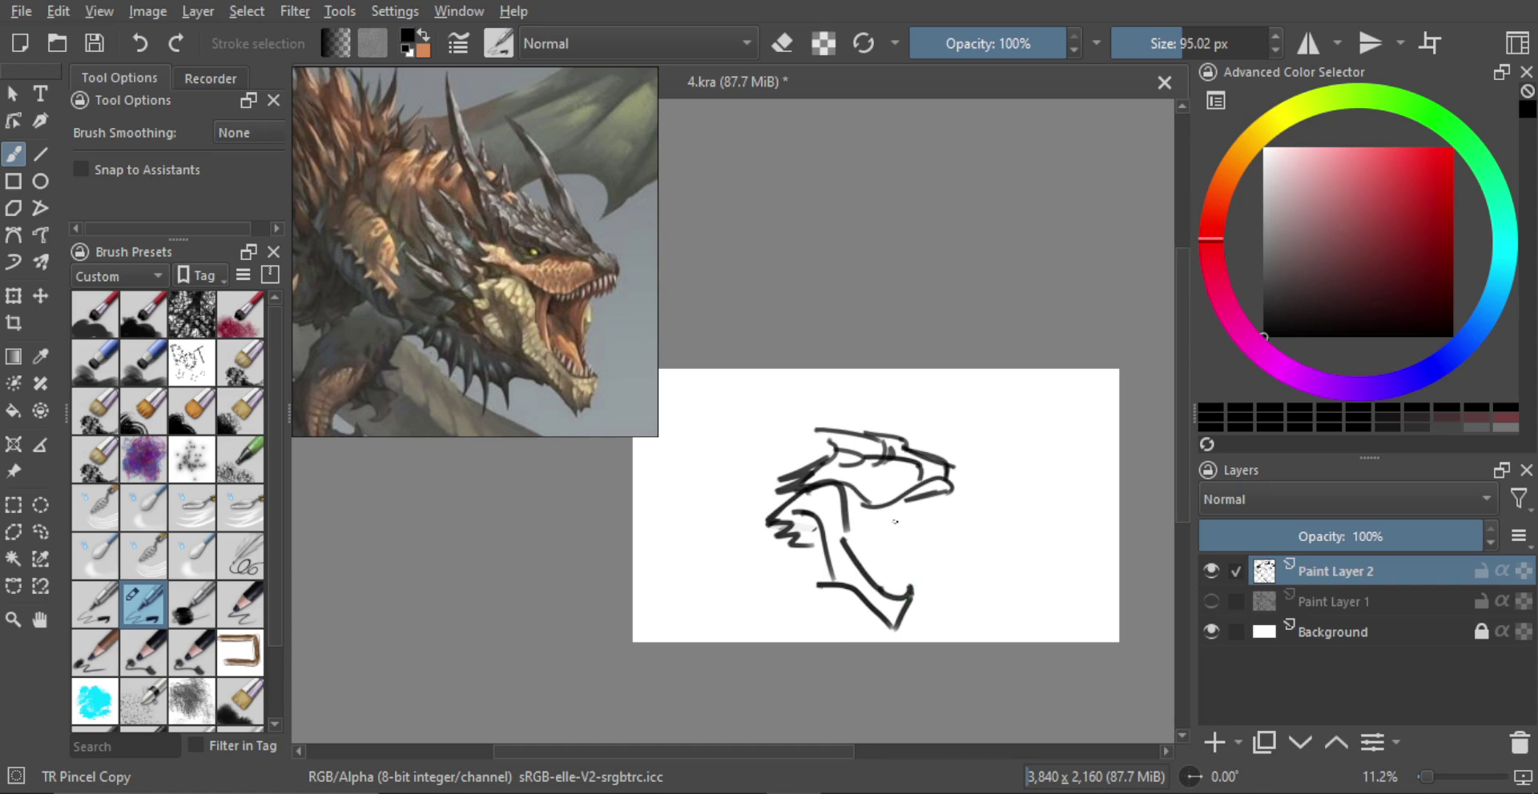
Step: Sketch the curved lines of the mouth's corner and far side between the two jaws
{"action": "left_click_drag", "start_coordinate": [874, 507], "coordinate": [852, 559]}
{"action": "left_click_drag", "start_coordinate": [921, 501], "coordinate": [889, 551]}
{"action": "key", "text": "ctrl+z"}
{"action": "key", "text": "ctrl+z"}
{"action": "mouse_move", "coordinate": [918, 507]}
{"action": "left_mouse_down"}
{"action": "mouse_move", "coordinate": [892, 560]}
{"action": "mouse_move", "coordinate": [913, 590]}
{"action": "left_mouse_up"}
{"action": "key", "text": "ctrl+z"}
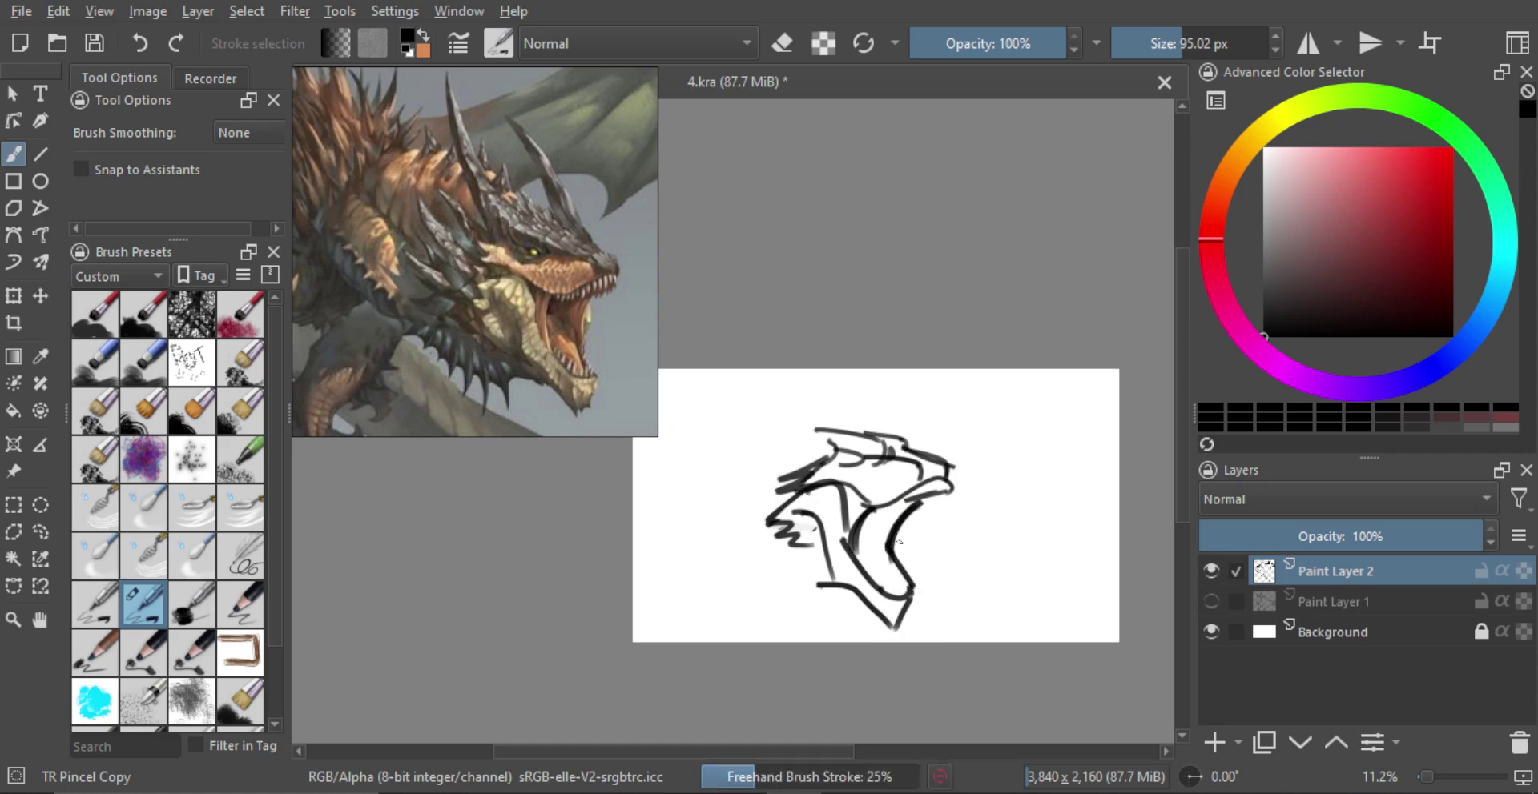
Step: Sketch the tongue inside the open mouth, undoing and redrawing strokes until its shape fits
{"action": "mouse_move", "coordinate": [860, 543]}
{"action": "left_mouse_down"}
{"action": "mouse_move", "coordinate": [940, 547]}
{"action": "mouse_move", "coordinate": [894, 550]}
{"action": "mouse_move", "coordinate": [923, 554]}
{"action": "left_mouse_up"}
{"action": "key", "text": "ctrl+z"}
{"action": "key", "text": "ctrl+z"}
{"action": "key", "text": "ctrl+z"}
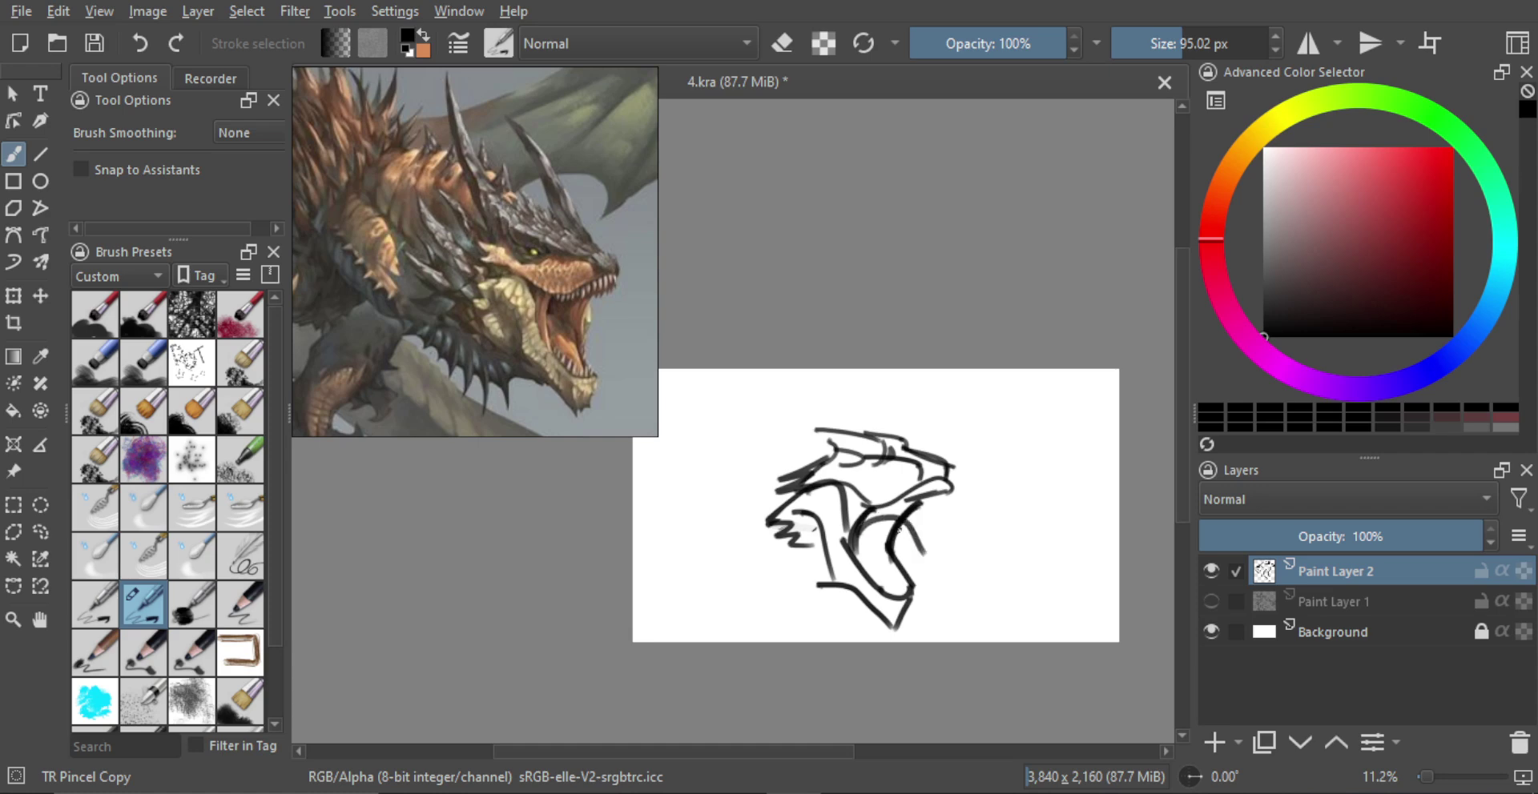
{"action": "key", "text": "ctrl+z"}
{"action": "mouse_move", "coordinate": [864, 507]}
{"action": "left_mouse_down"}
{"action": "mouse_move", "coordinate": [937, 572]}
{"action": "mouse_move", "coordinate": [870, 535]}
{"action": "mouse_move", "coordinate": [884, 542]}
{"action": "left_mouse_up"}
{"action": "key", "text": "ctrl+z"}
{"action": "key", "text": "ctrl+z"}
{"action": "mouse_move", "coordinate": [859, 532]}
{"action": "left_mouse_down"}
{"action": "mouse_move", "coordinate": [938, 568]}
{"action": "mouse_move", "coordinate": [855, 548]}
{"action": "mouse_move", "coordinate": [882, 562]}
{"action": "left_mouse_up"}
{"action": "left_click_drag", "start_coordinate": [871, 535], "coordinate": [885, 551]}
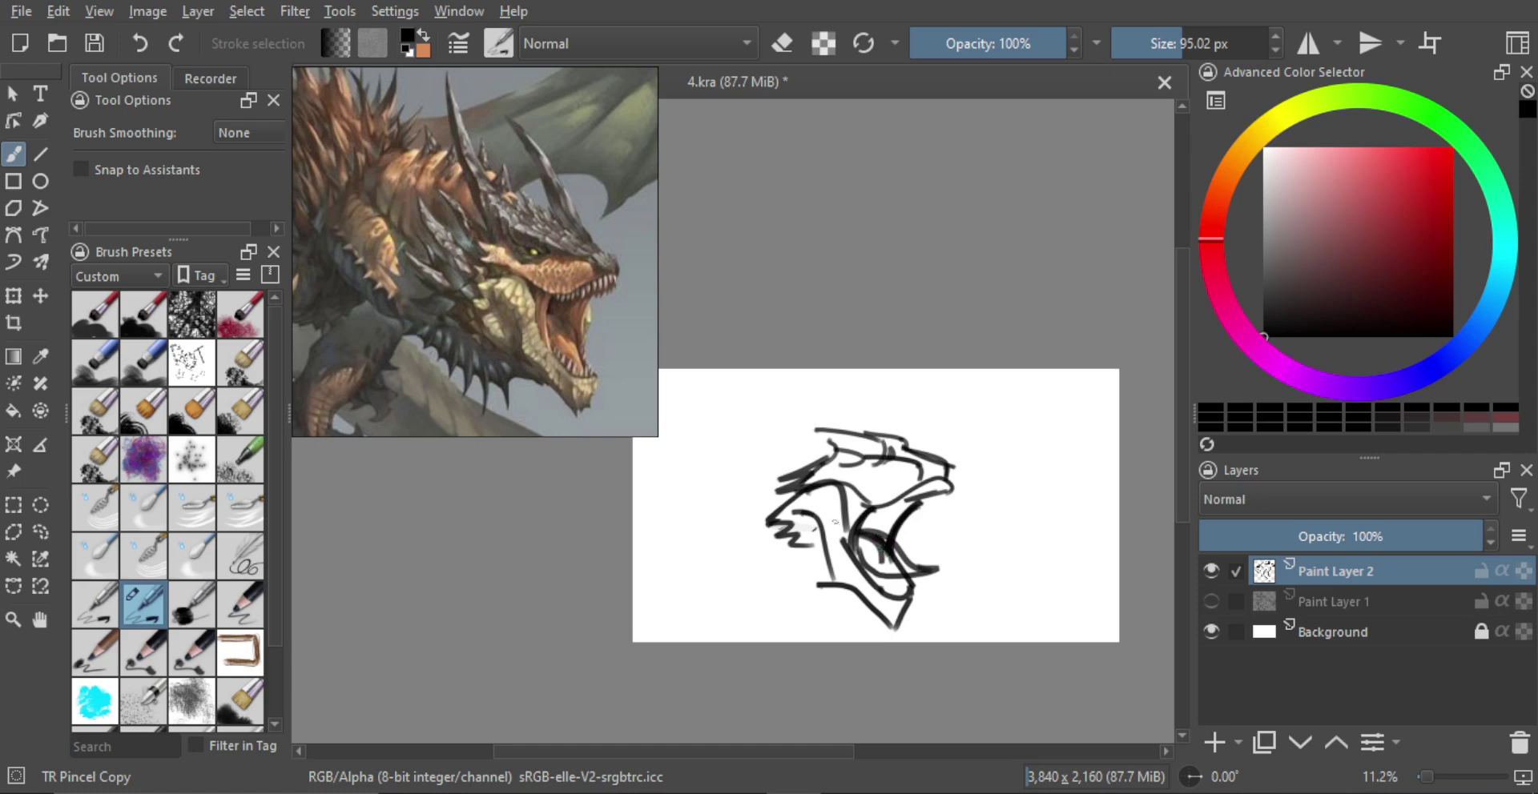
Step: Add short spikes along the rear of the lower jaw
{"action": "left_click_drag", "start_coordinate": [789, 556], "coordinate": [768, 566]}
{"action": "mouse_move", "coordinate": [769, 565]}
{"action": "left_mouse_down"}
{"action": "mouse_move", "coordinate": [795, 555]}
{"action": "mouse_move", "coordinate": [823, 577]}
{"action": "mouse_move", "coordinate": [762, 561]}
{"action": "left_mouse_up"}
{"action": "left_click_drag", "start_coordinate": [793, 538], "coordinate": [765, 553]}
Step: Enlarge the brush and sketch long spikes fanning backward from the cheek and the back of the head
{"action": "key", "text": "bracketright"}
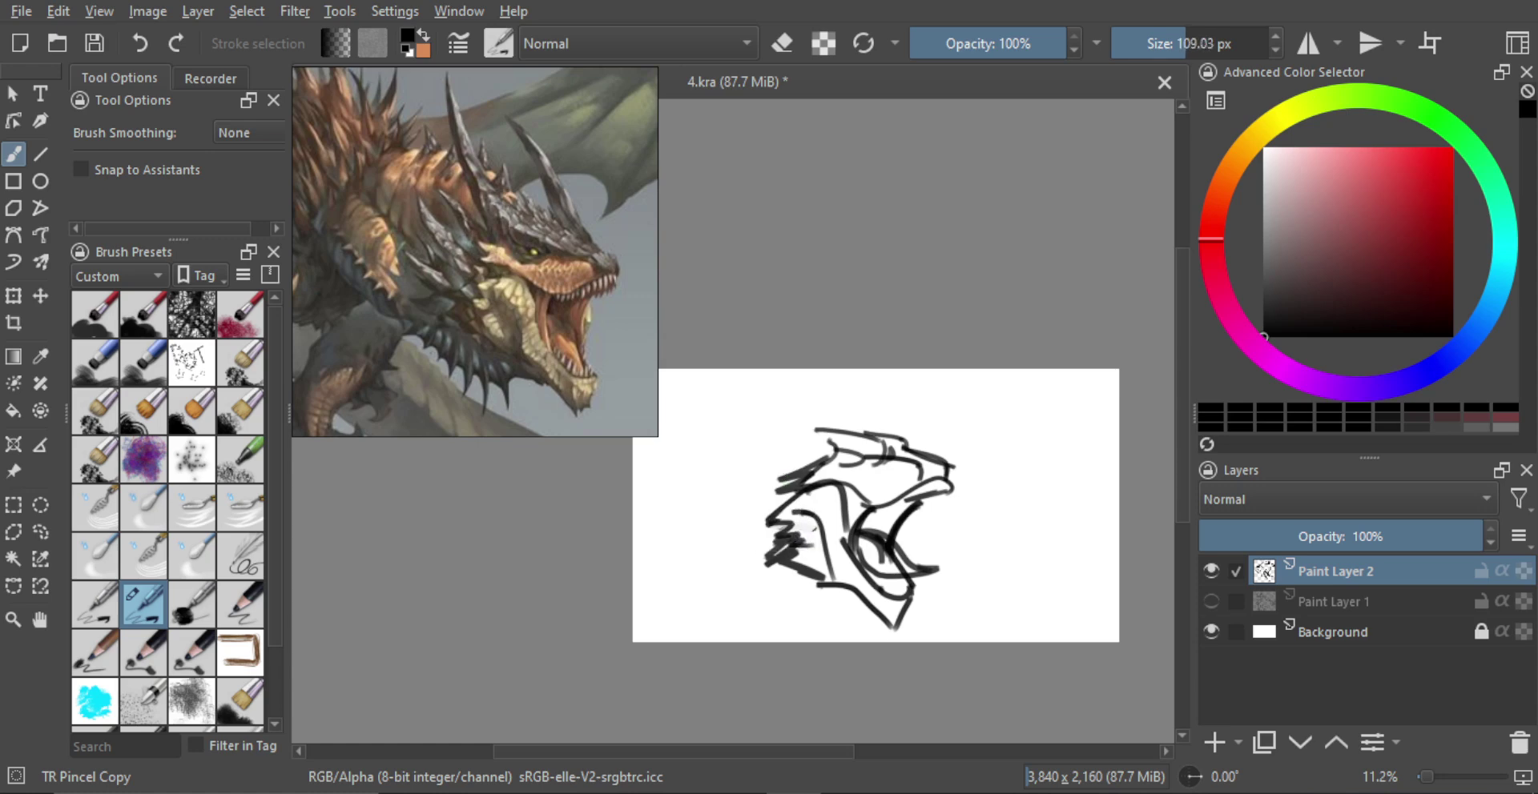
{"action": "mouse_move", "coordinate": [807, 469]}
{"action": "left_mouse_down"}
{"action": "mouse_move", "coordinate": [713, 447]}
{"action": "mouse_move", "coordinate": [784, 491]}
{"action": "mouse_move", "coordinate": [713, 471]}
{"action": "mouse_move", "coordinate": [751, 494]}
{"action": "mouse_move", "coordinate": [729, 518]}
{"action": "mouse_move", "coordinate": [767, 518]}
{"action": "mouse_move", "coordinate": [708, 568]}
{"action": "mouse_move", "coordinate": [752, 575]}
{"action": "left_mouse_up"}
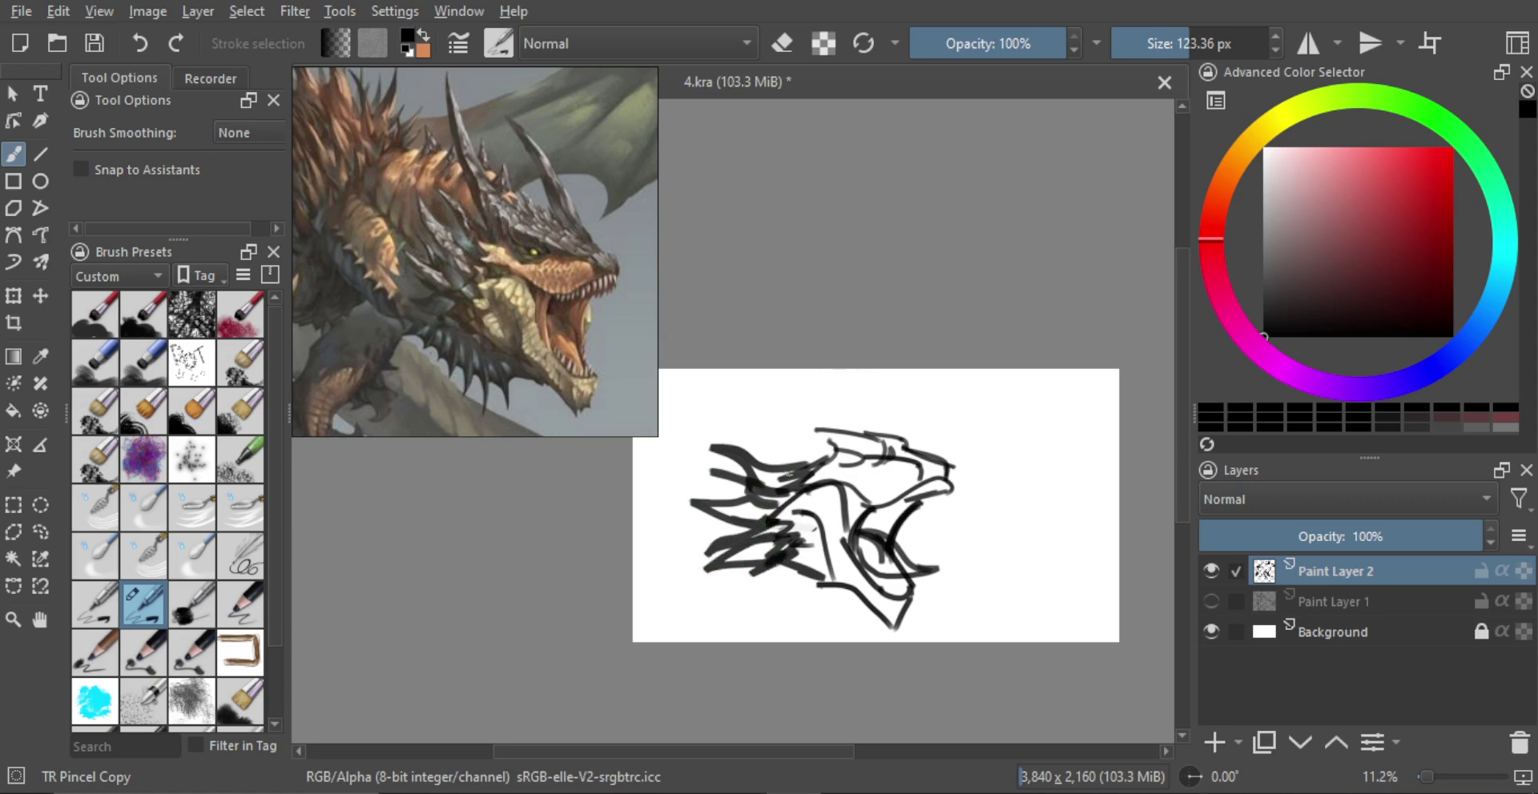
{"action": "left_click_drag", "start_coordinate": [790, 476], "coordinate": [760, 458]}
Step: Erase overlapping lines where the upper spikes meet the head and redraw the spike bases with a smaller brush
{"action": "key", "text": "e"}
{"action": "mouse_move", "coordinate": [817, 464]}
{"action": "left_mouse_down"}
{"action": "mouse_move", "coordinate": [825, 453]}
{"action": "mouse_move", "coordinate": [804, 443]}
{"action": "mouse_move", "coordinate": [737, 430]}
{"action": "mouse_move", "coordinate": [805, 473]}
{"action": "left_mouse_up"}
{"action": "key", "text": "e"}
{"action": "key", "text": "e"}
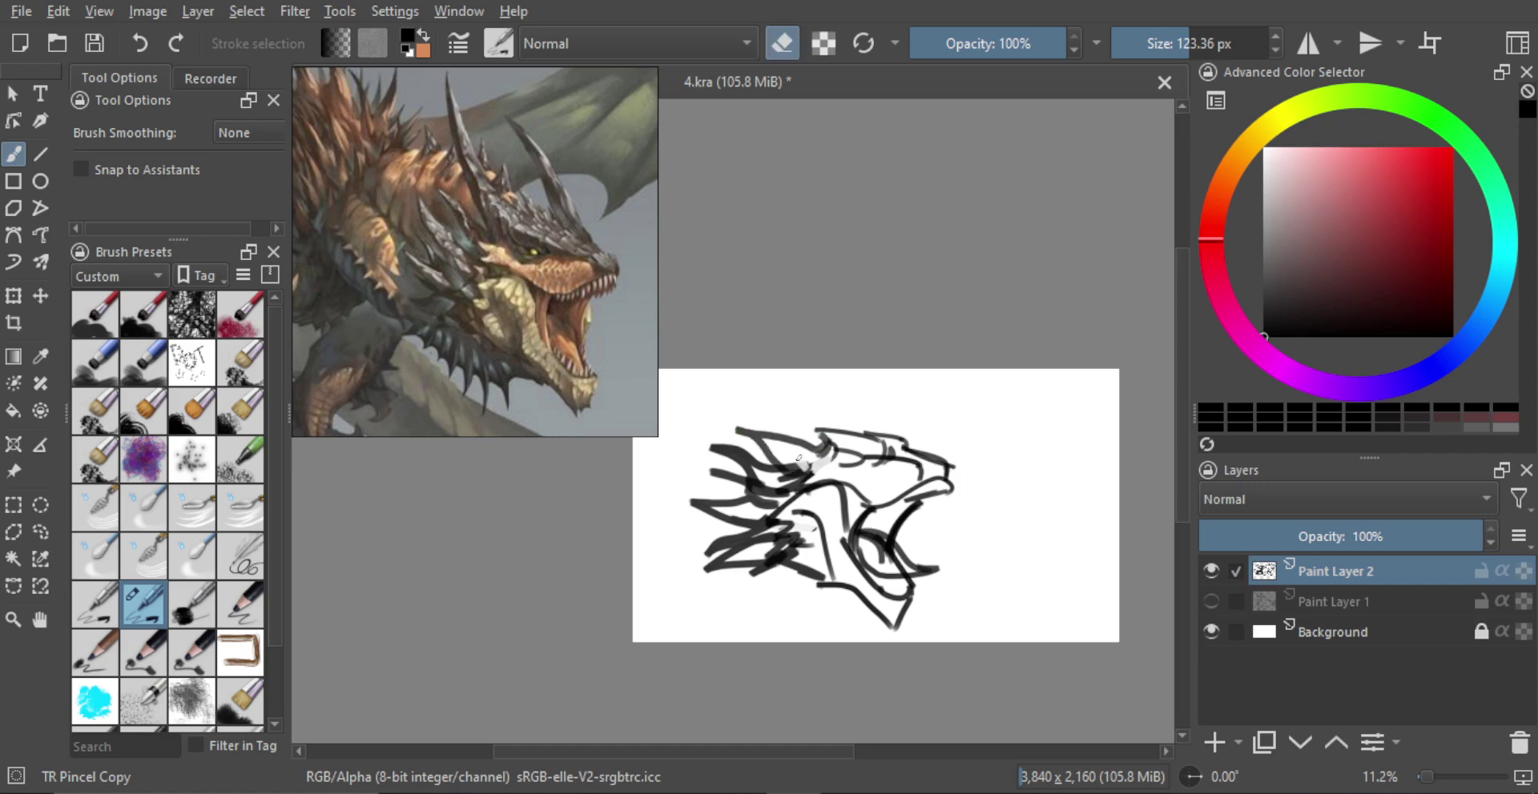
{"action": "key", "text": "e"}
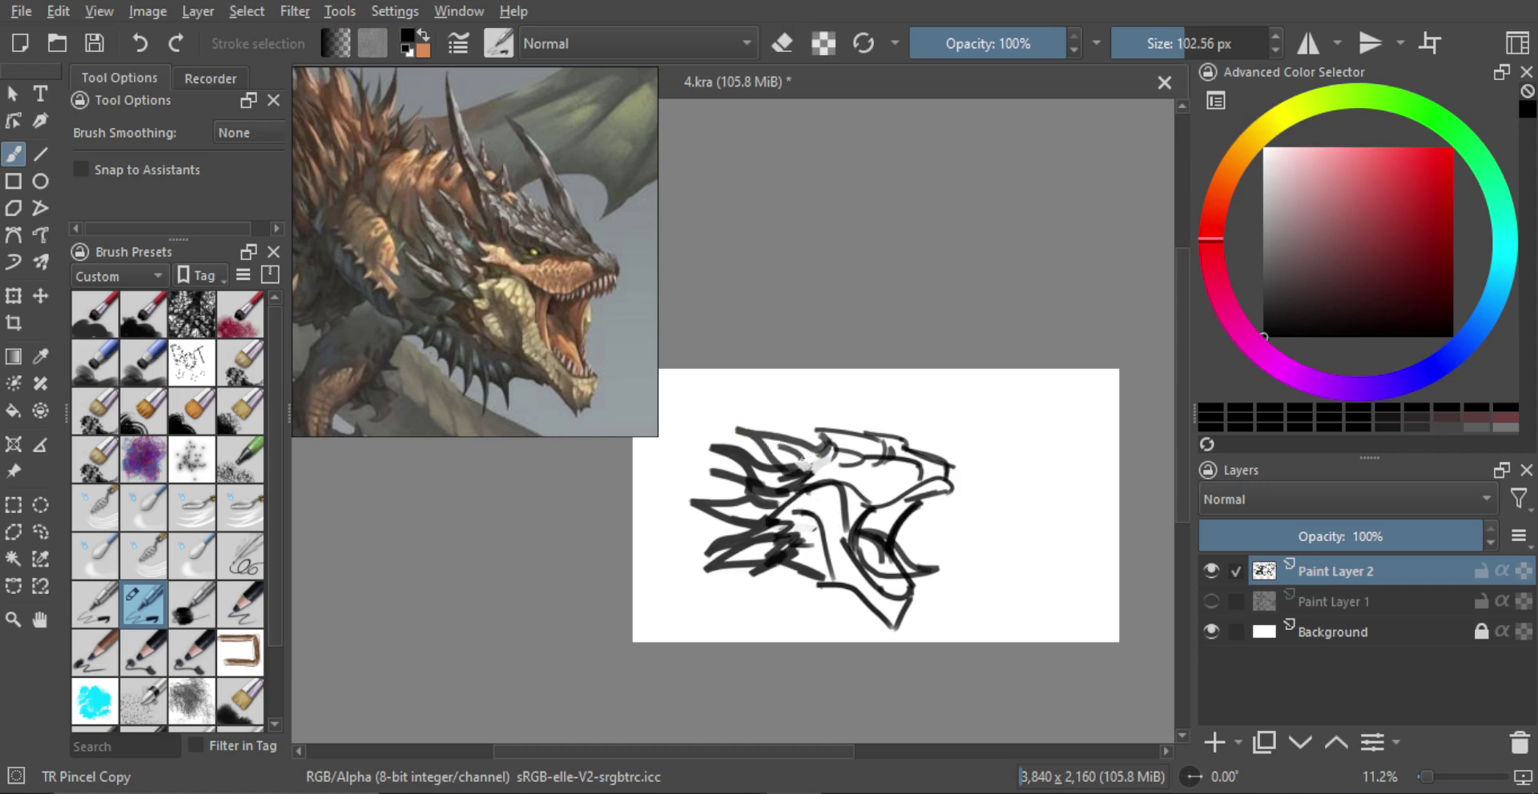
{"action": "left_click_drag", "start_coordinate": [810, 461], "coordinate": [800, 481]}
{"action": "left_click_drag", "start_coordinate": [842, 424], "coordinate": [847, 424]}
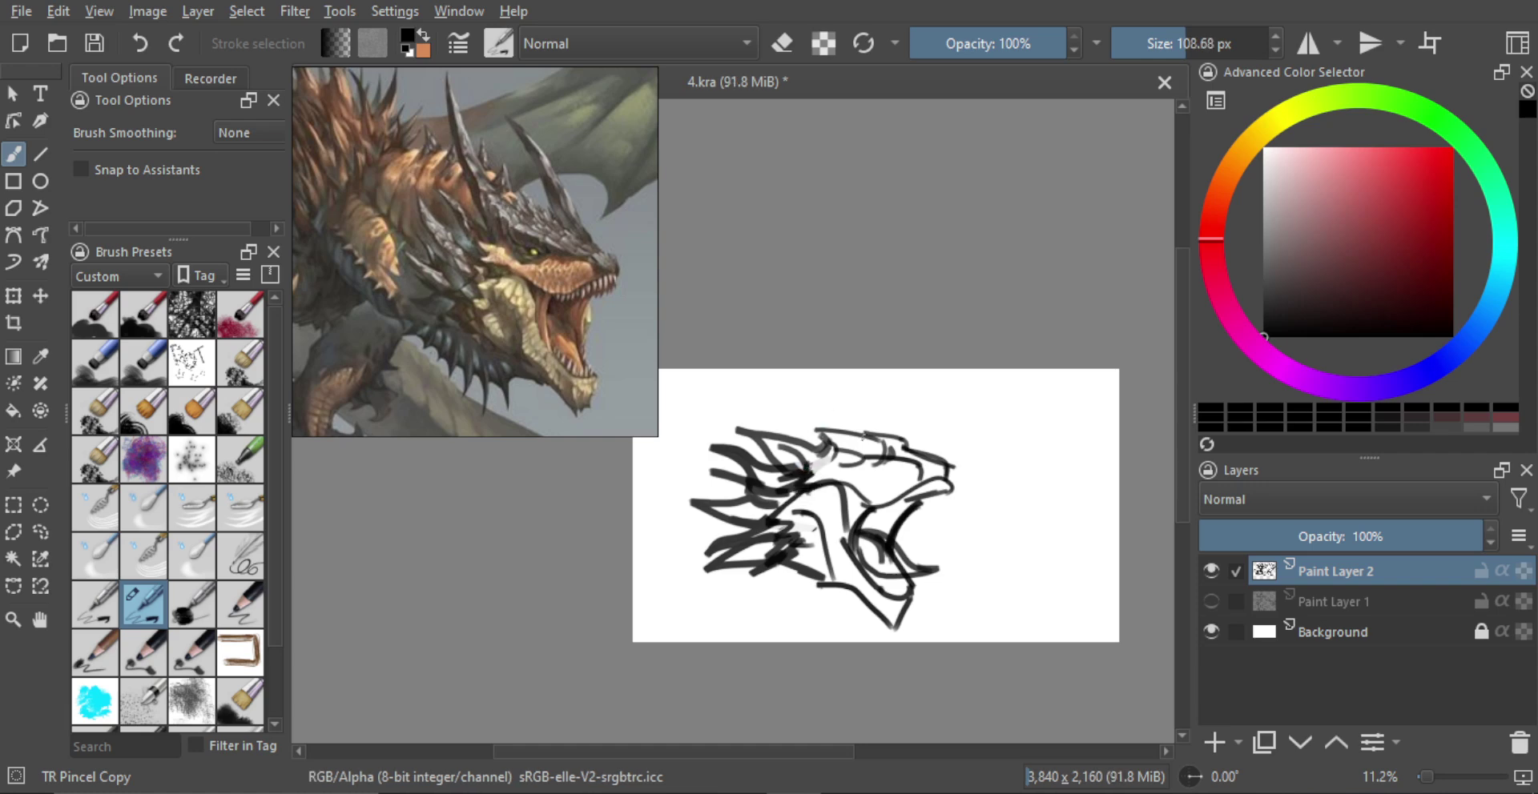
Step: Scale the dragon head sketch down and move it toward the canvas's lower right
{"action": "key", "text": "ctrl+t"}
{"action": "mouse_move", "coordinate": [966, 417]}
{"action": "left_mouse_down"}
{"action": "mouse_move", "coordinate": [915, 467]}
{"action": "mouse_move", "coordinate": [957, 456]}
{"action": "left_mouse_up"}
{"action": "left_click_drag", "start_coordinate": [903, 502], "coordinate": [917, 492]}
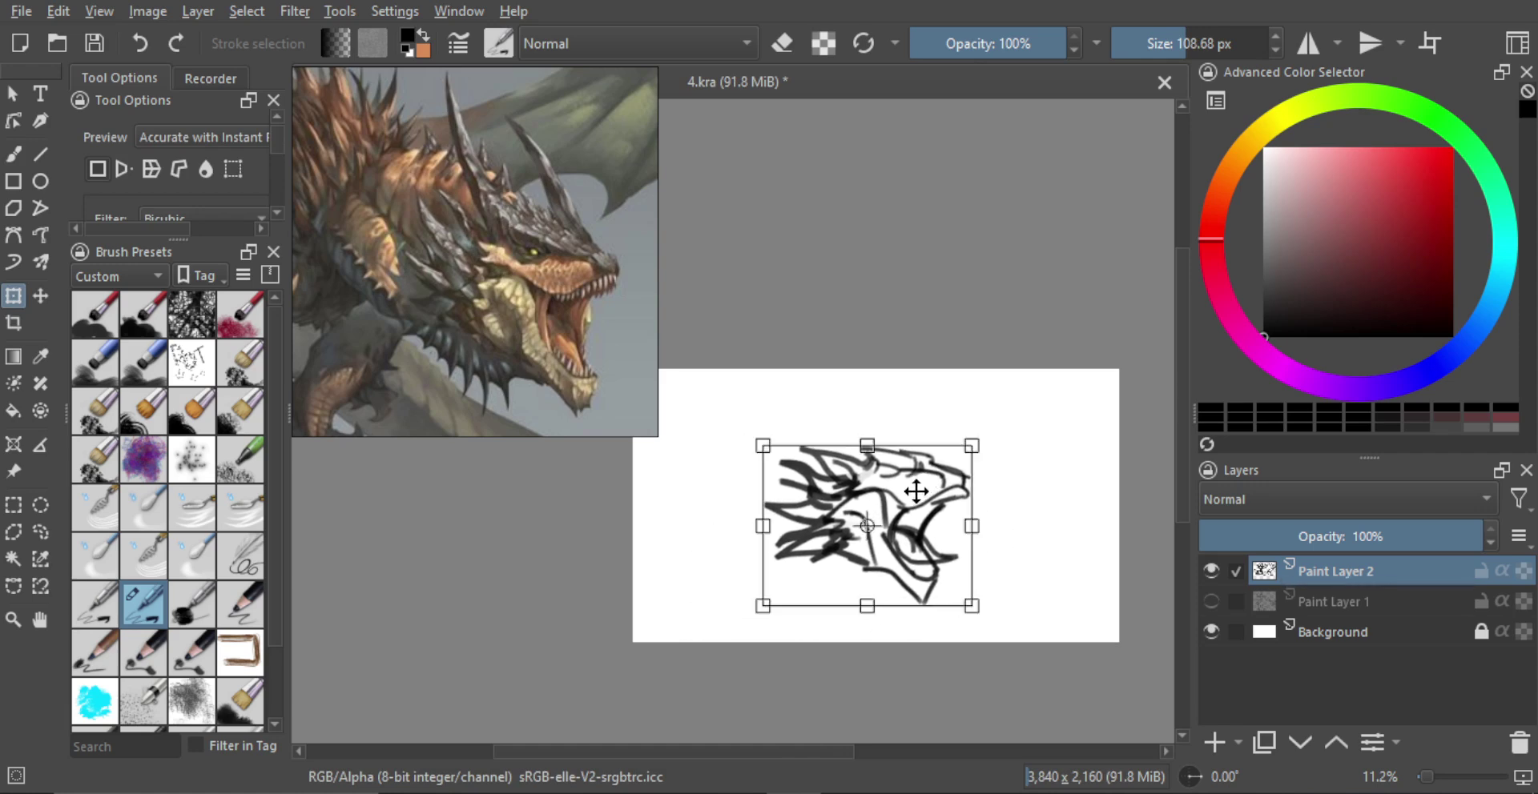
{"action": "key", "text": "b"}
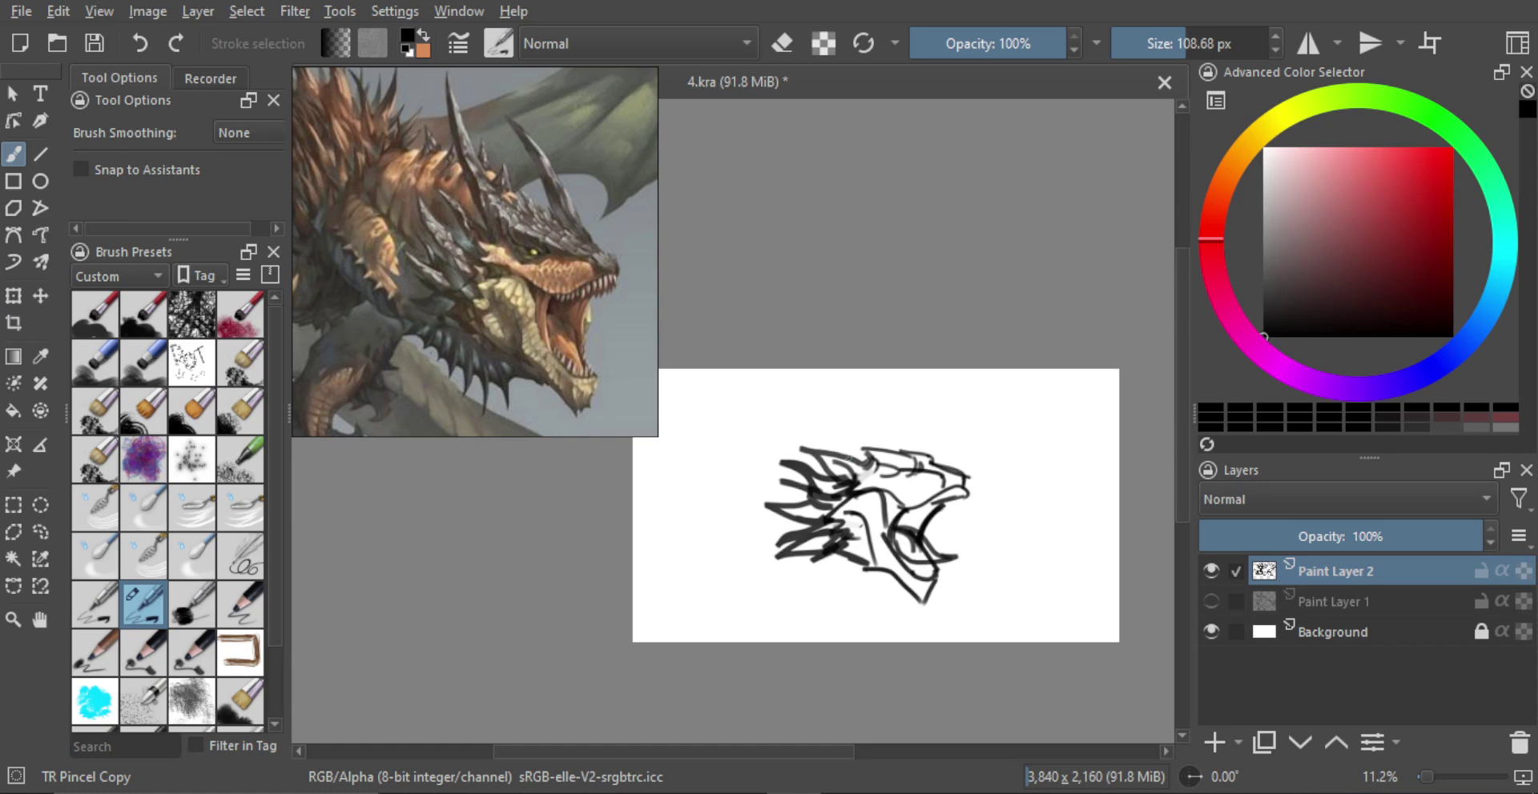
Step: Sketch two large pointed horns rising from the top of the head
{"action": "mouse_move", "coordinate": [842, 454]}
{"action": "left_mouse_down"}
{"action": "mouse_move", "coordinate": [833, 442]}
{"action": "mouse_move", "coordinate": [905, 453]}
{"action": "mouse_move", "coordinate": [796, 380]}
{"action": "mouse_move", "coordinate": [863, 433]}
{"action": "mouse_move", "coordinate": [884, 415]}
{"action": "mouse_move", "coordinate": [855, 382]}
{"action": "mouse_move", "coordinate": [912, 418]}
{"action": "mouse_move", "coordinate": [919, 454]}
{"action": "mouse_move", "coordinate": [833, 377]}
{"action": "mouse_move", "coordinate": [893, 431]}
{"action": "left_mouse_up"}
{"action": "key", "text": "ctrl+z"}
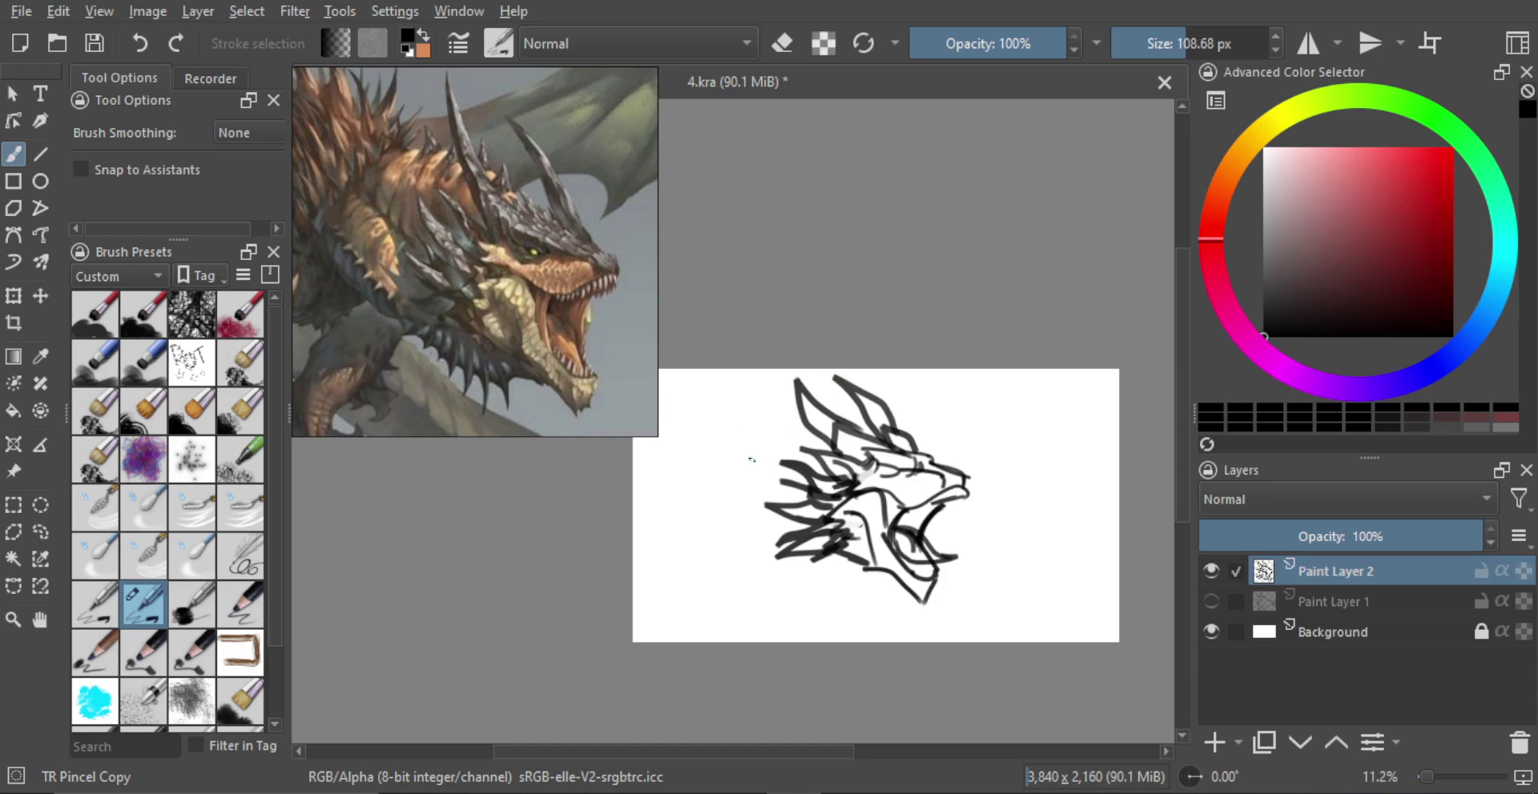
Step: Sketch the thick neck's outline behind the head, with its underside, curved back and upper edge
{"action": "left_click_drag", "start_coordinate": [893, 585], "coordinate": [801, 607]}
{"action": "key", "text": "ctrl+z"}
{"action": "left_click_drag", "start_coordinate": [721, 531], "coordinate": [889, 598]}
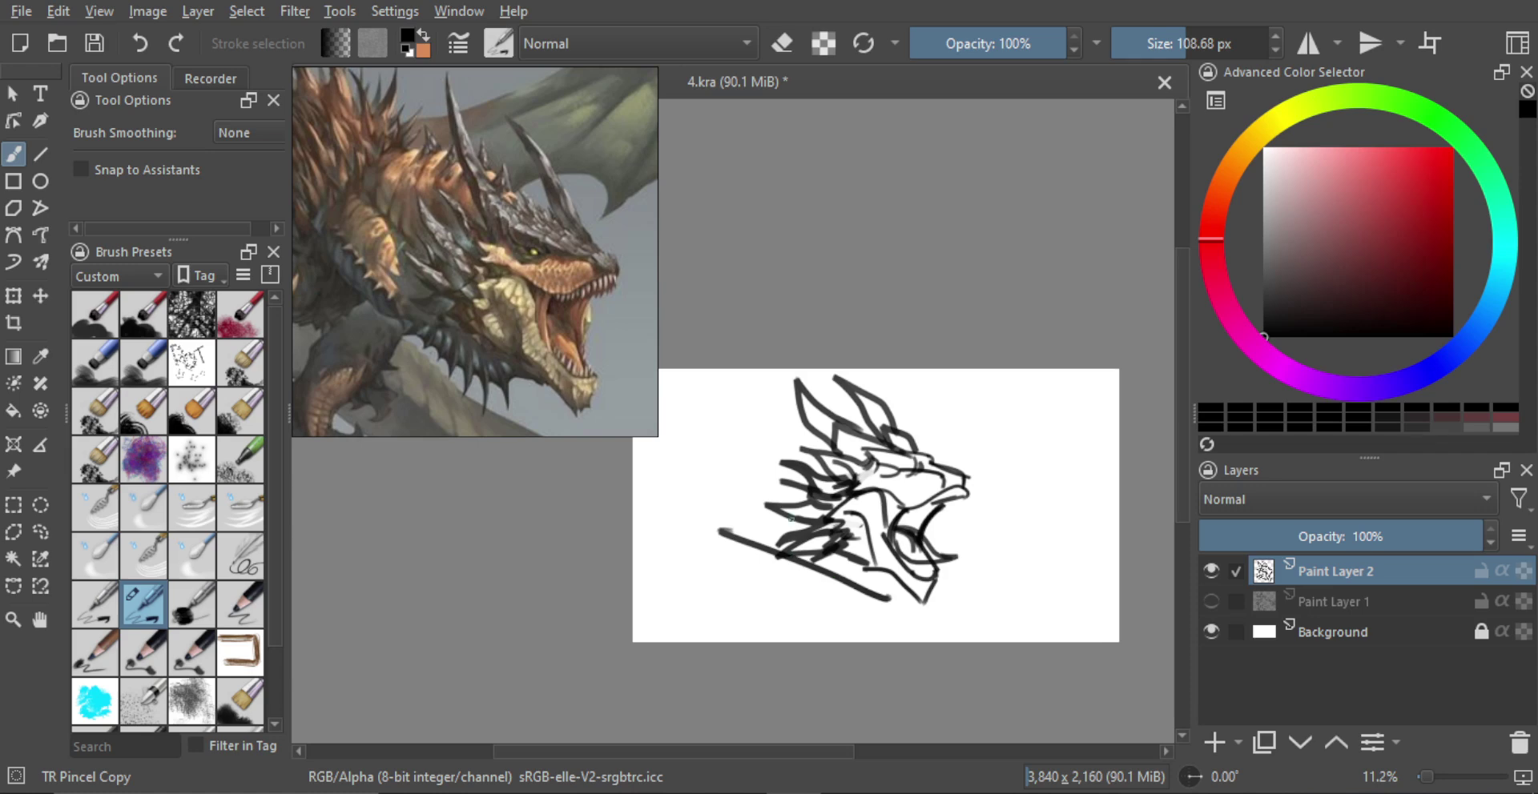
{"action": "key", "text": "ctrl+z"}
{"action": "left_click_drag", "start_coordinate": [712, 527], "coordinate": [876, 570]}
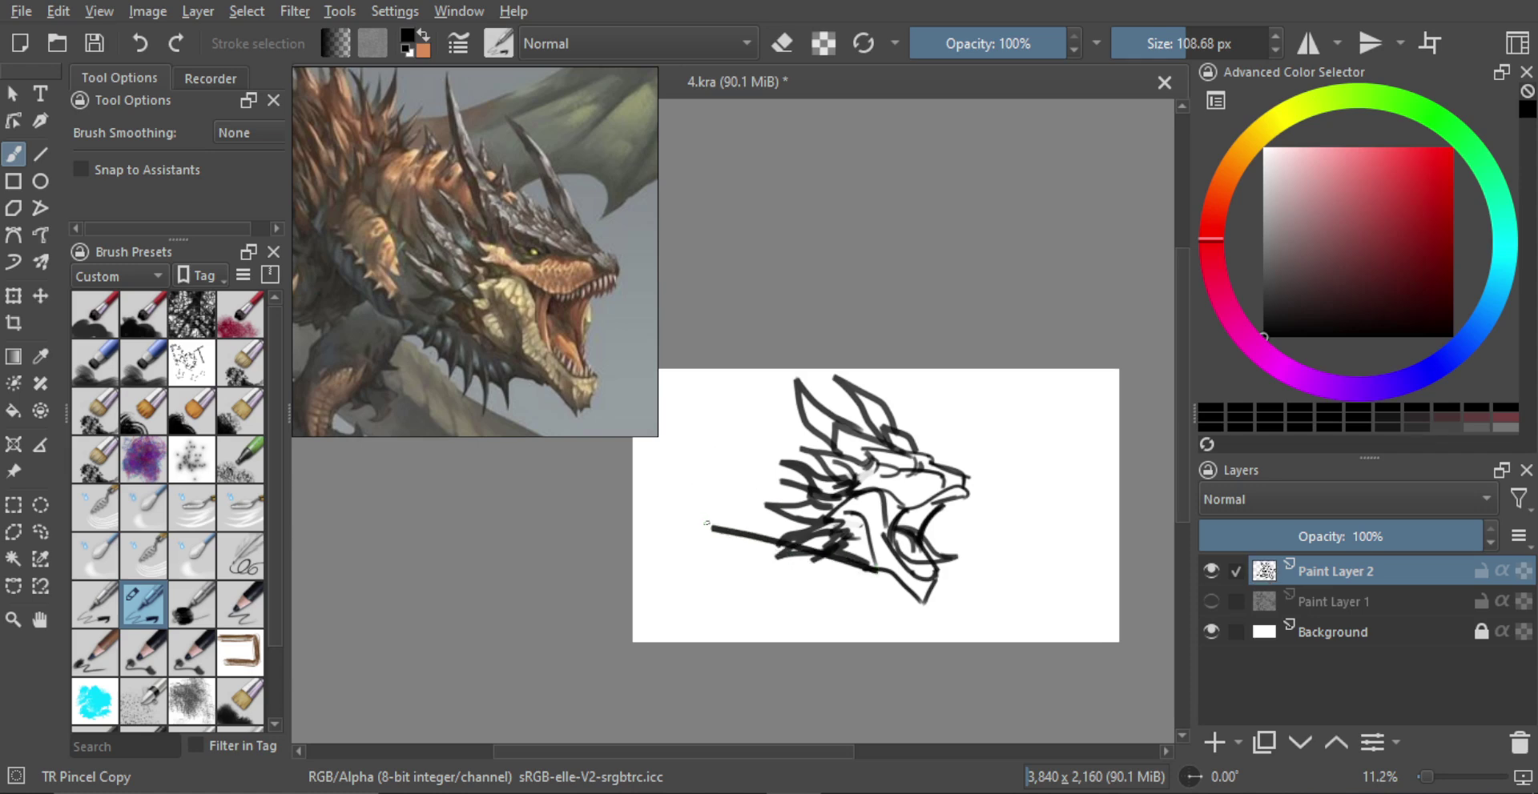
{"action": "mouse_move", "coordinate": [714, 524]}
{"action": "left_mouse_down"}
{"action": "mouse_move", "coordinate": [685, 508]}
{"action": "mouse_move", "coordinate": [693, 431]}
{"action": "mouse_move", "coordinate": [781, 486]}
{"action": "left_mouse_up"}
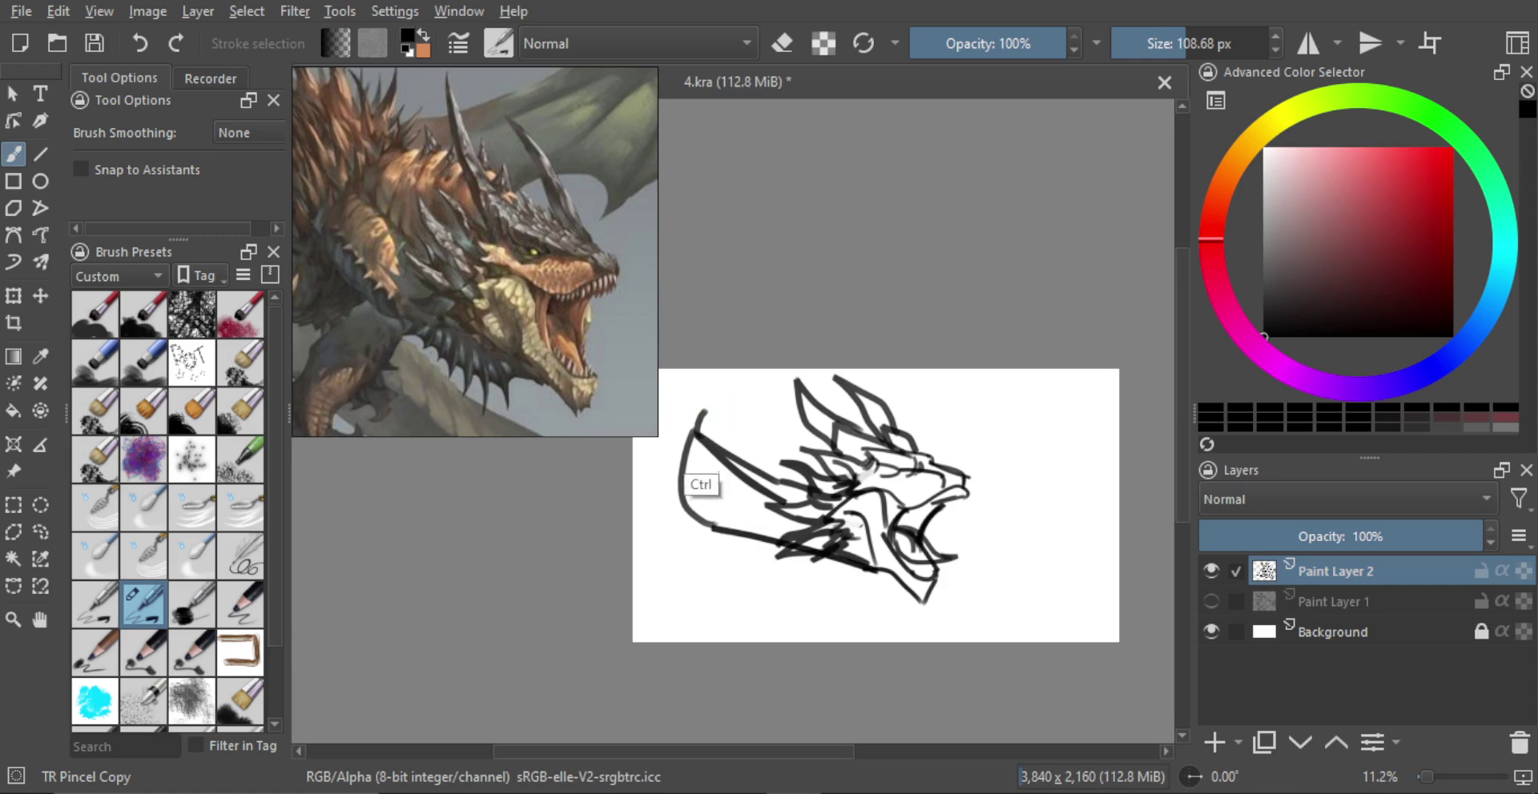
{"action": "mouse_move", "coordinate": [690, 415]}
{"action": "left_mouse_down"}
{"action": "mouse_move", "coordinate": [793, 399]}
{"action": "mouse_move", "coordinate": [768, 392]}
{"action": "mouse_move", "coordinate": [847, 419]}
{"action": "left_mouse_up"}
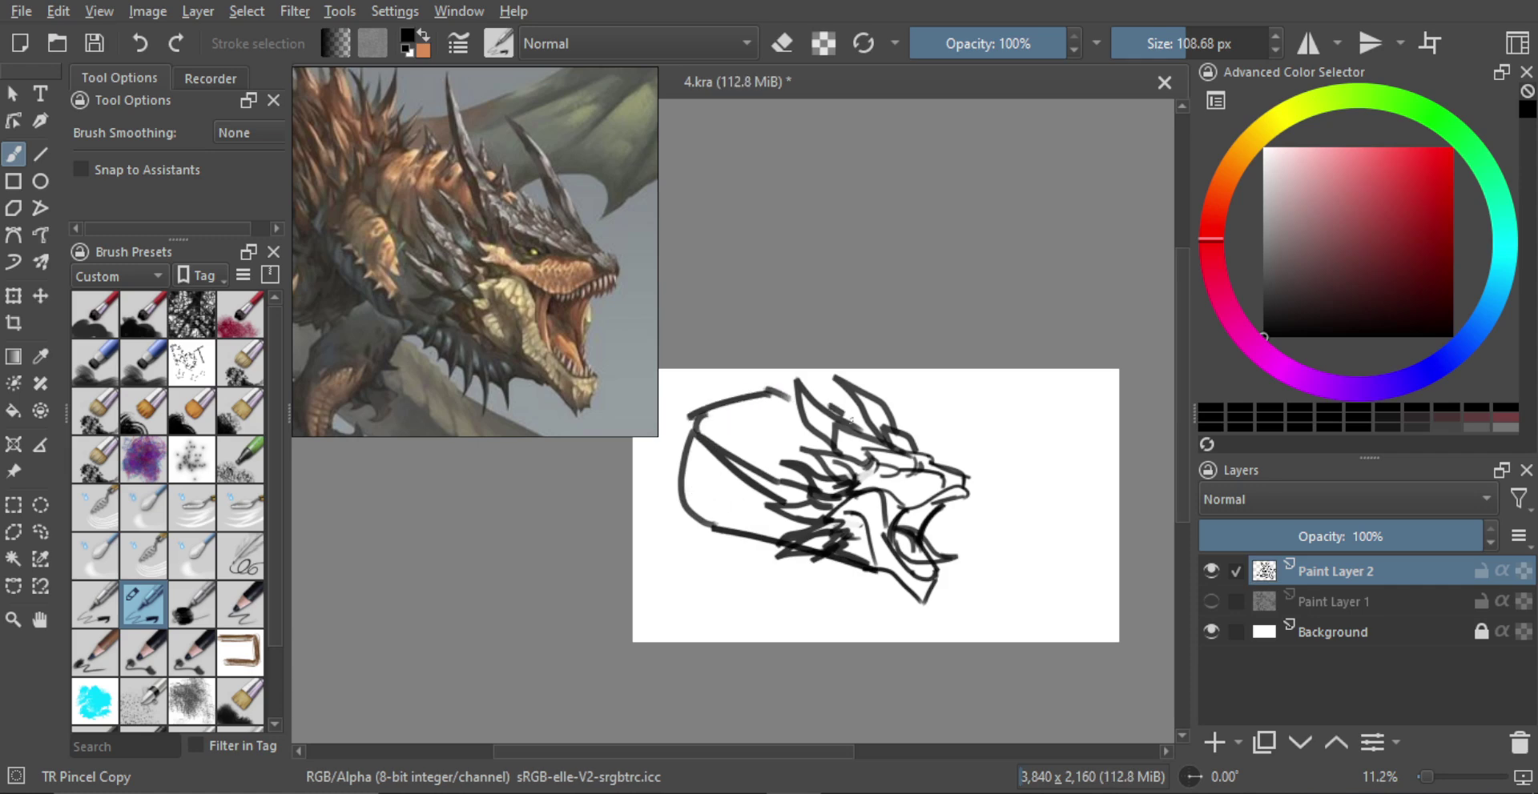
Step: Draw curved contour bands across the neck to show its volume
{"action": "mouse_move", "coordinate": [740, 394]}
{"action": "left_mouse_down"}
{"action": "mouse_move", "coordinate": [724, 411]}
{"action": "mouse_move", "coordinate": [736, 476]}
{"action": "left_mouse_up"}
{"action": "mouse_move", "coordinate": [738, 399]}
{"action": "left_mouse_down"}
{"action": "mouse_move", "coordinate": [721, 433]}
{"action": "mouse_move", "coordinate": [771, 397]}
{"action": "mouse_move", "coordinate": [782, 482]}
{"action": "left_mouse_up"}
{"action": "mouse_move", "coordinate": [785, 387]}
{"action": "left_mouse_down"}
{"action": "mouse_move", "coordinate": [782, 478]}
{"action": "mouse_move", "coordinate": [778, 409]}
{"action": "mouse_move", "coordinate": [780, 441]}
{"action": "left_mouse_up"}
{"action": "left_click_drag", "start_coordinate": [686, 500], "coordinate": [724, 468]}
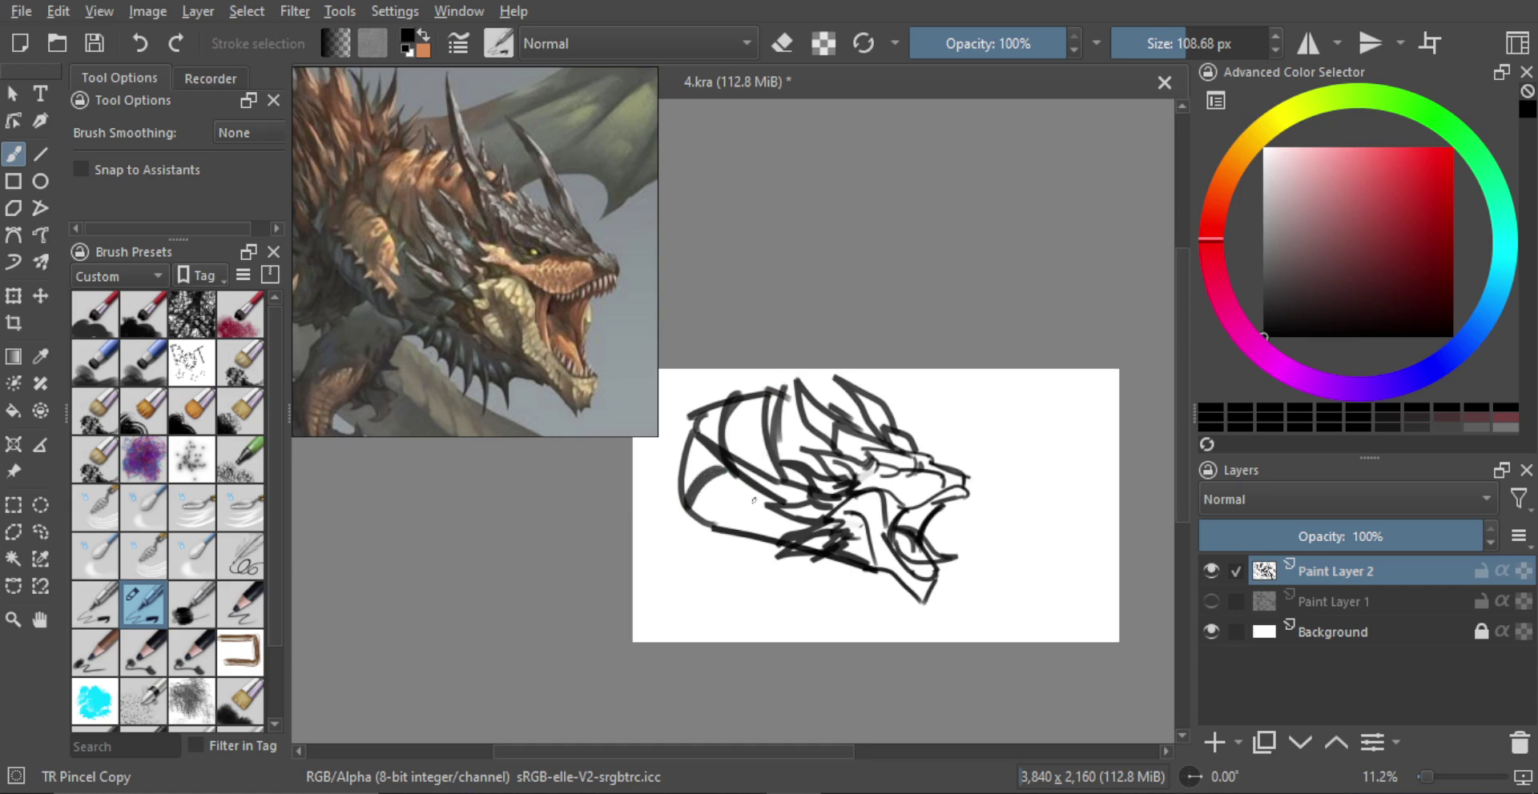
{"action": "mouse_move", "coordinate": [724, 524]}
{"action": "left_mouse_down"}
{"action": "mouse_move", "coordinate": [754, 490]}
{"action": "mouse_move", "coordinate": [778, 502]}
{"action": "left_mouse_up"}
Step: Add an outer contour around the neck and sketch a ribbed, scalloped fin beneath it
{"action": "mouse_move", "coordinate": [676, 468]}
{"action": "left_mouse_down"}
{"action": "mouse_move", "coordinate": [684, 548]}
{"action": "mouse_move", "coordinate": [798, 560]}
{"action": "mouse_move", "coordinate": [704, 553]}
{"action": "mouse_move", "coordinate": [740, 549]}
{"action": "left_mouse_up"}
{"action": "mouse_move", "coordinate": [682, 510]}
{"action": "left_mouse_down"}
{"action": "mouse_move", "coordinate": [692, 547]}
{"action": "mouse_move", "coordinate": [784, 547]}
{"action": "mouse_move", "coordinate": [761, 563]}
{"action": "mouse_move", "coordinate": [774, 623]}
{"action": "mouse_move", "coordinate": [824, 630]}
{"action": "mouse_move", "coordinate": [825, 608]}
{"action": "mouse_move", "coordinate": [880, 587]}
{"action": "left_mouse_up"}
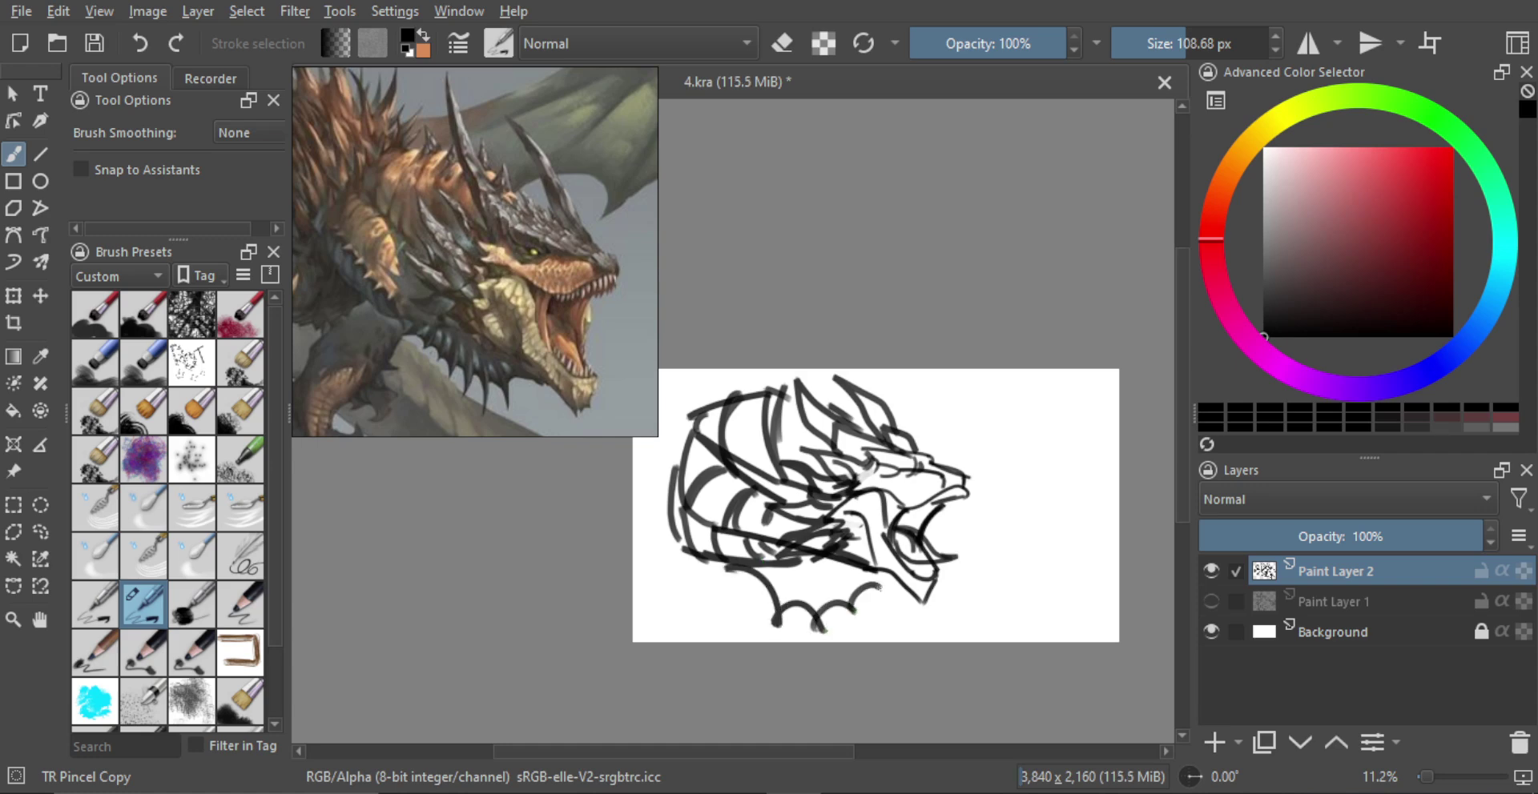
{"action": "mouse_move", "coordinate": [774, 567]}
{"action": "left_mouse_down"}
{"action": "mouse_move", "coordinate": [843, 598]}
{"action": "mouse_move", "coordinate": [879, 591]}
{"action": "left_mouse_up"}
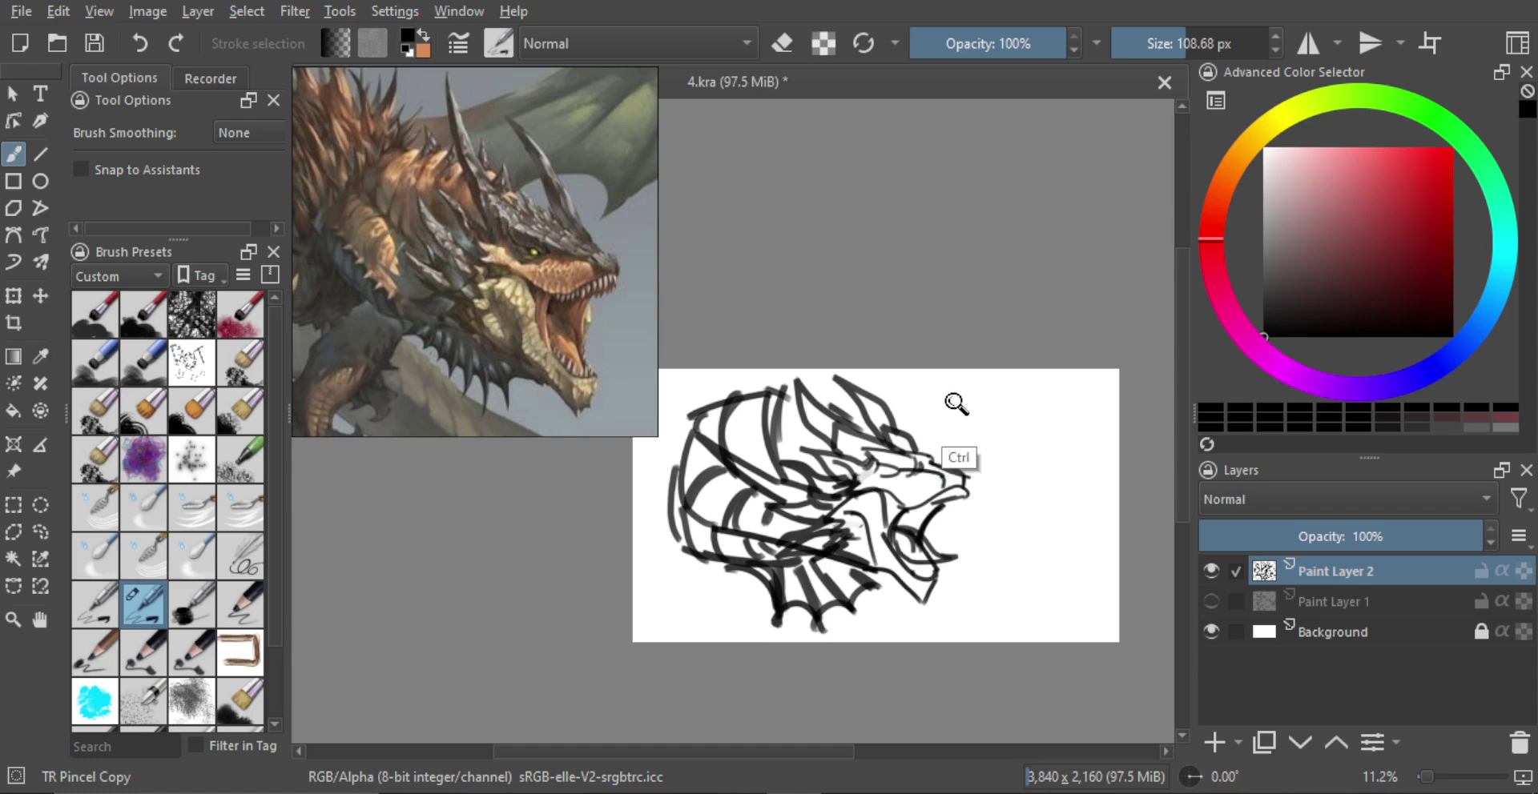
Step: Scale down the complete dragon sketch, center it on the canvas and apply the transform
{"action": "key", "text": "ctrl+t"}
{"action": "left_click_drag", "start_coordinate": [945, 412], "coordinate": [915, 437]}
{"action": "left_click_drag", "start_coordinate": [880, 498], "coordinate": [921, 472]}
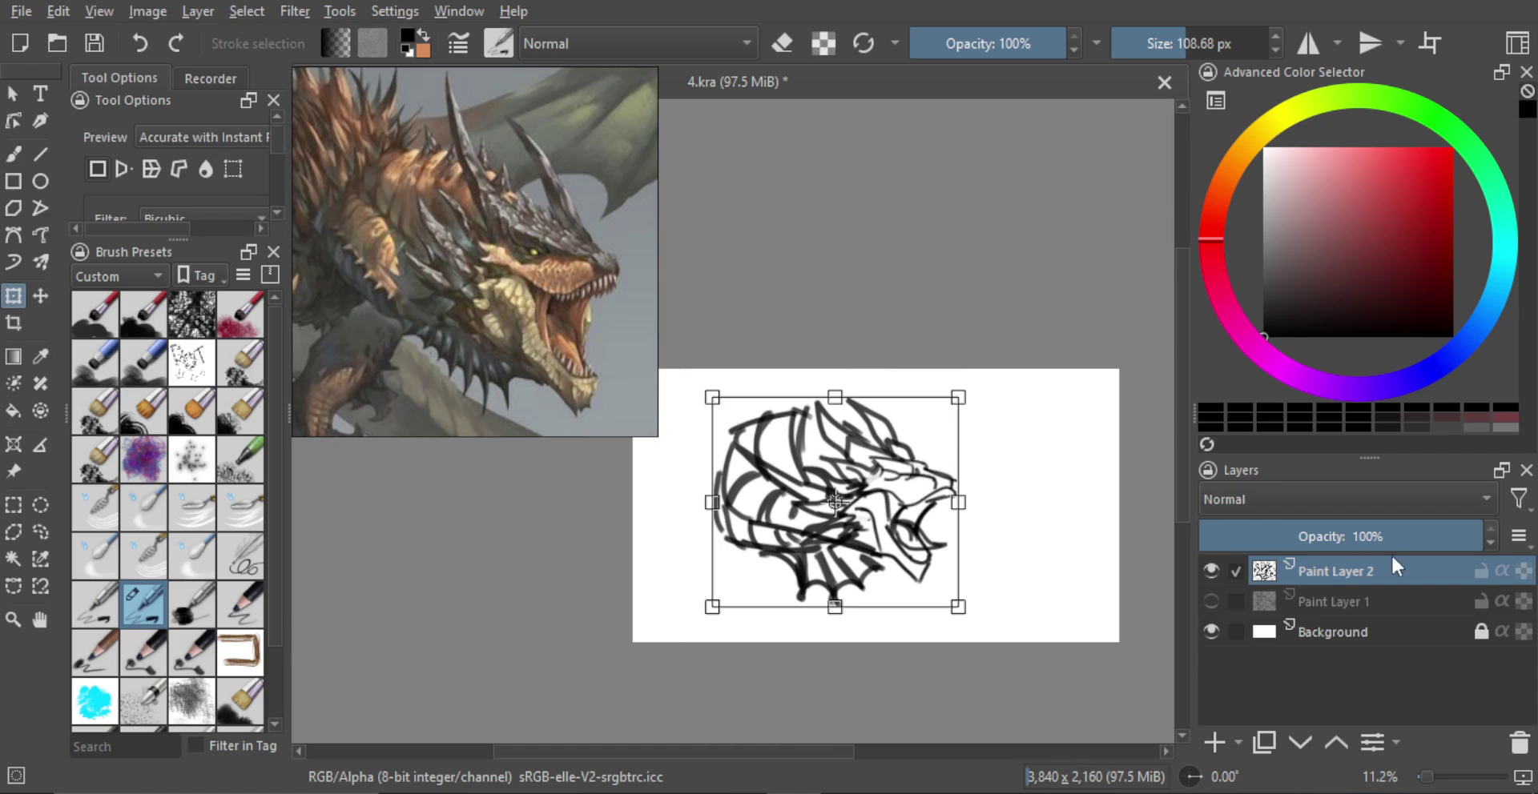
{"action": "key", "text": "Return"}
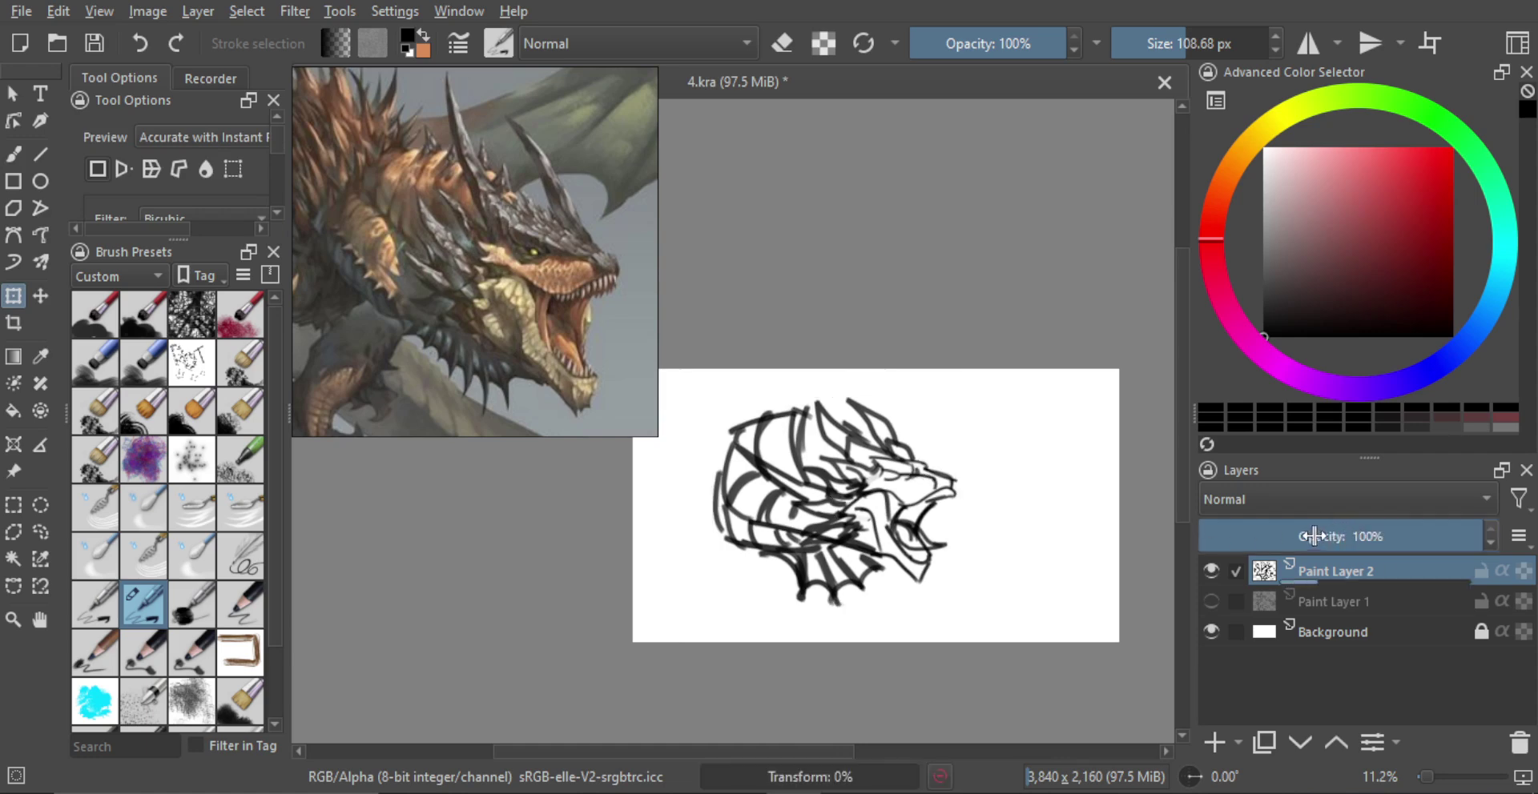
Step: Reduce the dragon sketch layer's opacity to 18% and add a new paint layer above it for inking
{"action": "mouse_move", "coordinate": [1328, 523]}
{"action": "left_mouse_down"}
{"action": "mouse_move", "coordinate": [1353, 533]}
{"action": "mouse_move", "coordinate": [1251, 536]}
{"action": "left_mouse_up"}
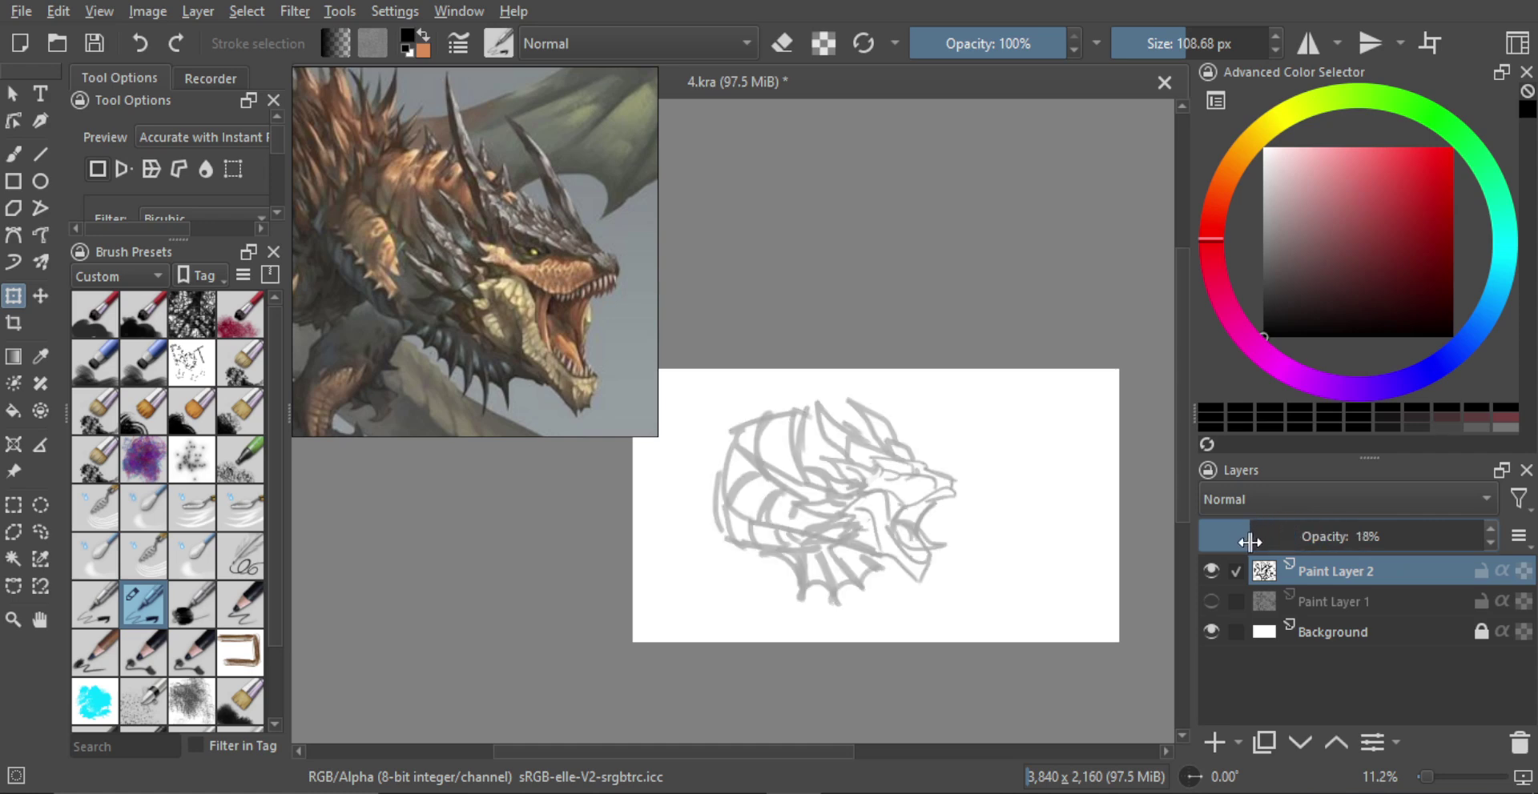
{"action": "left_click", "coordinate": [1215, 742]}
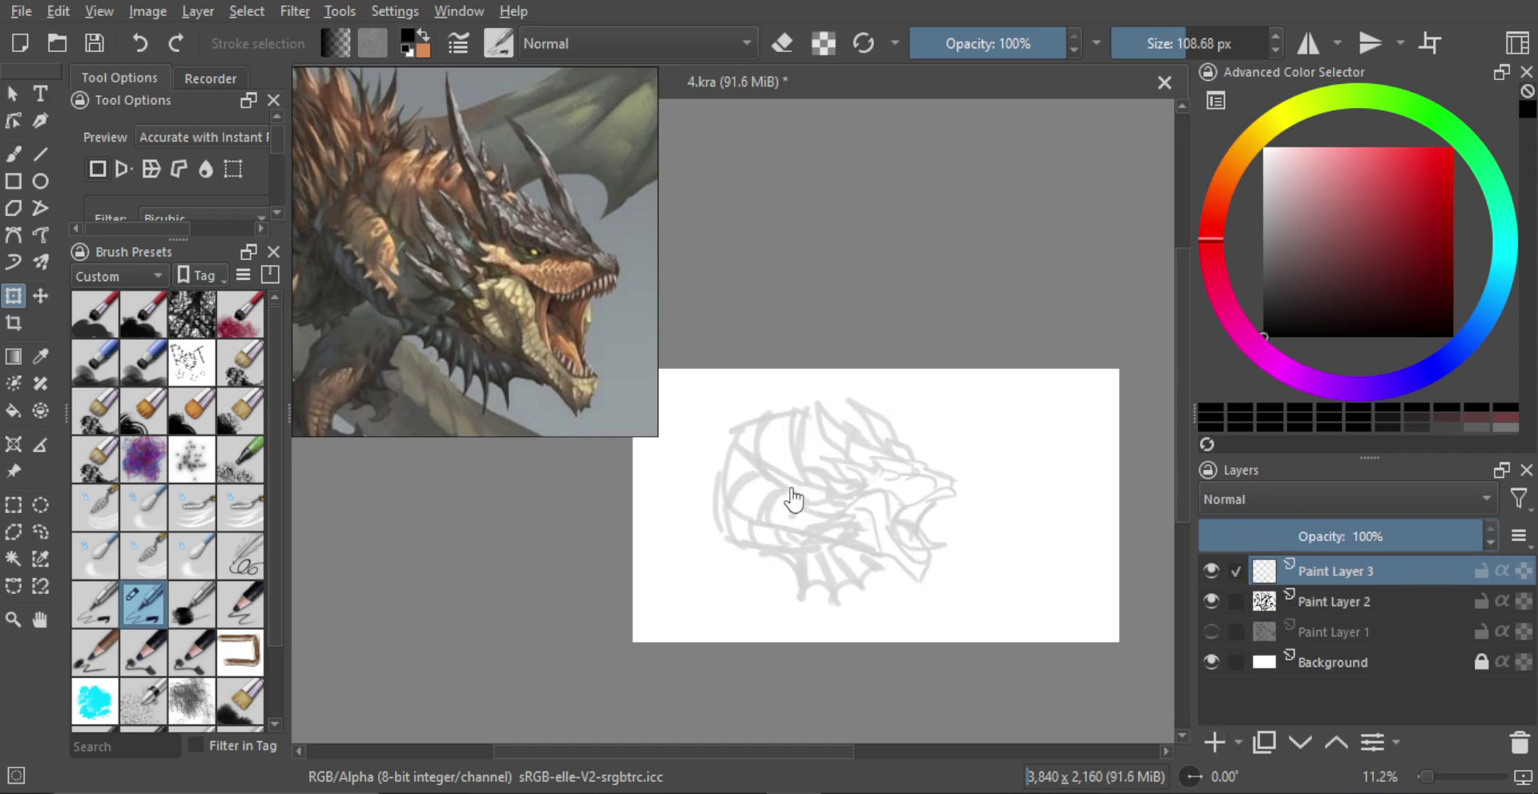
Step: Ink the jagged crest spikes along the top of the head and the brow horn behind them
{"action": "key", "text": "b"}
{"action": "scroll", "coordinate": [763, 505], "scroll_direction": "up", "scroll_amount": 1}
{"action": "left_click_drag", "start_coordinate": [748, 476], "coordinate": [718, 480]}
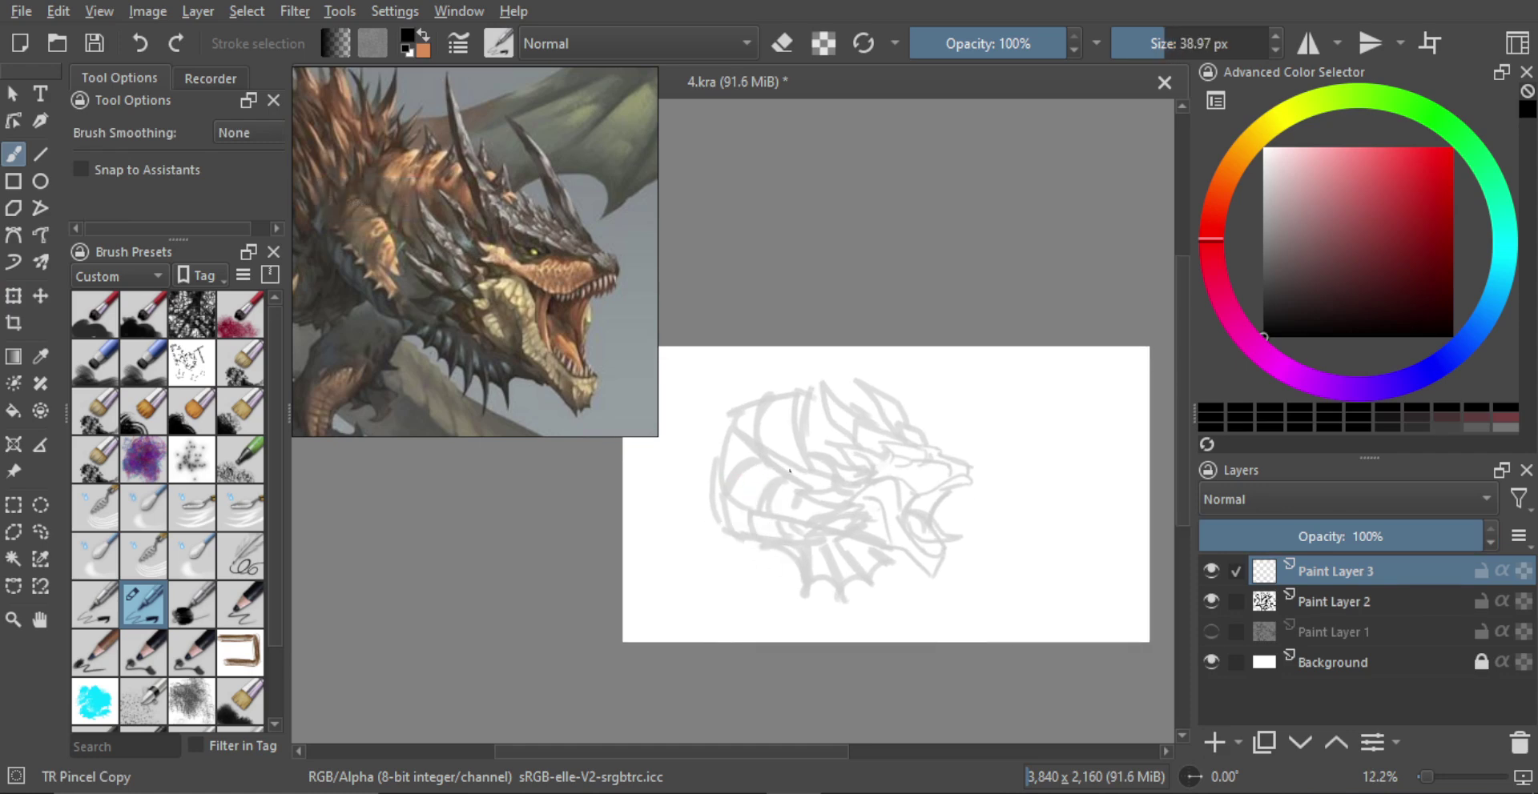
{"action": "scroll", "coordinate": [873, 433], "scroll_direction": "up", "scroll_amount": 4}
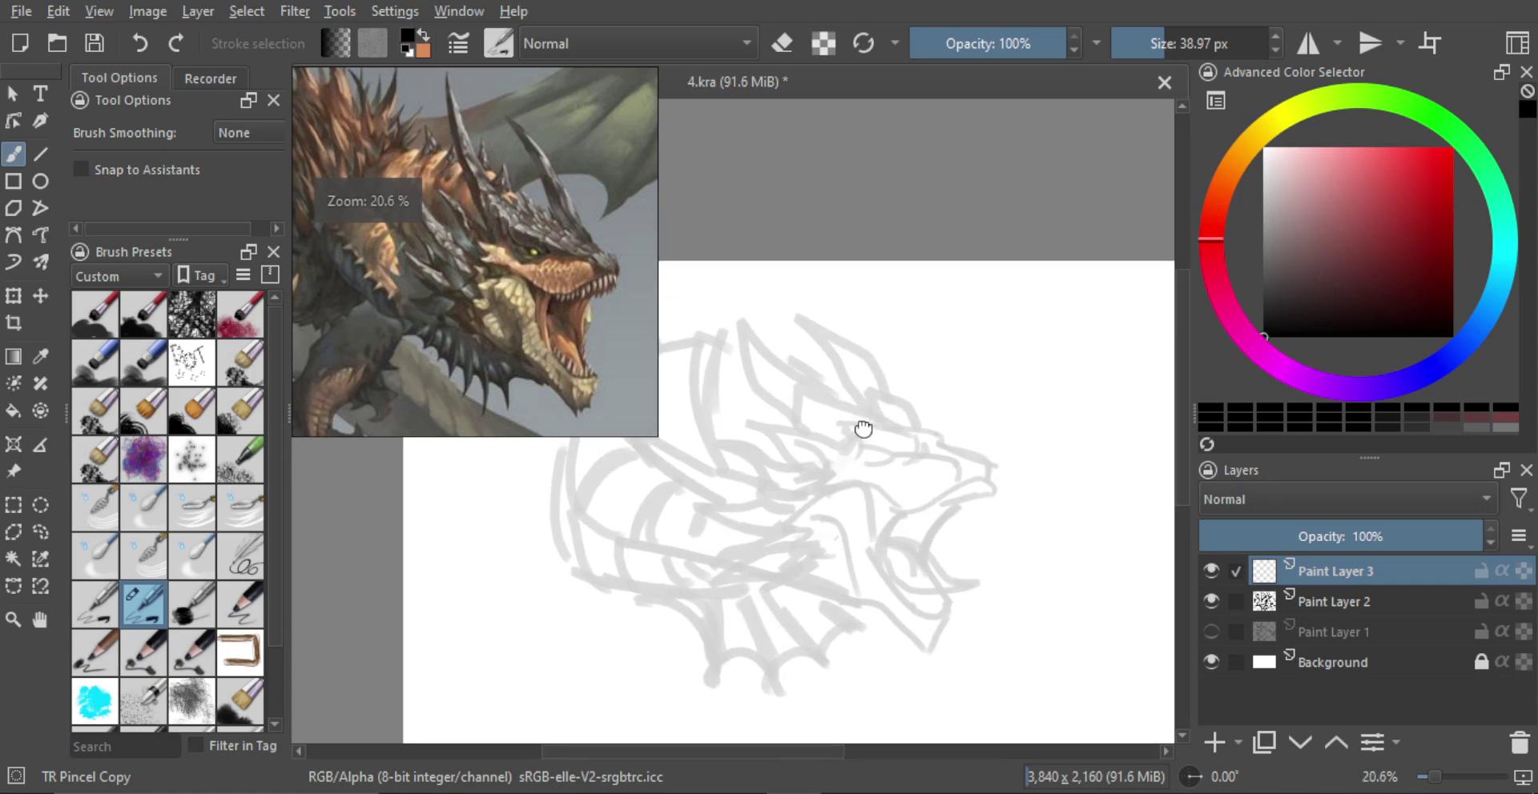
{"action": "mouse_move", "coordinate": [870, 466]}
{"action": "left_mouse_down"}
{"action": "mouse_move", "coordinate": [858, 486]}
{"action": "mouse_move", "coordinate": [863, 432]}
{"action": "mouse_move", "coordinate": [809, 442]}
{"action": "mouse_move", "coordinate": [796, 405]}
{"action": "mouse_move", "coordinate": [871, 446]}
{"action": "mouse_move", "coordinate": [859, 410]}
{"action": "mouse_move", "coordinate": [978, 487]}
{"action": "left_mouse_up"}
Step: Ink the row of armor plates below the crest and the snout tip with its nostril
{"action": "key", "text": "bracketleft"}
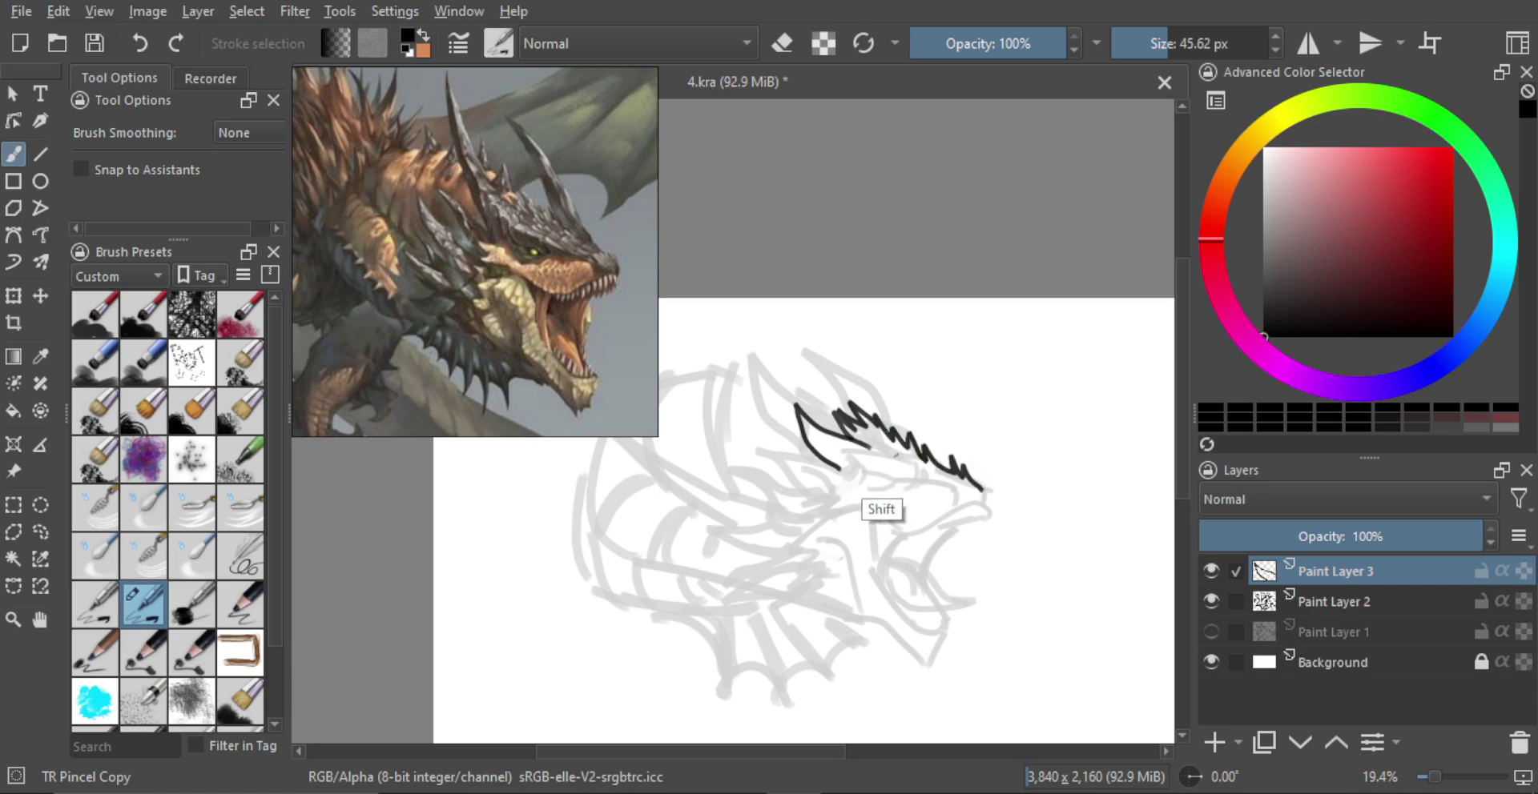
{"action": "mouse_move", "coordinate": [861, 447]}
{"action": "left_mouse_down"}
{"action": "mouse_move", "coordinate": [831, 439]}
{"action": "mouse_move", "coordinate": [840, 473]}
{"action": "mouse_move", "coordinate": [867, 481]}
{"action": "left_mouse_up"}
{"action": "mouse_move", "coordinate": [854, 476]}
{"action": "left_mouse_down"}
{"action": "mouse_move", "coordinate": [859, 451]}
{"action": "mouse_move", "coordinate": [866, 481]}
{"action": "left_mouse_up"}
{"action": "key", "text": "ctrl+z"}
{"action": "key", "text": "ctrl+z"}
{"action": "mouse_move", "coordinate": [867, 480]}
{"action": "left_mouse_down"}
{"action": "mouse_move", "coordinate": [845, 451]}
{"action": "mouse_move", "coordinate": [894, 455]}
{"action": "mouse_move", "coordinate": [841, 476]}
{"action": "mouse_move", "coordinate": [918, 466]}
{"action": "mouse_move", "coordinate": [901, 462]}
{"action": "mouse_move", "coordinate": [954, 484]}
{"action": "mouse_move", "coordinate": [914, 483]}
{"action": "mouse_move", "coordinate": [976, 485]}
{"action": "mouse_move", "coordinate": [956, 505]}
{"action": "mouse_move", "coordinate": [985, 509]}
{"action": "left_mouse_up"}
{"action": "key", "text": "ctrl+z"}
{"action": "key", "text": "ctrl+z"}
{"action": "key", "text": "e"}
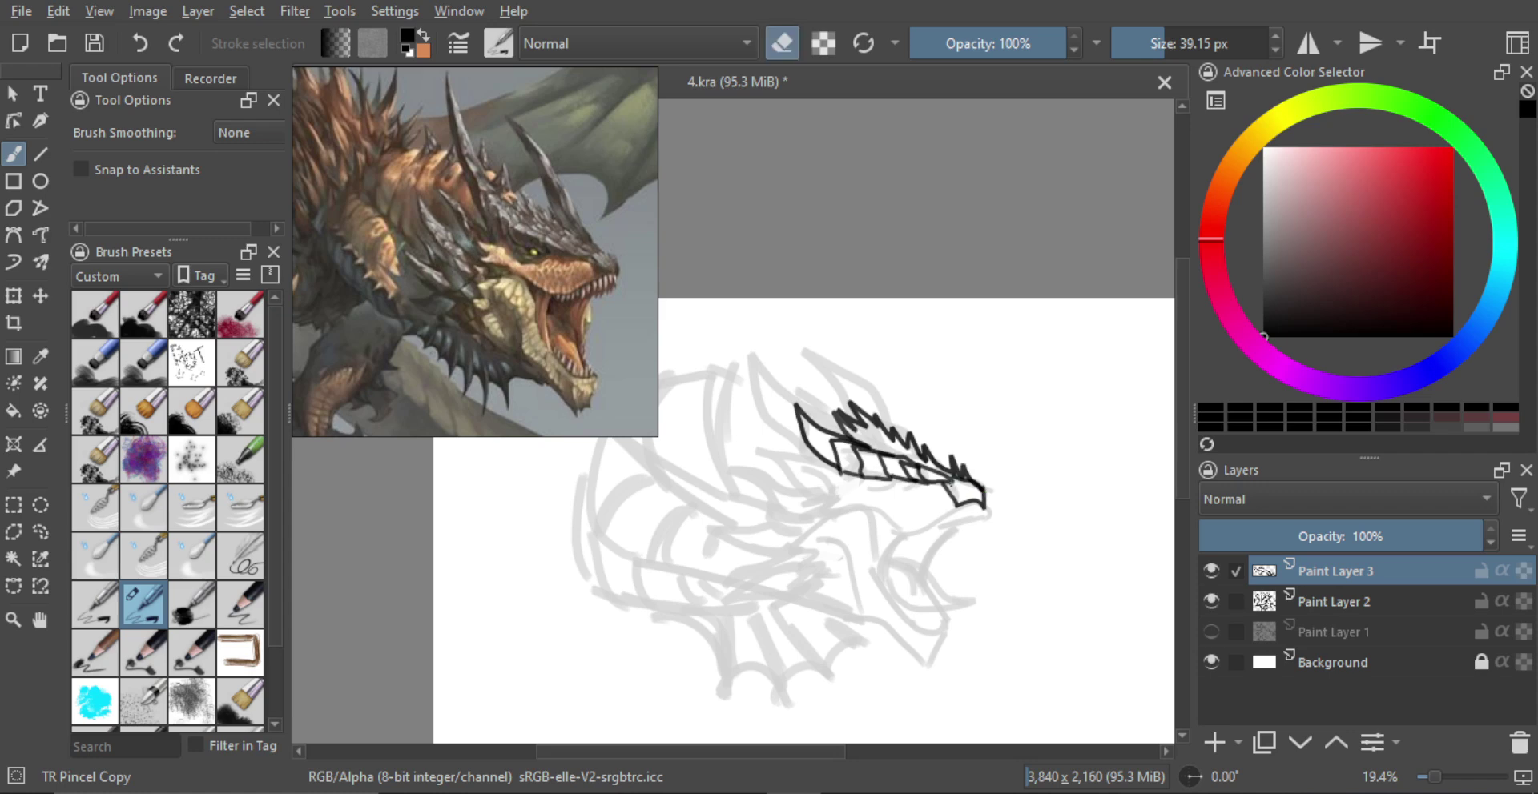
{"action": "key", "text": "e"}
{"action": "left_click_drag", "start_coordinate": [945, 514], "coordinate": [937, 523], "text": "shift"}
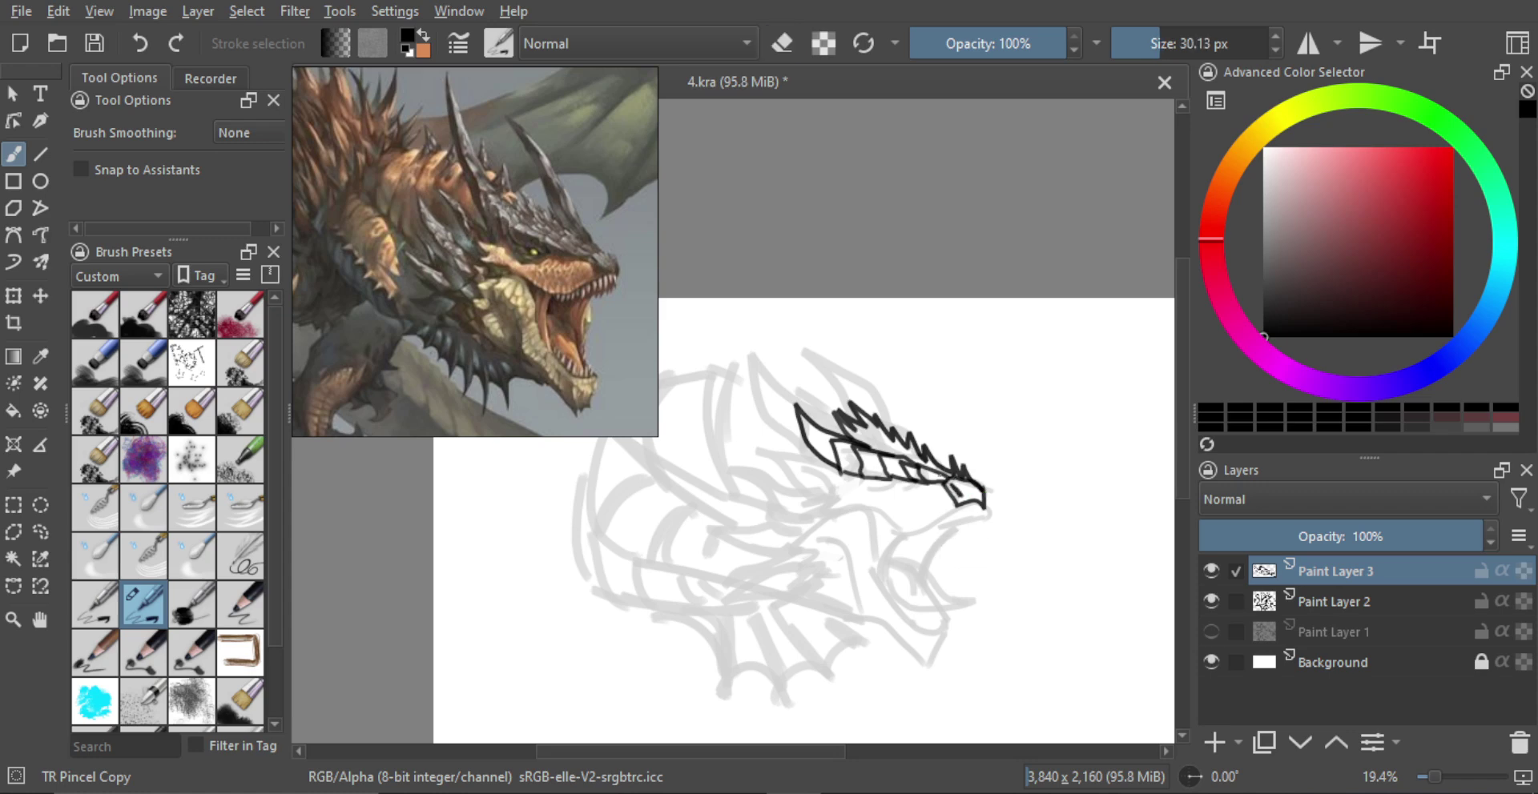
Step: Erase part of the brow plates' lower edge and redraw it with a jagged point above the eye
{"action": "scroll", "coordinate": [881, 477], "scroll_direction": "up", "scroll_amount": 2}
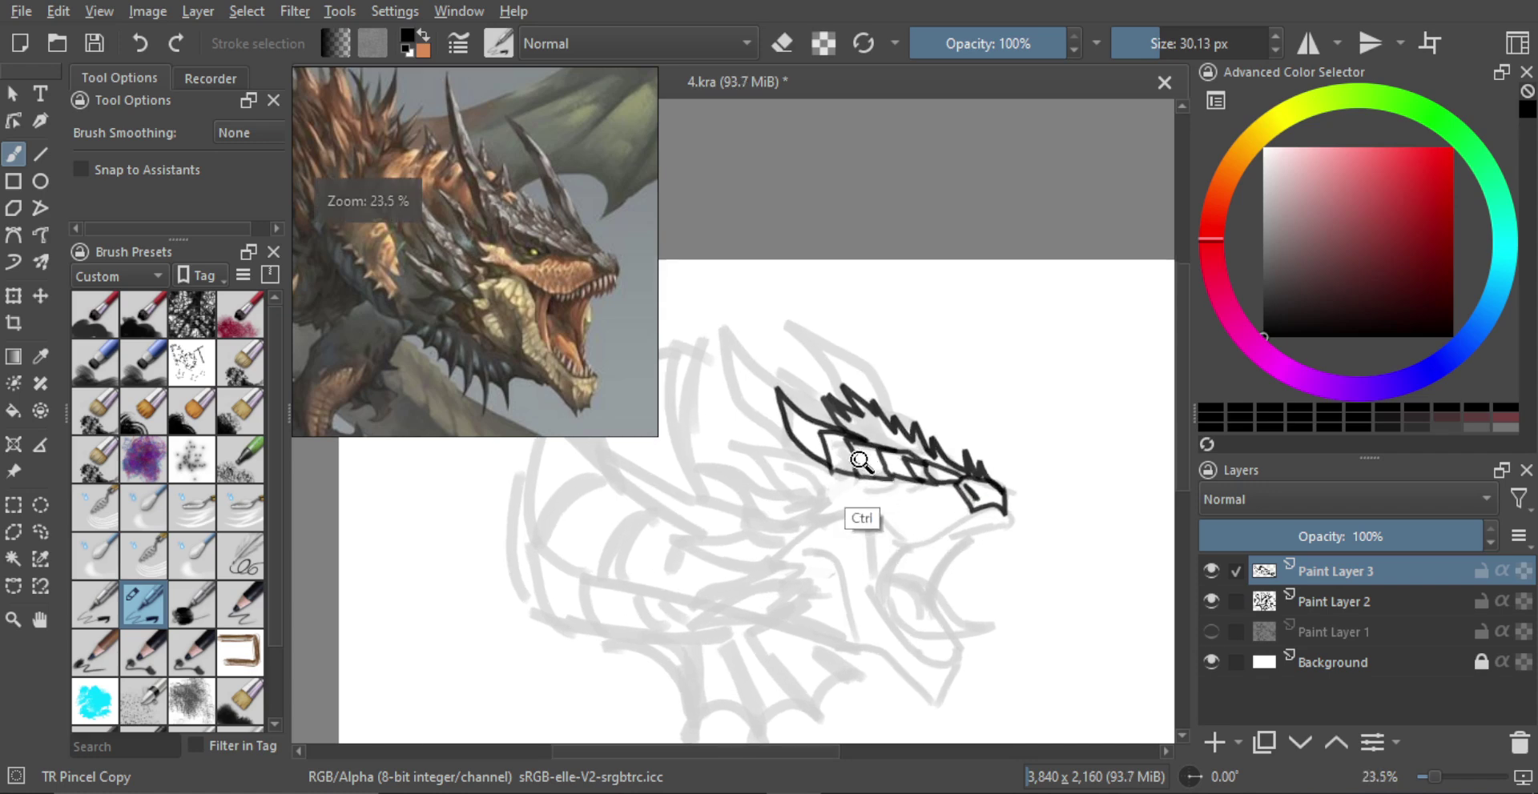
{"action": "scroll", "coordinate": [859, 461], "scroll_direction": "up", "scroll_amount": 1}
{"action": "left_click_drag", "start_coordinate": [853, 476], "coordinate": [856, 478], "text": "shift"}
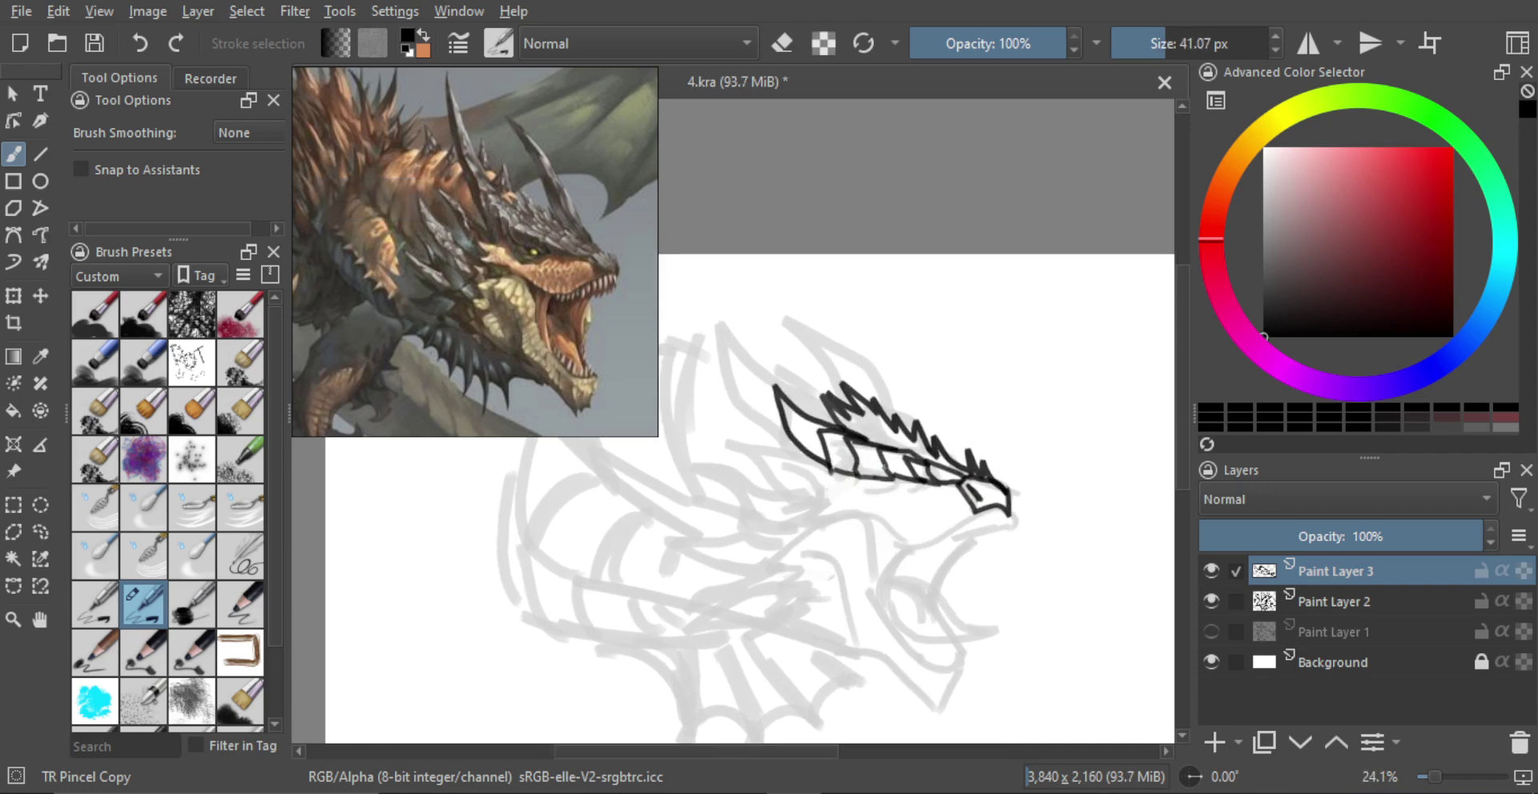
{"action": "key", "text": "]"}
{"action": "key", "text": "]"}
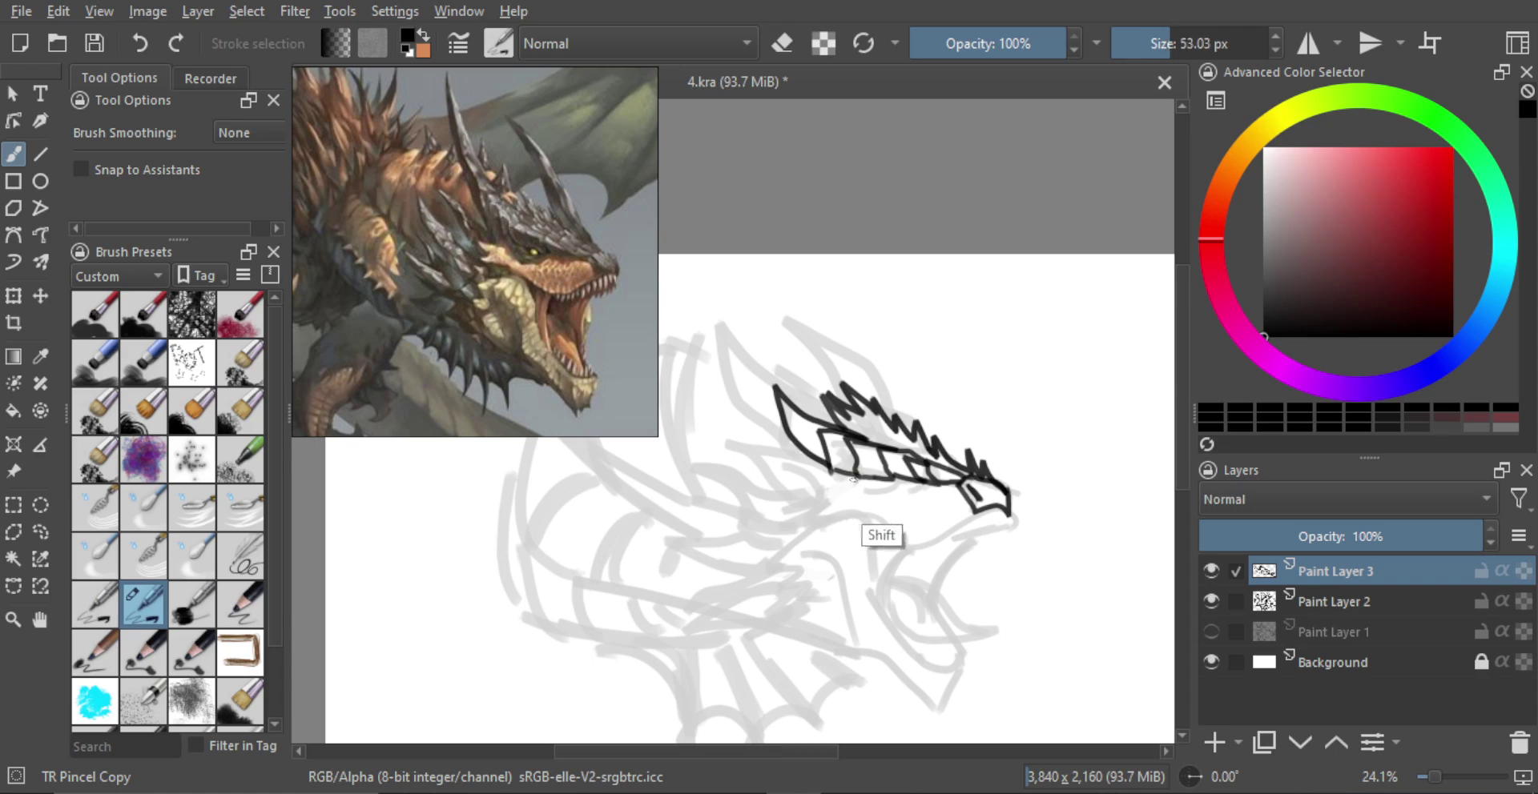
{"action": "key", "text": "e"}
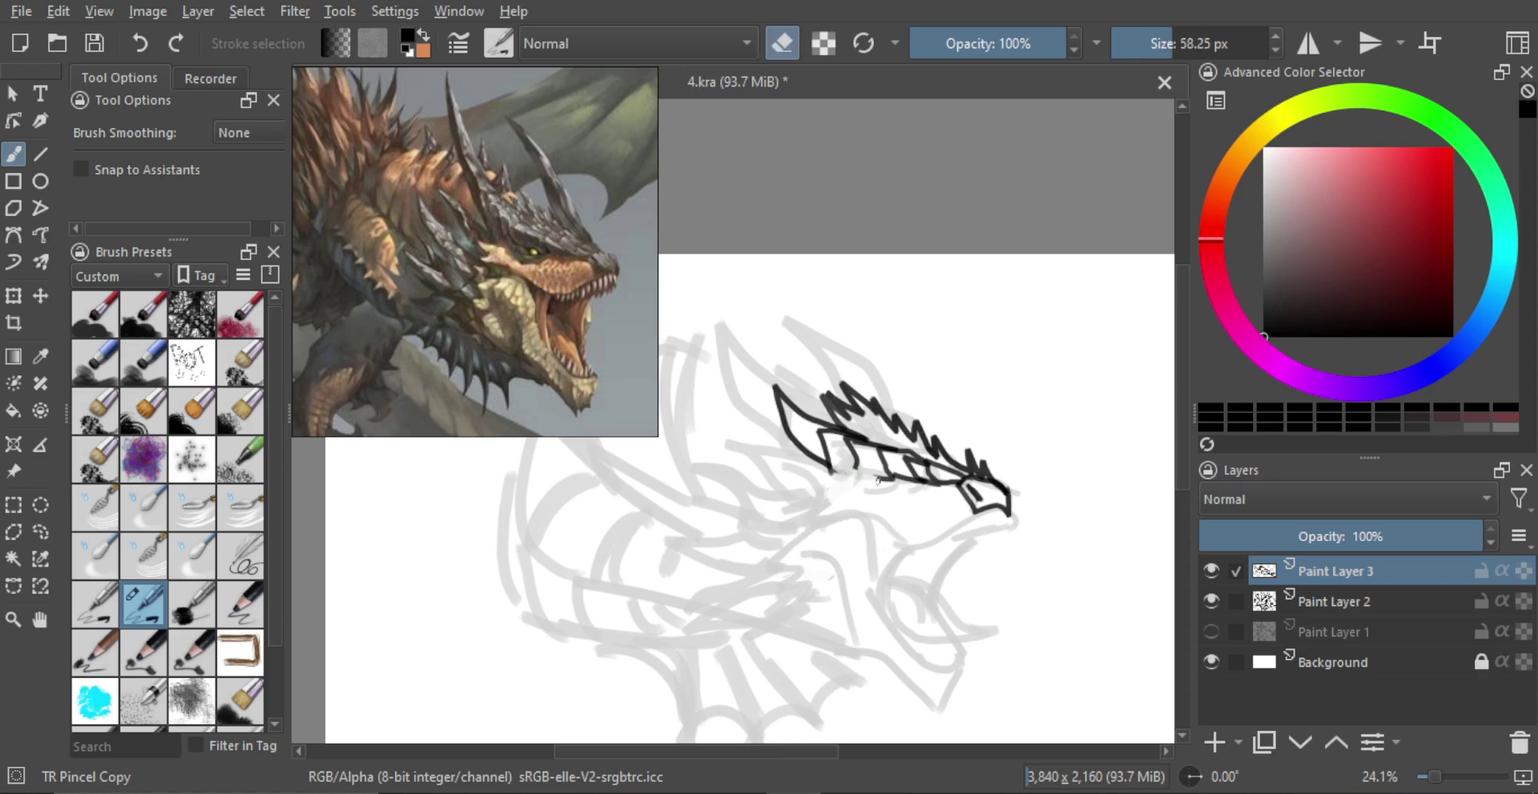
{"action": "left_click_drag", "start_coordinate": [878, 482], "coordinate": [880, 475]}
{"action": "key", "text": "e"}
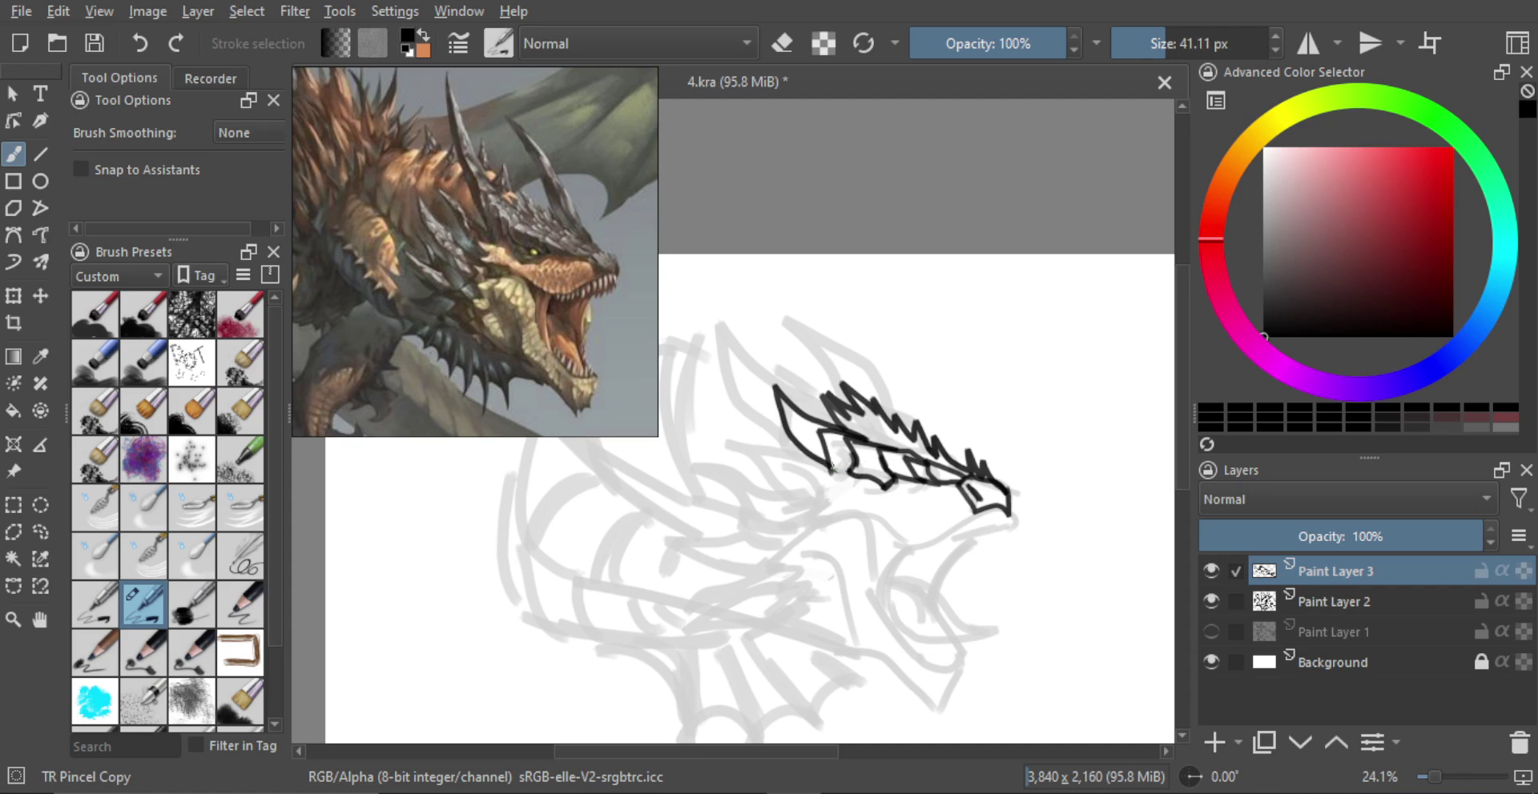
Step: Clean up the horn's lower edge and ink the small eye beneath the brow plates
{"action": "key", "text": "e"}
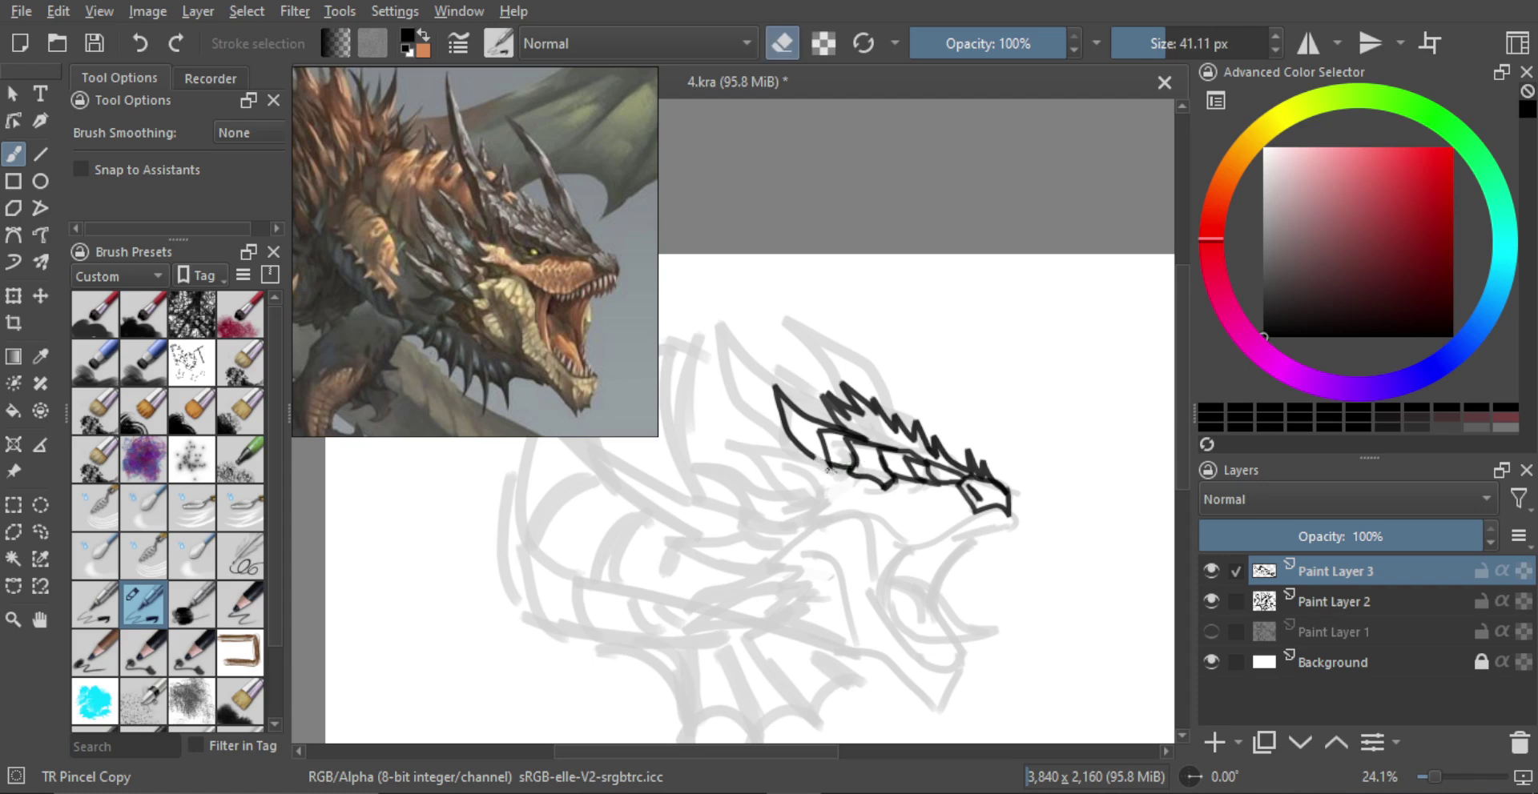
{"action": "mouse_move", "coordinate": [841, 459]}
{"action": "left_mouse_down"}
{"action": "mouse_move", "coordinate": [831, 470]}
{"action": "mouse_move", "coordinate": [858, 485]}
{"action": "mouse_move", "coordinate": [881, 450]}
{"action": "mouse_move", "coordinate": [855, 474]}
{"action": "left_mouse_up"}
{"action": "key", "text": "e"}
{"action": "key", "text": "e"}
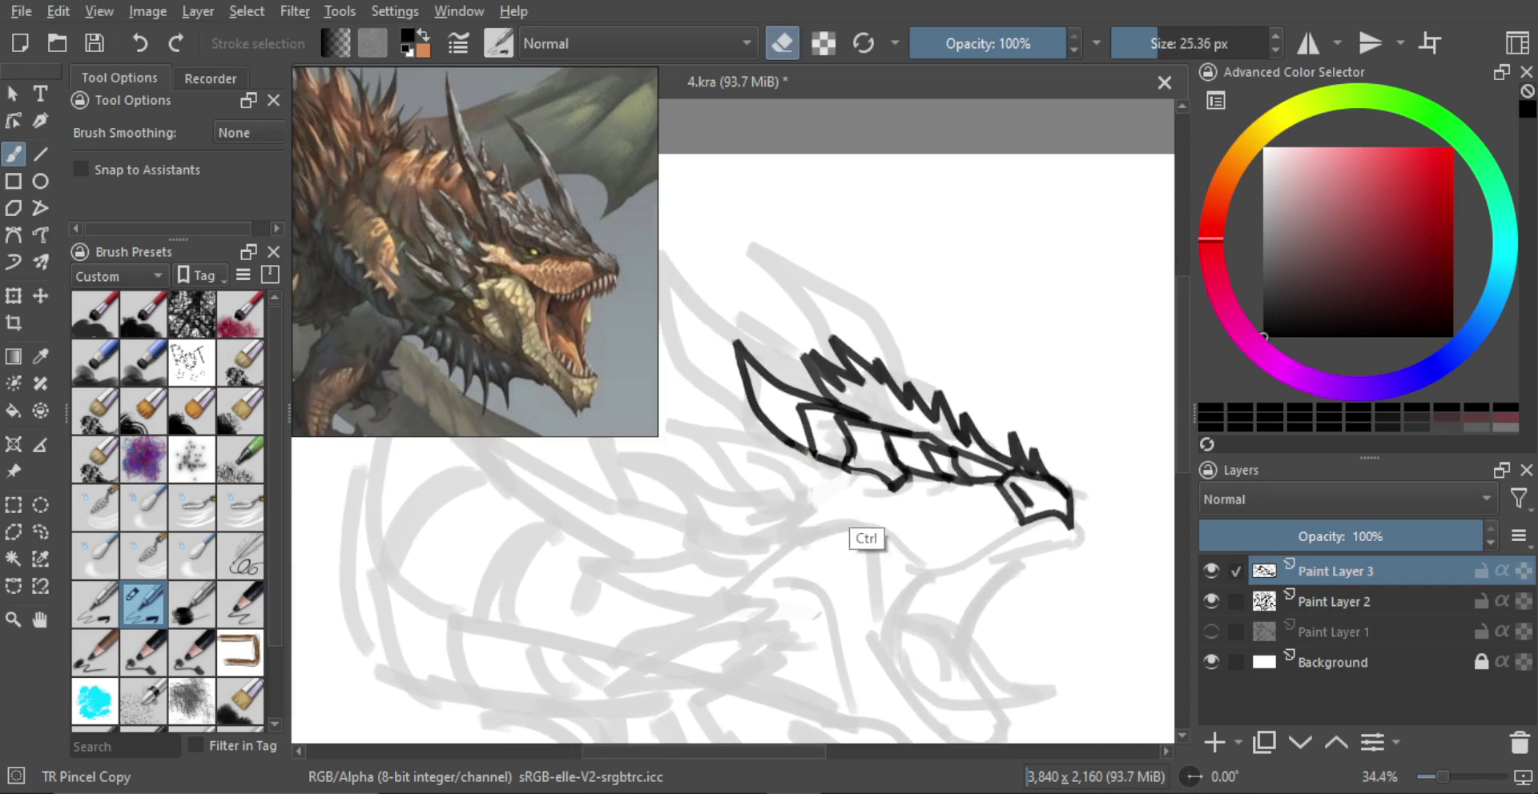
{"action": "key", "text": "e"}
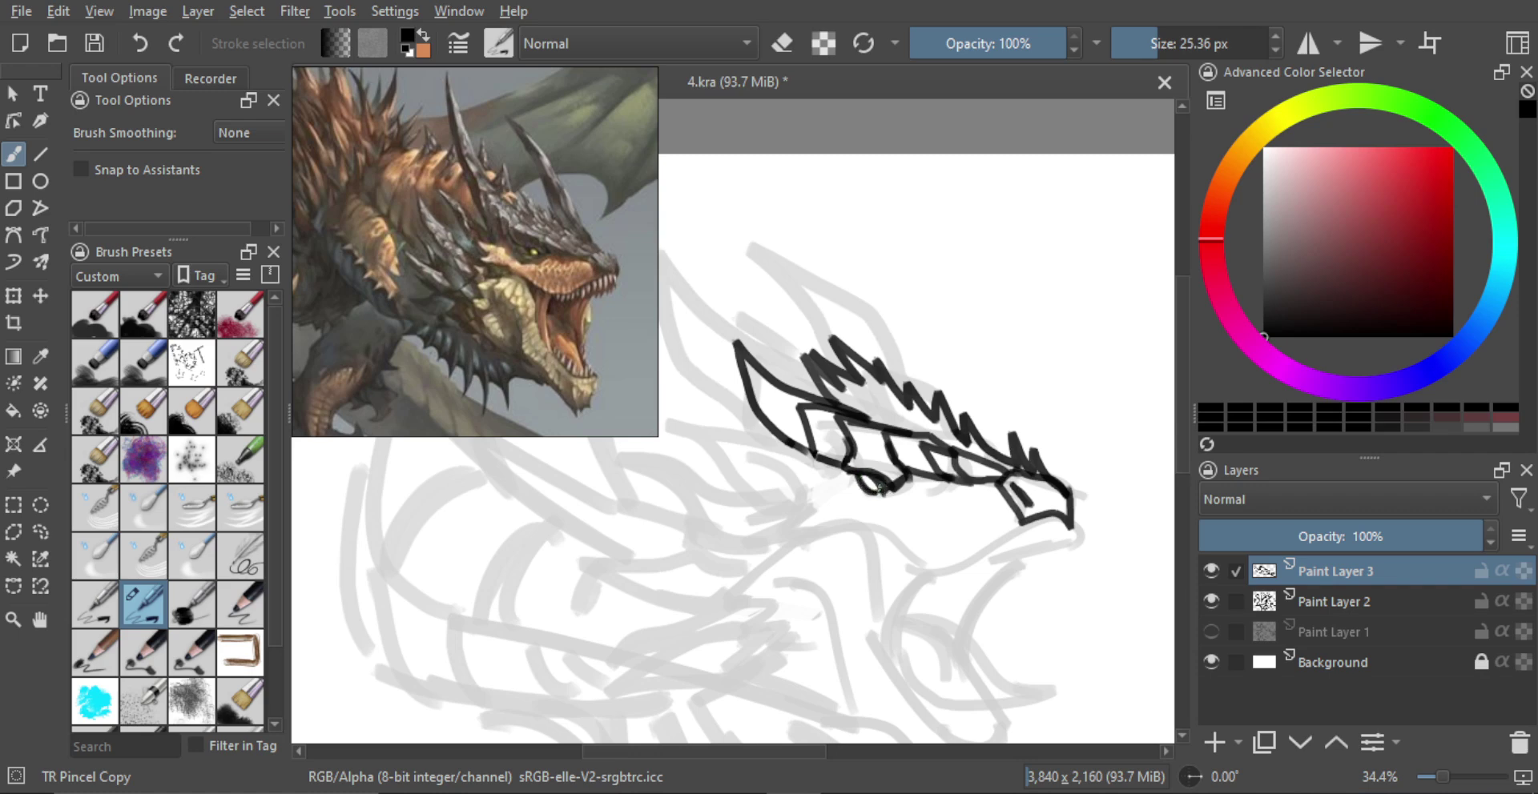
{"action": "key", "text": "ctrl+z"}
{"action": "key", "text": "ctrl+z"}
Step: Ink a short line running back from the eye and start hatching the skin below it
{"action": "mouse_move", "coordinate": [883, 490]}
{"action": "left_mouse_down"}
{"action": "mouse_move", "coordinate": [852, 474]}
{"action": "mouse_move", "coordinate": [882, 503]}
{"action": "mouse_move", "coordinate": [819, 510]}
{"action": "mouse_move", "coordinate": [906, 487]}
{"action": "mouse_move", "coordinate": [855, 525]}
{"action": "mouse_move", "coordinate": [900, 487]}
{"action": "mouse_move", "coordinate": [911, 500]}
{"action": "mouse_move", "coordinate": [883, 528]}
{"action": "mouse_move", "coordinate": [913, 482]}
{"action": "mouse_move", "coordinate": [876, 528]}
{"action": "left_mouse_up"}
{"action": "key", "text": "bracketright"}
{"action": "key", "text": "e"}
{"action": "key", "text": "e"}
{"action": "key", "text": "bracketleft"}
{"action": "key", "text": "e"}
{"action": "key", "text": "e"}
{"action": "key", "text": "e"}
{"action": "key", "text": "e"}
{"action": "key", "text": "e"}
Step: Extend the hatching below the eye toward the snout, cutting highlights into it with the eraser
{"action": "mouse_move", "coordinate": [877, 525]}
{"action": "left_mouse_down"}
{"action": "mouse_move", "coordinate": [894, 503]}
{"action": "mouse_move", "coordinate": [856, 525]}
{"action": "mouse_move", "coordinate": [885, 491]}
{"action": "mouse_move", "coordinate": [852, 522]}
{"action": "mouse_move", "coordinate": [918, 486]}
{"action": "mouse_move", "coordinate": [895, 527]}
{"action": "left_mouse_up"}
{"action": "key", "text": "e"}
{"action": "key", "text": "e"}
{"action": "key", "text": "e"}
{"action": "key", "text": "e"}
{"action": "key", "text": "e"}
{"action": "left_click_drag", "start_coordinate": [932, 482], "coordinate": [907, 524]}
{"action": "key", "text": "e"}
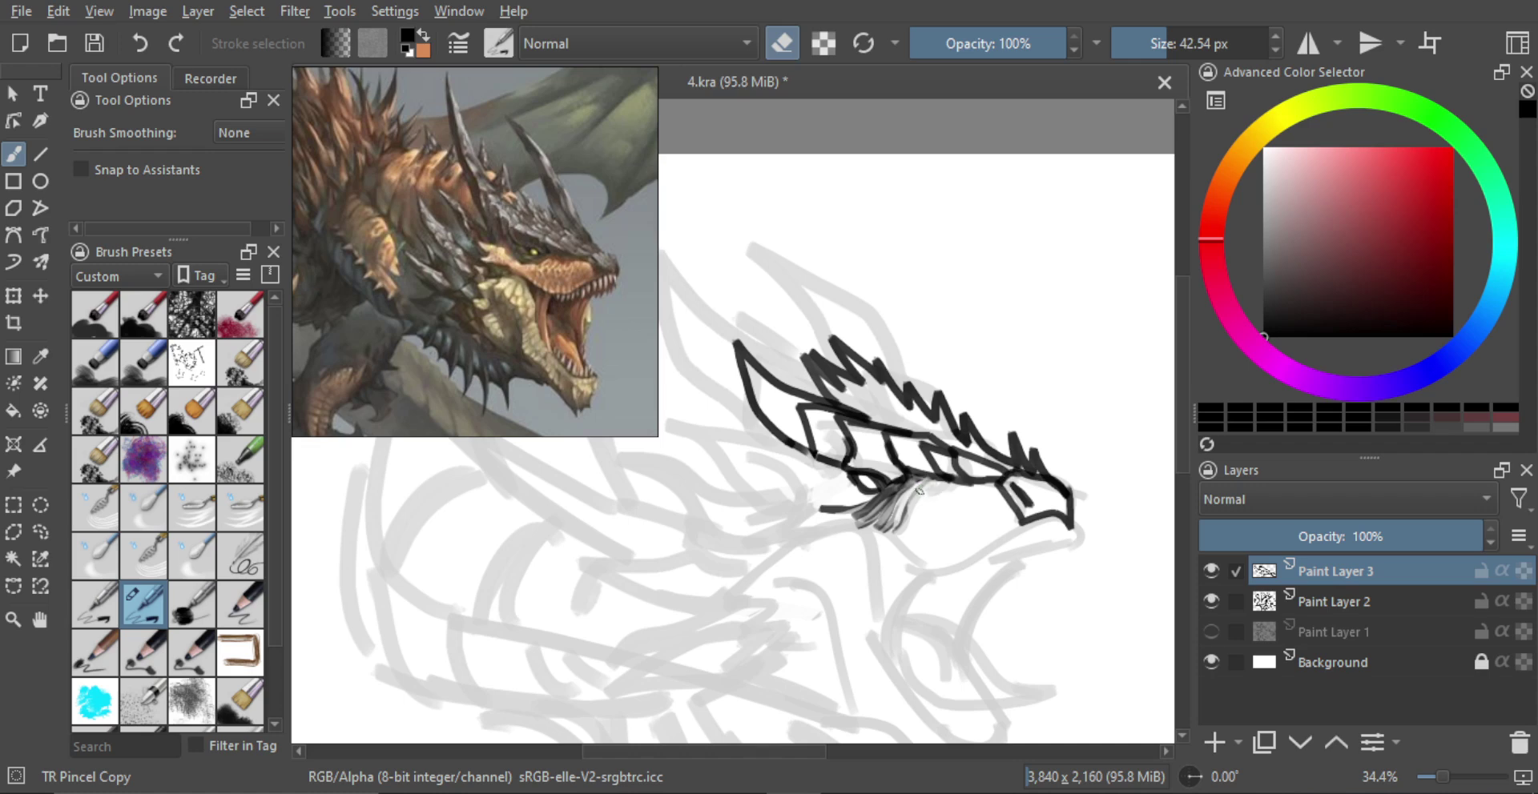
{"action": "key", "text": "e"}
{"action": "mouse_move", "coordinate": [887, 469]}
{"action": "left_mouse_down"}
{"action": "mouse_move", "coordinate": [921, 519]}
{"action": "mouse_move", "coordinate": [934, 471]}
{"action": "mouse_move", "coordinate": [912, 503]}
{"action": "mouse_move", "coordinate": [916, 486]}
{"action": "mouse_move", "coordinate": [898, 495]}
{"action": "left_mouse_up"}
{"action": "key", "text": "ctrl+z"}
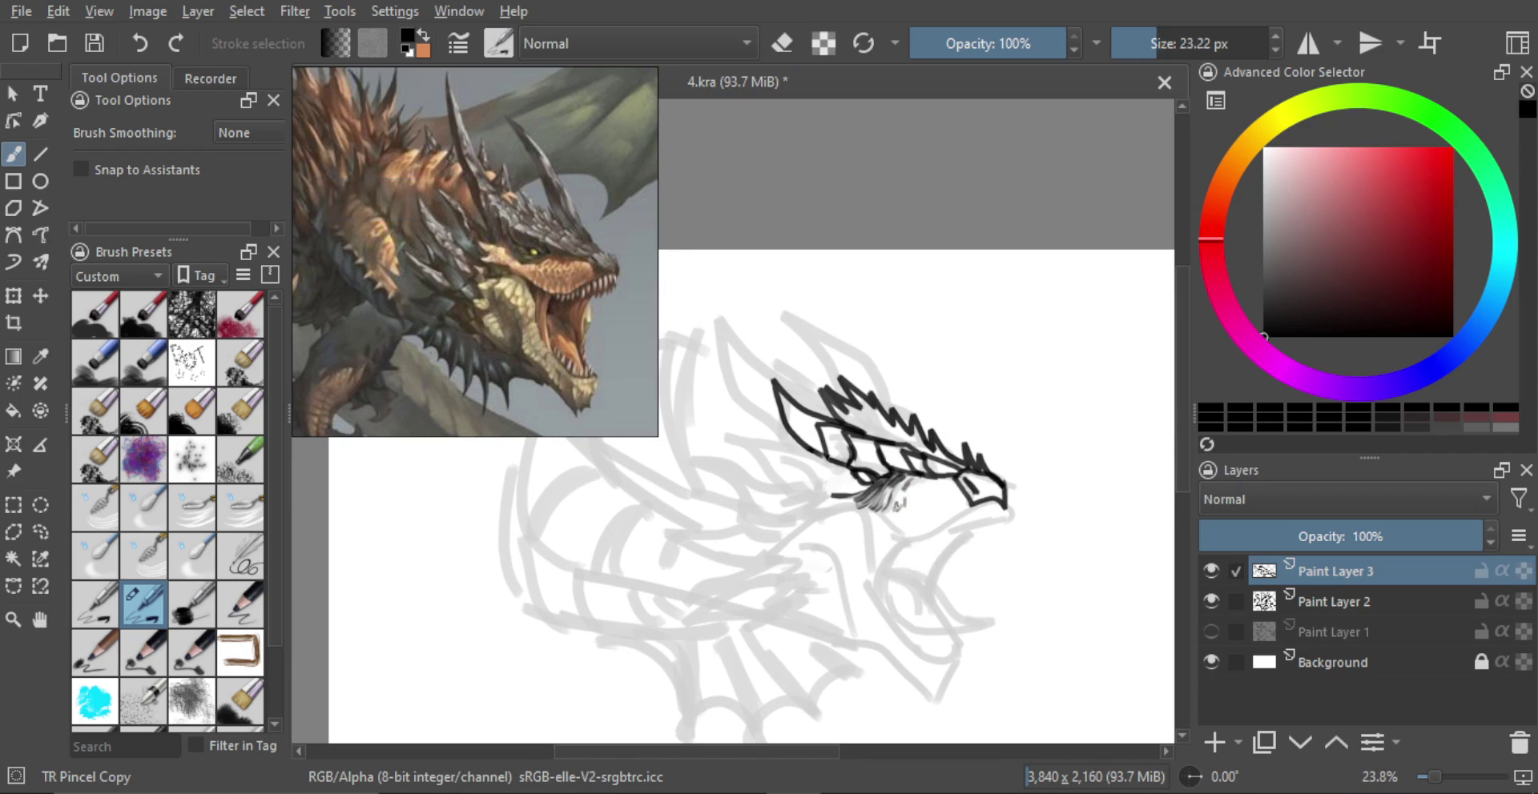
Step: Add short texture marks across the upper jaw and ink the curved lip line from the cheek to the snout
{"action": "left_click_drag", "start_coordinate": [917, 486], "coordinate": [910, 495]}
{"action": "mouse_move", "coordinate": [919, 491]}
{"action": "left_mouse_down"}
{"action": "mouse_move", "coordinate": [909, 521]}
{"action": "mouse_move", "coordinate": [953, 503]}
{"action": "left_mouse_up"}
{"action": "mouse_move", "coordinate": [837, 501]}
{"action": "left_mouse_down"}
{"action": "mouse_move", "coordinate": [806, 507]}
{"action": "mouse_move", "coordinate": [843, 497]}
{"action": "mouse_move", "coordinate": [896, 537]}
{"action": "mouse_move", "coordinate": [867, 525]}
{"action": "mouse_move", "coordinate": [887, 533]}
{"action": "mouse_move", "coordinate": [984, 503]}
{"action": "left_mouse_up"}
{"action": "key", "text": "ctrl+z"}
{"action": "key", "text": "ctrl+z"}
{"action": "key", "text": "ctrl+z"}
{"action": "left_click_drag", "start_coordinate": [906, 537], "coordinate": [1004, 508]}
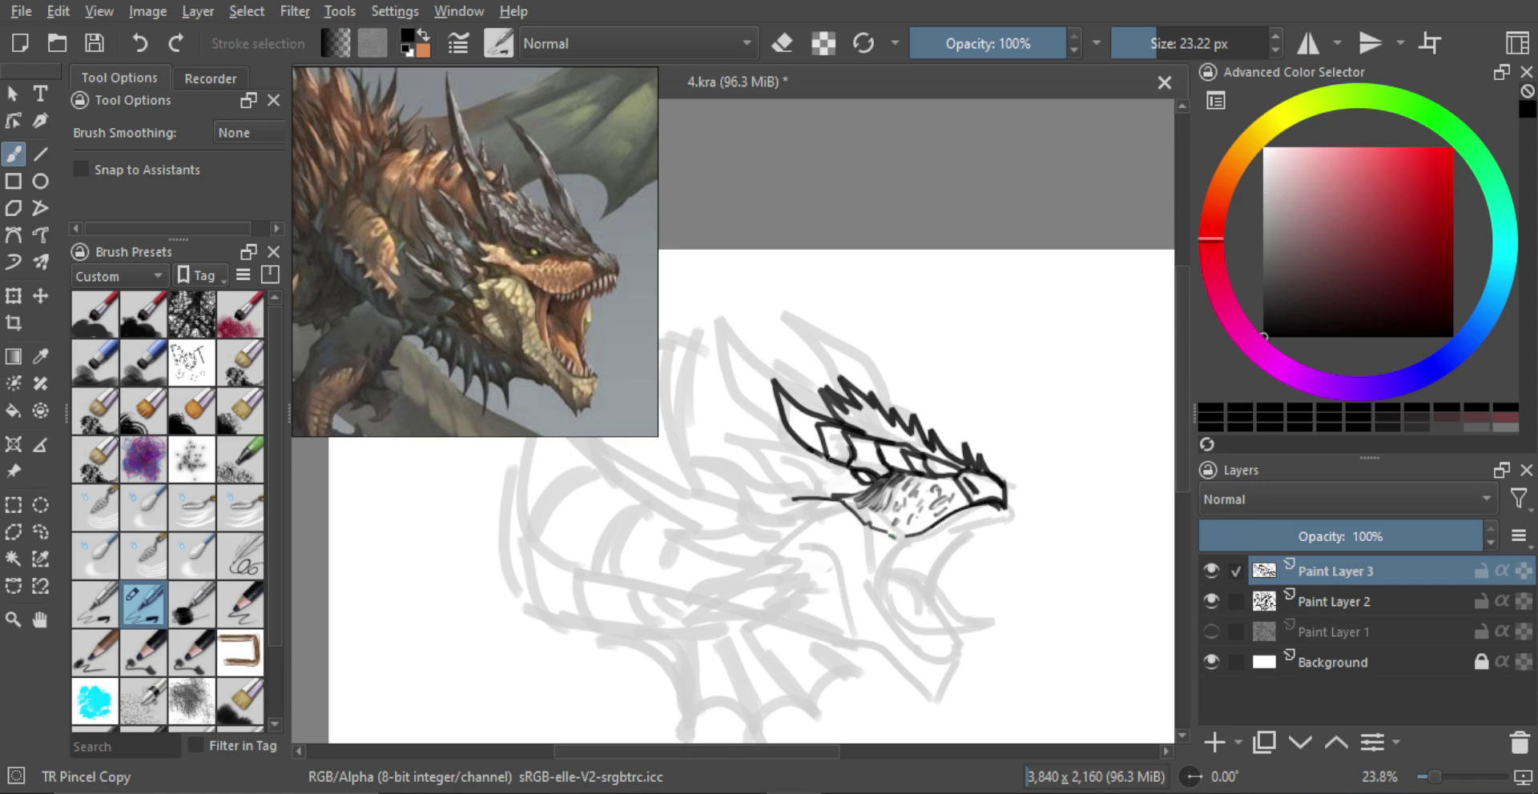
Step: Ink the upper row of teeth with long front fangs and a line down the back of the open mouth
{"action": "mouse_move", "coordinate": [895, 536]}
{"action": "left_mouse_down"}
{"action": "mouse_move", "coordinate": [903, 551]}
{"action": "mouse_move", "coordinate": [929, 546]}
{"action": "left_mouse_up"}
{"action": "left_click_drag", "start_coordinate": [938, 518], "coordinate": [945, 534]}
{"action": "mouse_move", "coordinate": [953, 517]}
{"action": "left_mouse_down"}
{"action": "mouse_move", "coordinate": [953, 558]}
{"action": "mouse_move", "coordinate": [970, 521]}
{"action": "left_mouse_up"}
{"action": "left_click_drag", "start_coordinate": [982, 504], "coordinate": [992, 563]}
{"action": "key", "text": "ctrl+z"}
{"action": "mouse_move", "coordinate": [1004, 510]}
{"action": "left_mouse_down"}
{"action": "mouse_move", "coordinate": [979, 554]}
{"action": "mouse_move", "coordinate": [955, 520]}
{"action": "mouse_move", "coordinate": [990, 516]}
{"action": "mouse_move", "coordinate": [857, 528]}
{"action": "mouse_move", "coordinate": [868, 609]}
{"action": "left_mouse_up"}
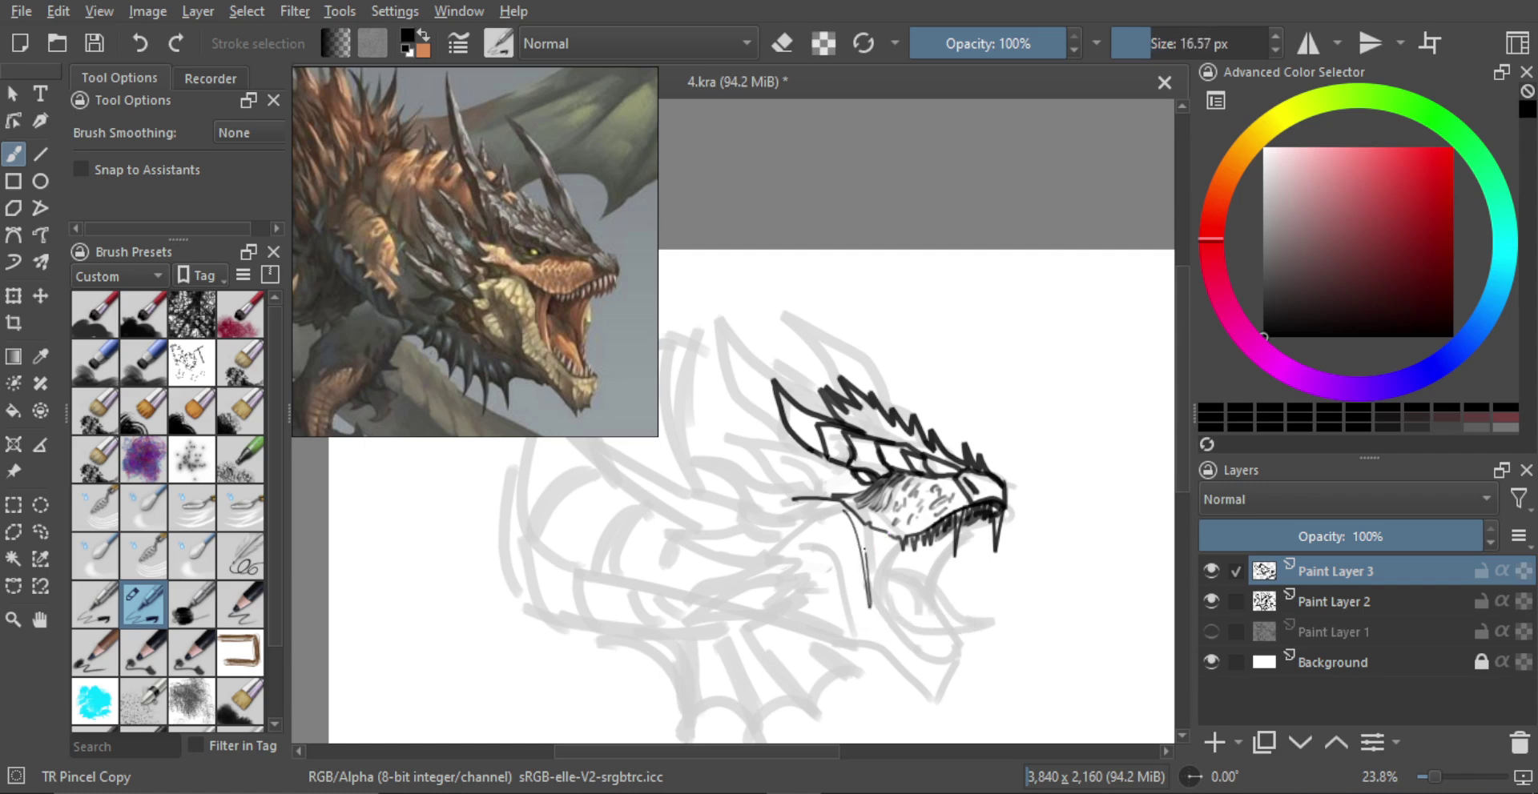
Step: Ink tapering membrane strands at the corner of the open mouth and trim them with the eraser
{"action": "left_click_drag", "start_coordinate": [856, 520], "coordinate": [881, 613]}
{"action": "key", "text": "bracketright"}
{"action": "key", "text": "bracketright"}
{"action": "key", "text": "e"}
{"action": "left_click_drag", "start_coordinate": [868, 531], "coordinate": [881, 613]}
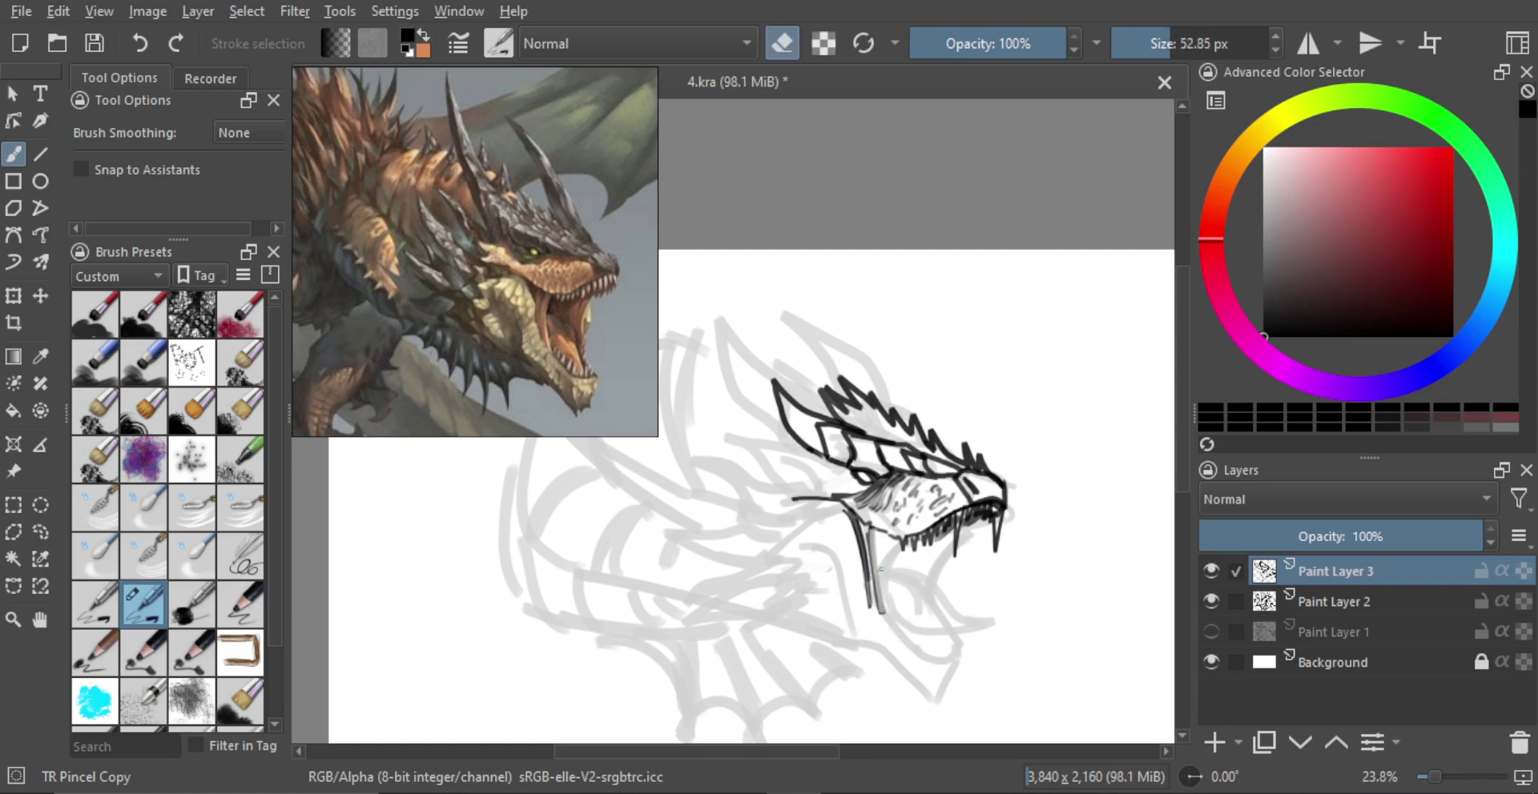
{"action": "left_click_drag", "start_coordinate": [877, 535], "coordinate": [884, 593]}
{"action": "key", "text": "e"}
{"action": "key", "text": "e"}
{"action": "key", "text": "e"}
{"action": "key", "text": "e"}
{"action": "key", "text": "e"}
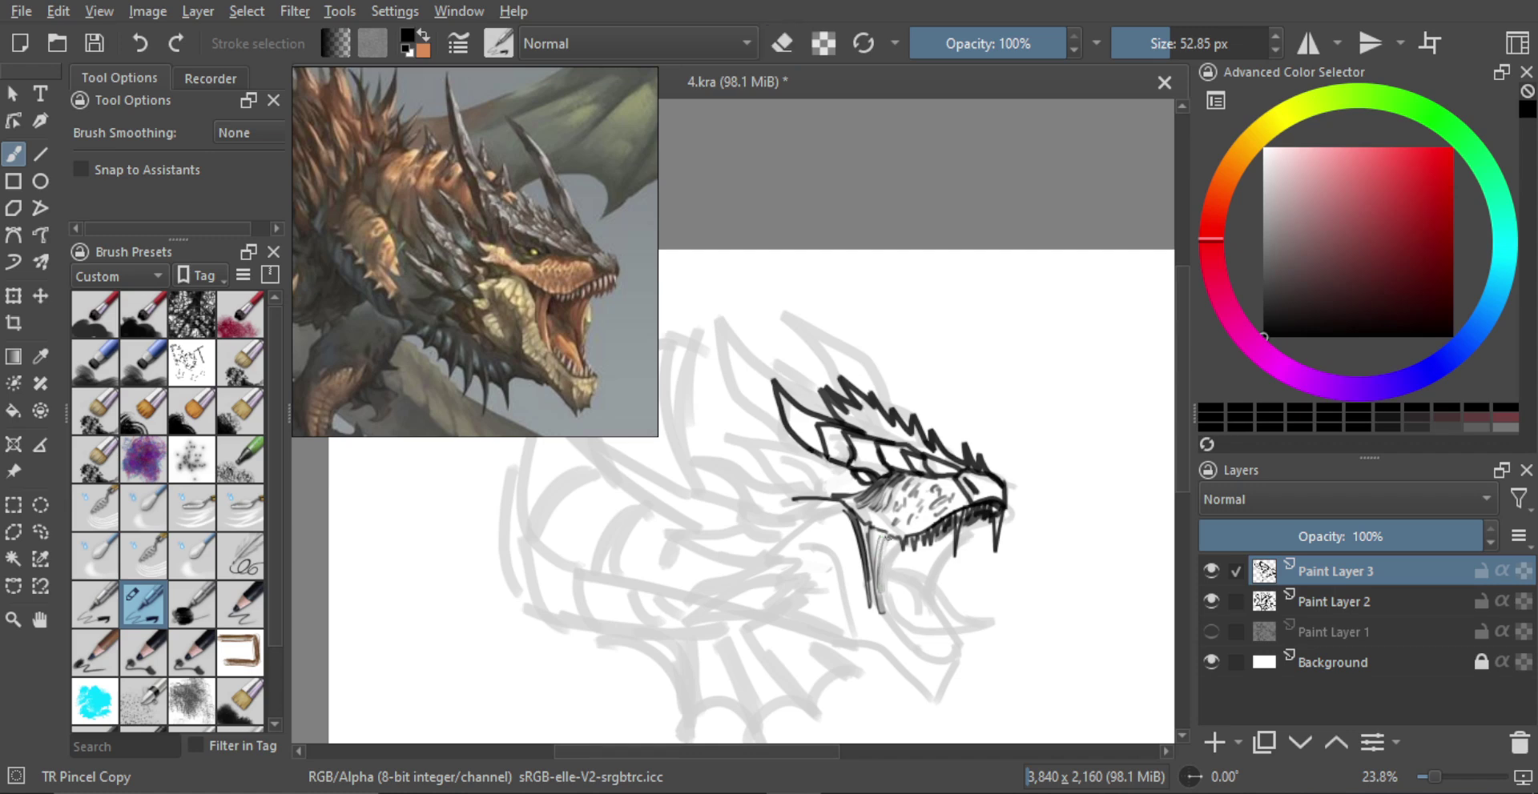
Step: Fill the mouth-corner membrane with thin strokes and clean up its back edge
{"action": "left_click_drag", "start_coordinate": [885, 535], "coordinate": [881, 607]}
{"action": "key", "text": "e"}
{"action": "left_click_drag", "start_coordinate": [889, 538], "coordinate": [883, 610]}
{"action": "key", "text": "e"}
{"action": "key", "text": "shift"}
{"action": "mouse_move", "coordinate": [897, 557]}
{"action": "left_mouse_down"}
{"action": "mouse_move", "coordinate": [865, 558]}
{"action": "mouse_move", "coordinate": [881, 612]}
{"action": "left_mouse_up"}
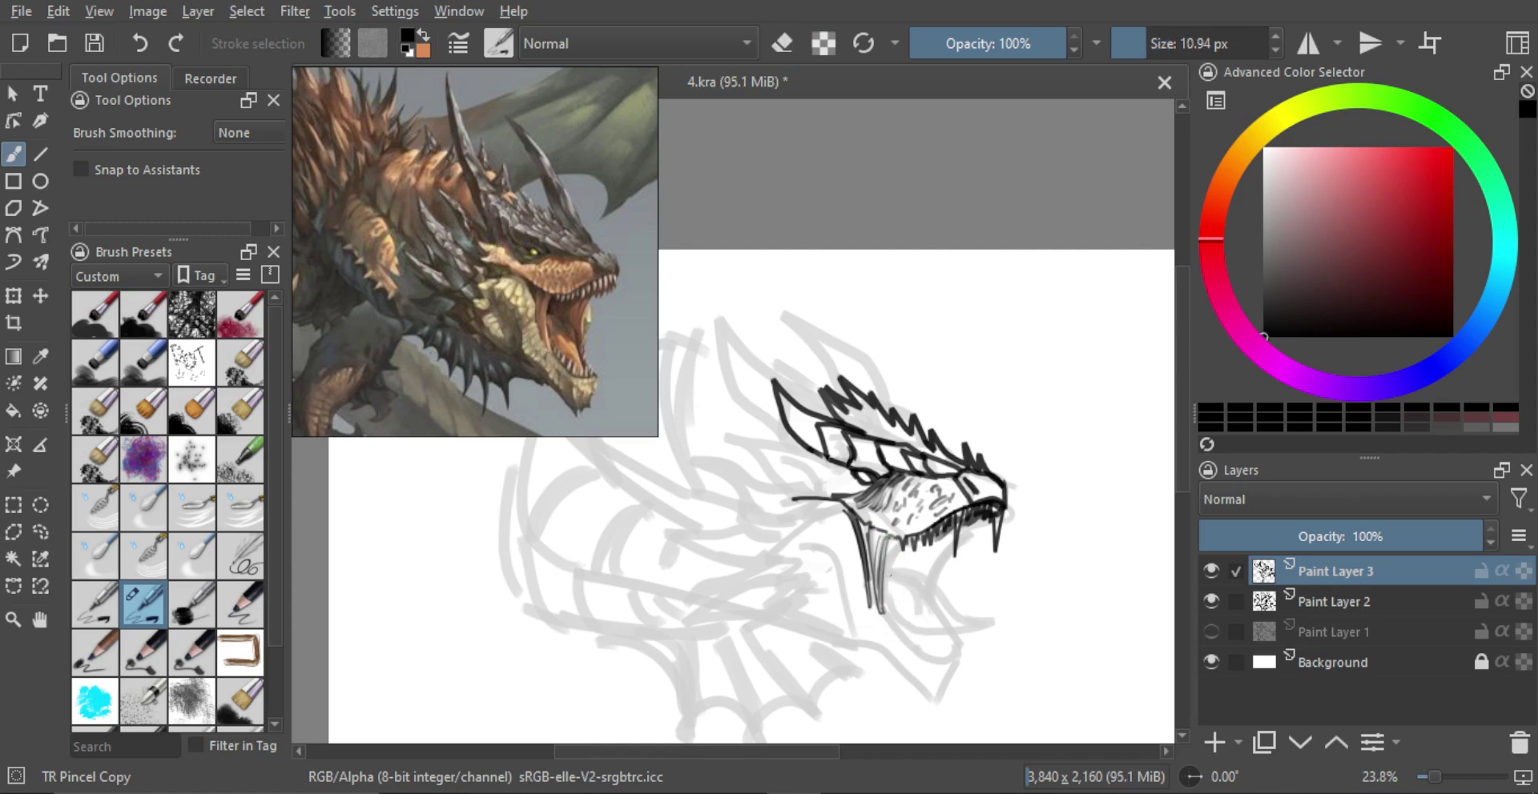
{"action": "key", "text": "shift"}
{"action": "key", "text": "e"}
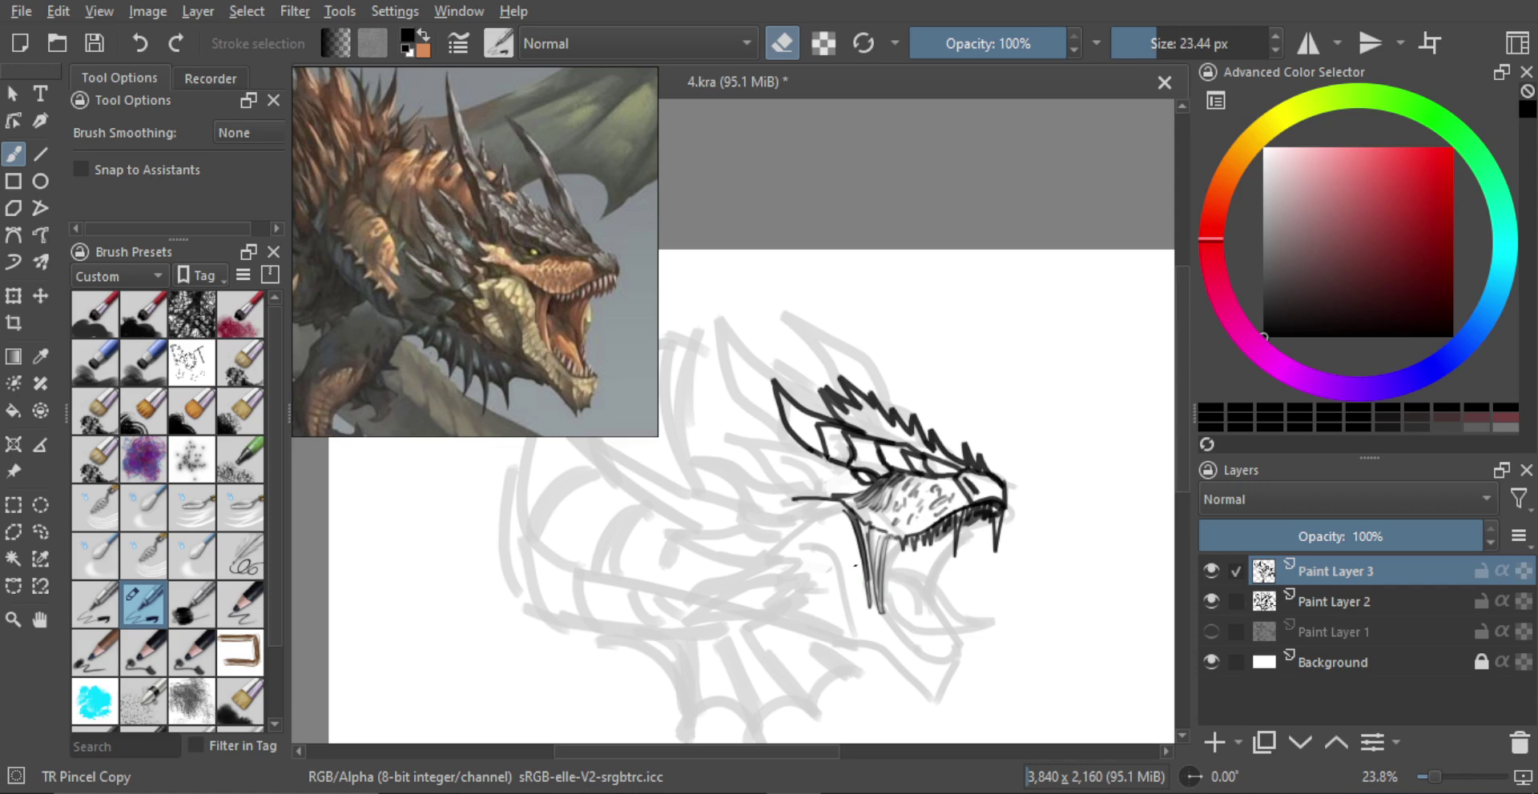
{"action": "left_click_drag", "start_coordinate": [859, 572], "coordinate": [872, 605]}
{"action": "key", "text": "e"}
Step: Ink the lower jaw's inner edge and add pointed teeth along it to the jaw tip
{"action": "mouse_move", "coordinate": [873, 605]}
{"action": "left_mouse_down"}
{"action": "mouse_move", "coordinate": [907, 577]}
{"action": "mouse_move", "coordinate": [905, 553]}
{"action": "mouse_move", "coordinate": [879, 609]}
{"action": "mouse_move", "coordinate": [921, 655]}
{"action": "mouse_move", "coordinate": [905, 666]}
{"action": "mouse_move", "coordinate": [957, 650]}
{"action": "left_mouse_up"}
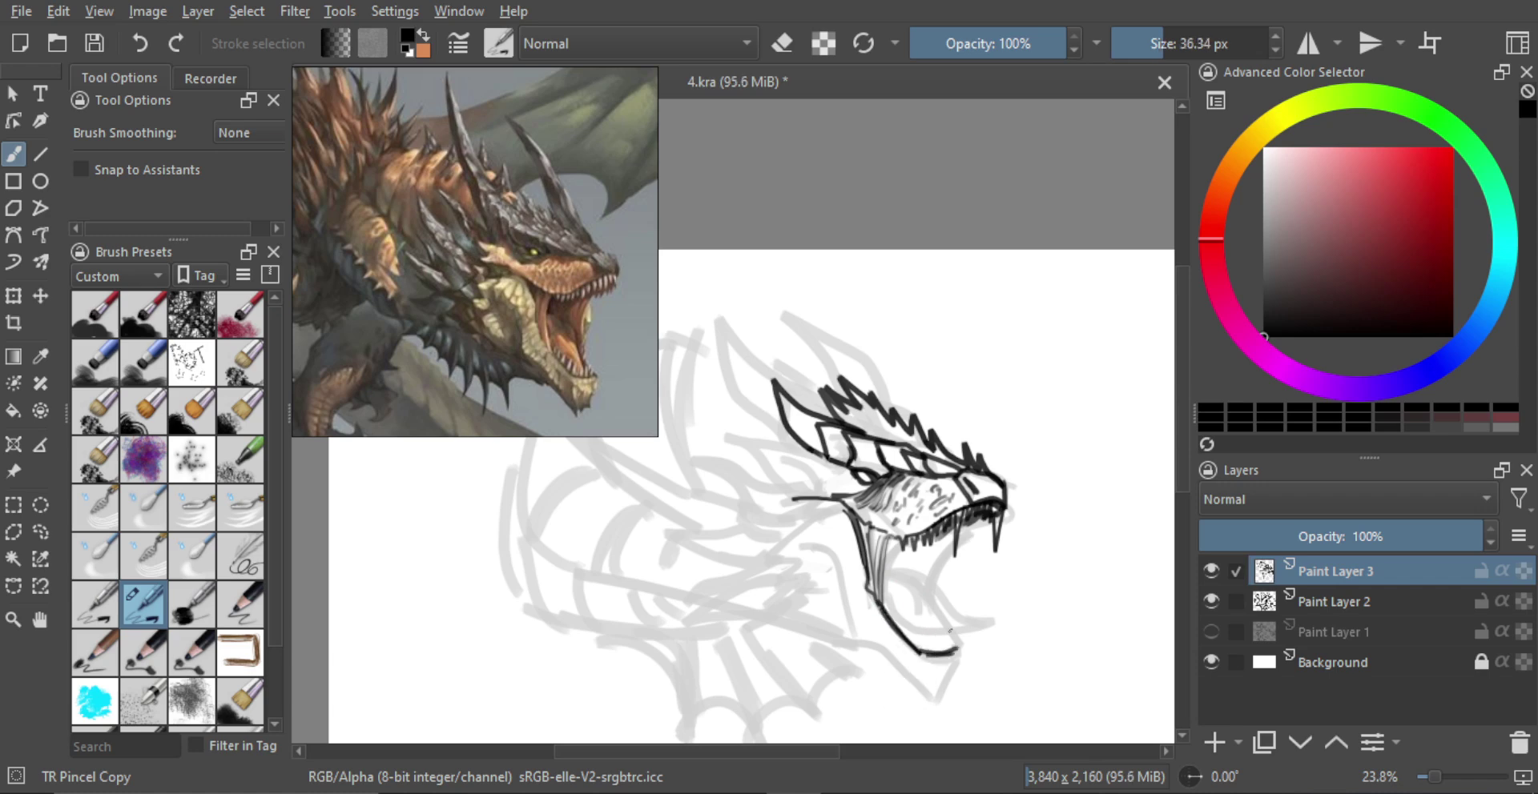
{"action": "key", "text": "bracketleft"}
{"action": "left_click_drag", "start_coordinate": [894, 620], "coordinate": [919, 649]}
{"action": "key", "text": "ctrl+z"}
{"action": "left_click_drag", "start_coordinate": [917, 629], "coordinate": [937, 652]}
{"action": "left_click_drag", "start_coordinate": [941, 635], "coordinate": [952, 651]}
{"action": "mouse_move", "coordinate": [953, 635]}
{"action": "left_mouse_down"}
{"action": "mouse_move", "coordinate": [955, 653]}
{"action": "mouse_move", "coordinate": [937, 597]}
{"action": "left_mouse_up"}
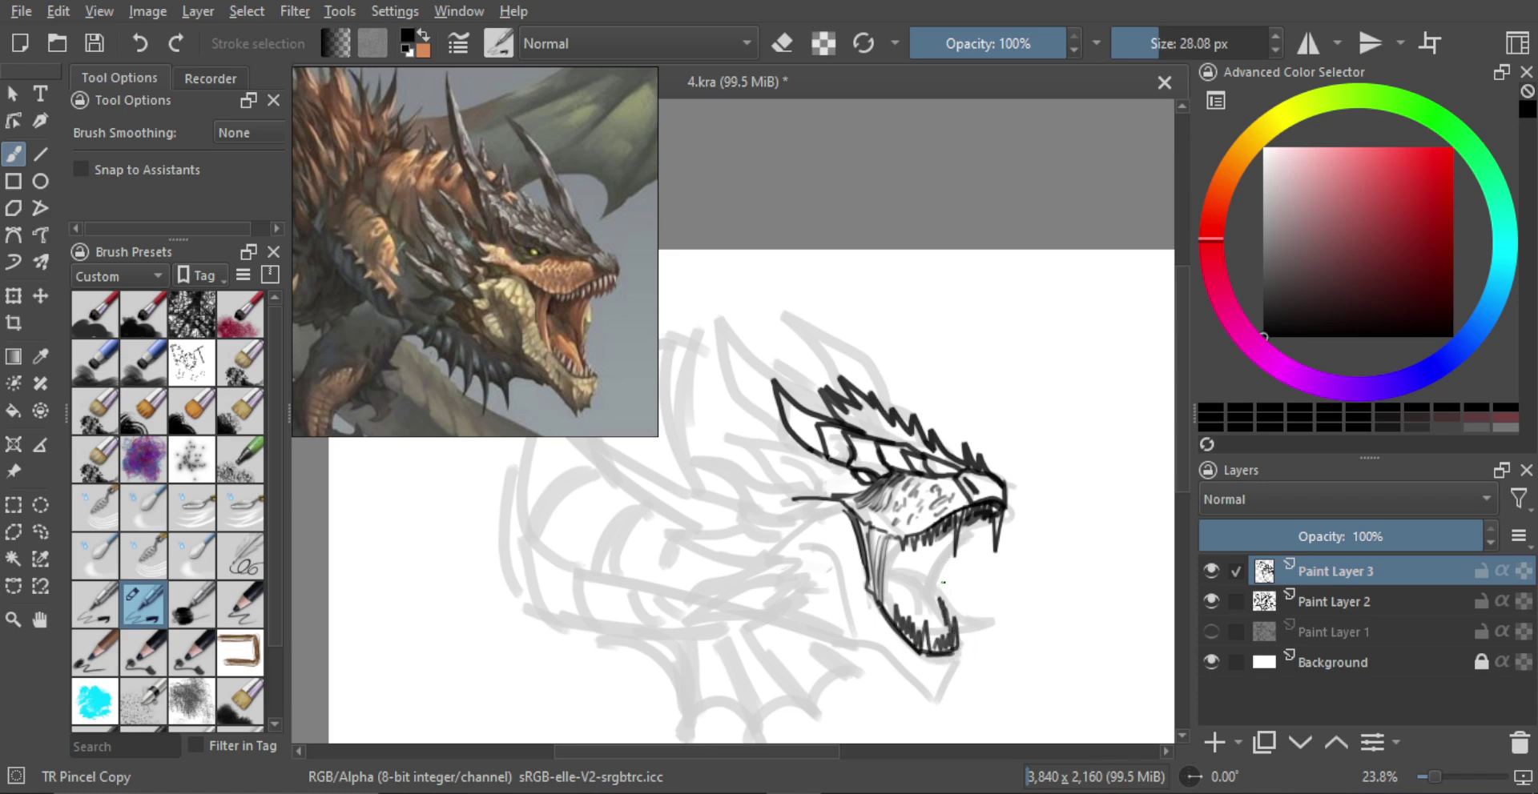
Step: Ink the curved tongue extending out of the open mouth, redoing strokes until its shape fits
{"action": "mouse_move", "coordinate": [949, 538]}
{"action": "left_mouse_down"}
{"action": "mouse_move", "coordinate": [933, 599]}
{"action": "mouse_move", "coordinate": [937, 565]}
{"action": "mouse_move", "coordinate": [931, 599]}
{"action": "mouse_move", "coordinate": [894, 554]}
{"action": "mouse_move", "coordinate": [1003, 603]}
{"action": "left_mouse_up"}
{"action": "key", "text": "ctrl+z"}
{"action": "key", "text": "ctrl+z"}
{"action": "key", "text": "ctrl+z"}
{"action": "left_click_drag", "start_coordinate": [993, 606], "coordinate": [939, 603]}
{"action": "key", "text": "ctrl+z"}
{"action": "mouse_move", "coordinate": [940, 604]}
{"action": "left_mouse_down"}
{"action": "mouse_move", "coordinate": [914, 600]}
{"action": "mouse_move", "coordinate": [931, 599]}
{"action": "left_mouse_up"}
{"action": "mouse_move", "coordinate": [921, 601]}
{"action": "left_mouse_down", "text": "shift"}
{"action": "mouse_move", "coordinate": [910, 580]}
{"action": "mouse_move", "coordinate": [906, 596]}
{"action": "mouse_move", "coordinate": [937, 567]}
{"action": "mouse_move", "coordinate": [939, 594]}
{"action": "mouse_move", "coordinate": [904, 598]}
{"action": "mouse_move", "coordinate": [938, 631]}
{"action": "left_mouse_up", "text": "shift"}
Step: Shade around the tongue's base inside the lower jaw, alternating brush and eraser strokes
{"action": "key", "text": "e"}
{"action": "key", "text": "e"}
{"action": "key", "text": "e"}
{"action": "key", "text": "e"}
{"action": "key", "text": "e"}
{"action": "key", "text": "e"}
{"action": "key", "text": "e"}
{"action": "key", "text": "e"}
{"action": "left_click_drag", "start_coordinate": [927, 606], "coordinate": [934, 631]}
{"action": "key", "text": "e"}
{"action": "key", "text": "e"}
Step: Shade the throat area behind the upper teeth and lift out highlights with the eraser
{"action": "mouse_move", "coordinate": [902, 582]}
{"action": "left_mouse_down"}
{"action": "mouse_move", "coordinate": [908, 601]}
{"action": "mouse_move", "coordinate": [931, 565]}
{"action": "mouse_move", "coordinate": [897, 554]}
{"action": "mouse_move", "coordinate": [937, 549]}
{"action": "left_mouse_up"}
{"action": "key", "text": "e"}
{"action": "key", "text": "e"}
{"action": "key", "text": "e"}
{"action": "key", "text": "e"}
{"action": "left_click_drag", "start_coordinate": [927, 536], "coordinate": [938, 558]}
Step: Ink the pointed, spiky chin beneath the lower jaw's tip
{"action": "scroll", "coordinate": [995, 606], "scroll_direction": "down", "scroll_amount": 3}
{"action": "mouse_move", "coordinate": [995, 606]}
{"action": "left_mouse_down"}
{"action": "mouse_move", "coordinate": [939, 565]}
{"action": "mouse_move", "coordinate": [931, 603]}
{"action": "mouse_move", "coordinate": [950, 622]}
{"action": "mouse_move", "coordinate": [929, 614]}
{"action": "left_mouse_up"}
{"action": "key", "text": "ctrl+z"}
{"action": "key", "text": "ctrl+z"}
{"action": "mouse_move", "coordinate": [928, 586]}
{"action": "left_mouse_down"}
{"action": "mouse_move", "coordinate": [930, 613]}
{"action": "mouse_move", "coordinate": [915, 579]}
{"action": "mouse_move", "coordinate": [946, 638]}
{"action": "mouse_move", "coordinate": [934, 592]}
{"action": "mouse_move", "coordinate": [955, 634]}
{"action": "mouse_move", "coordinate": [974, 601]}
{"action": "mouse_move", "coordinate": [961, 637]}
{"action": "left_mouse_up"}
{"action": "left_click_drag", "start_coordinate": [979, 585], "coordinate": [970, 617]}
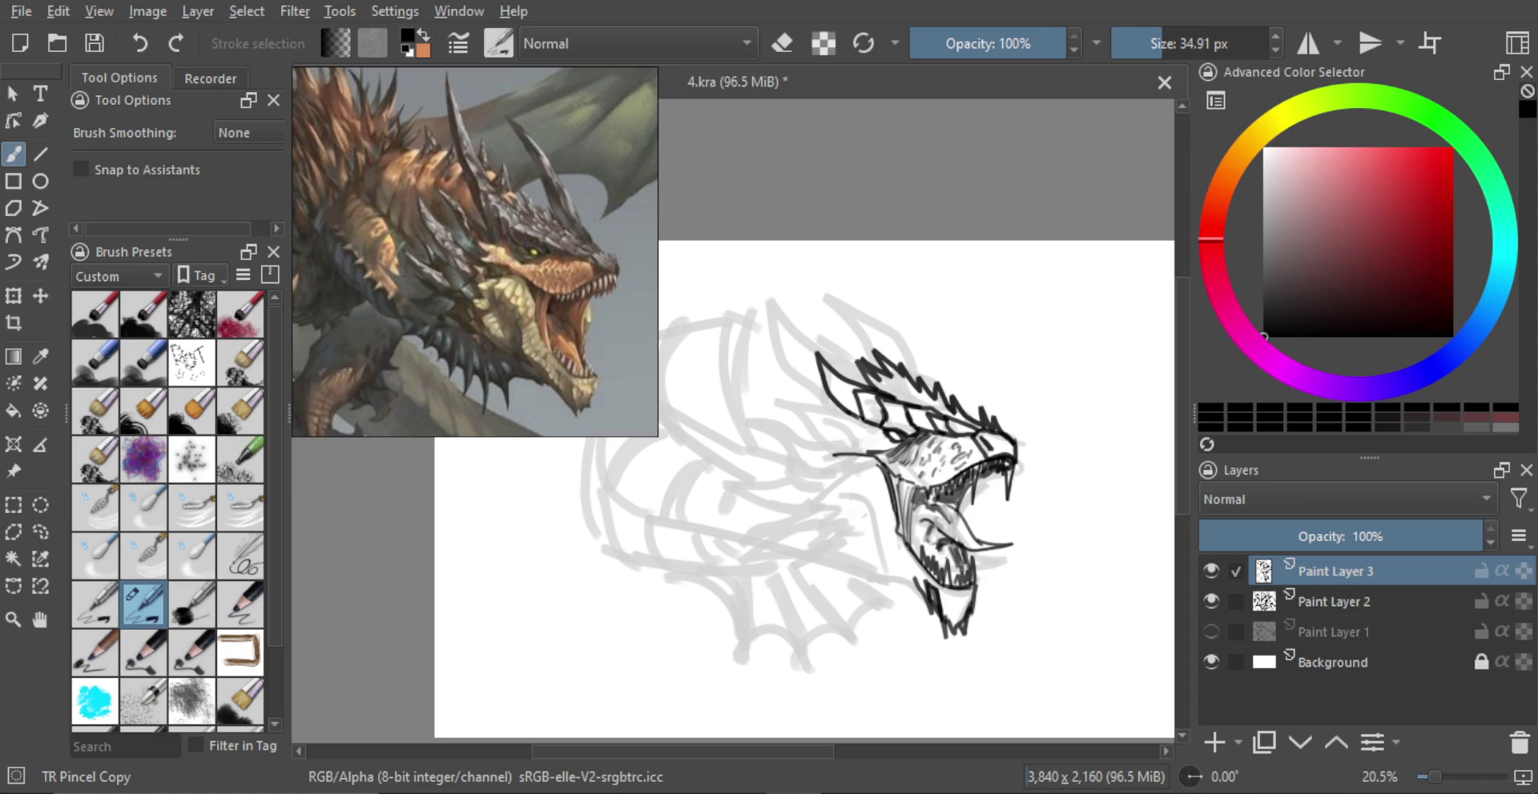
Step: Ink the lower jaw's outer contour from the mouth corner to the chin and fill it with scales
{"action": "mouse_move", "coordinate": [914, 557]}
{"action": "left_mouse_down", "text": "shift"}
{"action": "mouse_move", "coordinate": [863, 502]}
{"action": "mouse_move", "coordinate": [866, 529]}
{"action": "left_mouse_up", "text": "shift"}
{"action": "mouse_move", "coordinate": [871, 456]}
{"action": "left_mouse_down"}
{"action": "mouse_move", "coordinate": [845, 481]}
{"action": "mouse_move", "coordinate": [877, 541]}
{"action": "left_mouse_up"}
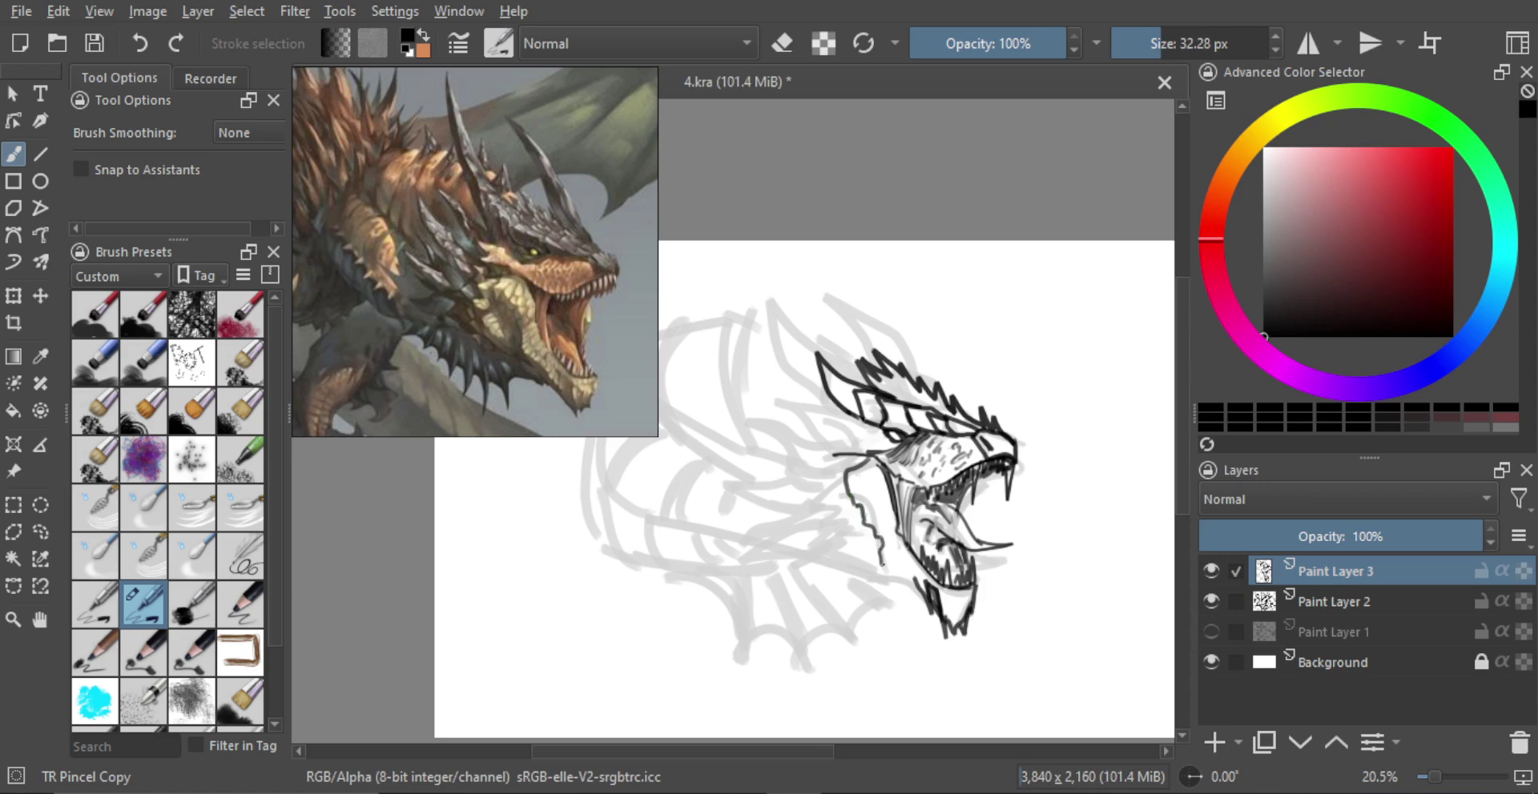
{"action": "mouse_move", "coordinate": [883, 569]}
{"action": "left_mouse_down"}
{"action": "mouse_move", "coordinate": [914, 578]}
{"action": "mouse_move", "coordinate": [892, 571]}
{"action": "mouse_move", "coordinate": [938, 623]}
{"action": "left_mouse_up"}
{"action": "key", "text": "bracketleft"}
{"action": "mouse_move", "coordinate": [861, 507]}
{"action": "left_mouse_down"}
{"action": "mouse_move", "coordinate": [870, 467]}
{"action": "mouse_move", "coordinate": [867, 525]}
{"action": "left_mouse_up"}
{"action": "left_click_drag", "start_coordinate": [885, 515], "coordinate": [890, 577]}
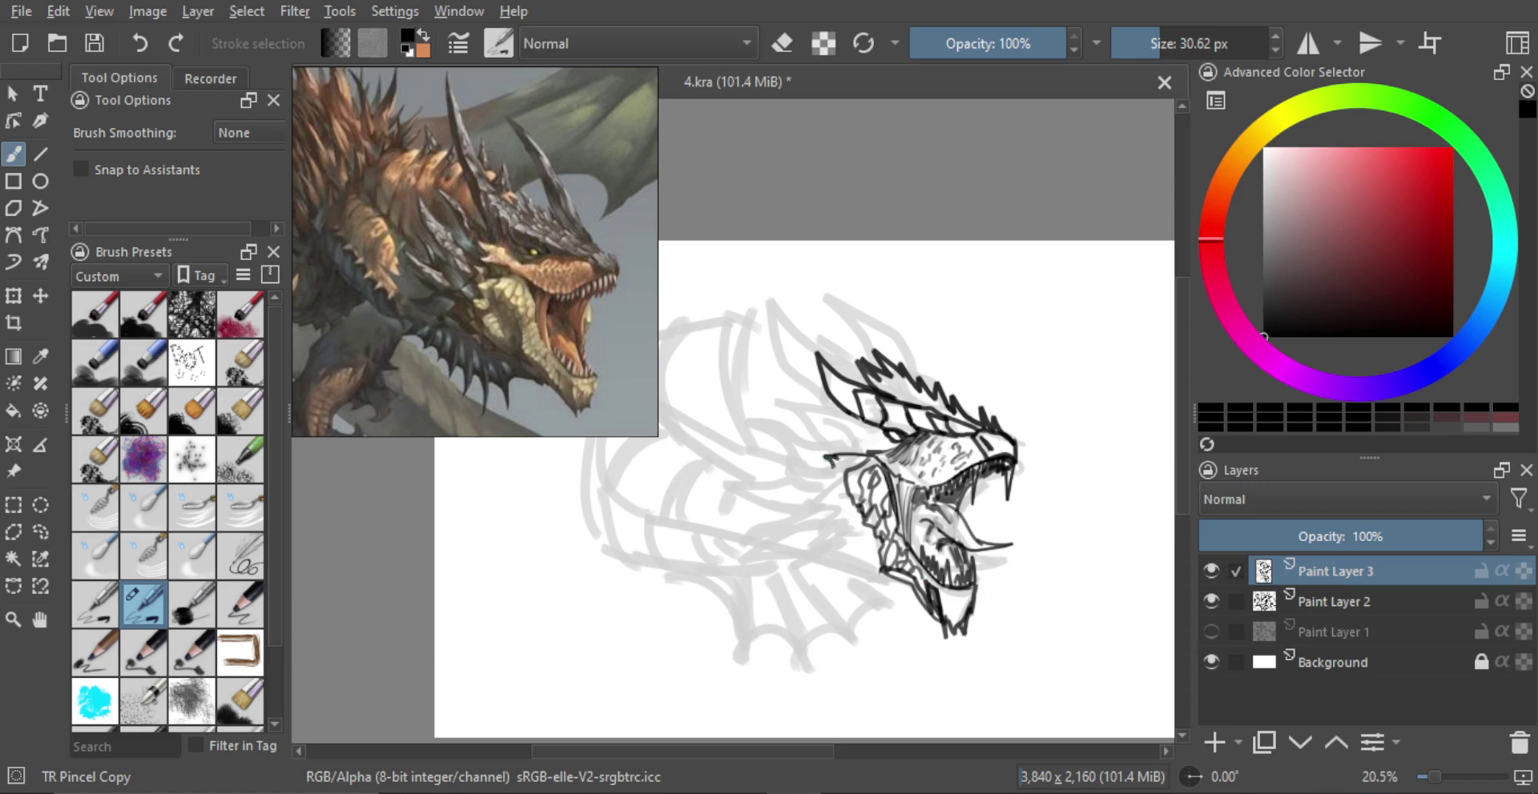
Step: Ink the spiky cheek fringe behind the jaw and fill it with rough scale shapes
{"action": "mouse_move", "coordinate": [826, 458]}
{"action": "left_mouse_down"}
{"action": "mouse_move", "coordinate": [823, 479]}
{"action": "mouse_move", "coordinate": [798, 483]}
{"action": "mouse_move", "coordinate": [824, 511]}
{"action": "mouse_move", "coordinate": [838, 488]}
{"action": "mouse_move", "coordinate": [816, 515]}
{"action": "mouse_move", "coordinate": [826, 539]}
{"action": "mouse_move", "coordinate": [869, 550]}
{"action": "mouse_move", "coordinate": [828, 522]}
{"action": "mouse_move", "coordinate": [873, 542]}
{"action": "mouse_move", "coordinate": [851, 499]}
{"action": "mouse_move", "coordinate": [863, 527]}
{"action": "left_mouse_up"}
{"action": "key", "text": "ctrl+z"}
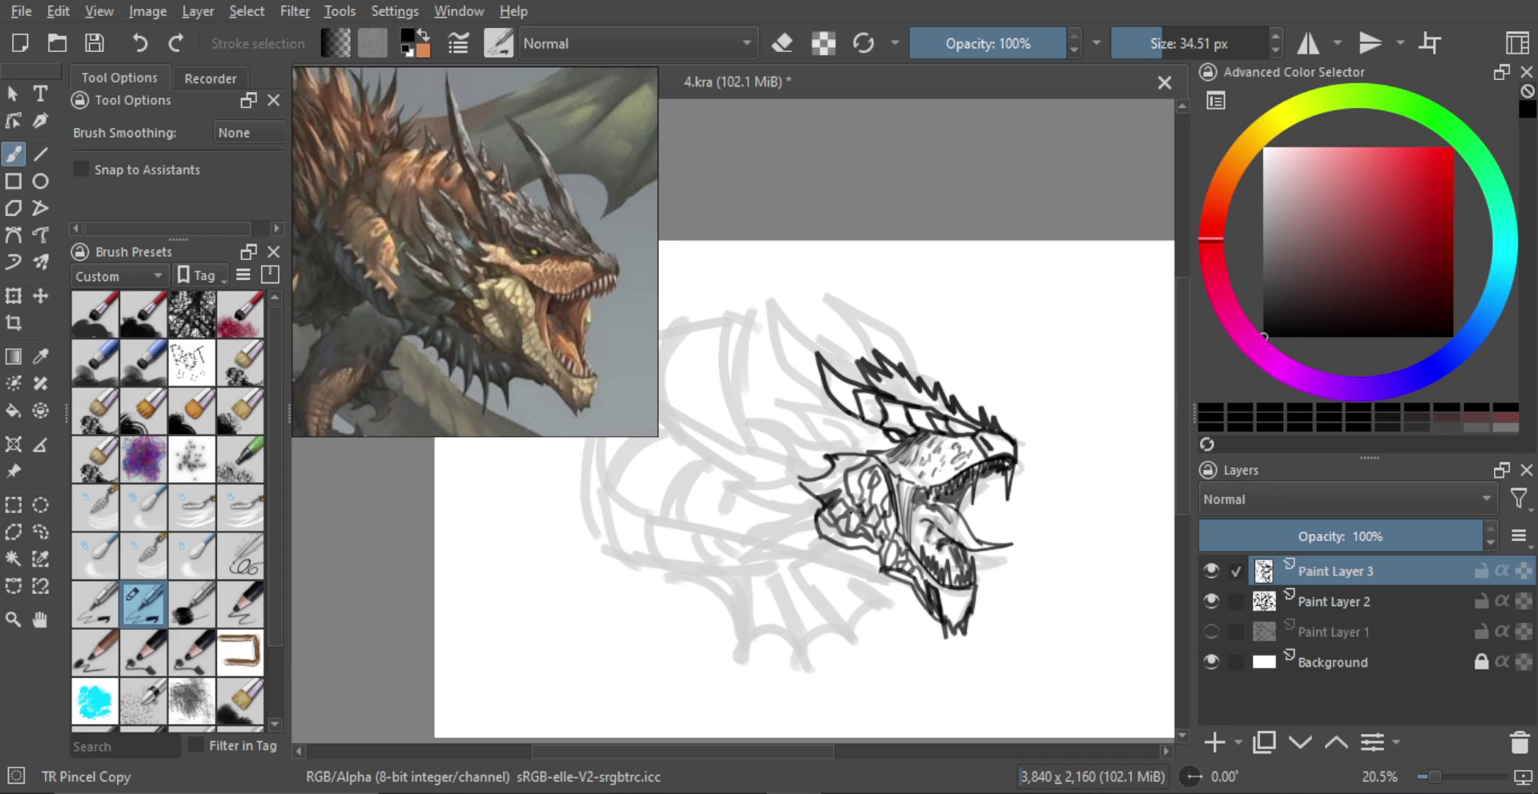
{"action": "mouse_move", "coordinate": [832, 479]}
{"action": "left_mouse_down"}
{"action": "mouse_move", "coordinate": [816, 490]}
{"action": "mouse_move", "coordinate": [842, 487]}
{"action": "mouse_move", "coordinate": [853, 459]}
{"action": "left_mouse_up"}
{"action": "mouse_move", "coordinate": [863, 555]}
{"action": "left_mouse_down"}
{"action": "mouse_move", "coordinate": [820, 555]}
{"action": "mouse_move", "coordinate": [842, 448]}
{"action": "mouse_move", "coordinate": [851, 504]}
{"action": "mouse_move", "coordinate": [884, 512]}
{"action": "mouse_move", "coordinate": [827, 529]}
{"action": "mouse_move", "coordinate": [873, 543]}
{"action": "left_mouse_up"}
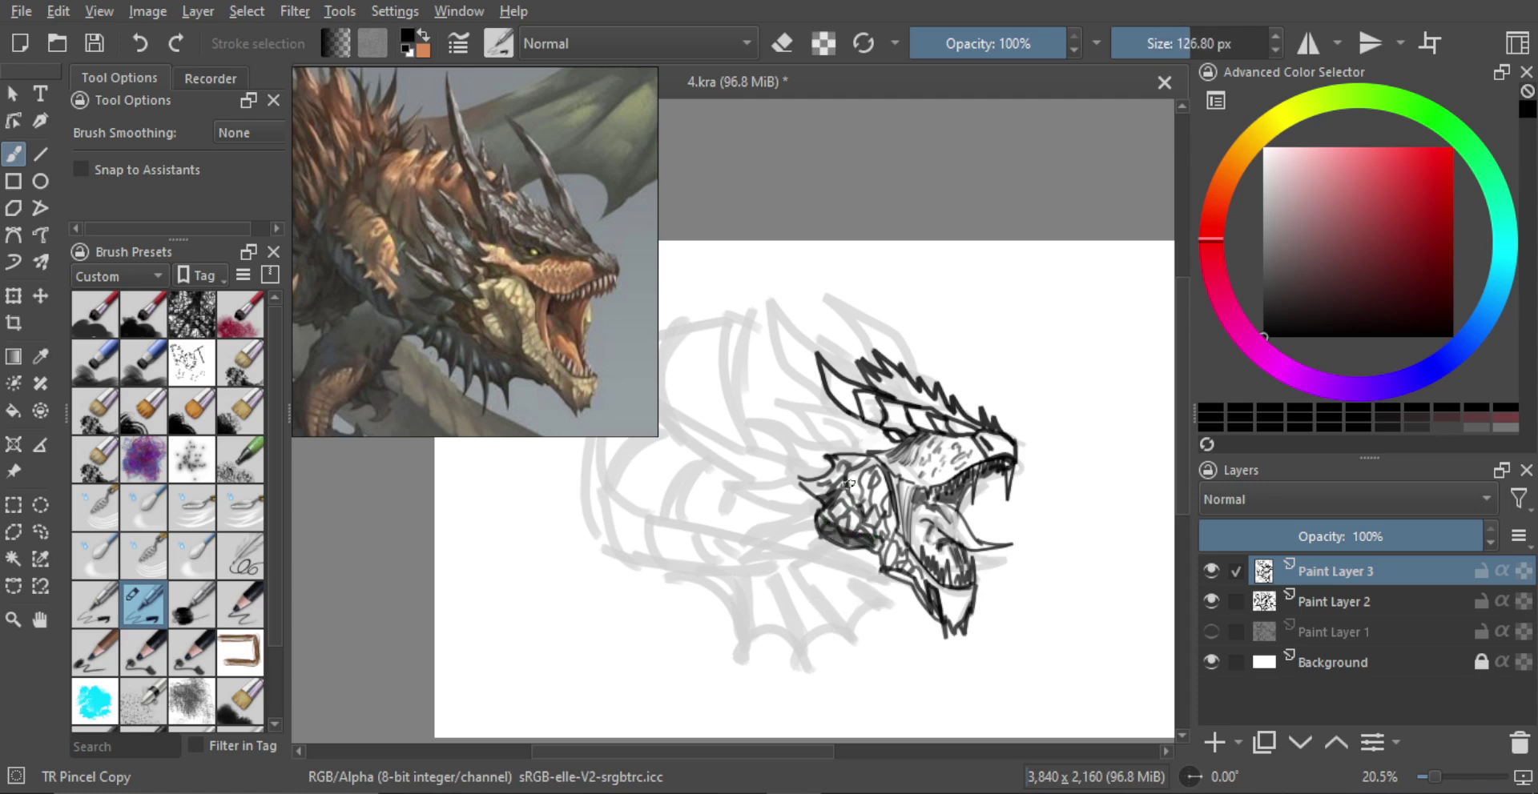
Step: Shade the cheek scales, upper jaw, brow plates and chin with broad, soft strokes
{"action": "mouse_move", "coordinate": [849, 486]}
{"action": "left_mouse_down"}
{"action": "mouse_move", "coordinate": [859, 530]}
{"action": "mouse_move", "coordinate": [873, 479]}
{"action": "mouse_move", "coordinate": [857, 476]}
{"action": "mouse_move", "coordinate": [856, 499]}
{"action": "mouse_move", "coordinate": [921, 556]}
{"action": "left_mouse_up"}
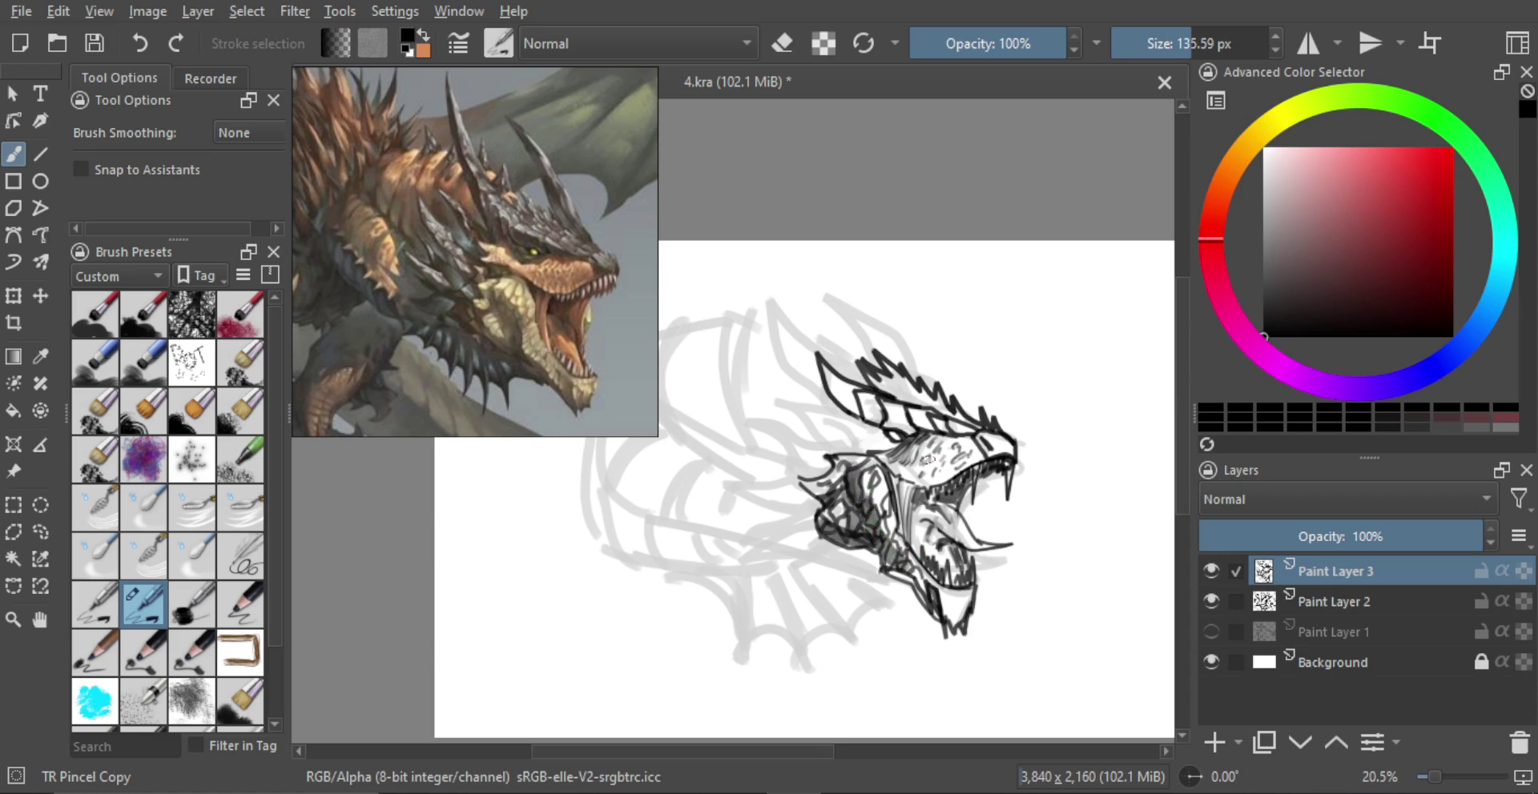
{"action": "mouse_move", "coordinate": [929, 458]}
{"action": "left_mouse_down", "text": "shift"}
{"action": "mouse_move", "coordinate": [906, 461]}
{"action": "mouse_move", "coordinate": [976, 451]}
{"action": "left_mouse_up", "text": "shift"}
{"action": "key", "text": "bracketleft"}
{"action": "key", "text": "bracketleft"}
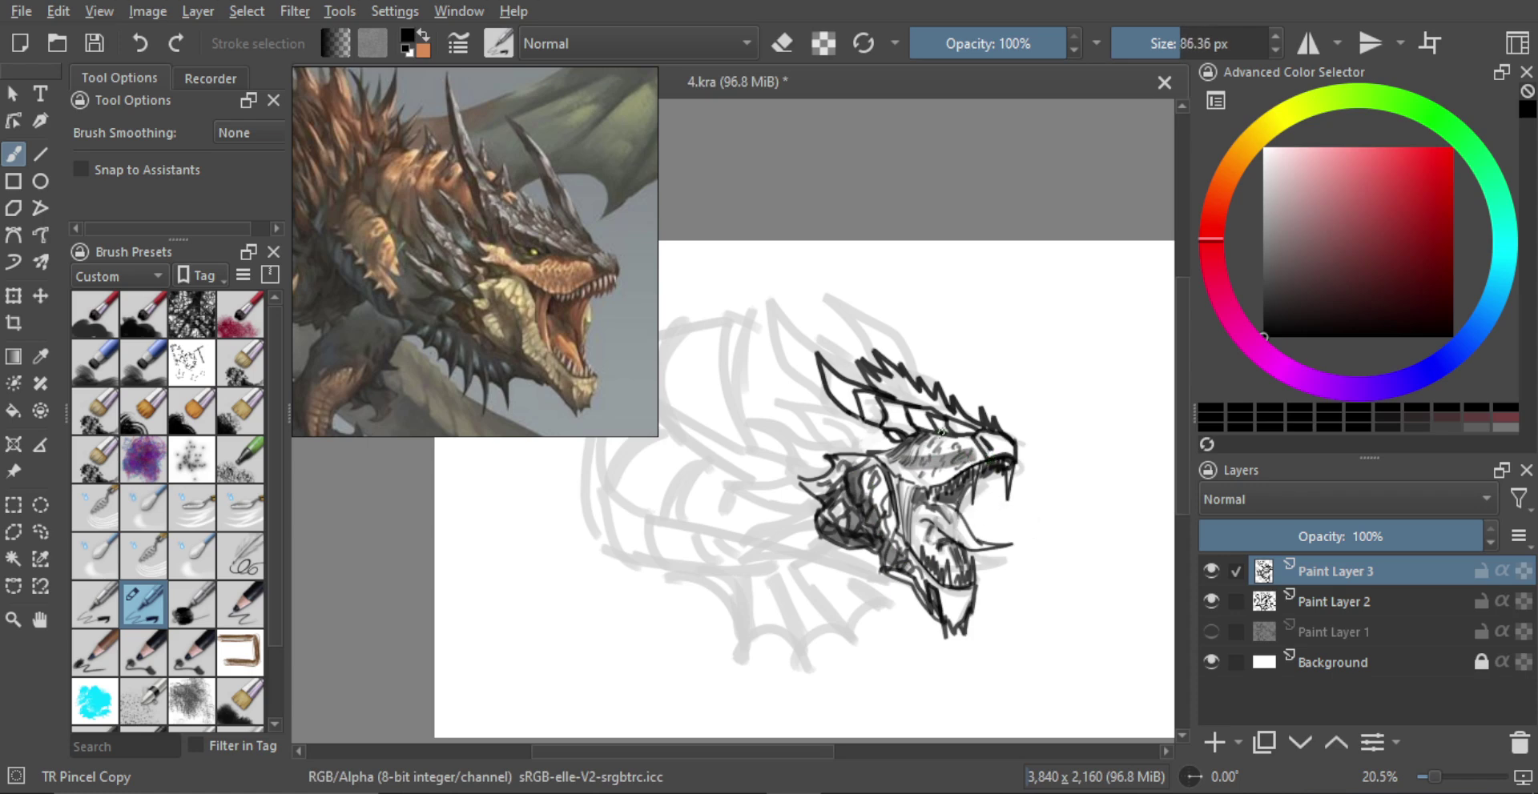
{"action": "mouse_move", "coordinate": [821, 371]}
{"action": "left_mouse_down"}
{"action": "mouse_move", "coordinate": [859, 419]}
{"action": "mouse_move", "coordinate": [882, 425]}
{"action": "mouse_move", "coordinate": [877, 406]}
{"action": "mouse_move", "coordinate": [897, 430]}
{"action": "mouse_move", "coordinate": [922, 432]}
{"action": "mouse_move", "coordinate": [904, 413]}
{"action": "mouse_move", "coordinate": [1014, 456]}
{"action": "left_mouse_up"}
{"action": "left_click_drag", "start_coordinate": [934, 587], "coordinate": [960, 626], "text": "shift"}
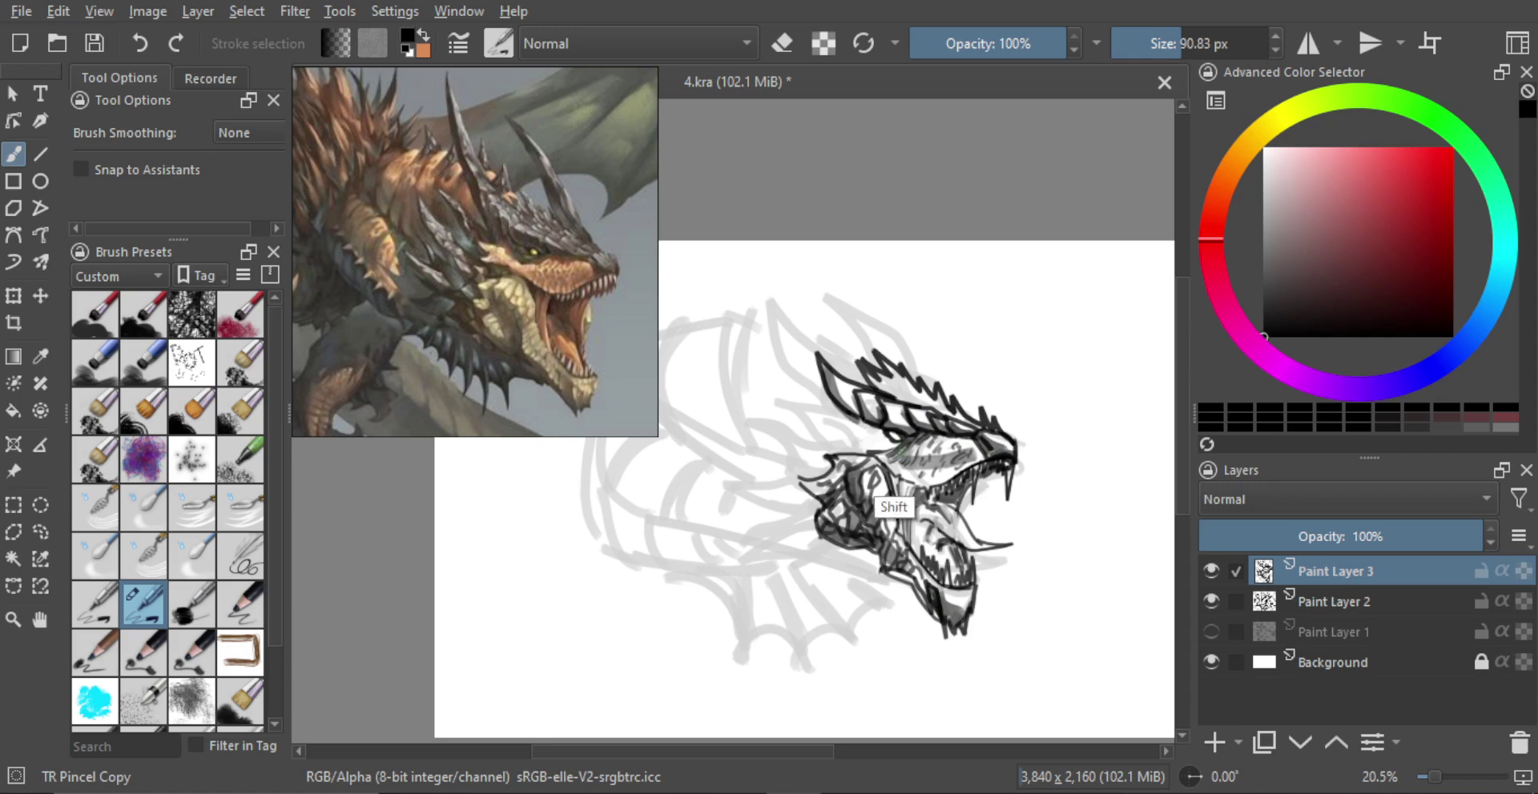
Step: Ink a fan of long pointed spikes behind the head, from the cheek up to the brow horn, using a smaller brush
{"action": "key", "text": "["}
{"action": "key", "text": "["}
{"action": "key", "text": "["}
{"action": "key", "text": "["}
{"action": "key", "text": "["}
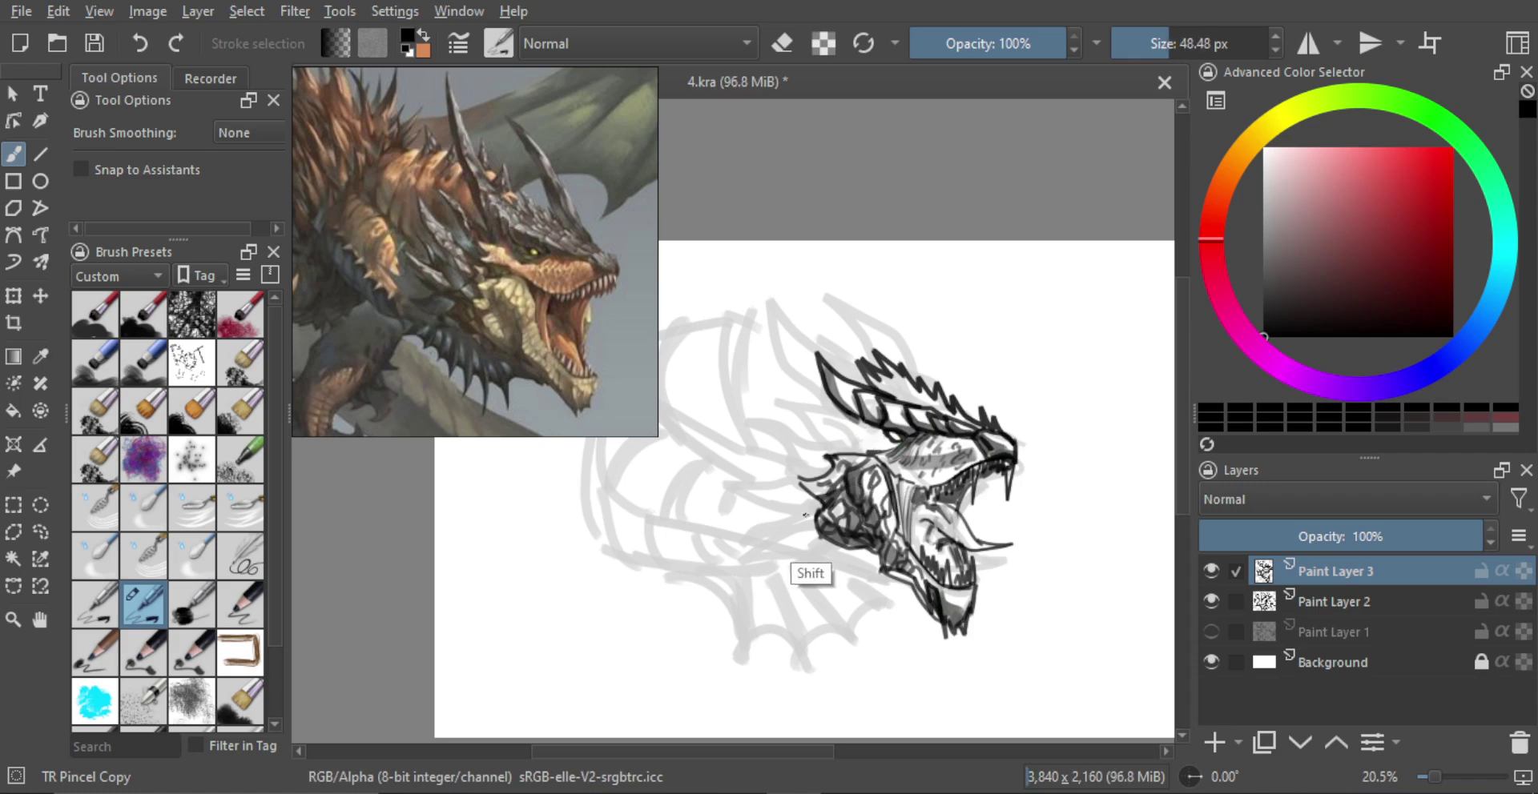
{"action": "key", "text": "["}
{"action": "key", "text": "["}
{"action": "mouse_move", "coordinate": [817, 527]}
{"action": "left_mouse_down"}
{"action": "mouse_move", "coordinate": [750, 523]}
{"action": "mouse_move", "coordinate": [788, 510]}
{"action": "mouse_move", "coordinate": [723, 477]}
{"action": "mouse_move", "coordinate": [799, 471]}
{"action": "mouse_move", "coordinate": [761, 463]}
{"action": "mouse_move", "coordinate": [783, 460]}
{"action": "mouse_move", "coordinate": [724, 420]}
{"action": "mouse_move", "coordinate": [801, 442]}
{"action": "mouse_move", "coordinate": [769, 416]}
{"action": "mouse_move", "coordinate": [797, 424]}
{"action": "mouse_move", "coordinate": [757, 354]}
{"action": "mouse_move", "coordinate": [815, 388]}
{"action": "left_mouse_up"}
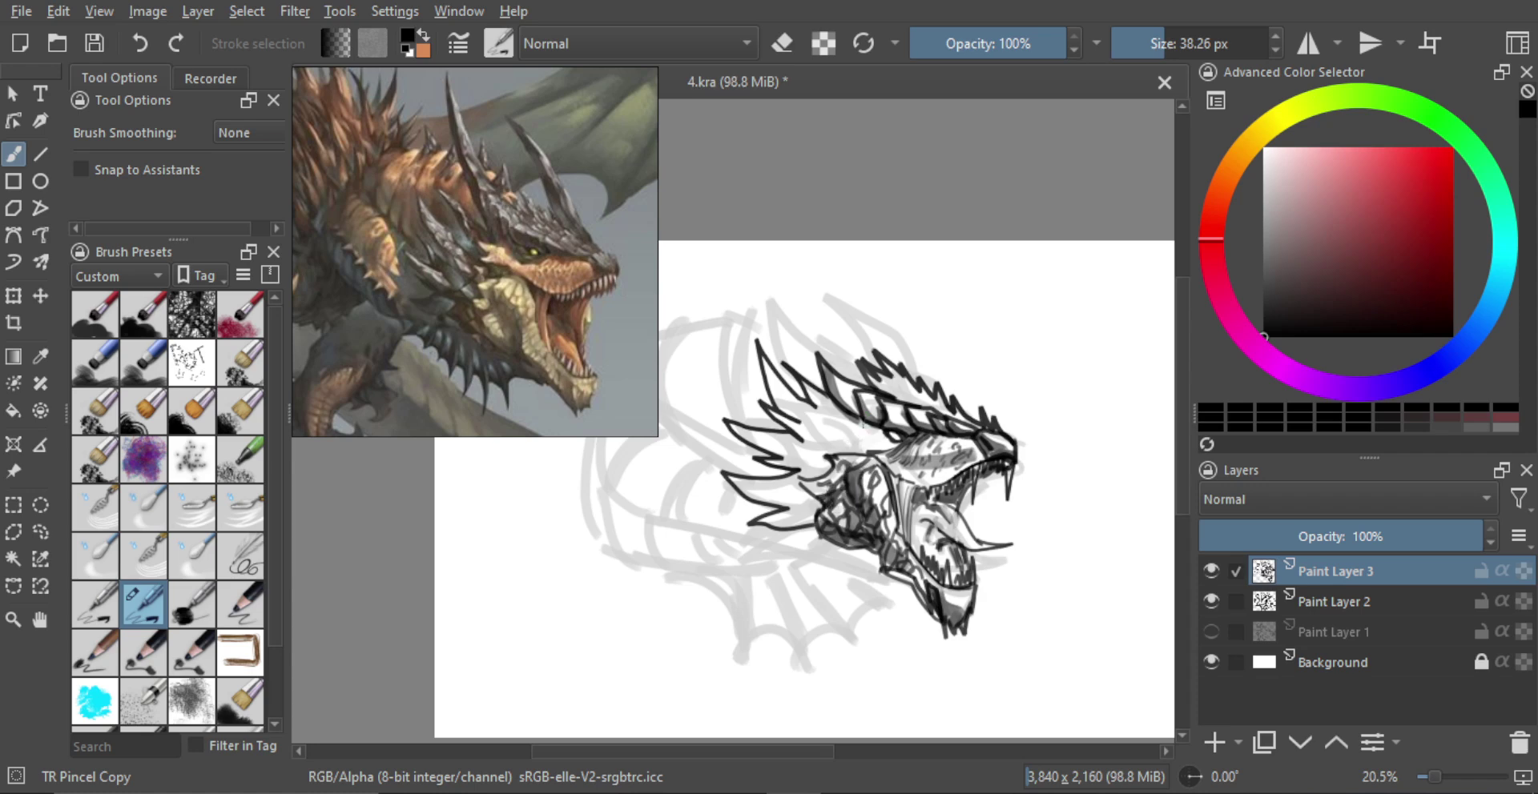
Step: Shade the long spikes behind the head in dark grey, starting with a brush of about 106 px and reducing it to about 60 px
{"action": "mouse_move", "coordinate": [827, 441]}
{"action": "left_mouse_down"}
{"action": "mouse_move", "coordinate": [872, 454]}
{"action": "mouse_move", "coordinate": [817, 418]}
{"action": "left_mouse_up"}
{"action": "left_click_drag", "start_coordinate": [749, 515], "coordinate": [816, 521], "text": "shift"}
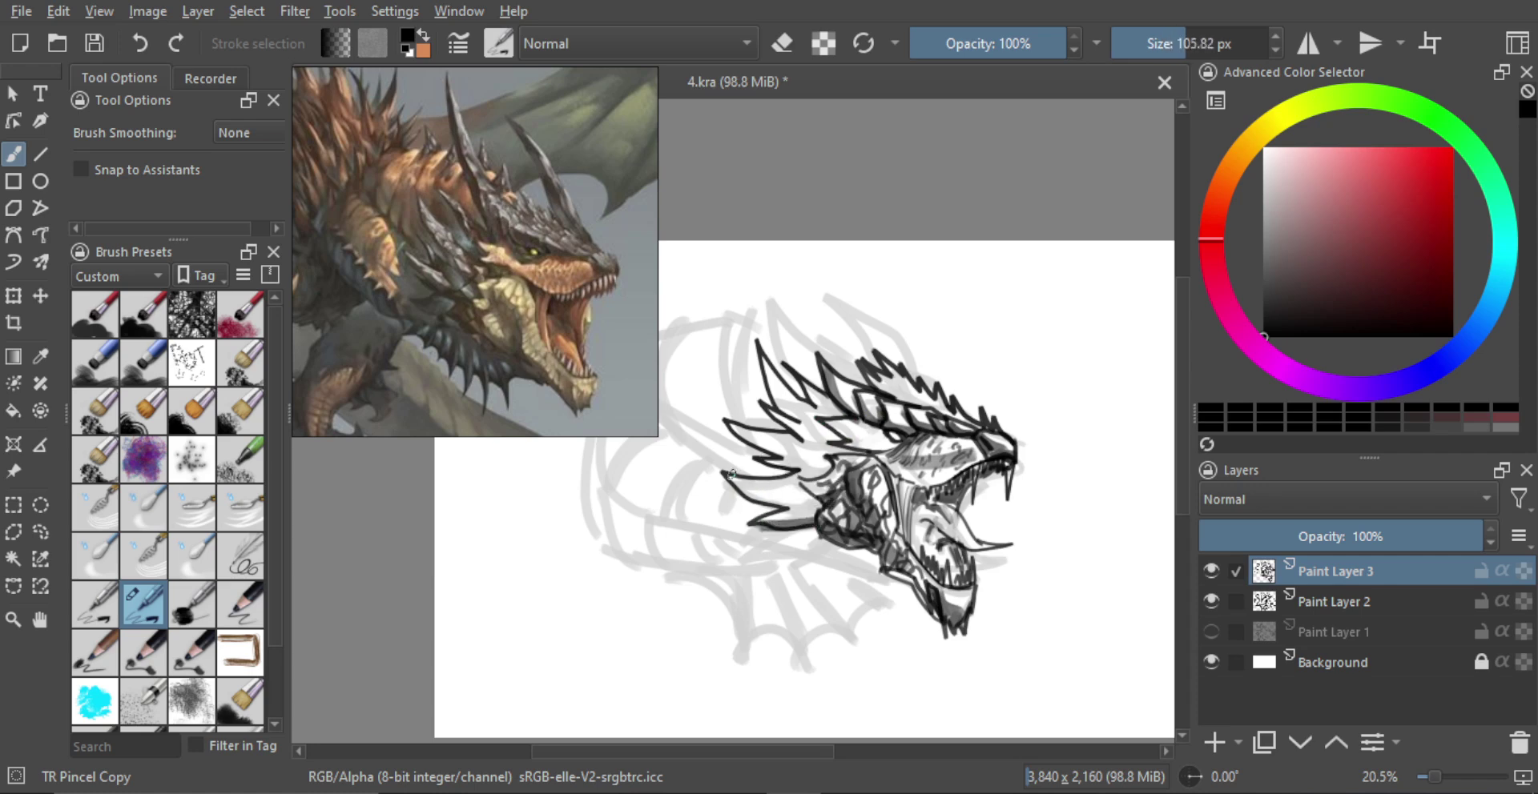
{"action": "left_click_drag", "start_coordinate": [731, 476], "coordinate": [817, 513]}
{"action": "left_click_drag", "start_coordinate": [774, 462], "coordinate": [824, 472]}
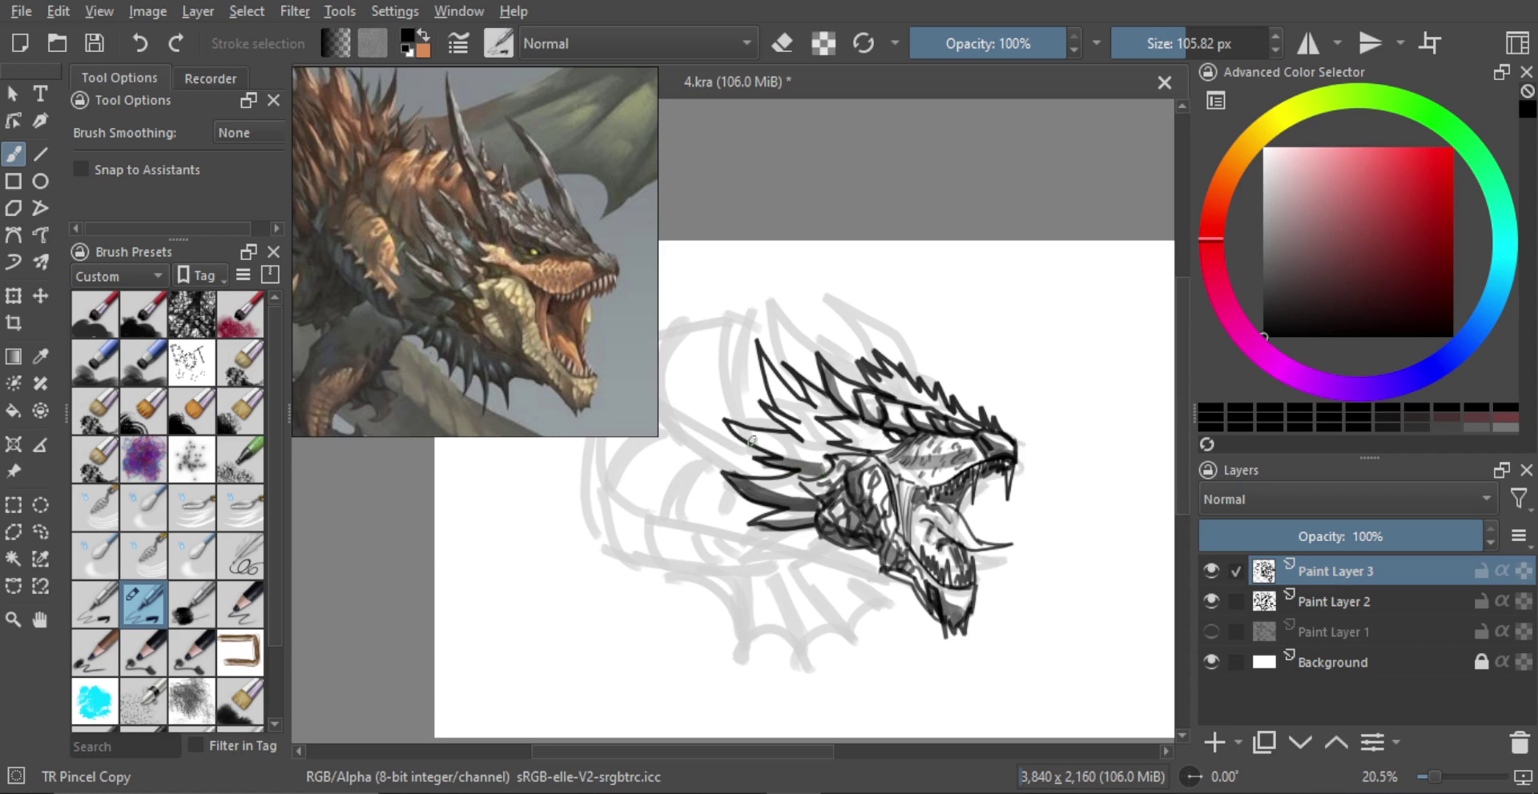
{"action": "left_click_drag", "start_coordinate": [732, 427], "coordinate": [830, 464]}
{"action": "key", "text": "ctrl+z"}
{"action": "mouse_move", "coordinate": [735, 427]}
{"action": "left_mouse_down"}
{"action": "mouse_move", "coordinate": [828, 467]}
{"action": "mouse_move", "coordinate": [766, 482]}
{"action": "left_mouse_up"}
{"action": "left_click_drag", "start_coordinate": [771, 410], "coordinate": [831, 459]}
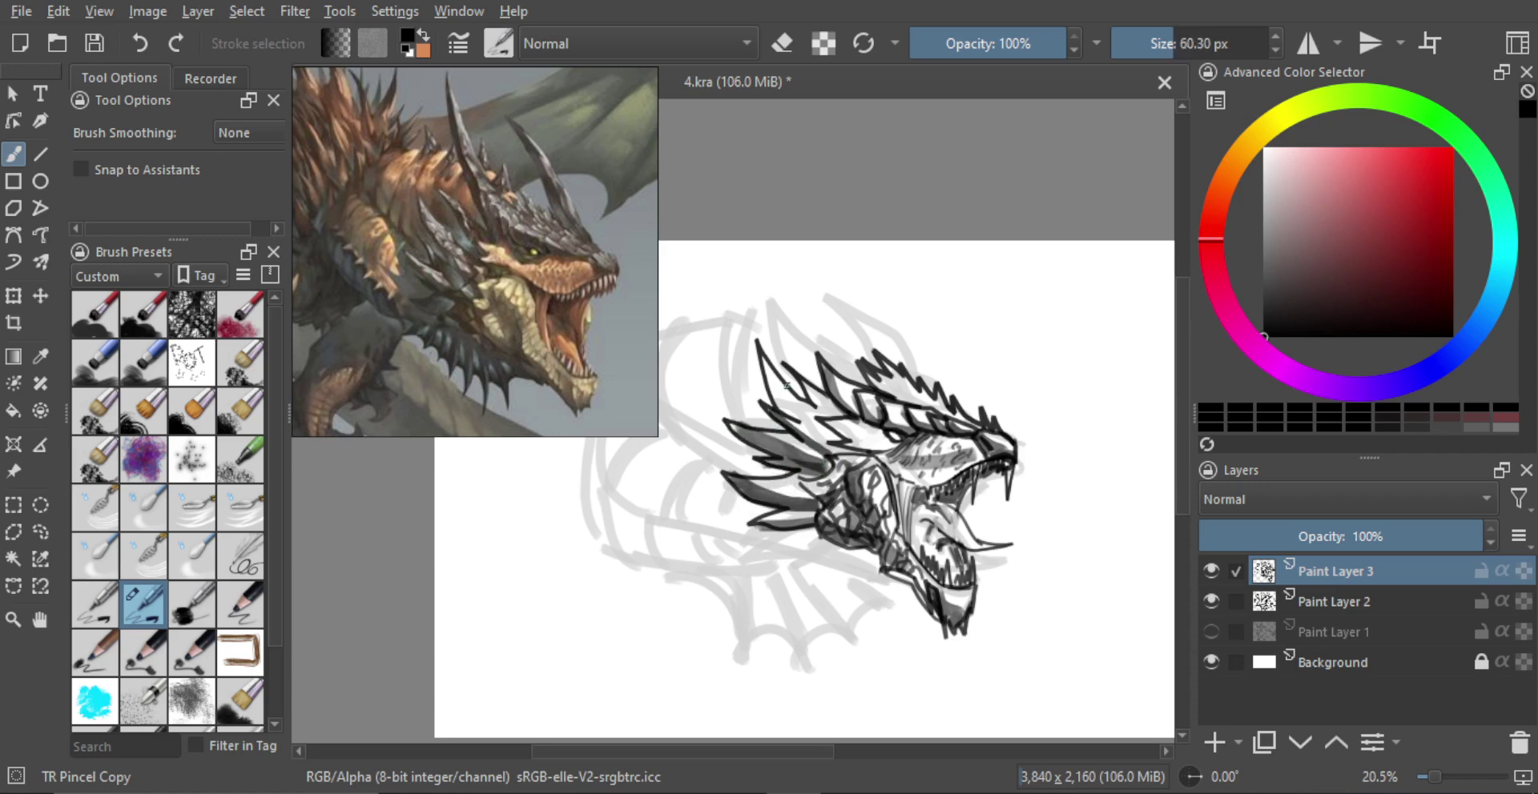
{"action": "left_click_drag", "start_coordinate": [762, 359], "coordinate": [824, 444]}
{"action": "mouse_move", "coordinate": [824, 445]}
{"action": "left_mouse_down"}
{"action": "mouse_move", "coordinate": [770, 395]}
{"action": "mouse_move", "coordinate": [837, 425]}
{"action": "left_mouse_up"}
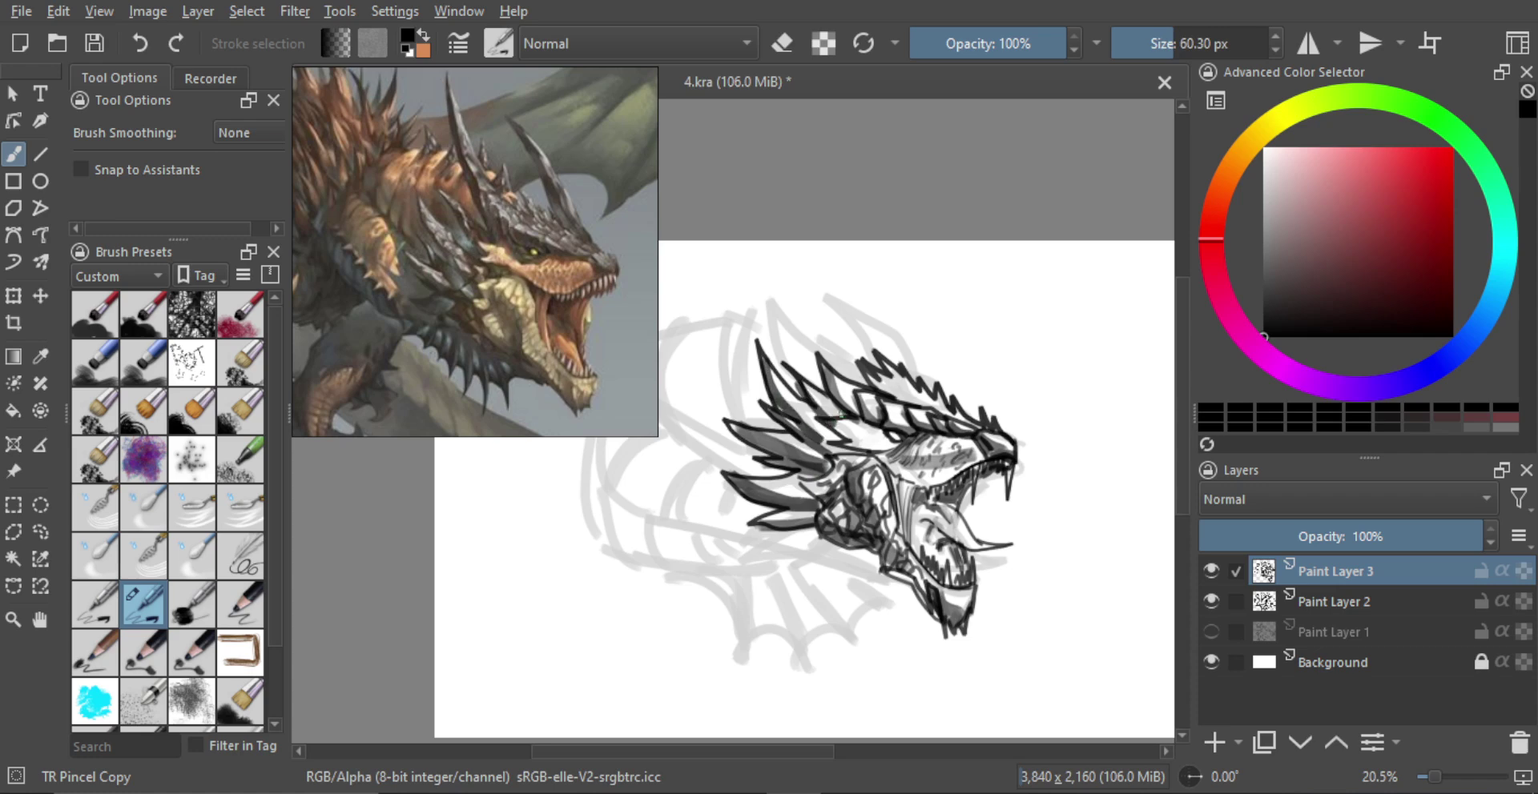
Step: Ink short cross ridges over the spikes behind the head with a thin brush of about 35 px
{"action": "key", "text": "bracketleft"}
{"action": "key", "text": "bracketleft"}
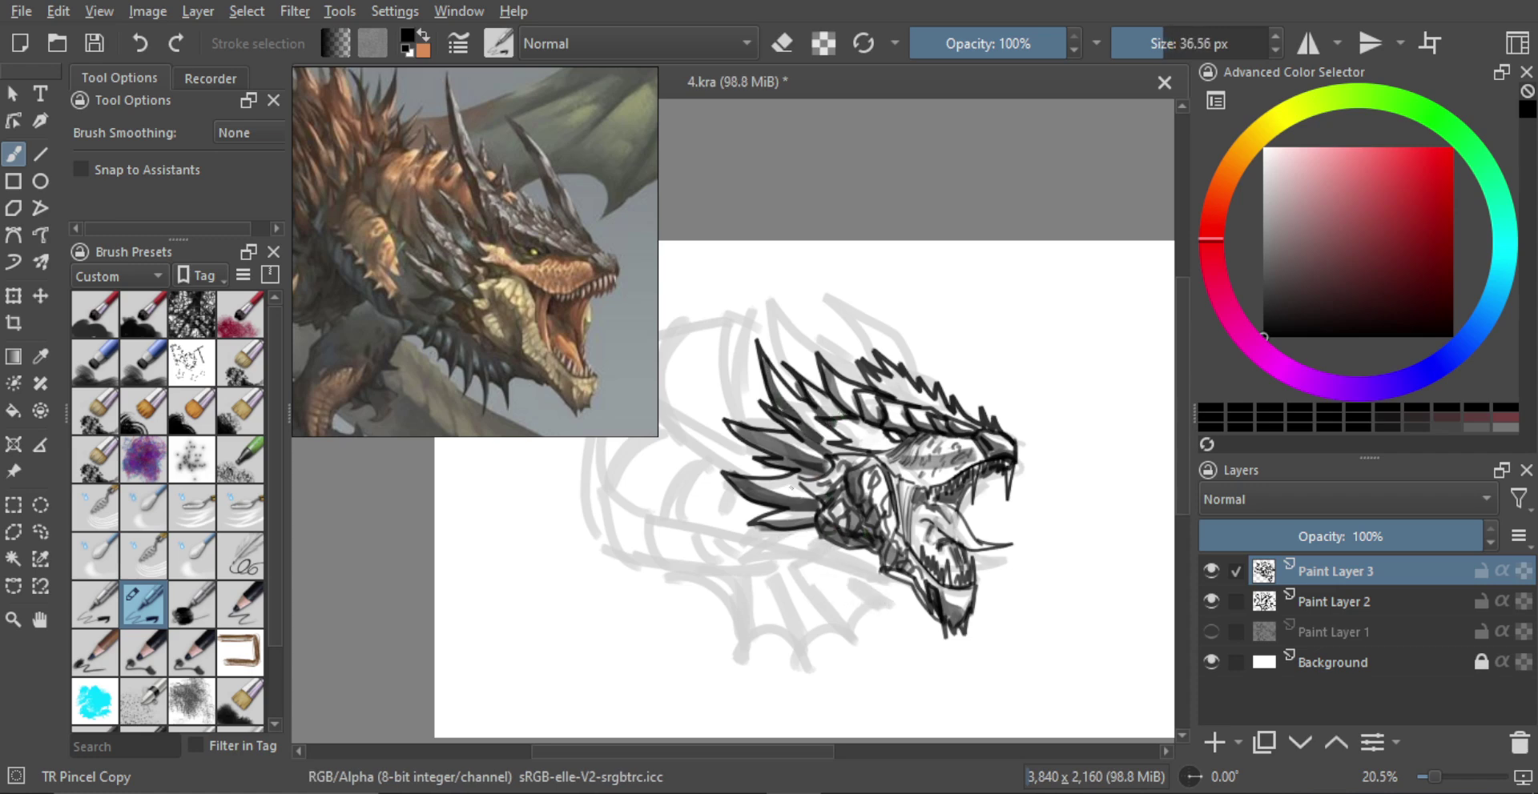
{"action": "mouse_move", "coordinate": [798, 475]}
{"action": "left_mouse_down"}
{"action": "mouse_move", "coordinate": [791, 507]}
{"action": "mouse_move", "coordinate": [769, 482]}
{"action": "mouse_move", "coordinate": [757, 493]}
{"action": "mouse_move", "coordinate": [768, 526]}
{"action": "left_mouse_up"}
{"action": "mouse_move", "coordinate": [771, 432]}
{"action": "left_mouse_down"}
{"action": "mouse_move", "coordinate": [756, 445]}
{"action": "mouse_move", "coordinate": [775, 419]}
{"action": "mouse_move", "coordinate": [771, 373]}
{"action": "mouse_move", "coordinate": [809, 386]}
{"action": "left_mouse_up"}
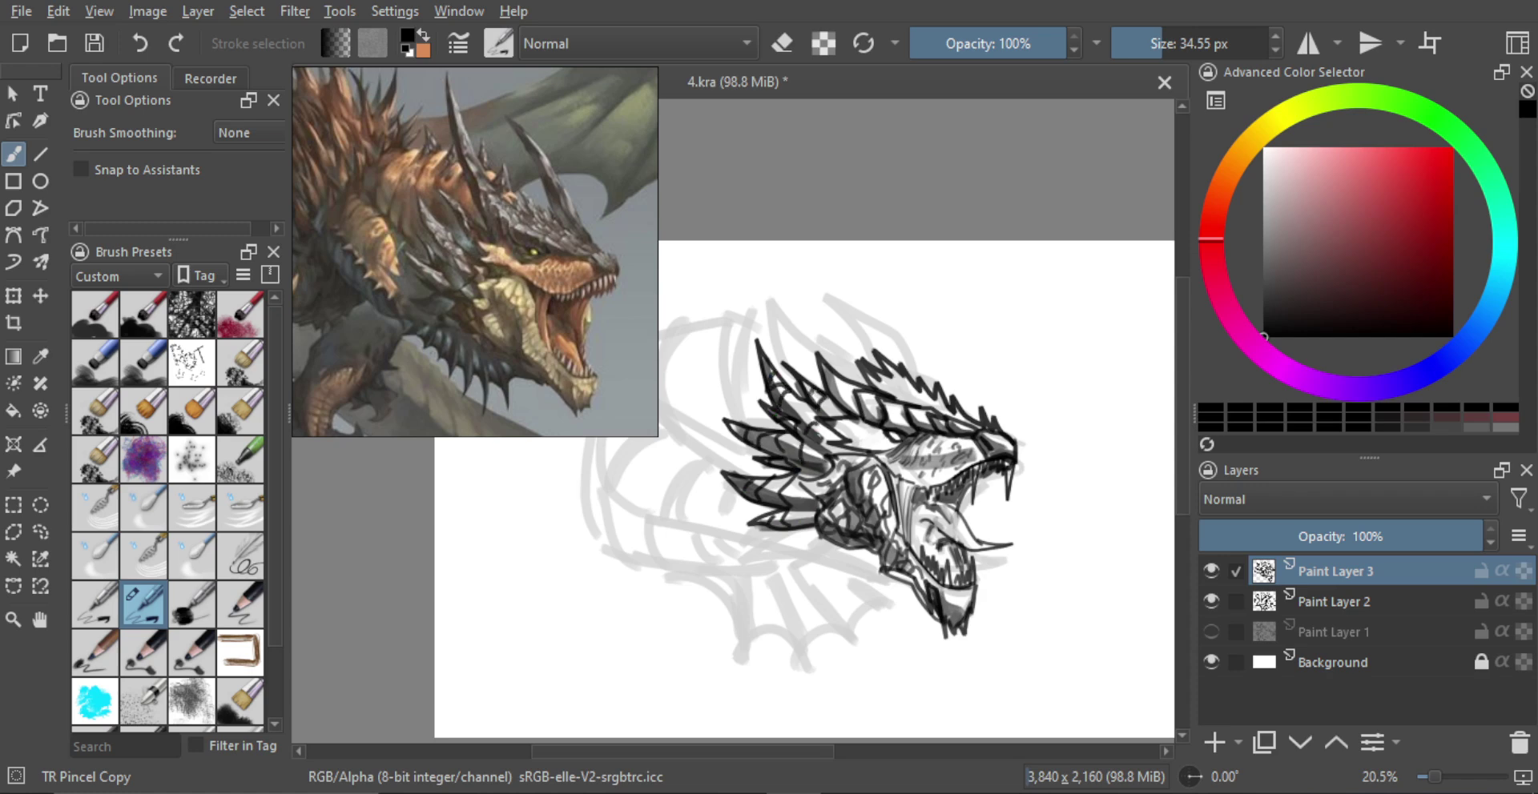
{"action": "left_click_drag", "start_coordinate": [820, 455], "coordinate": [809, 434]}
{"action": "left_click_drag", "start_coordinate": [877, 409], "coordinate": [911, 424]}
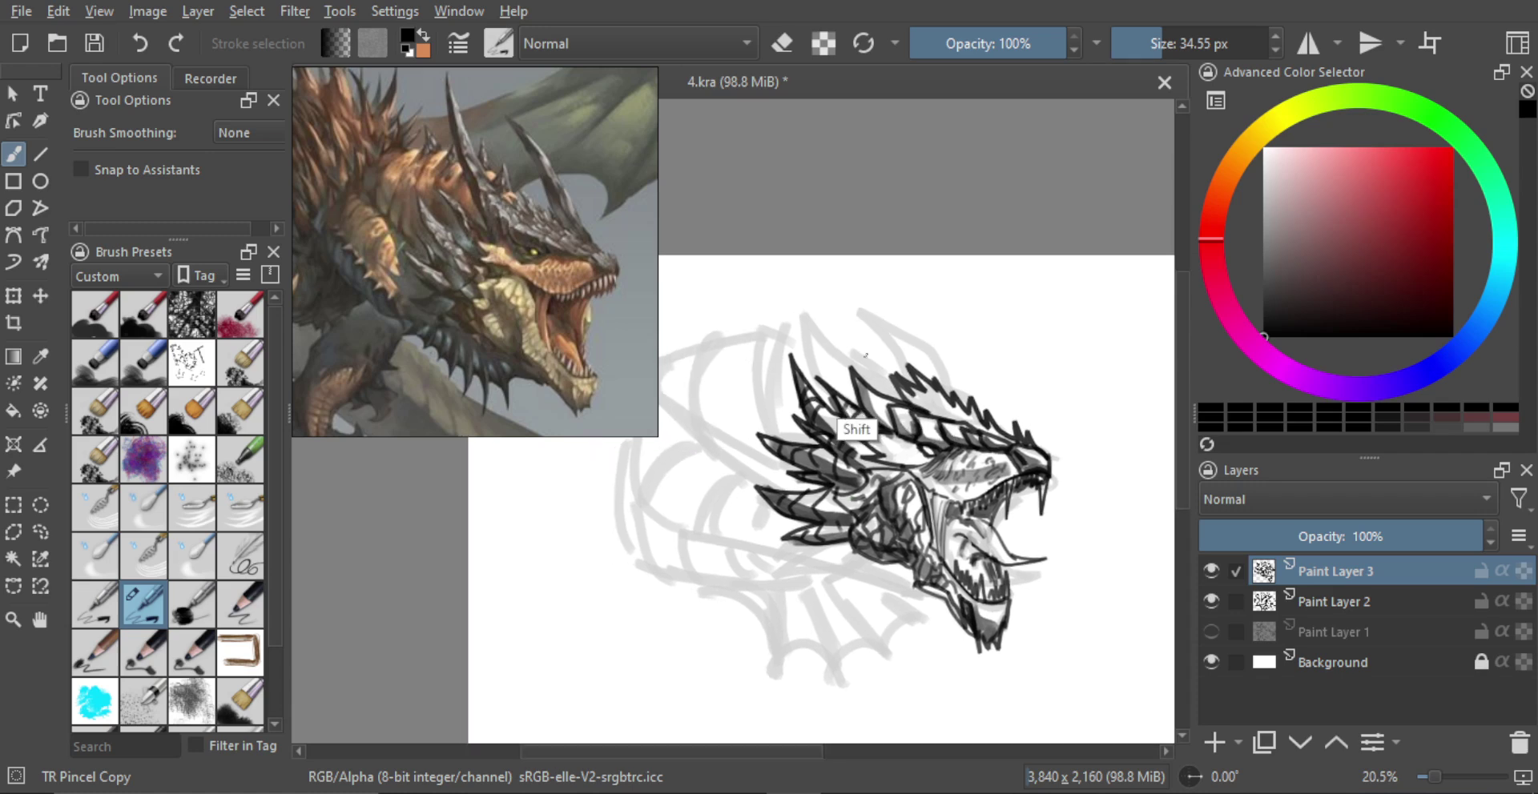
Step: Ink the long, pointed rear horn rising from the back of the head and undo the stray strokes
{"action": "left_click_drag", "start_coordinate": [834, 369], "coordinate": [837, 369]}
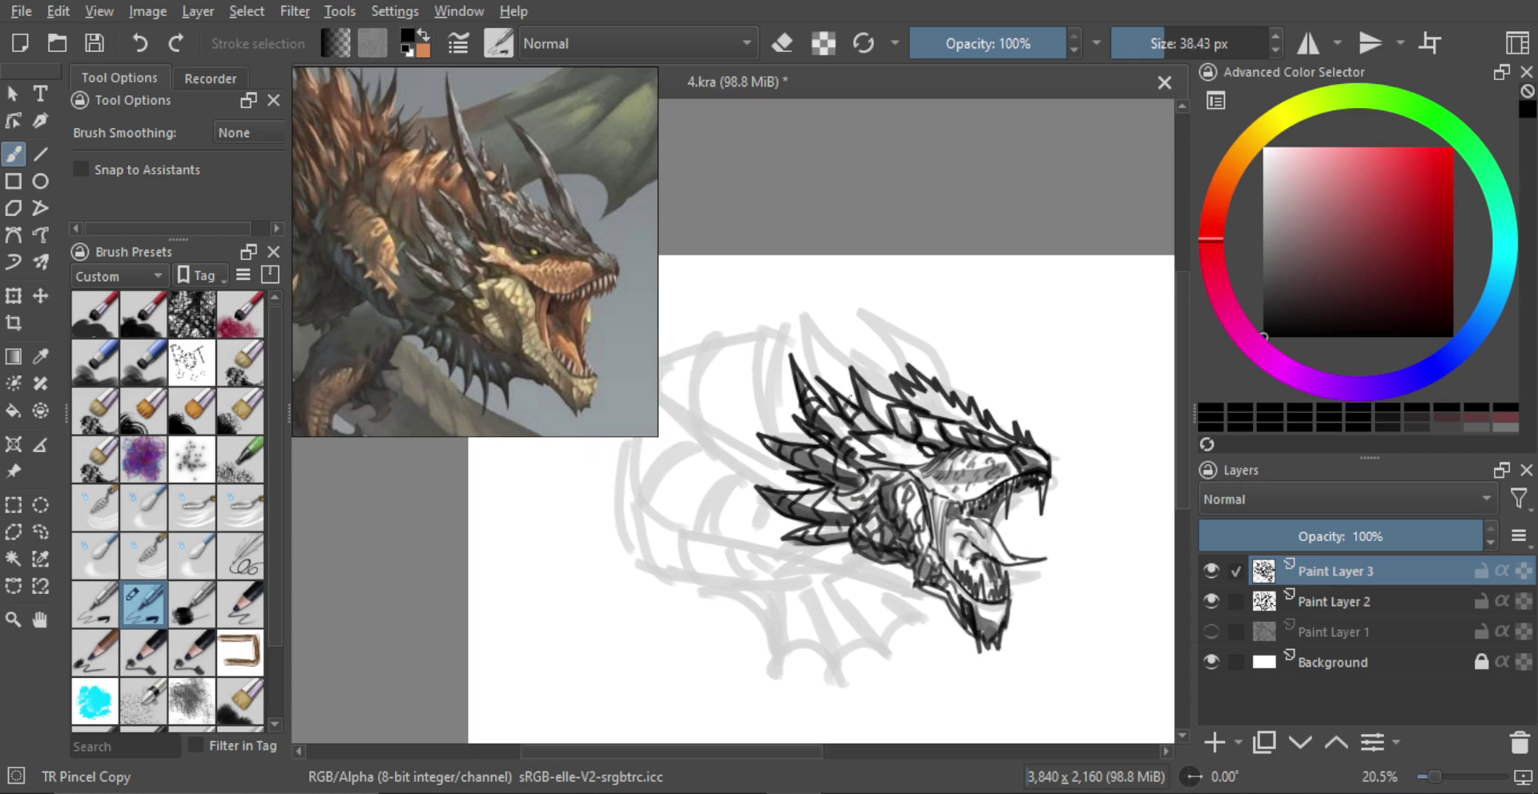
{"action": "key", "text": "e"}
{"action": "key", "text": "e"}
{"action": "mouse_move", "coordinate": [873, 428]}
{"action": "left_mouse_down"}
{"action": "mouse_move", "coordinate": [820, 359]}
{"action": "mouse_move", "coordinate": [812, 284]}
{"action": "mouse_move", "coordinate": [851, 362]}
{"action": "mouse_move", "coordinate": [829, 329]}
{"action": "mouse_move", "coordinate": [818, 360]}
{"action": "mouse_move", "coordinate": [836, 391]}
{"action": "mouse_move", "coordinate": [828, 357]}
{"action": "left_mouse_up"}
{"action": "left_click_drag", "start_coordinate": [812, 294], "coordinate": [817, 355]}
{"action": "mouse_move", "coordinate": [816, 341]}
{"action": "left_mouse_down"}
{"action": "mouse_move", "coordinate": [823, 307]}
{"action": "mouse_move", "coordinate": [833, 362]}
{"action": "left_mouse_up"}
{"action": "mouse_move", "coordinate": [822, 328]}
{"action": "left_mouse_down"}
{"action": "mouse_move", "coordinate": [853, 407]}
{"action": "mouse_move", "coordinate": [849, 375]}
{"action": "mouse_move", "coordinate": [909, 367]}
{"action": "mouse_move", "coordinate": [912, 348]}
{"action": "mouse_move", "coordinate": [914, 387]}
{"action": "mouse_move", "coordinate": [893, 318]}
{"action": "mouse_move", "coordinate": [852, 270]}
{"action": "mouse_move", "coordinate": [913, 321]}
{"action": "mouse_move", "coordinate": [964, 400]}
{"action": "mouse_move", "coordinate": [902, 380]}
{"action": "mouse_move", "coordinate": [881, 317]}
{"action": "mouse_move", "coordinate": [839, 279]}
{"action": "mouse_move", "coordinate": [902, 371]}
{"action": "mouse_move", "coordinate": [869, 317]}
{"action": "left_mouse_up"}
{"action": "key", "text": "ctrl+z"}
{"action": "key", "text": "ctrl+z"}
Step: Ink the long front horn above the brow and add a small dark spike between the two horn bases
{"action": "left_click_drag", "start_coordinate": [907, 372], "coordinate": [898, 331]}
{"action": "mouse_move", "coordinate": [898, 332]}
{"action": "left_mouse_down"}
{"action": "mouse_move", "coordinate": [930, 361]}
{"action": "mouse_move", "coordinate": [896, 392]}
{"action": "mouse_move", "coordinate": [903, 356]}
{"action": "left_mouse_up"}
{"action": "mouse_move", "coordinate": [866, 303]}
{"action": "left_mouse_down"}
{"action": "mouse_move", "coordinate": [898, 368]}
{"action": "mouse_move", "coordinate": [881, 341]}
{"action": "mouse_move", "coordinate": [922, 375]}
{"action": "left_mouse_up"}
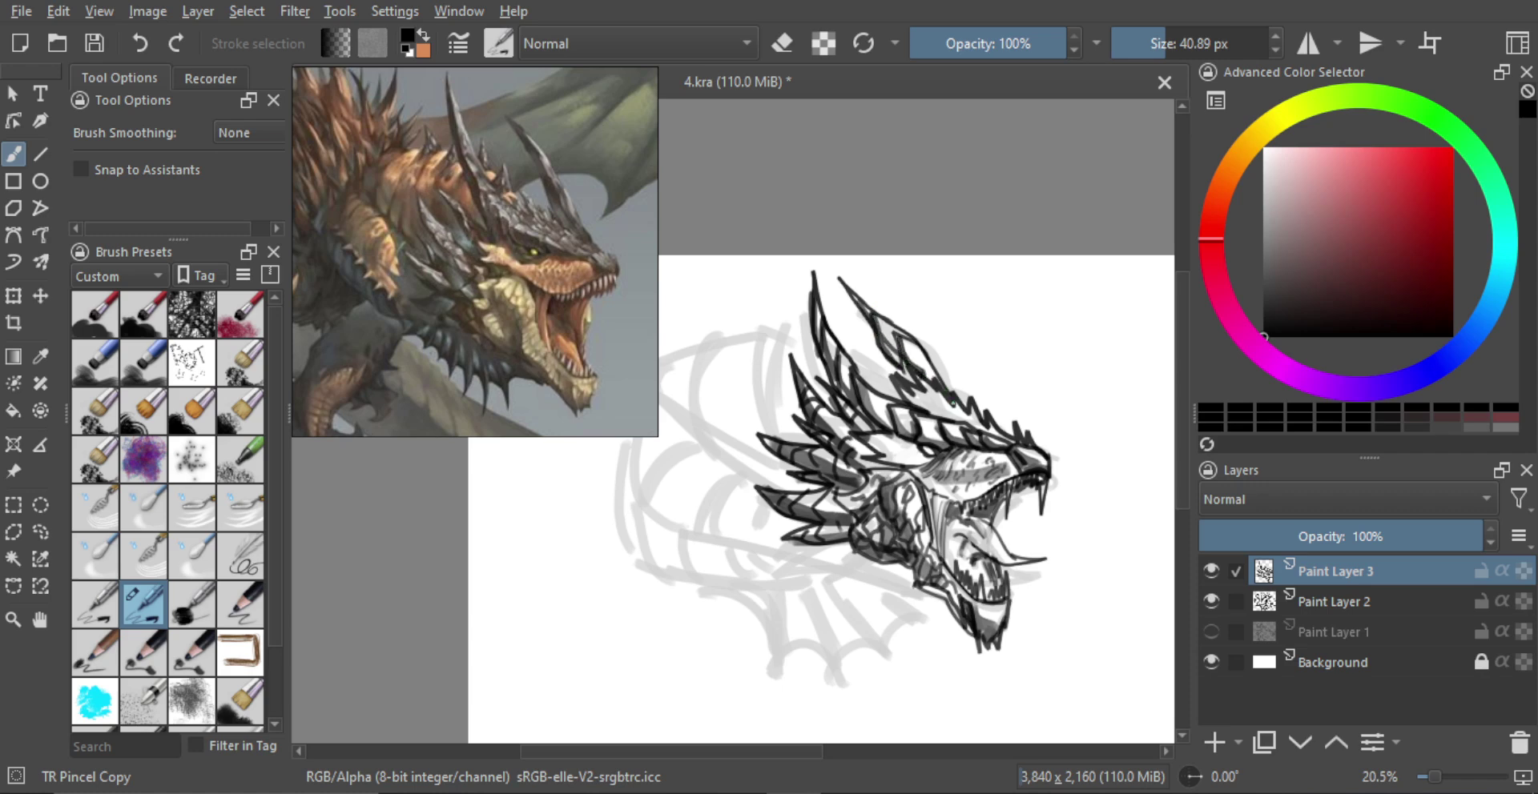
{"action": "key", "text": "bracketright"}
{"action": "mouse_move", "coordinate": [869, 375]}
{"action": "left_mouse_down"}
{"action": "mouse_move", "coordinate": [872, 340]}
{"action": "mouse_move", "coordinate": [867, 372]}
{"action": "mouse_move", "coordinate": [864, 344]}
{"action": "mouse_move", "coordinate": [914, 378]}
{"action": "left_mouse_up"}
{"action": "left_click_drag", "start_coordinate": [914, 378], "coordinate": [910, 411]}
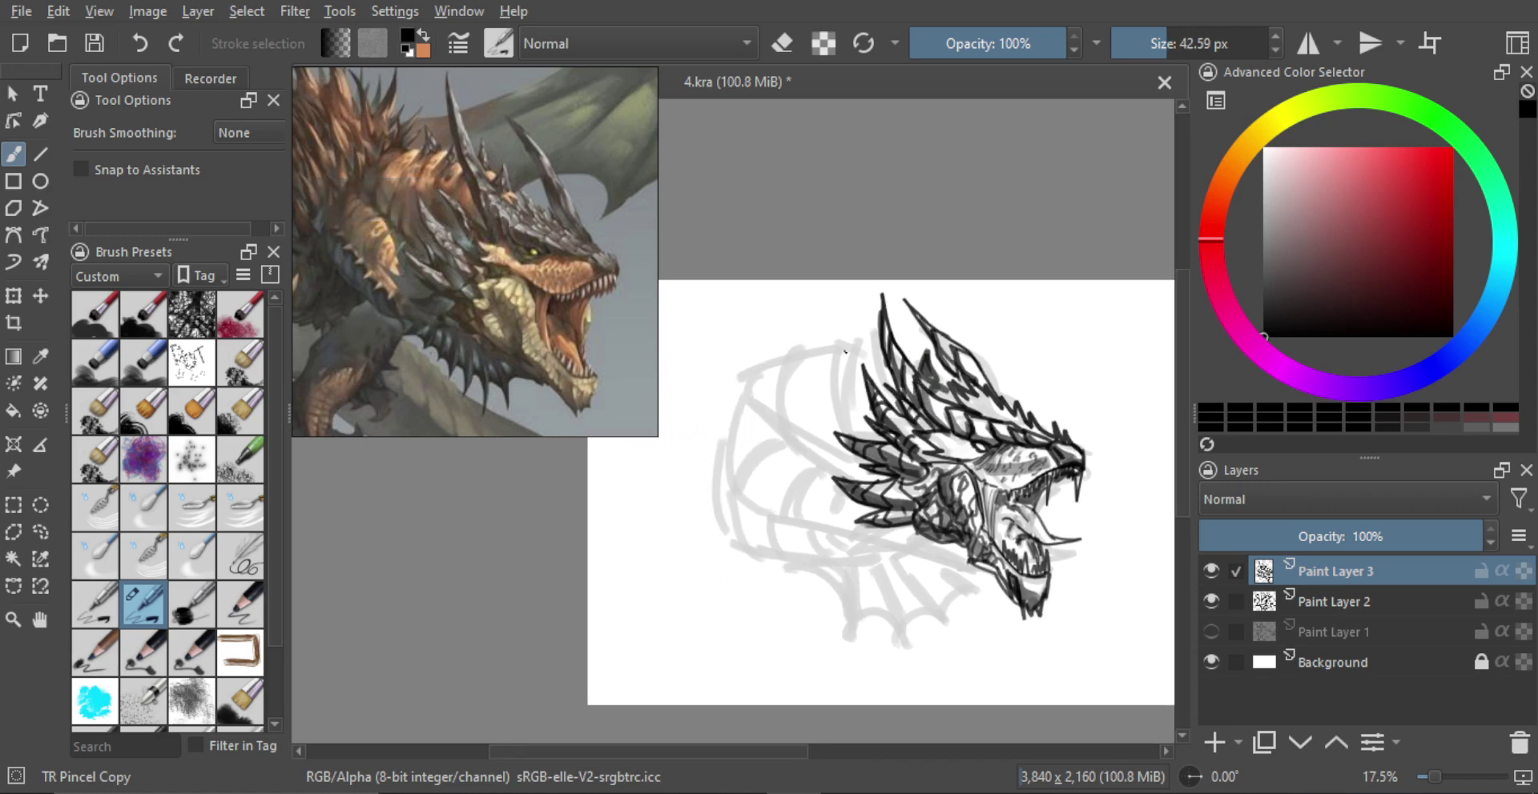
Step: Ink two small dark spikes on top of the neck, with the upper contour and the first curved band lines
{"action": "mouse_move", "coordinate": [845, 350]}
{"action": "left_mouse_down"}
{"action": "mouse_move", "coordinate": [851, 333]}
{"action": "mouse_move", "coordinate": [857, 366]}
{"action": "mouse_move", "coordinate": [844, 338]}
{"action": "mouse_move", "coordinate": [852, 362]}
{"action": "mouse_move", "coordinate": [829, 398]}
{"action": "mouse_move", "coordinate": [789, 323]}
{"action": "mouse_move", "coordinate": [810, 359]}
{"action": "mouse_move", "coordinate": [795, 350]}
{"action": "mouse_move", "coordinate": [771, 388]}
{"action": "mouse_move", "coordinate": [762, 375]}
{"action": "mouse_move", "coordinate": [785, 360]}
{"action": "left_mouse_up"}
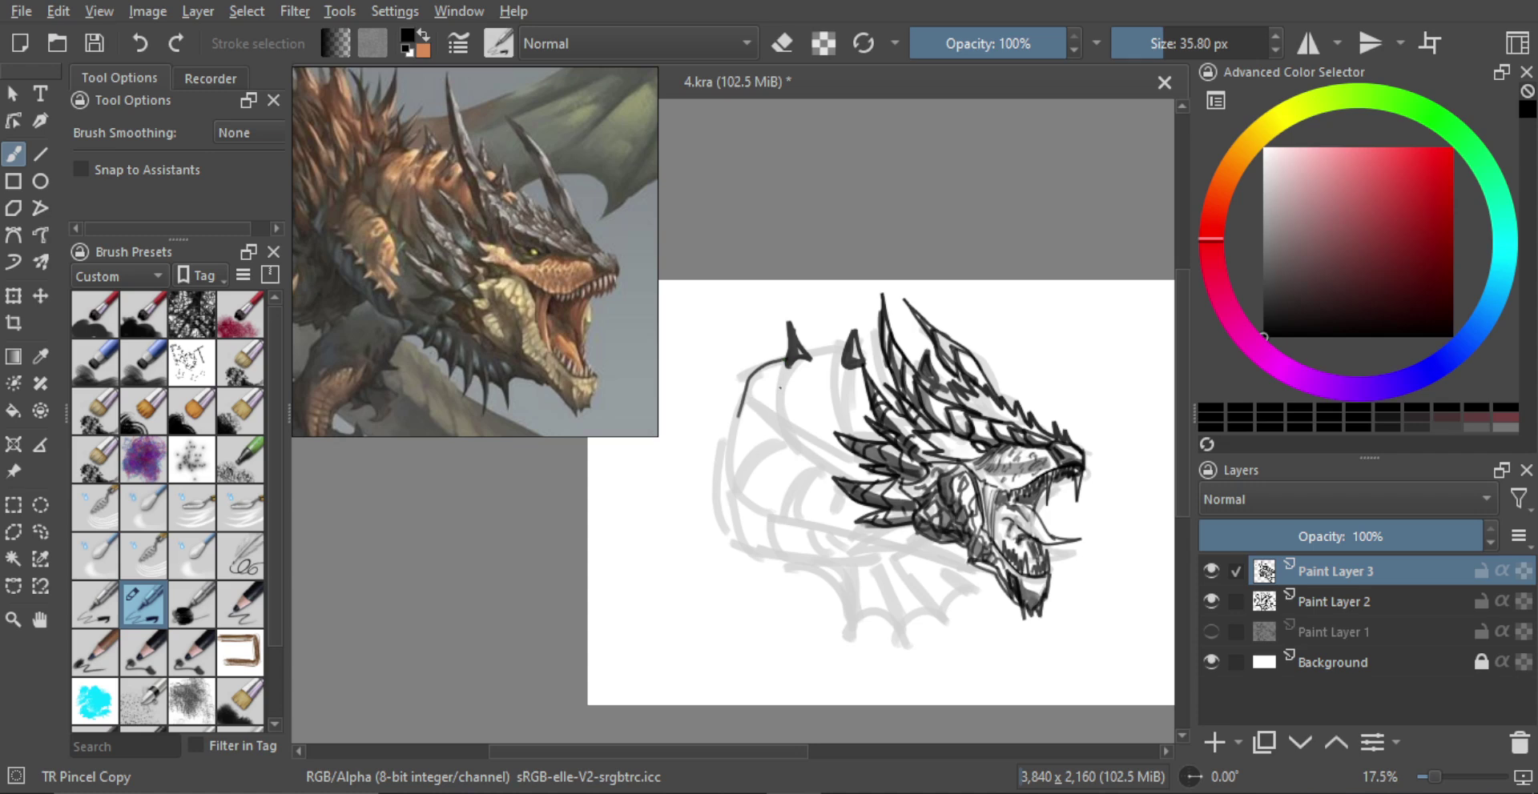
{"action": "key", "text": "]"}
{"action": "mouse_move", "coordinate": [769, 418]}
{"action": "left_mouse_down"}
{"action": "mouse_move", "coordinate": [790, 360]}
{"action": "mouse_move", "coordinate": [841, 350]}
{"action": "mouse_move", "coordinate": [828, 439]}
{"action": "left_mouse_up"}
{"action": "left_click_drag", "start_coordinate": [857, 351], "coordinate": [877, 357]}
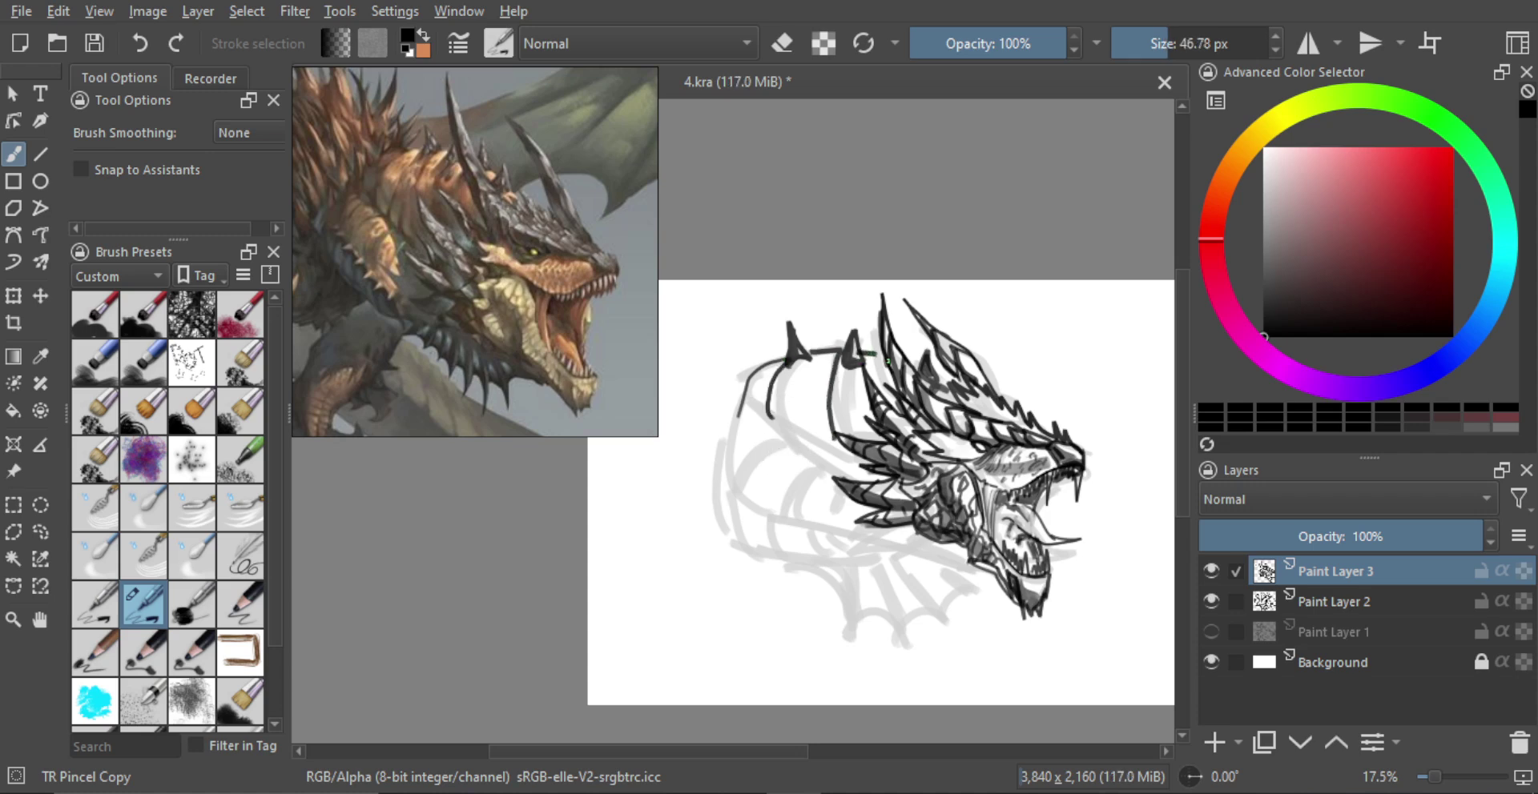
Step: Erase the front neck band line and re-ink the upper neck bands with thicker, darker curved strokes
{"action": "key", "text": "]"}
{"action": "key", "text": "ctrl+z"}
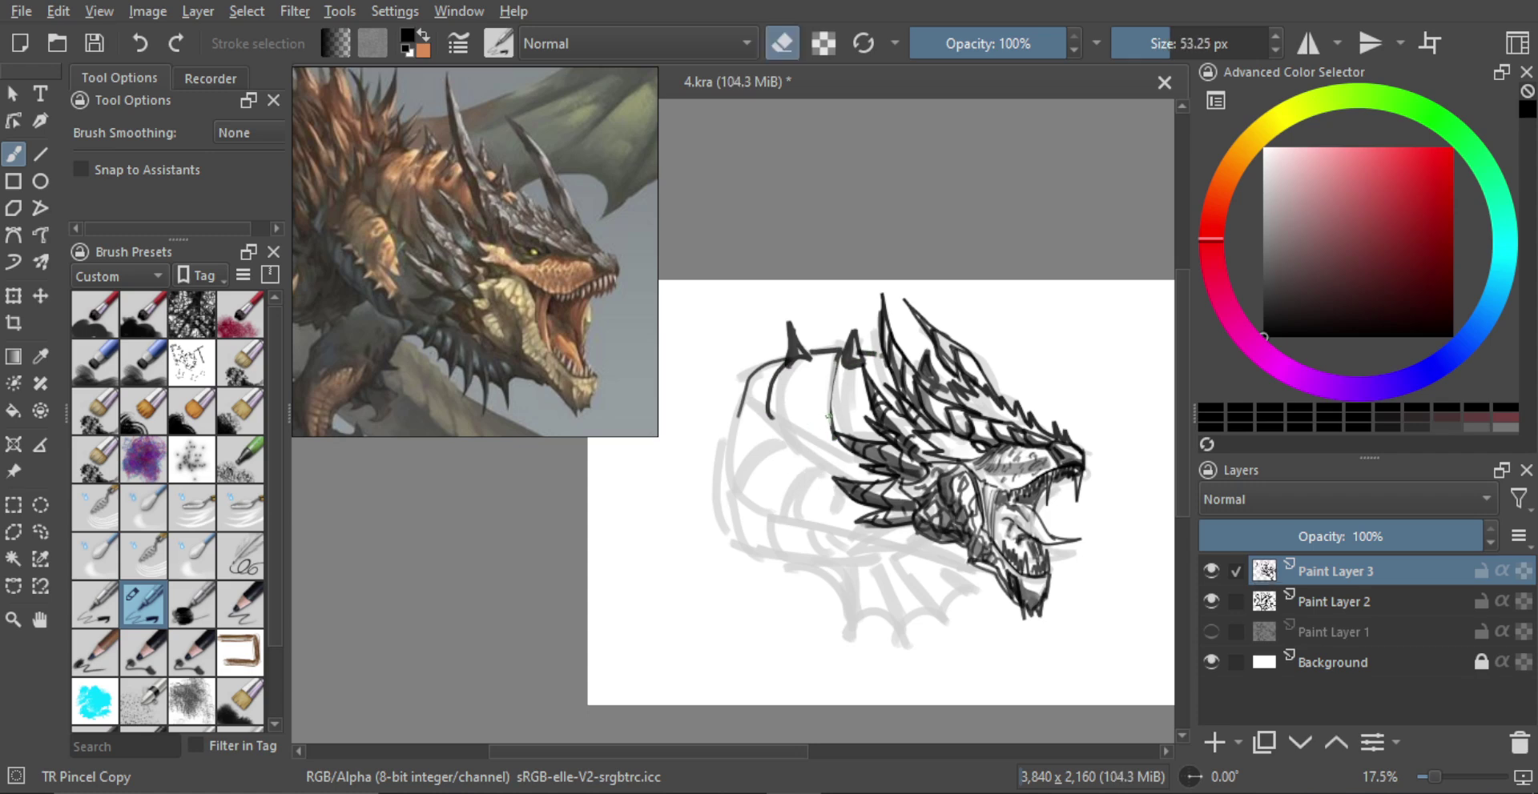
{"action": "key", "text": "e"}
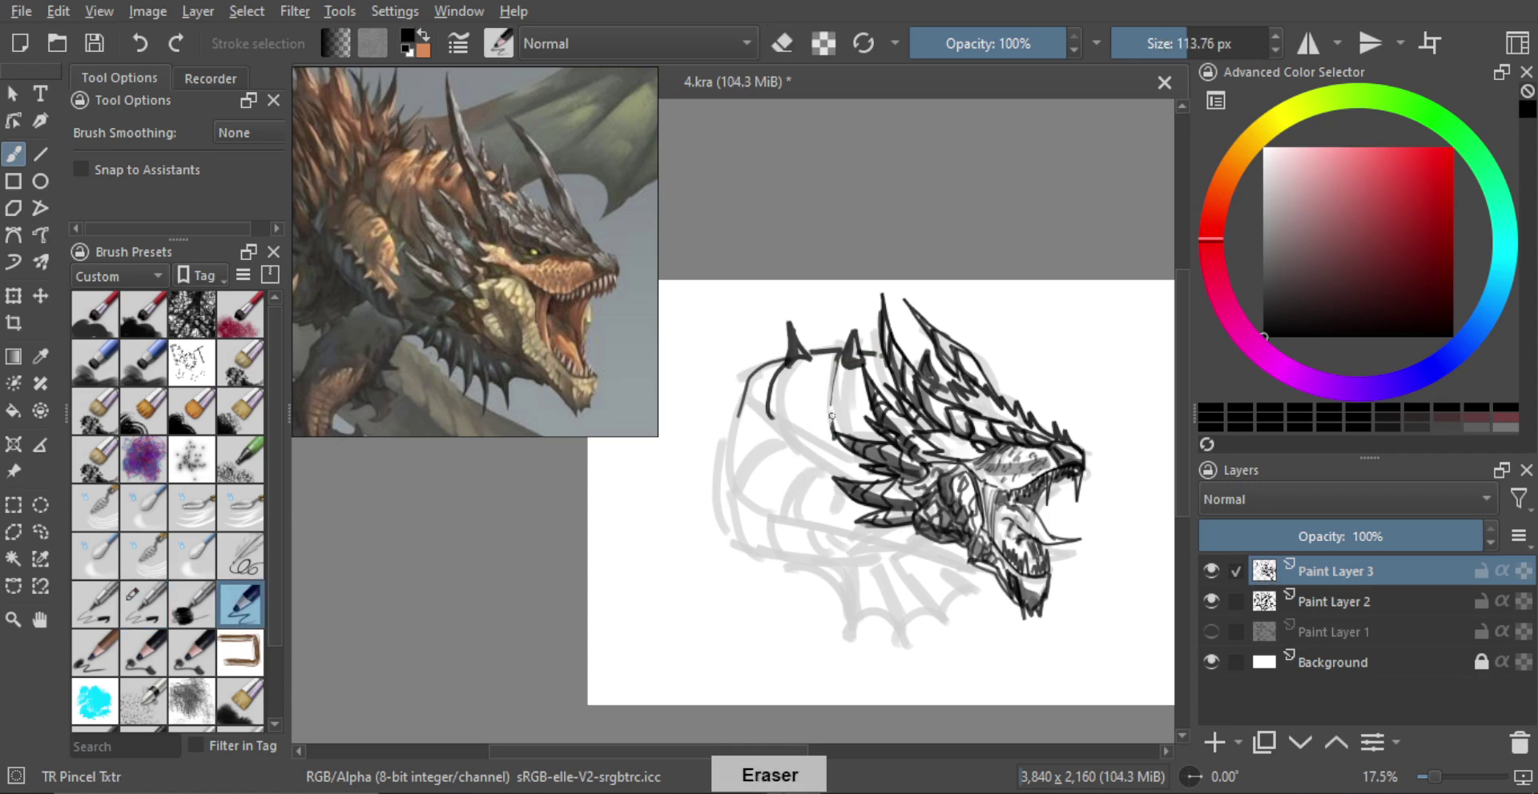
{"action": "key", "text": "e"}
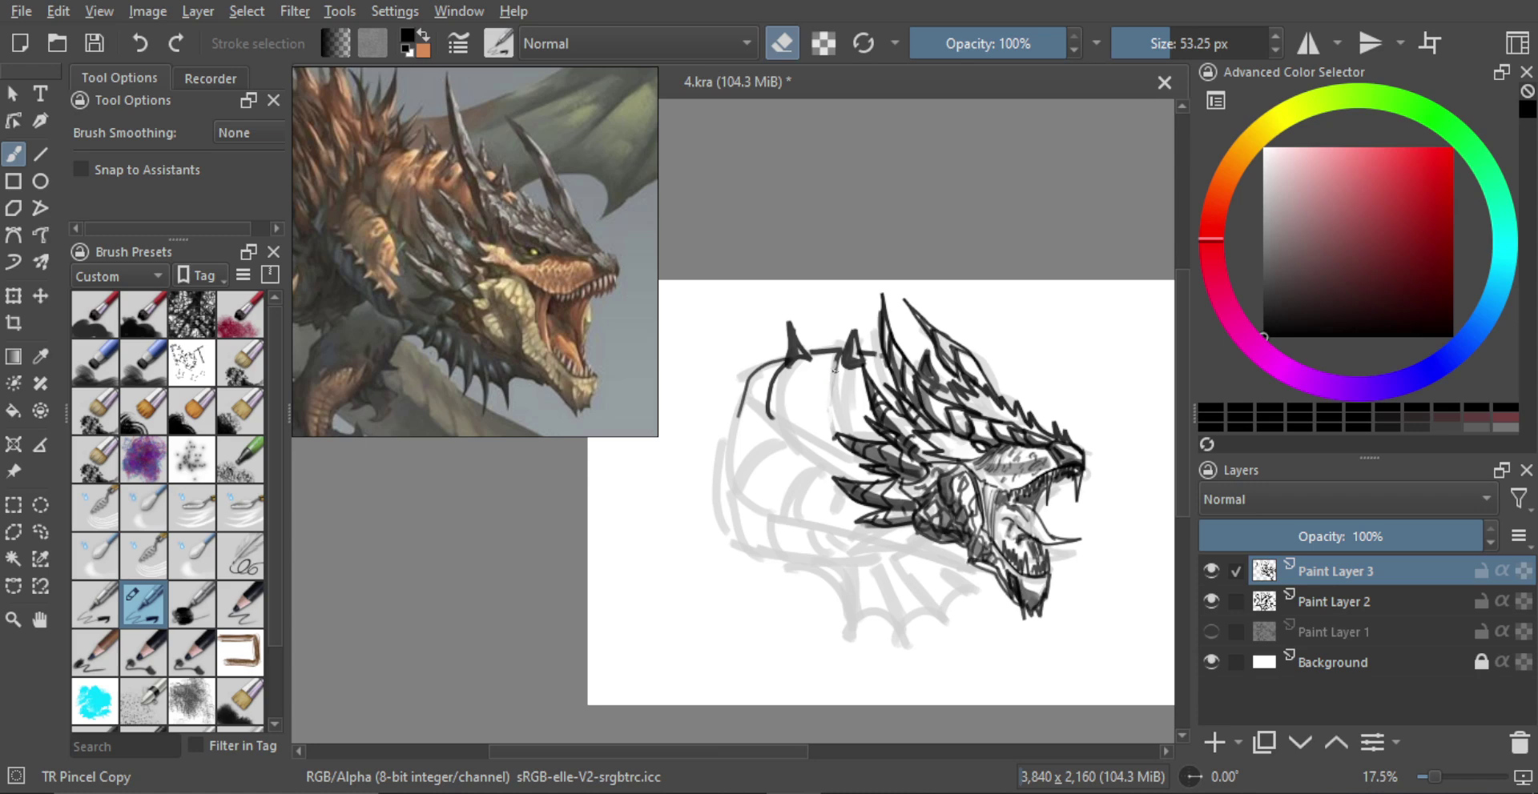
{"action": "mouse_move", "coordinate": [840, 357]}
{"action": "left_mouse_down"}
{"action": "mouse_move", "coordinate": [819, 436]}
{"action": "mouse_move", "coordinate": [836, 364]}
{"action": "left_mouse_up"}
{"action": "left_click_drag", "start_coordinate": [807, 443], "coordinate": [820, 443], "text": "shift"}
{"action": "mouse_move", "coordinate": [758, 368]}
{"action": "left_mouse_down"}
{"action": "mouse_move", "coordinate": [761, 417]}
{"action": "mouse_move", "coordinate": [762, 394]}
{"action": "mouse_move", "coordinate": [803, 432]}
{"action": "mouse_move", "coordinate": [784, 380]}
{"action": "mouse_move", "coordinate": [819, 438]}
{"action": "mouse_move", "coordinate": [845, 438]}
{"action": "mouse_move", "coordinate": [759, 409]}
{"action": "mouse_move", "coordinate": [788, 378]}
{"action": "mouse_move", "coordinate": [834, 386]}
{"action": "mouse_move", "coordinate": [799, 426]}
{"action": "mouse_move", "coordinate": [766, 427]}
{"action": "mouse_move", "coordinate": [825, 442]}
{"action": "mouse_move", "coordinate": [825, 476]}
{"action": "mouse_move", "coordinate": [849, 449]}
{"action": "mouse_move", "coordinate": [831, 472]}
{"action": "mouse_move", "coordinate": [877, 487]}
{"action": "mouse_move", "coordinate": [841, 447]}
{"action": "mouse_move", "coordinate": [863, 511]}
{"action": "mouse_move", "coordinate": [842, 496]}
{"action": "mouse_move", "coordinate": [913, 535]}
{"action": "mouse_move", "coordinate": [896, 530]}
{"action": "left_mouse_up"}
{"action": "key", "text": "e"}
{"action": "key", "text": "e"}
{"action": "key", "text": "["}
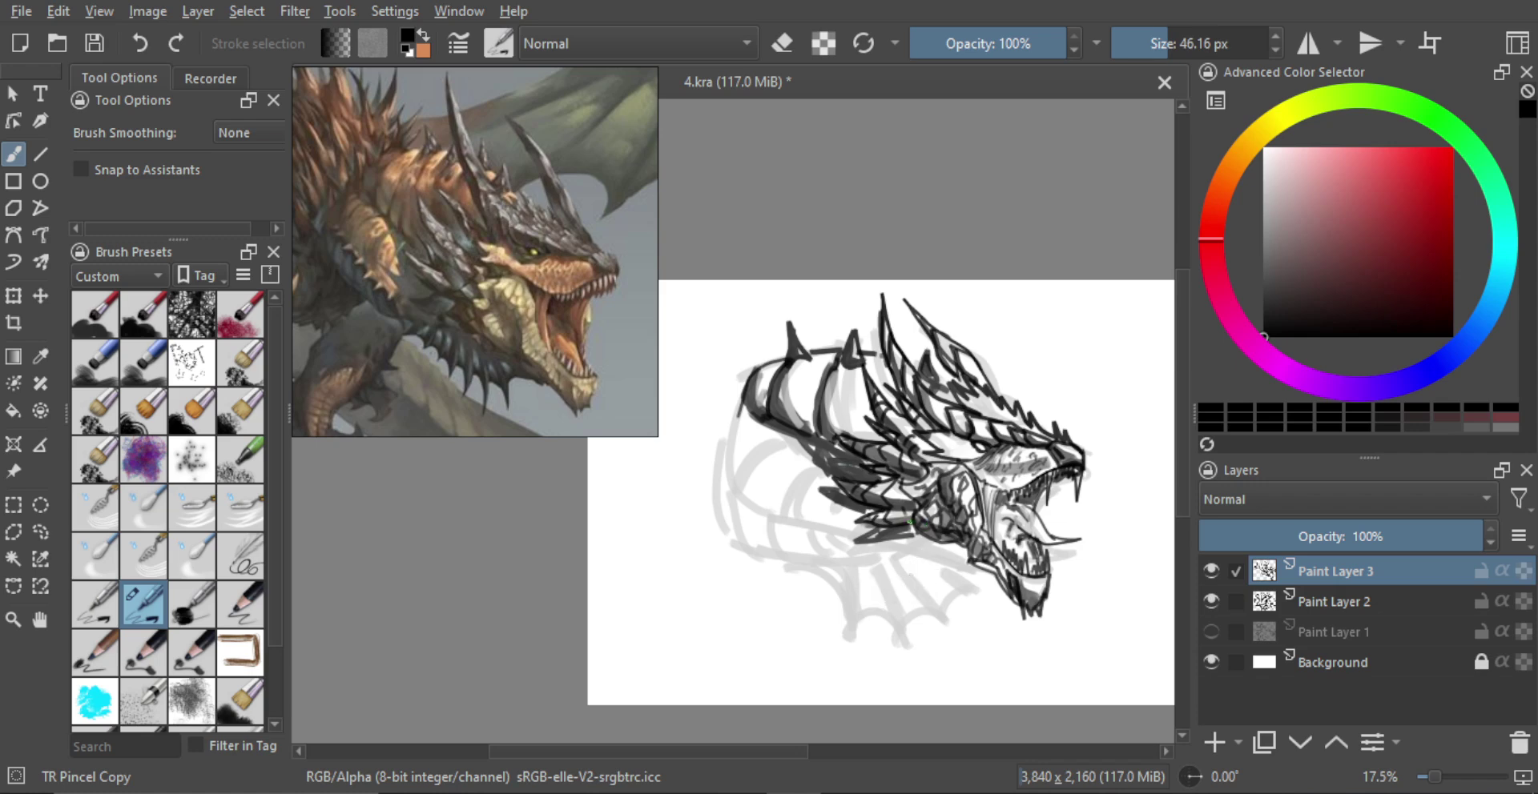
Step: Ink the rear contour and lower plate of the neck down to the jaw with a brush of about 39 px
{"action": "mouse_move", "coordinate": [756, 435]}
{"action": "left_mouse_down", "text": "shift"}
{"action": "mouse_move", "coordinate": [773, 435]}
{"action": "mouse_move", "coordinate": [748, 416]}
{"action": "mouse_move", "coordinate": [724, 437]}
{"action": "left_mouse_up", "text": "shift"}
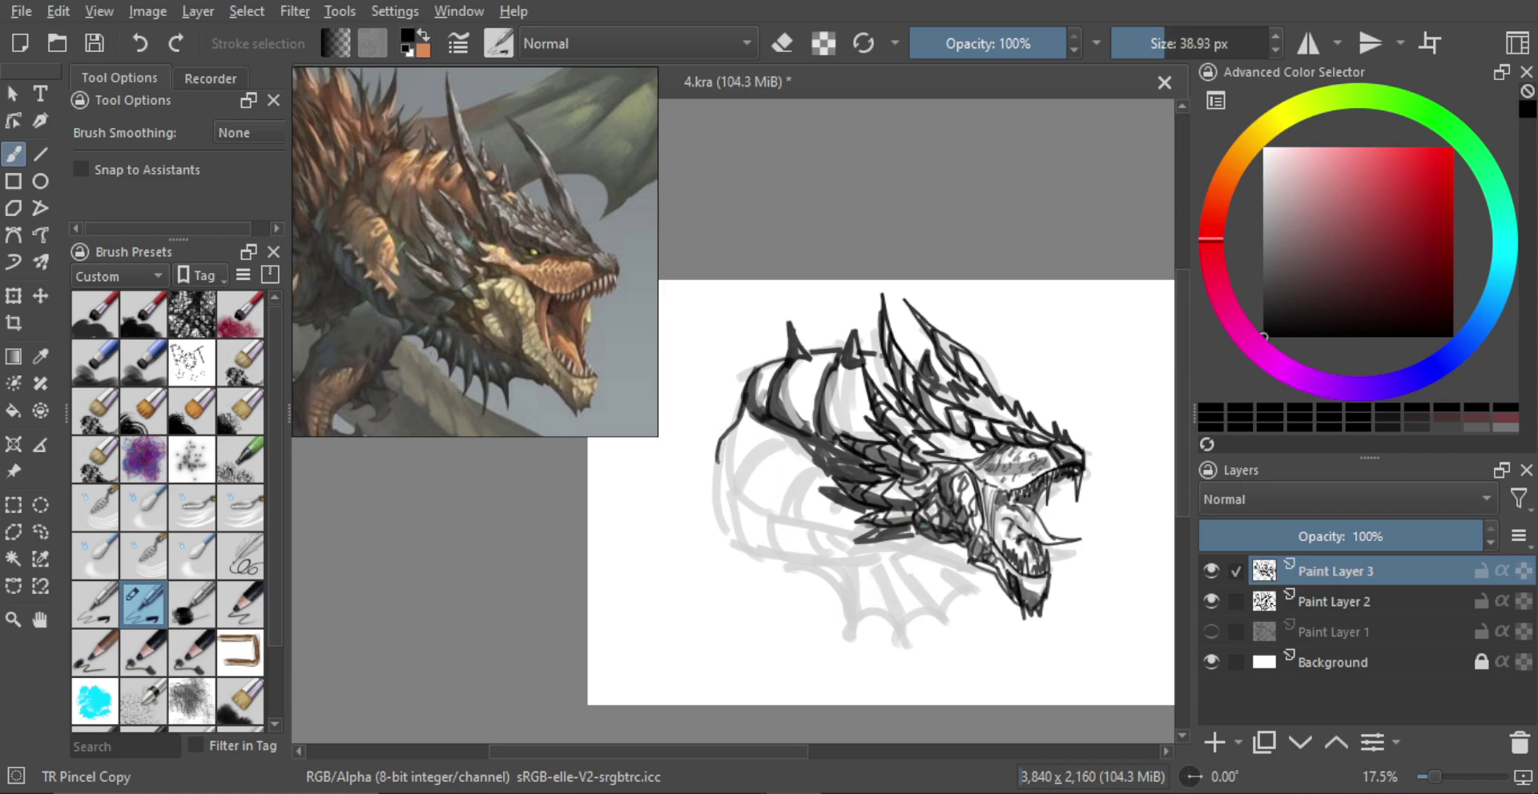
{"action": "mouse_move", "coordinate": [740, 474]}
{"action": "left_mouse_down"}
{"action": "mouse_move", "coordinate": [722, 485]}
{"action": "mouse_move", "coordinate": [774, 424]}
{"action": "mouse_move", "coordinate": [776, 525]}
{"action": "mouse_move", "coordinate": [745, 497]}
{"action": "mouse_move", "coordinate": [852, 543]}
{"action": "left_mouse_up"}
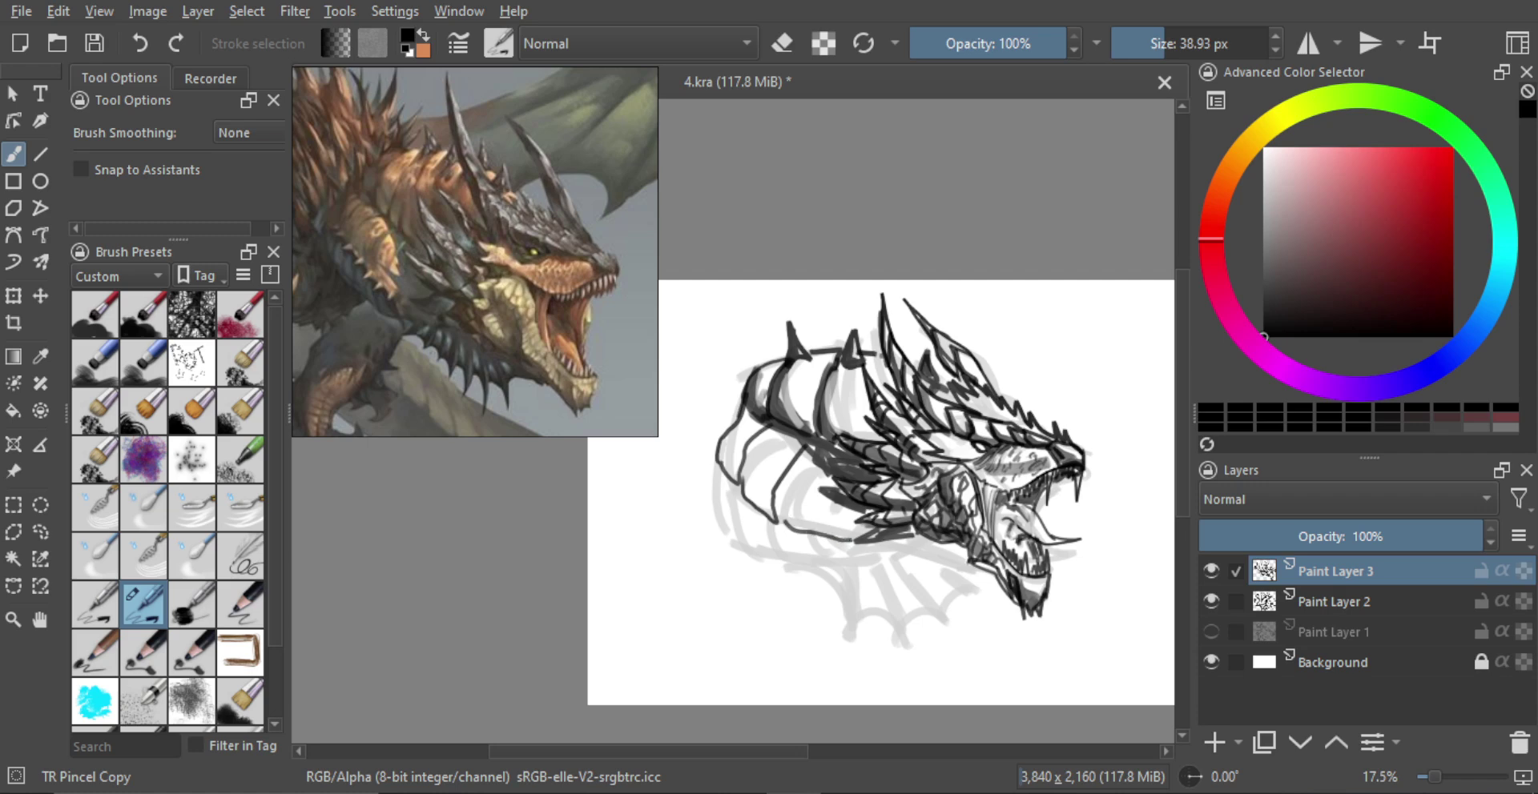
{"action": "left_click_drag", "start_coordinate": [787, 581], "coordinate": [825, 606]}
{"action": "key", "text": "ctrl+z"}
{"action": "key", "text": "ctrl+z"}
{"action": "mouse_move", "coordinate": [777, 522]}
{"action": "left_mouse_down"}
{"action": "mouse_move", "coordinate": [834, 545]}
{"action": "mouse_move", "coordinate": [920, 535]}
{"action": "left_mouse_up"}
{"action": "key", "text": "bracketright"}
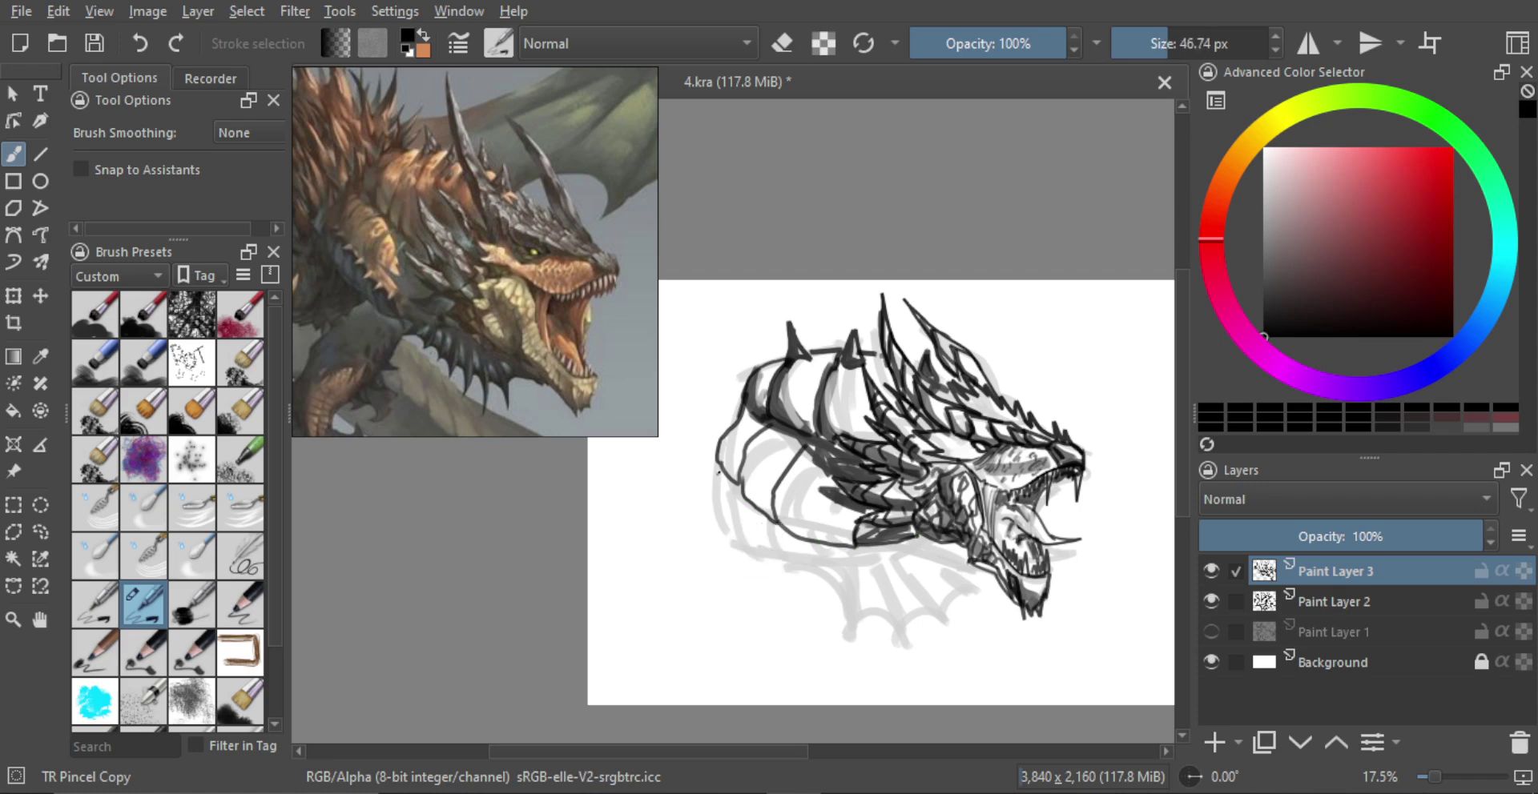
Step: Ink a row of small triangular spikes along the neck's lower edge from the rear to the throat
{"action": "mouse_move", "coordinate": [712, 460]}
{"action": "left_mouse_down"}
{"action": "mouse_move", "coordinate": [696, 484]}
{"action": "mouse_move", "coordinate": [732, 489]}
{"action": "mouse_move", "coordinate": [726, 510]}
{"action": "mouse_move", "coordinate": [695, 483]}
{"action": "mouse_move", "coordinate": [730, 491]}
{"action": "mouse_move", "coordinate": [723, 513]}
{"action": "mouse_move", "coordinate": [781, 553]}
{"action": "left_mouse_up"}
{"action": "key", "text": "ctrl+z"}
{"action": "key", "text": "ctrl+z"}
{"action": "key", "text": "ctrl+z"}
{"action": "left_click_drag", "start_coordinate": [787, 543], "coordinate": [846, 566]}
{"action": "mouse_move", "coordinate": [849, 548]}
{"action": "left_mouse_down"}
{"action": "mouse_move", "coordinate": [870, 575]}
{"action": "mouse_move", "coordinate": [884, 564]}
{"action": "left_mouse_up"}
{"action": "left_click_drag", "start_coordinate": [891, 545], "coordinate": [908, 572]}
{"action": "left_click_drag", "start_coordinate": [893, 542], "coordinate": [928, 554]}
{"action": "left_click_drag", "start_coordinate": [912, 533], "coordinate": [929, 549]}
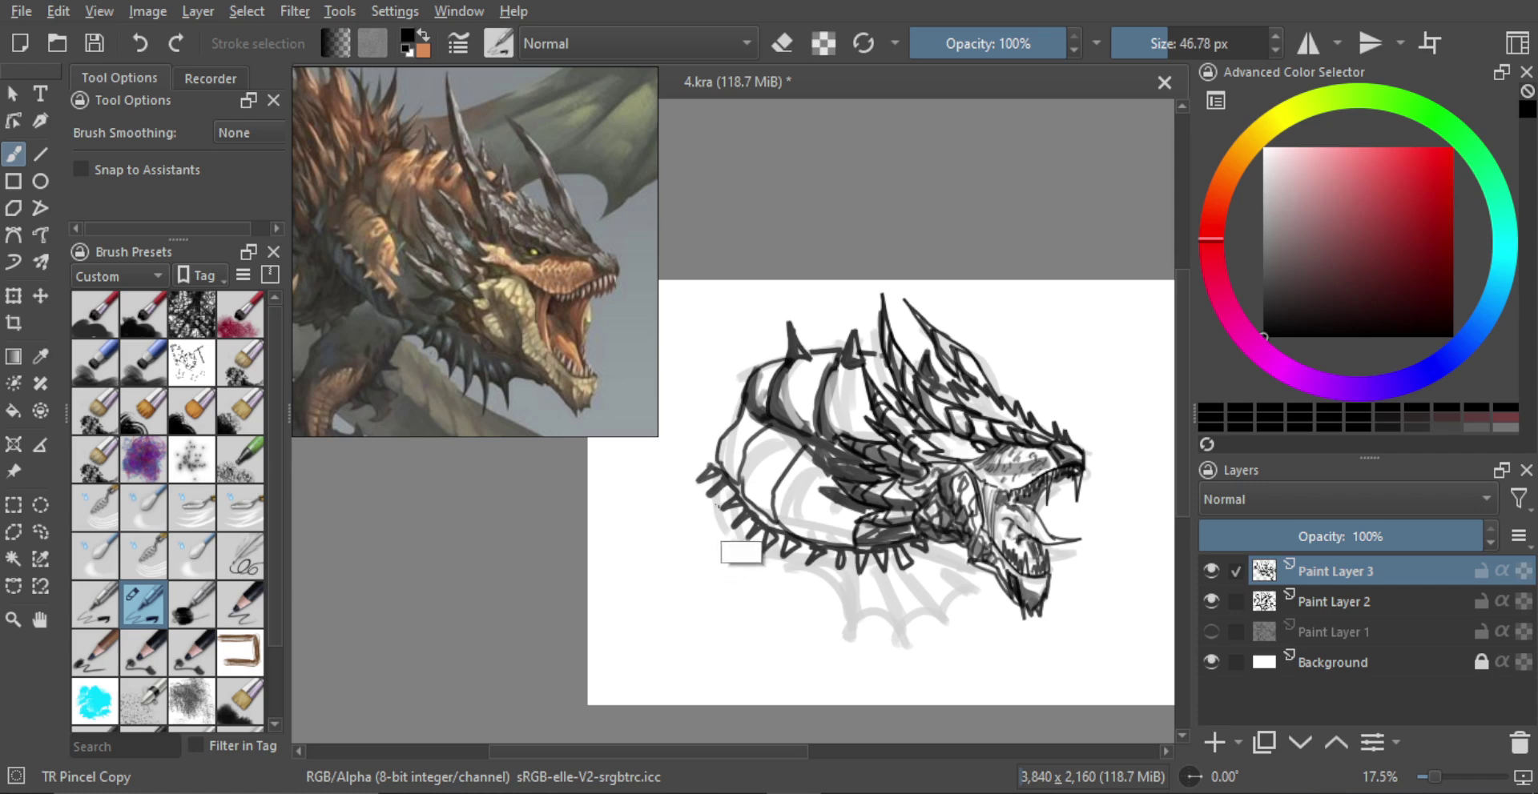
Step: Add a new paint layer and shade the area below the neck's spike row in grey with a wide brush
{"action": "left_click_drag", "start_coordinate": [727, 539], "coordinate": [747, 535], "text": "shift"}
{"action": "key", "text": "bracketright"}
{"action": "key", "text": "bracketright"}
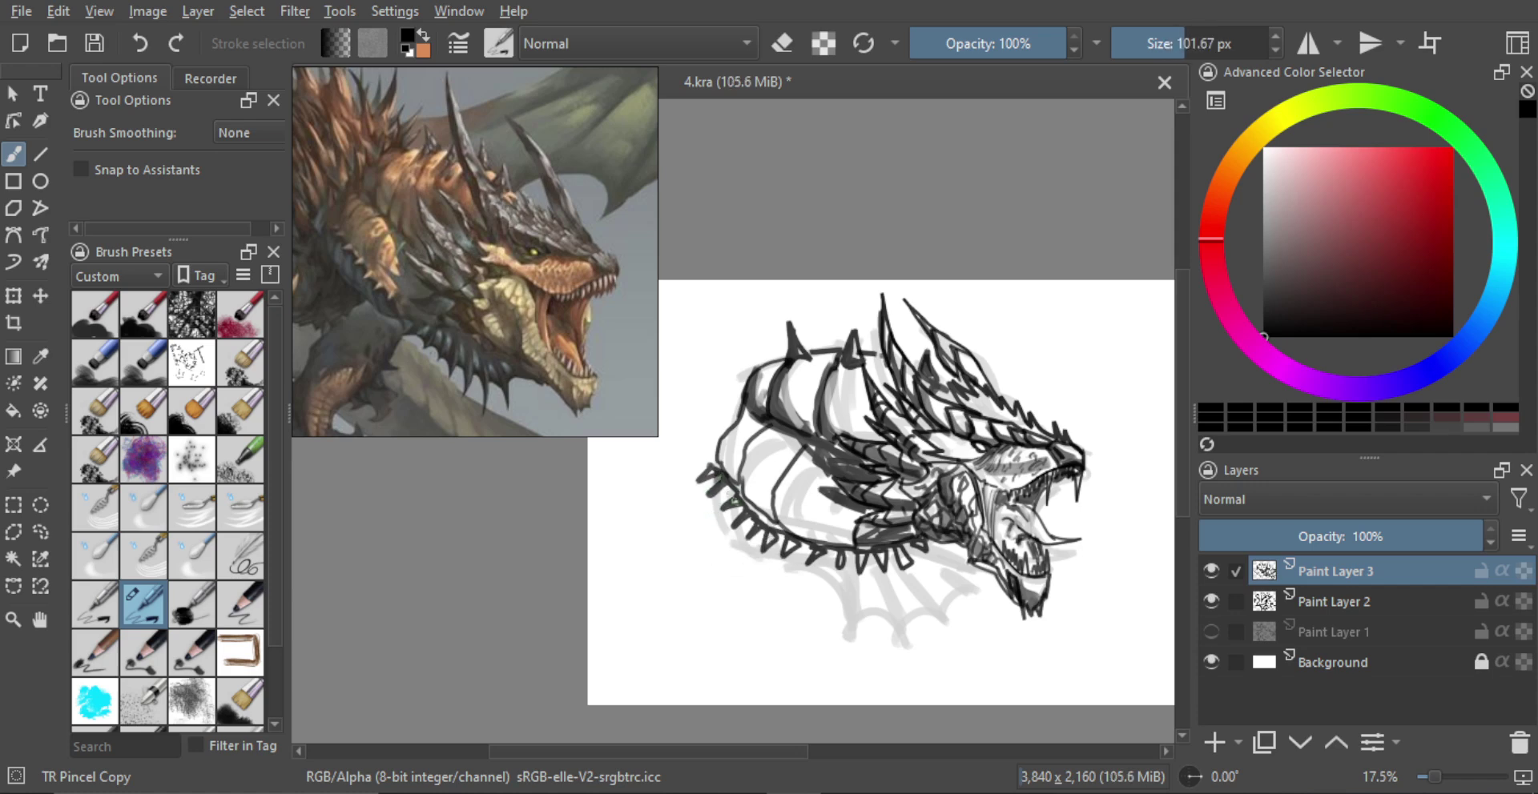
{"action": "key", "text": "e"}
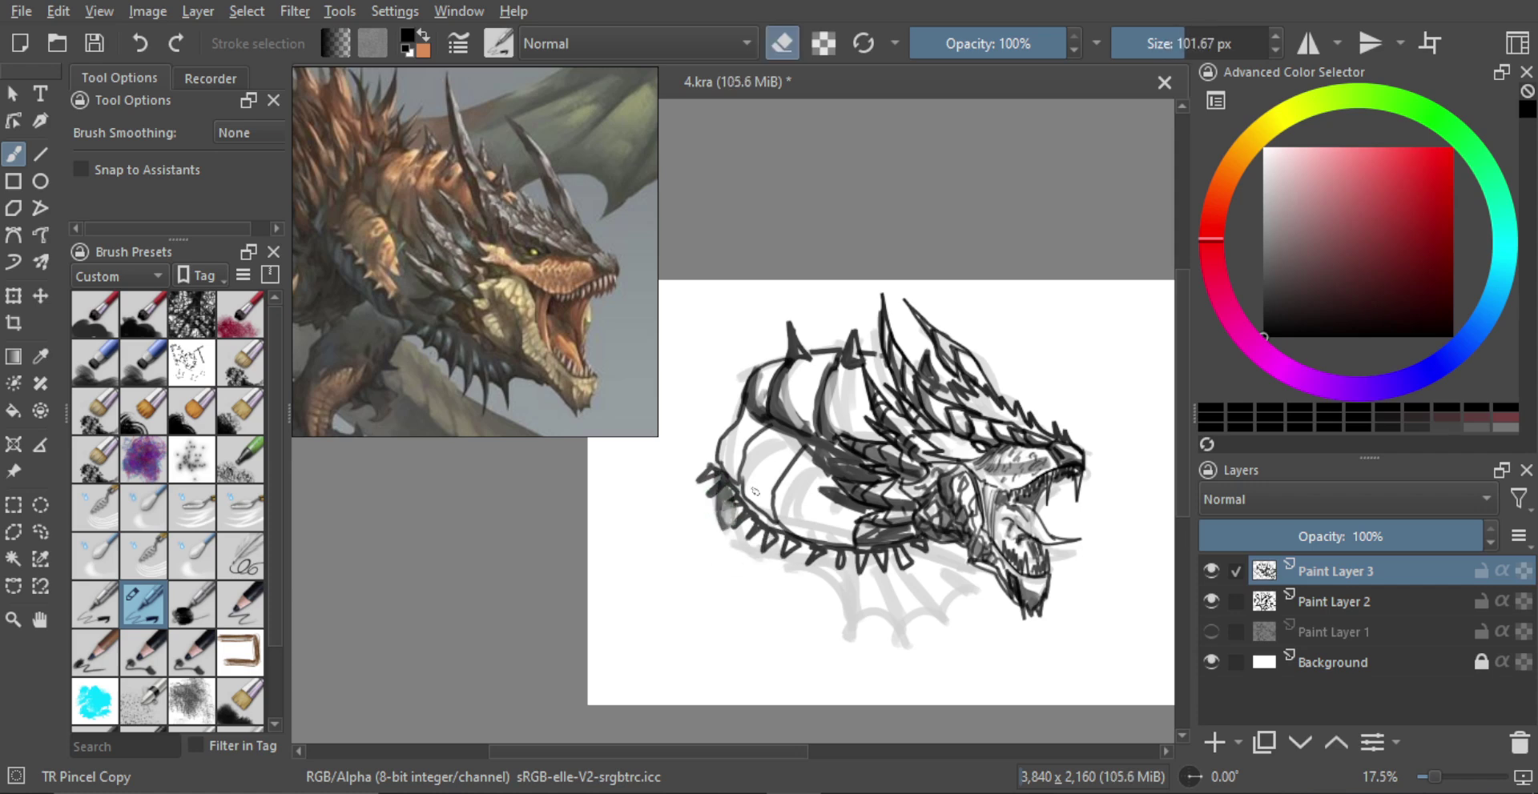
{"action": "left_click", "coordinate": [1213, 741]}
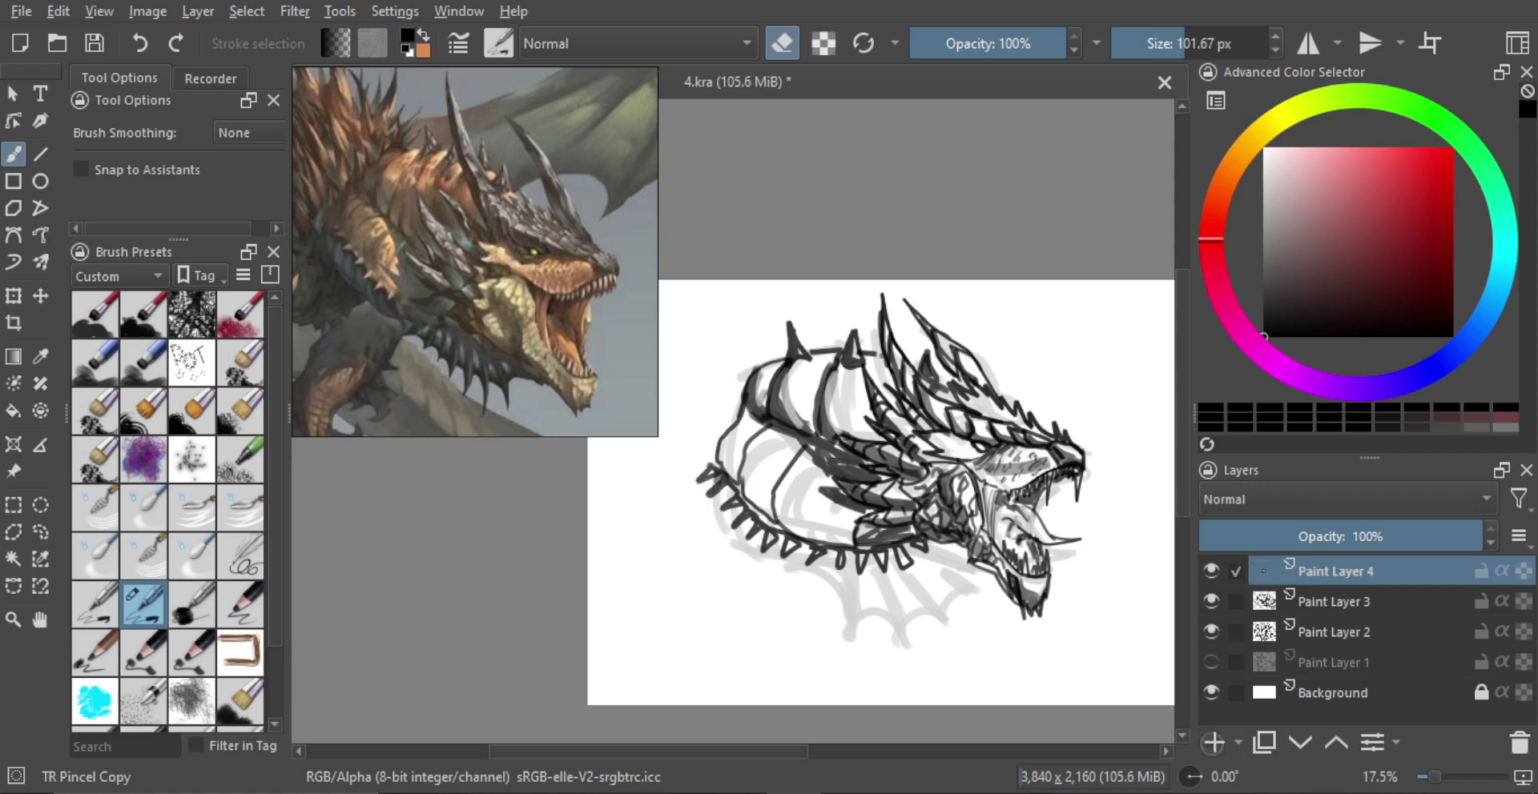
{"action": "key", "text": "bracketright"}
{"action": "key", "text": "bracketright"}
{"action": "key", "text": "bracketright"}
{"action": "key", "text": "e"}
{"action": "mouse_move", "coordinate": [719, 480]}
{"action": "left_mouse_down"}
{"action": "mouse_move", "coordinate": [728, 540]}
{"action": "mouse_move", "coordinate": [726, 480]}
{"action": "mouse_move", "coordinate": [751, 544]}
{"action": "mouse_move", "coordinate": [730, 477]}
{"action": "mouse_move", "coordinate": [772, 556]}
{"action": "left_mouse_up"}
{"action": "key", "text": "e"}
{"action": "key", "text": "e"}
{"action": "mouse_move", "coordinate": [744, 512]}
{"action": "left_mouse_down"}
{"action": "mouse_move", "coordinate": [762, 541]}
{"action": "mouse_move", "coordinate": [779, 521]}
{"action": "mouse_move", "coordinate": [769, 538]}
{"action": "mouse_move", "coordinate": [767, 519]}
{"action": "mouse_move", "coordinate": [807, 573]}
{"action": "mouse_move", "coordinate": [794, 535]}
{"action": "mouse_move", "coordinate": [818, 601]}
{"action": "left_mouse_up"}
Step: Extend and clean up the grey shading near the throat, and outline its lower edge with a brush of about 34 px
{"action": "key", "text": "e"}
{"action": "key", "text": "e"}
{"action": "key", "text": "e"}
{"action": "key", "text": "e"}
{"action": "key", "text": "e"}
{"action": "left_click_drag", "start_coordinate": [818, 549], "coordinate": [838, 595]}
{"action": "key", "text": "e"}
{"action": "mouse_move", "coordinate": [826, 548]}
{"action": "left_mouse_down"}
{"action": "mouse_move", "coordinate": [845, 602]}
{"action": "mouse_move", "coordinate": [854, 583]}
{"action": "mouse_move", "coordinate": [847, 600]}
{"action": "mouse_move", "coordinate": [862, 601]}
{"action": "mouse_move", "coordinate": [859, 563]}
{"action": "mouse_move", "coordinate": [841, 625]}
{"action": "left_mouse_up"}
{"action": "key", "text": "e"}
{"action": "key", "text": "e"}
{"action": "key", "text": "e"}
{"action": "key", "text": "e"}
{"action": "left_click_drag", "start_coordinate": [759, 524], "coordinate": [700, 504], "text": "shift"}
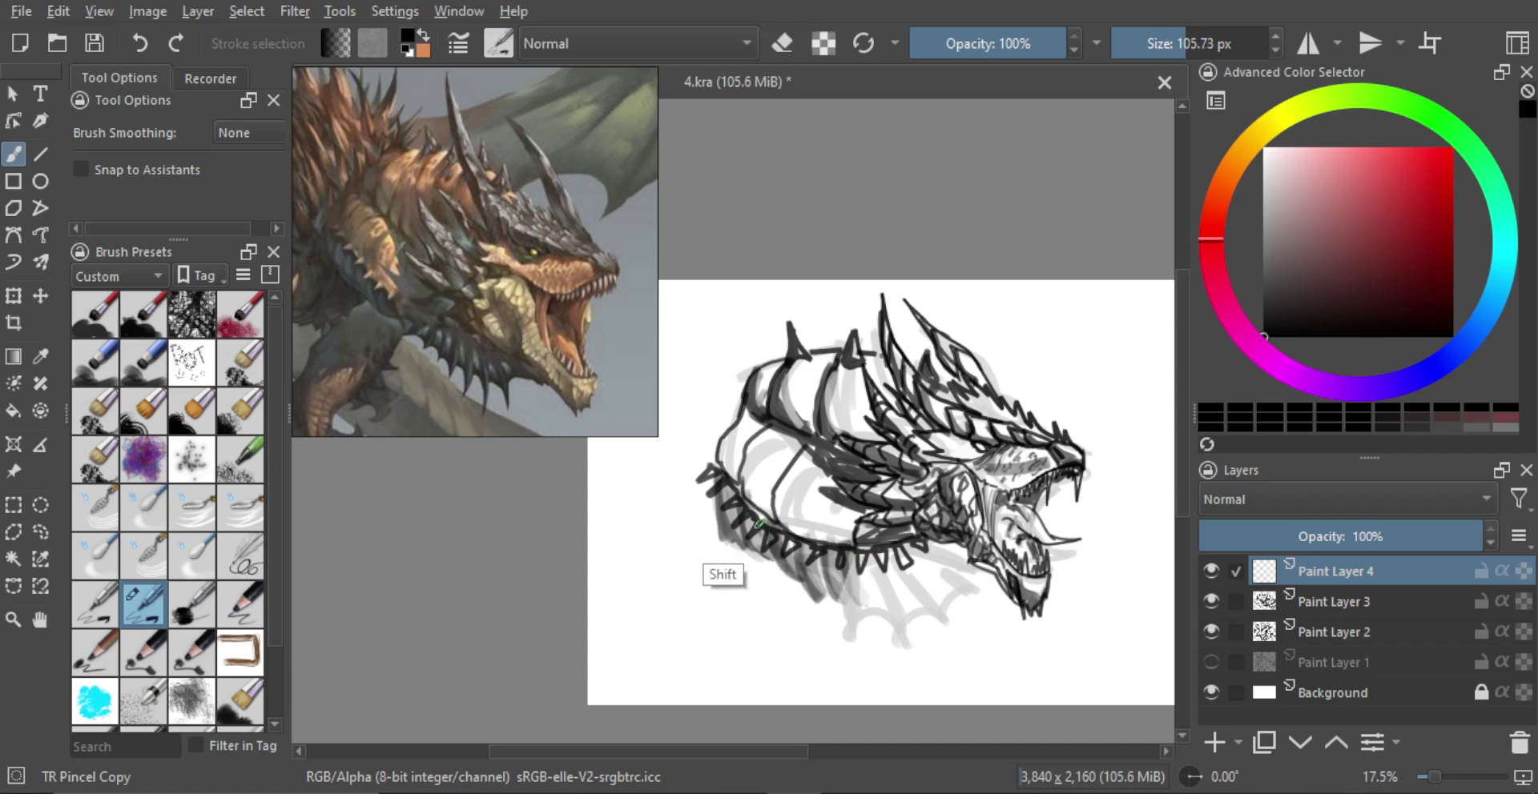
{"action": "mouse_move", "coordinate": [704, 561]}
{"action": "left_mouse_down"}
{"action": "mouse_move", "coordinate": [669, 561]}
{"action": "mouse_move", "coordinate": [740, 529]}
{"action": "mouse_move", "coordinate": [776, 565]}
{"action": "left_mouse_up"}
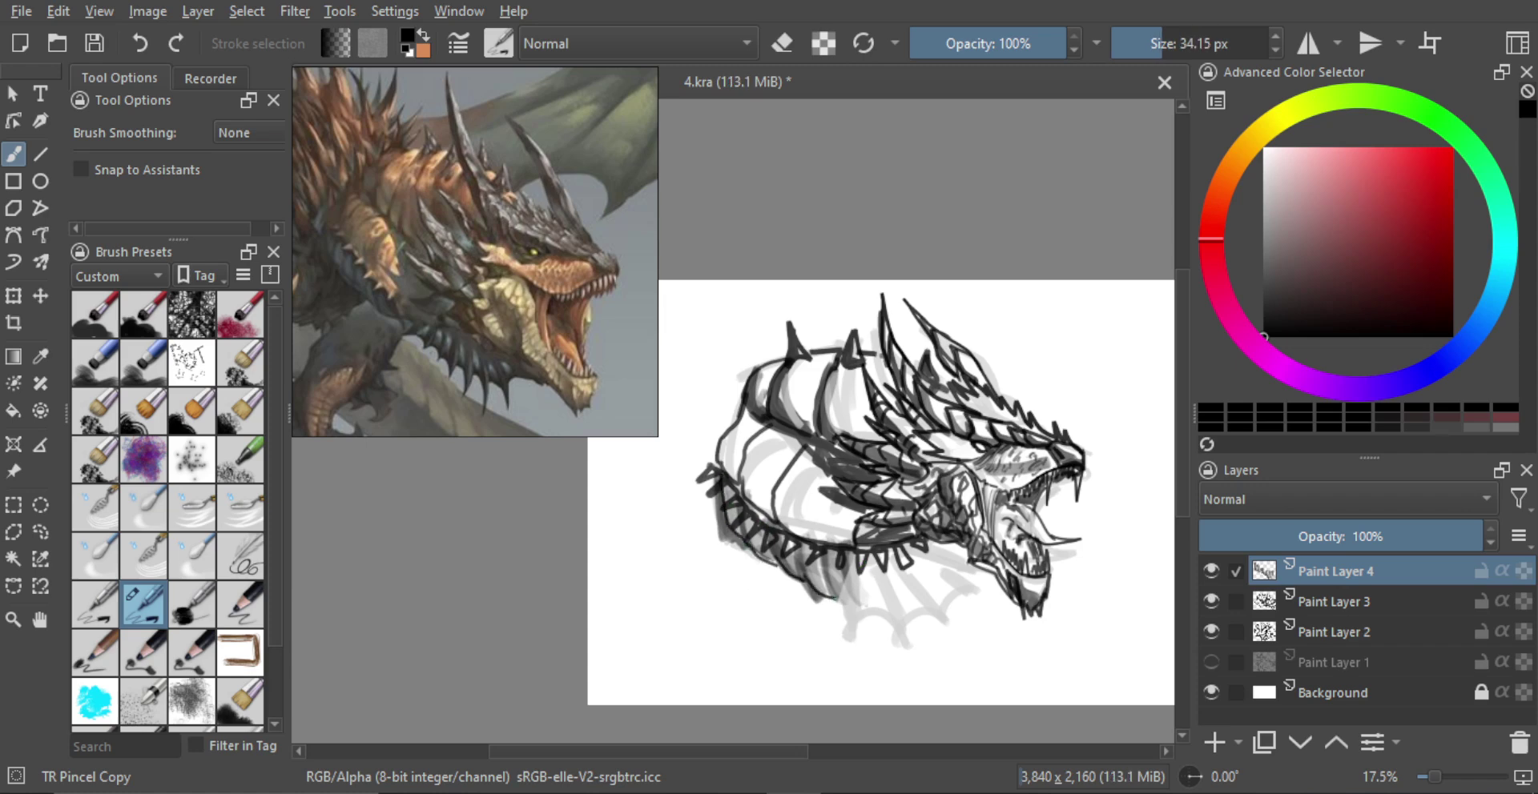
Step: Merge Paint Layer 4 down into Paint Layer 3 and add a new paint layer above it
{"action": "key", "text": "e"}
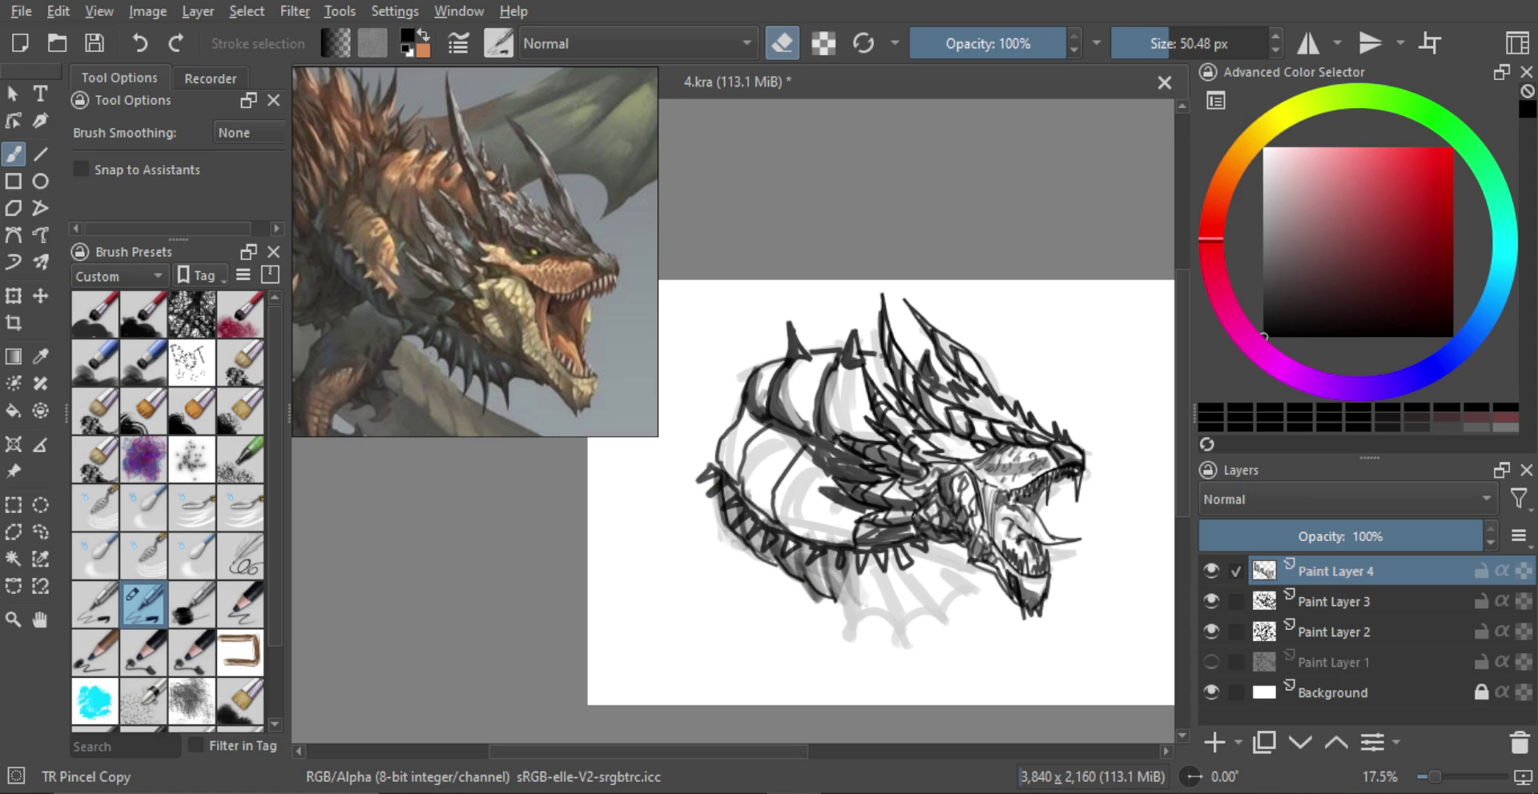
{"action": "key", "text": "shift+Delete"}
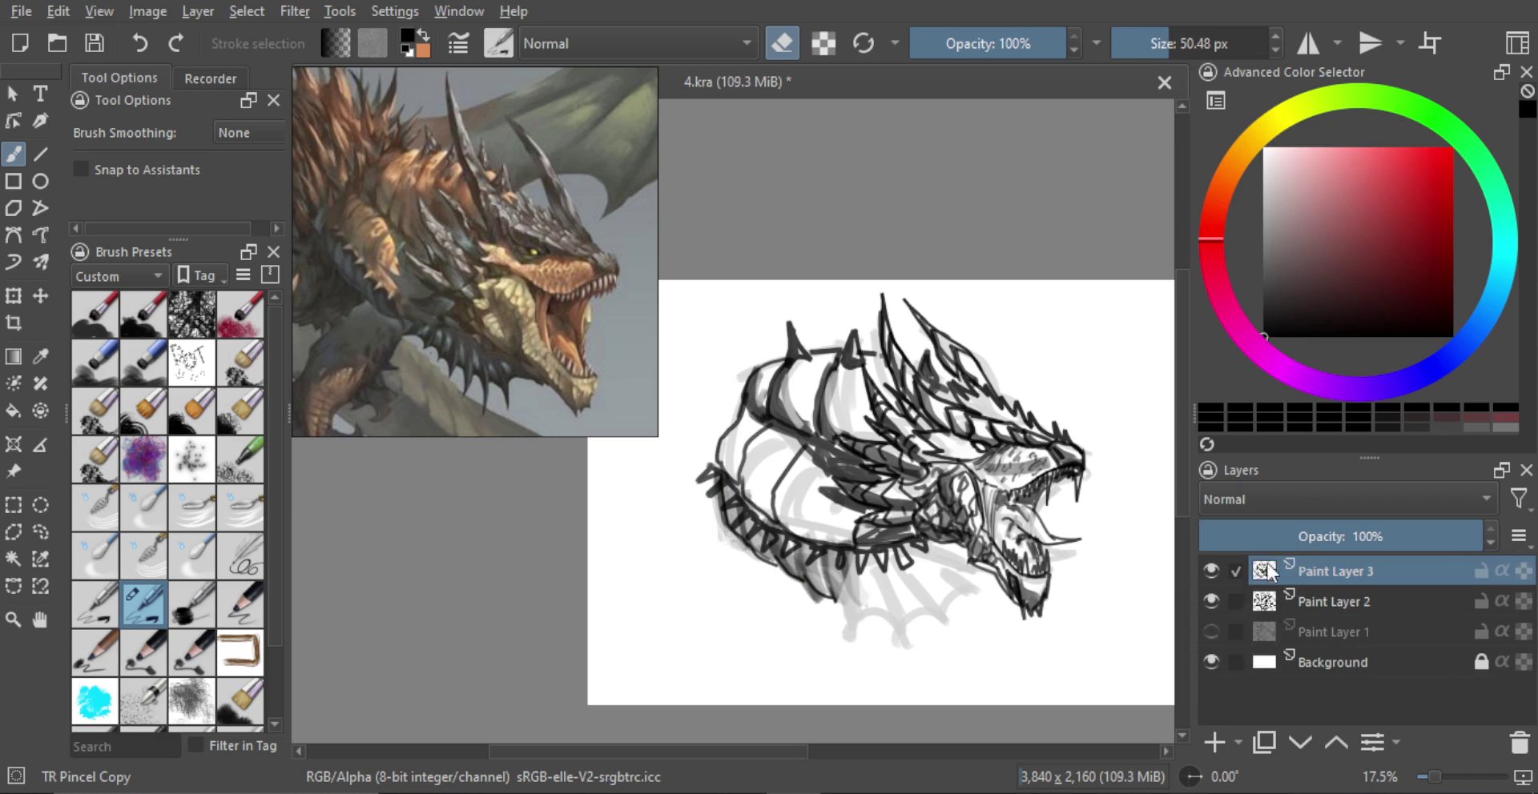
{"action": "left_click", "coordinate": [1214, 743]}
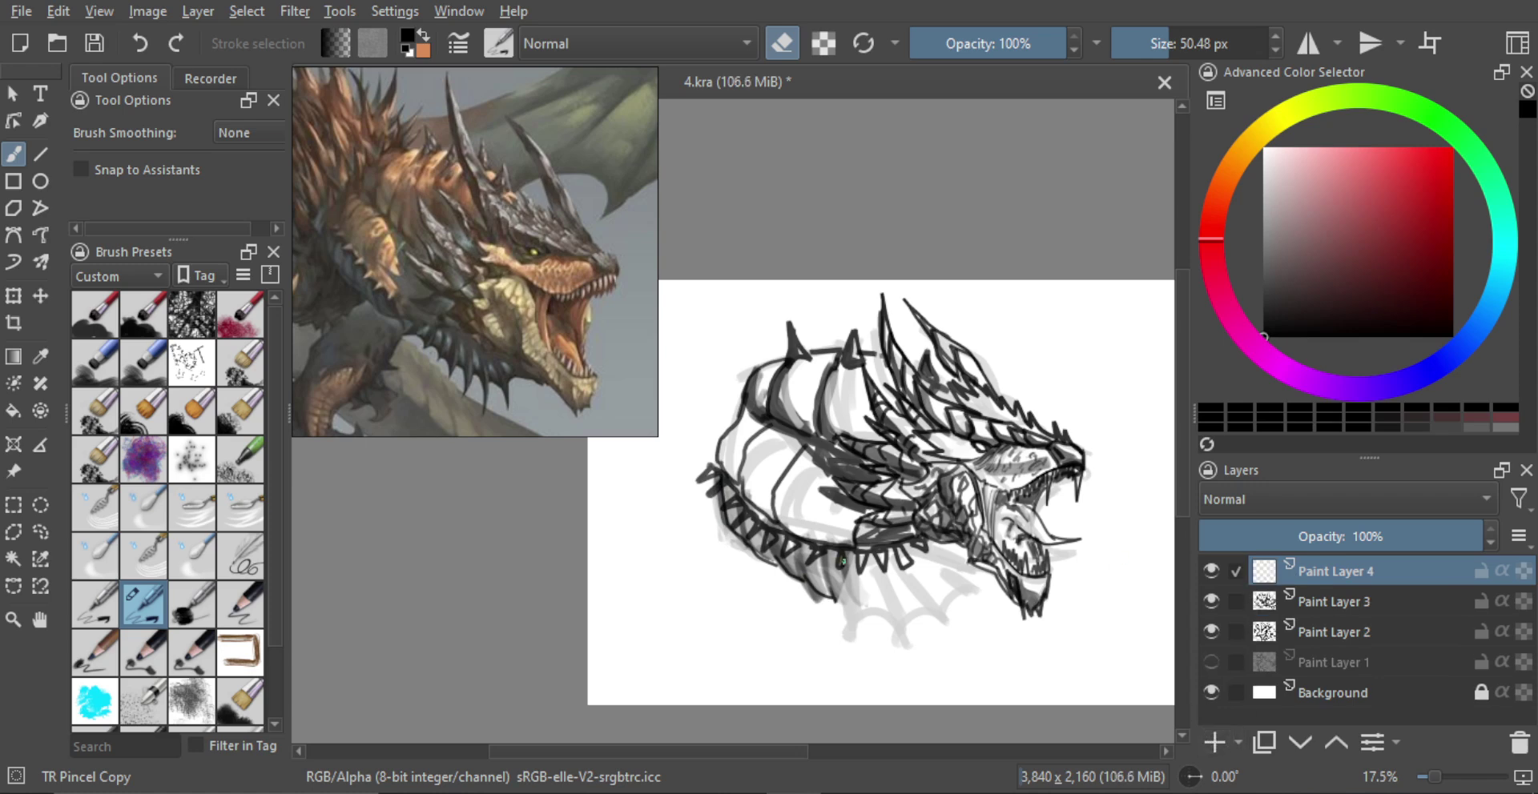
Step: Ink long spines fanning down from the throat and join their tips with curved membrane edges
{"action": "mouse_move", "coordinate": [861, 597]}
{"action": "left_mouse_down"}
{"action": "mouse_move", "coordinate": [841, 593]}
{"action": "mouse_move", "coordinate": [843, 625]}
{"action": "left_mouse_up"}
{"action": "key", "text": "e"}
{"action": "mouse_move", "coordinate": [848, 558]}
{"action": "left_mouse_down"}
{"action": "mouse_move", "coordinate": [835, 630]}
{"action": "mouse_move", "coordinate": [851, 569]}
{"action": "mouse_move", "coordinate": [897, 645]}
{"action": "left_mouse_up"}
{"action": "left_click_drag", "start_coordinate": [910, 556], "coordinate": [938, 639]}
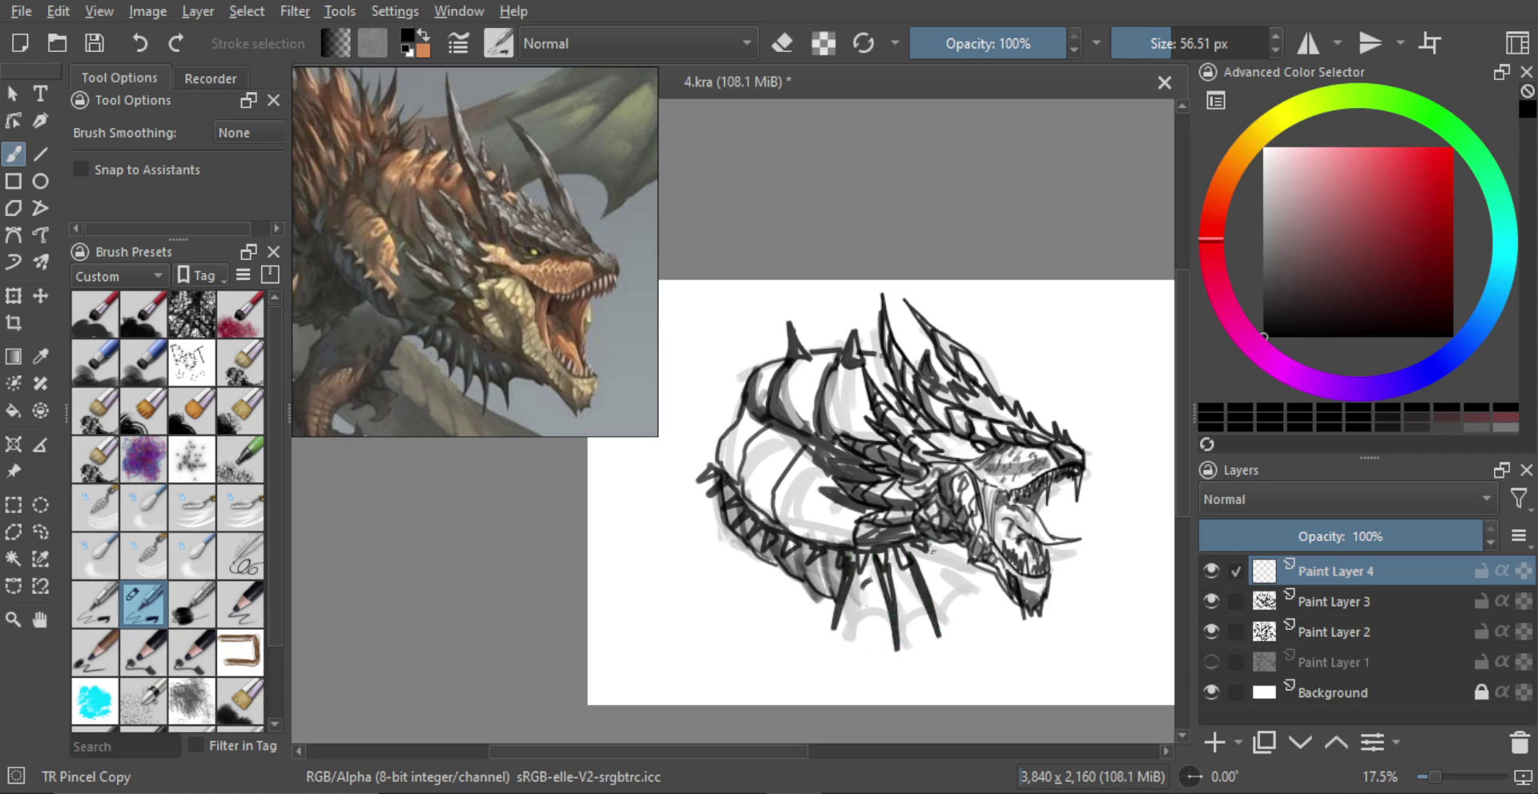
{"action": "left_click_drag", "start_coordinate": [933, 551], "coordinate": [973, 612]}
{"action": "left_click_drag", "start_coordinate": [848, 565], "coordinate": [833, 629]}
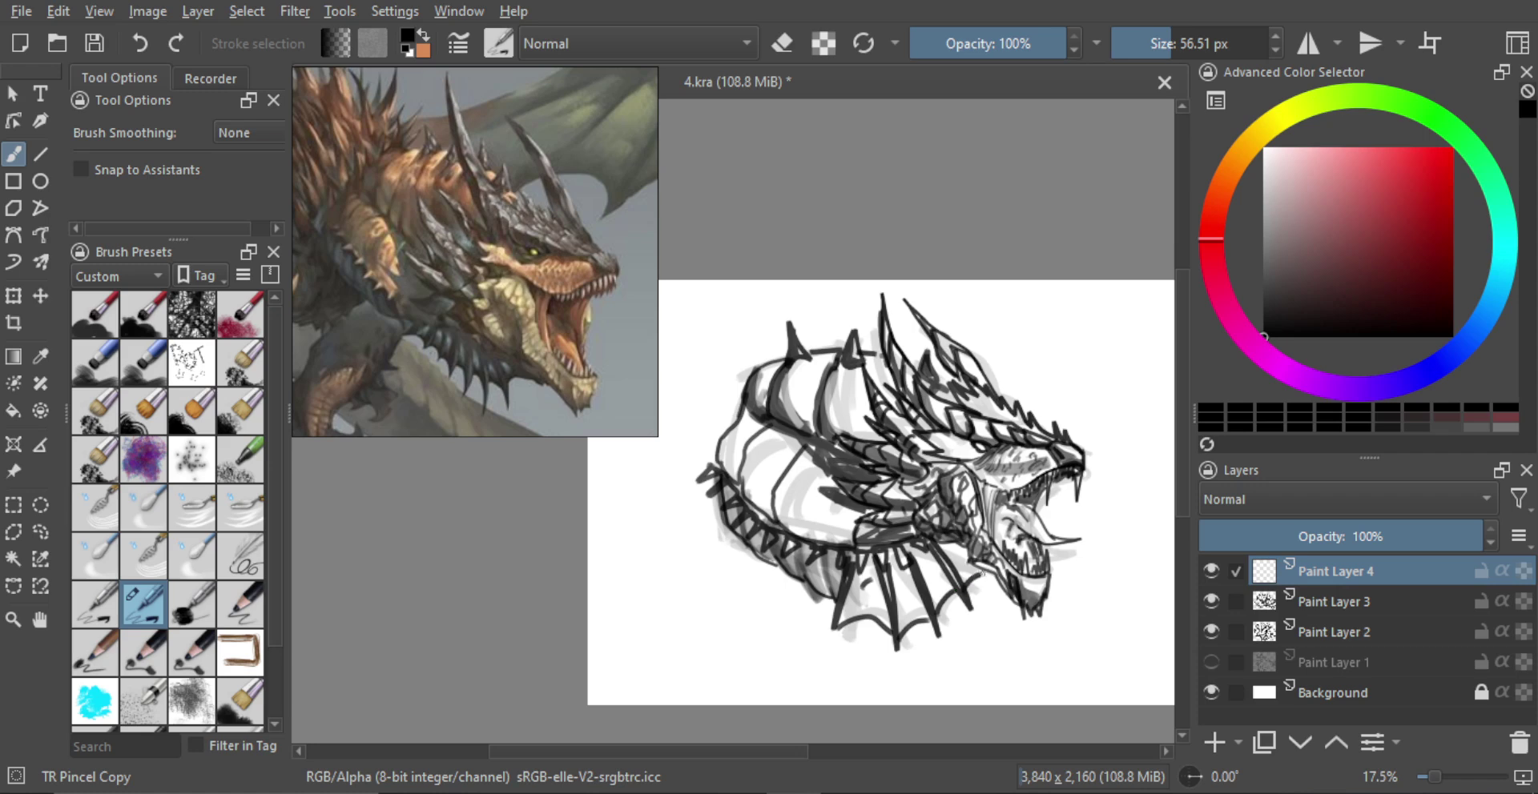
Step: Undo the membrane edges, re-ink them as deeper curves between the throat spines, and shade the frill dark grey
{"action": "mouse_move", "coordinate": [868, 591]}
{"action": "left_mouse_down", "text": "shift"}
{"action": "mouse_move", "coordinate": [932, 618]}
{"action": "mouse_move", "coordinate": [891, 624]}
{"action": "mouse_move", "coordinate": [843, 591]}
{"action": "mouse_move", "coordinate": [882, 615]}
{"action": "mouse_move", "coordinate": [882, 561]}
{"action": "mouse_move", "coordinate": [860, 596]}
{"action": "mouse_move", "coordinate": [851, 572]}
{"action": "mouse_move", "coordinate": [865, 609]}
{"action": "left_mouse_up", "text": "shift"}
{"action": "key", "text": "ctrl+z"}
{"action": "key", "text": "ctrl+z"}
{"action": "key", "text": "ctrl+z"}
{"action": "key", "text": "ctrl+z"}
{"action": "key", "text": "ctrl+z"}
{"action": "mouse_move", "coordinate": [881, 554]}
{"action": "left_mouse_down"}
{"action": "mouse_move", "coordinate": [923, 619]}
{"action": "mouse_move", "coordinate": [928, 574]}
{"action": "mouse_move", "coordinate": [938, 608]}
{"action": "mouse_move", "coordinate": [970, 571]}
{"action": "left_mouse_up"}
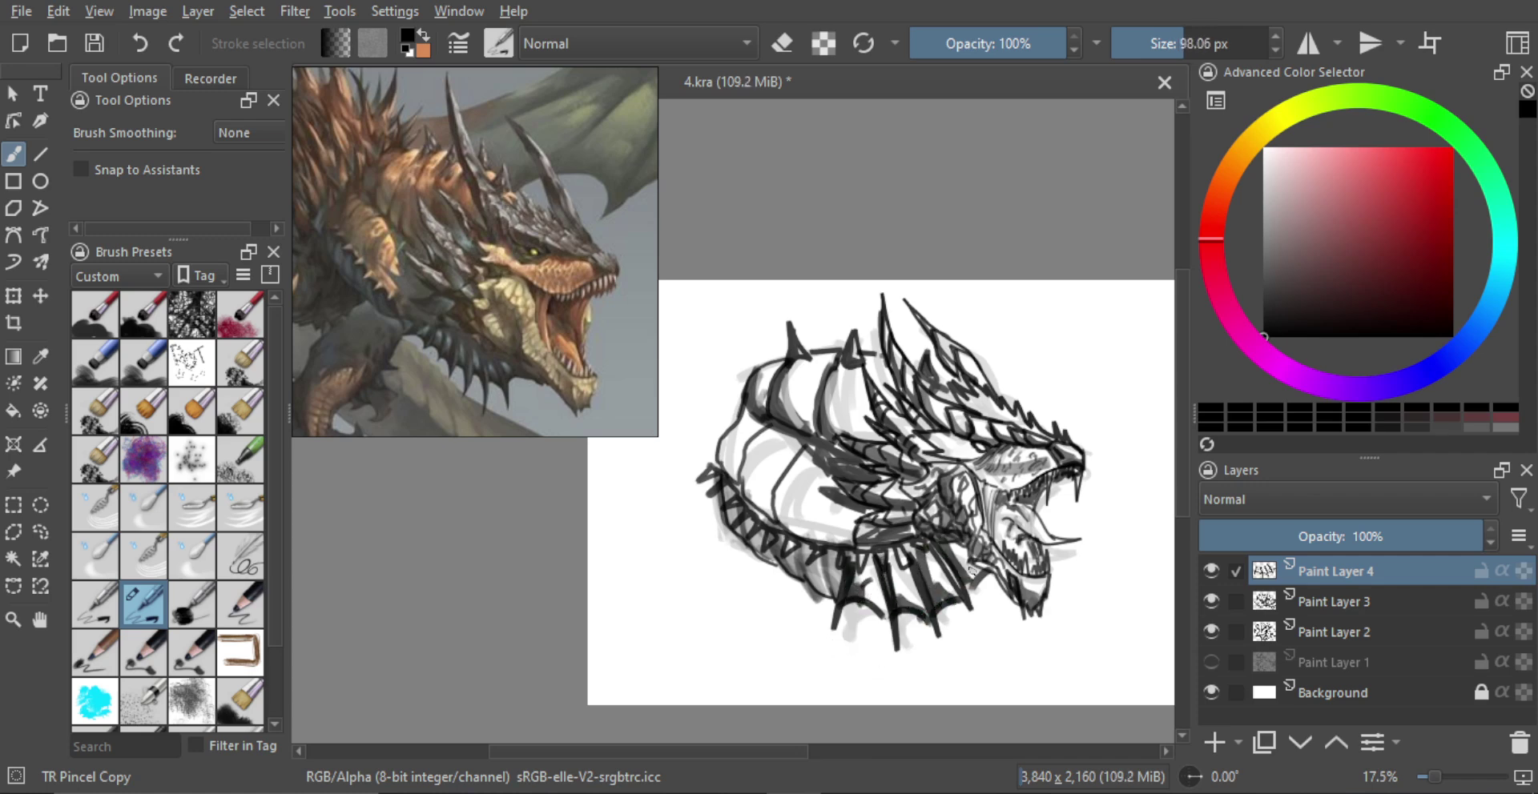
Step: Shade the neck bands and lower neck plates in grey with a brush enlarged to about 120 px
{"action": "key", "text": "bracketright"}
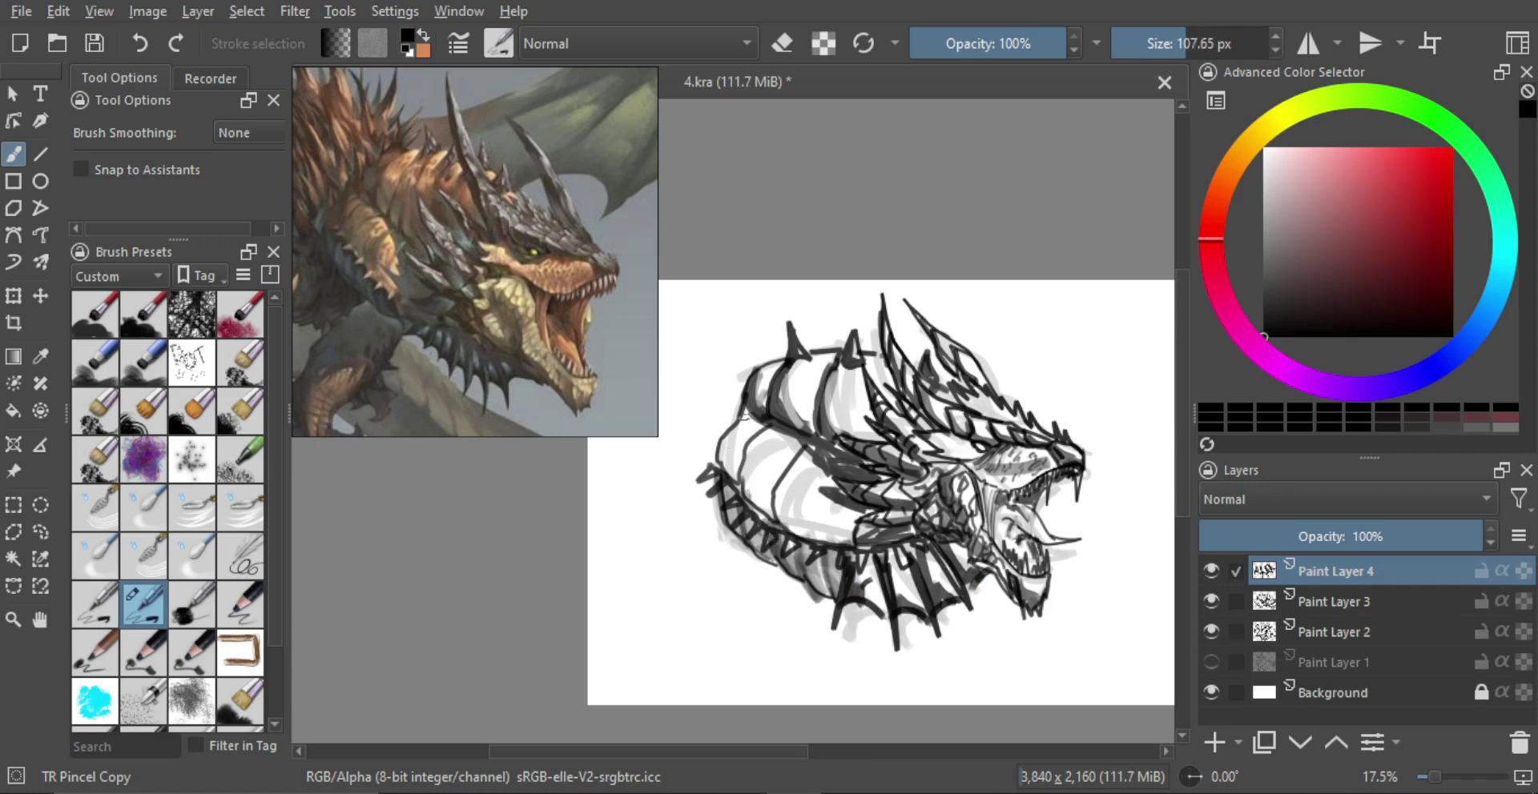
{"action": "left_click_drag", "start_coordinate": [748, 415], "coordinate": [726, 477]}
{"action": "key", "text": "ctrl+z"}
{"action": "key", "text": "bracketright"}
{"action": "key", "text": "bracketright"}
{"action": "key", "text": "bracketright"}
{"action": "key", "text": "bracketright"}
{"action": "key", "text": "bracketright"}
{"action": "key", "text": "bracketright"}
{"action": "mouse_move", "coordinate": [745, 418]}
{"action": "left_mouse_down"}
{"action": "mouse_move", "coordinate": [834, 525]}
{"action": "mouse_move", "coordinate": [741, 477]}
{"action": "mouse_move", "coordinate": [732, 436]}
{"action": "mouse_move", "coordinate": [749, 497]}
{"action": "mouse_move", "coordinate": [814, 529]}
{"action": "mouse_move", "coordinate": [809, 514]}
{"action": "left_mouse_up"}
Step: Erase some of the neck shading for lighter patches and darken the neck's rear and lower edges
{"action": "key", "text": "e"}
{"action": "mouse_move", "coordinate": [819, 438]}
{"action": "left_mouse_down"}
{"action": "mouse_move", "coordinate": [775, 432]}
{"action": "mouse_move", "coordinate": [795, 498]}
{"action": "mouse_move", "coordinate": [754, 405]}
{"action": "mouse_move", "coordinate": [826, 510]}
{"action": "mouse_move", "coordinate": [773, 431]}
{"action": "mouse_move", "coordinate": [835, 499]}
{"action": "mouse_move", "coordinate": [803, 478]}
{"action": "mouse_move", "coordinate": [823, 522]}
{"action": "mouse_move", "coordinate": [772, 465]}
{"action": "left_mouse_up"}
{"action": "key", "text": "e"}
{"action": "left_click_drag", "start_coordinate": [741, 522], "coordinate": [712, 522]}
{"action": "left_click_drag", "start_coordinate": [721, 462], "coordinate": [730, 431]}
{"action": "mouse_move", "coordinate": [747, 491]}
{"action": "left_mouse_down"}
{"action": "mouse_move", "coordinate": [752, 441]}
{"action": "mouse_move", "coordinate": [750, 506]}
{"action": "mouse_move", "coordinate": [789, 503]}
{"action": "mouse_move", "coordinate": [796, 468]}
{"action": "mouse_move", "coordinate": [789, 513]}
{"action": "left_mouse_up"}
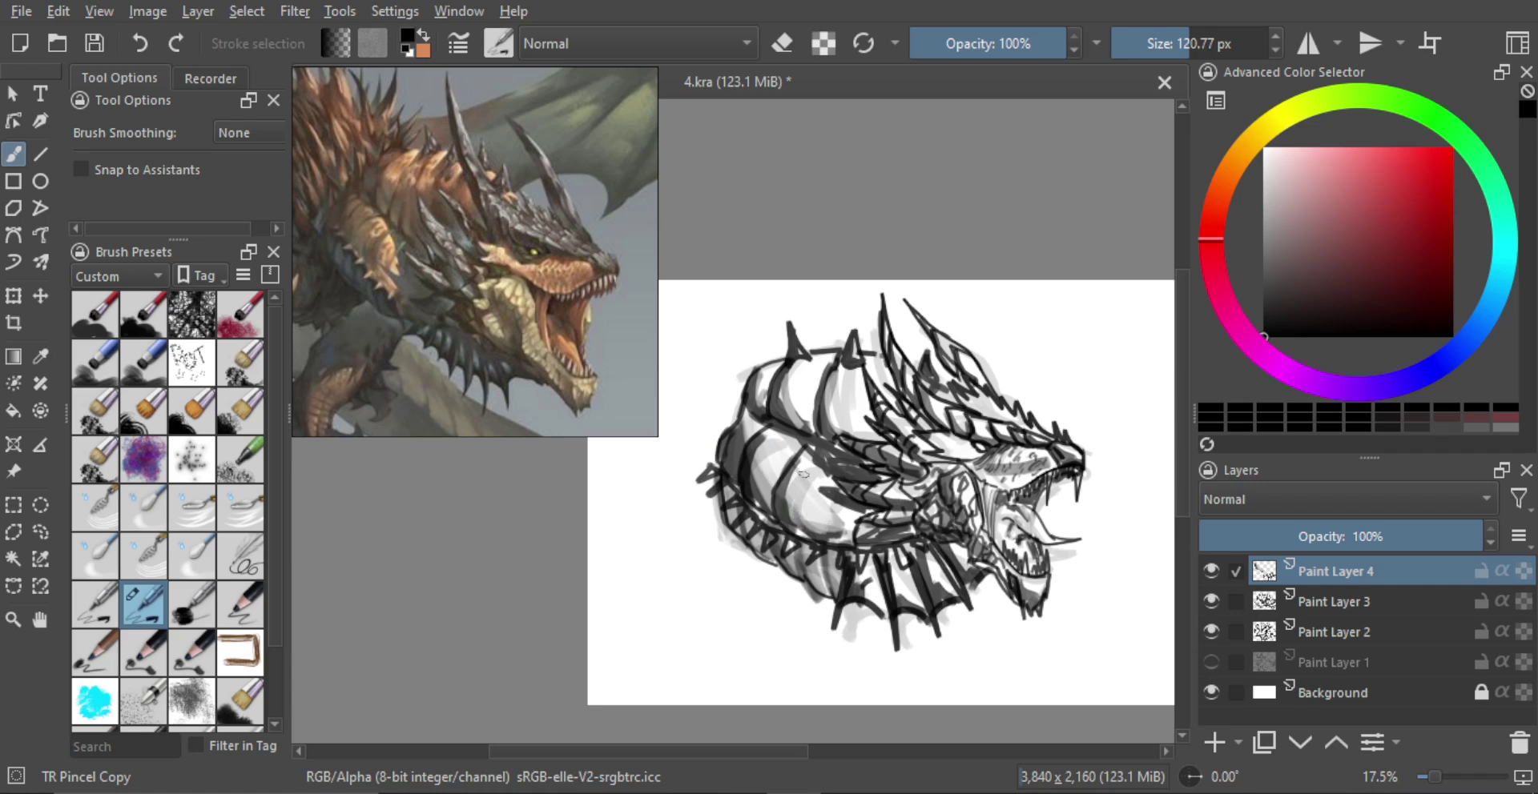
Step: Lift highlights out of the lower neck plate's grey shading with the eraser
{"action": "key", "text": "e"}
{"action": "left_click_drag", "start_coordinate": [802, 465], "coordinate": [786, 512]}
{"action": "key", "text": "e"}
{"action": "key", "text": "e"}
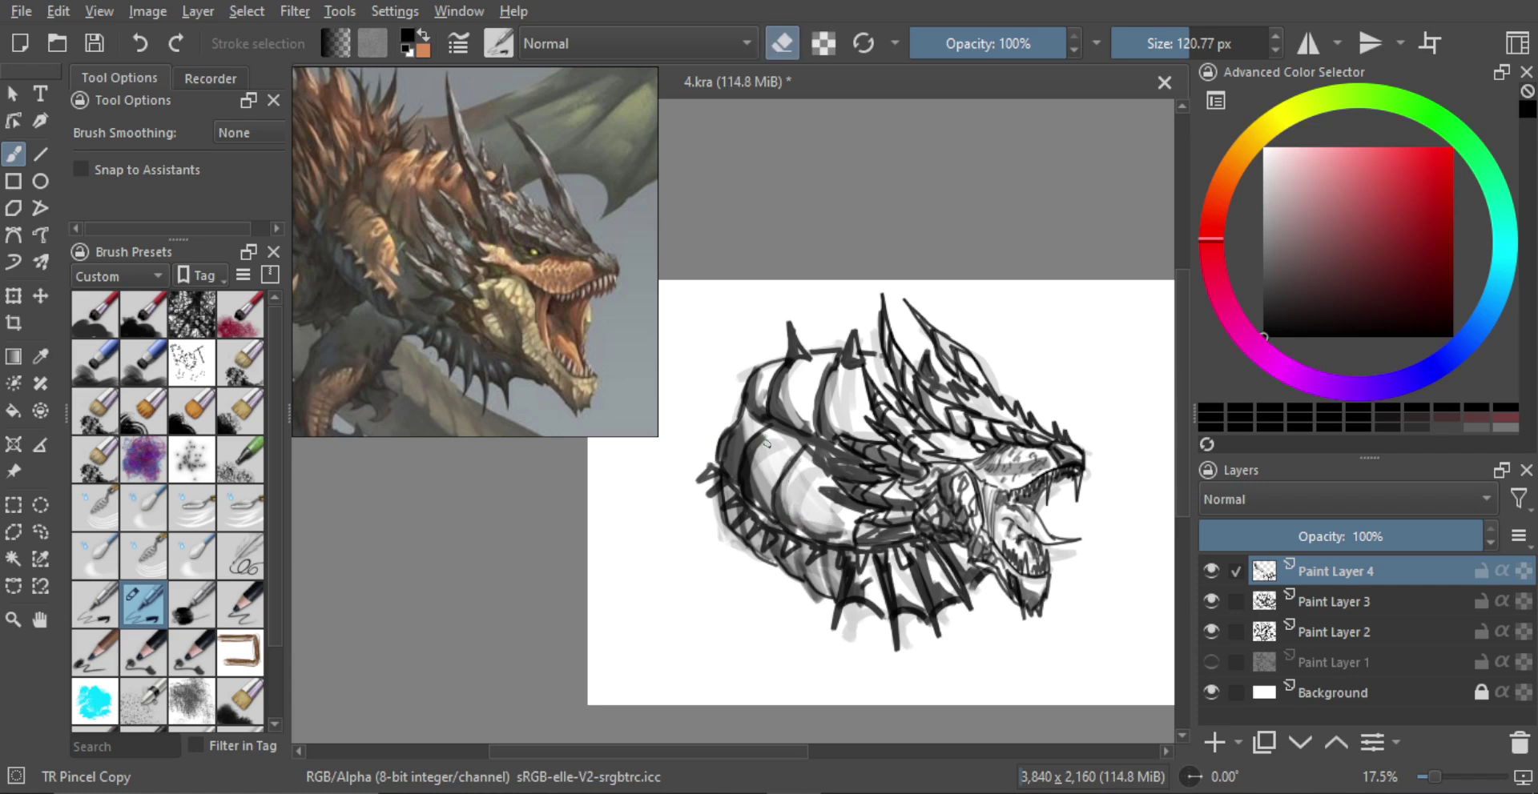
{"action": "key", "text": "e"}
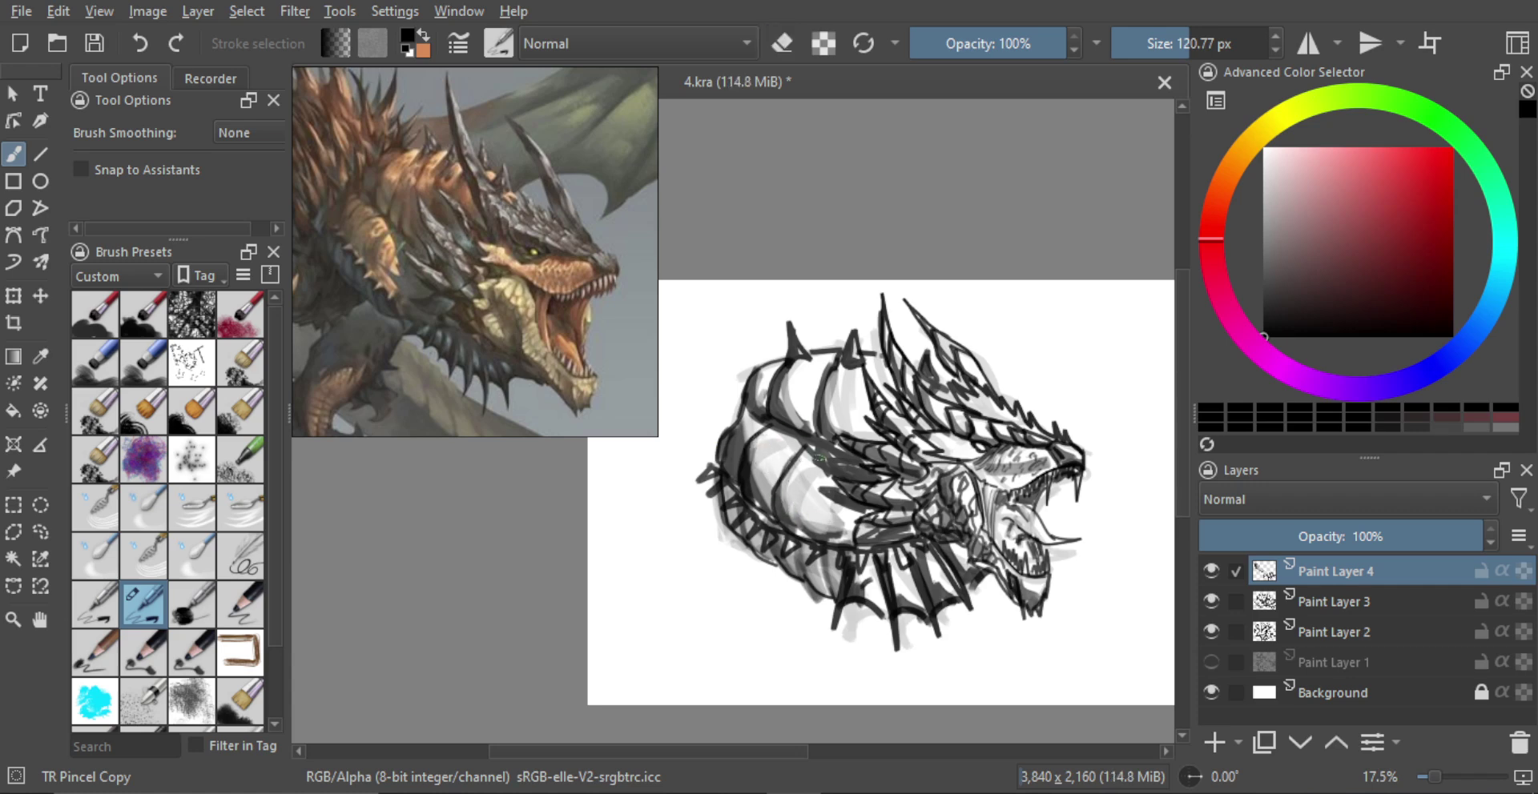
Step: Check the dragon head in a mirrored view and merge its drawing layers down into Paint Layer 2
{"action": "left_click_drag", "start_coordinate": [841, 508], "coordinate": [829, 572]}
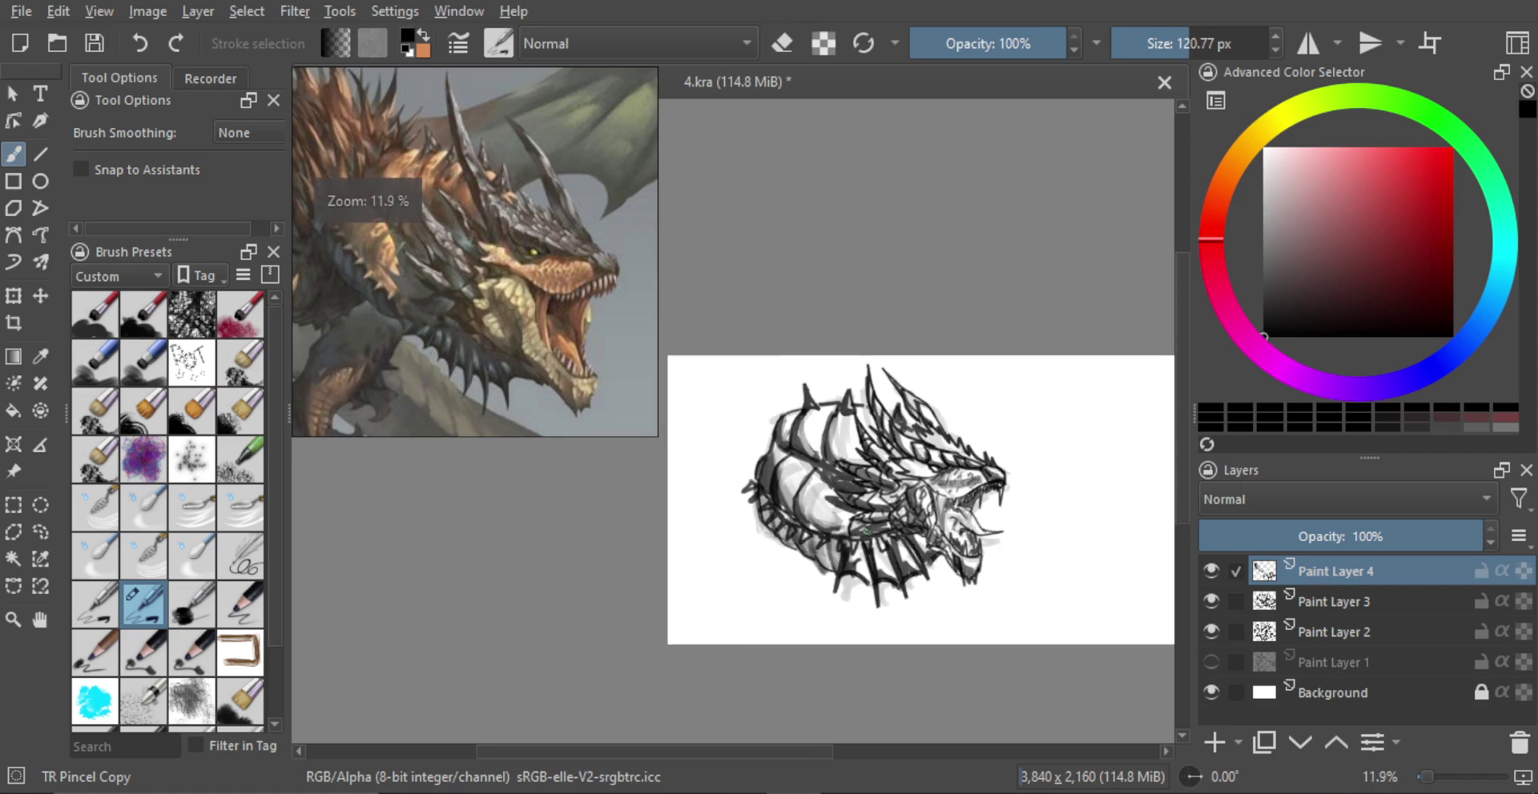
{"action": "key", "text": "m"}
{"action": "left_click_drag", "start_coordinate": [763, 513], "coordinate": [1021, 543]}
{"action": "key", "text": "m"}
{"action": "left_click_drag", "start_coordinate": [774, 521], "coordinate": [950, 538]}
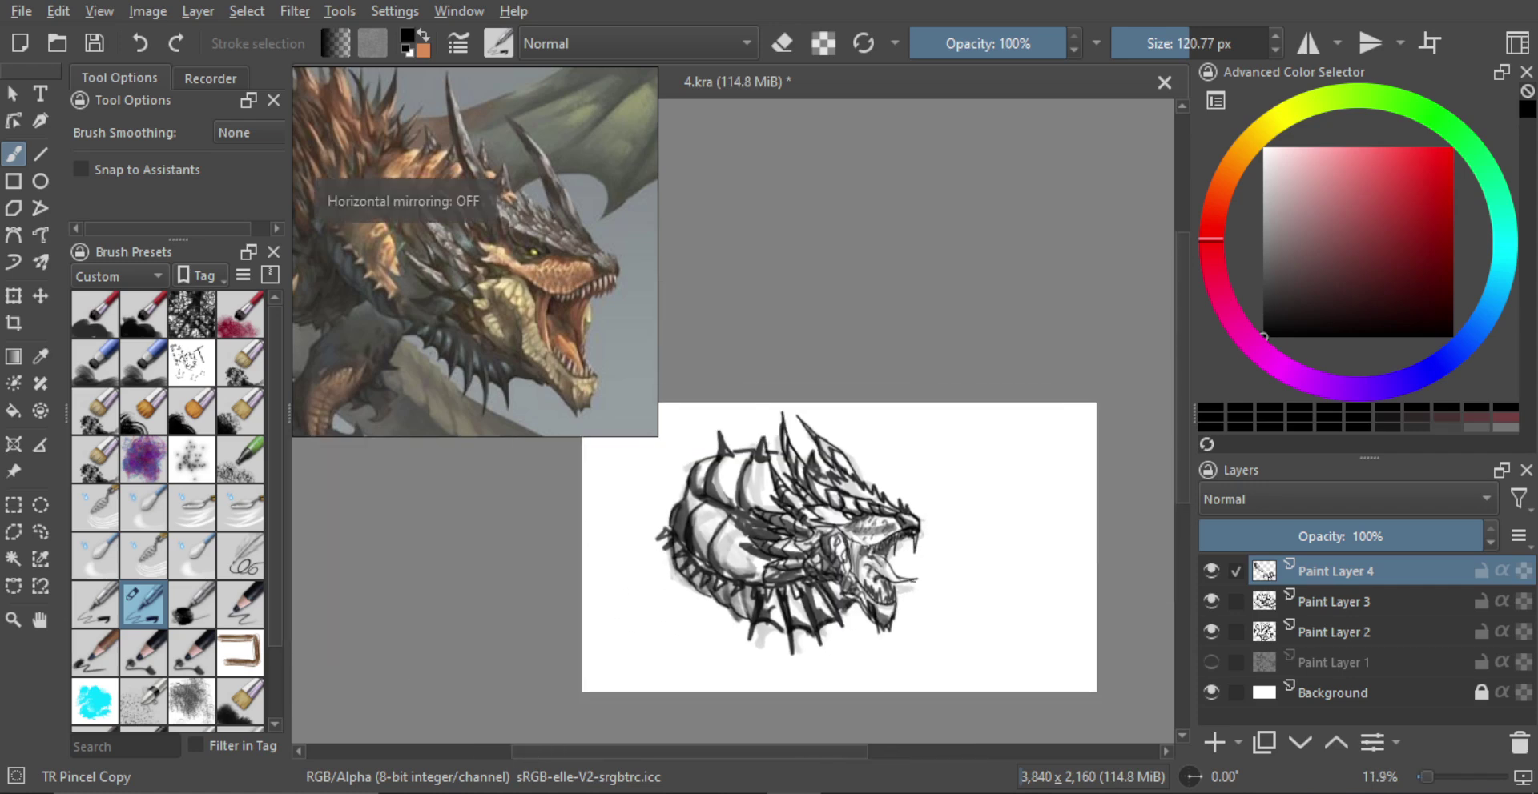
{"action": "key", "text": "ctrl+e"}
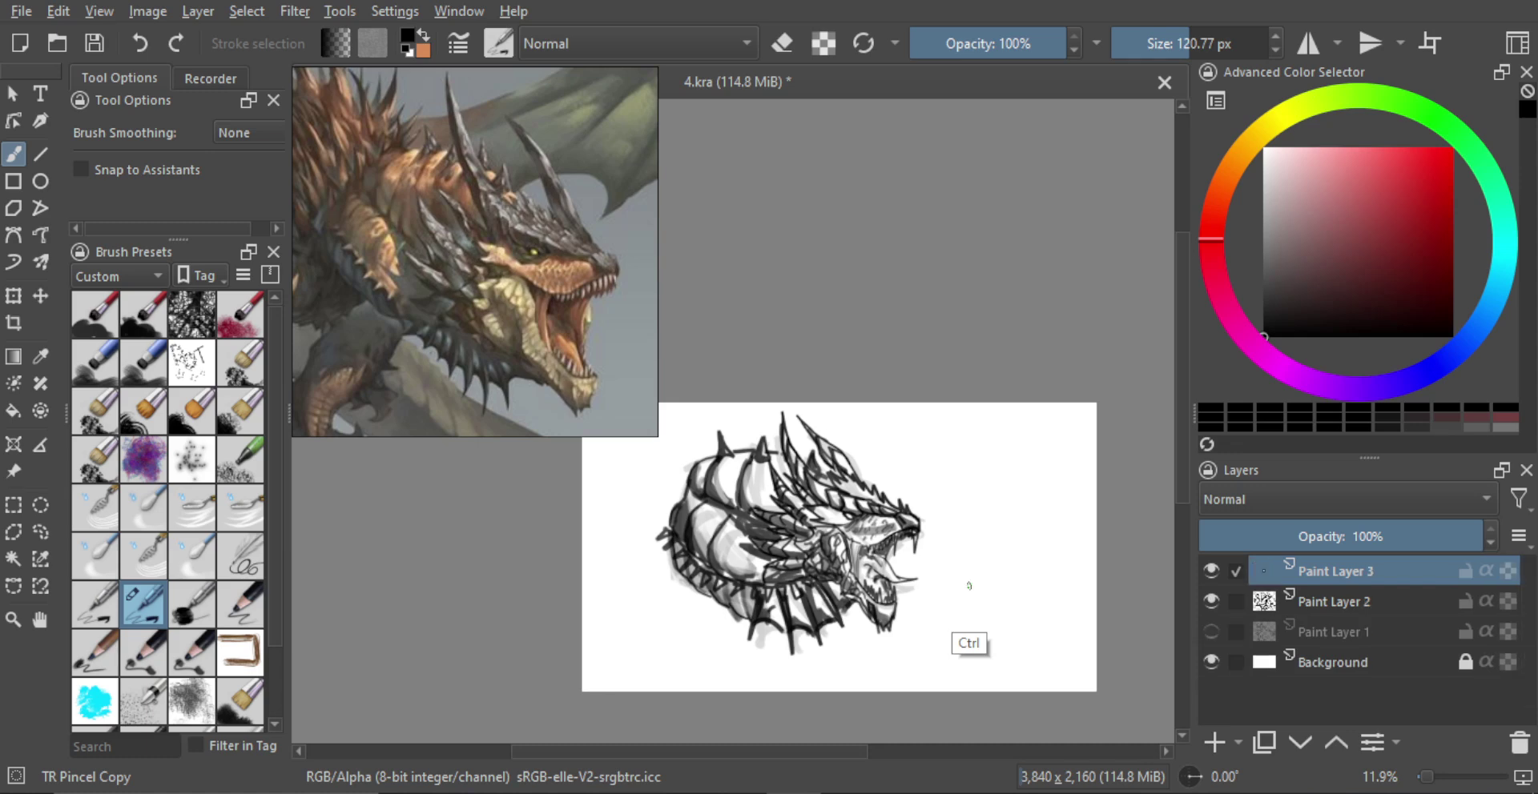
{"action": "key", "text": "shift+Delete"}
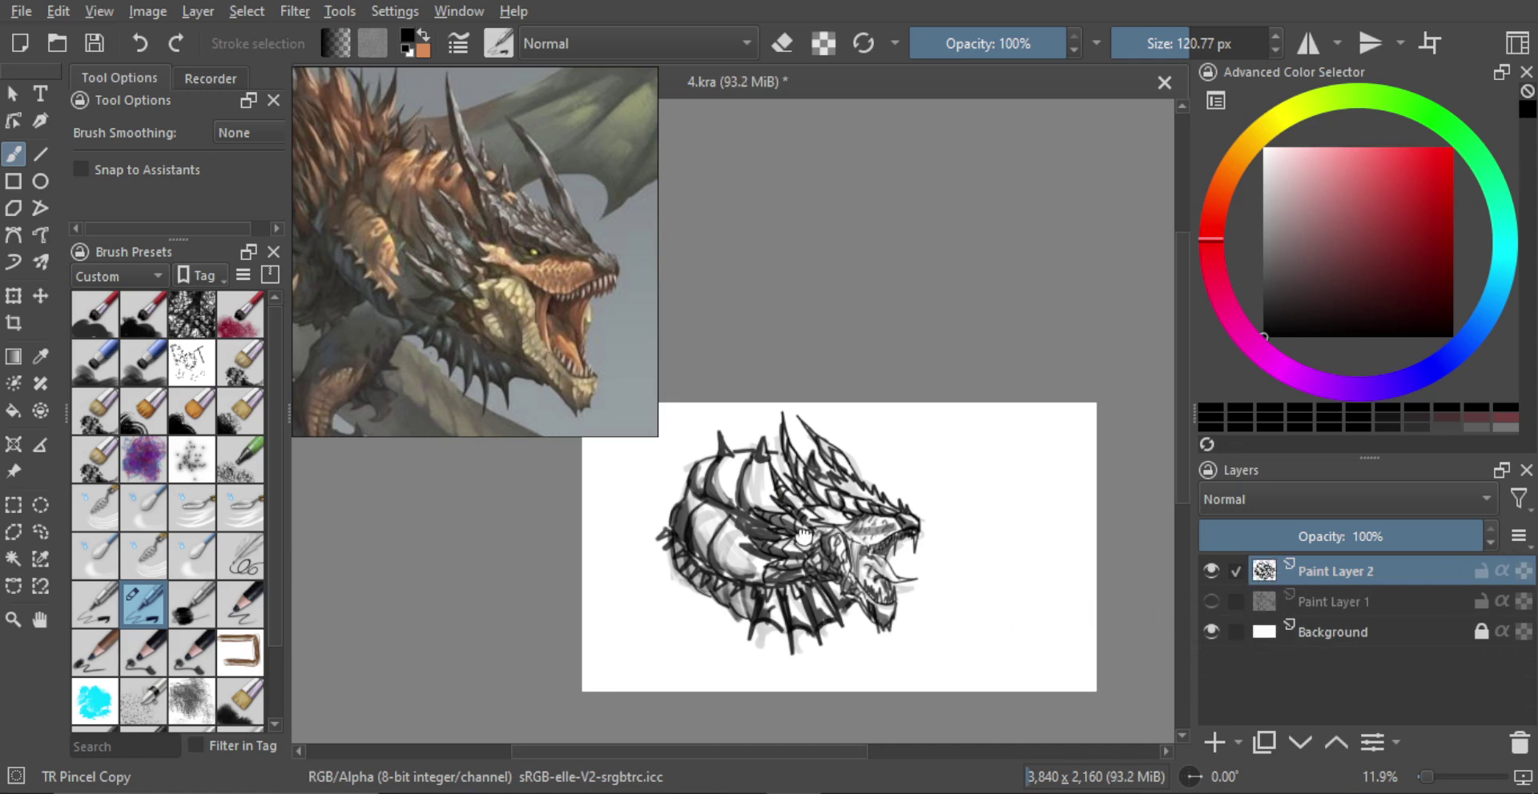
Step: Hide the merged Paint Layer 2 and add a new empty paint layer above it
{"action": "left_click_drag", "start_coordinate": [803, 537], "coordinate": [852, 466]}
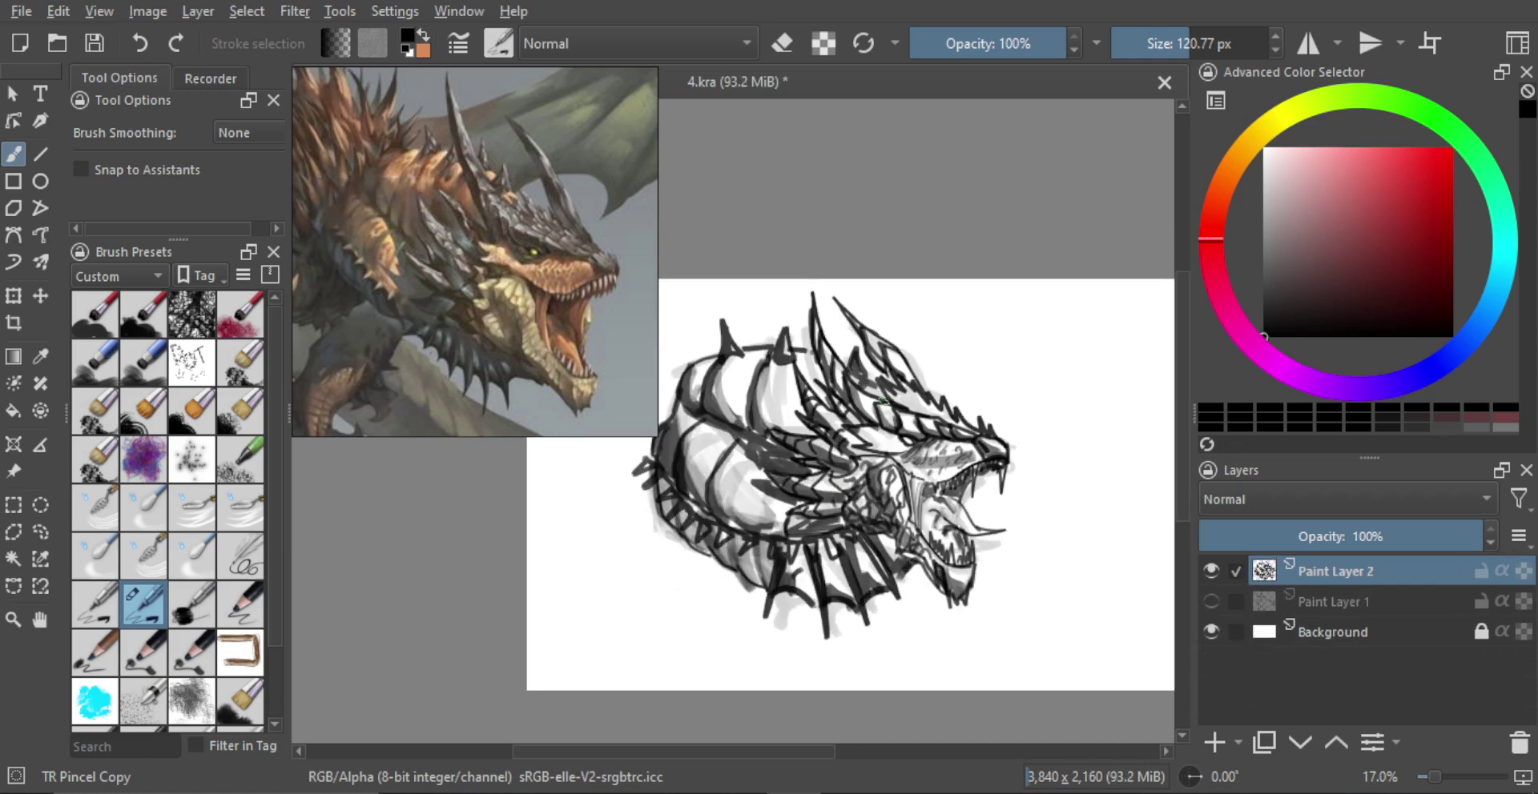
{"action": "left_click_drag", "start_coordinate": [937, 433], "coordinate": [915, 453]}
{"action": "left_click_drag", "start_coordinate": [894, 531], "coordinate": [933, 489]}
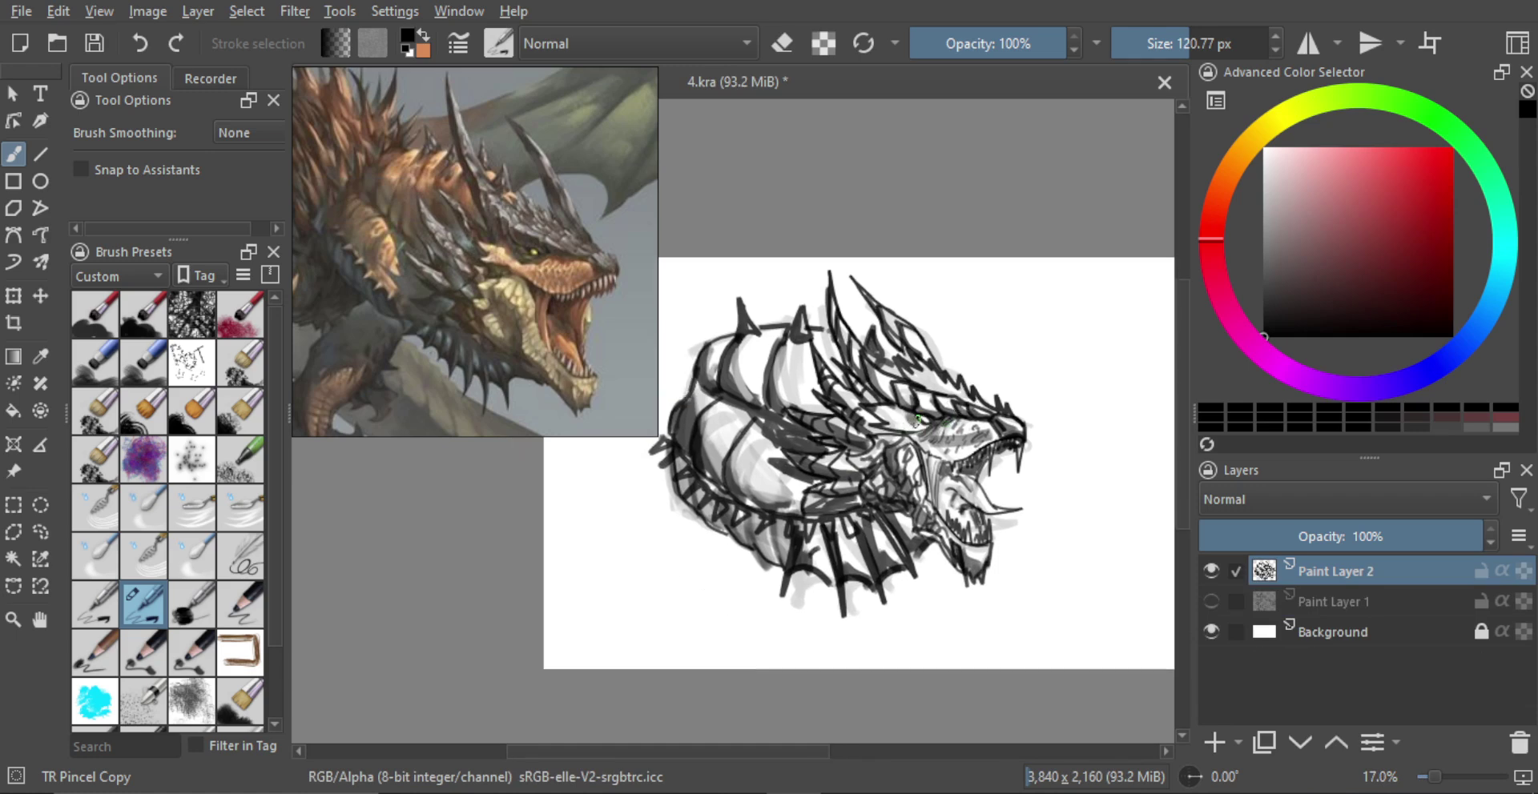
{"action": "scroll", "coordinate": [1110, 507], "scroll_direction": "down", "scroll_amount": 3}
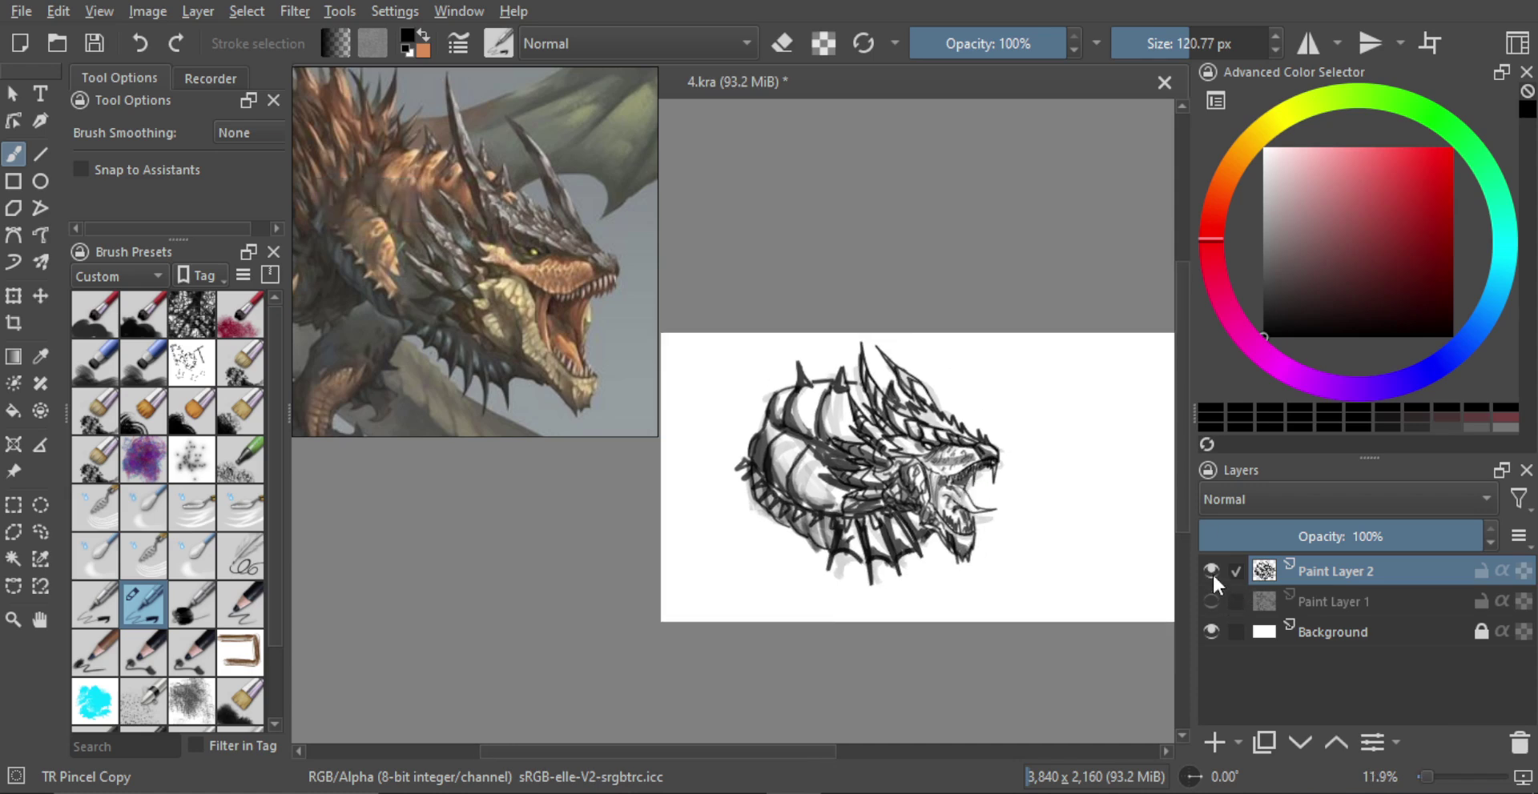
{"action": "key", "text": "e"}
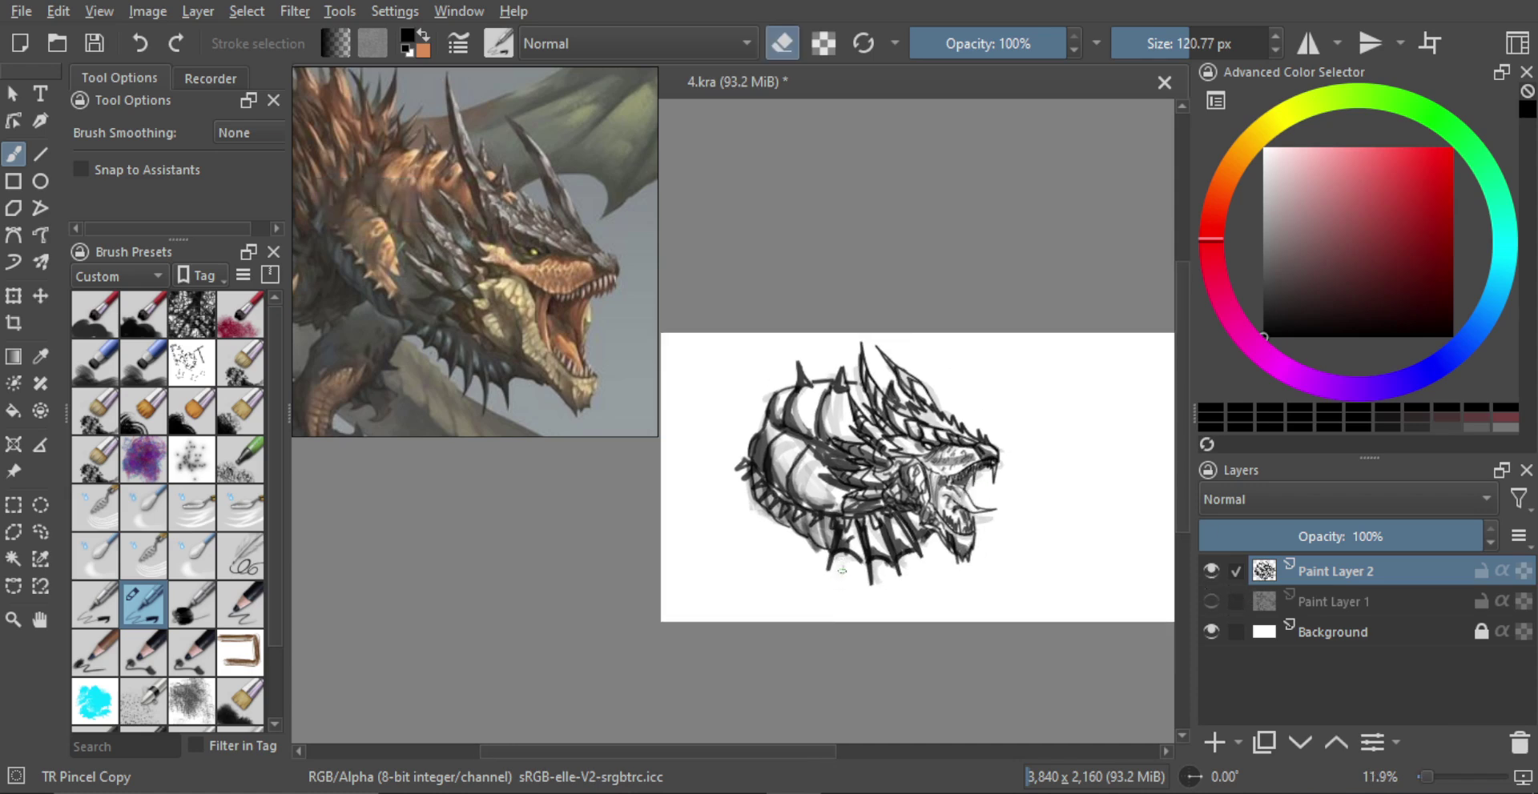
{"action": "key", "text": "e"}
{"action": "left_click", "coordinate": [1209, 572]}
{"action": "left_click", "coordinate": [1213, 738]}
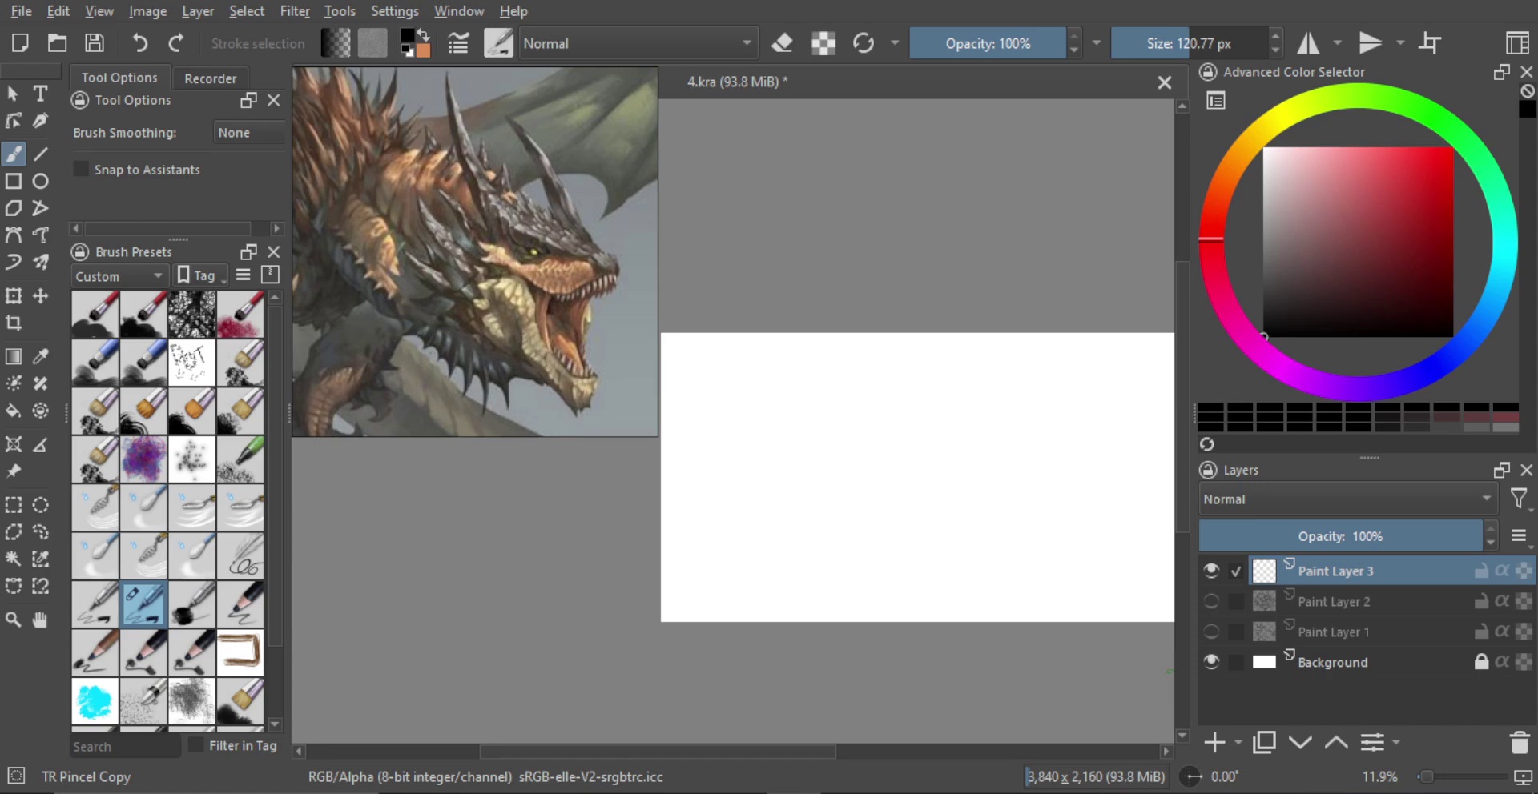
Step: Browse the reference board and bring up the black-horned dragon with the furry chest as the next reference
{"action": "left_click_drag", "start_coordinate": [489, 364], "coordinate": [534, 301]}
{"action": "scroll", "coordinate": [534, 301], "scroll_direction": "down", "scroll_amount": 10}
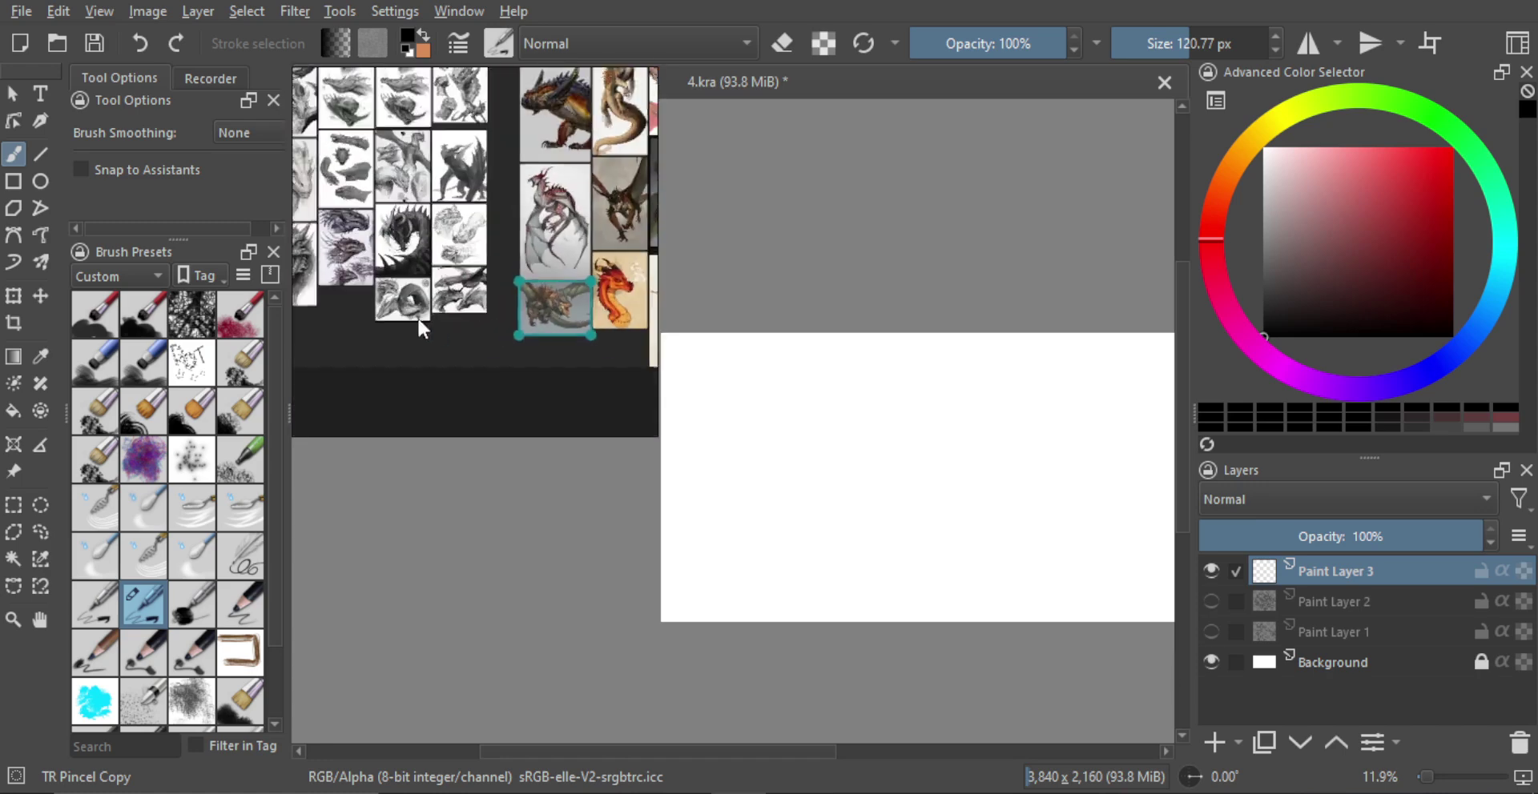
{"action": "left_click_drag", "start_coordinate": [551, 223], "coordinate": [449, 292]}
{"action": "left_click_drag", "start_coordinate": [547, 281], "coordinate": [450, 315]}
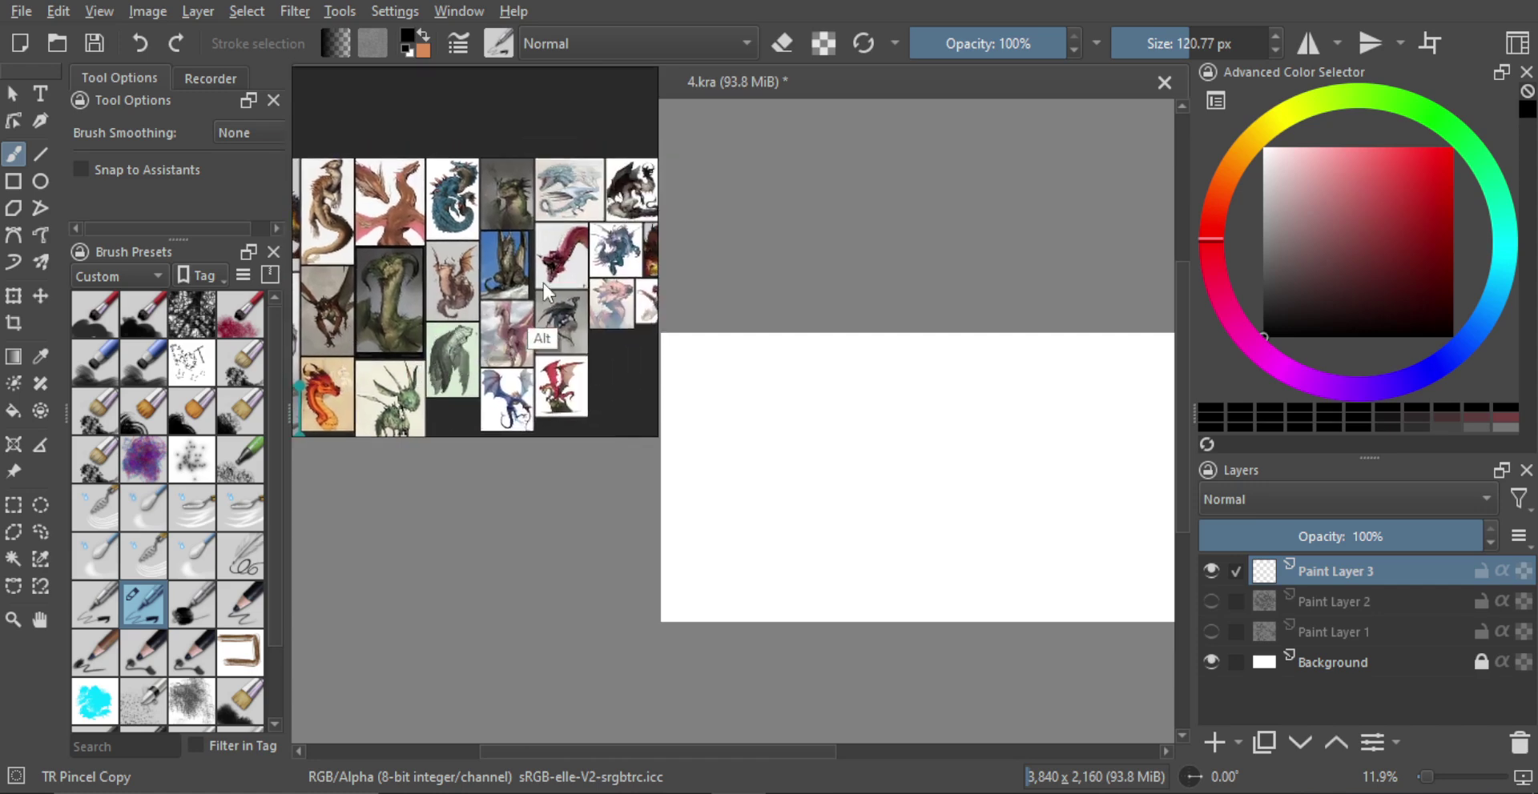
{"action": "left_click_drag", "start_coordinate": [552, 278], "coordinate": [488, 310]}
{"action": "scroll", "coordinate": [536, 273], "scroll_direction": "up", "scroll_amount": 3}
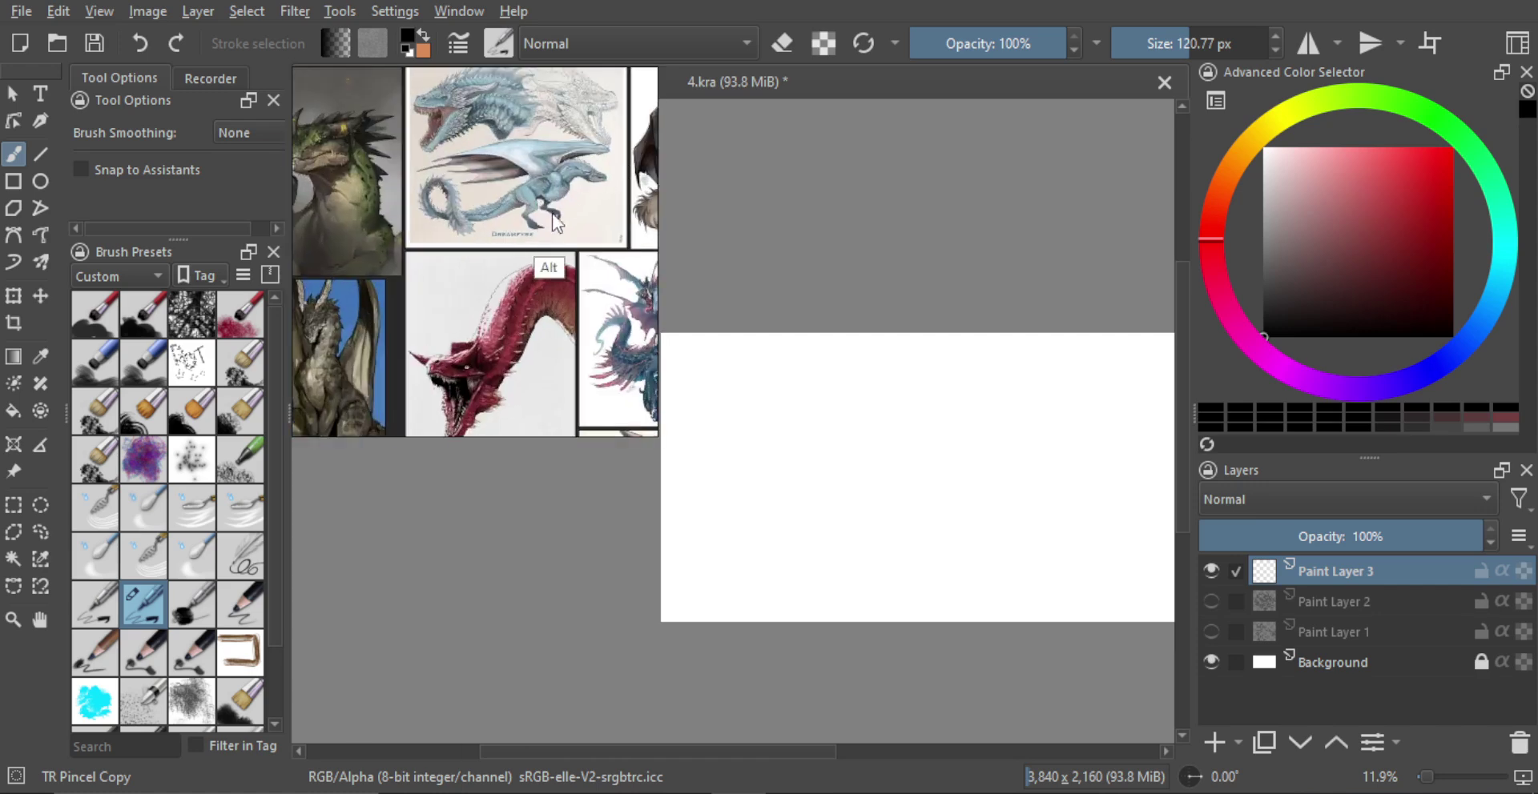
{"action": "left_click_drag", "start_coordinate": [546, 262], "coordinate": [426, 340]}
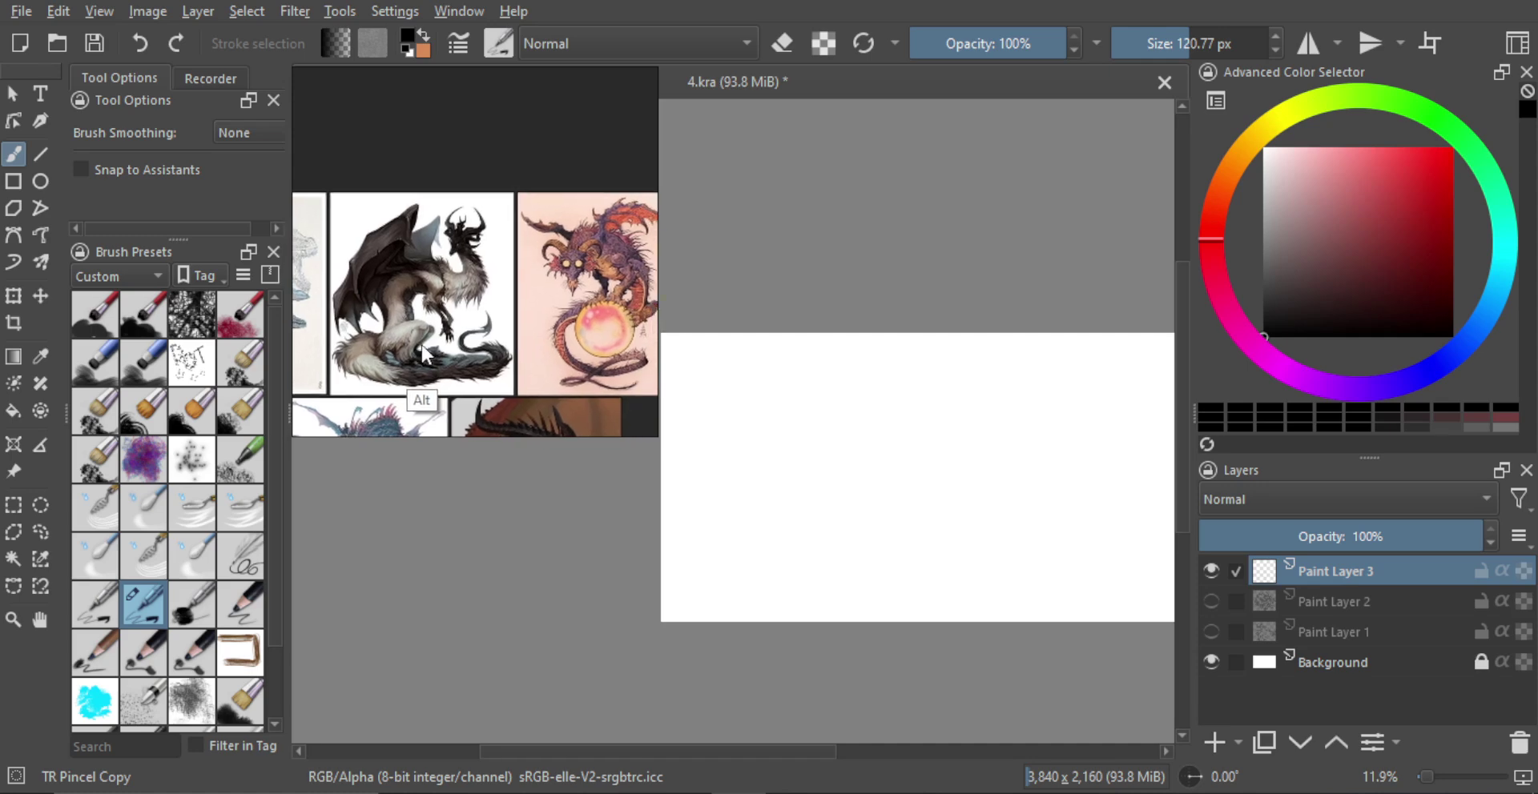
{"action": "scroll", "coordinate": [449, 261], "scroll_direction": "up", "scroll_amount": 4}
{"action": "left_click_drag", "start_coordinate": [511, 212], "coordinate": [468, 293]}
{"action": "scroll", "coordinate": [473, 280], "scroll_direction": "up", "scroll_amount": 2}
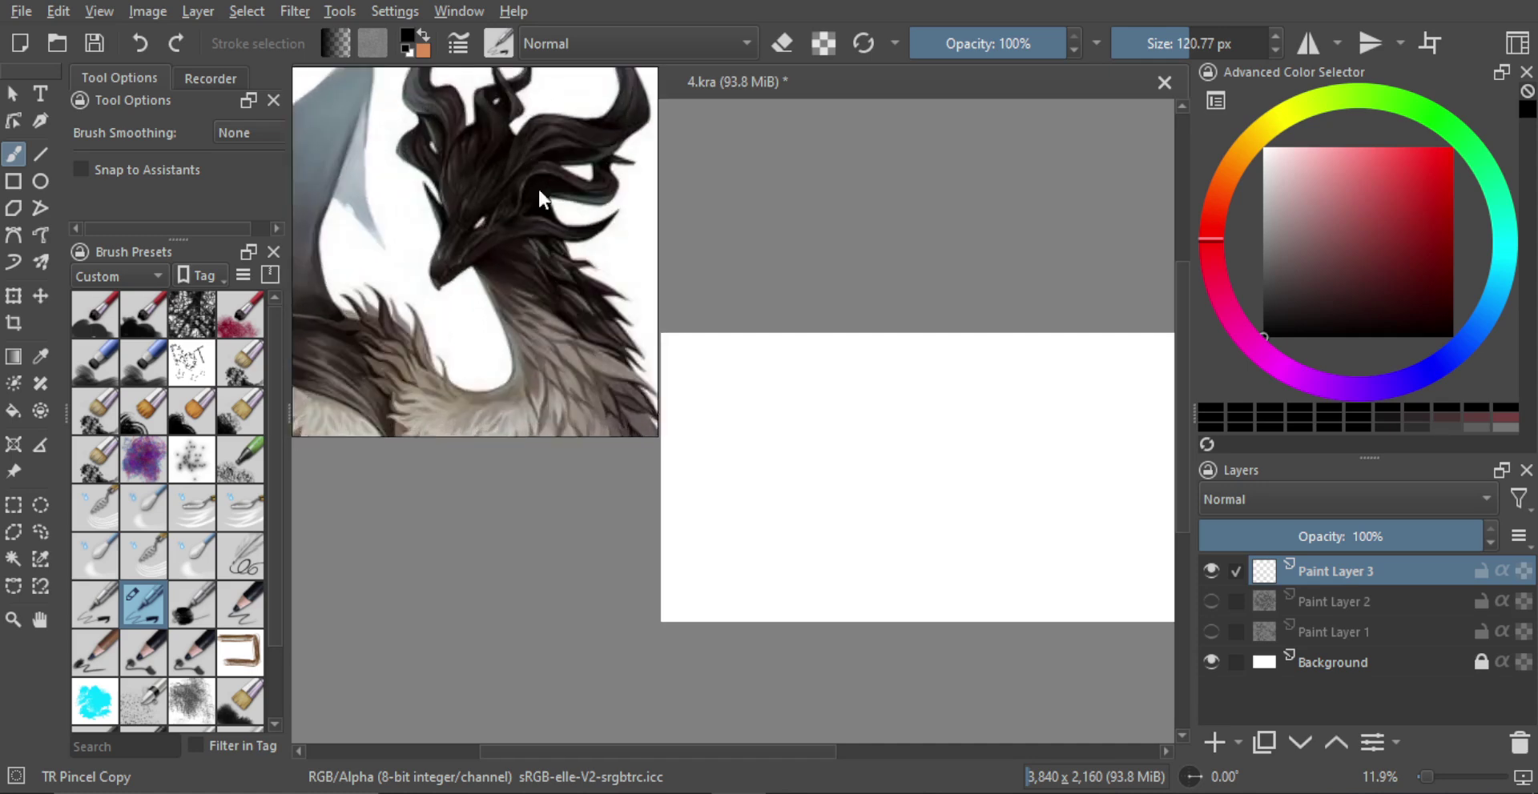
Step: Flip the black-horned dragon reference horizontally and frame its head, neck and chest
{"action": "left_click_drag", "start_coordinate": [537, 186], "coordinate": [508, 255]}
{"action": "scroll", "coordinate": [547, 249], "scroll_direction": "down", "scroll_amount": 2}
{"action": "scroll", "coordinate": [543, 288], "scroll_direction": "down", "scroll_amount": 4}
{"action": "scroll", "coordinate": [506, 280], "scroll_direction": "up", "scroll_amount": 4}
{"action": "left_click_drag", "start_coordinate": [497, 343], "coordinate": [512, 322]}
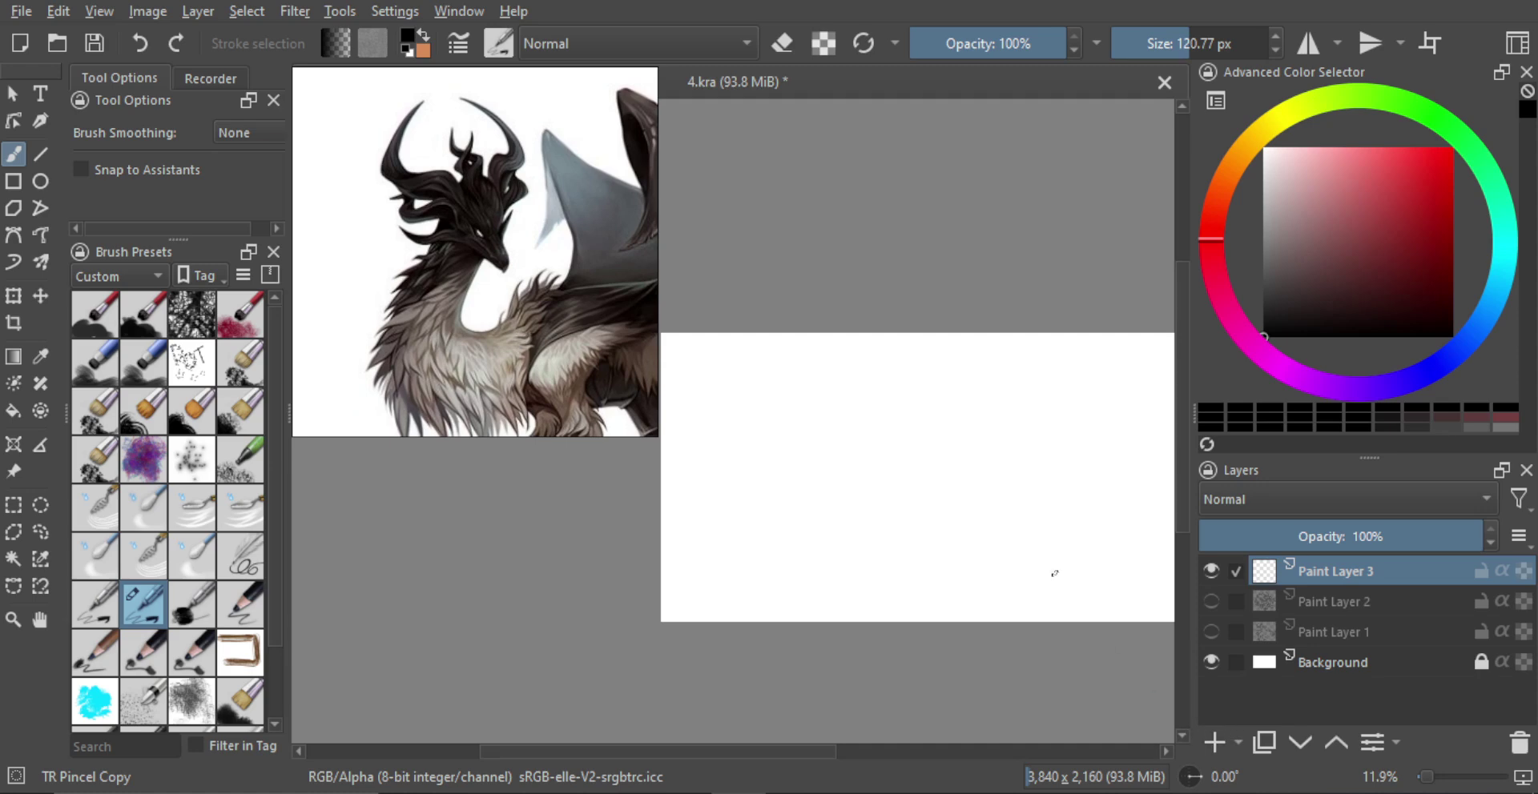
Step: Sketch overlapping circles for the skull and a tapering muzzle ending in a small nose circle, using a brush of about 94 px
{"action": "left_click_drag", "start_coordinate": [904, 474], "coordinate": [915, 484]}
{"action": "key", "text": "ctrl+z"}
{"action": "mouse_move", "coordinate": [860, 441]}
{"action": "left_mouse_down"}
{"action": "mouse_move", "coordinate": [797, 450]}
{"action": "mouse_move", "coordinate": [844, 395]}
{"action": "mouse_move", "coordinate": [864, 394]}
{"action": "mouse_move", "coordinate": [898, 448]}
{"action": "left_mouse_up"}
{"action": "key", "text": "ctrl+z"}
{"action": "mouse_move", "coordinate": [859, 391]}
{"action": "left_mouse_down"}
{"action": "mouse_move", "coordinate": [894, 449]}
{"action": "mouse_move", "coordinate": [851, 482]}
{"action": "mouse_move", "coordinate": [845, 404]}
{"action": "left_mouse_up"}
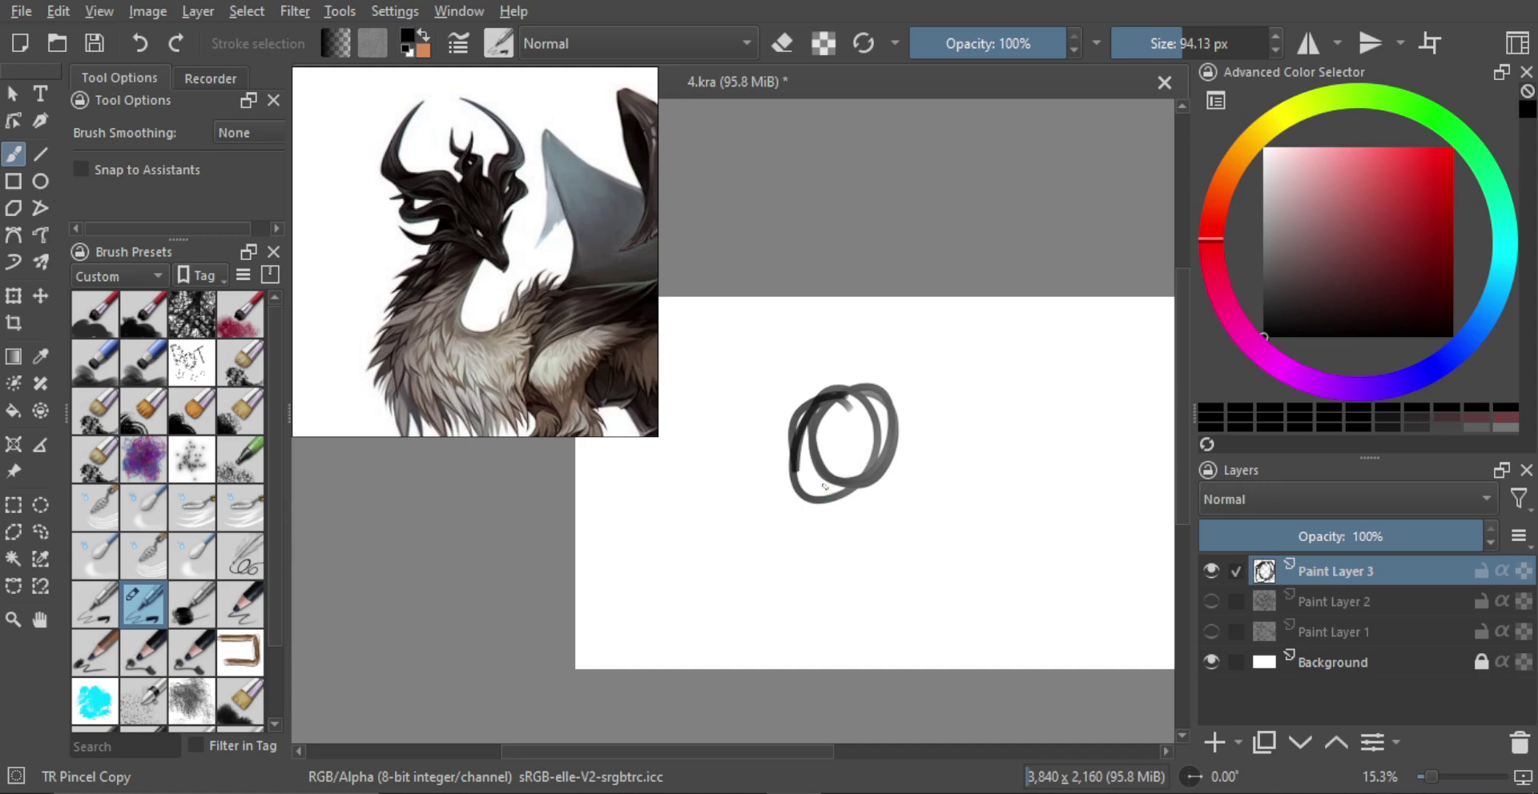
{"action": "mouse_move", "coordinate": [793, 478]}
{"action": "left_mouse_down"}
{"action": "mouse_move", "coordinate": [942, 579]}
{"action": "mouse_move", "coordinate": [954, 553]}
{"action": "left_mouse_up"}
{"action": "key", "text": "ctrl+z"}
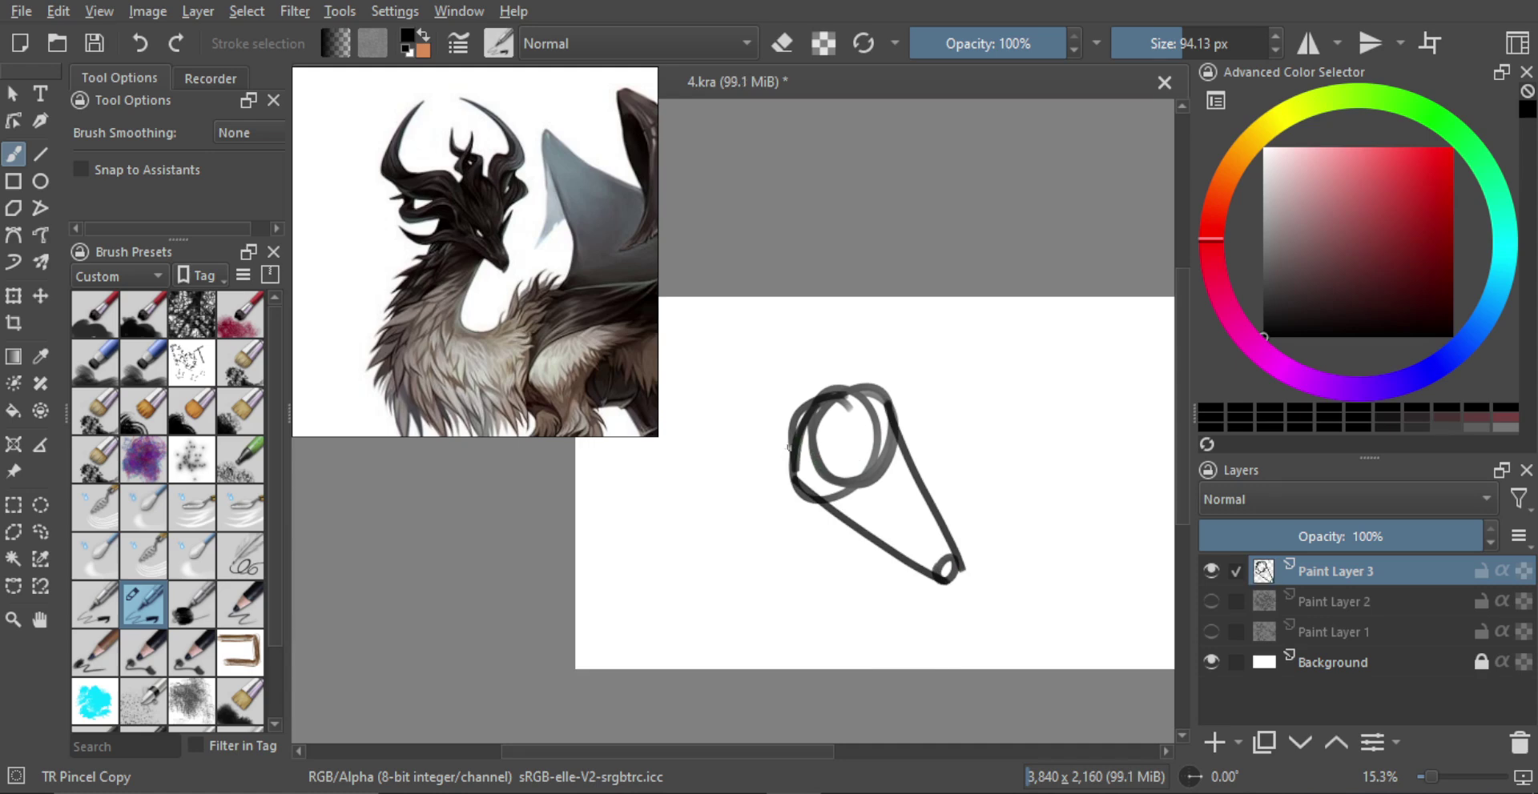
Step: Sketch a pointed cheek behind the skull and a curved mouth line running to the muzzle tip
{"action": "left_click_drag", "start_coordinate": [804, 427], "coordinate": [834, 493]}
{"action": "key", "text": "ctrl+z"}
{"action": "mouse_move", "coordinate": [801, 422]}
{"action": "left_mouse_down"}
{"action": "mouse_move", "coordinate": [818, 486]}
{"action": "mouse_move", "coordinate": [917, 556]}
{"action": "left_mouse_up"}
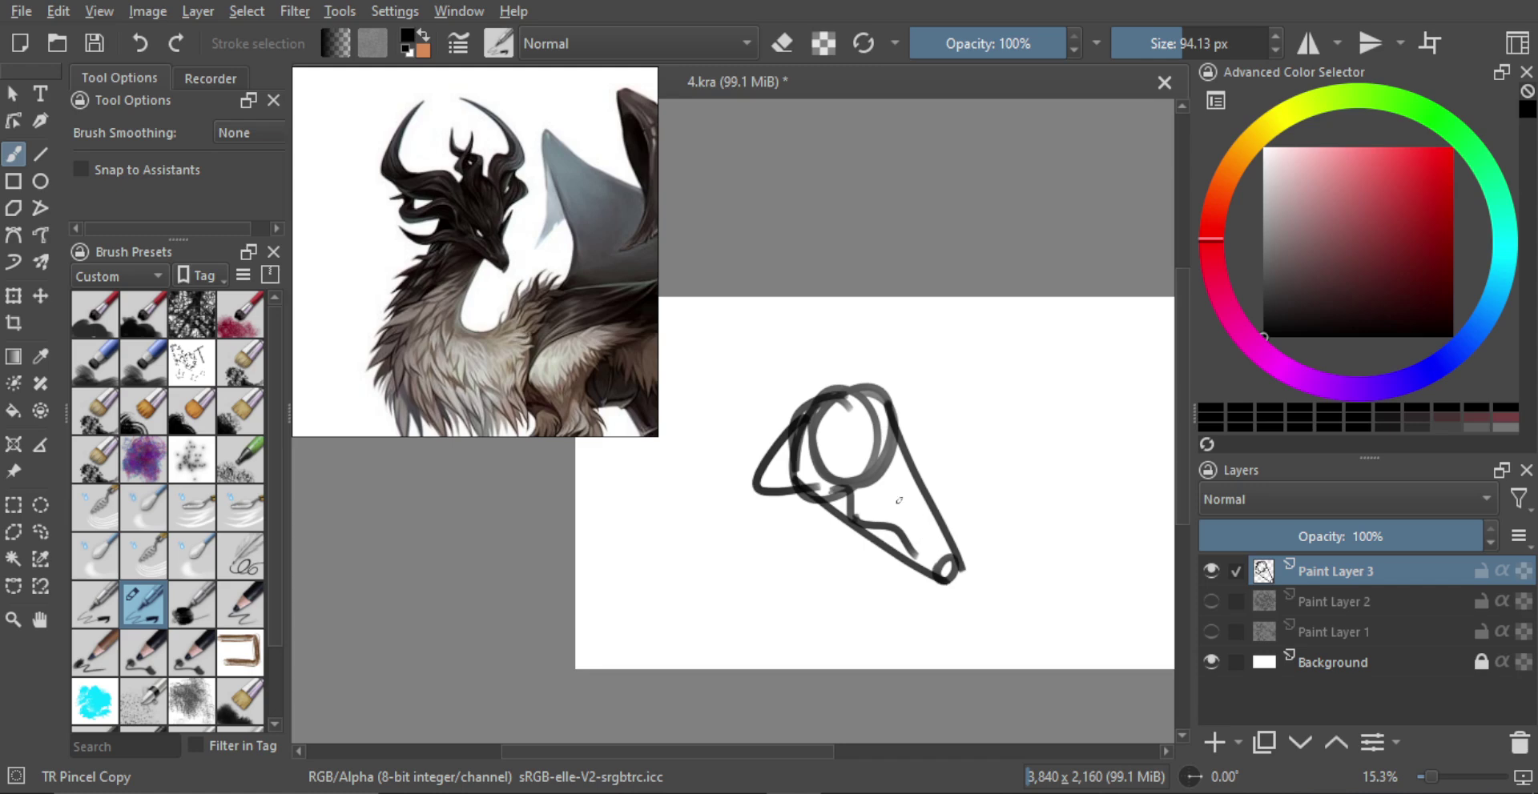
{"action": "key", "text": "ctrl+z"}
{"action": "mouse_move", "coordinate": [839, 486]}
{"action": "left_mouse_down"}
{"action": "mouse_move", "coordinate": [869, 538]}
{"action": "mouse_move", "coordinate": [953, 574]}
{"action": "left_mouse_up"}
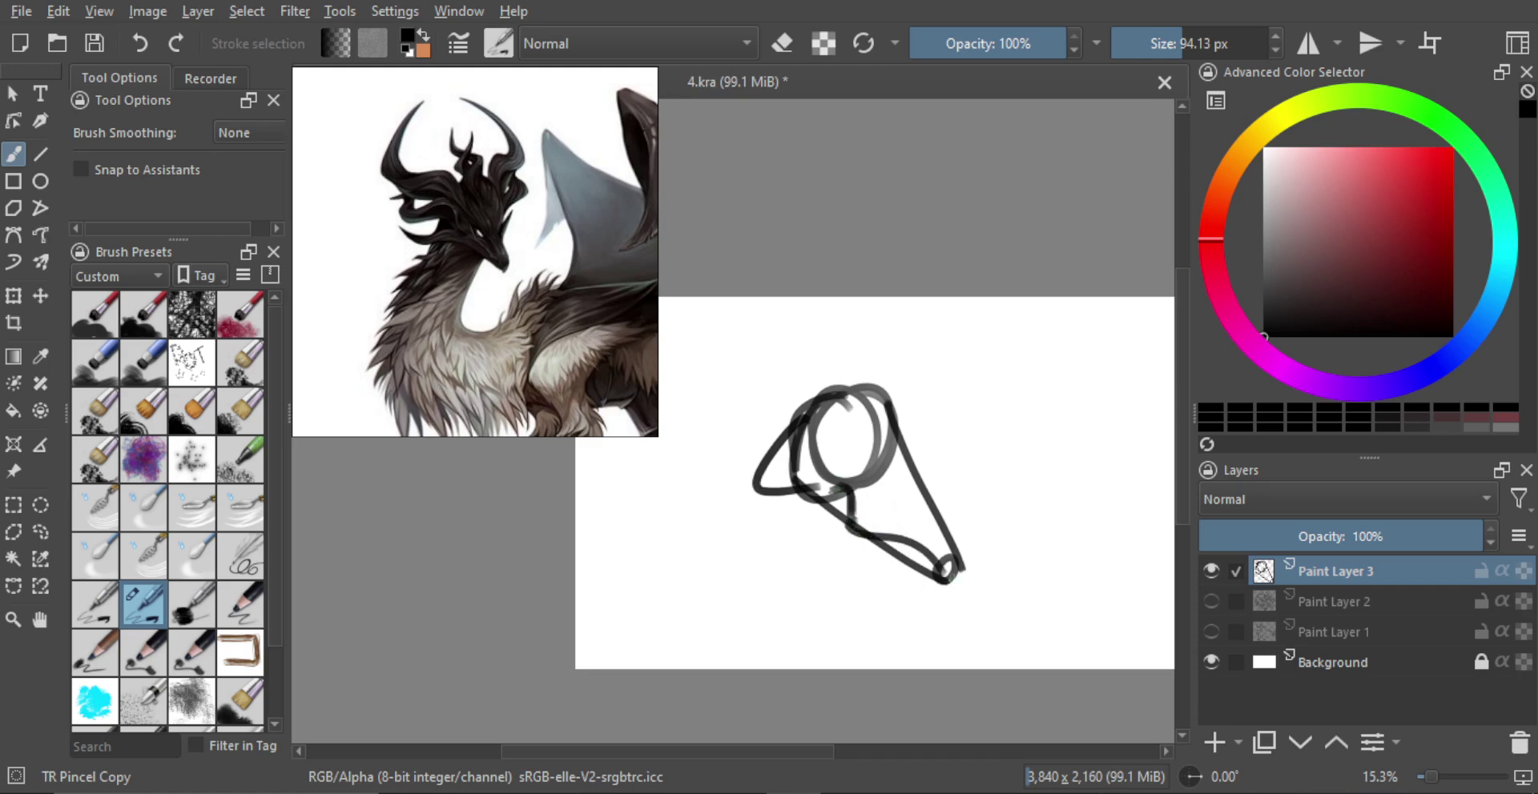
Step: Reinforce the muzzle's upper edge with a nearly straight stroke from the brow to the nose, redoing it until it fits
{"action": "left_click_drag", "start_coordinate": [918, 473], "coordinate": [959, 536]}
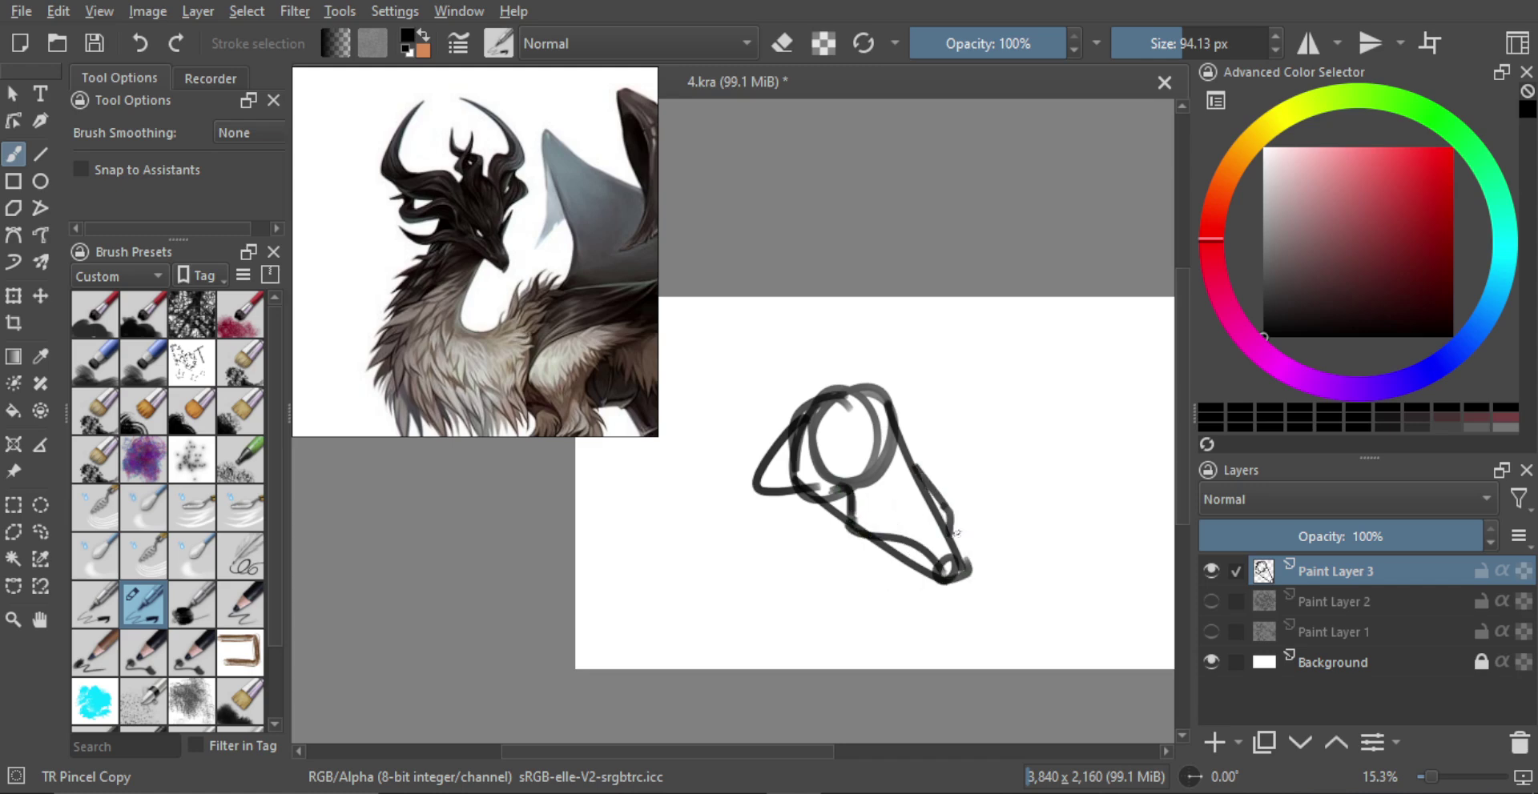
{"action": "key", "text": "ctrl+z"}
{"action": "left_click_drag", "start_coordinate": [916, 470], "coordinate": [939, 503]}
{"action": "key", "text": "ctrl+z"}
{"action": "left_click_drag", "start_coordinate": [912, 455], "coordinate": [955, 554]}
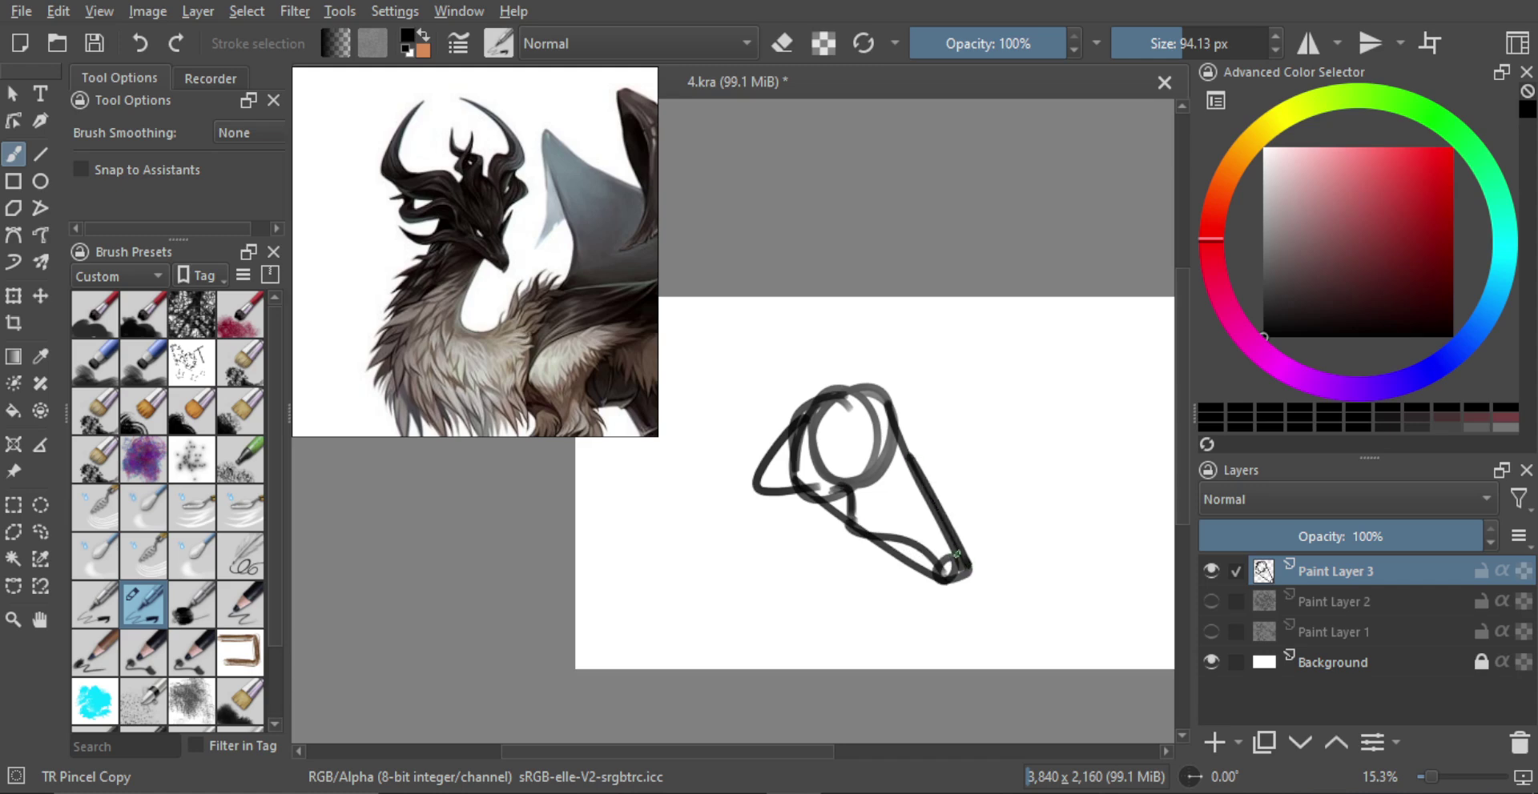
Step: Sketch the lower jaw line from behind the cheek to the muzzle tip and mark the eye inside the skull circle
{"action": "mouse_move", "coordinate": [766, 502]}
{"action": "left_mouse_down"}
{"action": "mouse_move", "coordinate": [737, 520]}
{"action": "mouse_move", "coordinate": [833, 544]}
{"action": "left_mouse_up"}
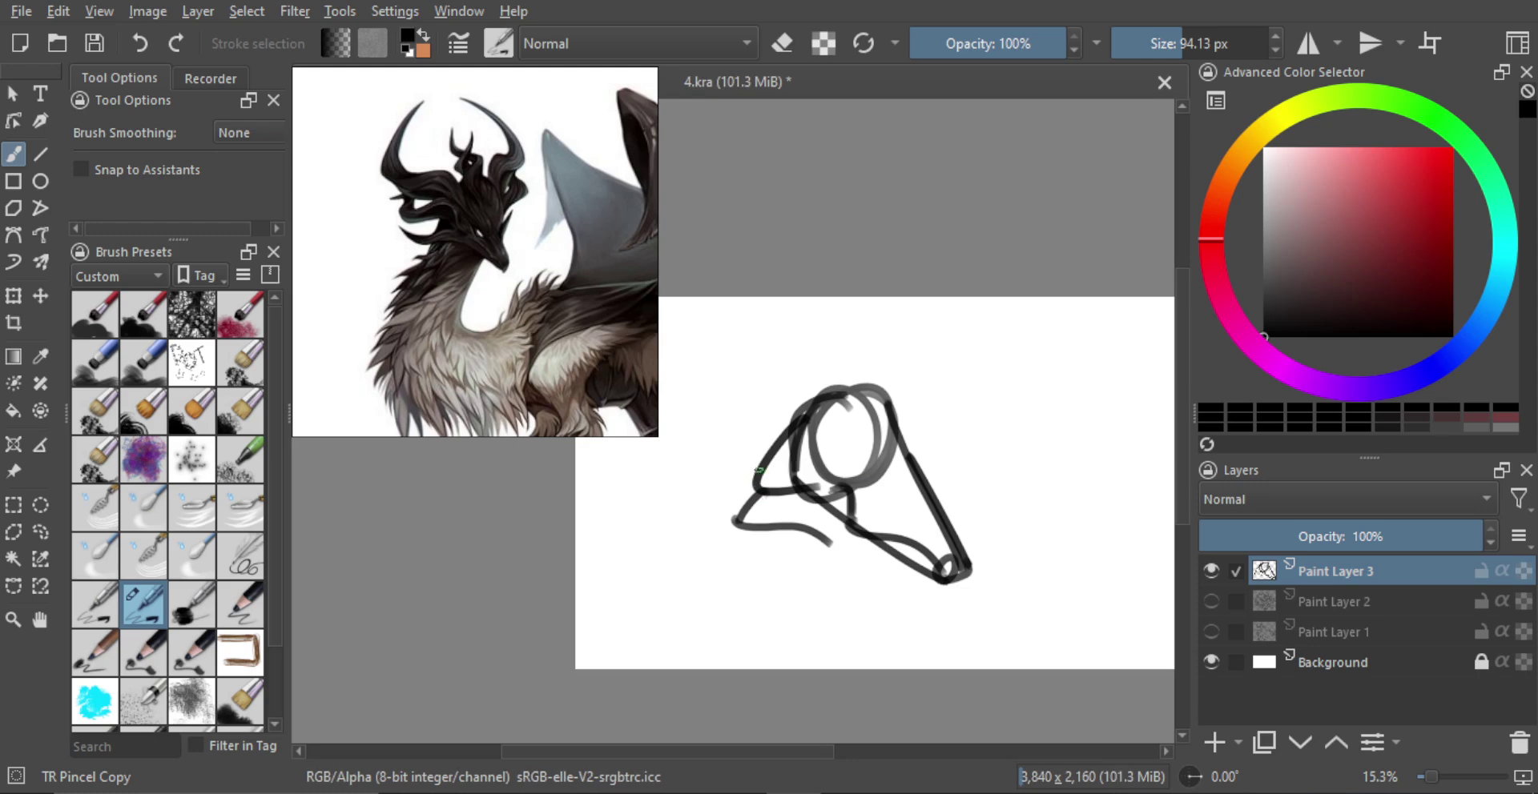
{"action": "key", "text": "ctrl+z"}
{"action": "key", "text": "ctrl+z"}
{"action": "mouse_move", "coordinate": [765, 462]}
{"action": "left_mouse_down"}
{"action": "mouse_move", "coordinate": [757, 482]}
{"action": "mouse_move", "coordinate": [828, 535]}
{"action": "mouse_move", "coordinate": [933, 583]}
{"action": "left_mouse_up"}
{"action": "key", "text": "ctrl+z"}
{"action": "key", "text": "ctrl+z"}
{"action": "mouse_move", "coordinate": [738, 525]}
{"action": "left_mouse_down"}
{"action": "mouse_move", "coordinate": [839, 533]}
{"action": "mouse_move", "coordinate": [921, 577]}
{"action": "left_mouse_up"}
{"action": "mouse_move", "coordinate": [841, 434]}
{"action": "left_mouse_down"}
{"action": "mouse_move", "coordinate": [873, 485]}
{"action": "mouse_move", "coordinate": [859, 483]}
{"action": "mouse_move", "coordinate": [866, 466]}
{"action": "mouse_move", "coordinate": [905, 469]}
{"action": "left_mouse_up"}
{"action": "key", "text": "ctrl+z"}
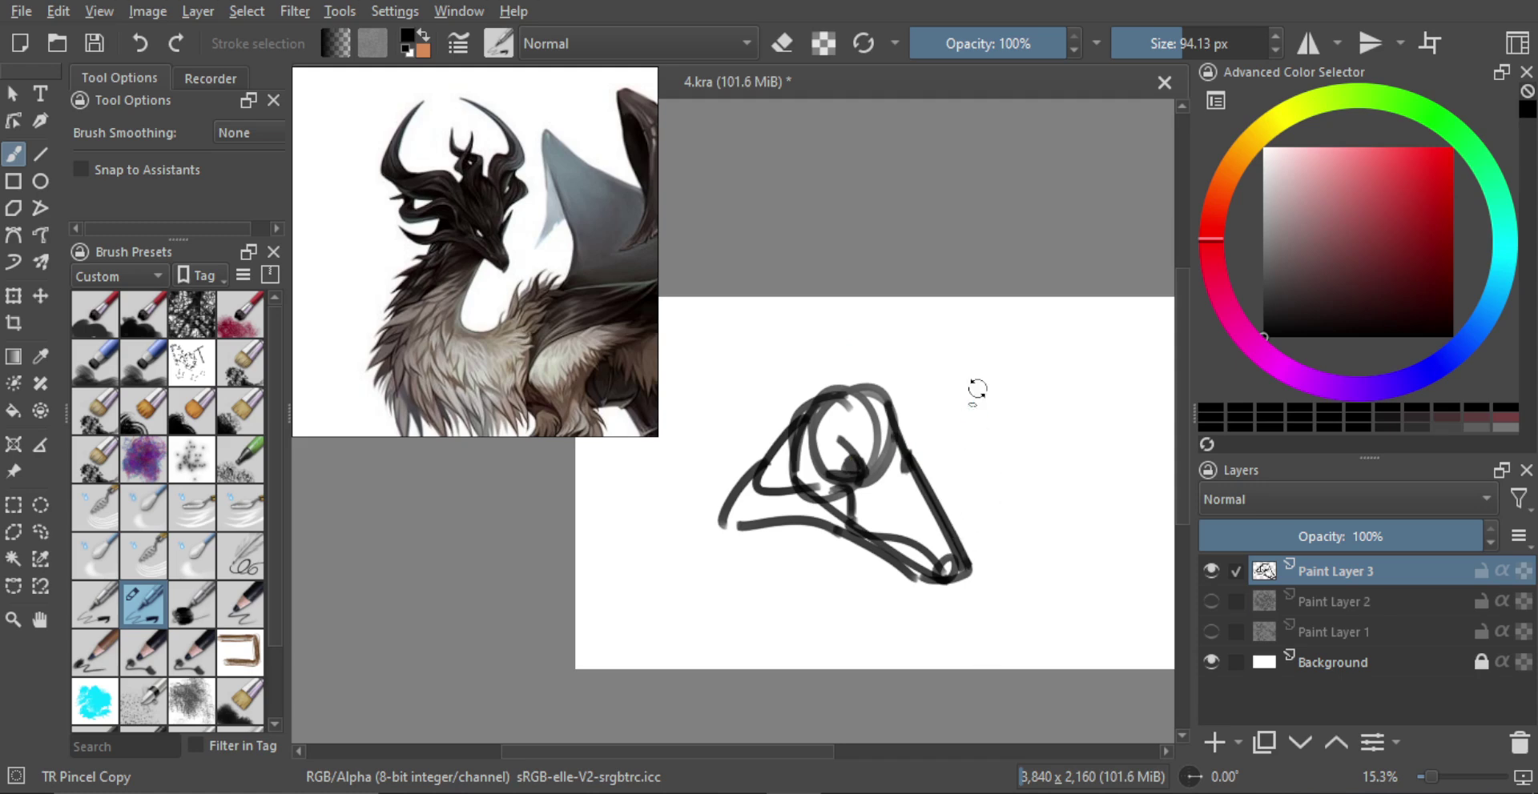
Step: Transform the head sketch to a smaller size to leave room for the neck and horns
{"action": "key", "text": "ctrl+t"}
{"action": "left_click_drag", "start_coordinate": [984, 384], "coordinate": [912, 454]}
{"action": "key", "text": "ctrl+z"}
{"action": "key", "text": "b"}
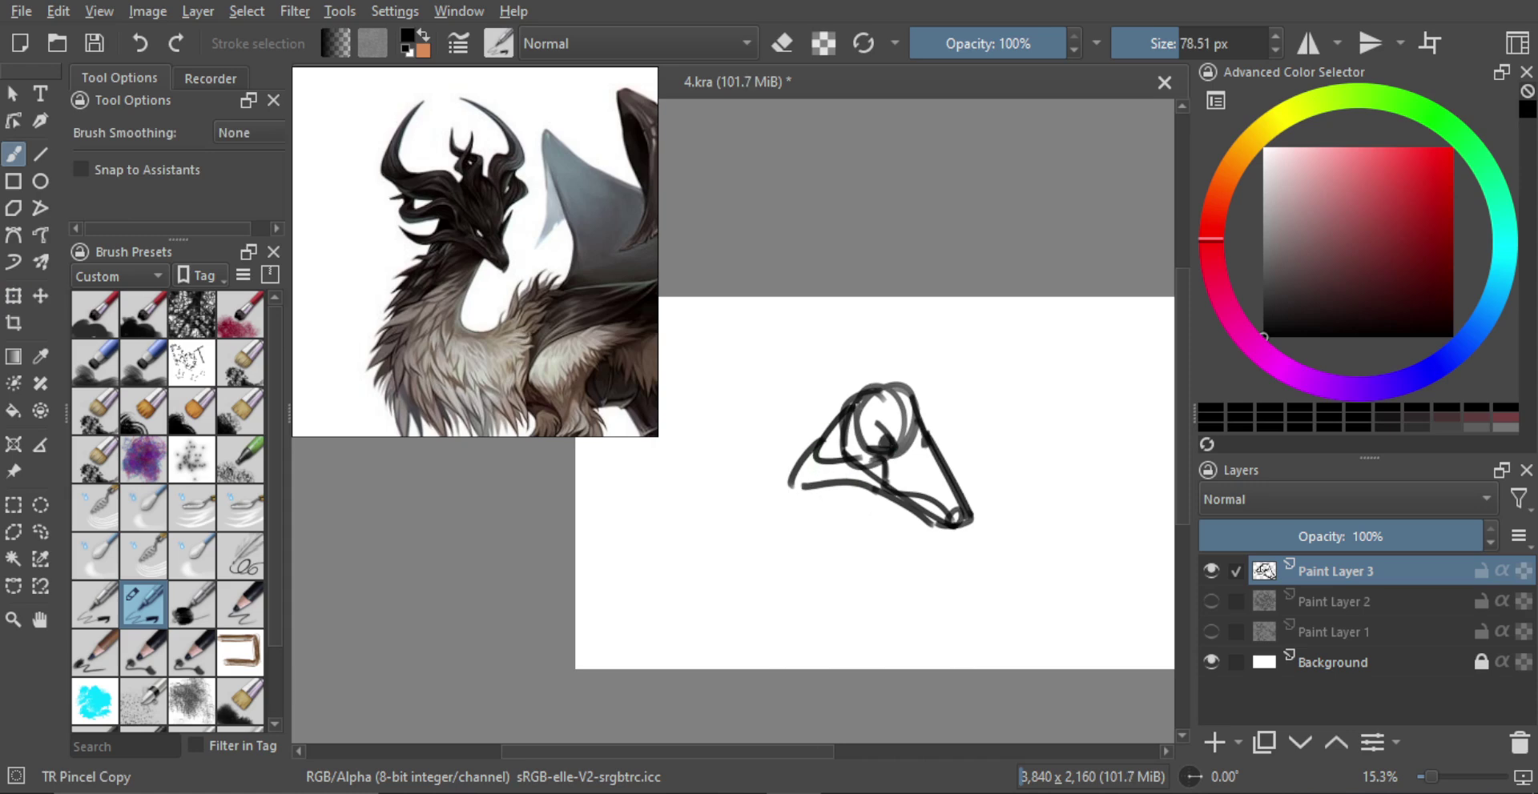
Step: Sketch the neck as a long tube below the skull with a rounded base, using a brush of about 79 px
{"action": "mouse_move", "coordinate": [907, 399]}
{"action": "left_mouse_down"}
{"action": "mouse_move", "coordinate": [869, 370]}
{"action": "mouse_move", "coordinate": [762, 605]}
{"action": "left_mouse_up"}
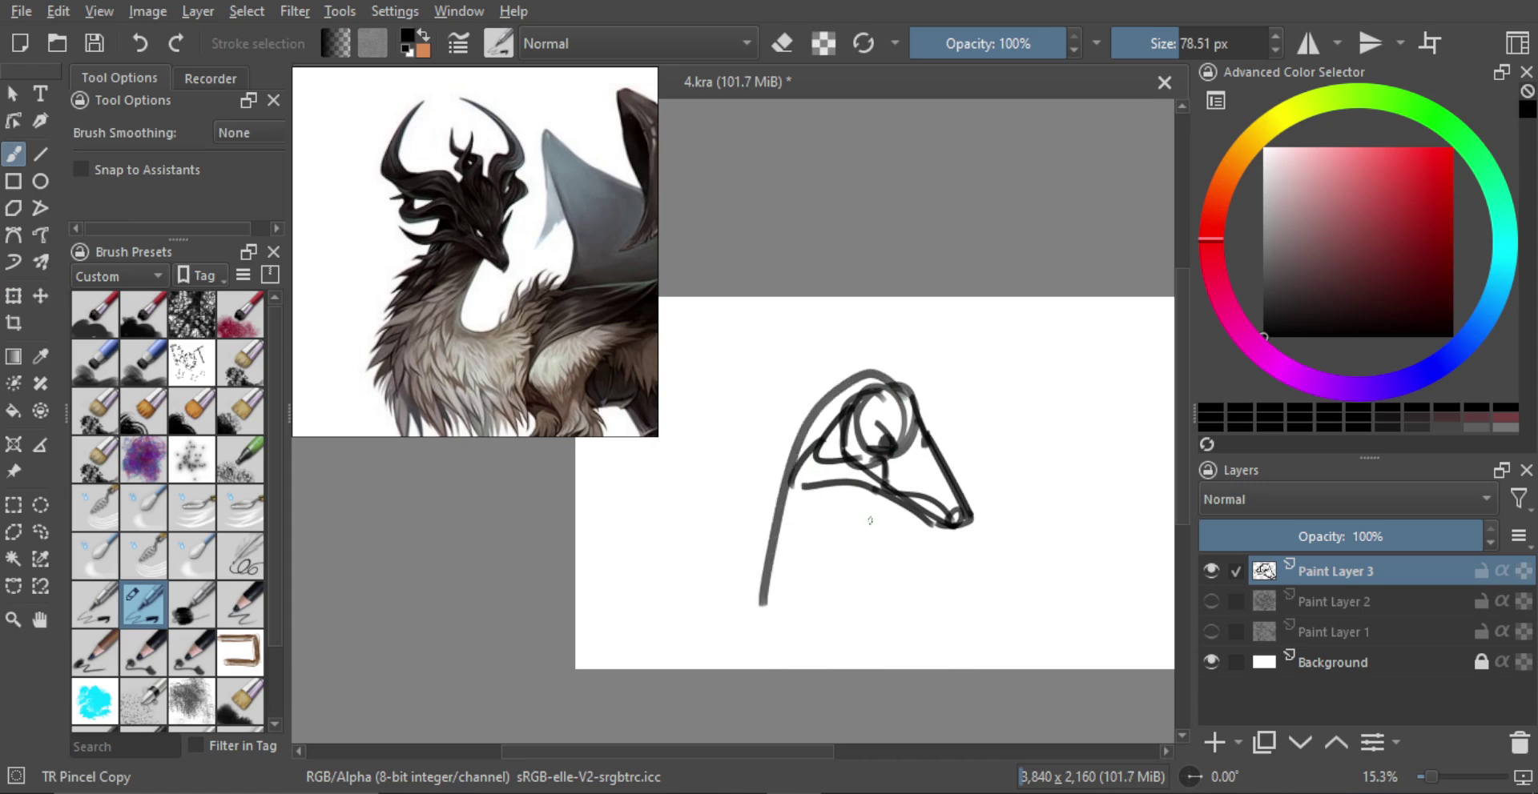
{"action": "left_click_drag", "start_coordinate": [881, 505], "coordinate": [838, 624]}
{"action": "key", "text": "ctrl+z"}
{"action": "left_click_drag", "start_coordinate": [879, 494], "coordinate": [863, 591]}
{"action": "mouse_move", "coordinate": [762, 602]}
{"action": "left_mouse_down"}
{"action": "mouse_move", "coordinate": [865, 594]}
{"action": "mouse_move", "coordinate": [846, 609]}
{"action": "left_mouse_up"}
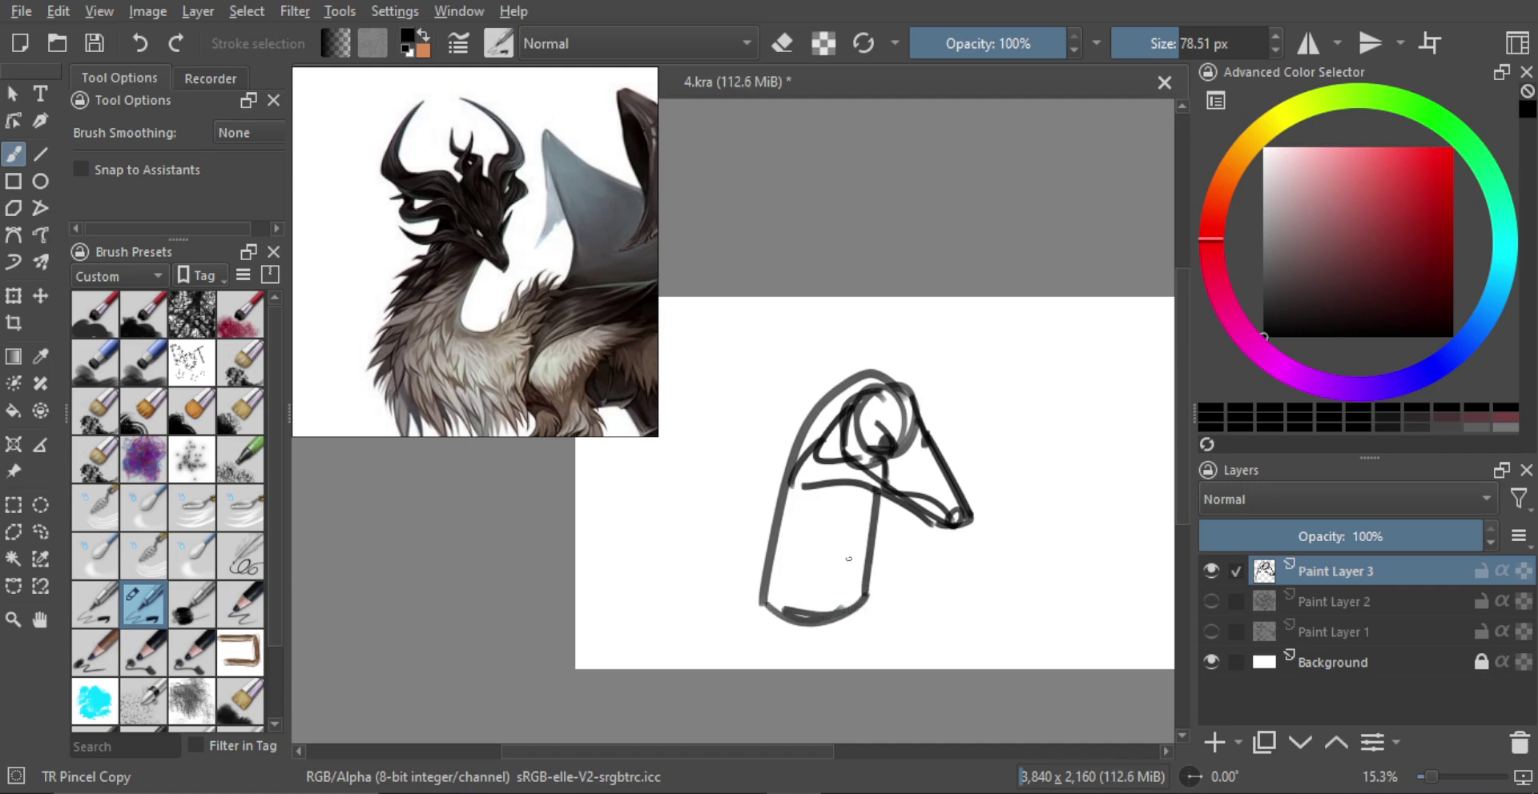
Step: Sketch wavy horns sweeping back from the cheek and skull and one rising from the brow, with a brush of about 113 px
{"action": "mouse_move", "coordinate": [773, 451]}
{"action": "left_mouse_down", "text": "shift"}
{"action": "mouse_move", "coordinate": [801, 446]}
{"action": "mouse_move", "coordinate": [709, 476]}
{"action": "mouse_move", "coordinate": [792, 485]}
{"action": "mouse_move", "coordinate": [817, 430]}
{"action": "left_mouse_up", "text": "shift"}
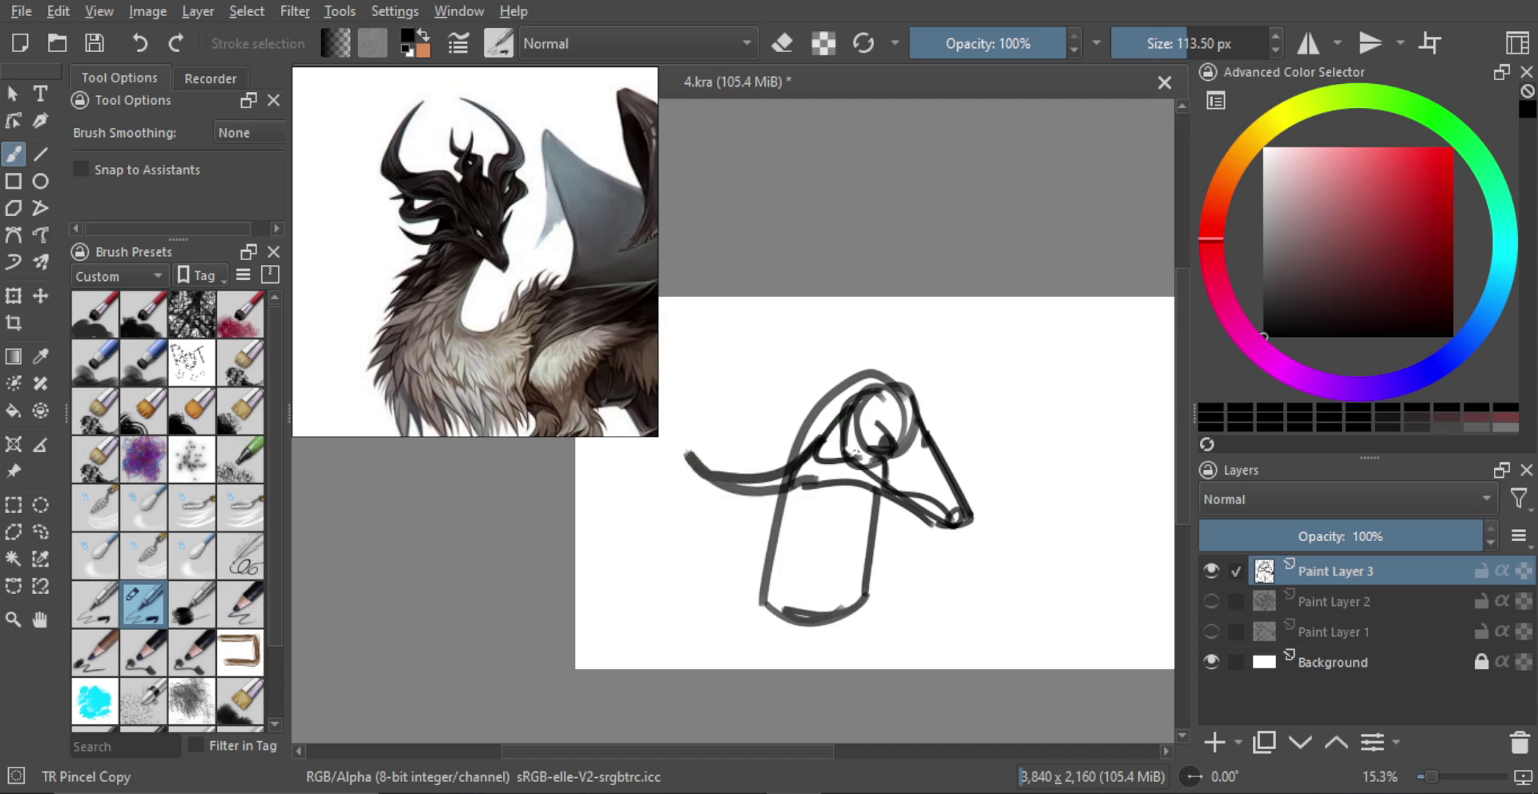
{"action": "mouse_move", "coordinate": [807, 438]}
{"action": "left_mouse_down"}
{"action": "mouse_move", "coordinate": [678, 341]}
{"action": "mouse_move", "coordinate": [793, 377]}
{"action": "mouse_move", "coordinate": [838, 422]}
{"action": "mouse_move", "coordinate": [814, 388]}
{"action": "left_mouse_up"}
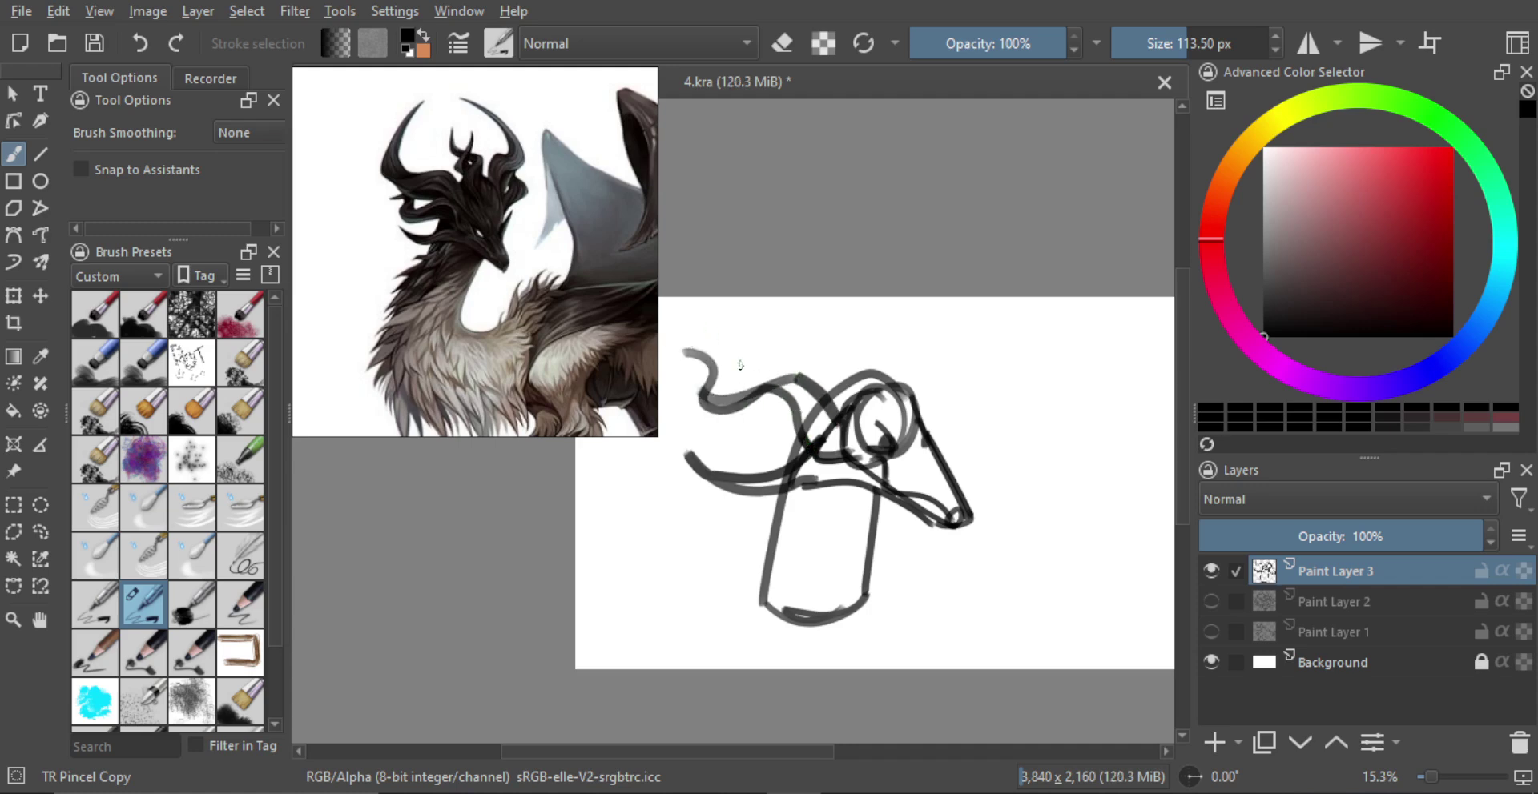
{"action": "mouse_move", "coordinate": [675, 357]}
{"action": "left_mouse_down"}
{"action": "mouse_move", "coordinate": [711, 353]}
{"action": "mouse_move", "coordinate": [742, 387]}
{"action": "mouse_move", "coordinate": [775, 381]}
{"action": "left_mouse_up"}
{"action": "mouse_move", "coordinate": [926, 438]}
{"action": "left_mouse_down"}
{"action": "mouse_move", "coordinate": [931, 382]}
{"action": "mouse_move", "coordinate": [870, 336]}
{"action": "mouse_move", "coordinate": [889, 331]}
{"action": "mouse_move", "coordinate": [877, 337]}
{"action": "mouse_move", "coordinate": [866, 316]}
{"action": "mouse_move", "coordinate": [850, 341]}
{"action": "mouse_move", "coordinate": [894, 373]}
{"action": "left_mouse_up"}
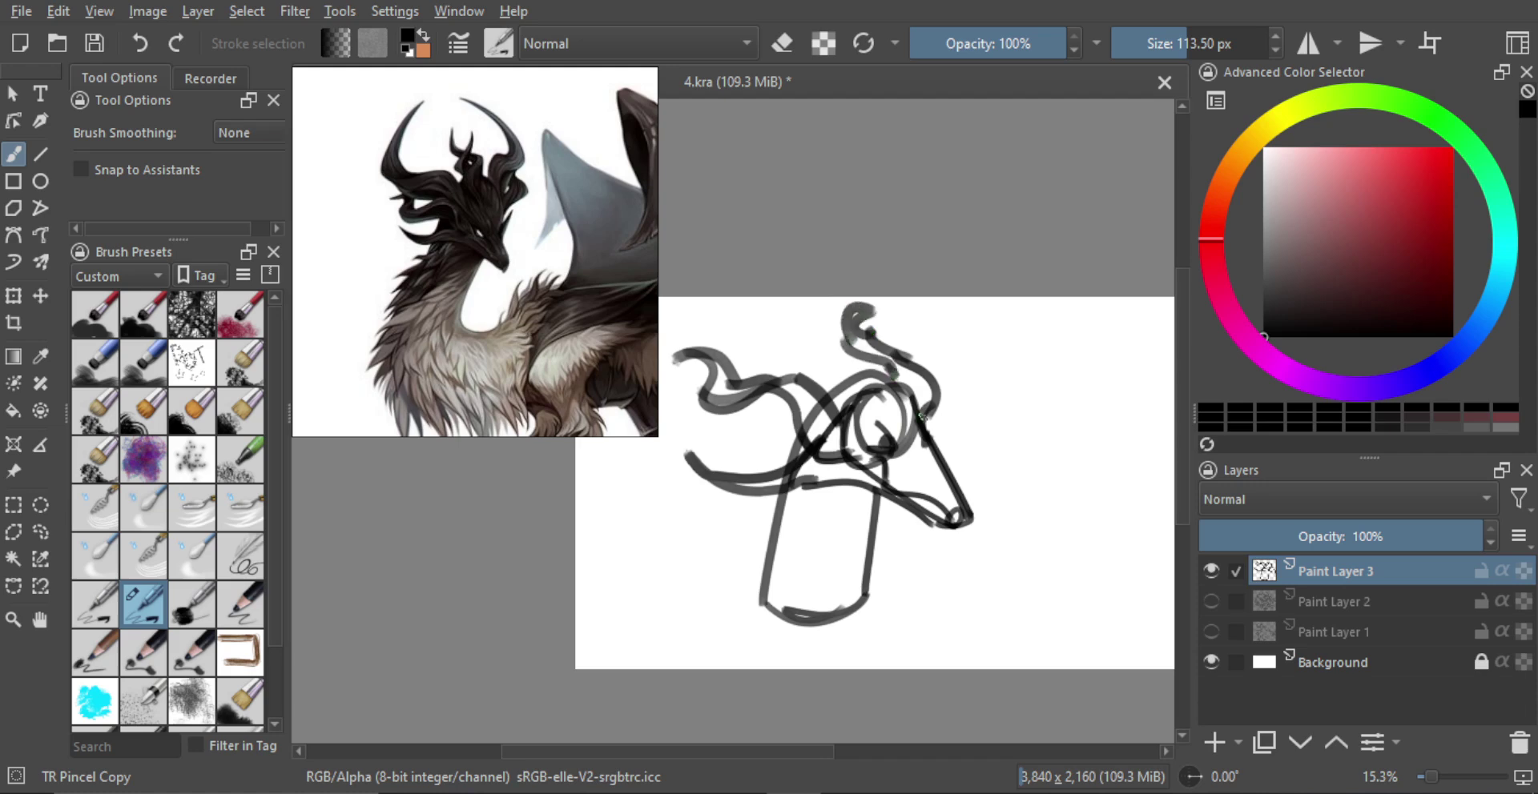
Step: Scale down the whole head, neck and horn sketch to make room above it
{"action": "key", "text": "ctrl+t"}
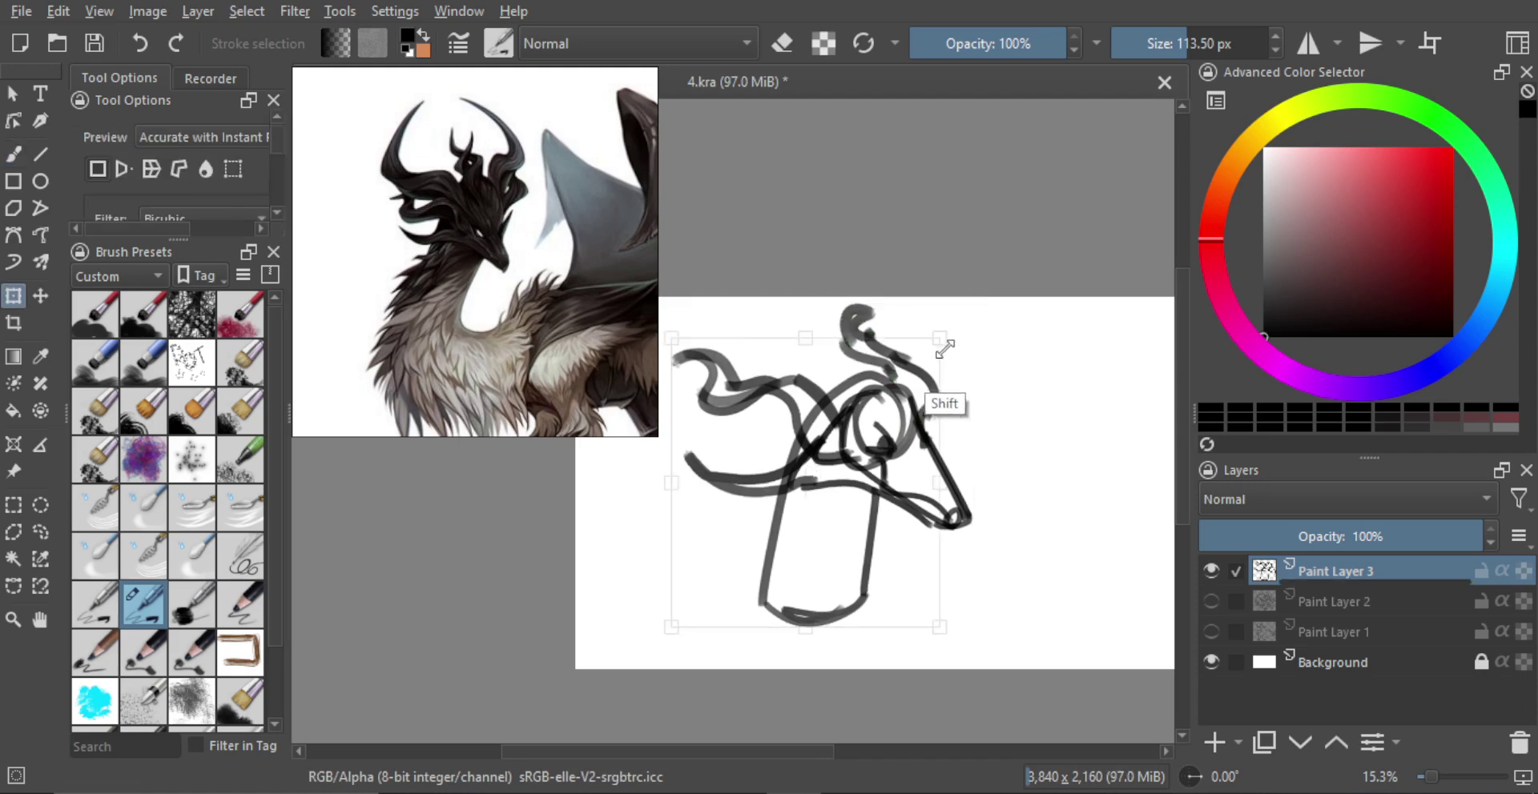
{"action": "mouse_move", "coordinate": [945, 349]}
{"action": "left_mouse_down"}
{"action": "mouse_move", "coordinate": [889, 398]}
{"action": "mouse_move", "coordinate": [927, 418]}
{"action": "left_mouse_up"}
{"action": "key", "text": "b"}
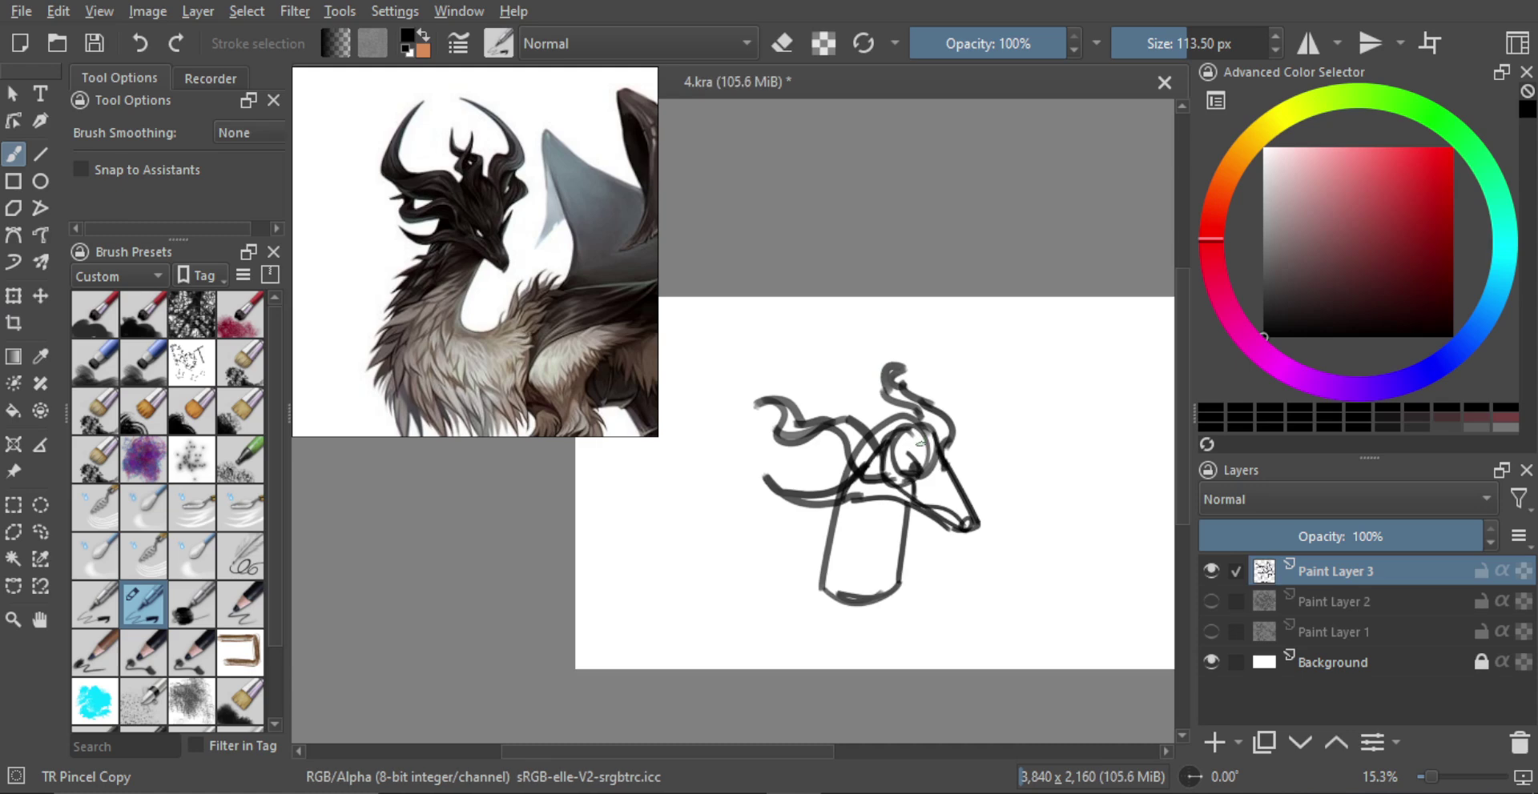
Step: Sketch the upper horns branching up and back from the crown, redoing misplaced strokes with a brush of about 126 px
{"action": "mouse_move", "coordinate": [921, 444]}
{"action": "left_mouse_down"}
{"action": "mouse_move", "coordinate": [889, 422]}
{"action": "mouse_move", "coordinate": [877, 367]}
{"action": "mouse_move", "coordinate": [838, 361]}
{"action": "mouse_move", "coordinate": [886, 383]}
{"action": "mouse_move", "coordinate": [921, 435]}
{"action": "mouse_move", "coordinate": [918, 411]}
{"action": "mouse_move", "coordinate": [860, 359]}
{"action": "left_mouse_up"}
{"action": "mouse_move", "coordinate": [866, 425]}
{"action": "left_mouse_down"}
{"action": "mouse_move", "coordinate": [843, 383]}
{"action": "mouse_move", "coordinate": [756, 360]}
{"action": "mouse_move", "coordinate": [809, 322]}
{"action": "mouse_move", "coordinate": [800, 368]}
{"action": "mouse_move", "coordinate": [760, 379]}
{"action": "mouse_move", "coordinate": [800, 331]}
{"action": "left_mouse_up"}
{"action": "key", "text": "ctrl+z"}
{"action": "key", "text": "ctrl+z"}
{"action": "key", "text": "ctrl+z"}
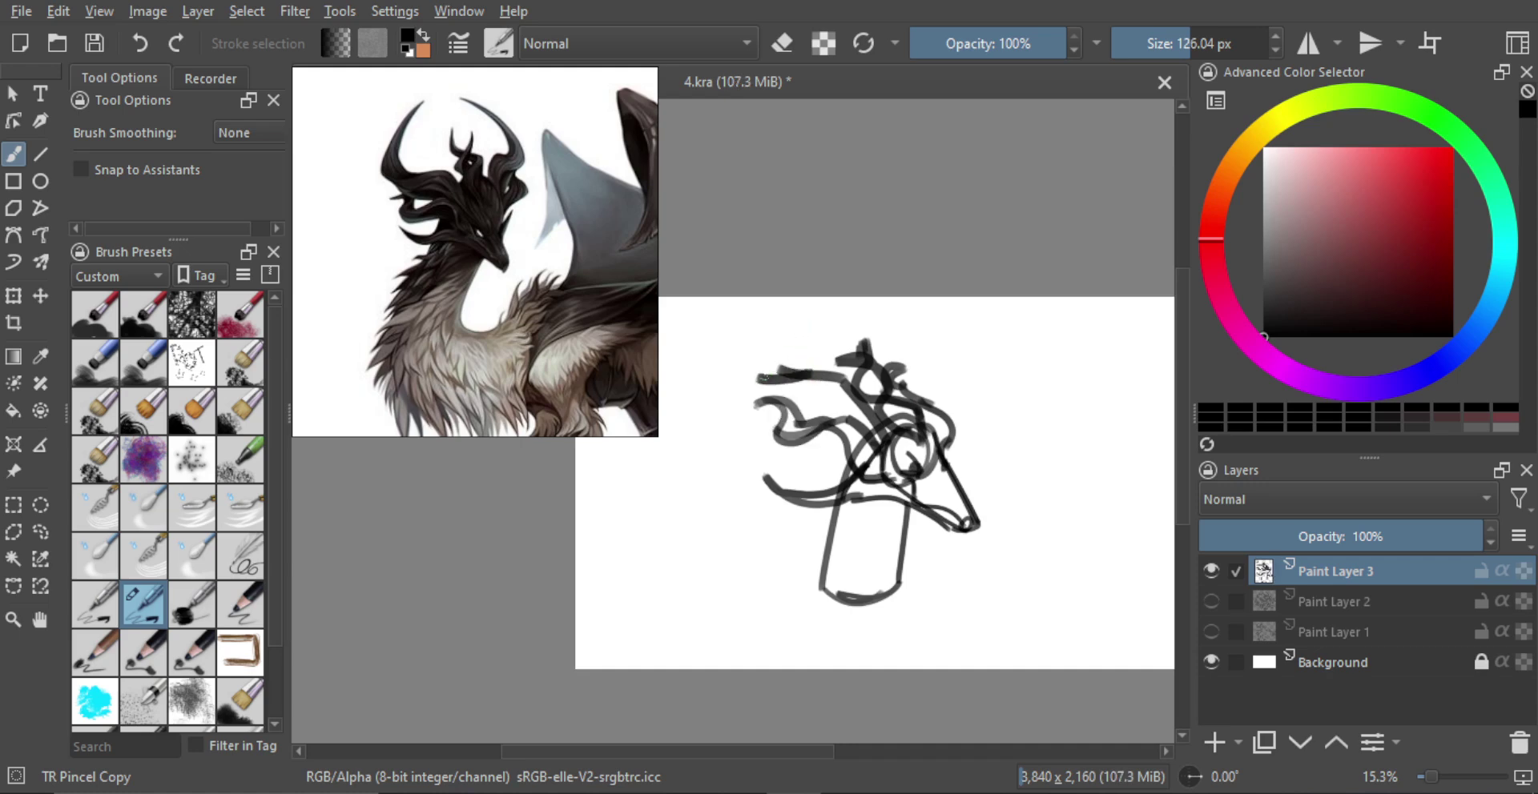
{"action": "mouse_move", "coordinate": [757, 374]}
{"action": "left_mouse_down"}
{"action": "mouse_move", "coordinate": [796, 376]}
{"action": "mouse_move", "coordinate": [768, 380]}
{"action": "mouse_move", "coordinate": [864, 425]}
{"action": "left_mouse_up"}
Step: Draw the tall curved tips of the two main horns, redoing the front one as a straighter stroke
{"action": "left_click_drag", "start_coordinate": [808, 321], "coordinate": [873, 367]}
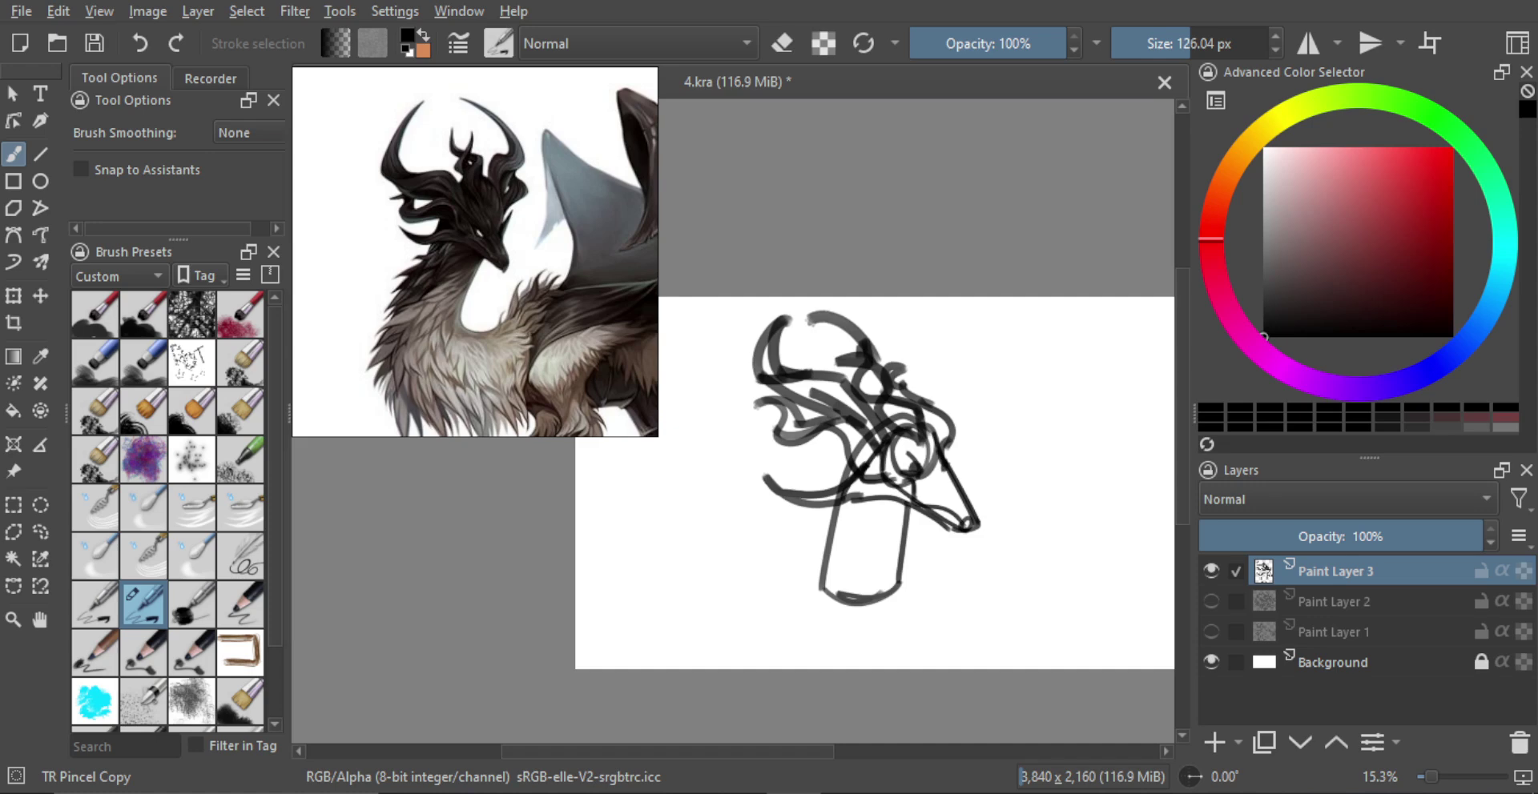
{"action": "key", "text": "ctrl+z"}
{"action": "mouse_move", "coordinate": [813, 321]}
{"action": "left_mouse_down"}
{"action": "mouse_move", "coordinate": [879, 353]}
{"action": "mouse_move", "coordinate": [869, 341]}
{"action": "mouse_move", "coordinate": [885, 374]}
{"action": "left_mouse_up"}
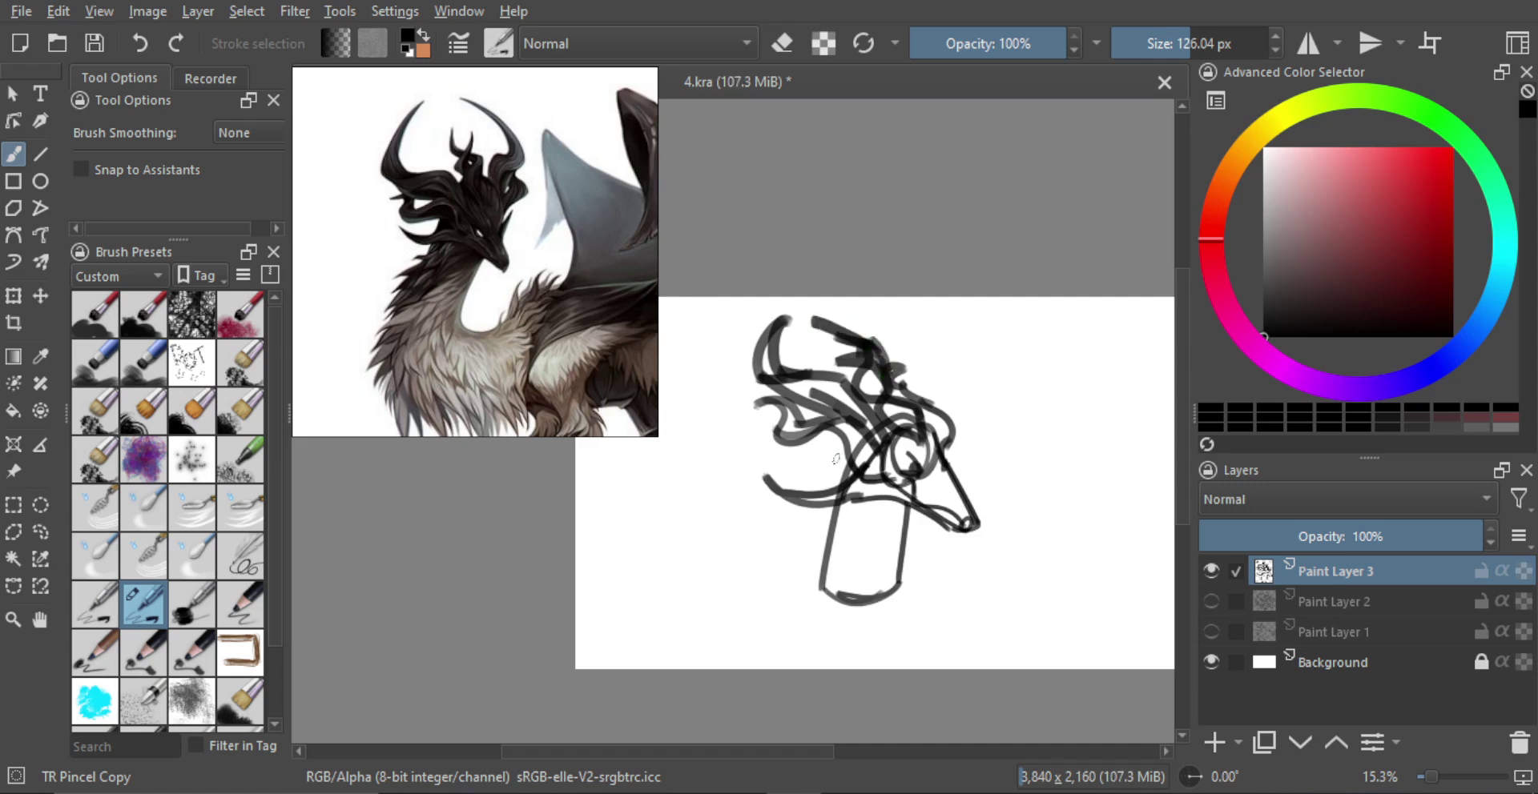
{"action": "left_click_drag", "start_coordinate": [837, 446], "coordinate": [841, 482]}
{"action": "key", "text": "ctrl+z"}
Step: Block in the head and horns with a dark grey tone and enlarge the brush to about 295 px
{"action": "left_click_drag", "start_coordinate": [887, 415], "coordinate": [893, 416]}
{"action": "mouse_move", "coordinate": [783, 353]}
{"action": "left_mouse_down"}
{"action": "mouse_move", "coordinate": [864, 432]}
{"action": "mouse_move", "coordinate": [847, 398]}
{"action": "mouse_move", "coordinate": [807, 417]}
{"action": "mouse_move", "coordinate": [833, 419]}
{"action": "mouse_move", "coordinate": [881, 461]}
{"action": "mouse_move", "coordinate": [828, 495]}
{"action": "mouse_move", "coordinate": [925, 492]}
{"action": "mouse_move", "coordinate": [883, 460]}
{"action": "mouse_move", "coordinate": [905, 466]}
{"action": "mouse_move", "coordinate": [915, 442]}
{"action": "mouse_move", "coordinate": [957, 523]}
{"action": "mouse_move", "coordinate": [889, 411]}
{"action": "mouse_move", "coordinate": [892, 389]}
{"action": "mouse_move", "coordinate": [926, 447]}
{"action": "mouse_move", "coordinate": [929, 430]}
{"action": "mouse_move", "coordinate": [870, 356]}
{"action": "left_mouse_up"}
{"action": "mouse_move", "coordinate": [924, 428]}
{"action": "left_mouse_down"}
{"action": "mouse_move", "coordinate": [942, 414]}
{"action": "mouse_move", "coordinate": [949, 450]}
{"action": "left_mouse_up"}
{"action": "left_click_drag", "start_coordinate": [876, 587], "coordinate": [878, 587]}
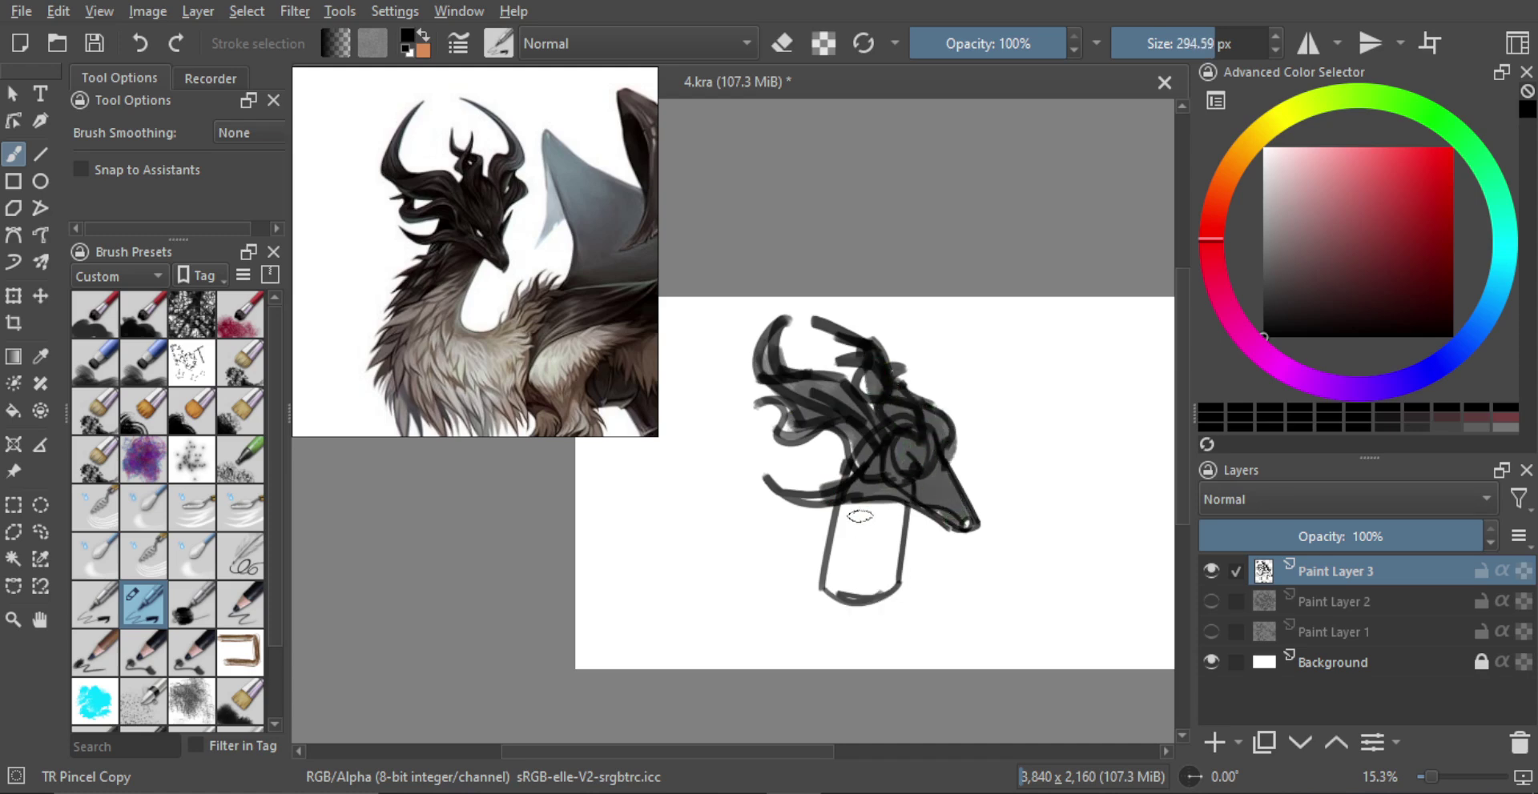
Step: Block in the neck with a grey tone and add rough fur strokes behind it, reducing the brush to about 157 px
{"action": "mouse_move", "coordinate": [859, 516]}
{"action": "left_mouse_down"}
{"action": "mouse_move", "coordinate": [837, 583]}
{"action": "mouse_move", "coordinate": [865, 505]}
{"action": "mouse_move", "coordinate": [894, 578]}
{"action": "mouse_move", "coordinate": [860, 597]}
{"action": "mouse_move", "coordinate": [816, 581]}
{"action": "left_mouse_up"}
{"action": "mouse_move", "coordinate": [838, 487]}
{"action": "left_mouse_down"}
{"action": "mouse_move", "coordinate": [804, 538]}
{"action": "mouse_move", "coordinate": [826, 535]}
{"action": "left_mouse_up"}
{"action": "left_click_drag", "start_coordinate": [824, 551], "coordinate": [813, 550]}
{"action": "mouse_move", "coordinate": [836, 509]}
{"action": "left_mouse_down"}
{"action": "mouse_move", "coordinate": [788, 570]}
{"action": "mouse_move", "coordinate": [834, 541]}
{"action": "left_mouse_up"}
{"action": "mouse_move", "coordinate": [834, 541]}
{"action": "left_mouse_down"}
{"action": "mouse_move", "coordinate": [798, 586]}
{"action": "mouse_move", "coordinate": [830, 589]}
{"action": "left_mouse_up"}
{"action": "left_click_drag", "start_coordinate": [834, 591], "coordinate": [829, 590]}
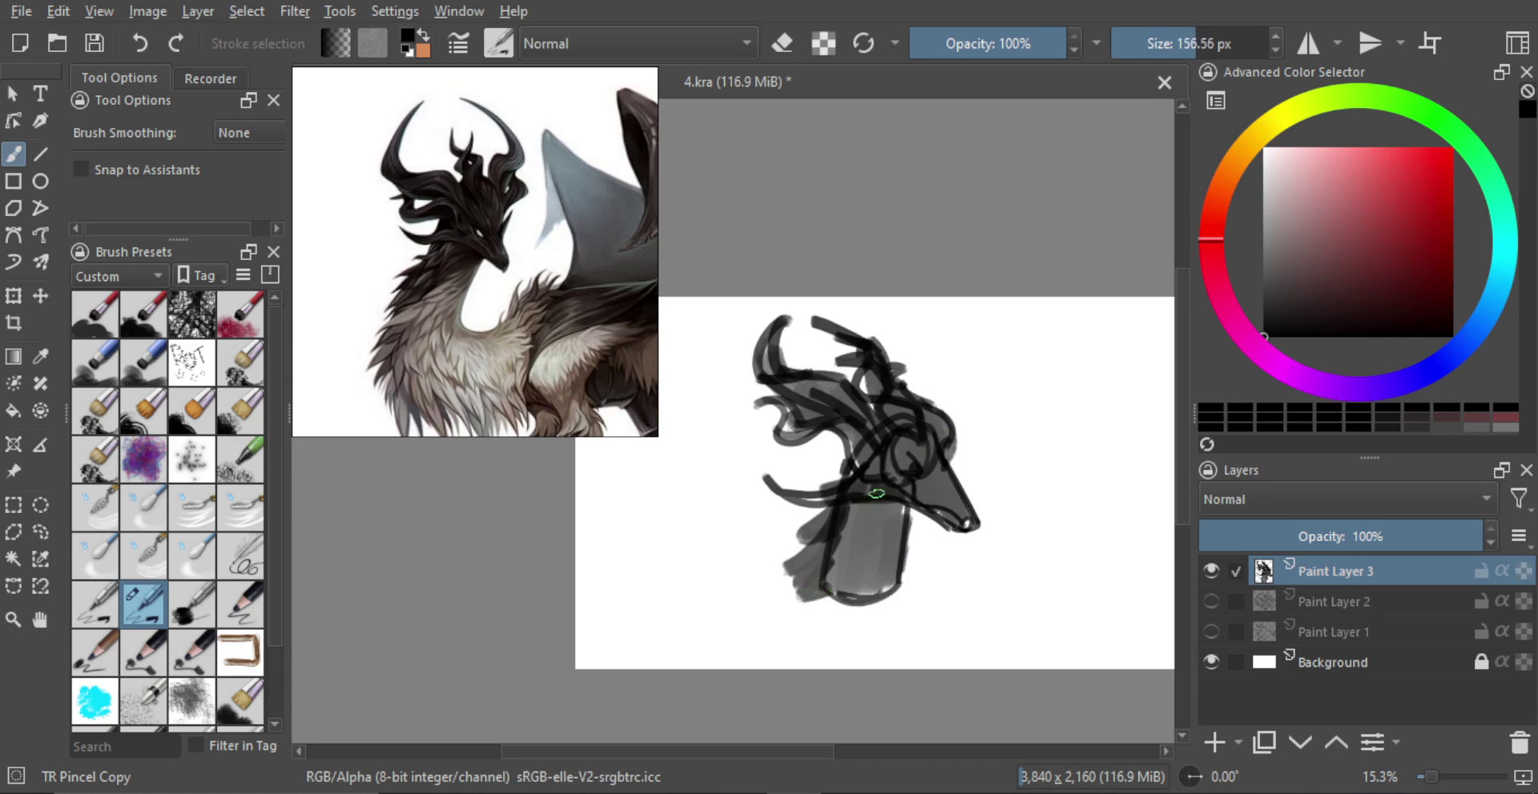
{"action": "mouse_move", "coordinate": [876, 494]}
{"action": "left_mouse_down"}
{"action": "mouse_move", "coordinate": [830, 548]}
{"action": "mouse_move", "coordinate": [859, 535]}
{"action": "mouse_move", "coordinate": [819, 596]}
{"action": "mouse_move", "coordinate": [865, 595]}
{"action": "mouse_move", "coordinate": [863, 527]}
{"action": "mouse_move", "coordinate": [880, 521]}
{"action": "mouse_move", "coordinate": [858, 545]}
{"action": "mouse_move", "coordinate": [888, 522]}
{"action": "mouse_move", "coordinate": [874, 591]}
{"action": "left_mouse_up"}
Step: Erase light diagonal fur streaks into the front of the neck with an eraser reduced to about 97 px
{"action": "key", "text": "e"}
{"action": "key", "text": "bracketleft"}
{"action": "key", "text": "bracketleft"}
{"action": "key", "text": "bracketleft"}
{"action": "key", "text": "bracketleft"}
{"action": "key", "text": "bracketleft"}
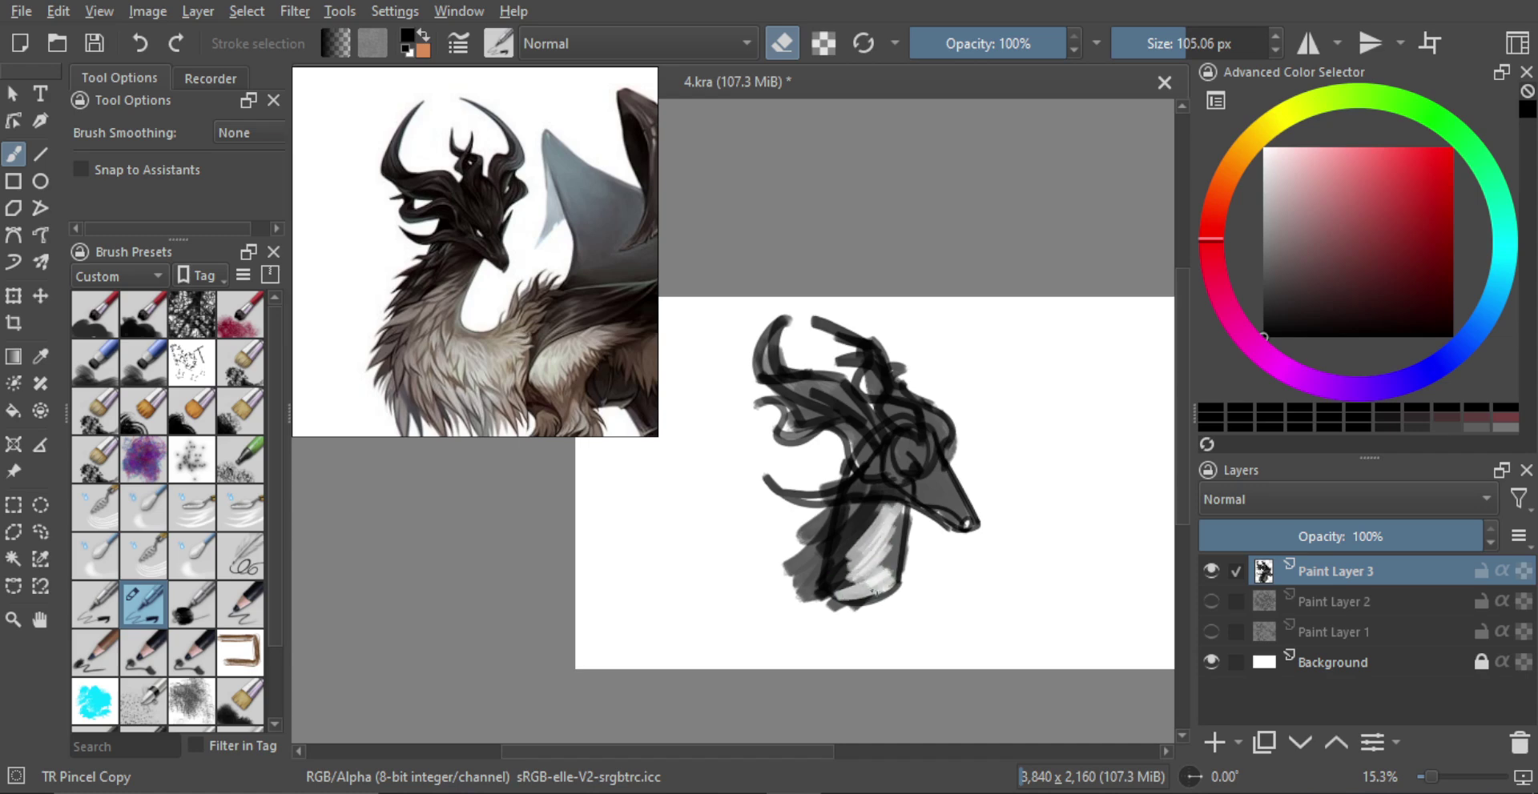
{"action": "mouse_move", "coordinate": [877, 513]}
{"action": "left_mouse_down"}
{"action": "mouse_move", "coordinate": [837, 560]}
{"action": "mouse_move", "coordinate": [833, 601]}
{"action": "left_mouse_up"}
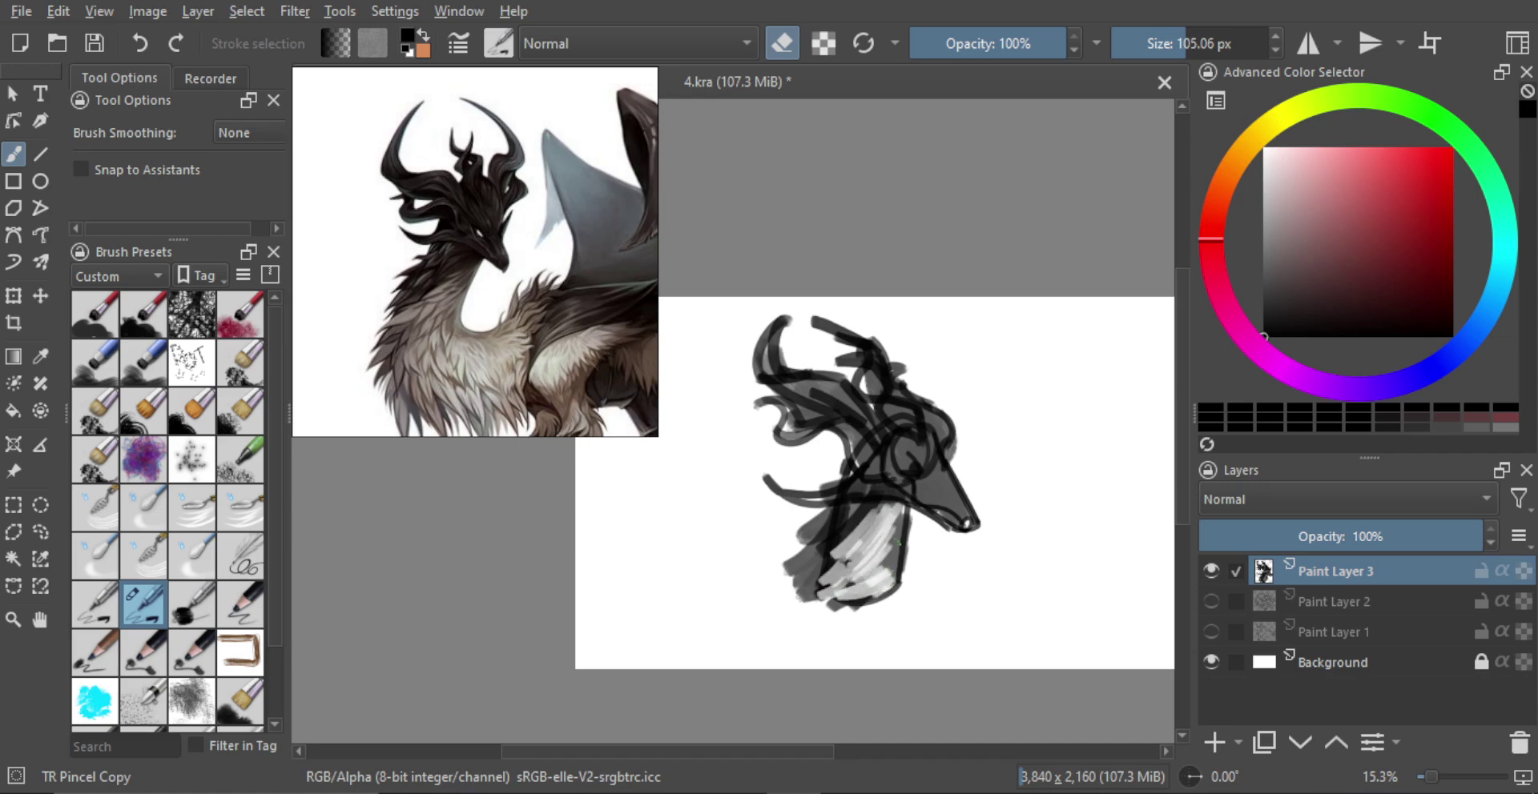
{"action": "key", "text": "bracketleft"}
{"action": "mouse_move", "coordinate": [894, 515]}
{"action": "left_mouse_down"}
{"action": "mouse_move", "coordinate": [899, 578]}
{"action": "mouse_move", "coordinate": [900, 517]}
{"action": "mouse_move", "coordinate": [890, 543]}
{"action": "mouse_move", "coordinate": [947, 550]}
{"action": "mouse_move", "coordinate": [936, 579]}
{"action": "left_mouse_up"}
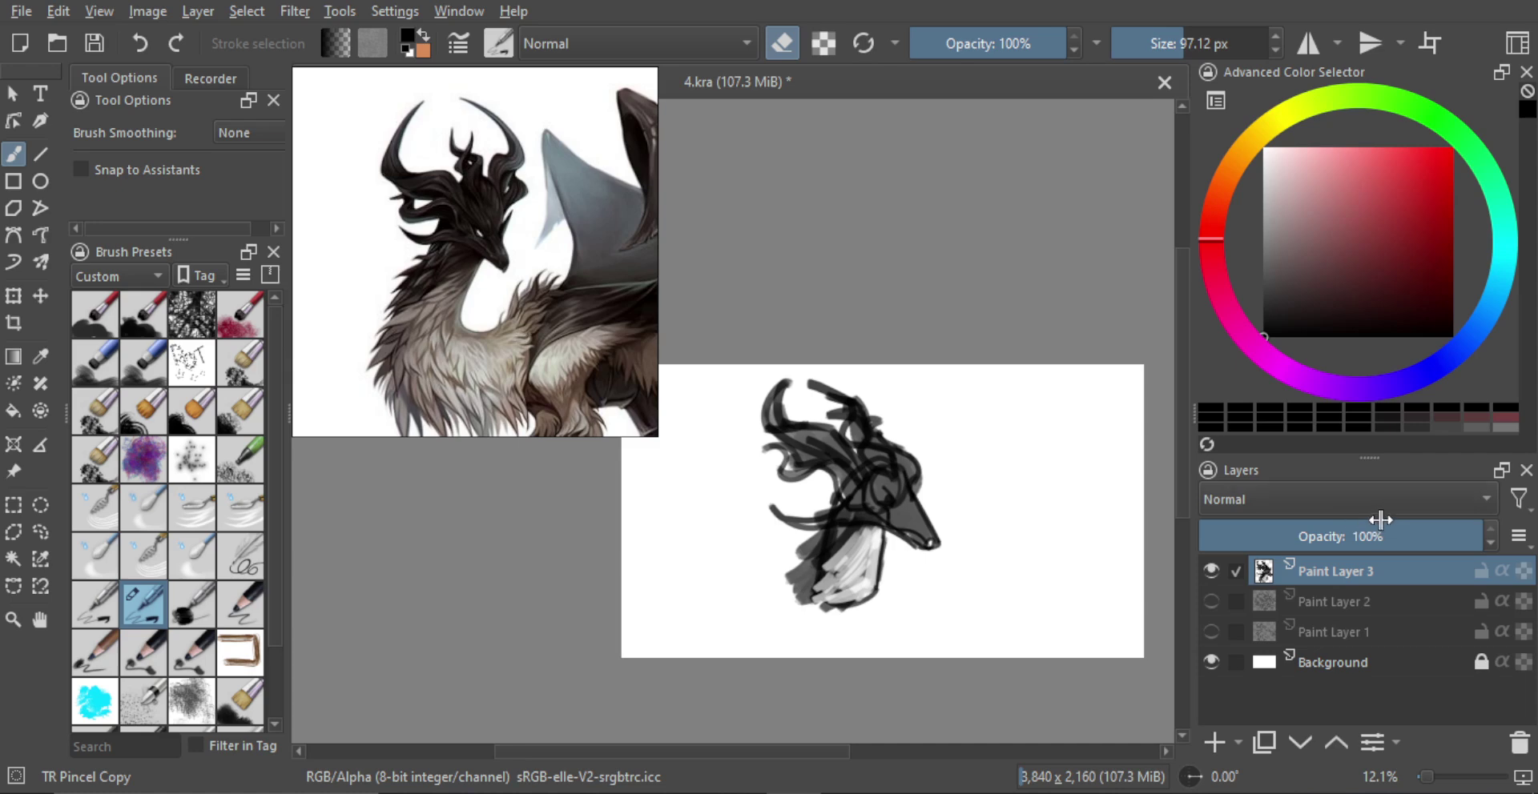
Step: Lower the sketch layer's opacity to 15% and add a new paint layer above it
{"action": "left_click_drag", "start_coordinate": [1418, 534], "coordinate": [1241, 537]}
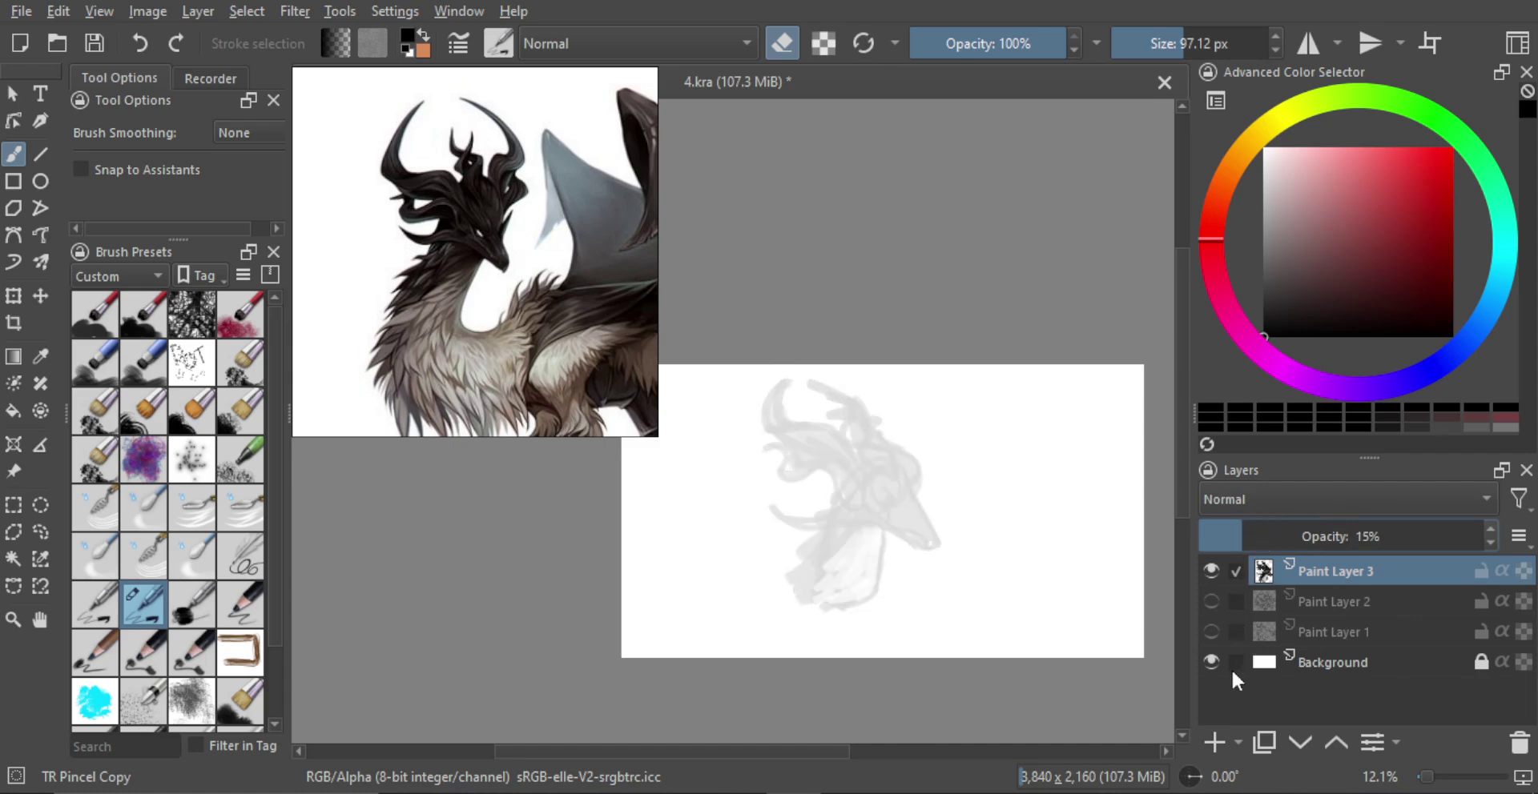
{"action": "left_click", "coordinate": [1213, 743]}
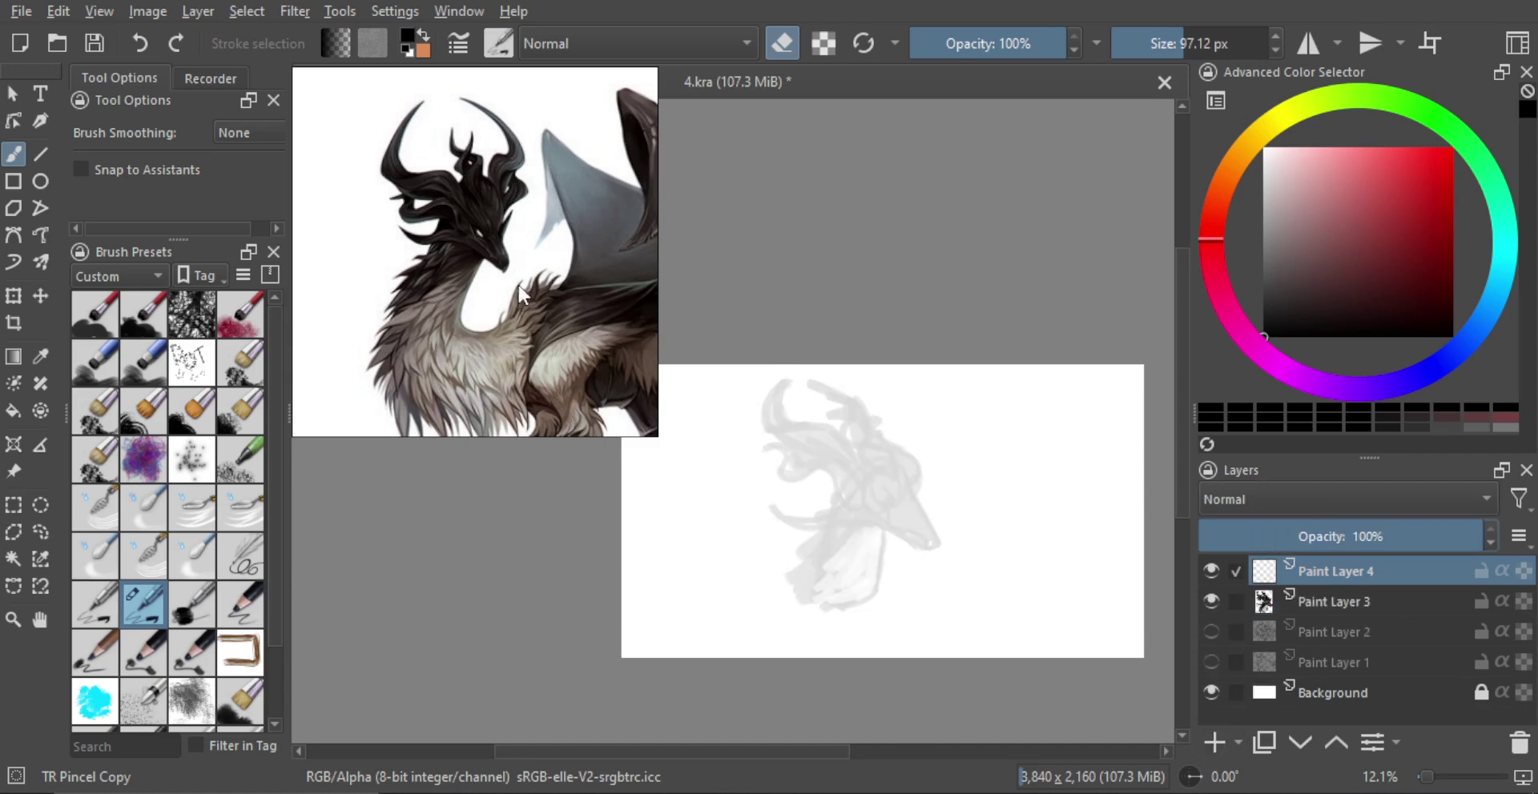
{"action": "scroll", "coordinate": [517, 281], "scroll_direction": "up", "scroll_amount": 6}
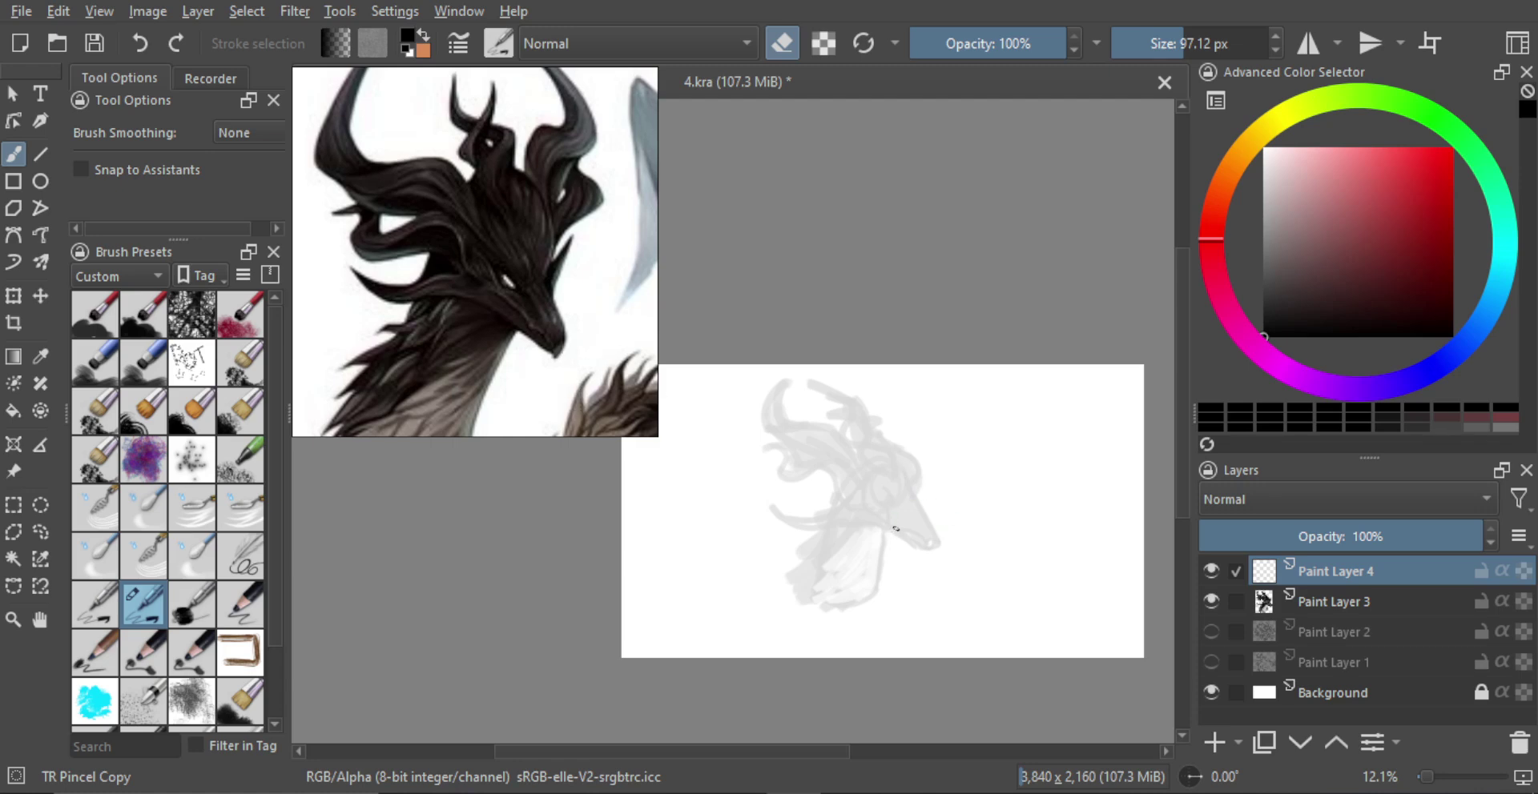
Step: Turn off erasing and reduce the brush to about 15.5 px, undoing the test strokes beside the head
{"action": "key", "text": "e"}
{"action": "left_click_drag", "start_coordinate": [957, 500], "coordinate": [904, 558]}
{"action": "key", "text": "ctrl+z"}
{"action": "scroll", "coordinate": [941, 496], "scroll_direction": "up", "scroll_amount": 2}
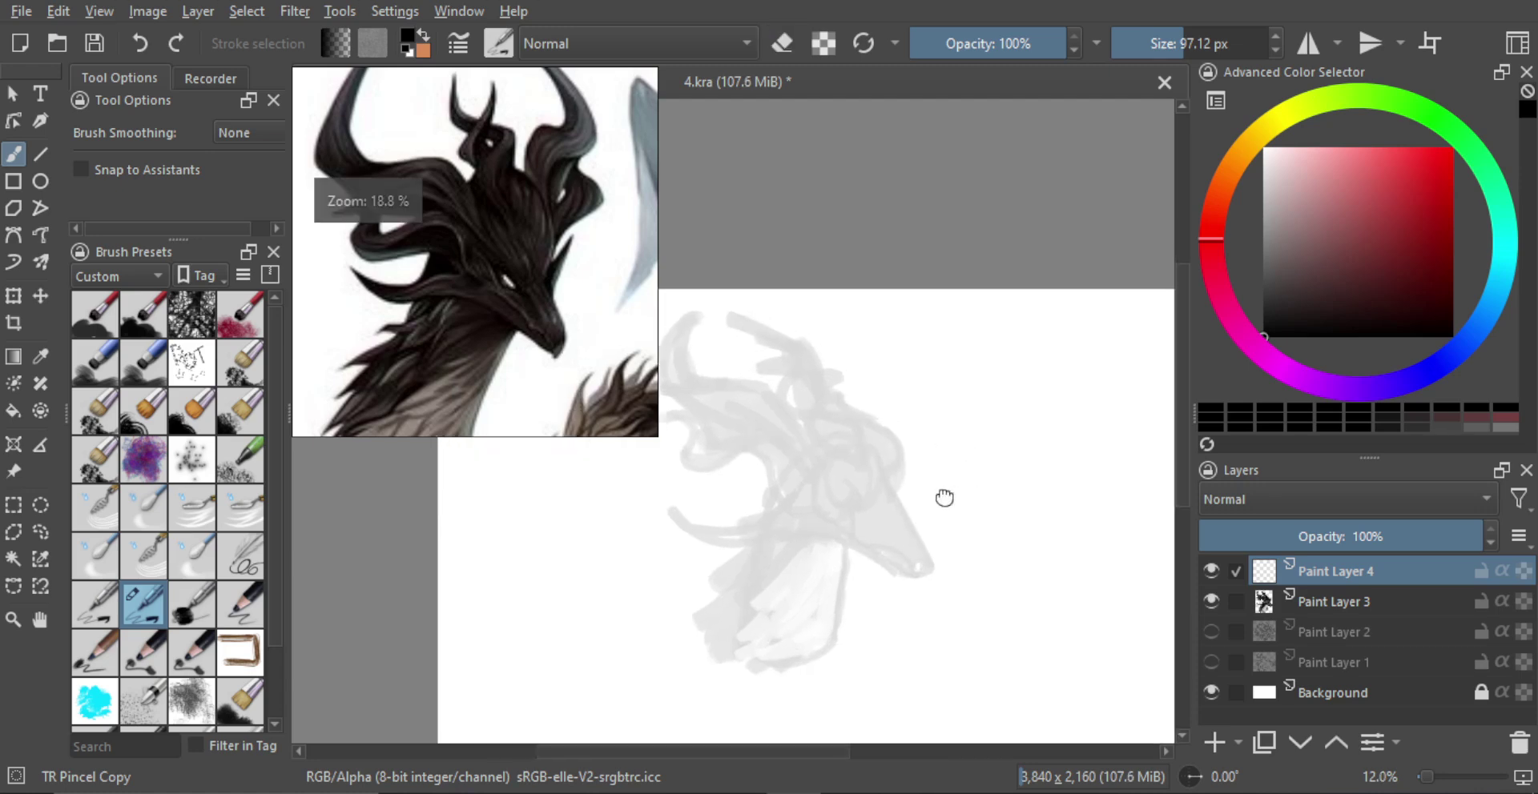
{"action": "mouse_move", "coordinate": [903, 458]}
{"action": "left_mouse_down"}
{"action": "mouse_move", "coordinate": [874, 477]}
{"action": "mouse_move", "coordinate": [874, 509]}
{"action": "left_mouse_up"}
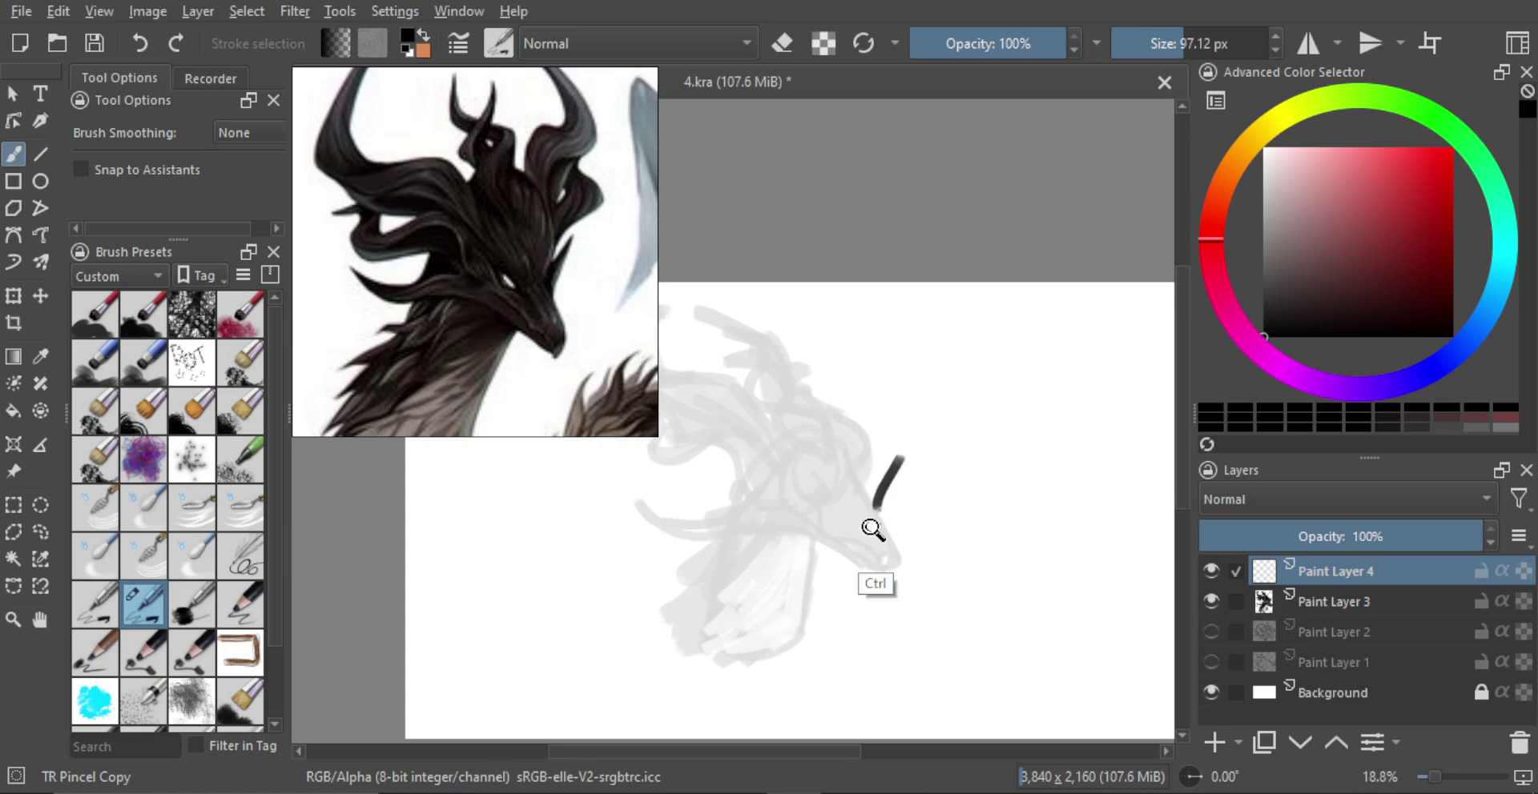
{"action": "key", "text": "ctrl+z"}
{"action": "left_click_drag", "start_coordinate": [893, 456], "coordinate": [871, 495]}
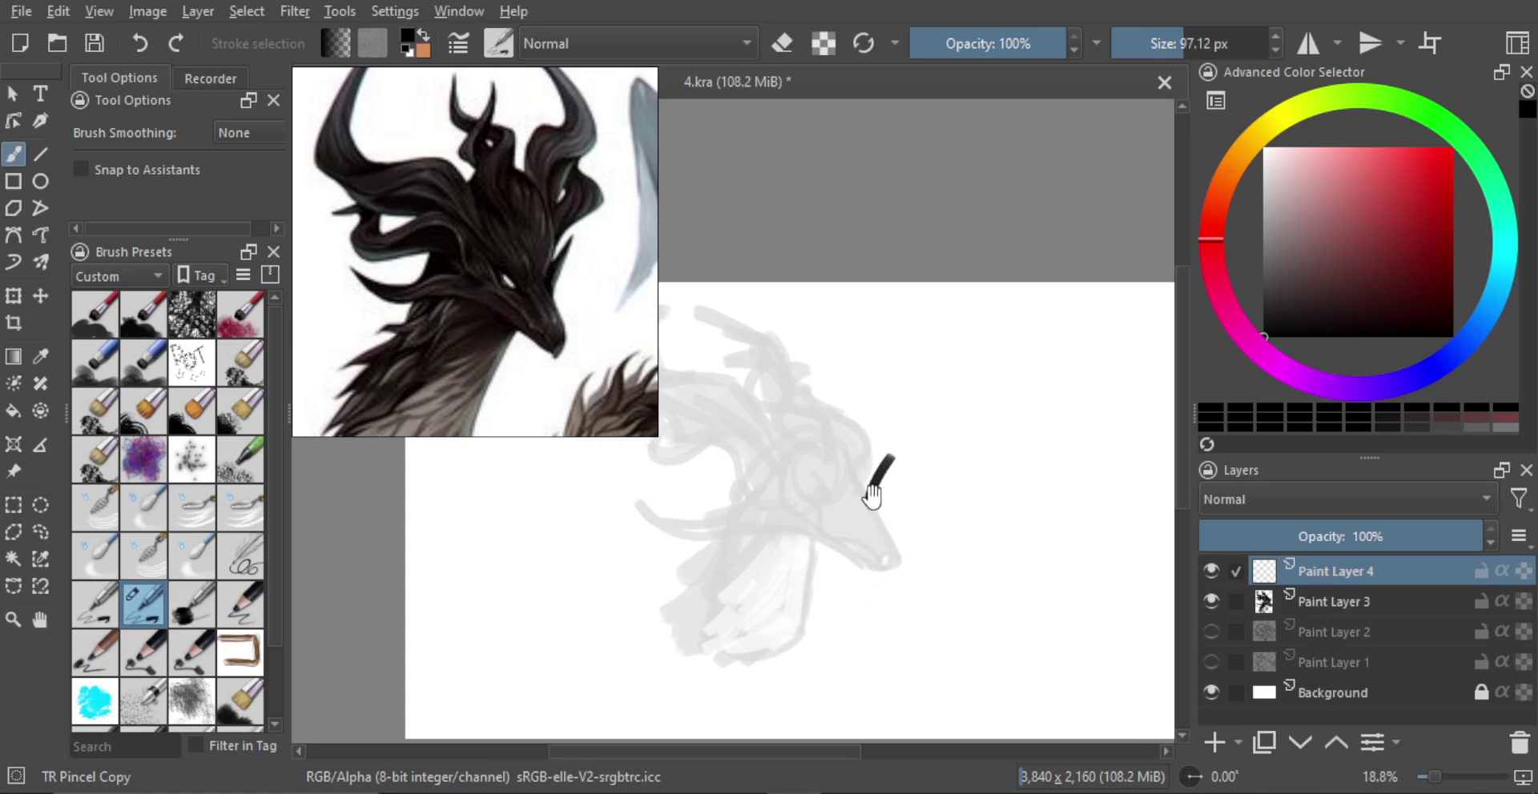
{"action": "key", "text": "ctrl+z"}
{"action": "scroll", "coordinate": [900, 494], "scroll_direction": "up", "scroll_amount": 2}
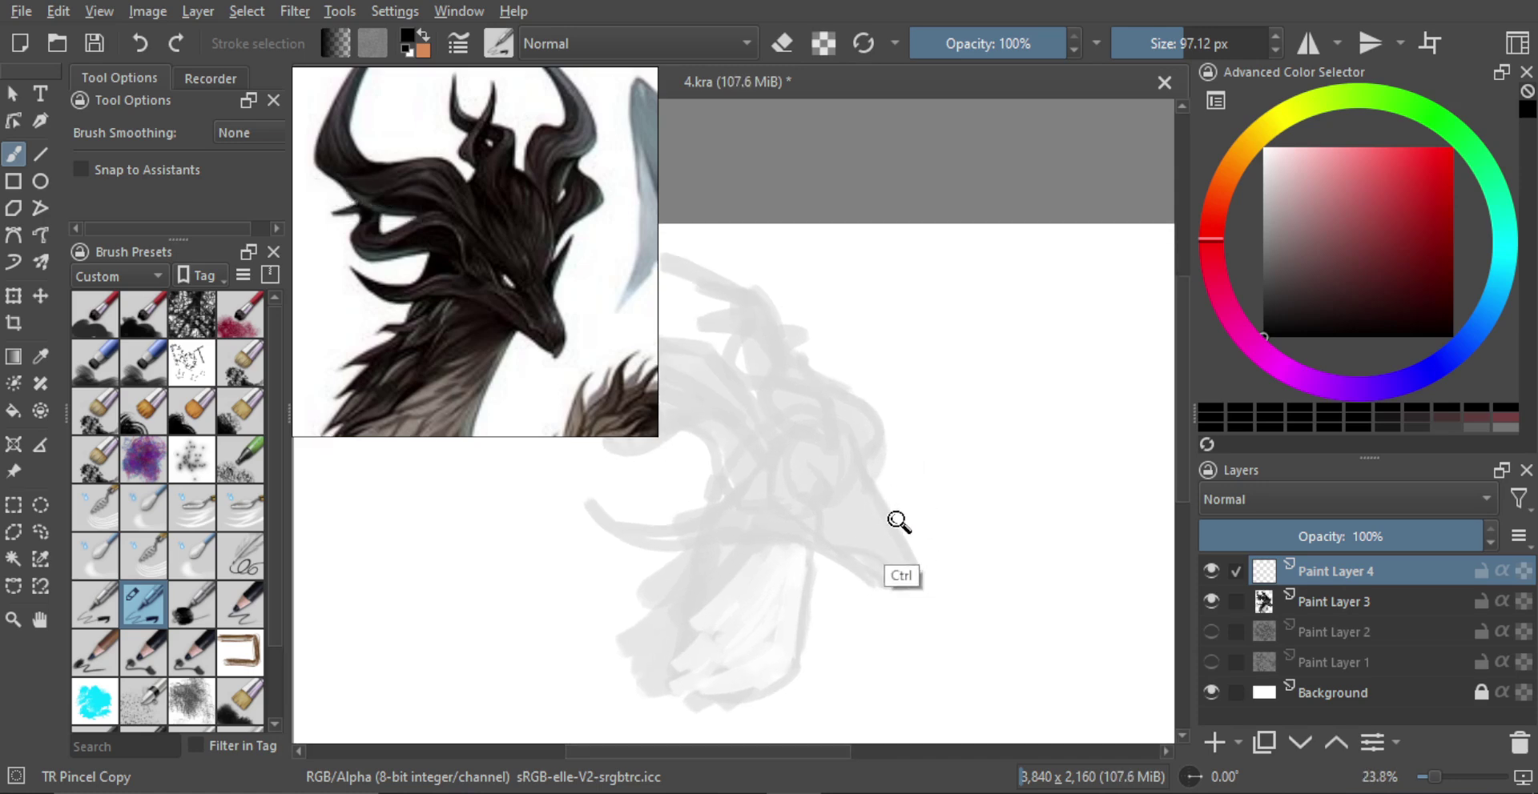
{"action": "scroll", "coordinate": [899, 521], "scroll_direction": "up", "scroll_amount": 2}
{"action": "scroll", "coordinate": [927, 416], "scroll_direction": "up", "scroll_amount": 1}
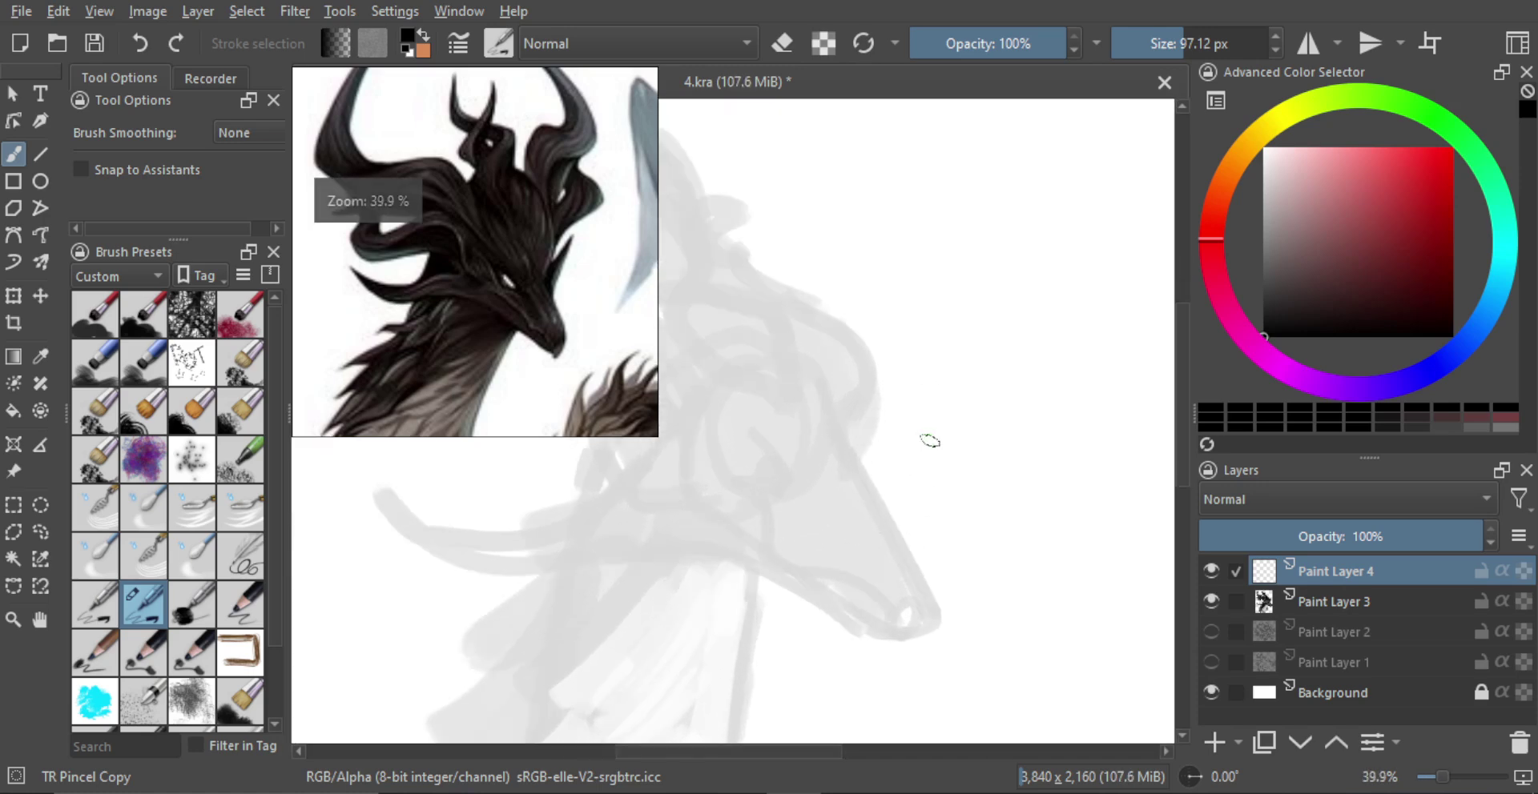
{"action": "scroll", "coordinate": [937, 426], "scroll_direction": "down", "scroll_amount": 2}
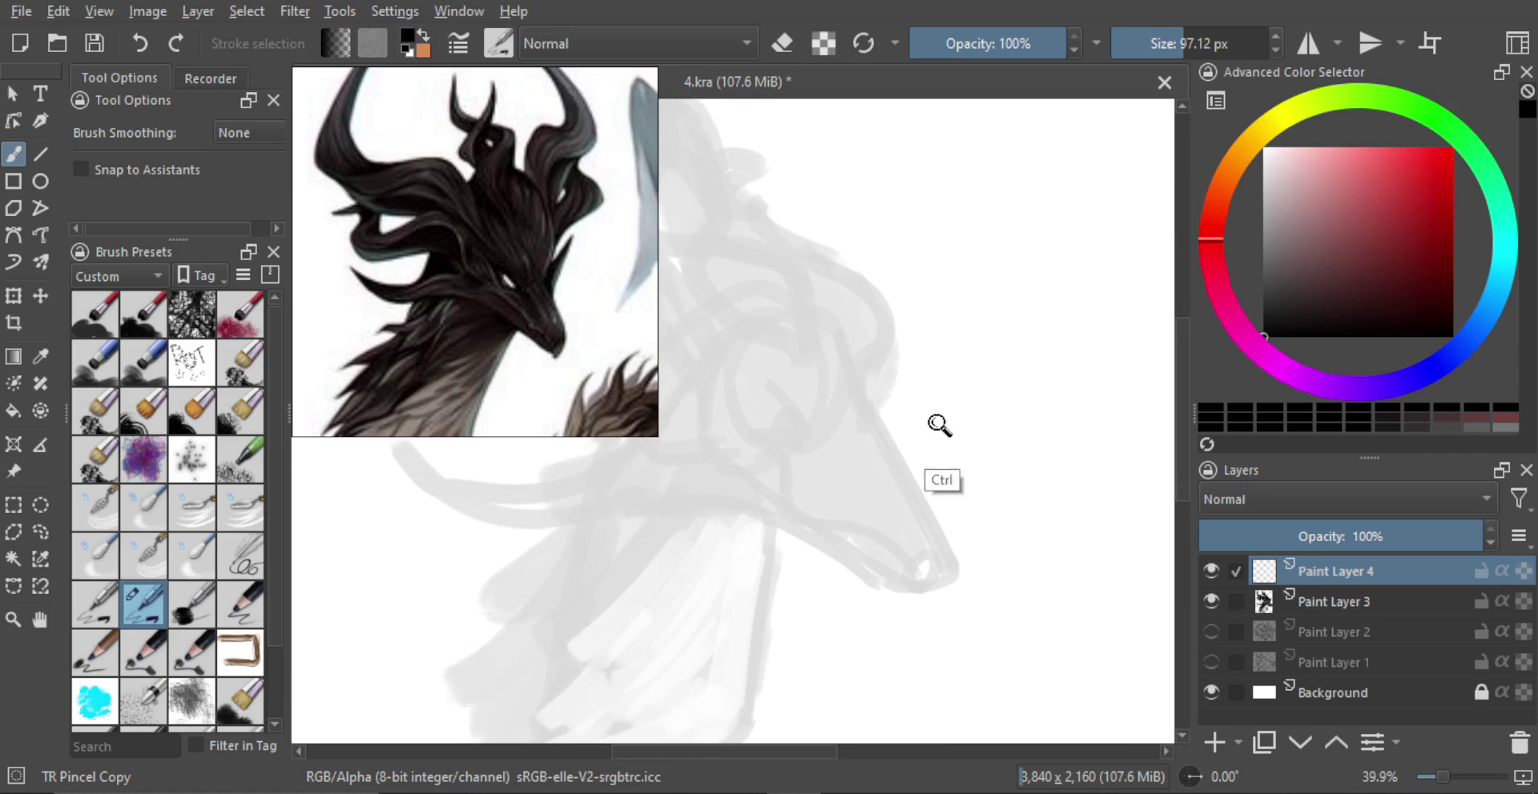
{"action": "mouse_move", "coordinate": [966, 440]}
{"action": "left_mouse_down", "text": "shift"}
{"action": "mouse_move", "coordinate": [936, 440]}
{"action": "mouse_move", "coordinate": [957, 440]}
{"action": "left_mouse_up", "text": "shift"}
{"action": "left_click_drag", "start_coordinate": [951, 387], "coordinate": [903, 456], "text": "shift"}
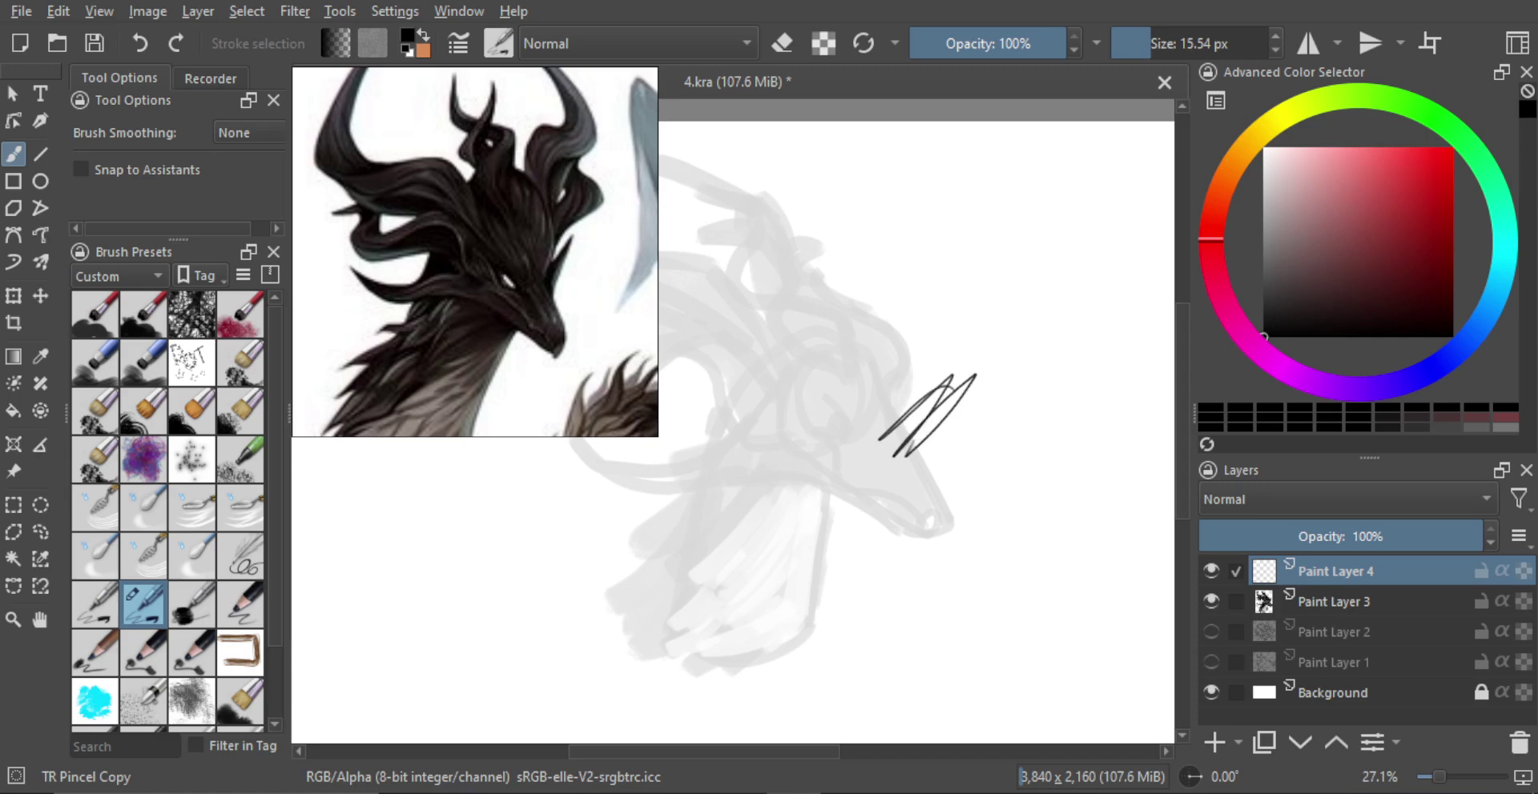
{"action": "key", "text": "ctrl+z"}
Step: Ink the two brow lines and small eye marks above the snout, redoing the near brow
{"action": "left_click_drag", "start_coordinate": [913, 388], "coordinate": [926, 414]}
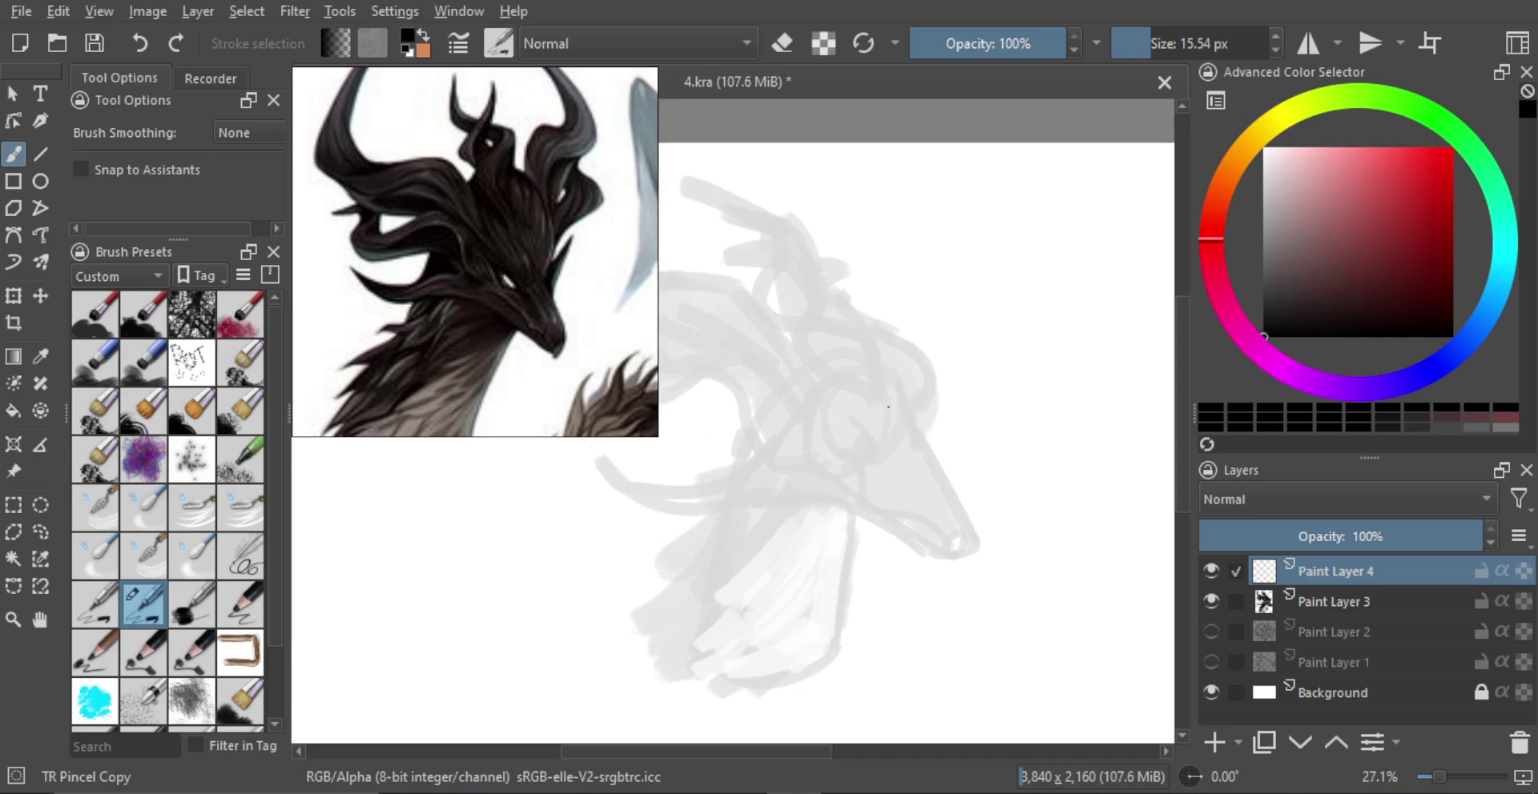
{"action": "left_click_drag", "start_coordinate": [872, 382], "coordinate": [904, 428]}
{"action": "left_click_drag", "start_coordinate": [798, 398], "coordinate": [888, 450]}
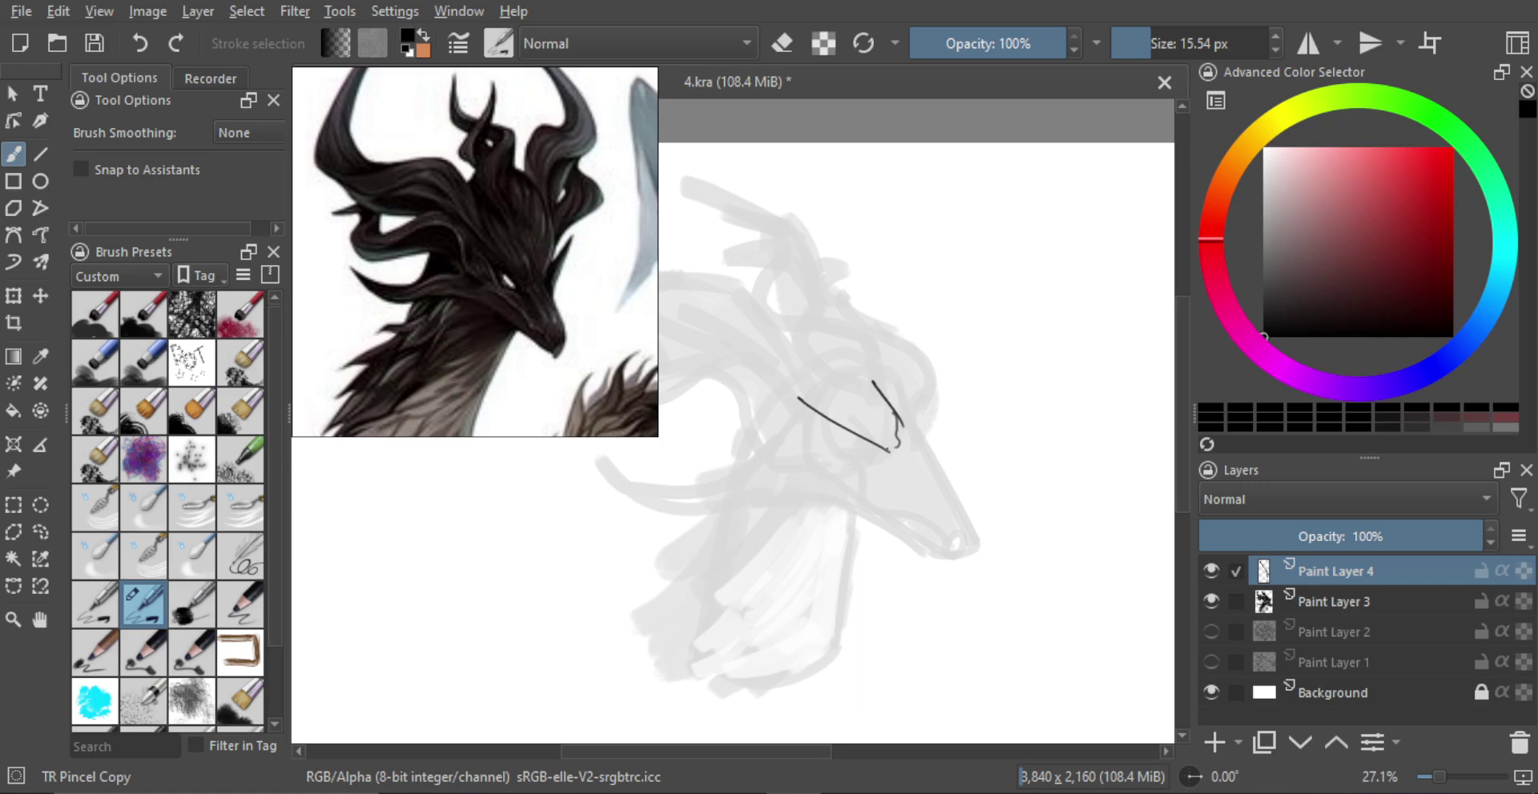
{"action": "key", "text": "ctrl+z"}
{"action": "left_click_drag", "start_coordinate": [789, 387], "coordinate": [871, 441]}
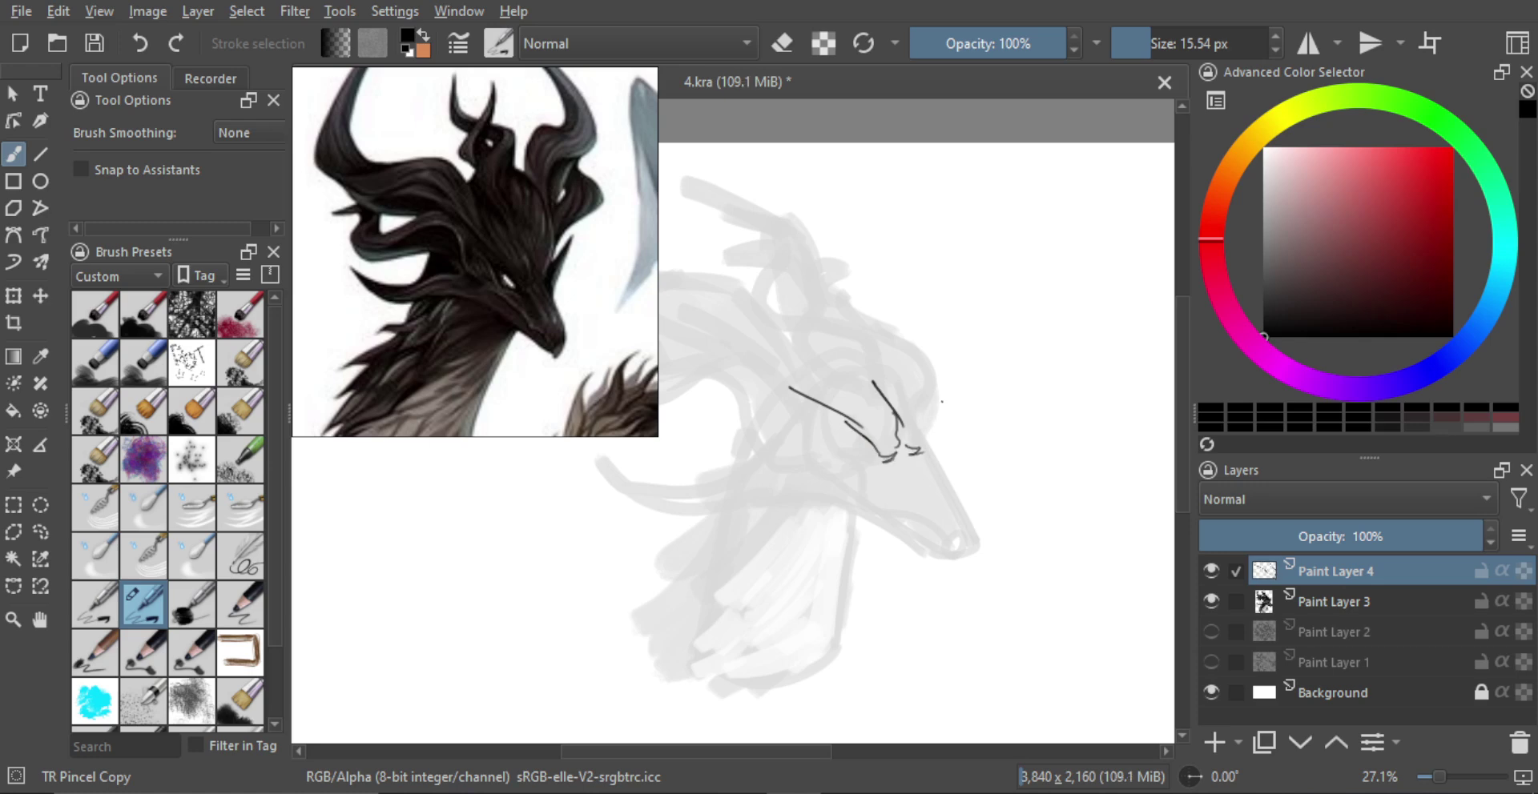
{"action": "mouse_move", "coordinate": [888, 381]}
{"action": "left_mouse_down"}
{"action": "mouse_move", "coordinate": [906, 426]}
{"action": "mouse_move", "coordinate": [897, 400]}
{"action": "mouse_move", "coordinate": [877, 413]}
{"action": "mouse_move", "coordinate": [817, 394]}
{"action": "left_mouse_up"}
Step: Ink the near main horn sweeping back from the brow over the faded sketch, redoing misplaced strokes
{"action": "scroll", "coordinate": [909, 428], "scroll_direction": "down", "scroll_amount": 2}
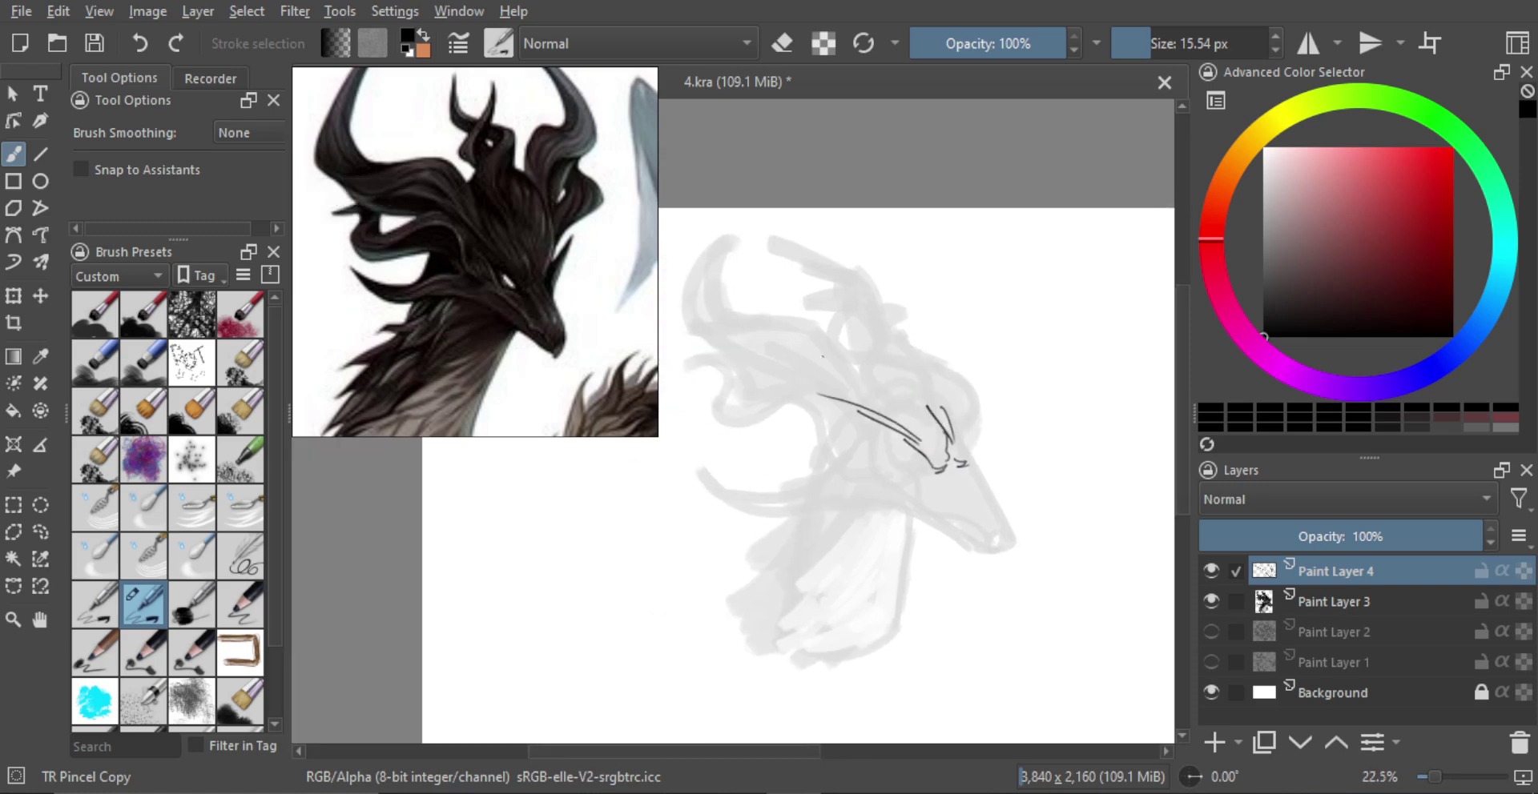
{"action": "mouse_move", "coordinate": [920, 442]}
{"action": "left_mouse_down"}
{"action": "mouse_move", "coordinate": [811, 335]}
{"action": "mouse_move", "coordinate": [722, 330]}
{"action": "left_mouse_up"}
{"action": "key", "text": "ctrl+z"}
{"action": "key", "text": "ctrl+z"}
{"action": "mouse_move", "coordinate": [825, 347]}
{"action": "left_mouse_down"}
{"action": "mouse_move", "coordinate": [725, 345]}
{"action": "mouse_move", "coordinate": [798, 318]}
{"action": "mouse_move", "coordinate": [847, 325]}
{"action": "mouse_move", "coordinate": [871, 376]}
{"action": "left_mouse_up"}
{"action": "key", "text": "ctrl+z"}
{"action": "mouse_move", "coordinate": [801, 312]}
{"action": "left_mouse_down"}
{"action": "mouse_move", "coordinate": [838, 309]}
{"action": "mouse_move", "coordinate": [918, 424]}
{"action": "left_mouse_up"}
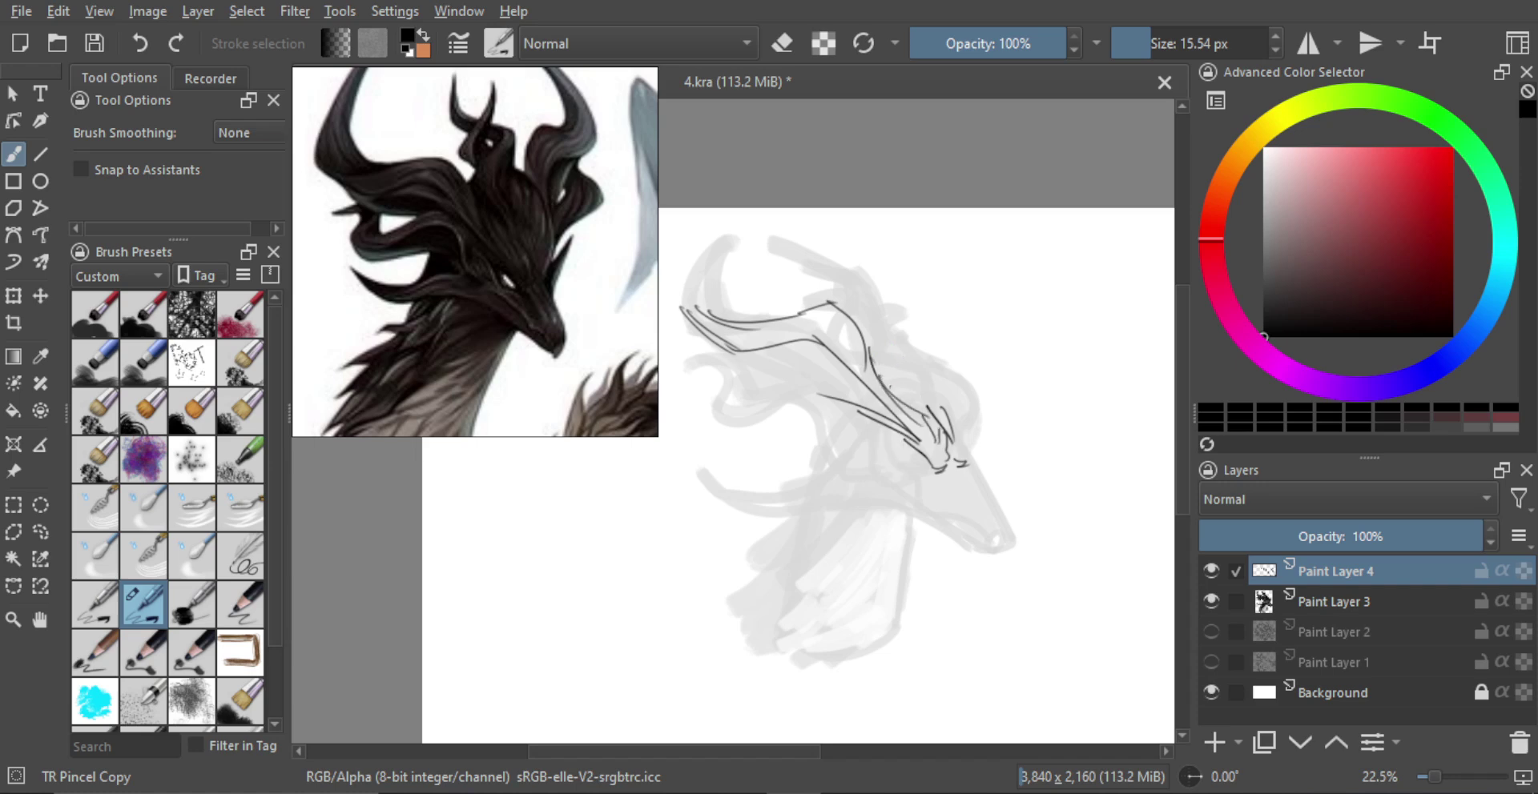
Step: Draw flowing ridge lines and a pointed tuft along the crown beside the main horn, redoing strokes that miss
{"action": "left_click_drag", "start_coordinate": [871, 346], "coordinate": [888, 390]}
{"action": "left_click_drag", "start_coordinate": [867, 323], "coordinate": [910, 380]}
{"action": "key", "text": "ctrl+z"}
{"action": "key", "text": "ctrl+z"}
{"action": "key", "text": "ctrl+z"}
{"action": "left_click_drag", "start_coordinate": [876, 333], "coordinate": [913, 384]}
{"action": "key", "text": "ctrl+z"}
{"action": "key", "text": "ctrl+z"}
{"action": "left_click_drag", "start_coordinate": [873, 342], "coordinate": [921, 400]}
{"action": "left_click_drag", "start_coordinate": [855, 298], "coordinate": [913, 366]}
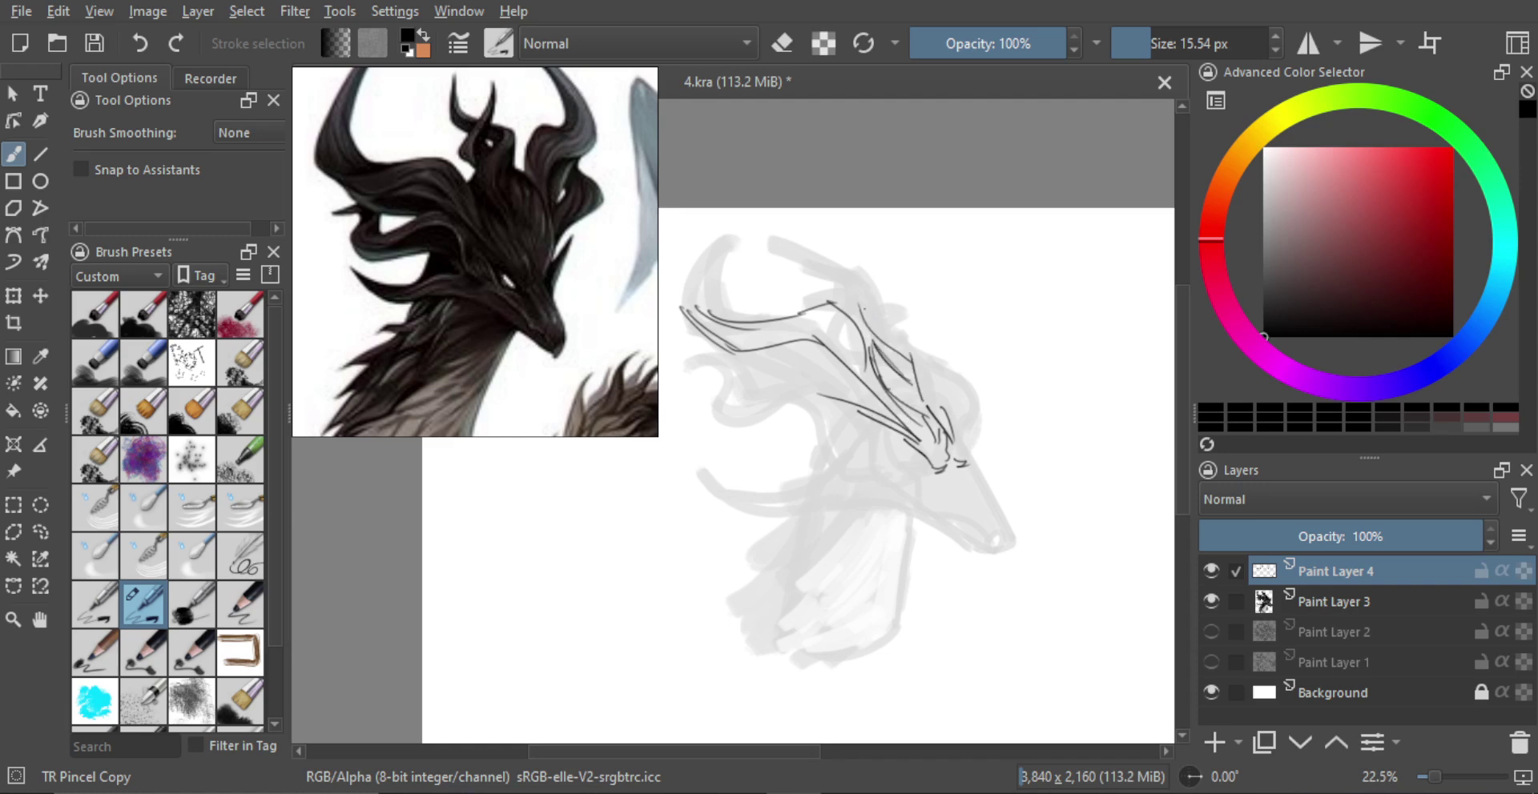
{"action": "mouse_move", "coordinate": [876, 278]}
{"action": "left_mouse_down"}
{"action": "mouse_move", "coordinate": [857, 322]}
{"action": "mouse_move", "coordinate": [931, 371]}
{"action": "mouse_move", "coordinate": [933, 406]}
{"action": "left_mouse_up"}
{"action": "left_click_drag", "start_coordinate": [929, 363], "coordinate": [948, 415]}
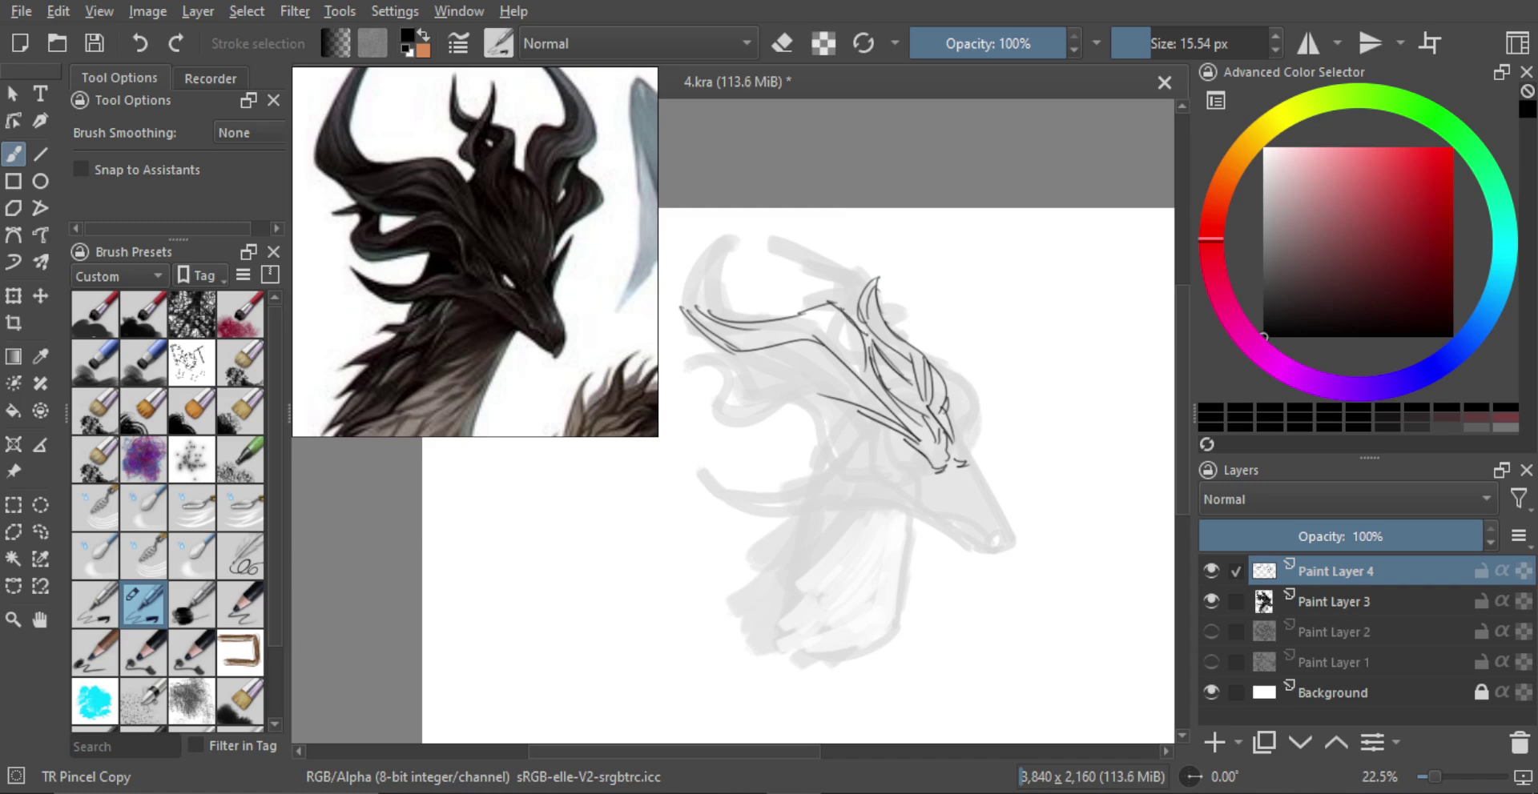
Step: Draw the small curled horn tips rising at the top of the crown
{"action": "mouse_move", "coordinate": [825, 264]}
{"action": "left_mouse_down"}
{"action": "mouse_move", "coordinate": [837, 308]}
{"action": "mouse_move", "coordinate": [873, 285]}
{"action": "left_mouse_up"}
{"action": "left_click_drag", "start_coordinate": [821, 261], "coordinate": [801, 298]}
{"action": "mouse_move", "coordinate": [811, 233]}
{"action": "left_mouse_down"}
{"action": "mouse_move", "coordinate": [833, 270]}
{"action": "mouse_move", "coordinate": [804, 279]}
{"action": "mouse_move", "coordinate": [813, 299]}
{"action": "left_mouse_up"}
{"action": "key", "text": "ctrl+z"}
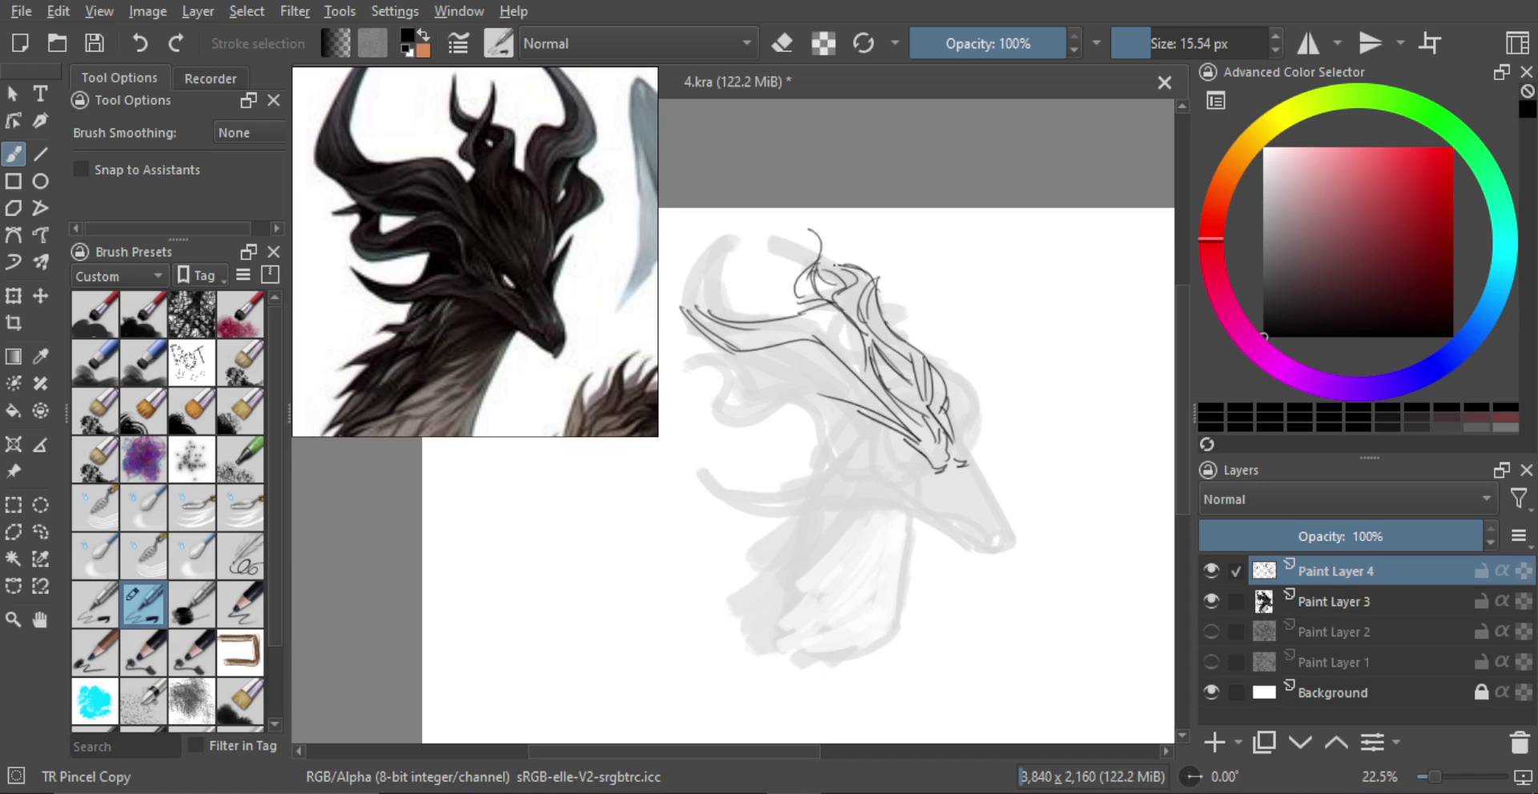
{"action": "mouse_move", "coordinate": [777, 222]}
{"action": "left_mouse_down"}
{"action": "mouse_move", "coordinate": [805, 264]}
{"action": "mouse_move", "coordinate": [774, 273]}
{"action": "left_mouse_up"}
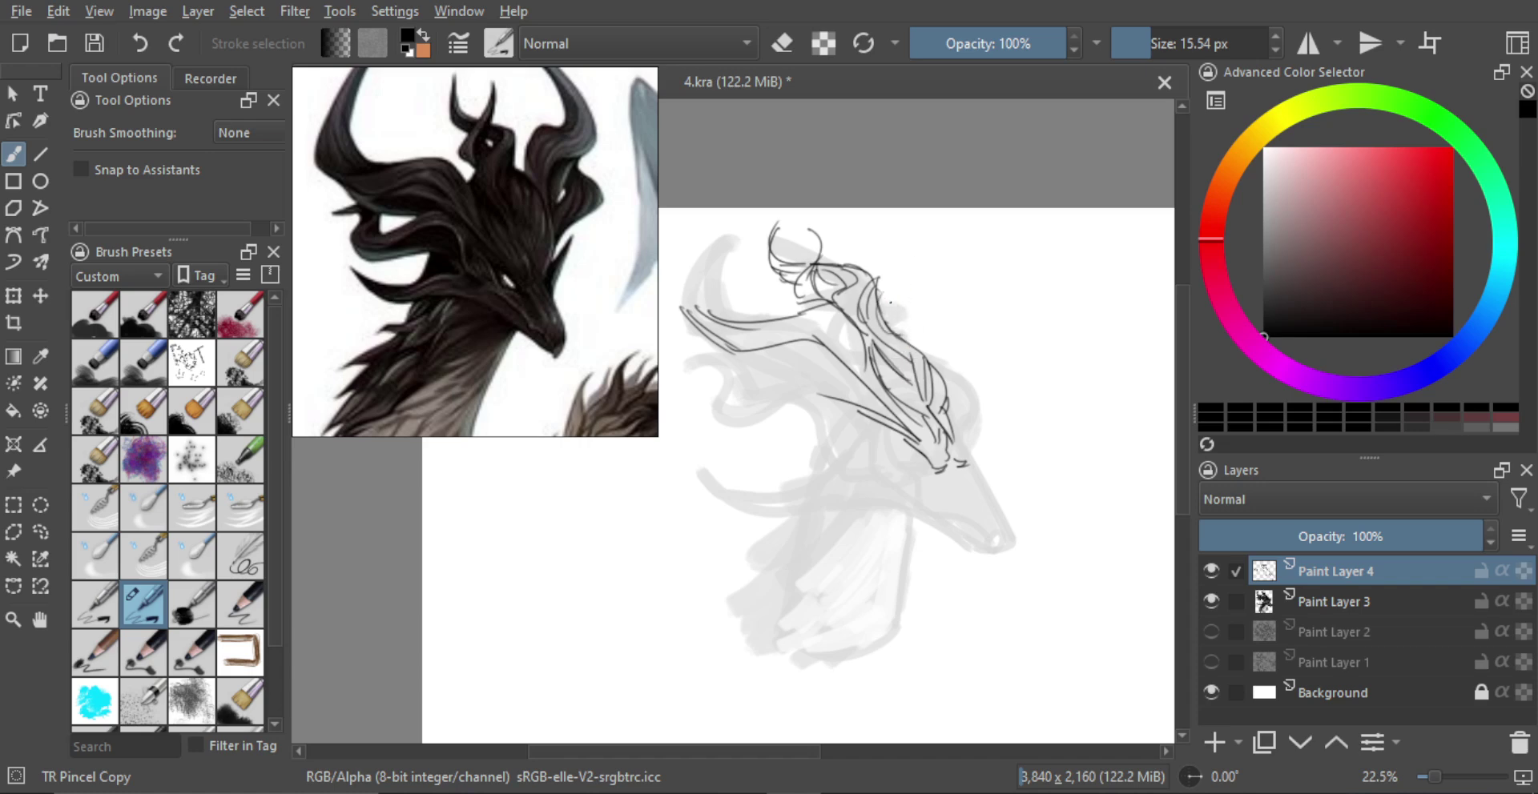
Step: Ink the far horn curving above the crown and bending down to the far brow, redoing its inner lines
{"action": "mouse_move", "coordinate": [886, 301]}
{"action": "left_mouse_down"}
{"action": "mouse_move", "coordinate": [890, 282]}
{"action": "mouse_move", "coordinate": [926, 284]}
{"action": "mouse_move", "coordinate": [873, 231]}
{"action": "mouse_move", "coordinate": [919, 278]}
{"action": "left_mouse_up"}
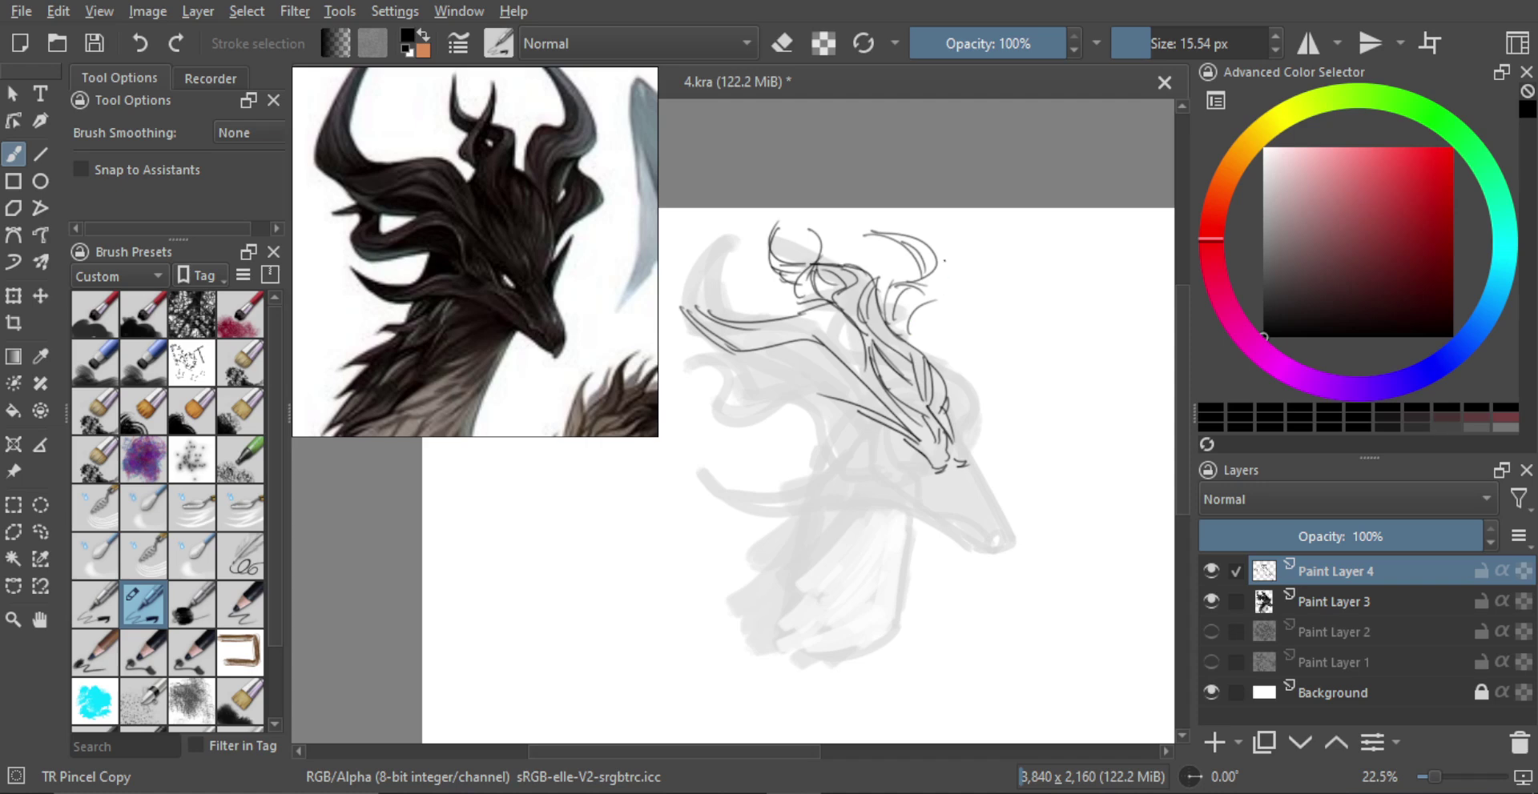
{"action": "mouse_move", "coordinate": [915, 241]}
{"action": "left_mouse_down"}
{"action": "mouse_move", "coordinate": [971, 288]}
{"action": "mouse_move", "coordinate": [913, 335]}
{"action": "mouse_move", "coordinate": [958, 383]}
{"action": "left_mouse_up"}
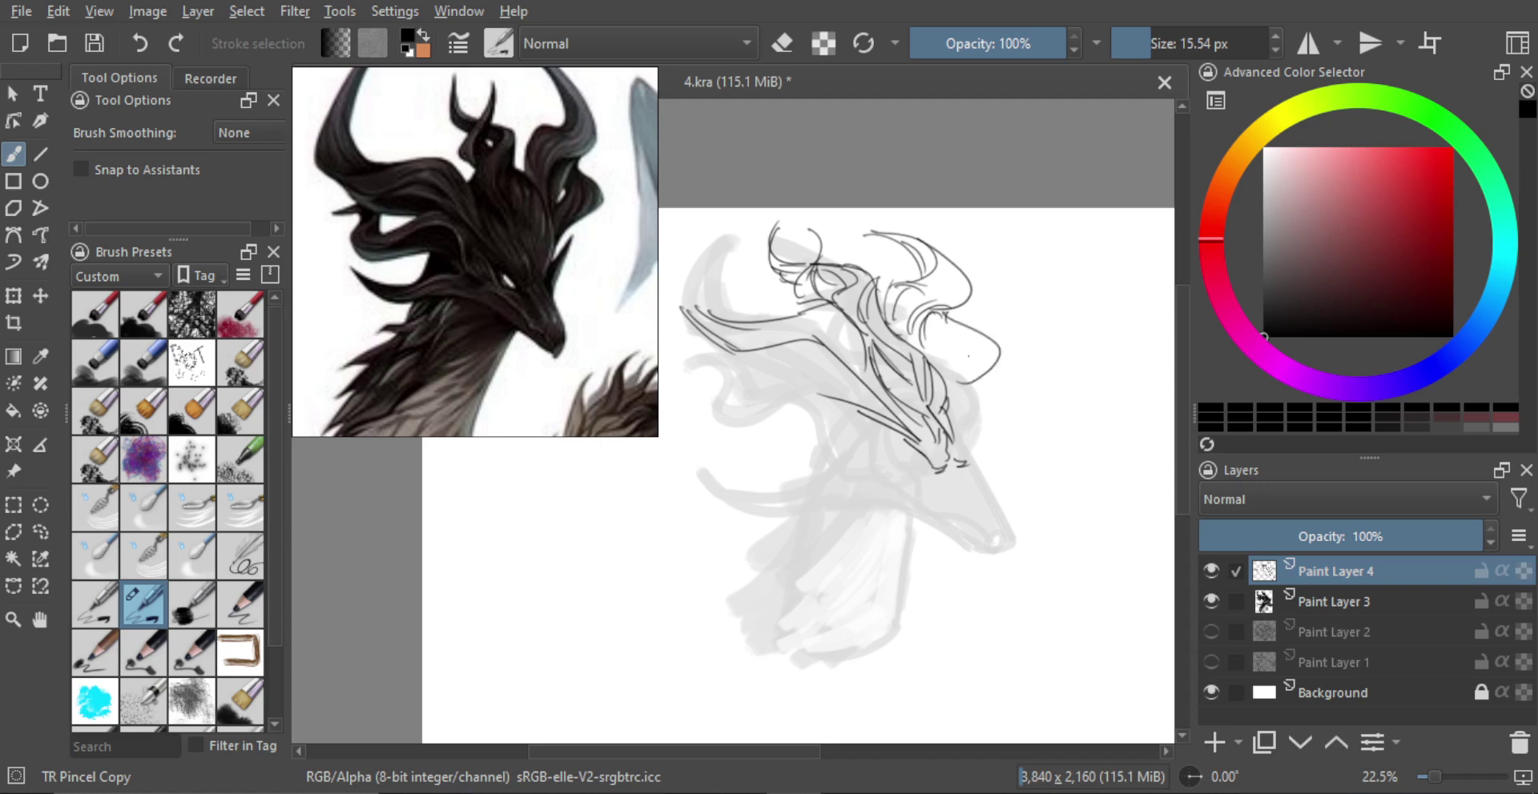
{"action": "left_click_drag", "start_coordinate": [945, 312], "coordinate": [932, 365]}
{"action": "key", "text": "ctrl+z"}
{"action": "mouse_move", "coordinate": [939, 311]}
{"action": "left_mouse_down"}
{"action": "mouse_move", "coordinate": [932, 372]}
{"action": "mouse_move", "coordinate": [947, 398]}
{"action": "mouse_move", "coordinate": [962, 382]}
{"action": "left_mouse_up"}
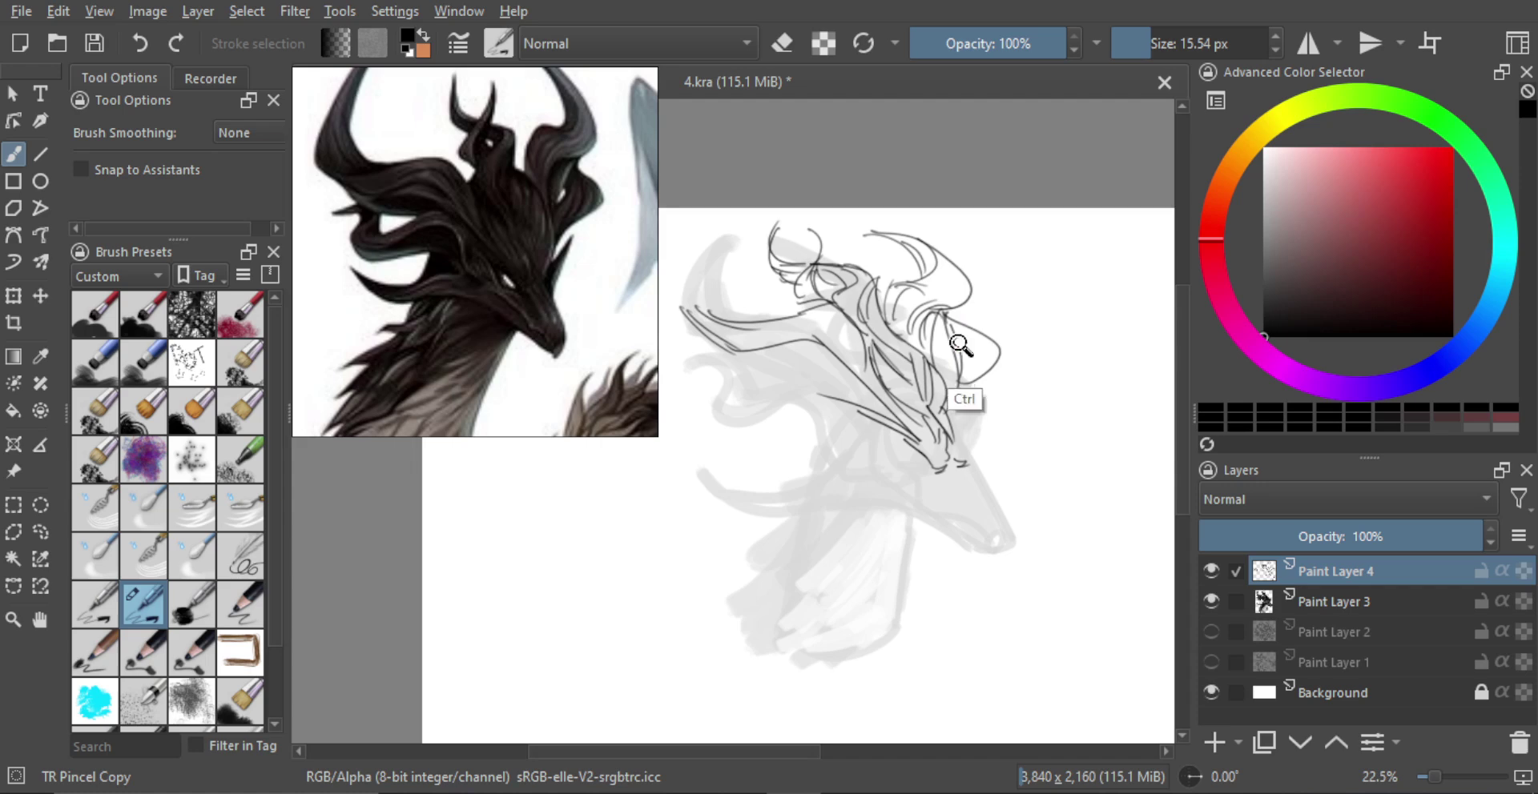
{"action": "key", "text": "ctrl+z"}
{"action": "left_click_drag", "start_coordinate": [946, 317], "coordinate": [958, 394]}
{"action": "left_click_drag", "start_coordinate": [972, 338], "coordinate": [968, 383]}
{"action": "key", "text": "ctrl+z"}
{"action": "left_click_drag", "start_coordinate": [976, 345], "coordinate": [977, 373]}
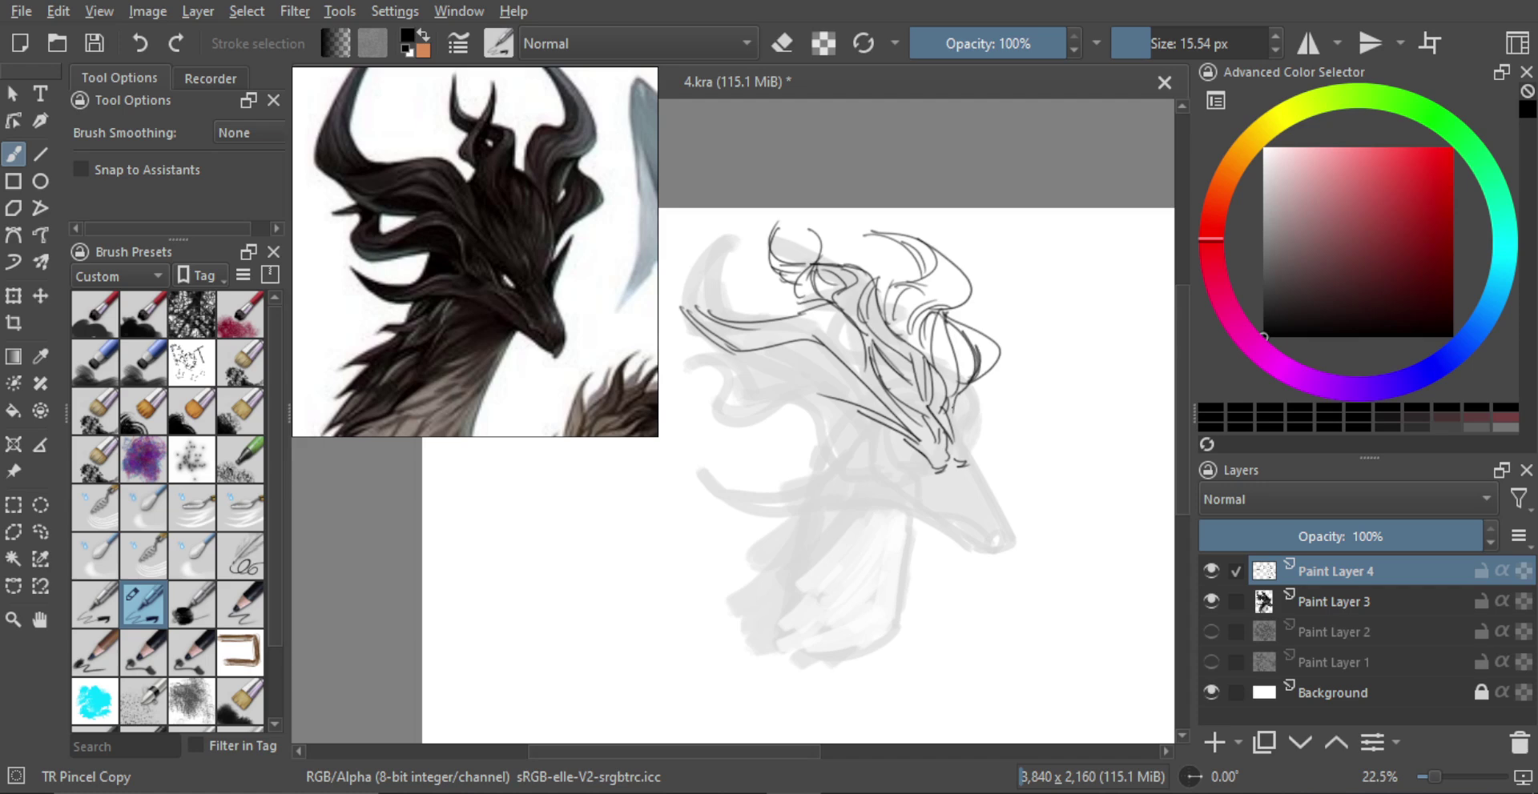
Step: Add the far brow lines and a pointed spike projecting beyond the far eye, undoing misplaced strokes
{"action": "left_click_drag", "start_coordinate": [946, 392], "coordinate": [954, 450]}
{"action": "key", "text": "ctrl+z"}
{"action": "left_click_drag", "start_coordinate": [947, 392], "coordinate": [964, 455]}
{"action": "left_click_drag", "start_coordinate": [956, 395], "coordinate": [969, 455]}
{"action": "mouse_move", "coordinate": [968, 460]}
{"action": "left_mouse_down"}
{"action": "mouse_move", "coordinate": [1022, 397]}
{"action": "mouse_move", "coordinate": [1001, 403]}
{"action": "mouse_move", "coordinate": [978, 458]}
{"action": "left_mouse_up"}
{"action": "key", "text": "ctrl+z"}
{"action": "key", "text": "ctrl+z"}
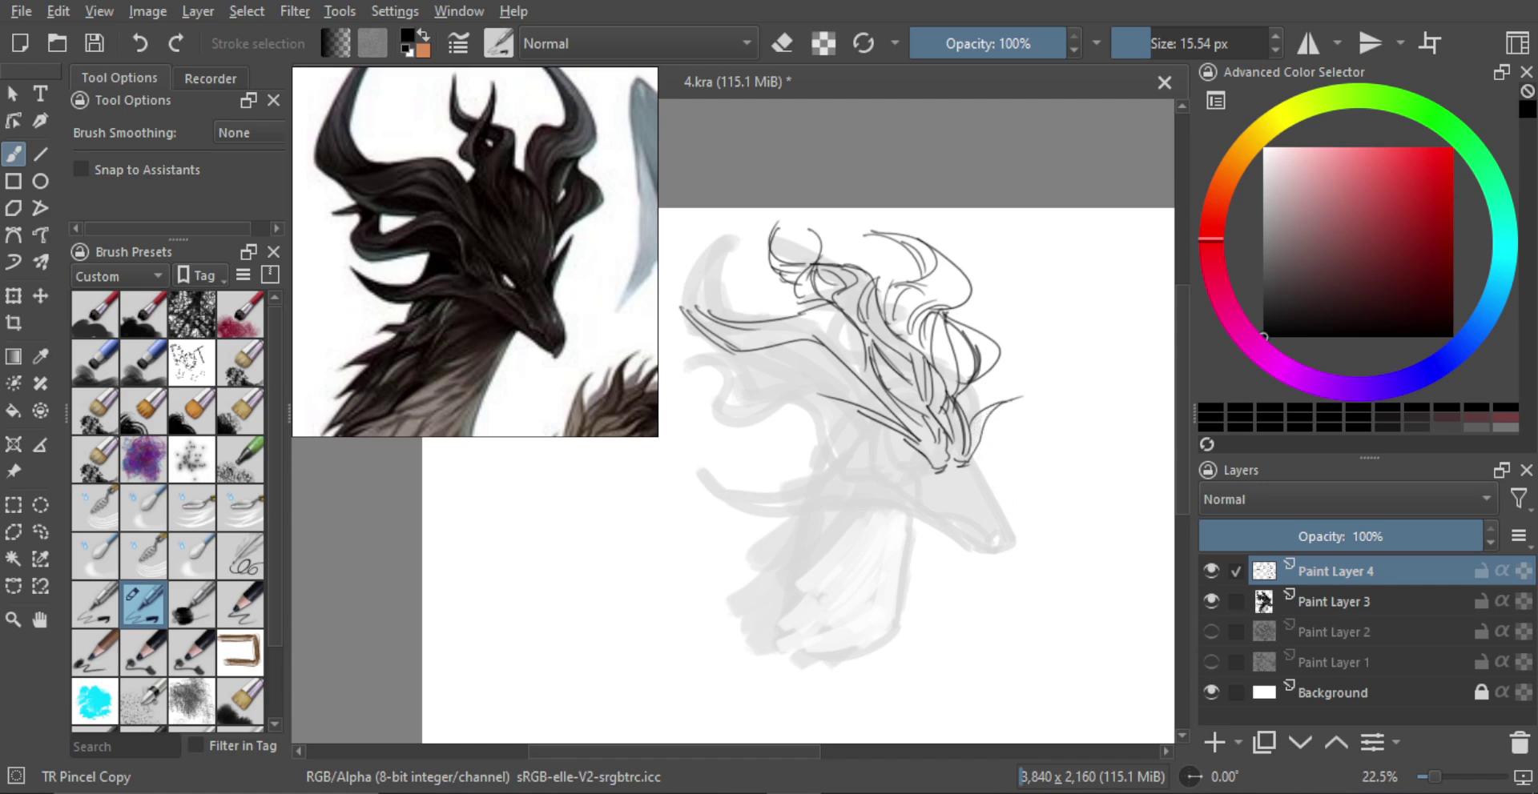
{"action": "mouse_move", "coordinate": [1011, 398]}
{"action": "left_mouse_down"}
{"action": "mouse_move", "coordinate": [977, 459]}
{"action": "mouse_move", "coordinate": [998, 526]}
{"action": "mouse_move", "coordinate": [958, 545]}
{"action": "left_mouse_up"}
{"action": "key", "text": "ctrl+z"}
Step: Draw the snout bridge, nostril, mouth edge and hooked beak tip, reworking the tip until it curves down
{"action": "mouse_move", "coordinate": [964, 462]}
{"action": "left_mouse_down"}
{"action": "mouse_move", "coordinate": [1004, 533]}
{"action": "mouse_move", "coordinate": [1011, 483]}
{"action": "mouse_move", "coordinate": [1035, 480]}
{"action": "mouse_move", "coordinate": [1025, 469]}
{"action": "mouse_move", "coordinate": [1035, 513]}
{"action": "mouse_move", "coordinate": [1059, 521]}
{"action": "left_mouse_up"}
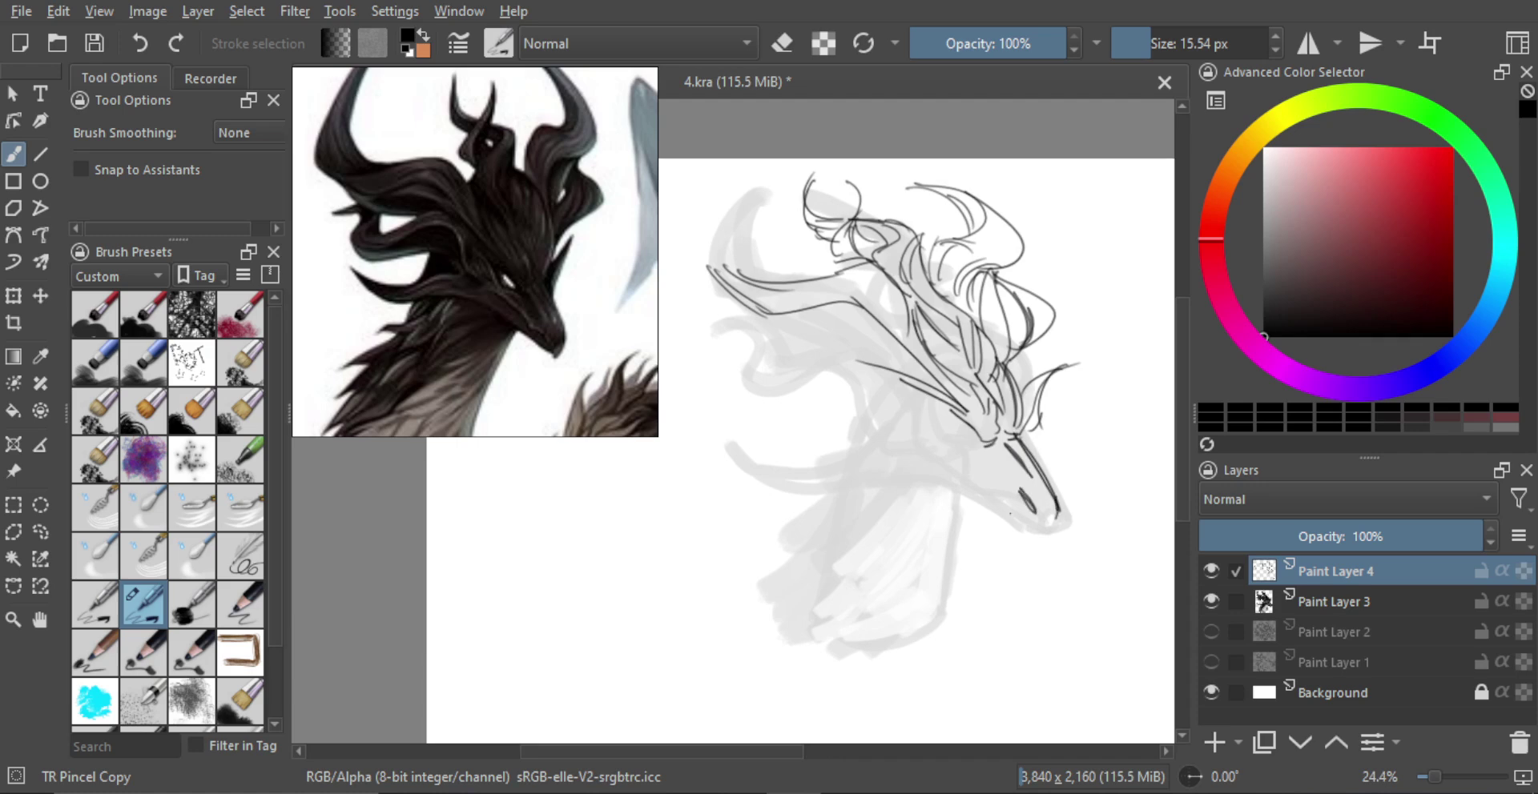
{"action": "left_click", "coordinate": [1045, 508]}
{"action": "mouse_move", "coordinate": [971, 477]}
{"action": "left_mouse_down"}
{"action": "mouse_move", "coordinate": [1037, 548]}
{"action": "mouse_move", "coordinate": [1057, 512]}
{"action": "mouse_move", "coordinate": [1048, 553]}
{"action": "left_mouse_up"}
{"action": "mouse_move", "coordinate": [1059, 528]}
{"action": "left_mouse_down"}
{"action": "mouse_move", "coordinate": [1038, 550]}
{"action": "mouse_move", "coordinate": [1052, 514]}
{"action": "left_mouse_up"}
{"action": "key", "text": "ctrl+z"}
{"action": "key", "text": "ctrl+z"}
{"action": "left_click_drag", "start_coordinate": [1050, 514], "coordinate": [1049, 558]}
{"action": "key", "text": "ctrl+z"}
{"action": "left_click_drag", "start_coordinate": [1053, 538], "coordinate": [1041, 561]}
{"action": "left_click_drag", "start_coordinate": [1041, 562], "coordinate": [1052, 518]}
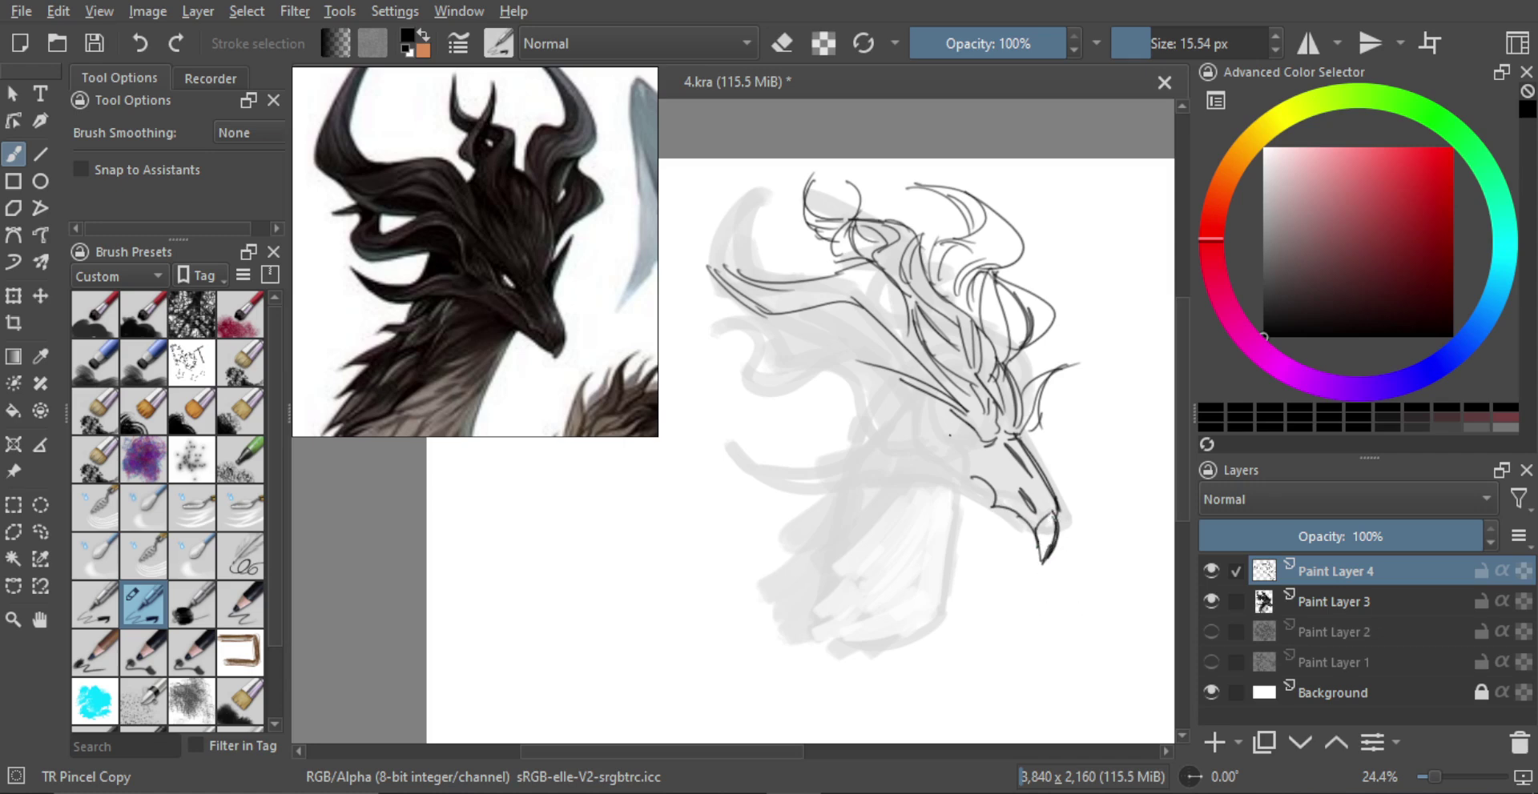
Step: Draw the lower jaw line running back from the mouth, undoing excess strokes
{"action": "mouse_move", "coordinate": [972, 478]}
{"action": "left_mouse_down"}
{"action": "mouse_move", "coordinate": [909, 467]}
{"action": "mouse_move", "coordinate": [957, 470]}
{"action": "mouse_move", "coordinate": [910, 470]}
{"action": "mouse_move", "coordinate": [924, 473]}
{"action": "left_mouse_up"}
{"action": "key", "text": "ctrl+z"}
{"action": "key", "text": "ctrl+z"}
{"action": "left_click_drag", "start_coordinate": [861, 383], "coordinate": [913, 439]}
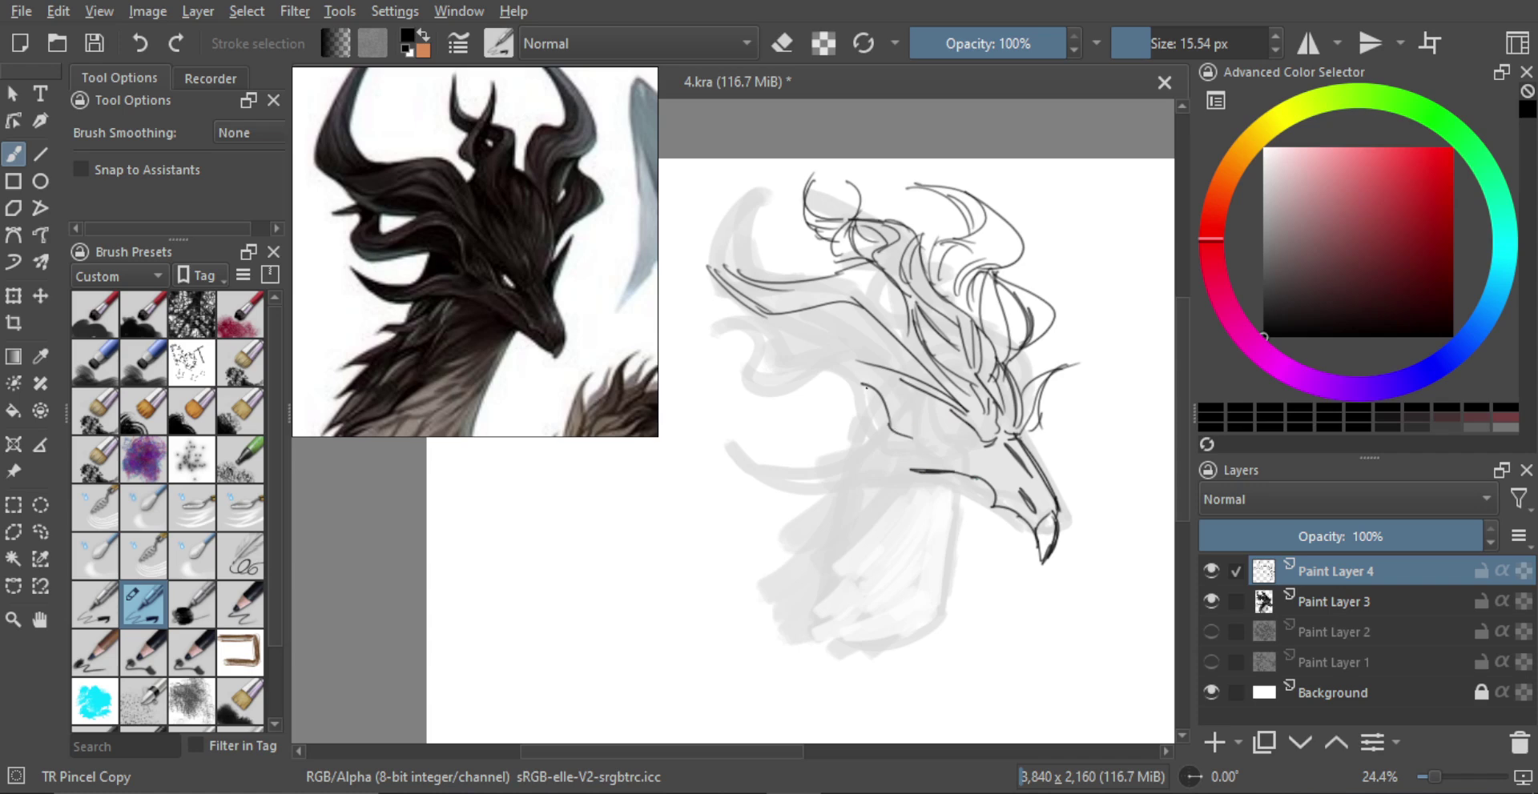
{"action": "key", "text": "ctrl+z"}
{"action": "mouse_move", "coordinate": [881, 385]}
{"action": "left_mouse_down"}
{"action": "mouse_move", "coordinate": [868, 411]}
{"action": "mouse_move", "coordinate": [883, 404]}
{"action": "mouse_move", "coordinate": [777, 405]}
{"action": "mouse_move", "coordinate": [866, 421]}
{"action": "mouse_move", "coordinate": [870, 437]}
{"action": "mouse_move", "coordinate": [844, 406]}
{"action": "mouse_move", "coordinate": [873, 426]}
{"action": "left_mouse_up"}
{"action": "key", "text": "ctrl+z"}
{"action": "key", "text": "ctrl+z"}
{"action": "key", "text": "ctrl+z"}
{"action": "key", "text": "ctrl+z"}
{"action": "key", "text": "ctrl+z"}
Step: Draw the backward-pointing spikes behind the cheek
{"action": "left_click", "coordinate": [845, 423]}
{"action": "left_click_drag", "start_coordinate": [875, 426], "coordinate": [889, 428]}
{"action": "mouse_move", "coordinate": [779, 407]}
{"action": "left_mouse_down"}
{"action": "mouse_move", "coordinate": [894, 440]}
{"action": "mouse_move", "coordinate": [886, 462]}
{"action": "left_mouse_up"}
{"action": "key", "text": "ctrl+z"}
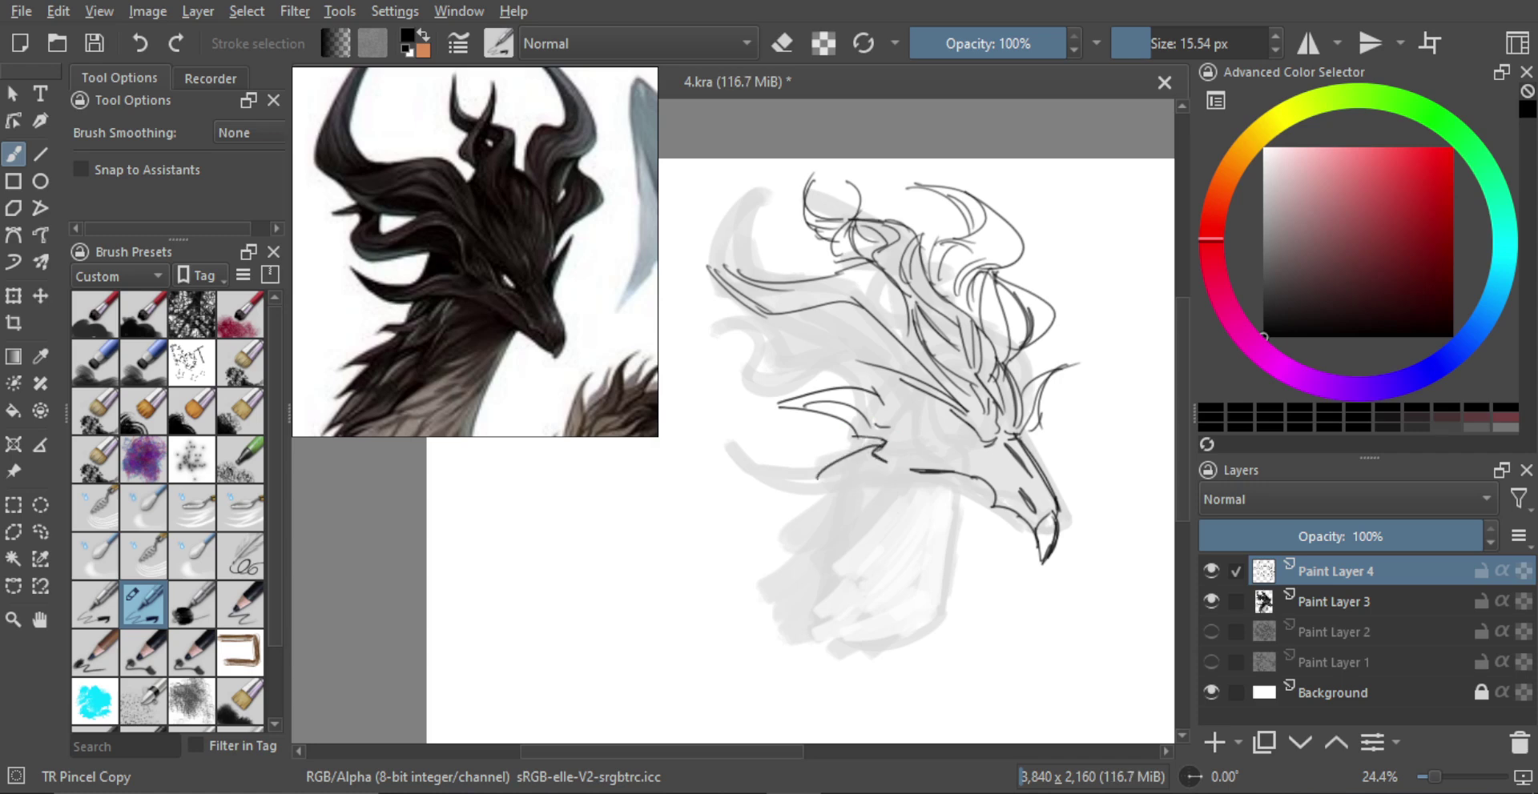
Step: Ink the long curved lower horn sweeping back from the jaw, redoing its base stroke
{"action": "key", "text": "ctrl+z"}
{"action": "left_click_drag", "start_coordinate": [885, 442], "coordinate": [866, 454]}
{"action": "mouse_move", "coordinate": [764, 430]}
{"action": "left_mouse_down"}
{"action": "mouse_move", "coordinate": [884, 459]}
{"action": "mouse_move", "coordinate": [805, 469]}
{"action": "mouse_move", "coordinate": [732, 436]}
{"action": "mouse_move", "coordinate": [786, 497]}
{"action": "mouse_move", "coordinate": [830, 459]}
{"action": "left_mouse_up"}
{"action": "key", "text": "ctrl+z"}
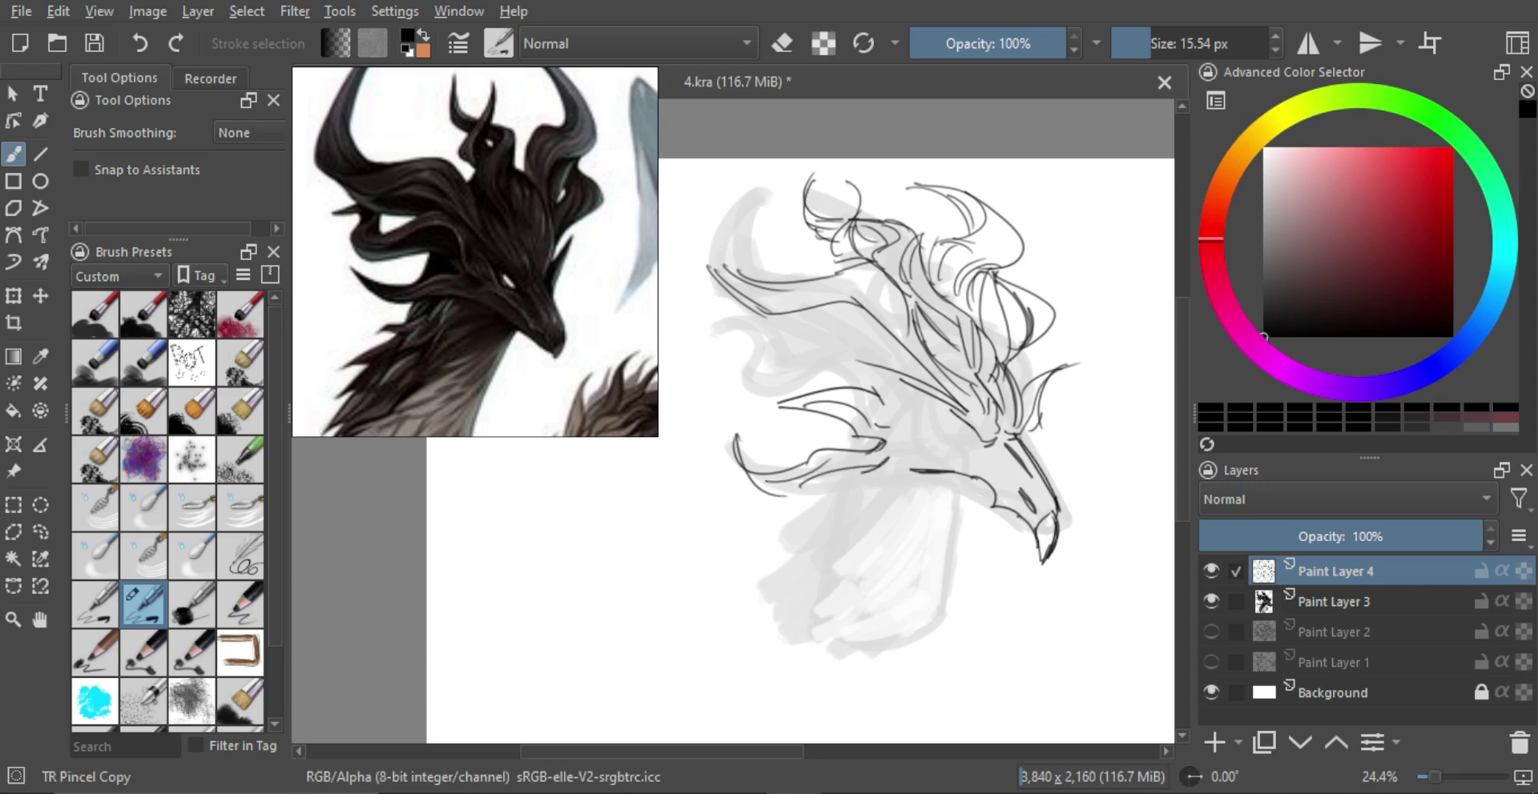
Step: Draw the lower jaw line from below the cheek spike toward the beak, redoing strokes that miss
{"action": "left_click_drag", "start_coordinate": [794, 490], "coordinate": [883, 464]}
{"action": "key", "text": "ctrl+z"}
{"action": "mouse_move", "coordinate": [783, 500]}
{"action": "left_mouse_down"}
{"action": "mouse_move", "coordinate": [889, 490]}
{"action": "mouse_move", "coordinate": [1021, 521]}
{"action": "left_mouse_up"}
{"action": "key", "text": "ctrl+z"}
{"action": "left_click_drag", "start_coordinate": [934, 498], "coordinate": [1021, 520]}
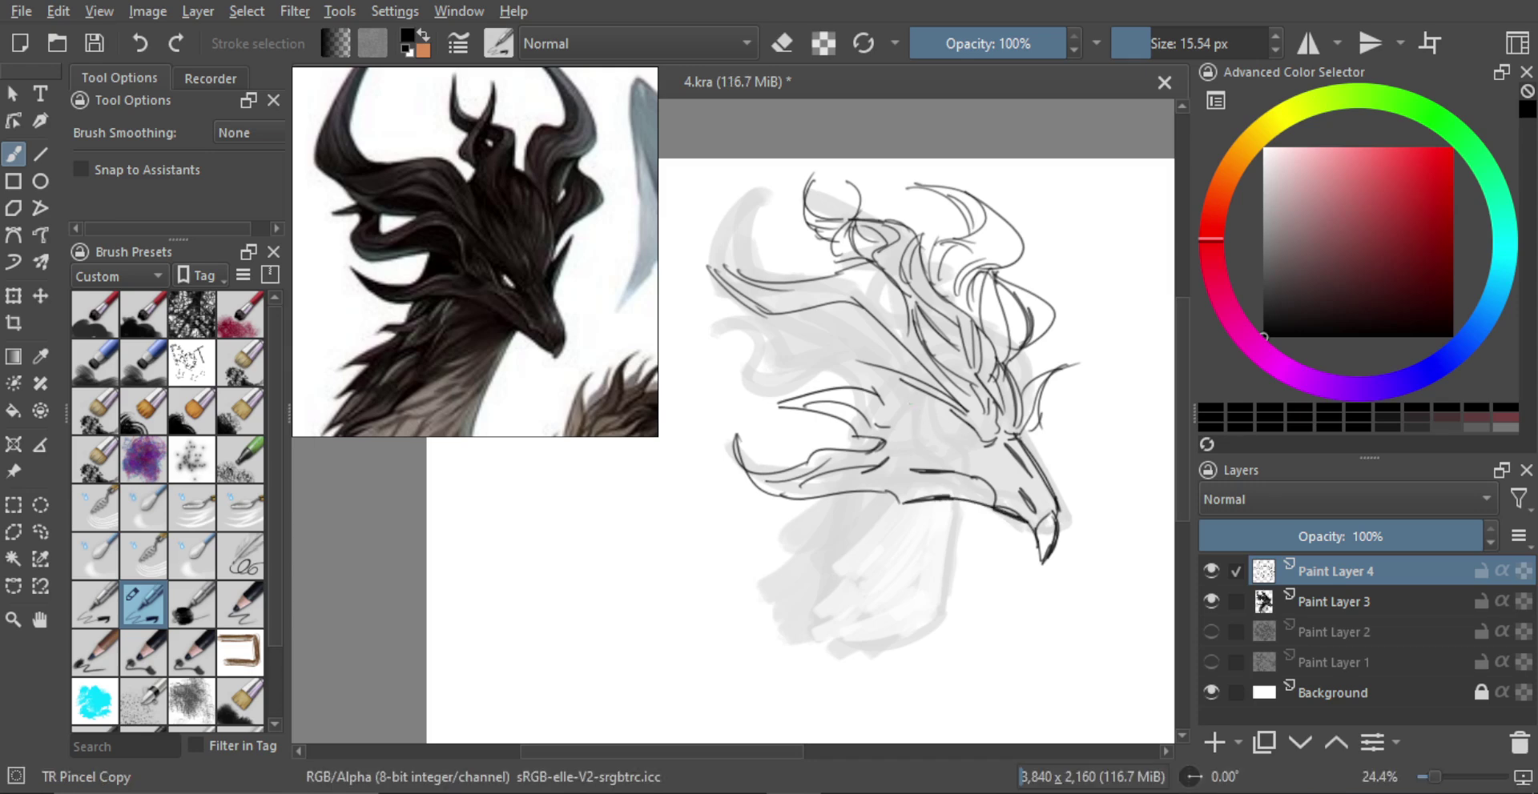
Step: Sketch the brow lines and the dragon's eye on the head
{"action": "mouse_move", "coordinate": [913, 391]}
{"action": "left_mouse_down"}
{"action": "mouse_move", "coordinate": [936, 439]}
{"action": "mouse_move", "coordinate": [933, 415]}
{"action": "left_mouse_up"}
{"action": "mouse_move", "coordinate": [929, 405]}
{"action": "left_mouse_down"}
{"action": "mouse_move", "coordinate": [941, 437]}
{"action": "mouse_move", "coordinate": [1007, 483]}
{"action": "left_mouse_up"}
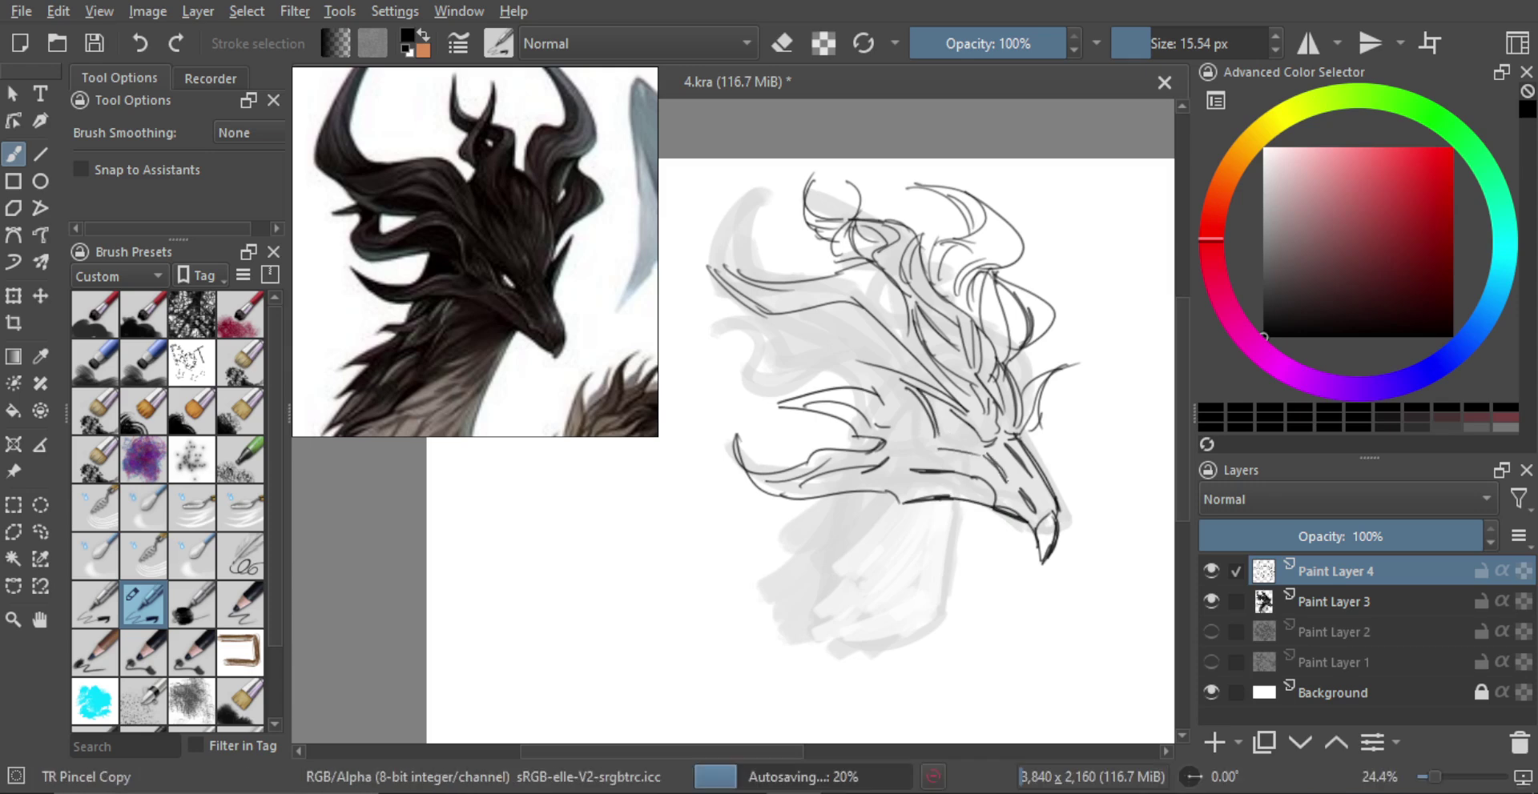
{"action": "mouse_move", "coordinate": [975, 416]}
{"action": "left_mouse_down"}
{"action": "mouse_move", "coordinate": [953, 418]}
{"action": "mouse_move", "coordinate": [948, 442]}
{"action": "left_mouse_up"}
{"action": "key", "text": "ctrl+z"}
{"action": "key", "text": "ctrl+z"}
{"action": "mouse_move", "coordinate": [933, 420]}
{"action": "left_mouse_down"}
{"action": "mouse_move", "coordinate": [979, 484]}
{"action": "mouse_move", "coordinate": [953, 442]}
{"action": "left_mouse_up"}
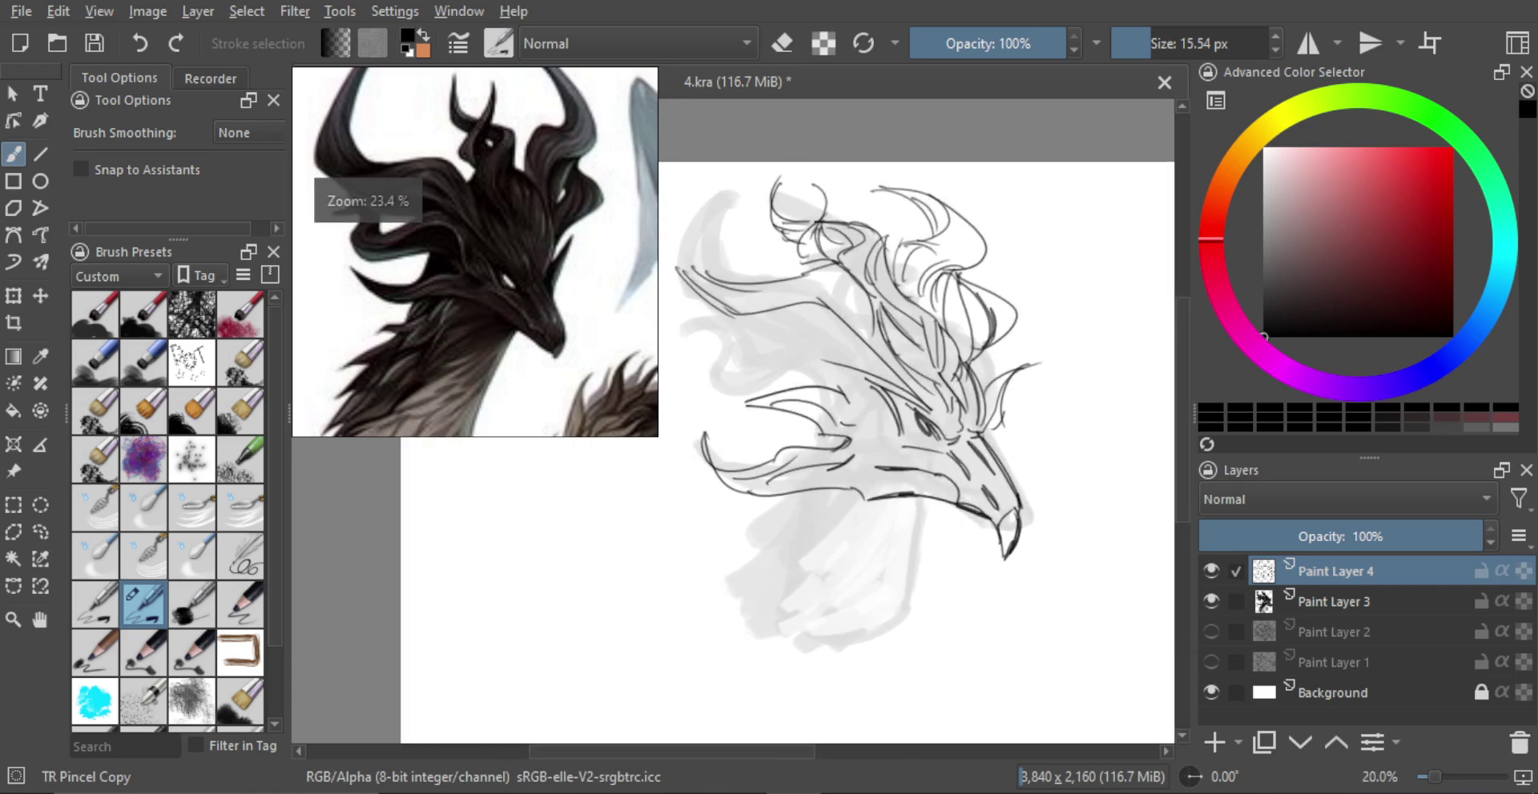
Step: Erase part of the cheek line above the jaw and redraw it with short dark strokes
{"action": "key", "text": "e"}
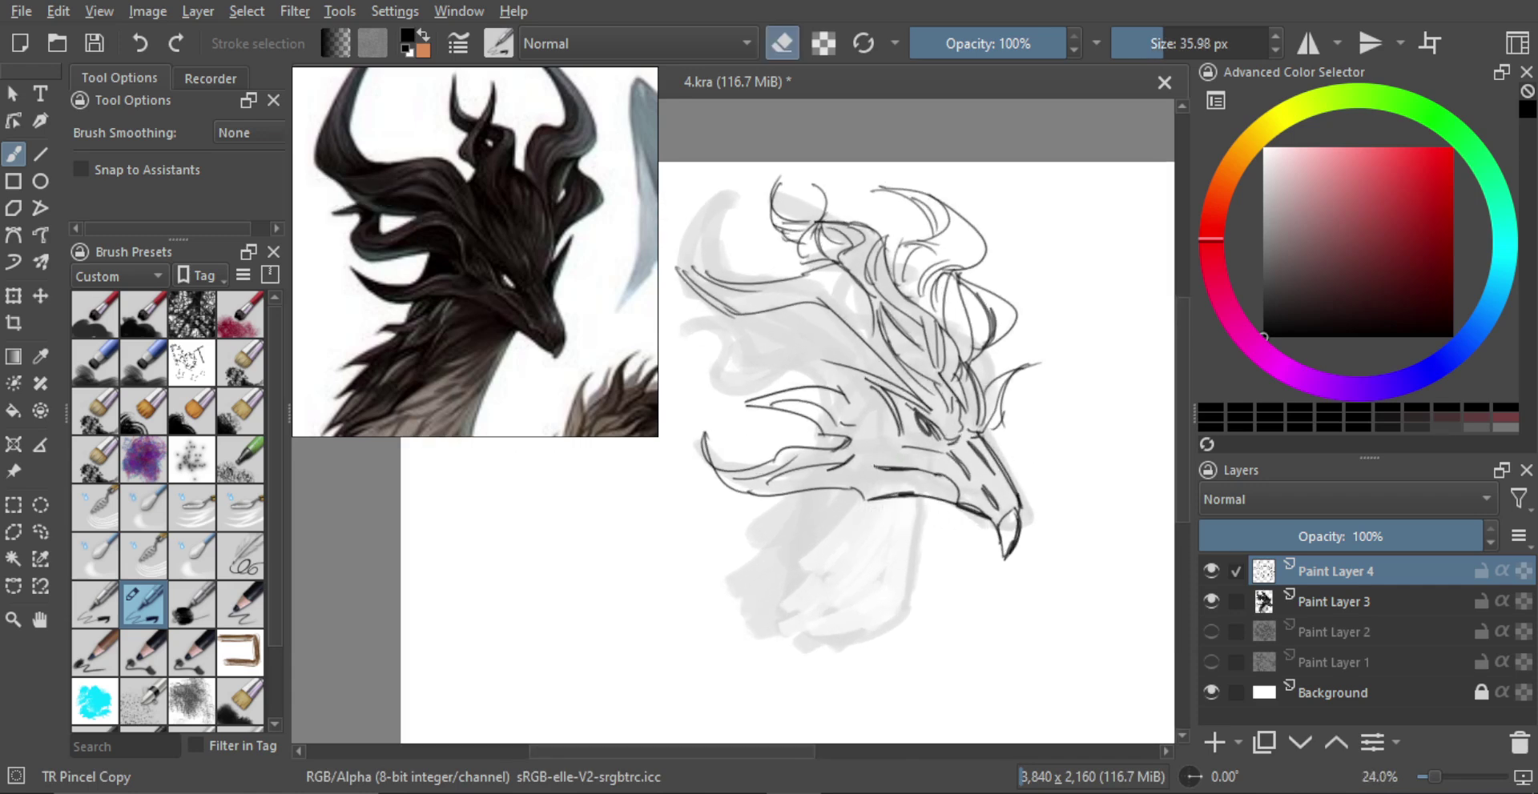
{"action": "mouse_move", "coordinate": [873, 468]}
{"action": "left_mouse_down"}
{"action": "mouse_move", "coordinate": [910, 472]}
{"action": "mouse_move", "coordinate": [878, 471]}
{"action": "left_mouse_up"}
{"action": "key", "text": "e"}
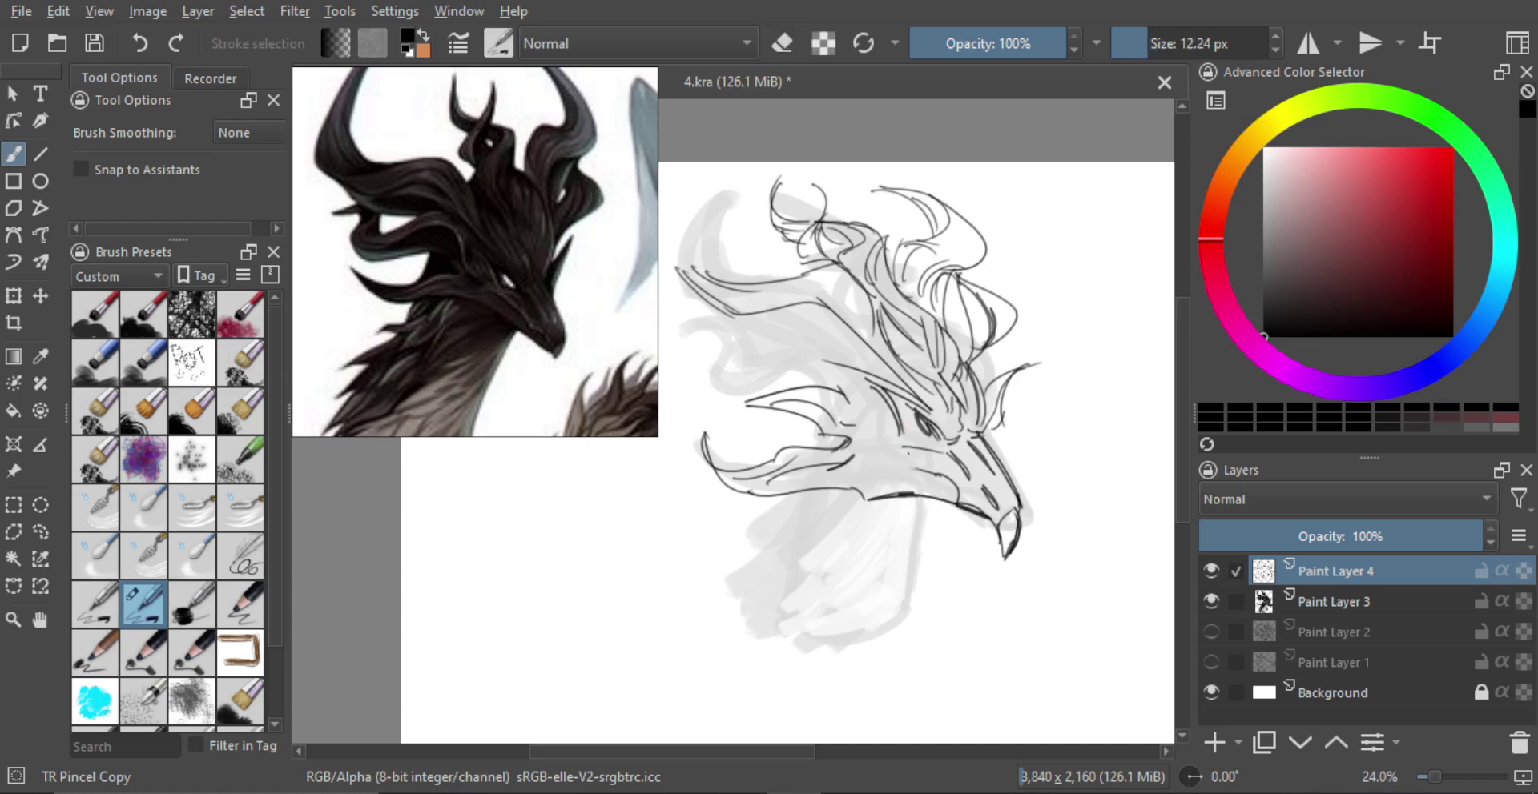
{"action": "mouse_move", "coordinate": [872, 462]}
{"action": "left_mouse_down"}
{"action": "mouse_move", "coordinate": [929, 472]}
{"action": "mouse_move", "coordinate": [912, 469]}
{"action": "mouse_move", "coordinate": [878, 512]}
{"action": "mouse_move", "coordinate": [898, 464]}
{"action": "left_mouse_up"}
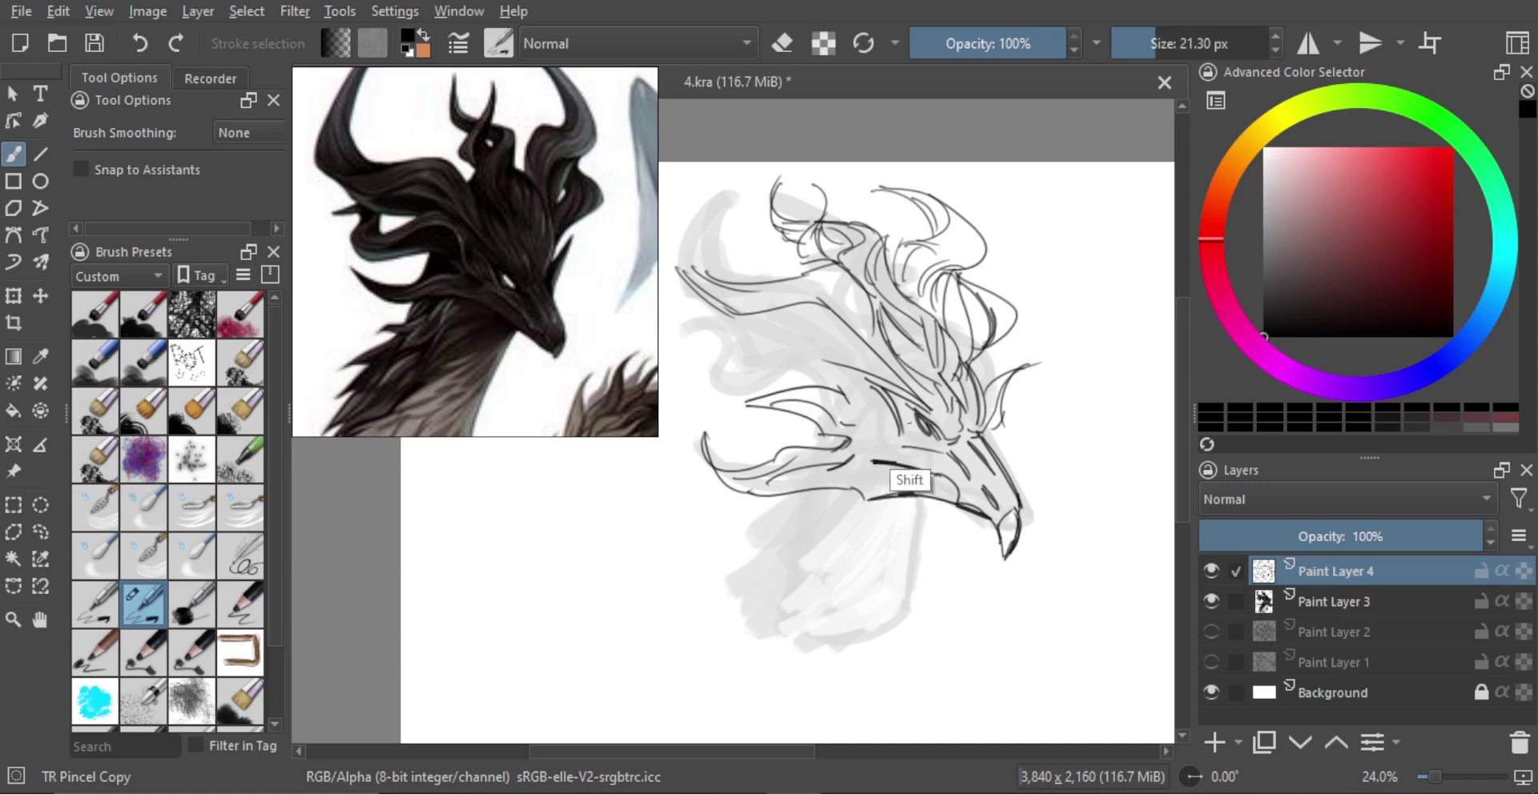
{"action": "key", "text": "bracketright"}
{"action": "key", "text": "ctrl+z"}
{"action": "left_click_drag", "start_coordinate": [893, 445], "coordinate": [910, 455]}
Step: Outline the large curved horn at the back of the head with a brush of about 21 px
{"action": "left_click_drag", "start_coordinate": [943, 395], "coordinate": [933, 529], "text": "ctrl"}
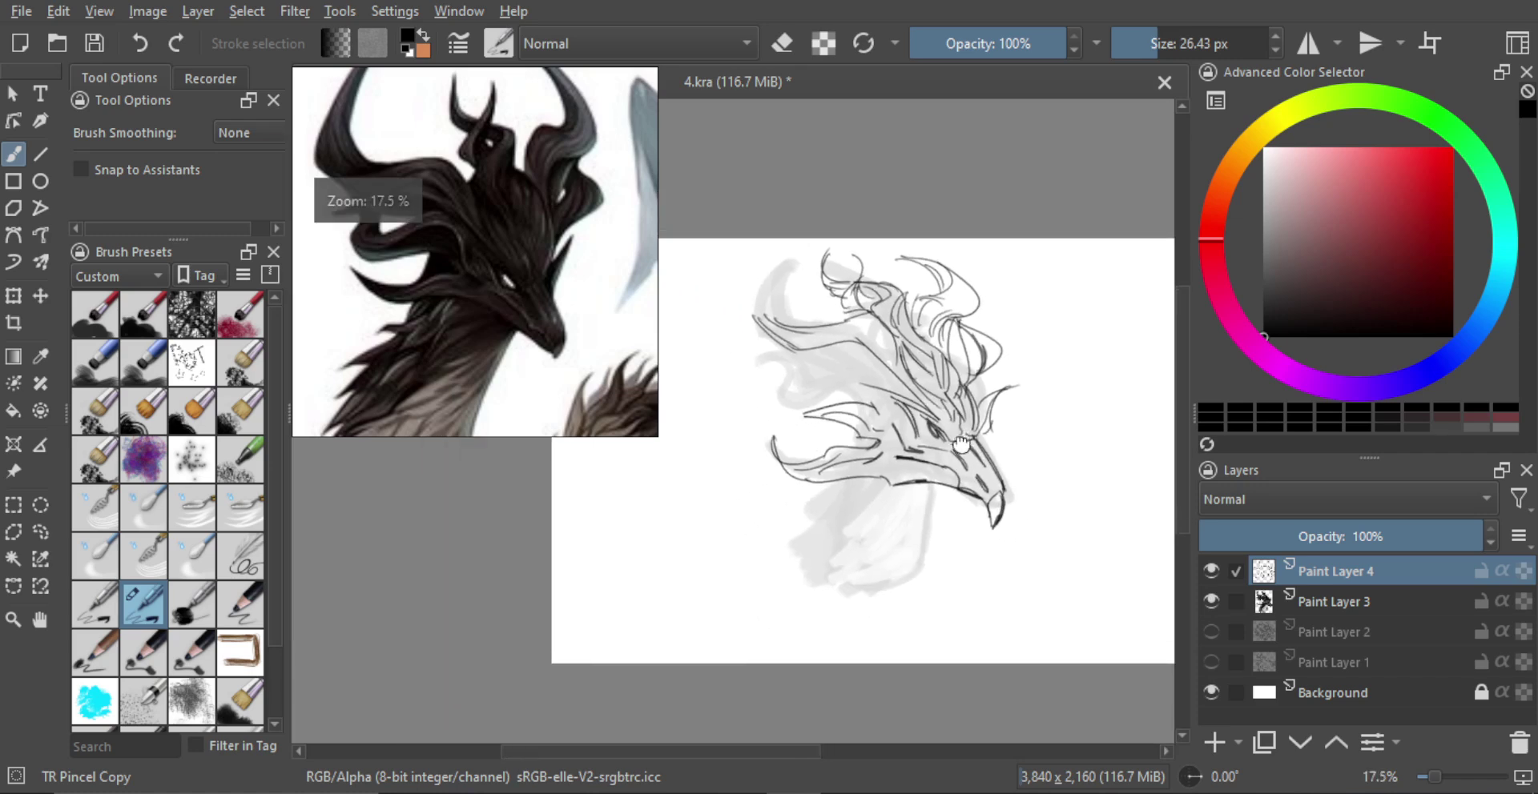
{"action": "left_click_drag", "start_coordinate": [858, 450], "coordinate": [886, 391], "text": "ctrl"}
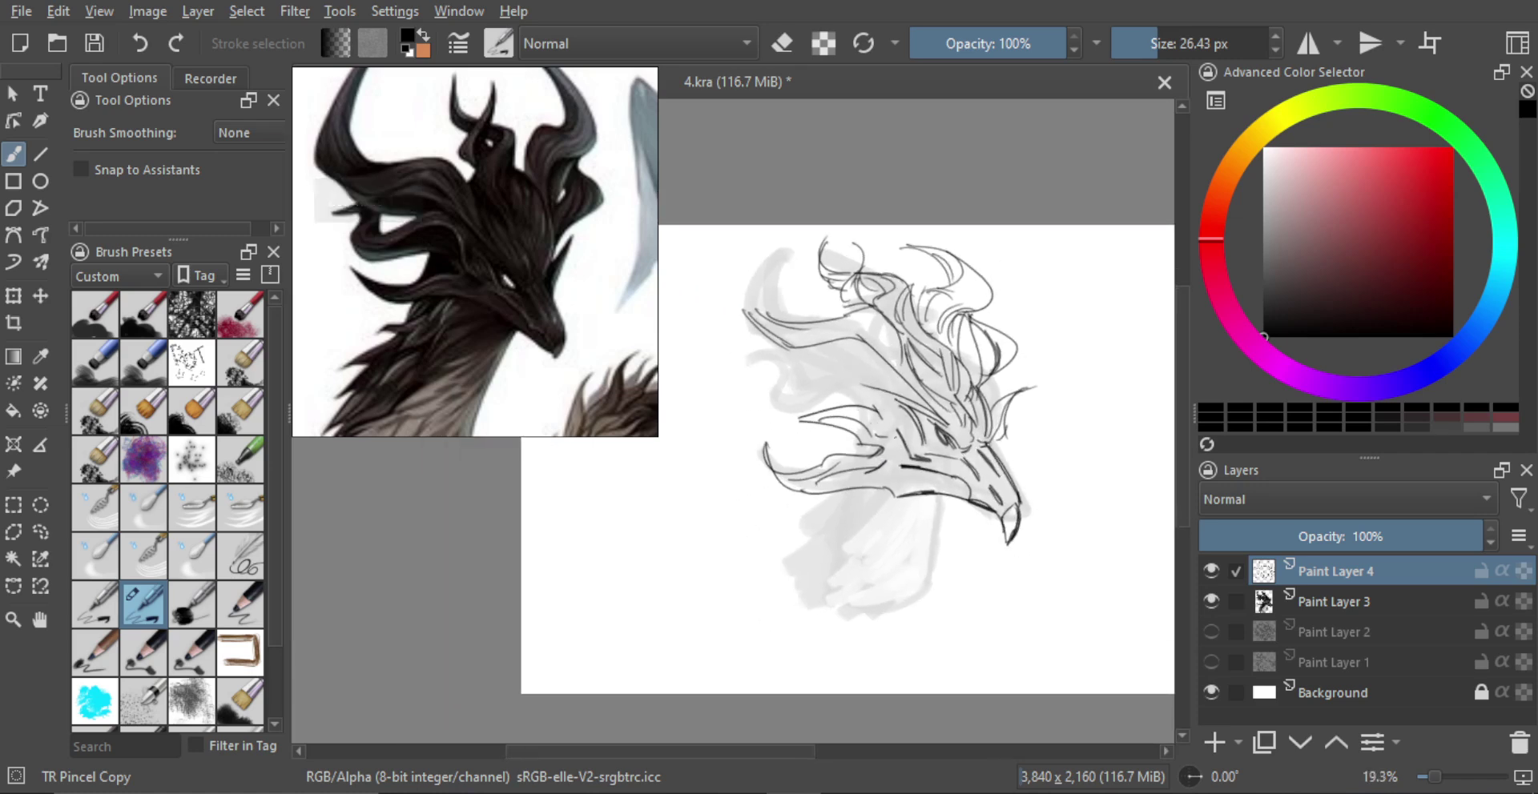
{"action": "scroll", "coordinate": [864, 375], "scroll_direction": "down", "scroll_amount": 1}
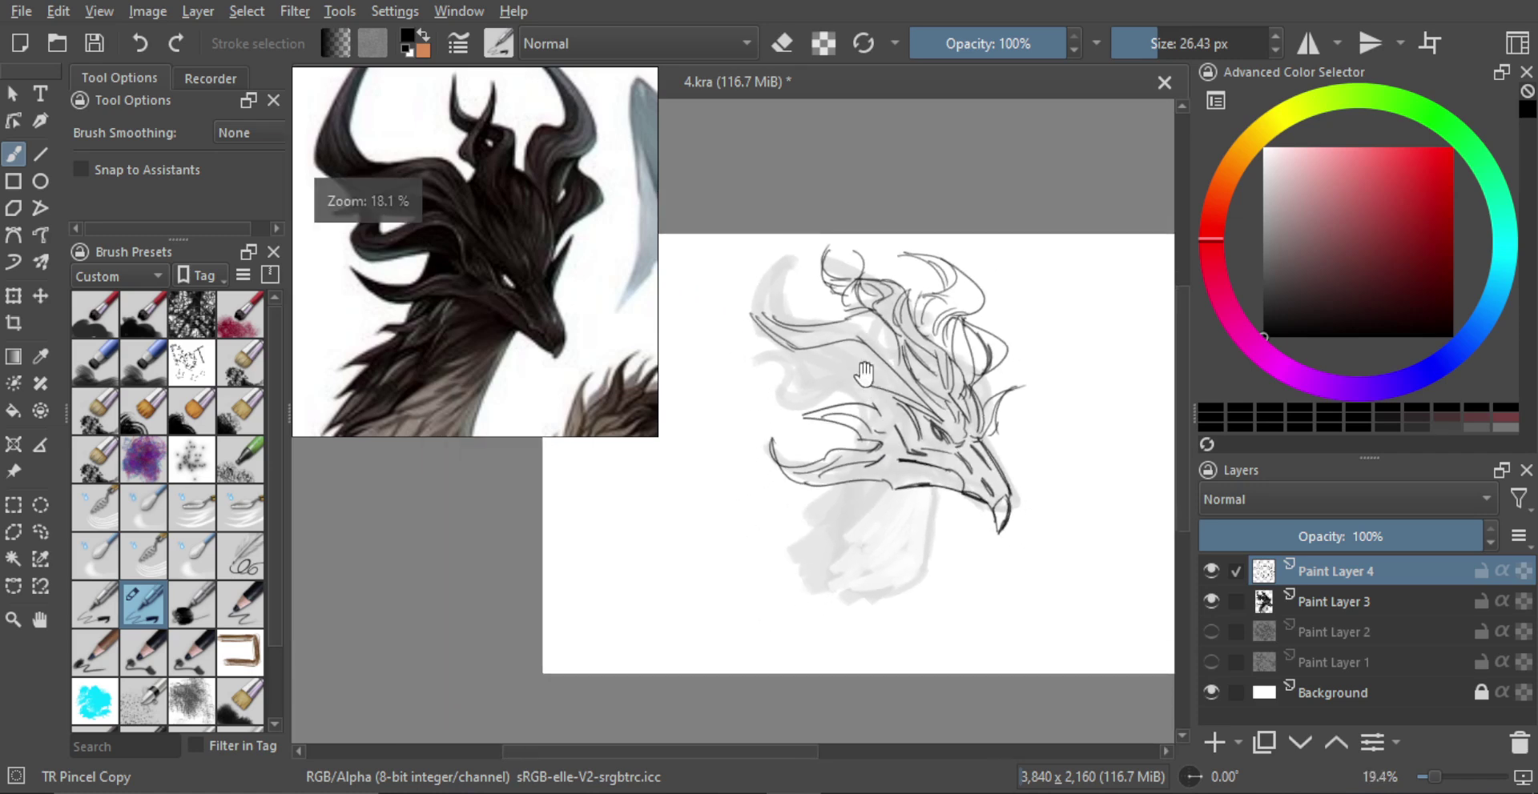
{"action": "mouse_move", "coordinate": [762, 342]}
{"action": "left_mouse_down"}
{"action": "mouse_move", "coordinate": [770, 312]}
{"action": "mouse_move", "coordinate": [810, 285]}
{"action": "left_mouse_up"}
{"action": "left_click_drag", "start_coordinate": [804, 367], "coordinate": [800, 367], "text": "shift"}
{"action": "left_click_drag", "start_coordinate": [799, 289], "coordinate": [784, 350]}
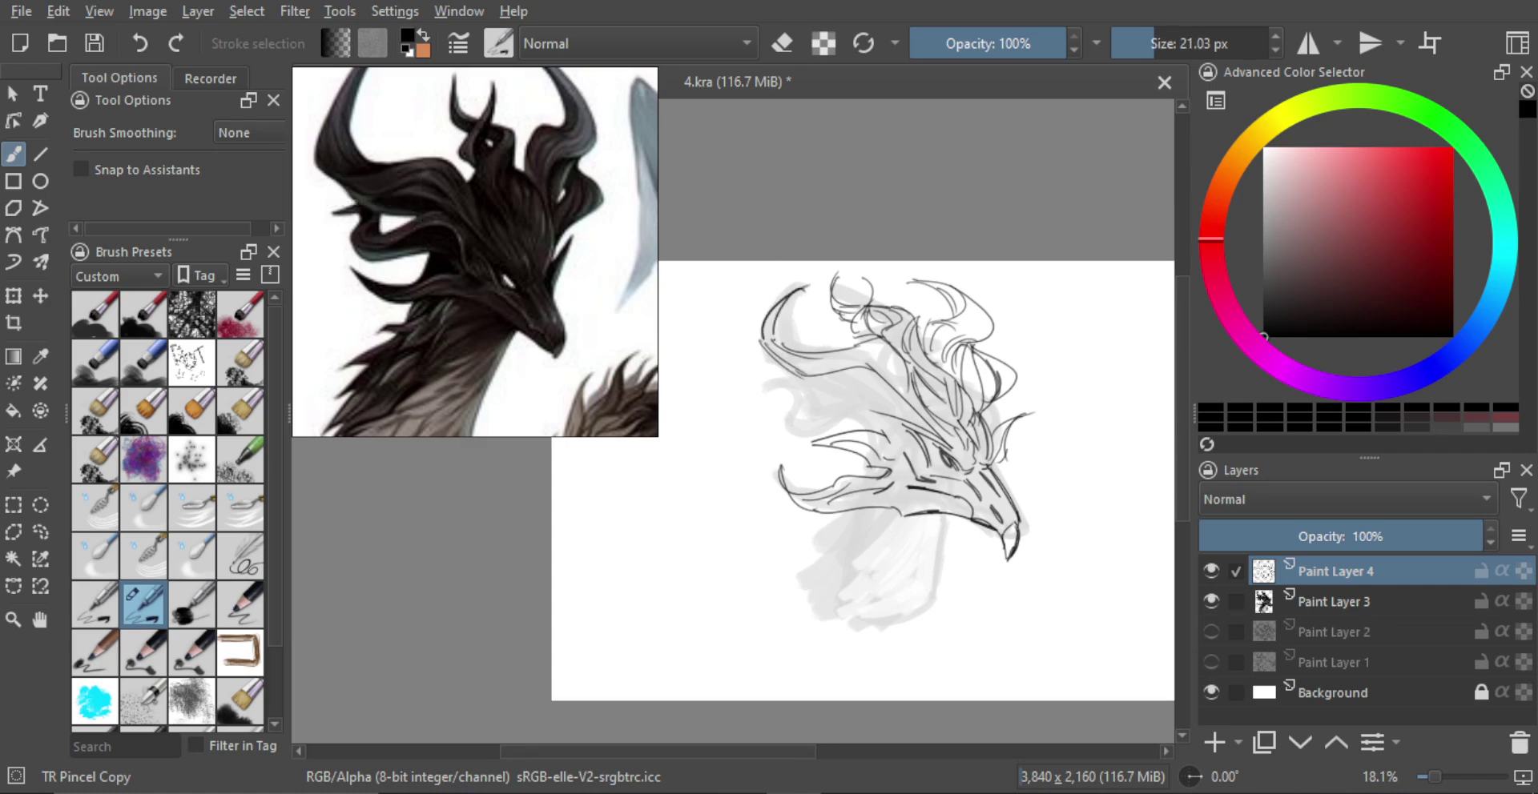
{"action": "key", "text": "ctrl+z"}
{"action": "left_click_drag", "start_coordinate": [804, 285], "coordinate": [799, 343]}
Step: Sketch the smaller spikes below the back horn and close the gap behind the cheek spikes
{"action": "mouse_move", "coordinate": [785, 360]}
{"action": "left_mouse_down"}
{"action": "mouse_move", "coordinate": [889, 398]}
{"action": "mouse_move", "coordinate": [876, 372]}
{"action": "mouse_move", "coordinate": [867, 392]}
{"action": "mouse_move", "coordinate": [897, 392]}
{"action": "left_mouse_up"}
{"action": "key", "text": "ctrl+z"}
{"action": "key", "text": "ctrl+z"}
{"action": "mouse_move", "coordinate": [841, 405]}
{"action": "left_mouse_down"}
{"action": "mouse_move", "coordinate": [830, 420]}
{"action": "mouse_move", "coordinate": [833, 391]}
{"action": "mouse_move", "coordinate": [807, 374]}
{"action": "mouse_move", "coordinate": [783, 434]}
{"action": "mouse_move", "coordinate": [863, 426]}
{"action": "left_mouse_up"}
{"action": "left_click_drag", "start_coordinate": [837, 431], "coordinate": [866, 427]}
{"action": "left_click_drag", "start_coordinate": [754, 395], "coordinate": [801, 391]}
{"action": "left_click_drag", "start_coordinate": [775, 390], "coordinate": [790, 393]}
{"action": "mouse_move", "coordinate": [861, 453]}
{"action": "left_mouse_down"}
{"action": "mouse_move", "coordinate": [857, 484]}
{"action": "mouse_move", "coordinate": [853, 445]}
{"action": "mouse_move", "coordinate": [828, 447]}
{"action": "mouse_move", "coordinate": [836, 424]}
{"action": "left_mouse_up"}
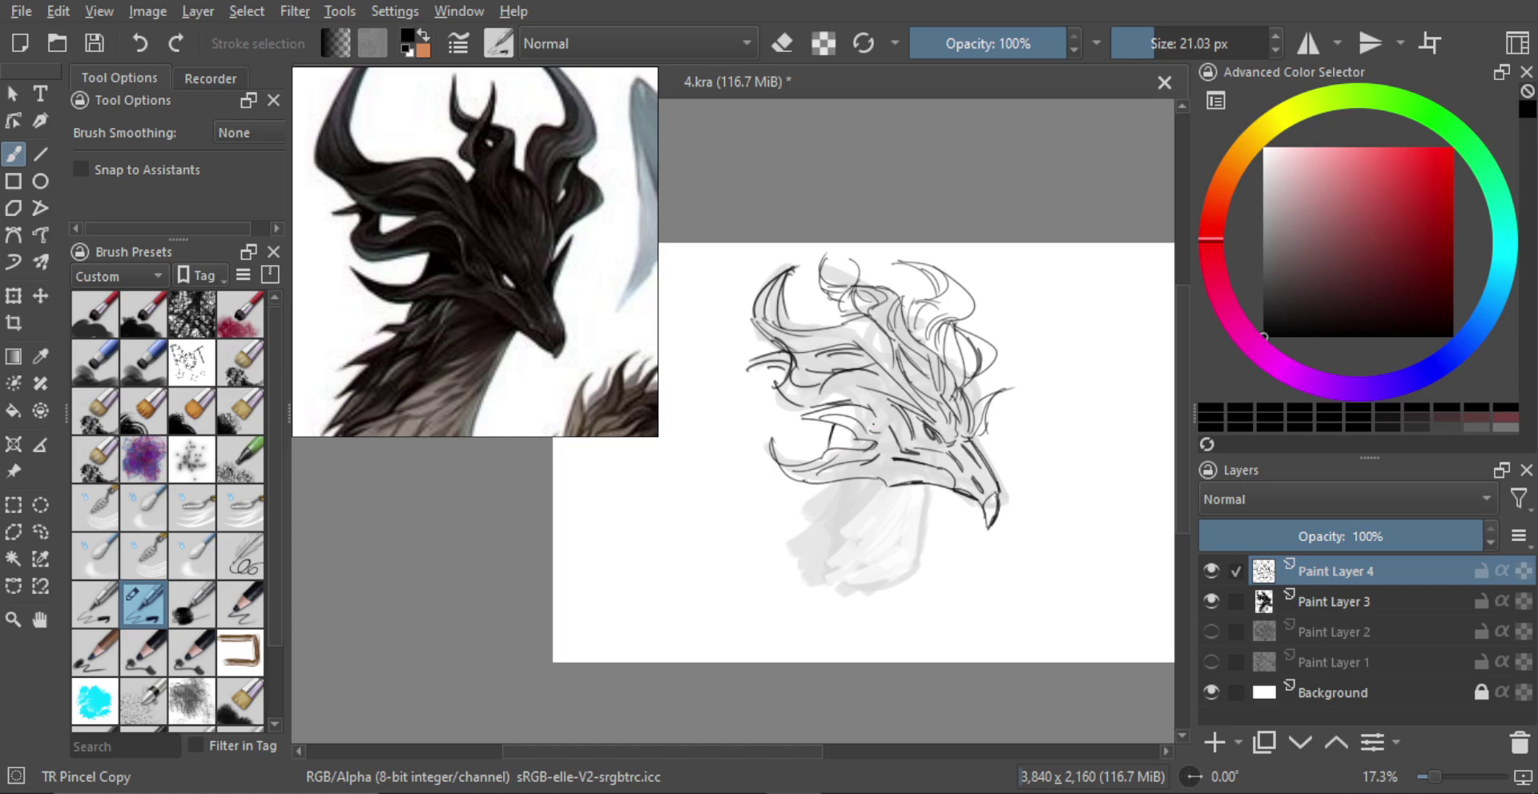
Step: Draw the front line of the neck and dark jagged feathers down the back of the neck with a thicker brush
{"action": "left_click_drag", "start_coordinate": [933, 483], "coordinate": [881, 615]}
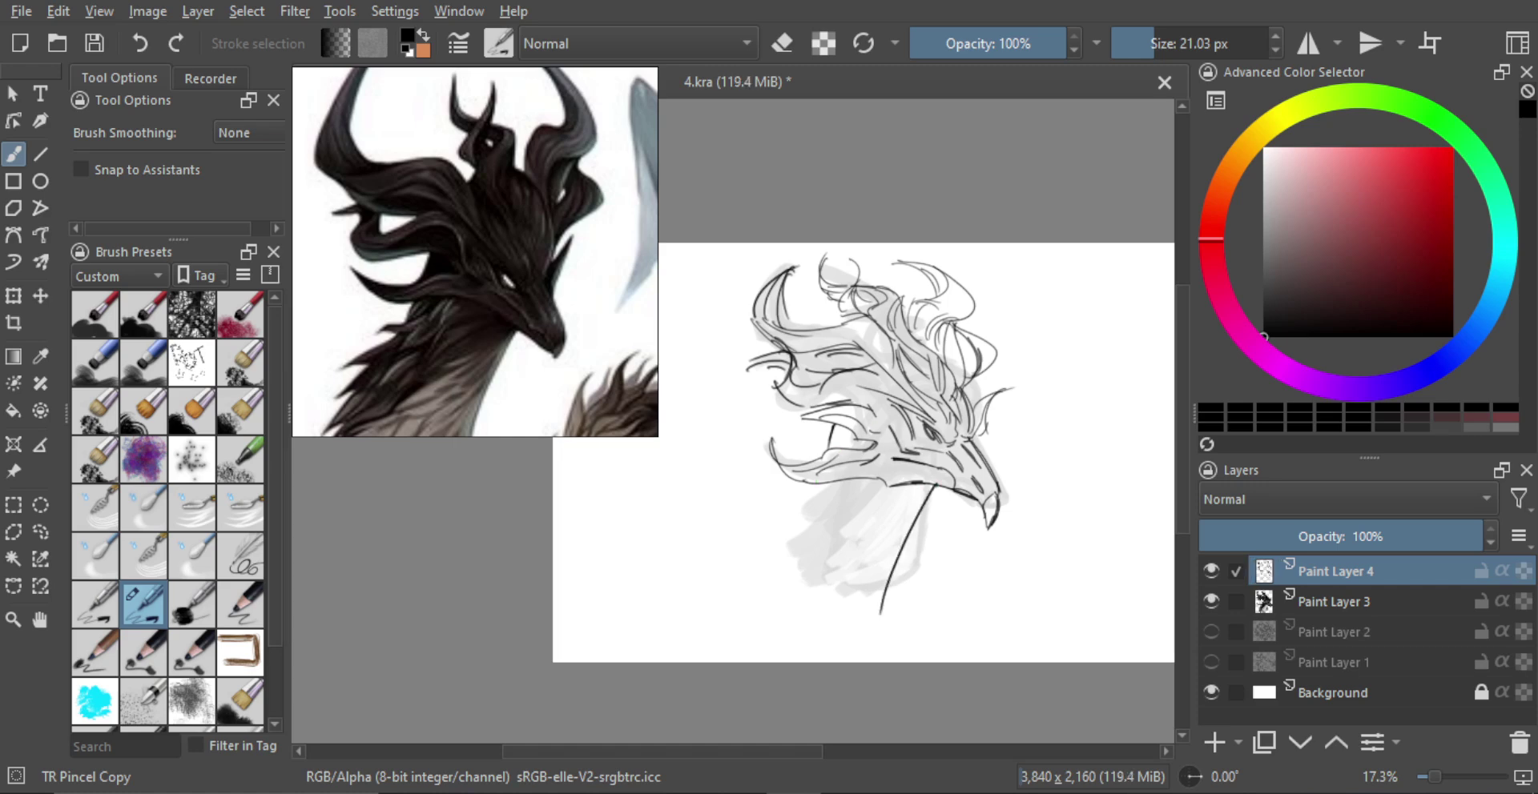
{"action": "key", "text": "bracketright"}
{"action": "left_click_drag", "start_coordinate": [814, 480], "coordinate": [770, 513]}
{"action": "mouse_move", "coordinate": [771, 512]}
{"action": "left_mouse_down"}
{"action": "mouse_move", "coordinate": [828, 495]}
{"action": "mouse_move", "coordinate": [787, 501]}
{"action": "mouse_move", "coordinate": [801, 503]}
{"action": "mouse_move", "coordinate": [753, 538]}
{"action": "mouse_move", "coordinate": [805, 520]}
{"action": "mouse_move", "coordinate": [805, 498]}
{"action": "mouse_move", "coordinate": [778, 529]}
{"action": "mouse_move", "coordinate": [824, 489]}
{"action": "mouse_move", "coordinate": [753, 573]}
{"action": "mouse_move", "coordinate": [795, 559]}
{"action": "mouse_move", "coordinate": [759, 604]}
{"action": "mouse_move", "coordinate": [801, 570]}
{"action": "mouse_move", "coordinate": [785, 585]}
{"action": "left_mouse_up"}
{"action": "key", "text": "bracketright"}
{"action": "key", "text": "bracketright"}
{"action": "key", "text": "bracketright"}
{"action": "key", "text": "bracketright"}
Step: Trim the top edge of the neck feathers under the jaw with the eraser
{"action": "key", "text": "e"}
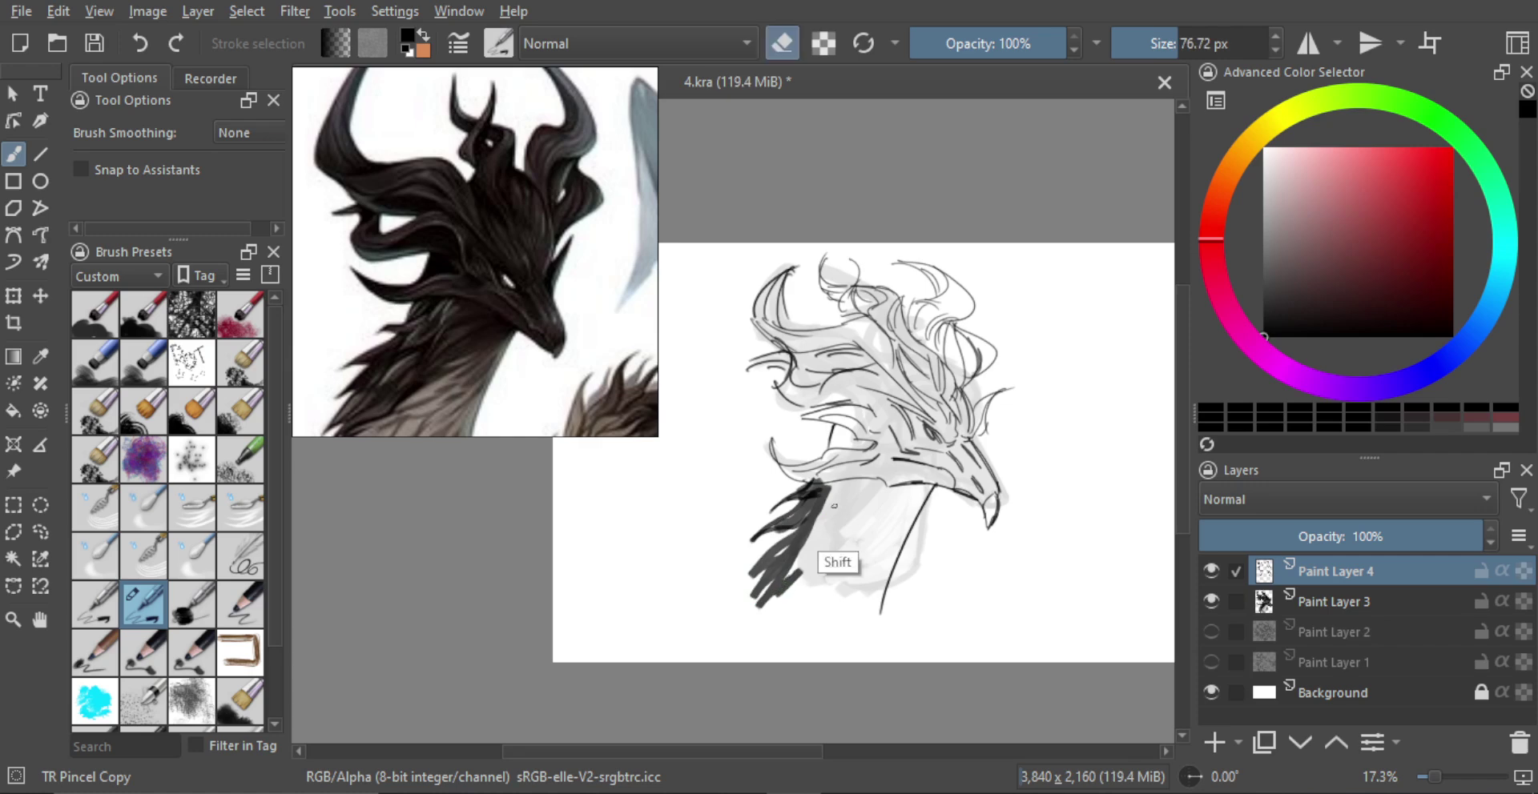
{"action": "key", "text": "bracketleft"}
{"action": "key", "text": "bracketleft"}
{"action": "mouse_move", "coordinate": [825, 498]}
{"action": "left_mouse_down"}
{"action": "mouse_move", "coordinate": [775, 575]}
{"action": "mouse_move", "coordinate": [803, 548]}
{"action": "mouse_move", "coordinate": [795, 573]}
{"action": "mouse_move", "coordinate": [833, 483]}
{"action": "left_mouse_up"}
{"action": "key", "text": "e"}
Step: Extend the dark feather strokes diagonally across the back half of the neck
{"action": "key", "text": "bracketright"}
{"action": "mouse_move", "coordinate": [804, 533]}
{"action": "left_mouse_down"}
{"action": "mouse_move", "coordinate": [850, 501]}
{"action": "mouse_move", "coordinate": [797, 544]}
{"action": "mouse_move", "coordinate": [843, 529]}
{"action": "mouse_move", "coordinate": [773, 574]}
{"action": "mouse_move", "coordinate": [789, 563]}
{"action": "mouse_move", "coordinate": [762, 606]}
{"action": "left_mouse_up"}
{"action": "key", "text": "ctrl+z"}
{"action": "left_click_drag", "start_coordinate": [761, 606], "coordinate": [833, 572]}
{"action": "left_click_drag", "start_coordinate": [784, 591], "coordinate": [828, 582]}
{"action": "mouse_move", "coordinate": [858, 490]}
{"action": "left_mouse_down"}
{"action": "mouse_move", "coordinate": [833, 551]}
{"action": "mouse_move", "coordinate": [880, 519]}
{"action": "mouse_move", "coordinate": [805, 601]}
{"action": "mouse_move", "coordinate": [846, 586]}
{"action": "mouse_move", "coordinate": [801, 548]}
{"action": "mouse_move", "coordinate": [822, 532]}
{"action": "left_mouse_up"}
Step: Darken the neck feathers and the shadow beneath the jaw with a brush of about 105 px
{"action": "key", "text": "bracketright"}
{"action": "key", "text": "bracketright"}
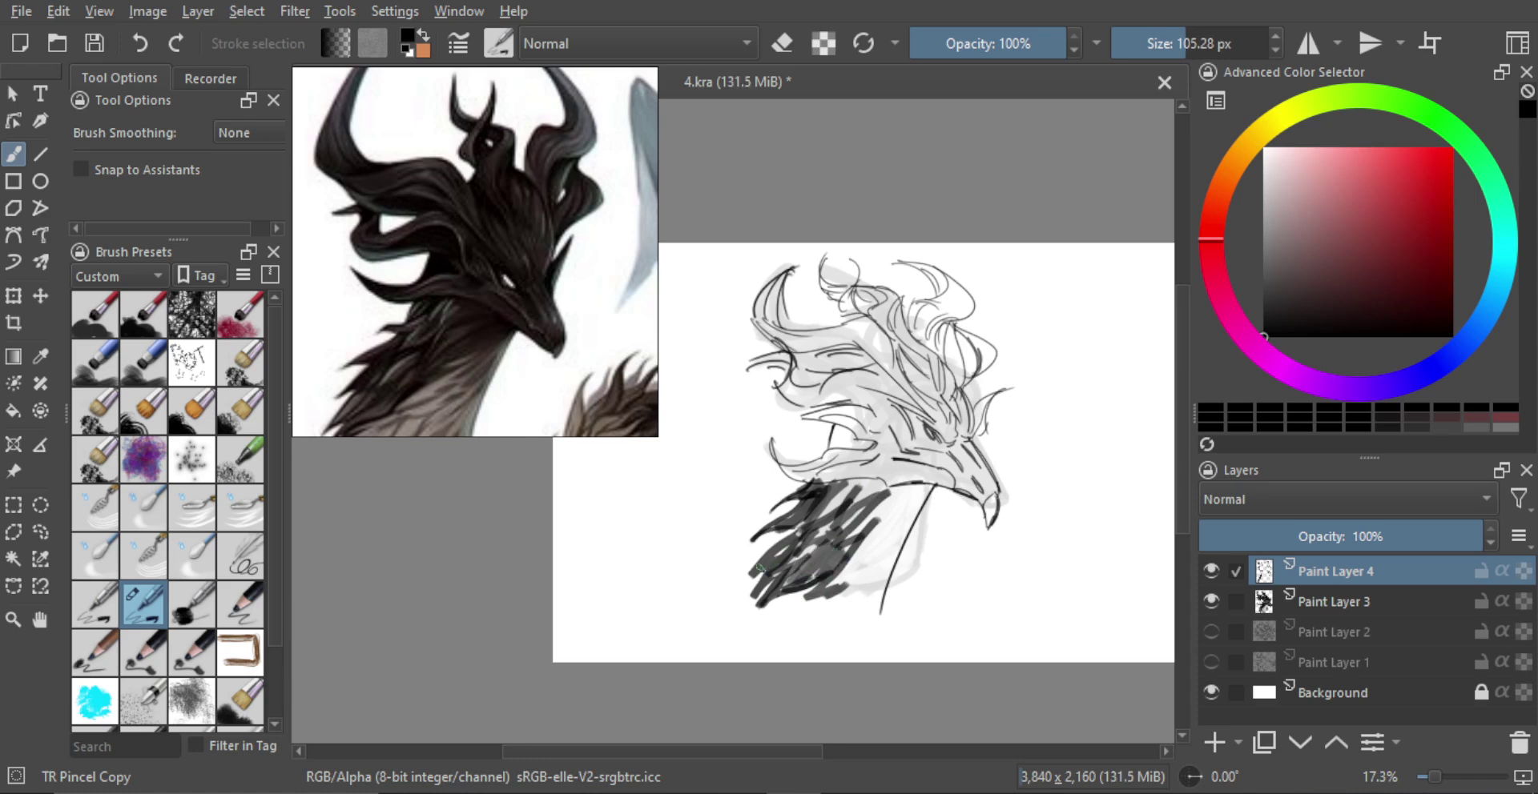
{"action": "mouse_move", "coordinate": [758, 568]}
{"action": "left_mouse_down"}
{"action": "mouse_move", "coordinate": [769, 593]}
{"action": "mouse_move", "coordinate": [825, 485]}
{"action": "mouse_move", "coordinate": [849, 488]}
{"action": "mouse_move", "coordinate": [831, 507]}
{"action": "mouse_move", "coordinate": [921, 490]}
{"action": "mouse_move", "coordinate": [859, 536]}
{"action": "left_mouse_up"}
{"action": "key", "text": "bracketright"}
{"action": "key", "text": "bracketright"}
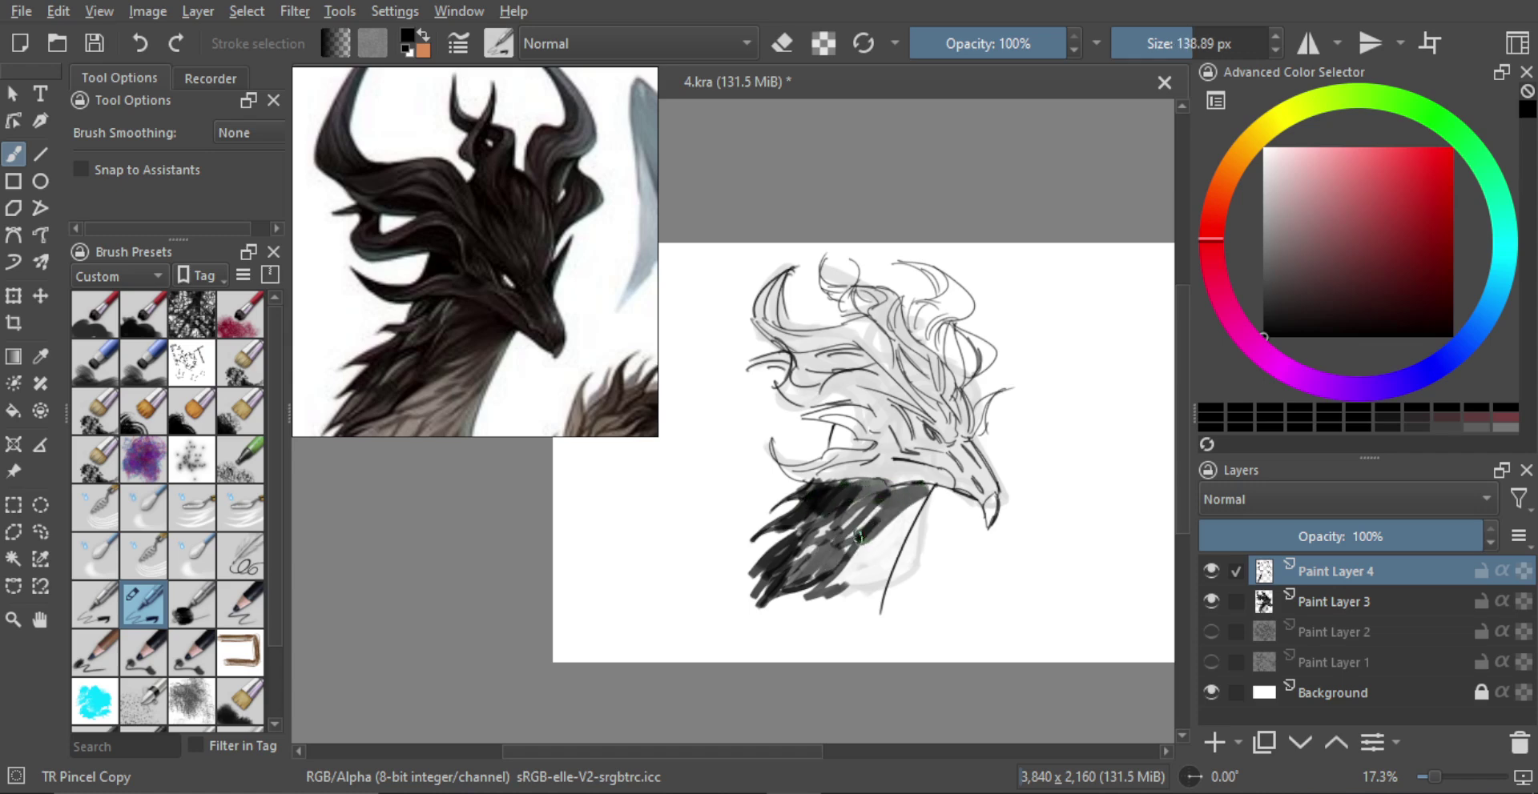
Step: Fill the gap between the cheek spikes with black and rework the stroke under the jaw
{"action": "key", "text": "shift"}
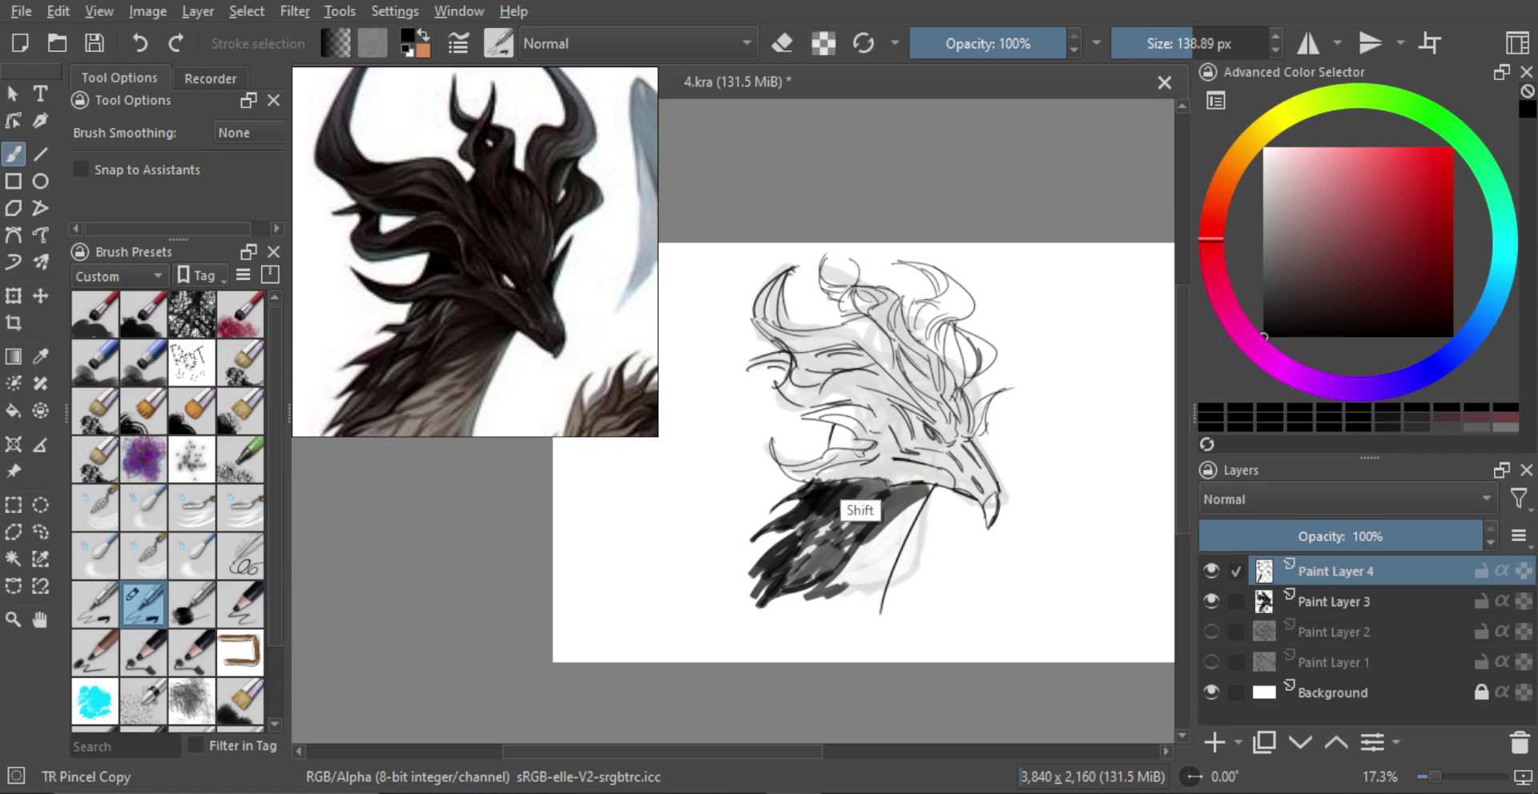
{"action": "mouse_move", "coordinate": [860, 453]}
{"action": "left_mouse_down"}
{"action": "mouse_move", "coordinate": [833, 441]}
{"action": "mouse_move", "coordinate": [864, 447]}
{"action": "left_mouse_up"}
{"action": "left_click_drag", "start_coordinate": [916, 521], "coordinate": [909, 520]}
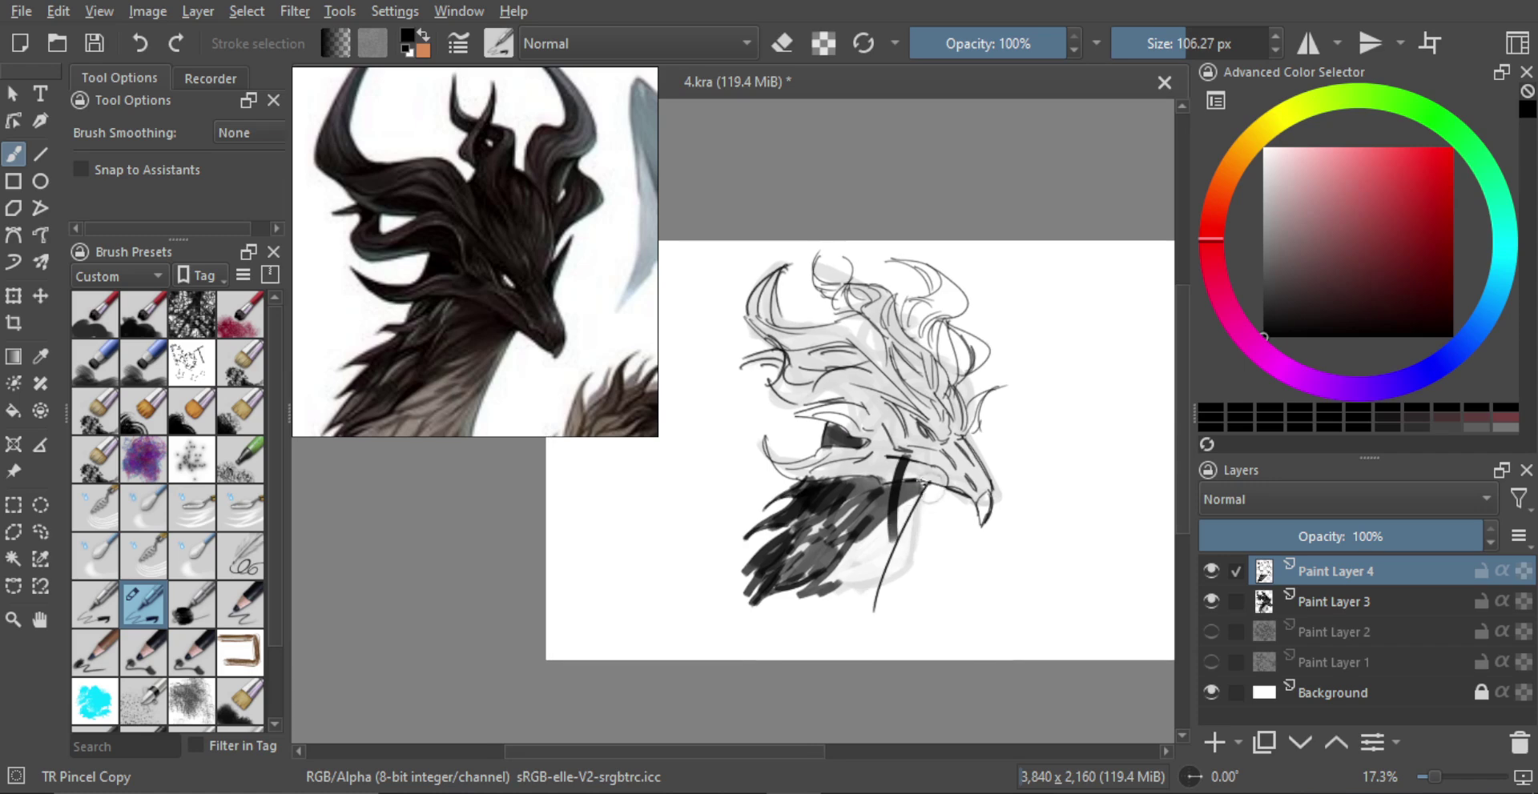
{"action": "key", "text": "ctrl+z"}
{"action": "left_click_drag", "start_coordinate": [912, 461], "coordinate": [937, 486]}
Step: Add strokes along the lower edge of the neck and clean them up with the eraser
{"action": "scroll", "coordinate": [937, 486], "scroll_direction": "up", "scroll_amount": 2}
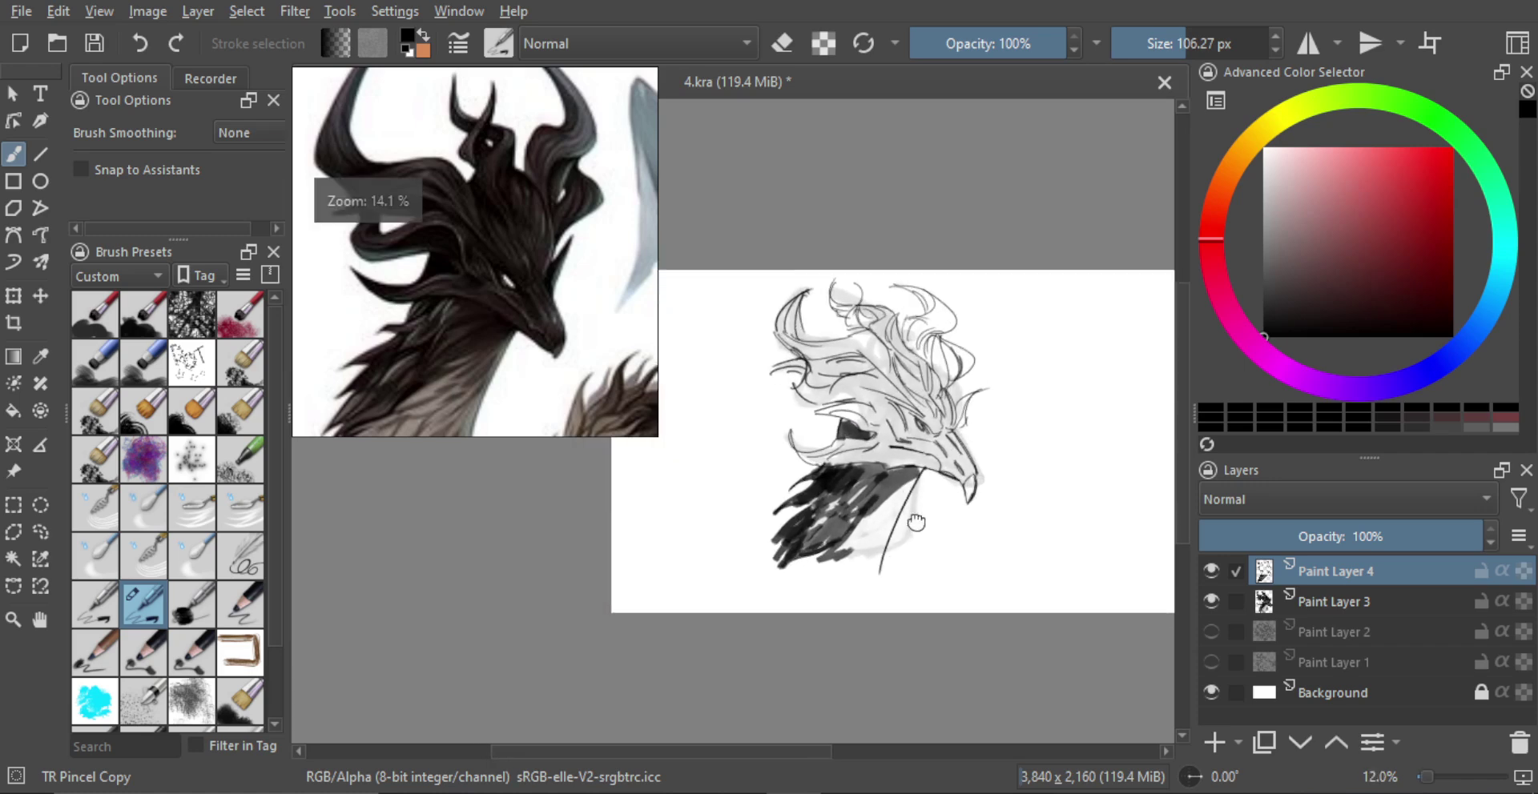
{"action": "key", "text": "e"}
{"action": "mouse_move", "coordinate": [859, 532]}
{"action": "left_mouse_down"}
{"action": "mouse_move", "coordinate": [883, 539]}
{"action": "mouse_move", "coordinate": [841, 543]}
{"action": "mouse_move", "coordinate": [870, 528]}
{"action": "left_mouse_up"}
{"action": "key", "text": "e"}
{"action": "key", "text": "e"}
{"action": "key", "text": "e"}
{"action": "key", "text": "e"}
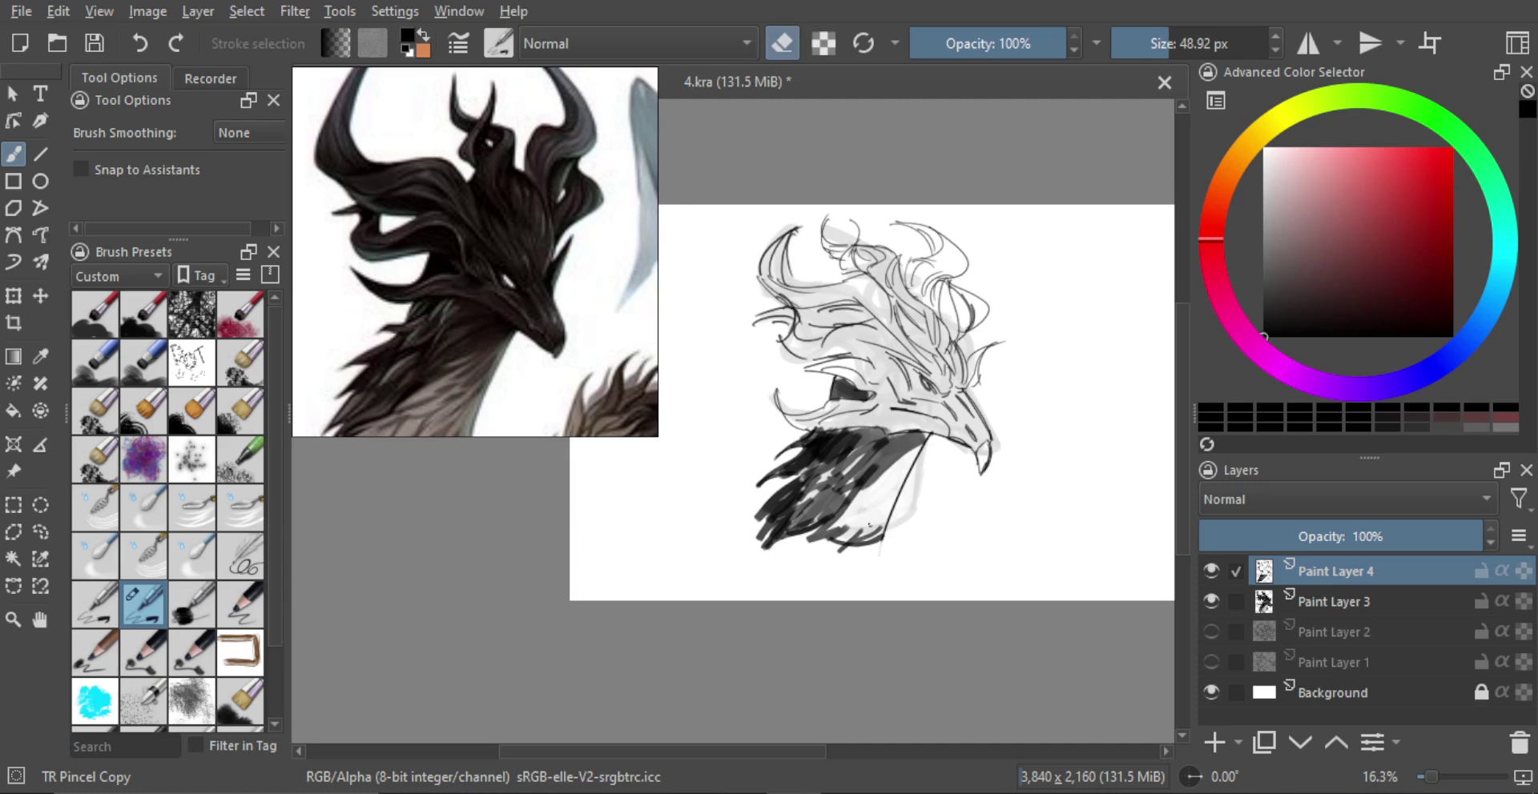
{"action": "key", "text": "e"}
Step: Add feather strokes along the front of the neck with a brush of about 53 px, tidying them with the eraser
{"action": "key", "text": "bracketright"}
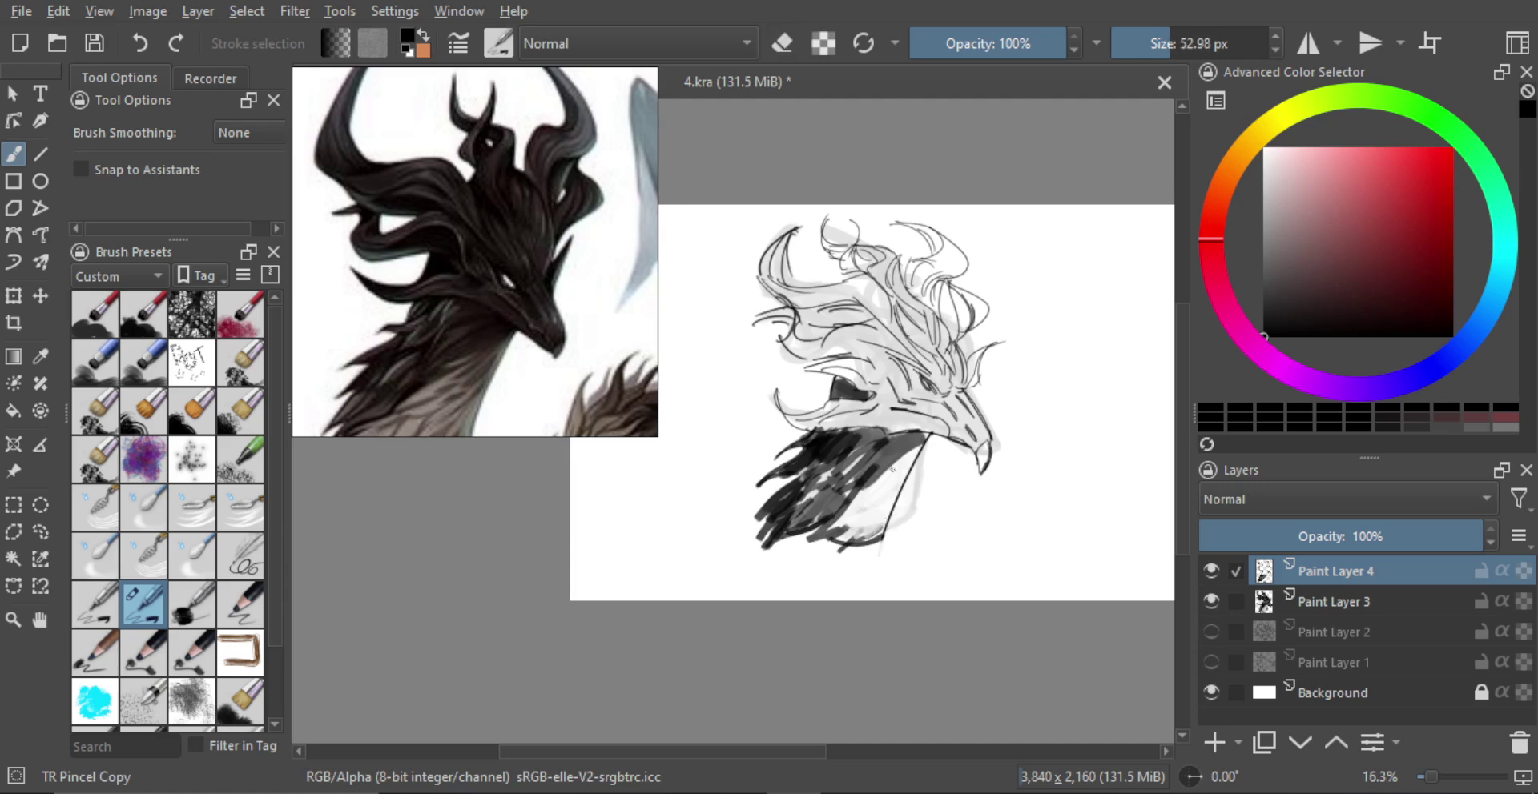
{"action": "mouse_move", "coordinate": [898, 467]}
{"action": "left_mouse_down"}
{"action": "mouse_move", "coordinate": [877, 526]}
{"action": "mouse_move", "coordinate": [881, 506]}
{"action": "left_mouse_up"}
{"action": "key", "text": "e"}
{"action": "key", "text": "e"}
{"action": "key", "text": "e"}
{"action": "key", "text": "e"}
{"action": "key", "text": "e"}
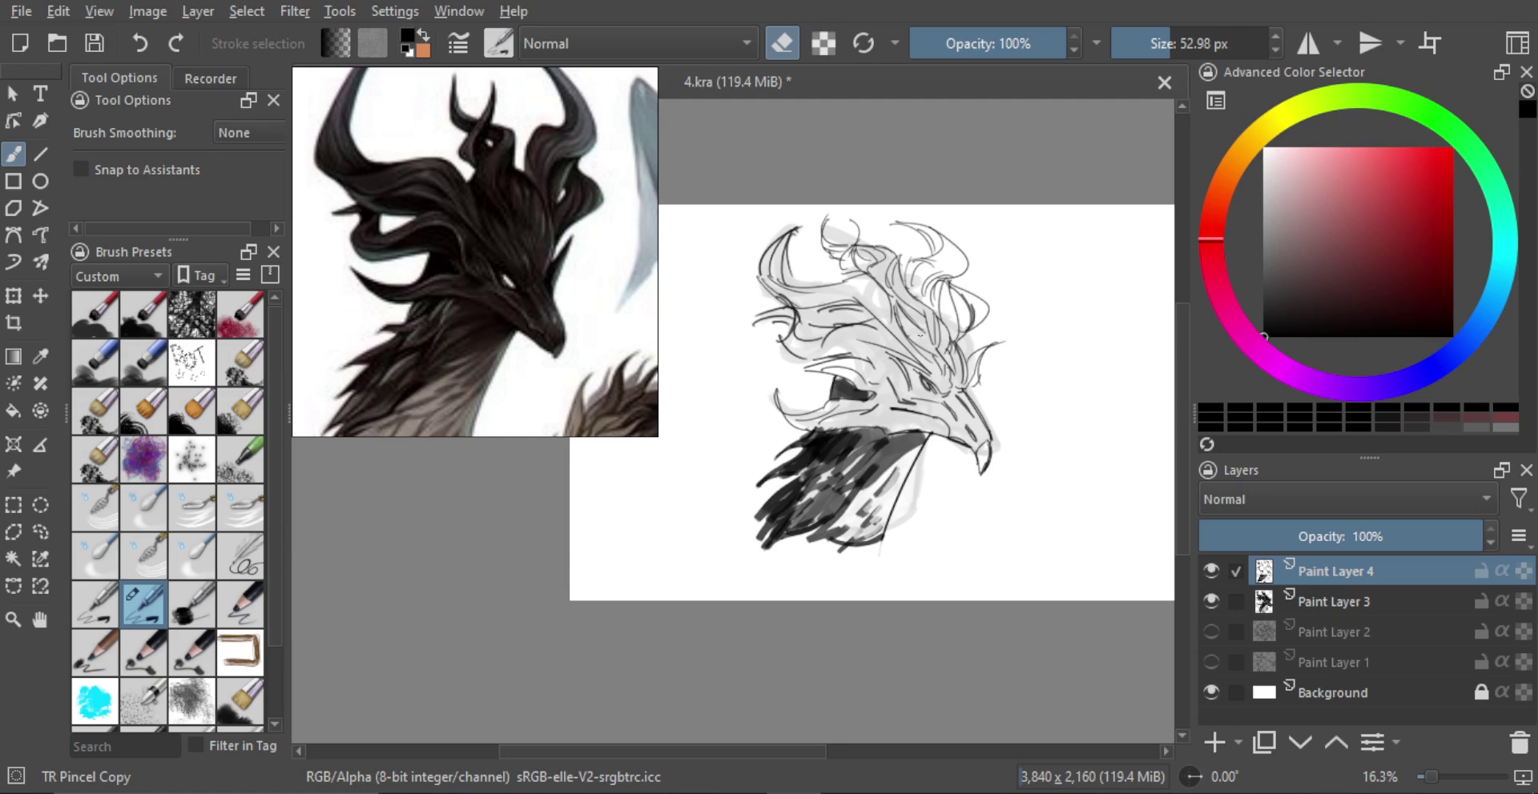
Step: Lower the opacity of Paint Layer 3 and merge Paint Layer 4 down into it
{"action": "scroll", "coordinate": [907, 378], "scroll_direction": "down", "scroll_amount": 1}
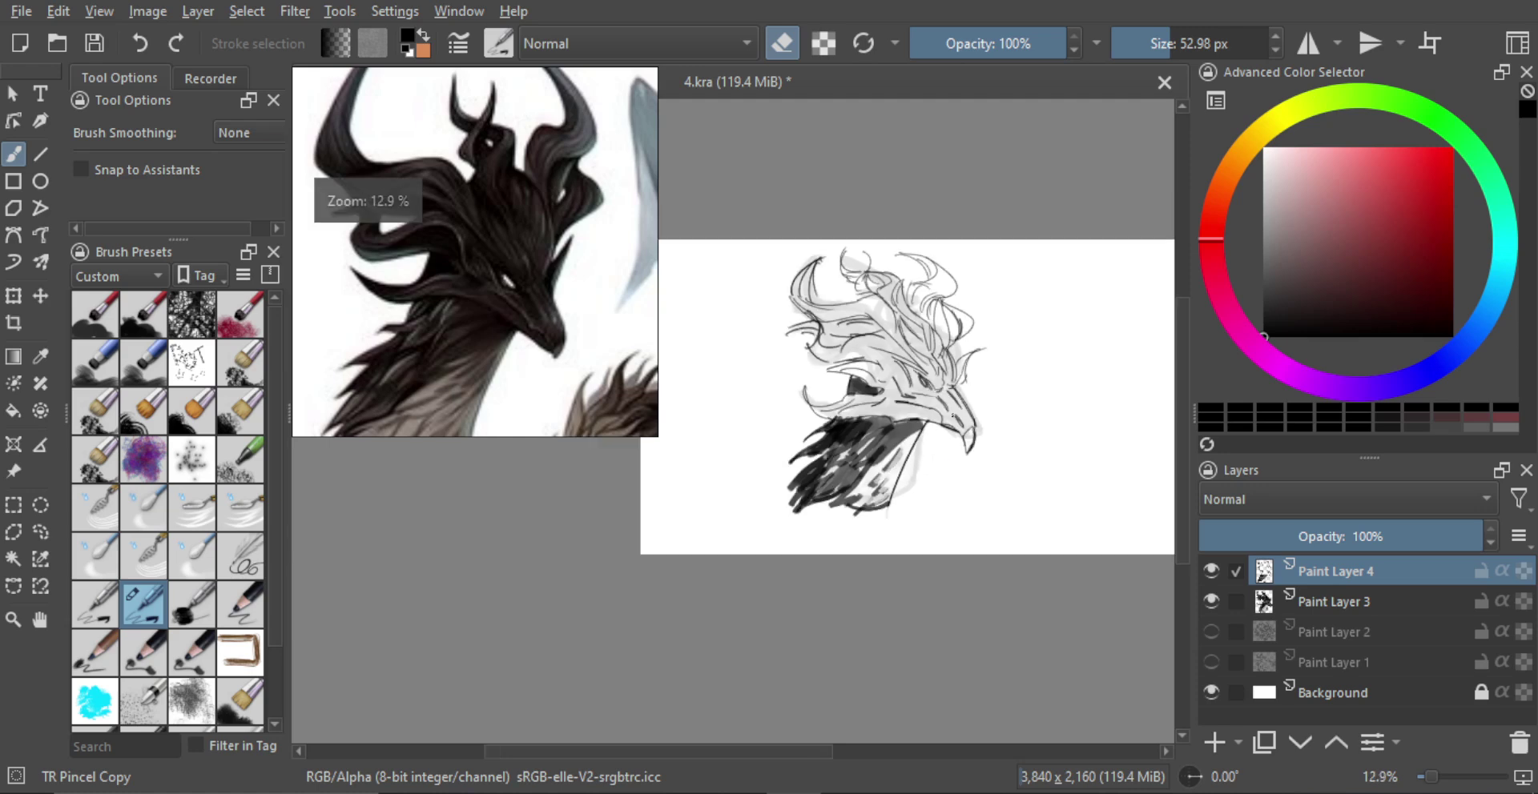
{"action": "left_click", "coordinate": [1214, 597]}
{"action": "left_click", "coordinate": [1214, 600]}
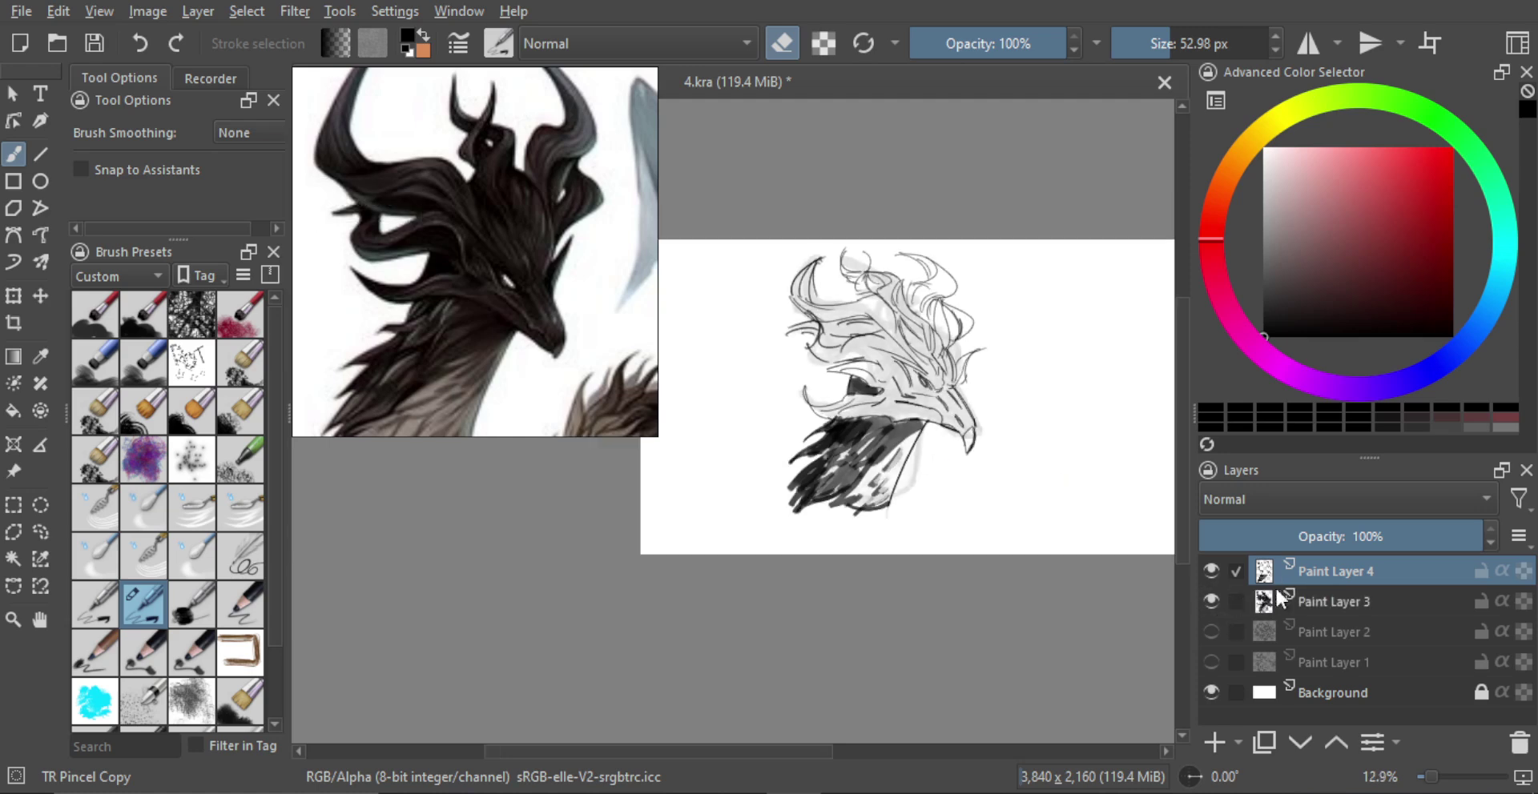
{"action": "left_click", "coordinate": [1319, 602]}
{"action": "left_click_drag", "start_coordinate": [1249, 536], "coordinate": [1229, 536]}
{"action": "left_click", "coordinate": [1319, 569]}
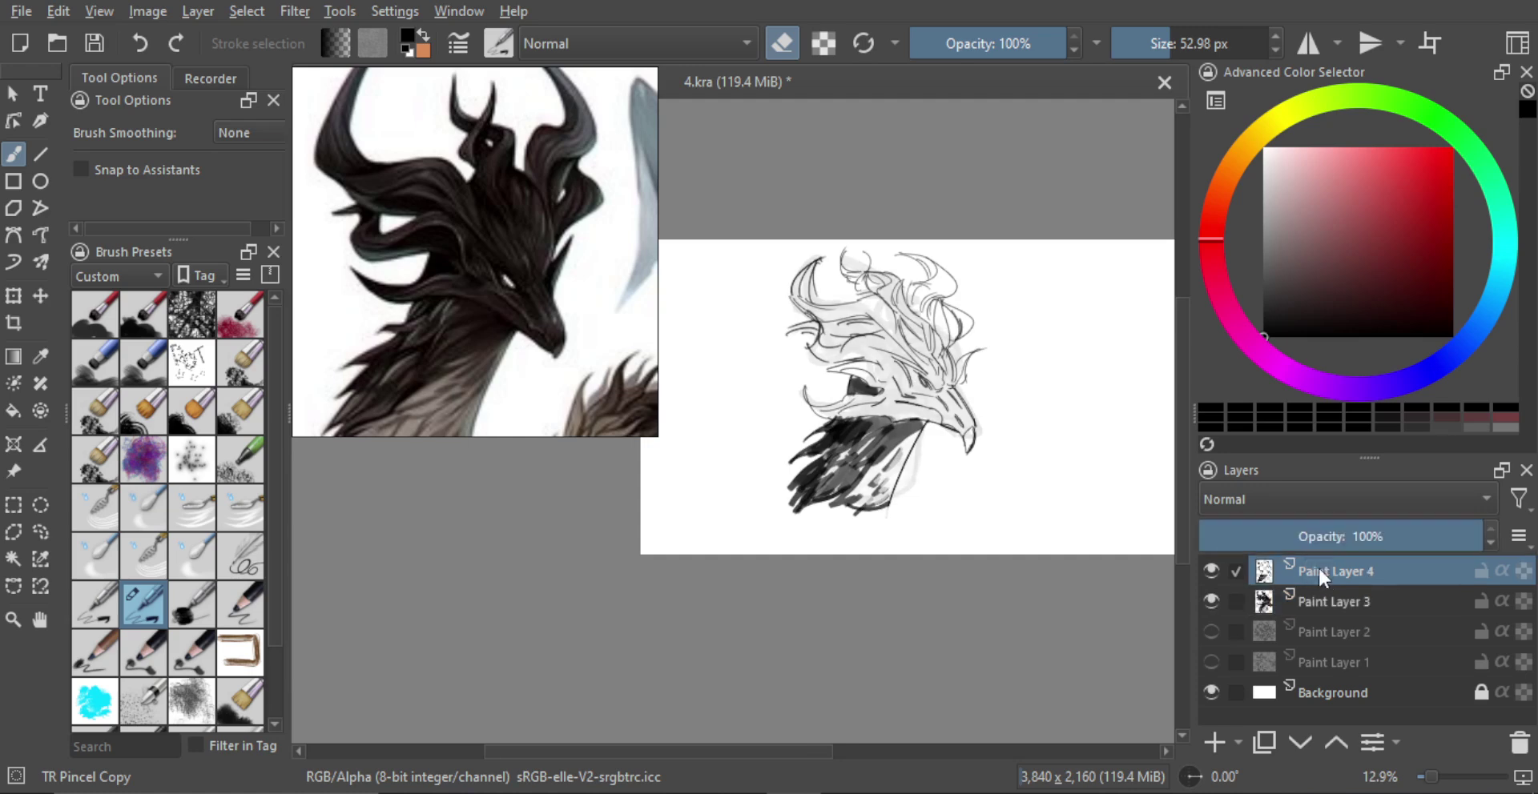
{"action": "key", "text": "ctrl+e"}
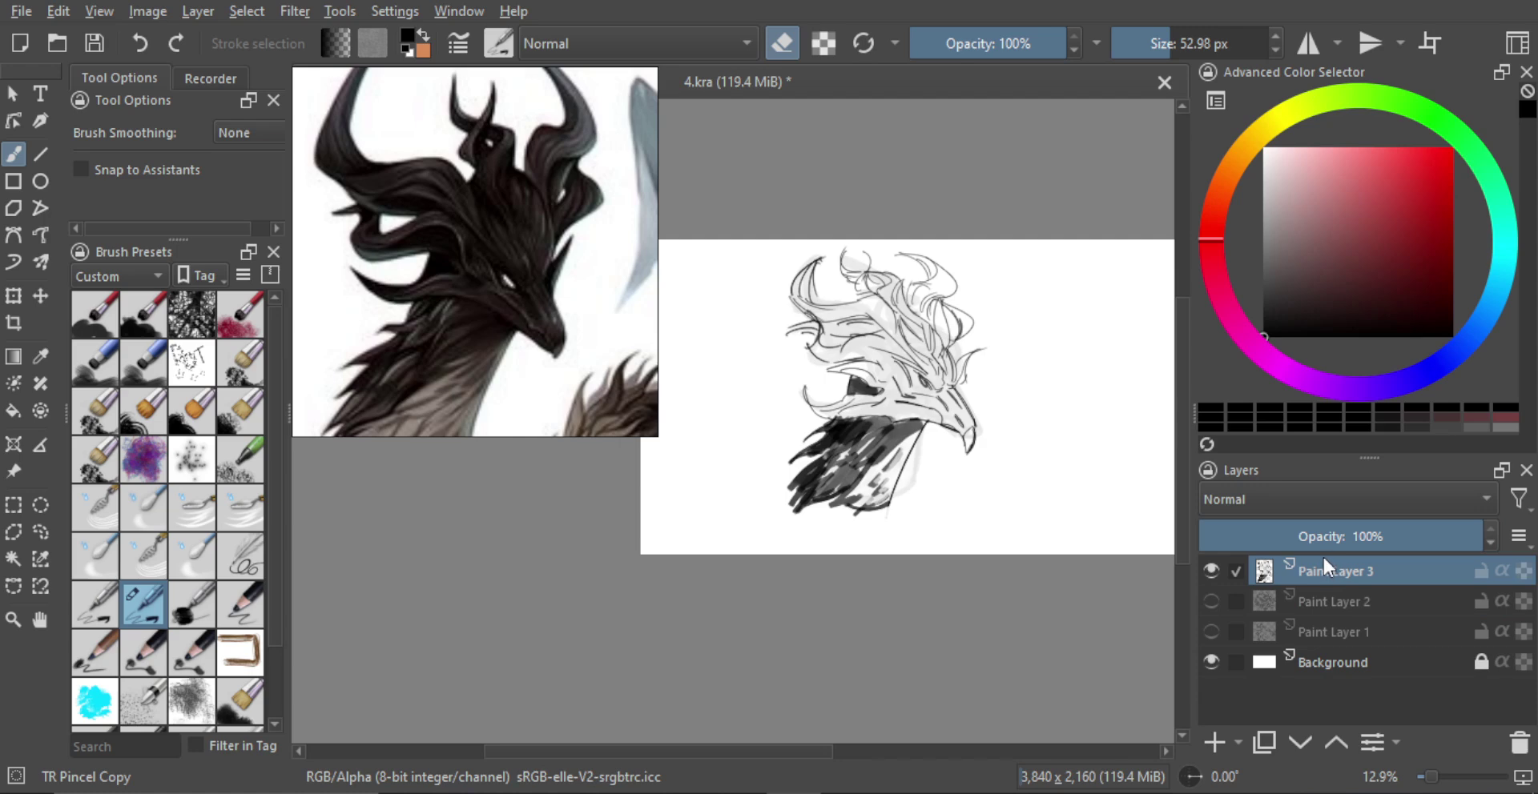
Step: Add a new paint layer and block in the head and horns with dark strokes using a large brush
{"action": "mouse_move", "coordinate": [1319, 558]}
{"action": "key", "text": "ctrl+space"}
{"action": "left_click_drag", "start_coordinate": [921, 362], "coordinate": [947, 374]}
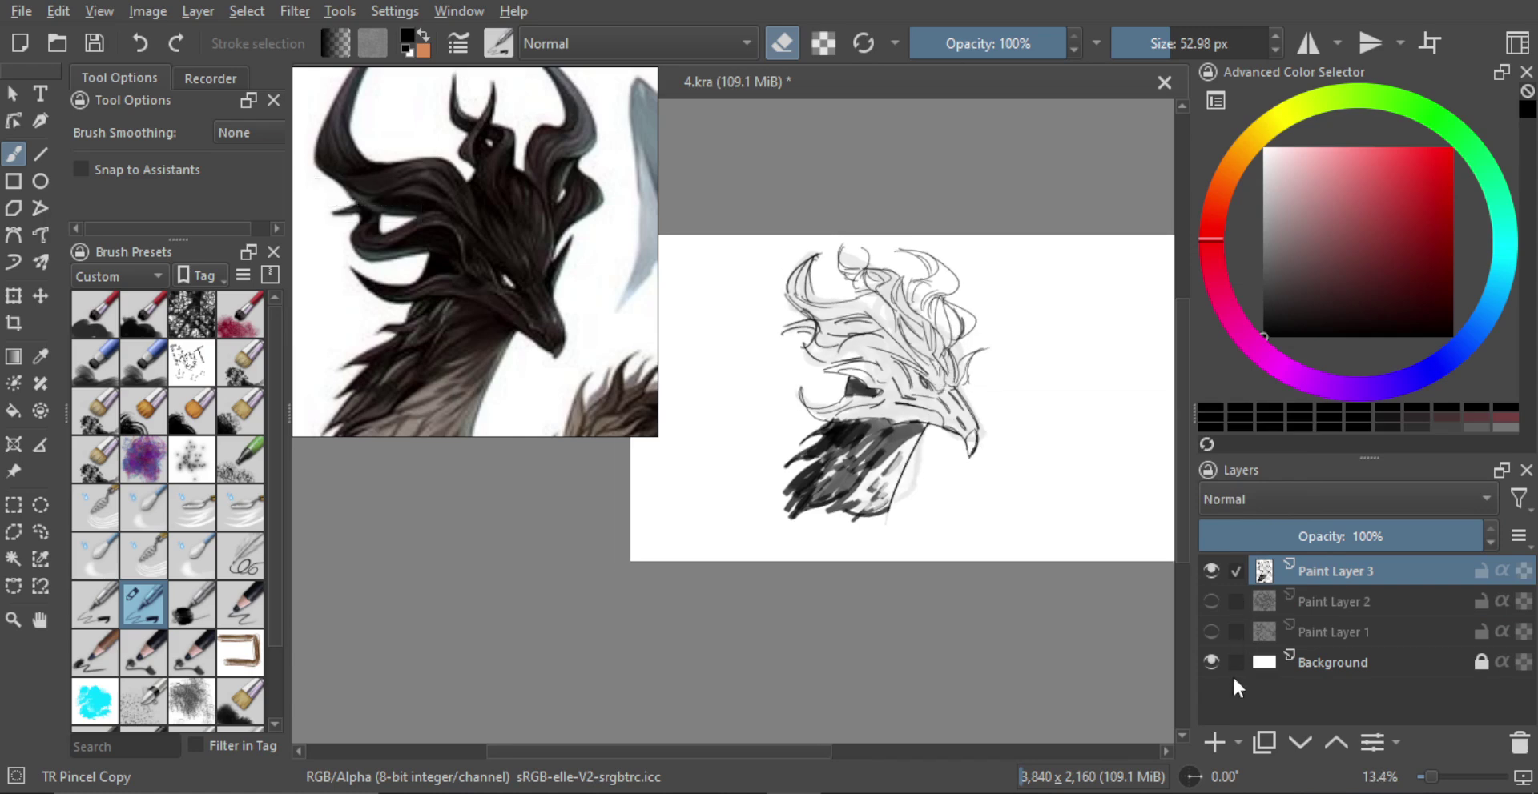
{"action": "left_click", "coordinate": [1216, 741]}
{"action": "mouse_move", "coordinate": [791, 428]}
{"action": "left_mouse_down"}
{"action": "mouse_move", "coordinate": [865, 400]}
{"action": "mouse_move", "coordinate": [935, 418]}
{"action": "mouse_move", "coordinate": [849, 416]}
{"action": "mouse_move", "coordinate": [886, 392]}
{"action": "mouse_move", "coordinate": [844, 370]}
{"action": "mouse_move", "coordinate": [889, 374]}
{"action": "mouse_move", "coordinate": [814, 349]}
{"action": "mouse_move", "coordinate": [801, 264]}
{"action": "mouse_move", "coordinate": [841, 320]}
{"action": "mouse_move", "coordinate": [887, 308]}
{"action": "mouse_move", "coordinate": [844, 327]}
{"action": "mouse_move", "coordinate": [877, 330]}
{"action": "mouse_move", "coordinate": [901, 329]}
{"action": "mouse_move", "coordinate": [865, 276]}
{"action": "mouse_move", "coordinate": [898, 285]}
{"action": "mouse_move", "coordinate": [903, 320]}
{"action": "mouse_move", "coordinate": [931, 298]}
{"action": "mouse_move", "coordinate": [921, 268]}
{"action": "mouse_move", "coordinate": [938, 287]}
{"action": "mouse_move", "coordinate": [881, 376]}
{"action": "mouse_move", "coordinate": [968, 442]}
{"action": "mouse_move", "coordinate": [969, 416]}
{"action": "mouse_move", "coordinate": [910, 354]}
{"action": "mouse_move", "coordinate": [919, 370]}
{"action": "mouse_move", "coordinate": [941, 316]}
{"action": "mouse_move", "coordinate": [938, 367]}
{"action": "mouse_move", "coordinate": [927, 313]}
{"action": "mouse_move", "coordinate": [965, 284]}
{"action": "mouse_move", "coordinate": [937, 388]}
{"action": "mouse_move", "coordinate": [961, 421]}
{"action": "mouse_move", "coordinate": [938, 403]}
{"action": "left_mouse_up"}
{"action": "key", "text": "e"}
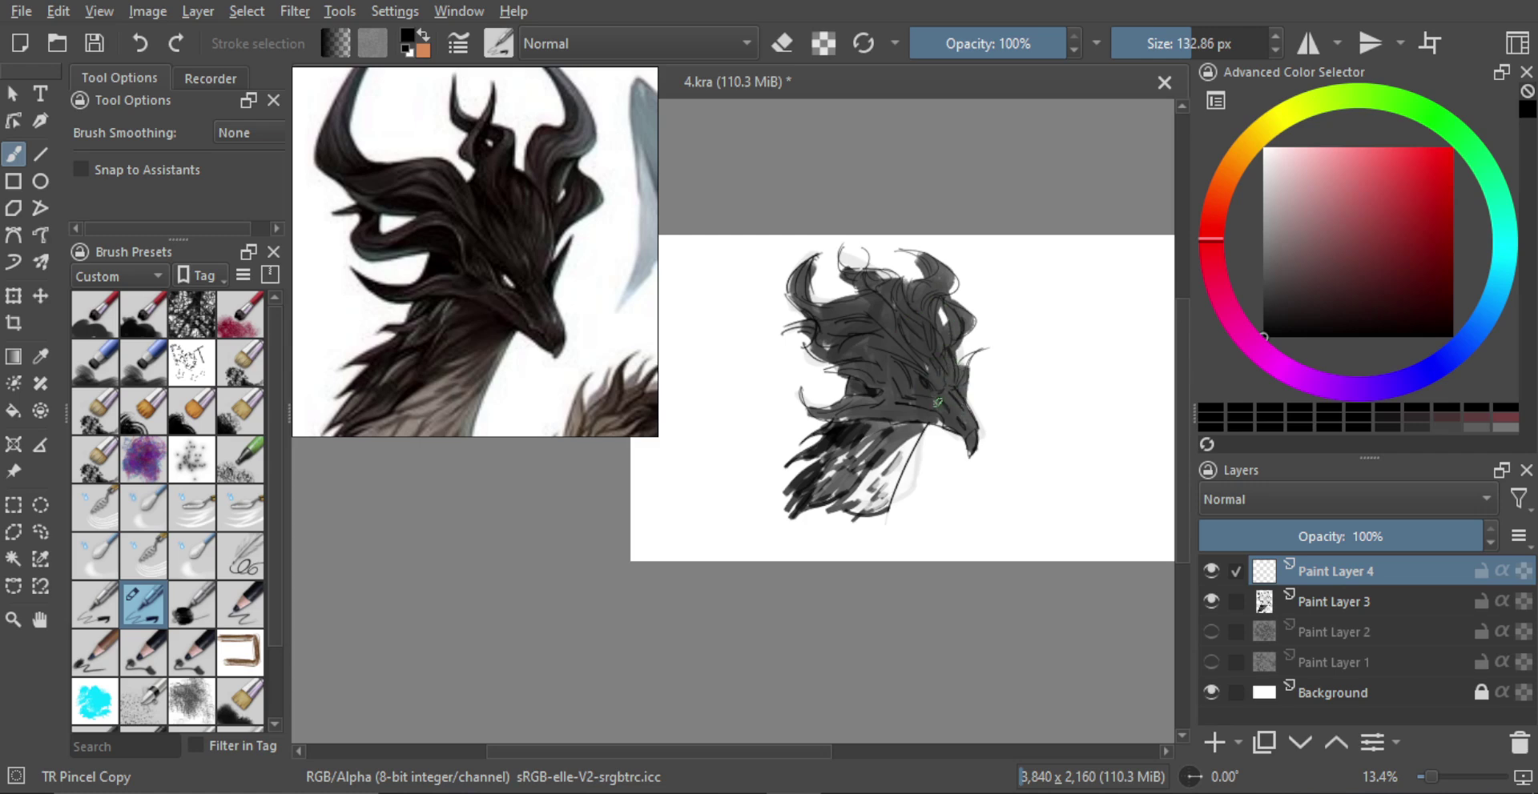
{"action": "left_click_drag", "start_coordinate": [959, 332], "coordinate": [965, 329]}
Step: Reduce the opacity of the dark fill layer to 73% and merge it into the sketch layer below
{"action": "left_click_drag", "start_coordinate": [1434, 536], "coordinate": [1404, 535]}
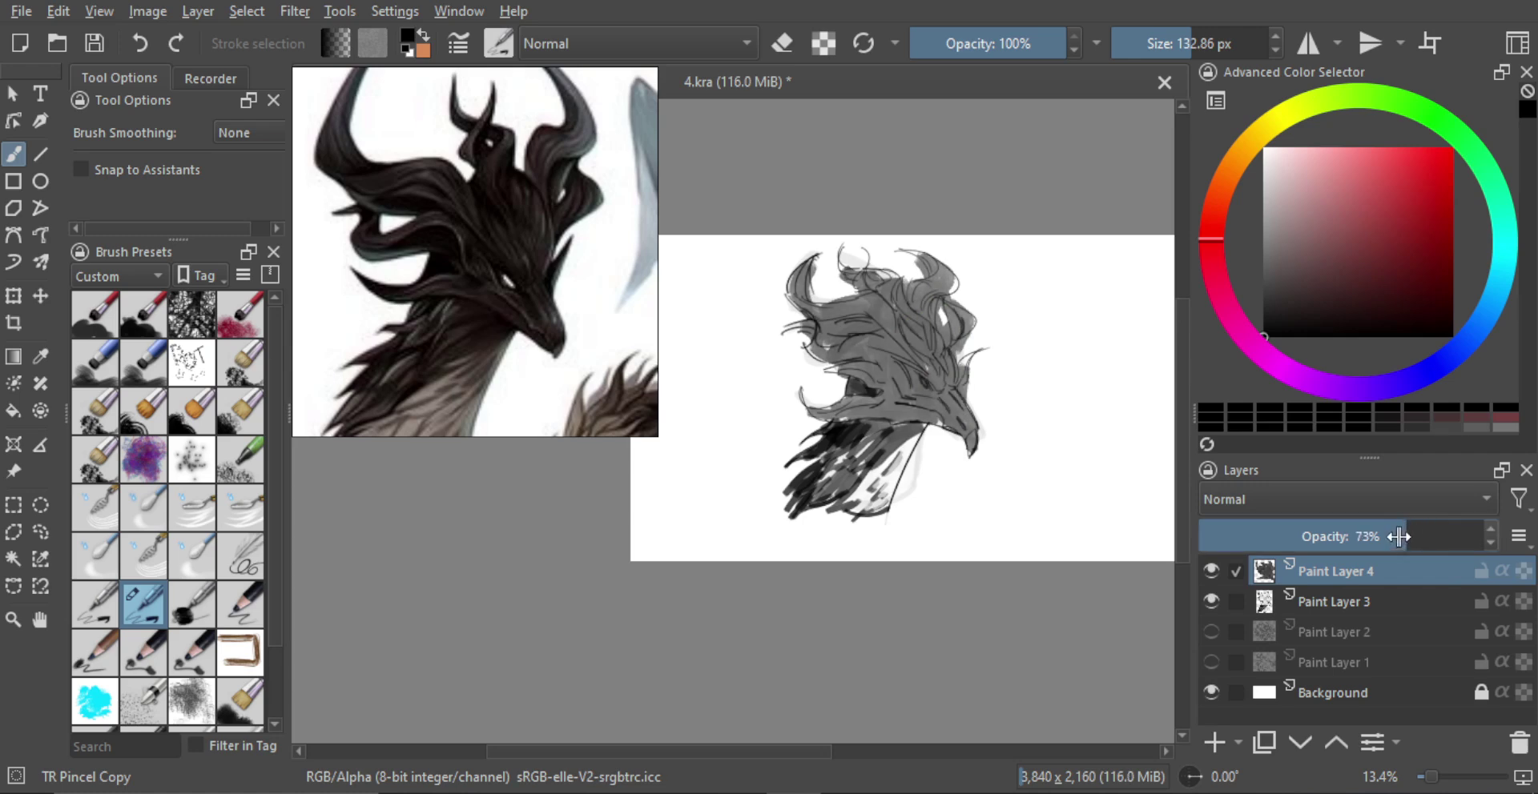
{"action": "key", "text": "ctrl+e"}
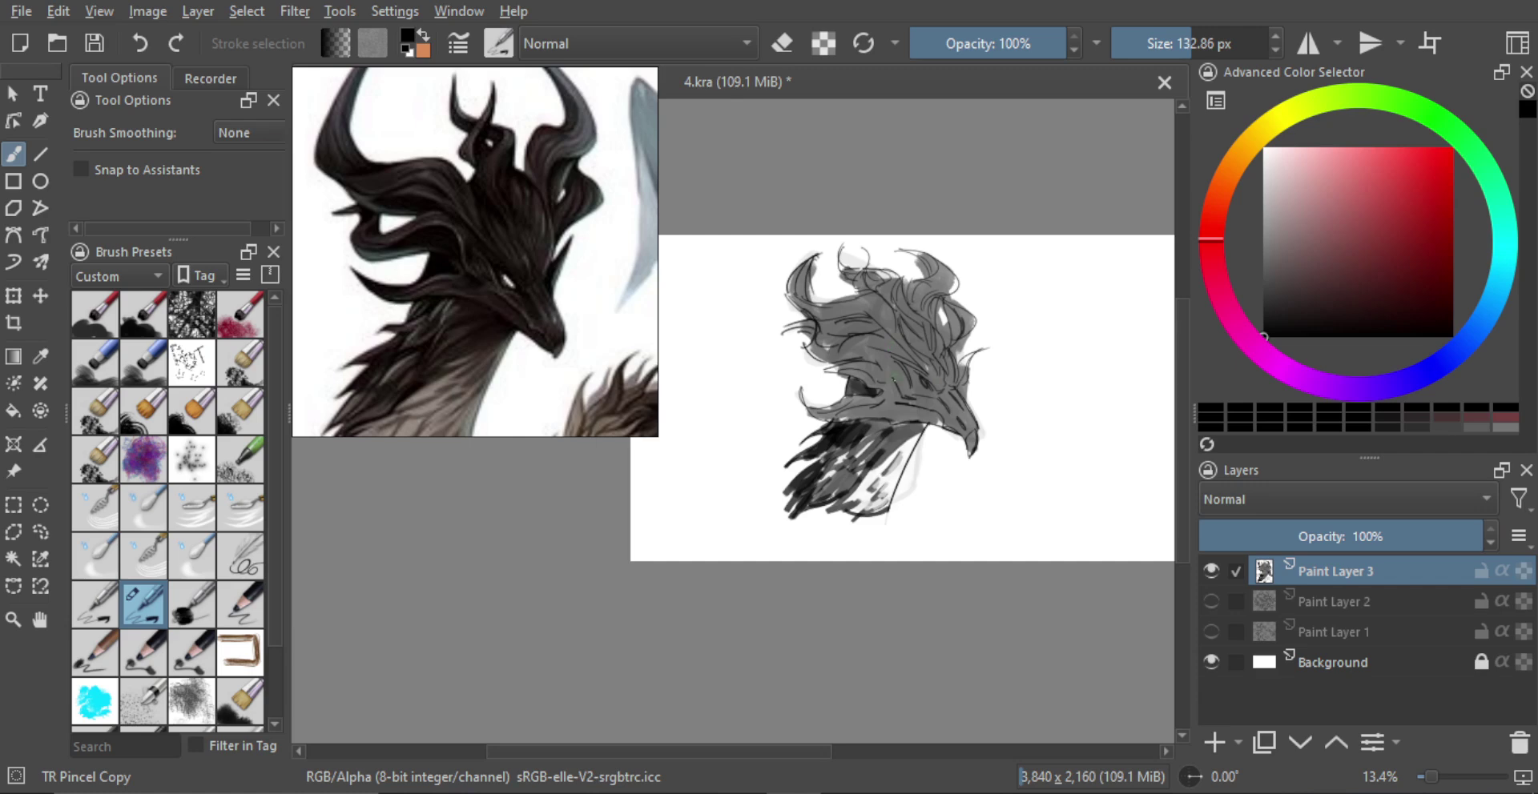
Step: Paint dark shadows between the spikes behind the cheek with a brush of about 63 px
{"action": "mouse_move", "coordinate": [893, 380]}
{"action": "left_mouse_down"}
{"action": "mouse_move", "coordinate": [897, 354]}
{"action": "mouse_move", "coordinate": [908, 380]}
{"action": "mouse_move", "coordinate": [897, 353]}
{"action": "mouse_move", "coordinate": [885, 389]}
{"action": "mouse_move", "coordinate": [825, 383]}
{"action": "left_mouse_up"}
{"action": "key", "text": "e"}
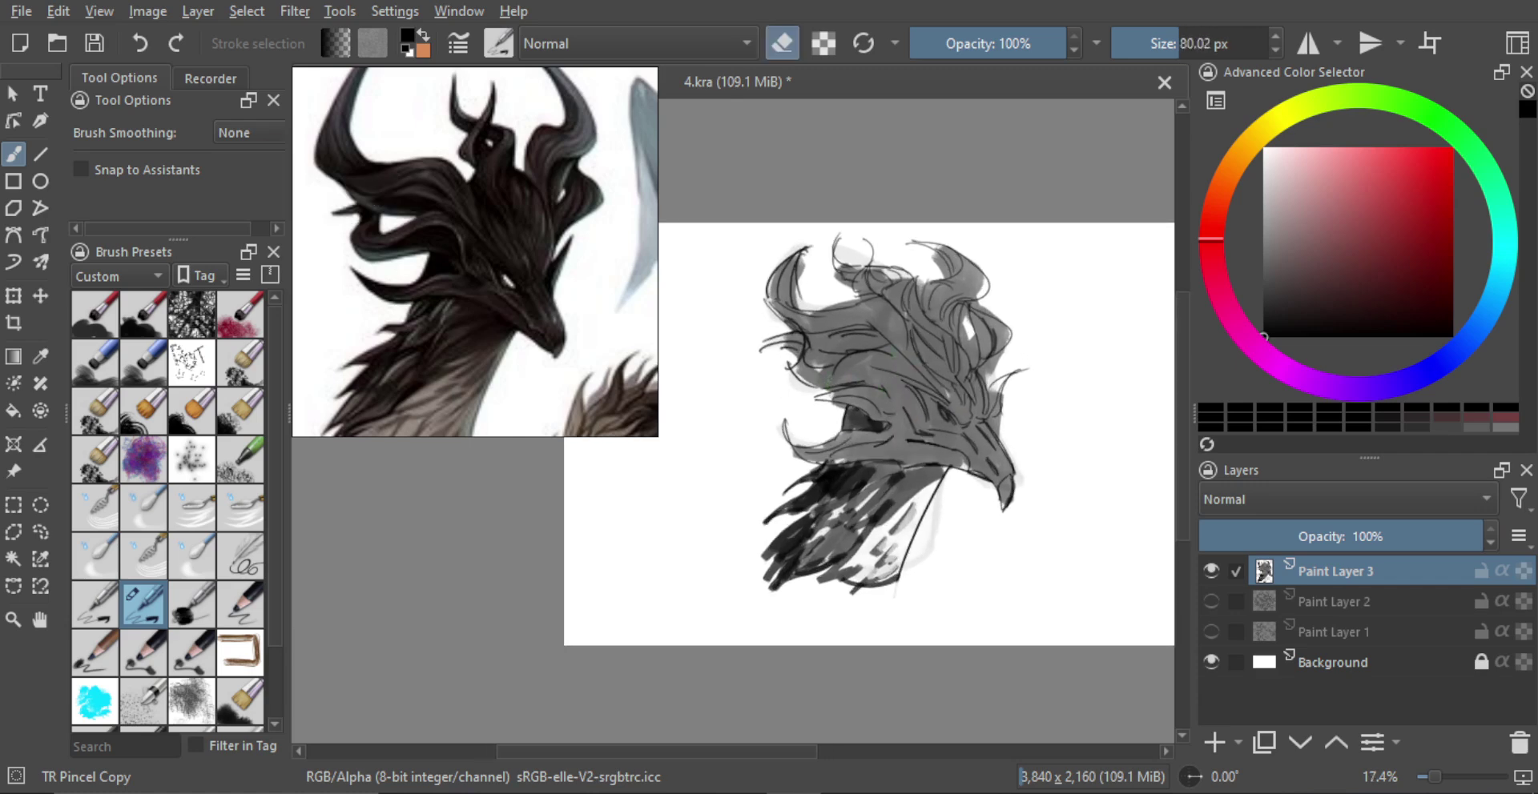
{"action": "key", "text": "bracketleft"}
{"action": "key", "text": "e"}
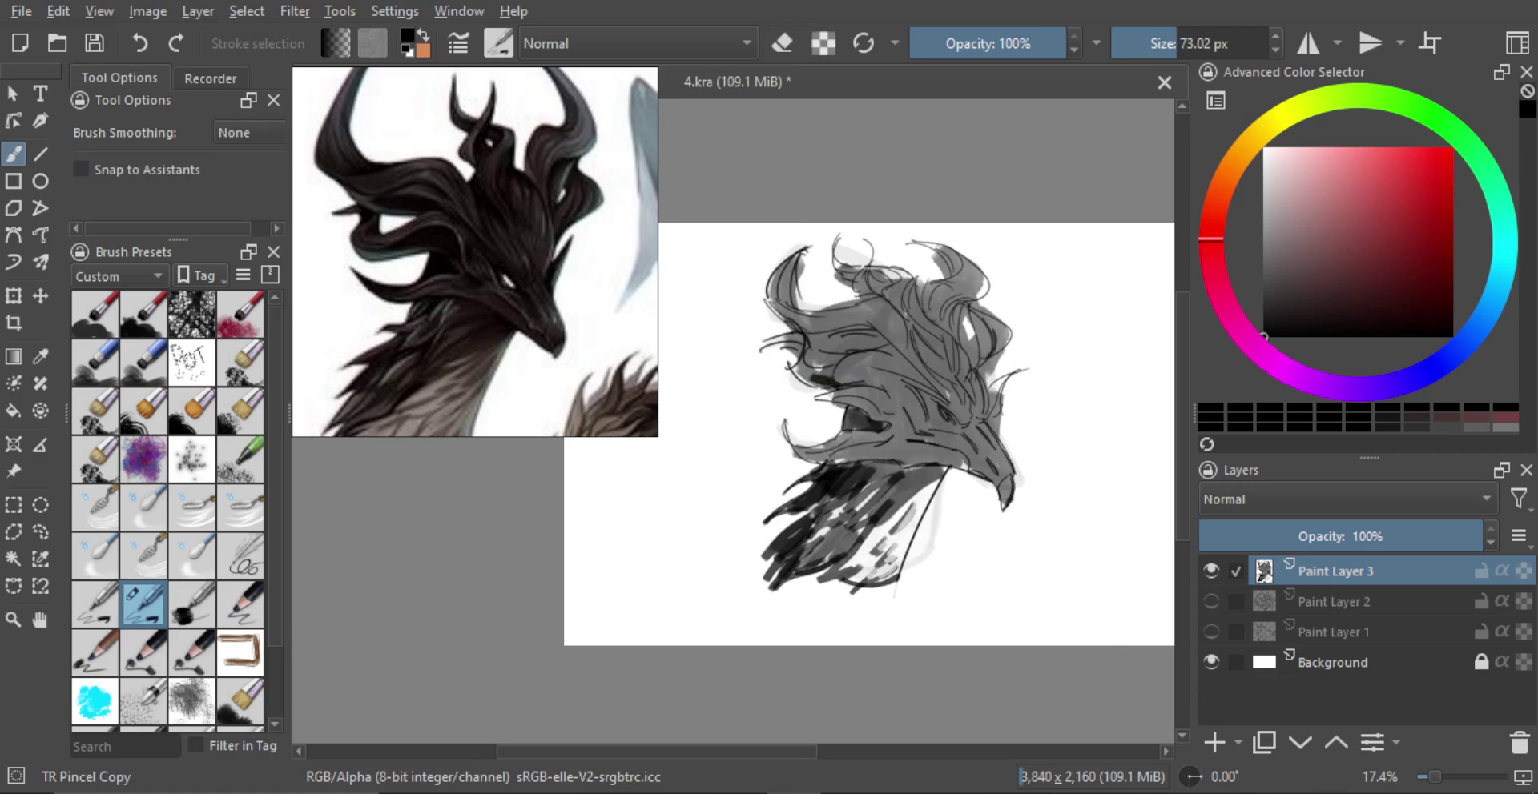
{"action": "key", "text": "bracketleft"}
{"action": "mouse_move", "coordinate": [809, 370]}
{"action": "left_mouse_down"}
{"action": "mouse_move", "coordinate": [890, 396]}
{"action": "mouse_move", "coordinate": [817, 376]}
{"action": "mouse_move", "coordinate": [865, 376]}
{"action": "left_mouse_up"}
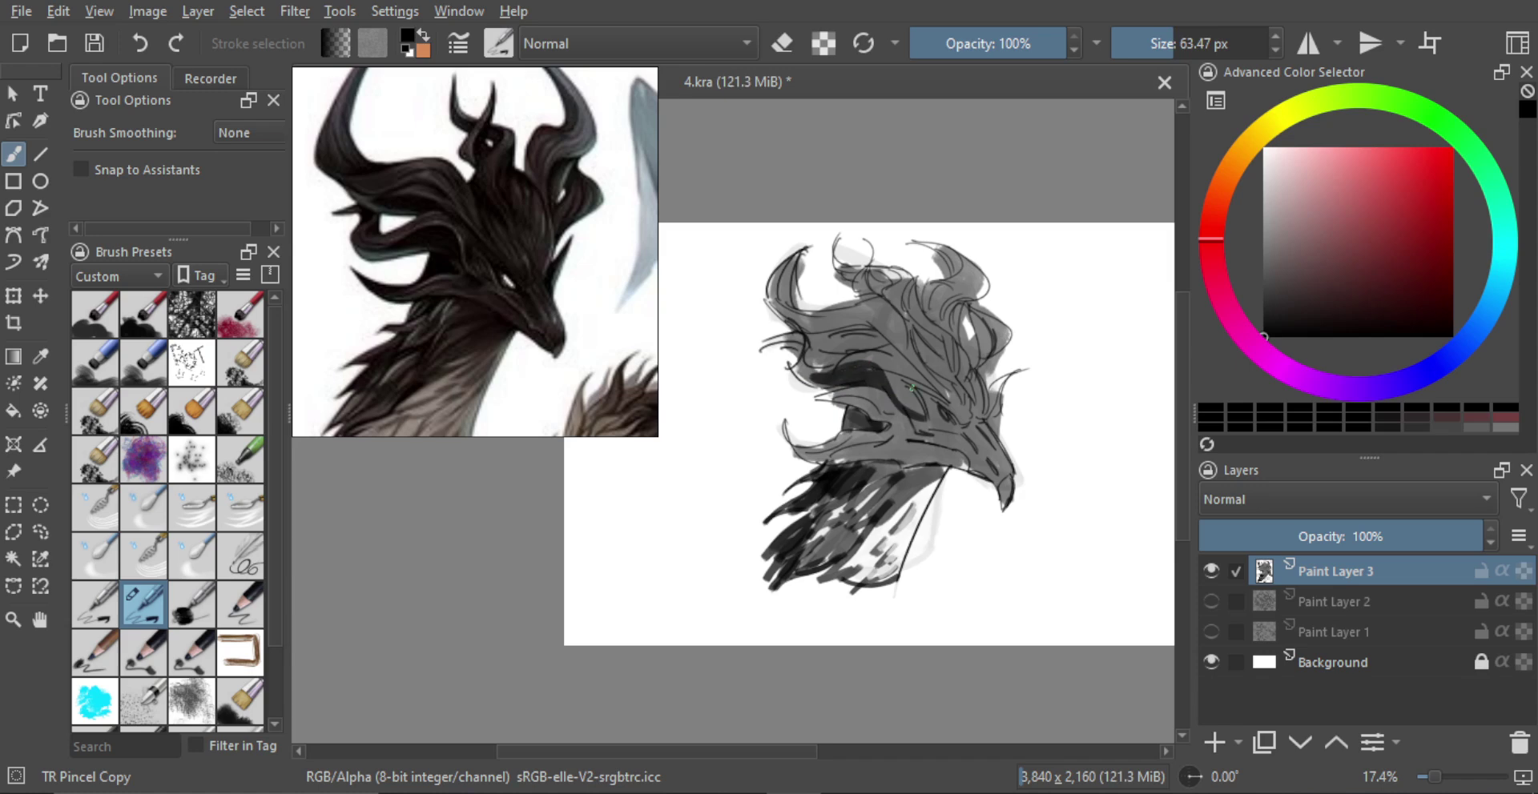
{"action": "key", "text": "ctrl+z"}
{"action": "mouse_move", "coordinate": [889, 395]}
{"action": "left_mouse_down"}
{"action": "mouse_move", "coordinate": [843, 397]}
{"action": "mouse_move", "coordinate": [851, 408]}
{"action": "mouse_move", "coordinate": [805, 445]}
{"action": "mouse_move", "coordinate": [836, 460]}
{"action": "mouse_move", "coordinate": [862, 442]}
{"action": "left_mouse_up"}
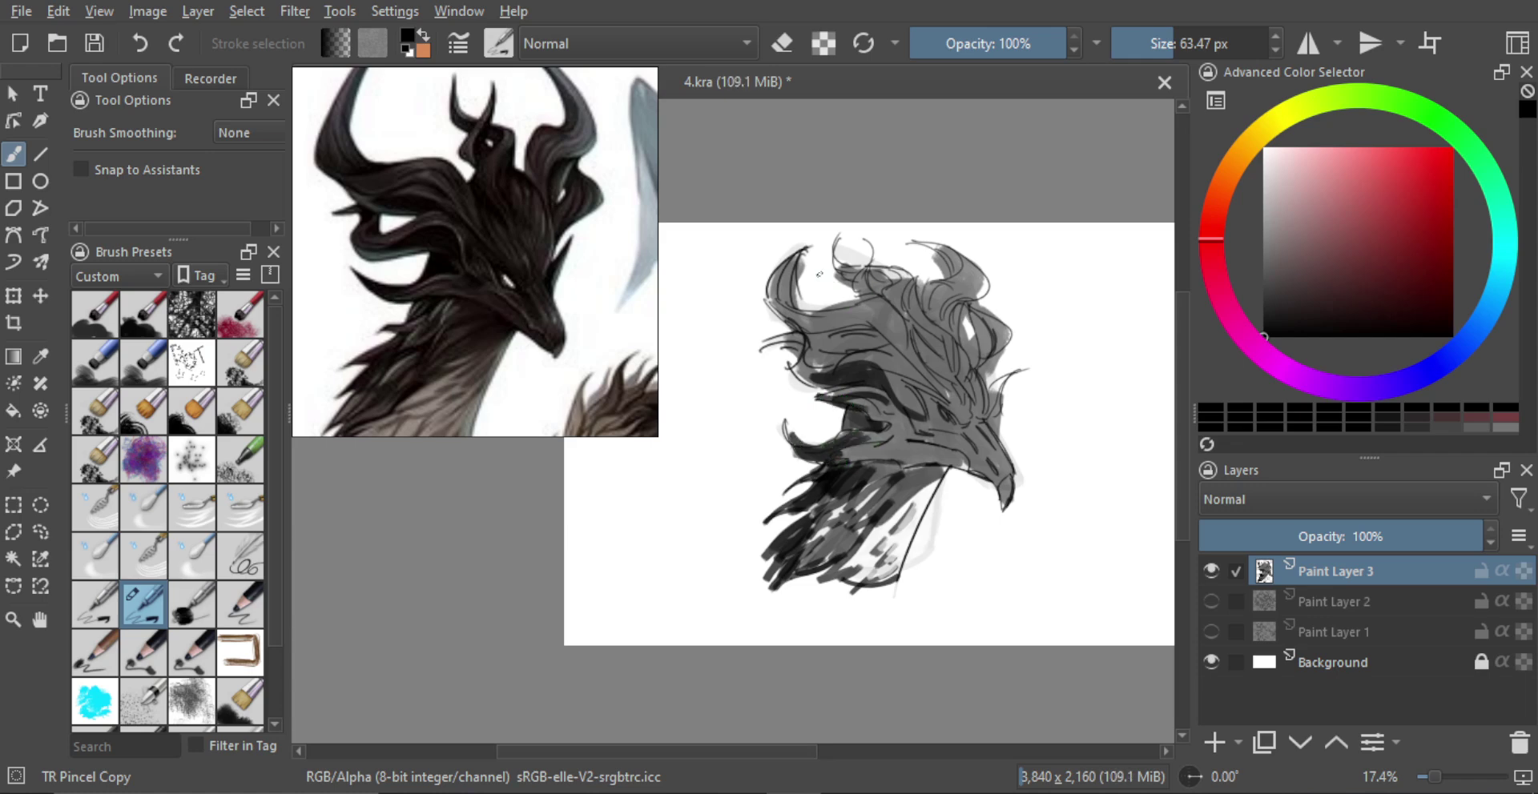
Step: Darken the horns, the crown feathers and the area around the eye with black strokes
{"action": "mouse_move", "coordinate": [793, 264]}
{"action": "left_mouse_down"}
{"action": "mouse_move", "coordinate": [777, 303]}
{"action": "mouse_move", "coordinate": [810, 327]}
{"action": "mouse_move", "coordinate": [870, 325]}
{"action": "mouse_move", "coordinate": [879, 343]}
{"action": "mouse_move", "coordinate": [850, 343]}
{"action": "left_mouse_up"}
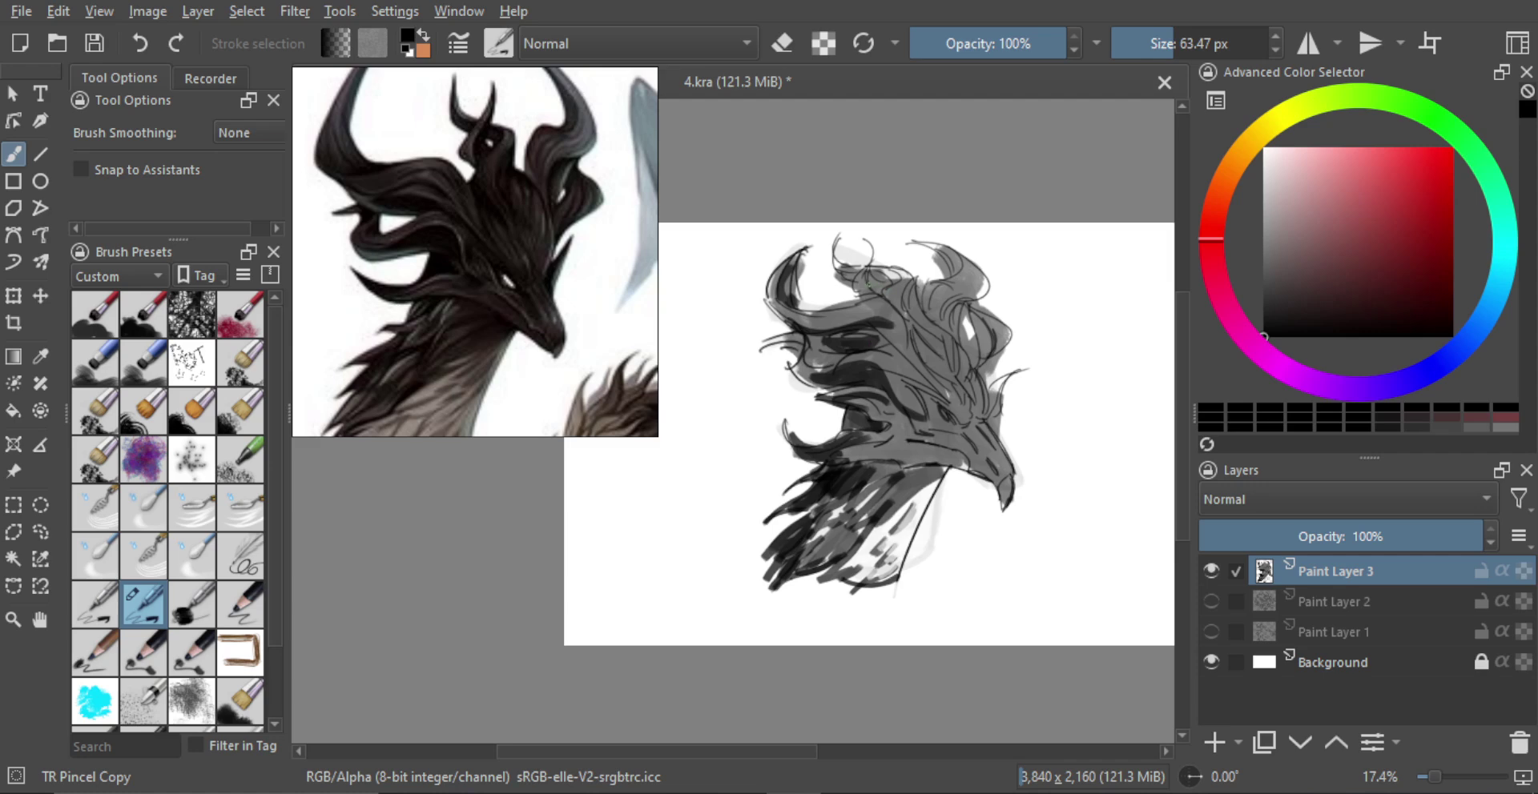
{"action": "mouse_move", "coordinate": [866, 269]}
{"action": "left_mouse_down"}
{"action": "mouse_move", "coordinate": [890, 273]}
{"action": "mouse_move", "coordinate": [876, 285]}
{"action": "mouse_move", "coordinate": [923, 300]}
{"action": "mouse_move", "coordinate": [930, 321]}
{"action": "mouse_move", "coordinate": [904, 297]}
{"action": "mouse_move", "coordinate": [919, 331]}
{"action": "mouse_move", "coordinate": [919, 303]}
{"action": "mouse_move", "coordinate": [962, 361]}
{"action": "left_mouse_up"}
{"action": "mouse_move", "coordinate": [927, 306]}
{"action": "left_mouse_down"}
{"action": "mouse_move", "coordinate": [960, 262]}
{"action": "mouse_move", "coordinate": [995, 334]}
{"action": "mouse_move", "coordinate": [971, 314]}
{"action": "mouse_move", "coordinate": [978, 350]}
{"action": "mouse_move", "coordinate": [977, 315]}
{"action": "mouse_move", "coordinate": [995, 350]}
{"action": "left_mouse_up"}
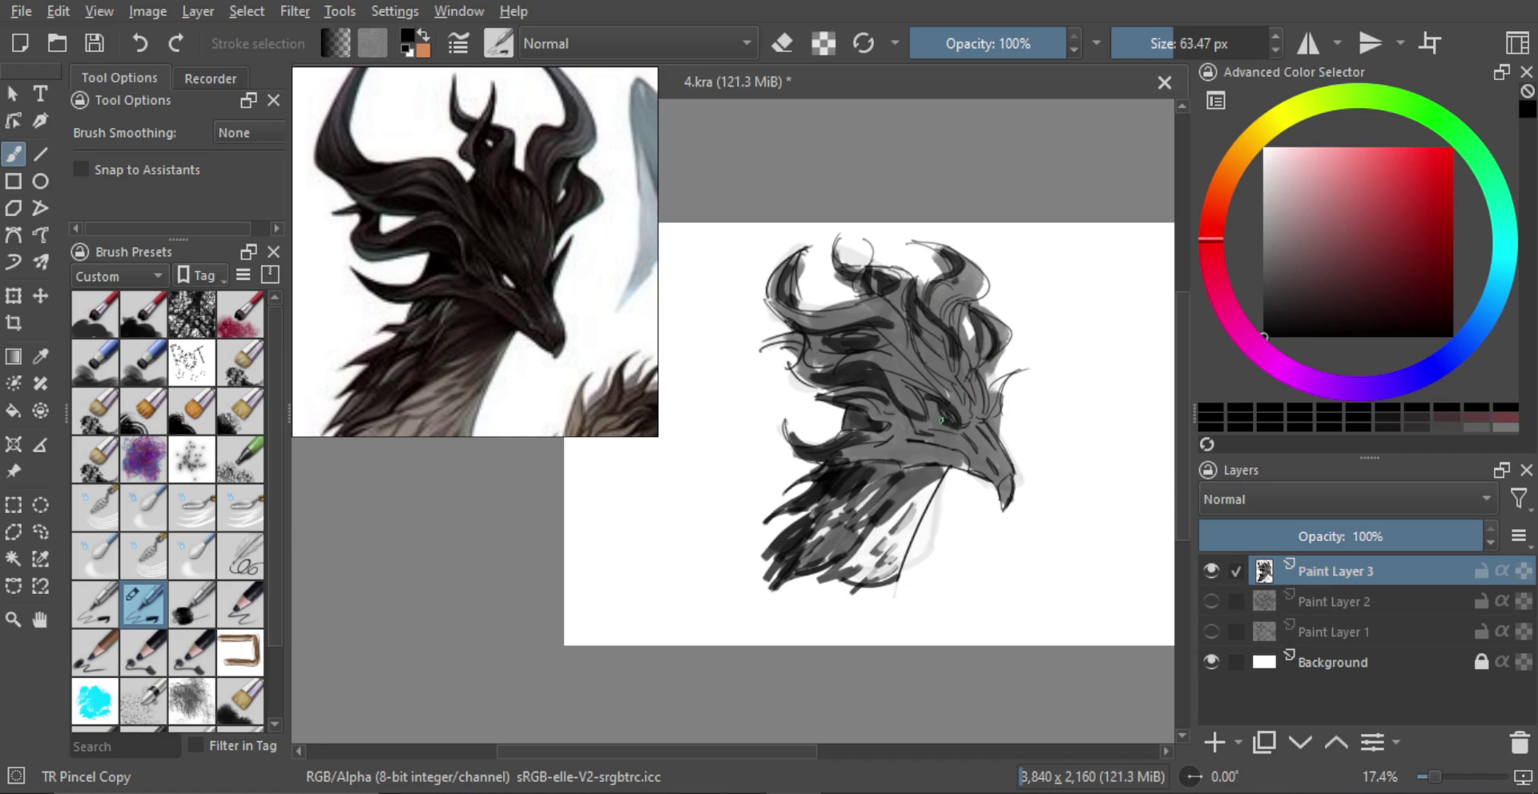
Step: Darken the eye socket with a black stroke and switch the brush to erase mode
{"action": "left_click_drag", "start_coordinate": [925, 402], "coordinate": [952, 415]}
{"action": "mouse_move", "coordinate": [931, 484]}
{"action": "left_mouse_down", "text": "shift"}
{"action": "mouse_move", "coordinate": [965, 433]}
{"action": "mouse_move", "coordinate": [981, 453]}
{"action": "left_mouse_up", "text": "shift"}
{"action": "key", "text": "bracketright"}
{"action": "key", "text": "ctrl+z"}
{"action": "key", "text": "shift"}
{"action": "key", "text": "e"}
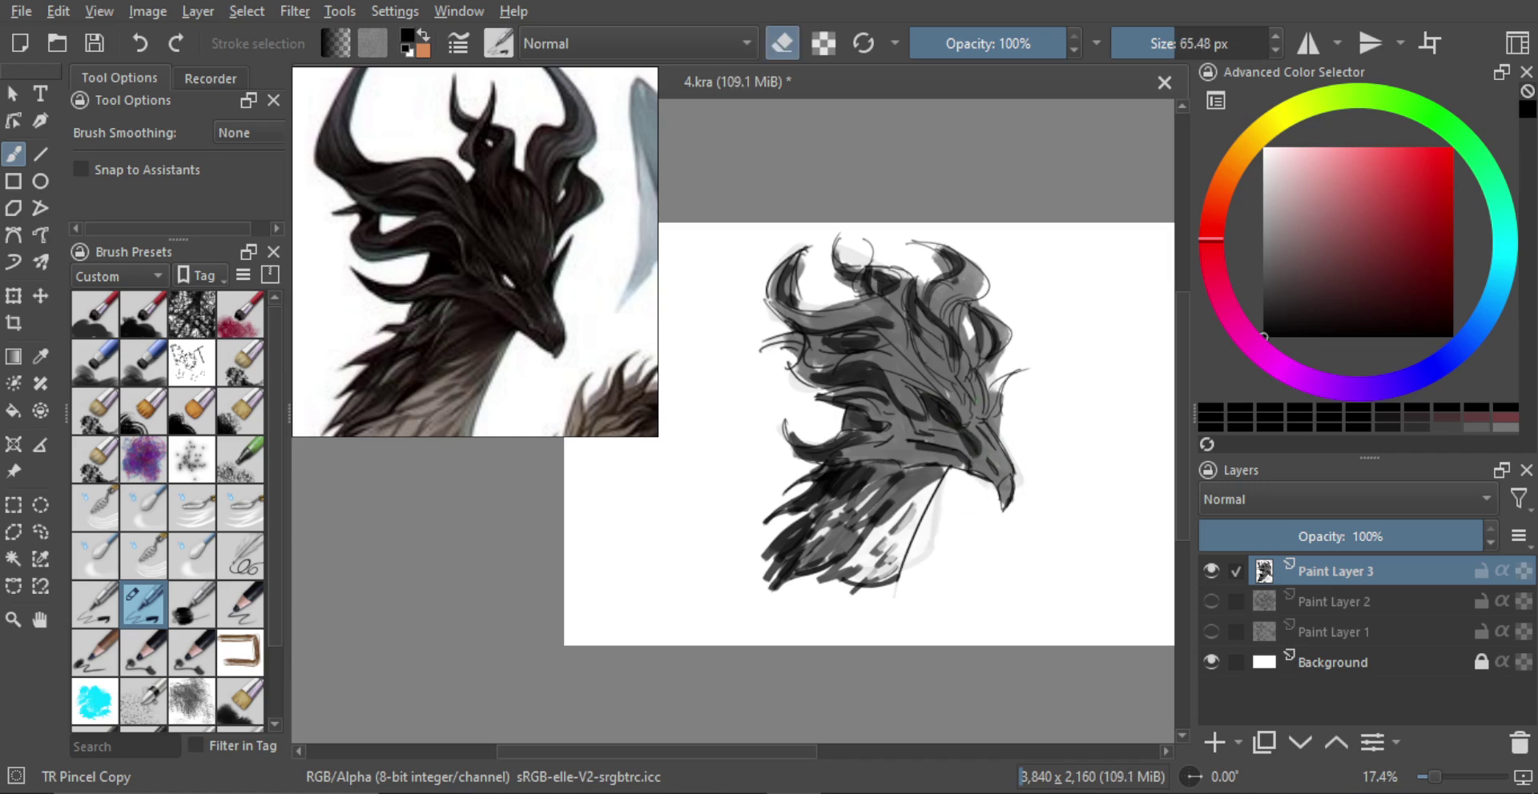
Step: Erase thin highlights in the crown feathers and a light spot in the eye with an eraser of about 19 px
{"action": "left_click_drag", "start_coordinate": [960, 466], "coordinate": [917, 418], "text": "shift"}
{"action": "left_click_drag", "start_coordinate": [951, 315], "coordinate": [978, 338]}
{"action": "key", "text": "ctrl+z"}
{"action": "key", "text": "ctrl+z"}
{"action": "left_click_drag", "start_coordinate": [976, 278], "coordinate": [962, 294]}
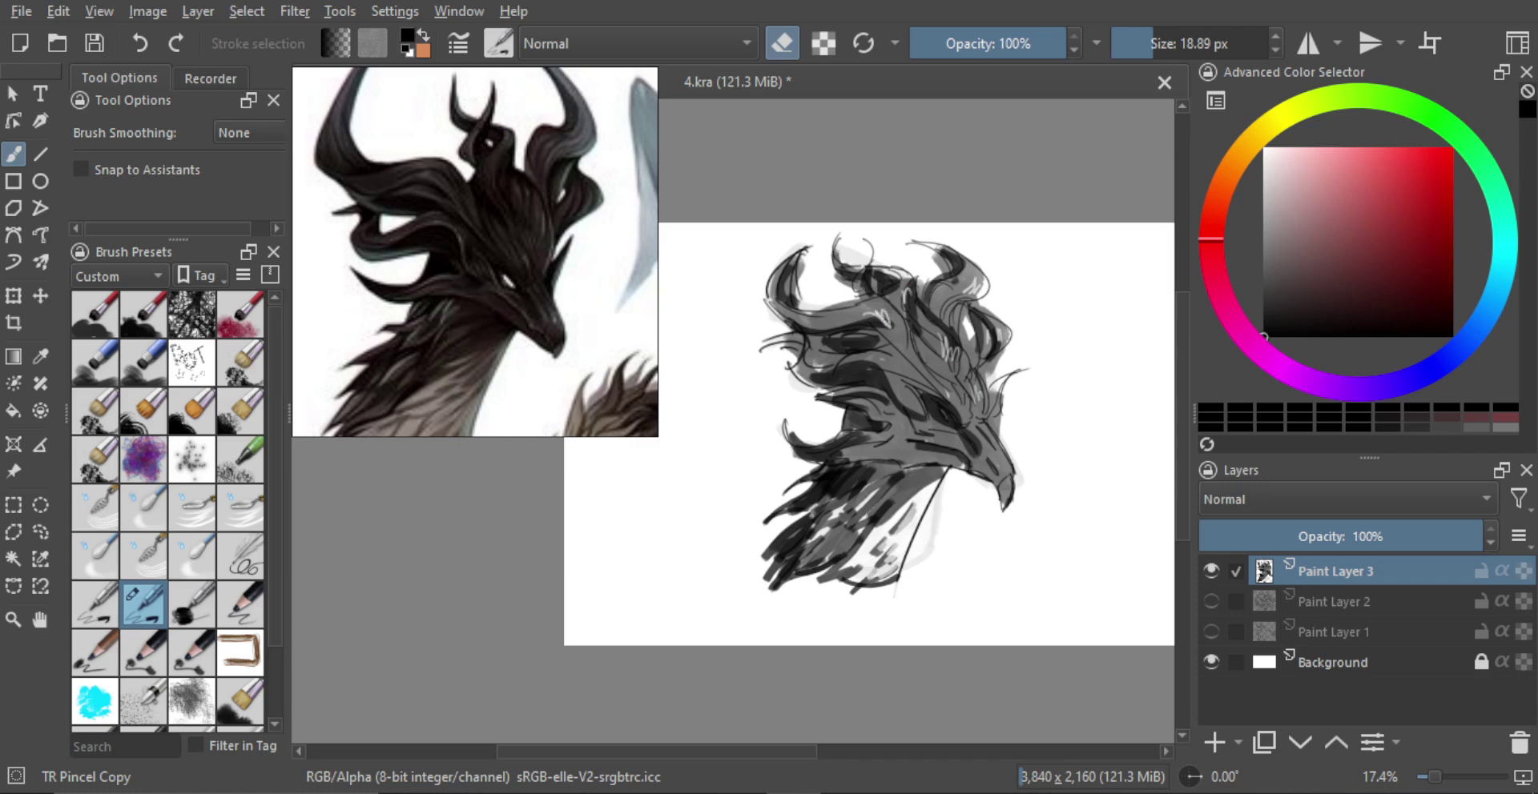
{"action": "key", "text": "ctrl+z"}
{"action": "key", "text": "ctrl+z"}
{"action": "scroll", "coordinate": [935, 410], "scroll_direction": "up", "scroll_amount": 2, "text": "ctrl"}
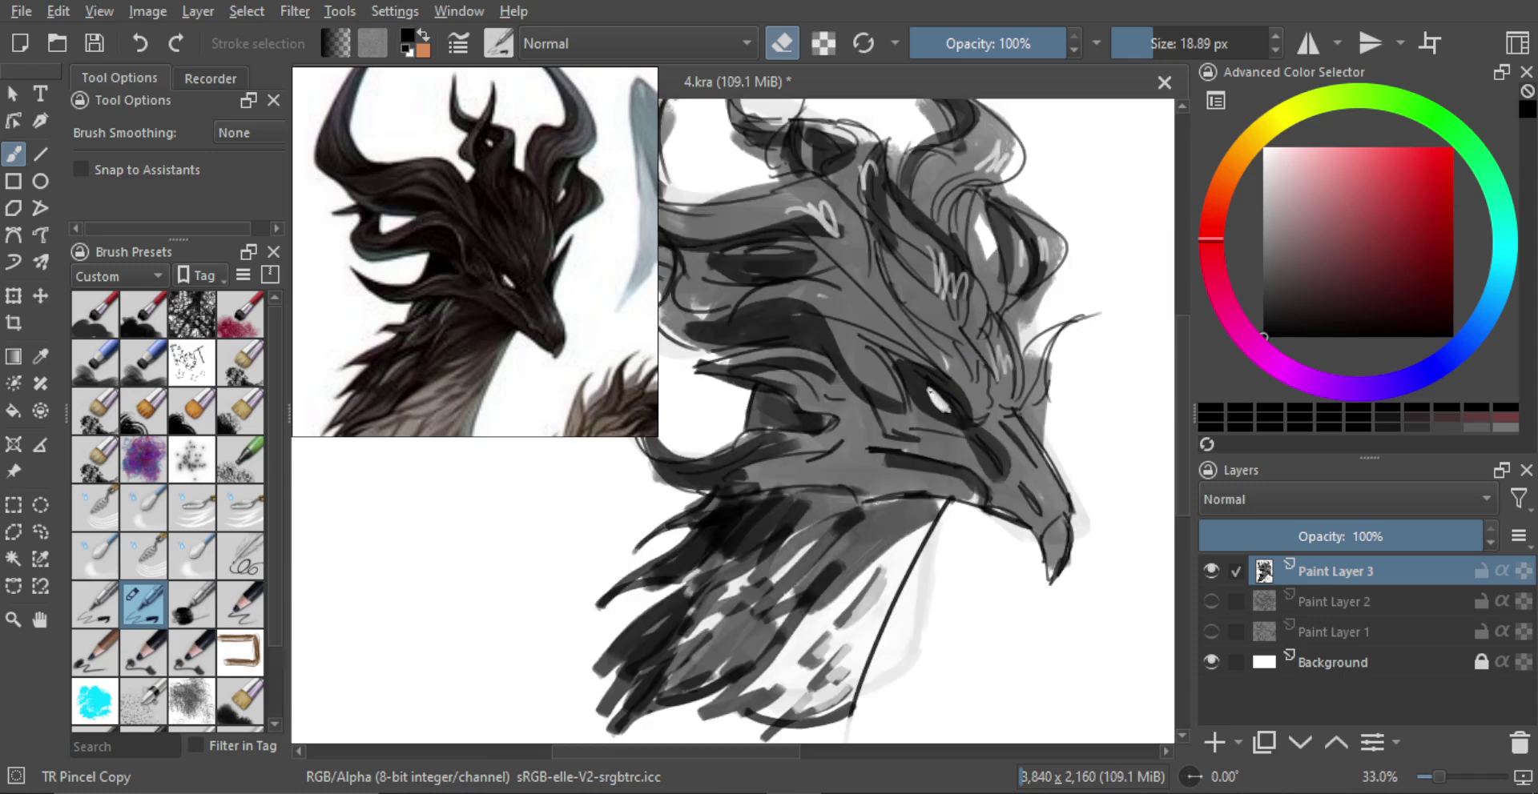
{"action": "left_click_drag", "start_coordinate": [935, 401], "coordinate": [950, 411]}
{"action": "scroll", "coordinate": [1001, 481], "scroll_direction": "down", "scroll_amount": 4, "text": "ctrl"}
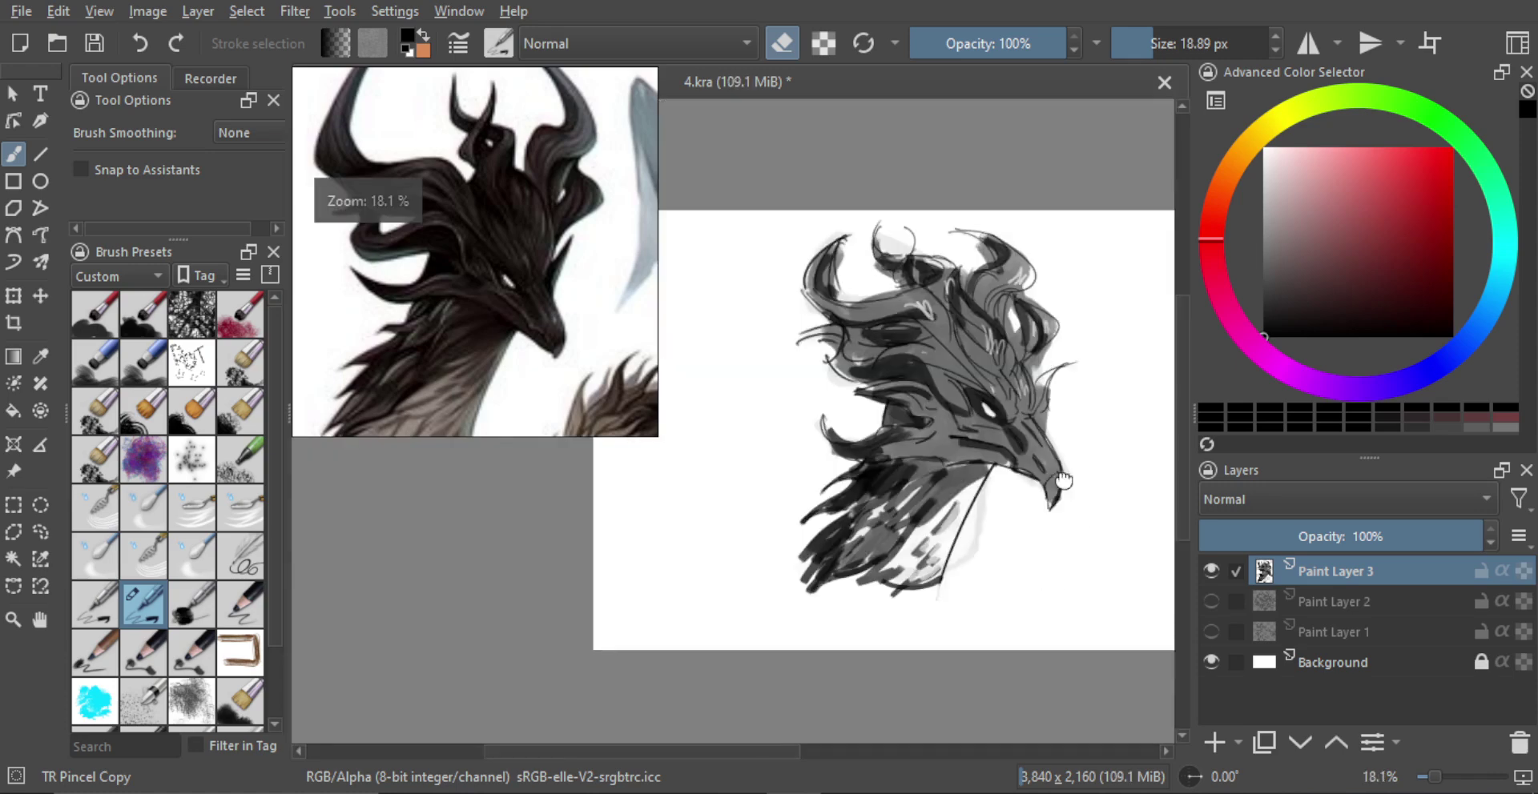
{"action": "mouse_move", "coordinate": [1001, 484]}
{"action": "left_mouse_down", "text": "ctrl"}
{"action": "mouse_move", "coordinate": [1015, 445]}
{"action": "mouse_move", "coordinate": [1004, 527]}
{"action": "left_mouse_up", "text": "ctrl"}
{"action": "key", "text": "ctrl+z"}
{"action": "key", "text": "e"}
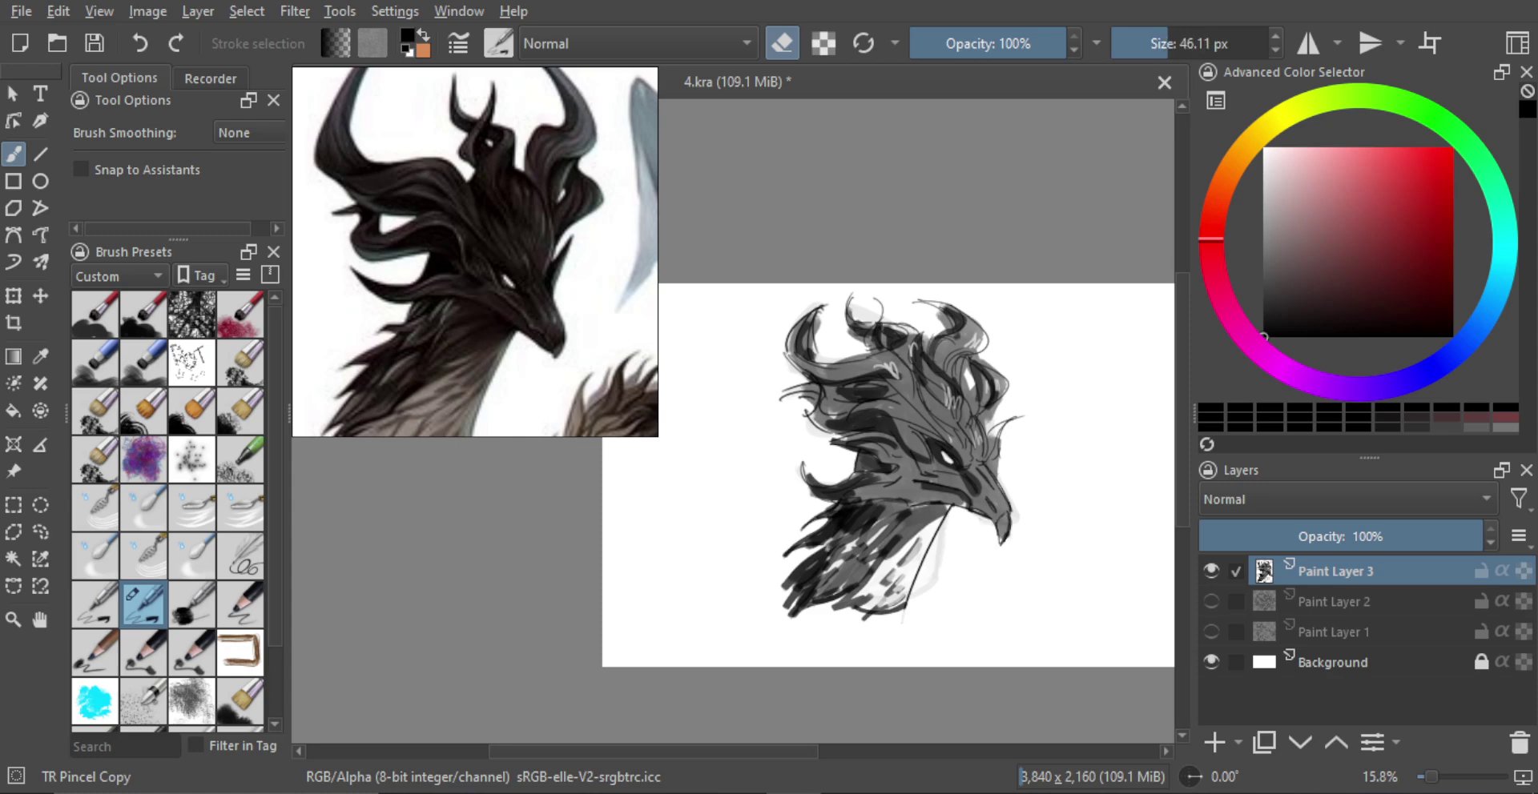
{"action": "left_click_drag", "start_coordinate": [994, 467], "coordinate": [998, 478]}
Step: Check the drawing in mirrored view, reduce Paint Layer 3's opacity to 44% and leave the canvas mirrored
{"action": "key", "text": "minus"}
{"action": "key", "text": "m"}
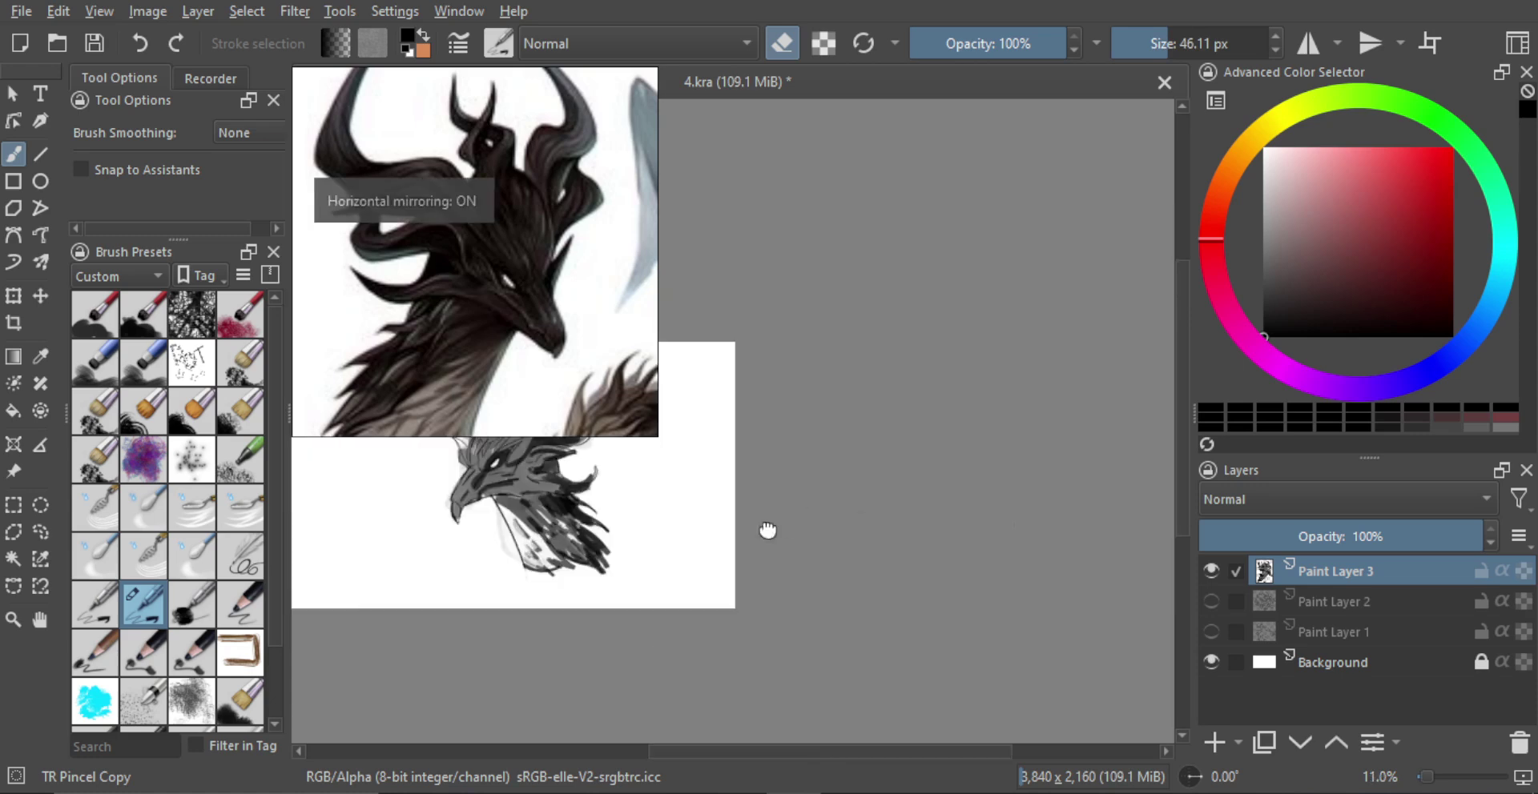
{"action": "key", "text": "m"}
{"action": "left_click_drag", "start_coordinate": [766, 520], "coordinate": [948, 525]}
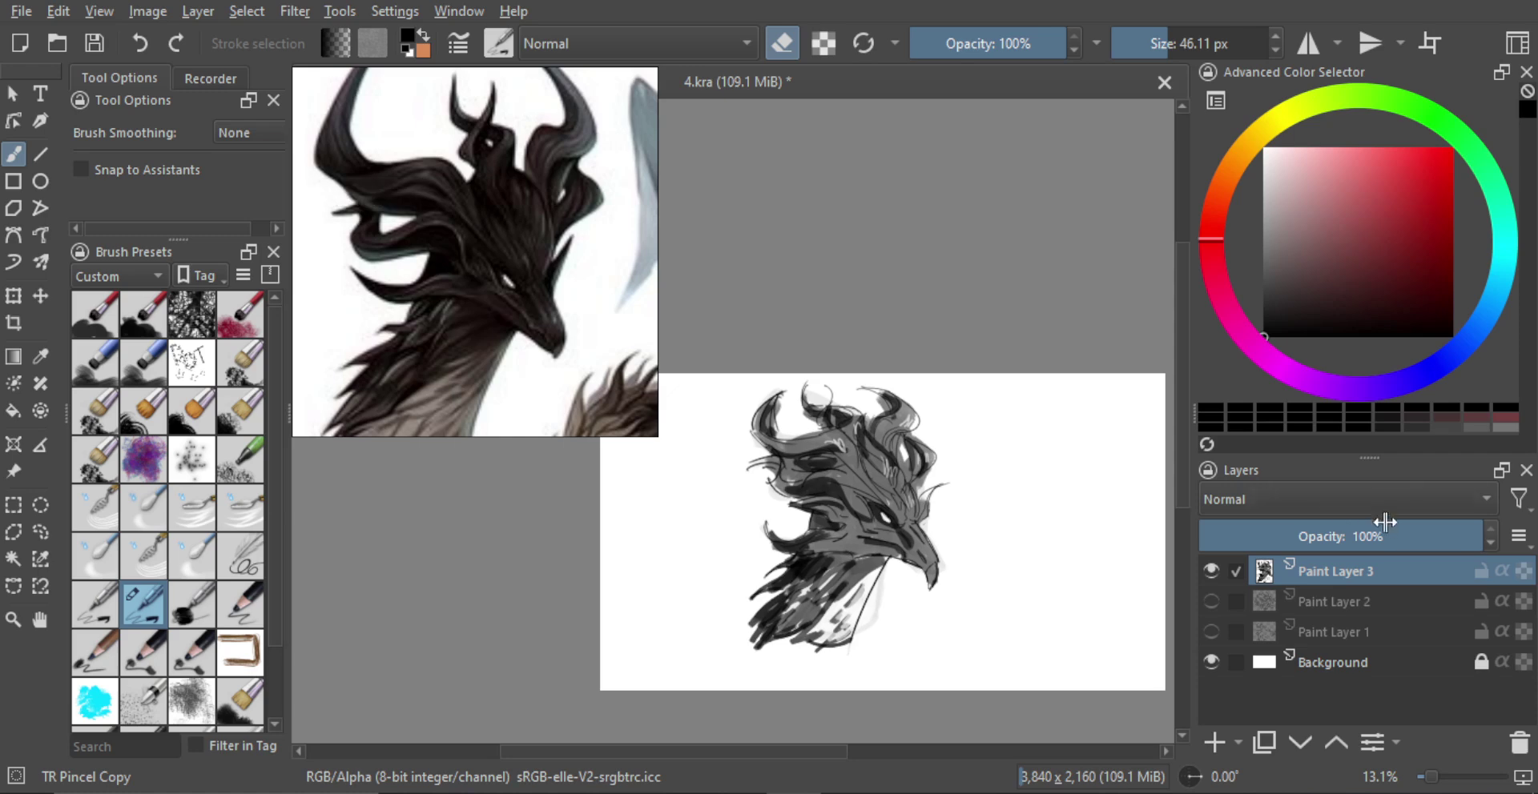
{"action": "left_click_drag", "start_coordinate": [1385, 521], "coordinate": [1322, 535]}
{"action": "key", "text": "m"}
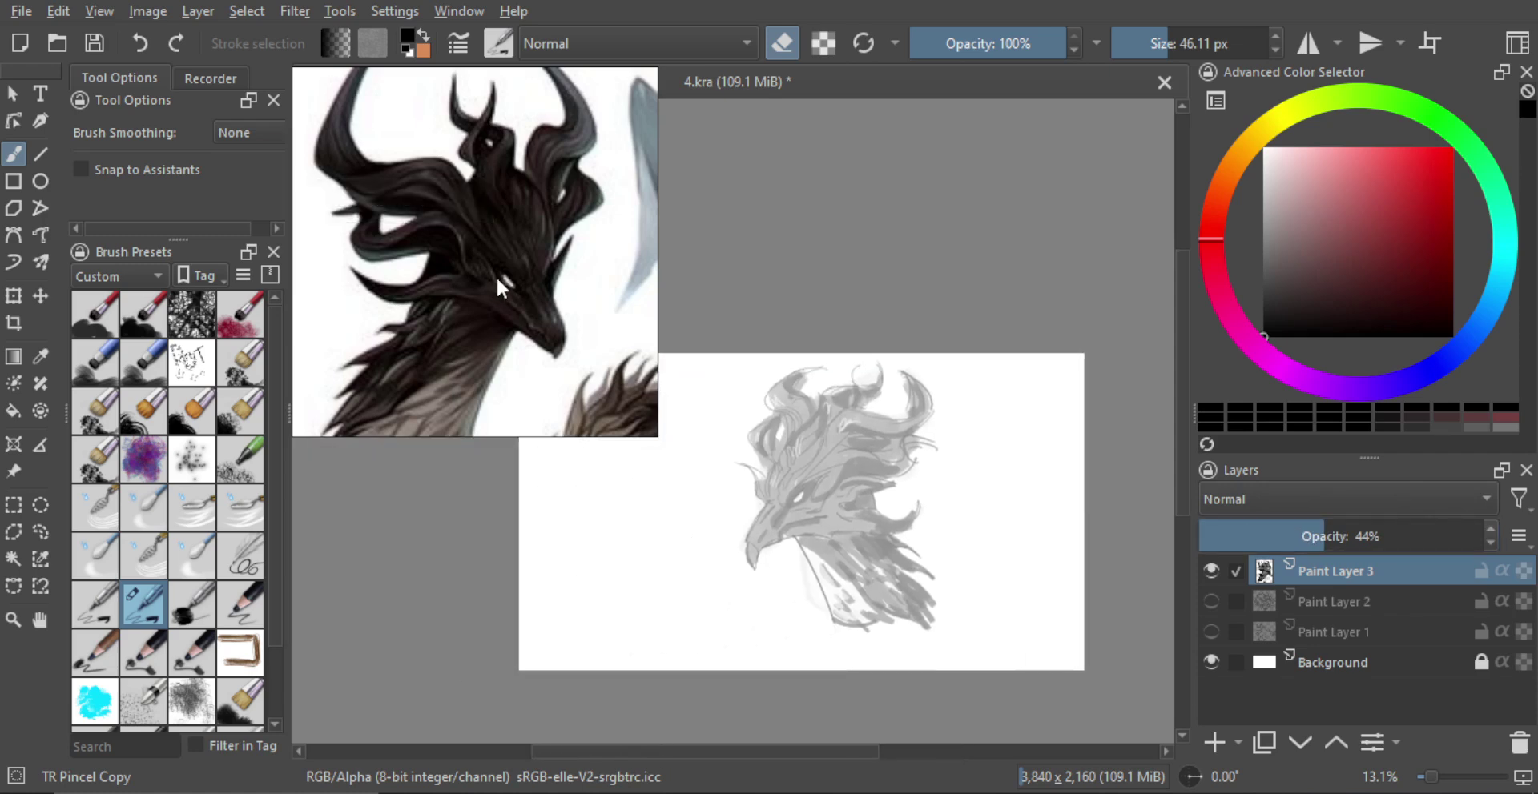
Step: Mirror the floating reference image, enlarge its window and frame the dragon's head and neck in it
{"action": "scroll", "coordinate": [497, 279], "scroll_direction": "up", "scroll_amount": 5}
{"action": "scroll", "coordinate": [563, 336], "scroll_direction": "down", "scroll_amount": 5}
{"action": "left_click_drag", "start_coordinate": [466, 345], "coordinate": [515, 344]}
{"action": "scroll", "coordinate": [487, 335], "scroll_direction": "up", "scroll_amount": 5}
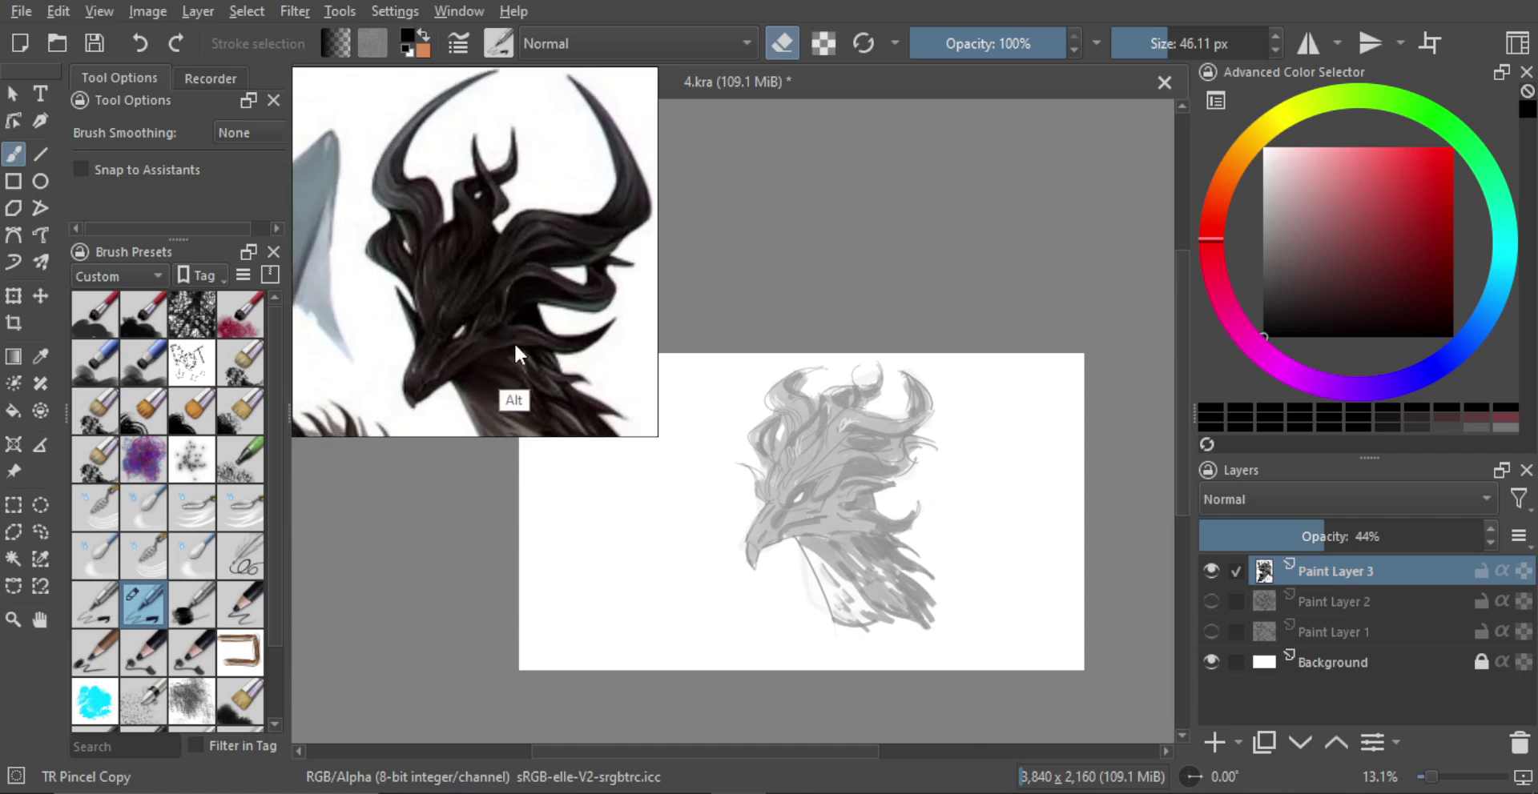
{"action": "left_click_drag", "start_coordinate": [655, 437], "coordinate": [684, 570]}
{"action": "left_click_drag", "start_coordinate": [568, 411], "coordinate": [574, 439]}
{"action": "scroll", "coordinate": [571, 406], "scroll_direction": "up", "scroll_amount": 2}
{"action": "scroll", "coordinate": [568, 412], "scroll_direction": "down", "scroll_amount": 1}
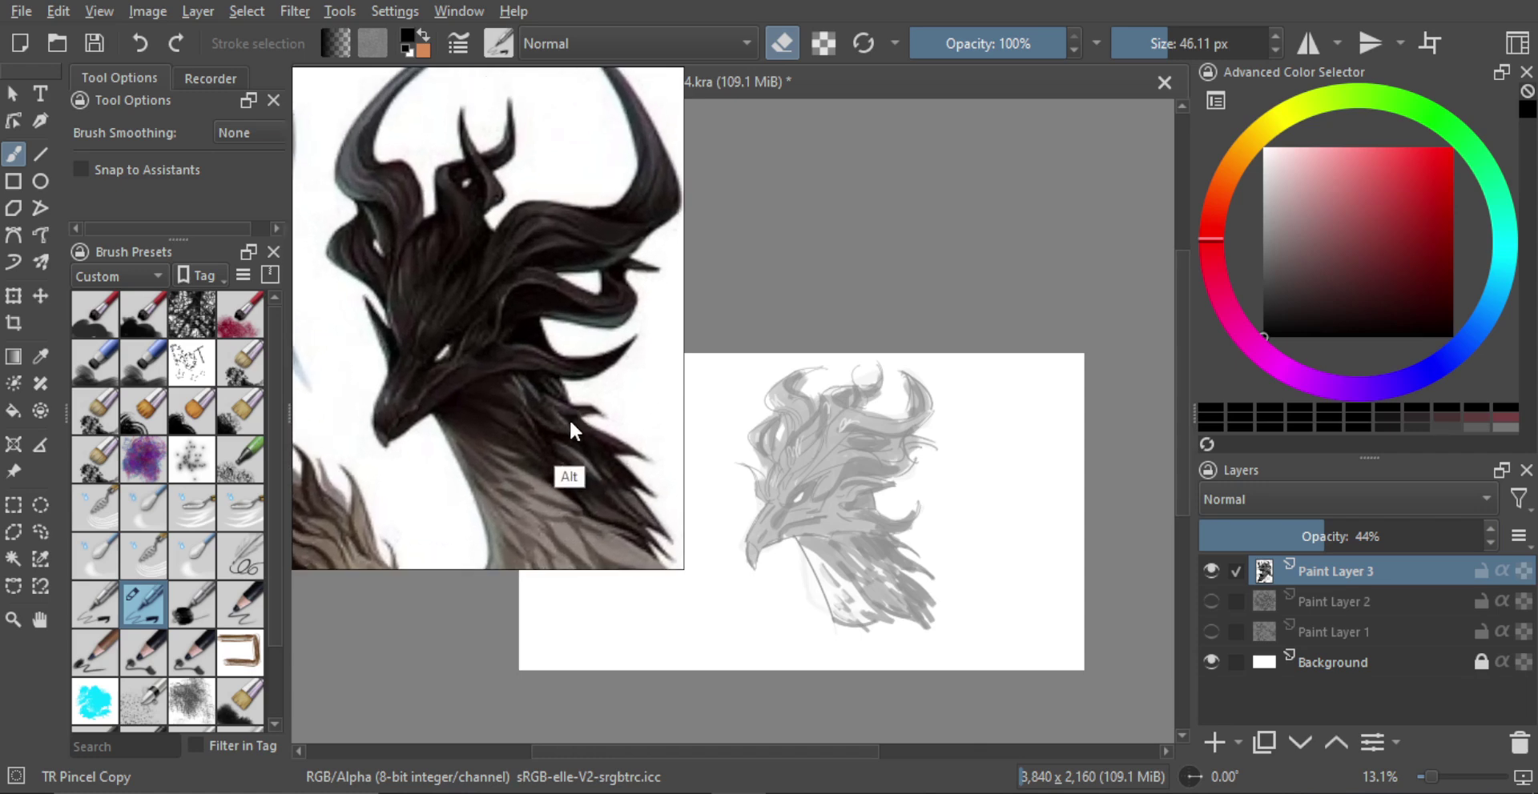
Step: Add a new paint layer above the faded sketch and outline the eye in black with a brush of about 22 px
{"action": "left_click_drag", "start_coordinate": [798, 495], "coordinate": [872, 483]}
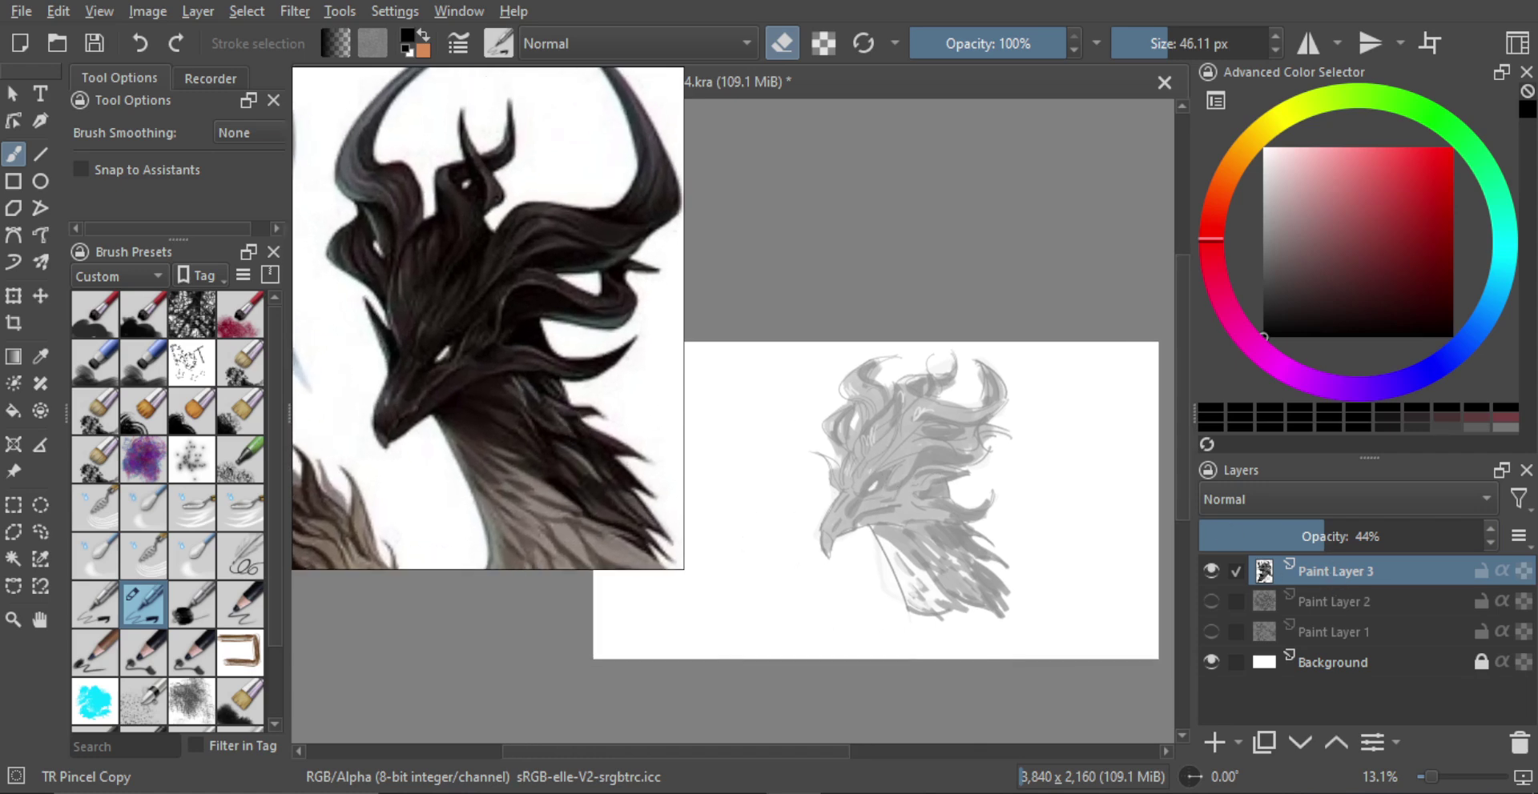
{"action": "left_click", "coordinate": [1213, 743]}
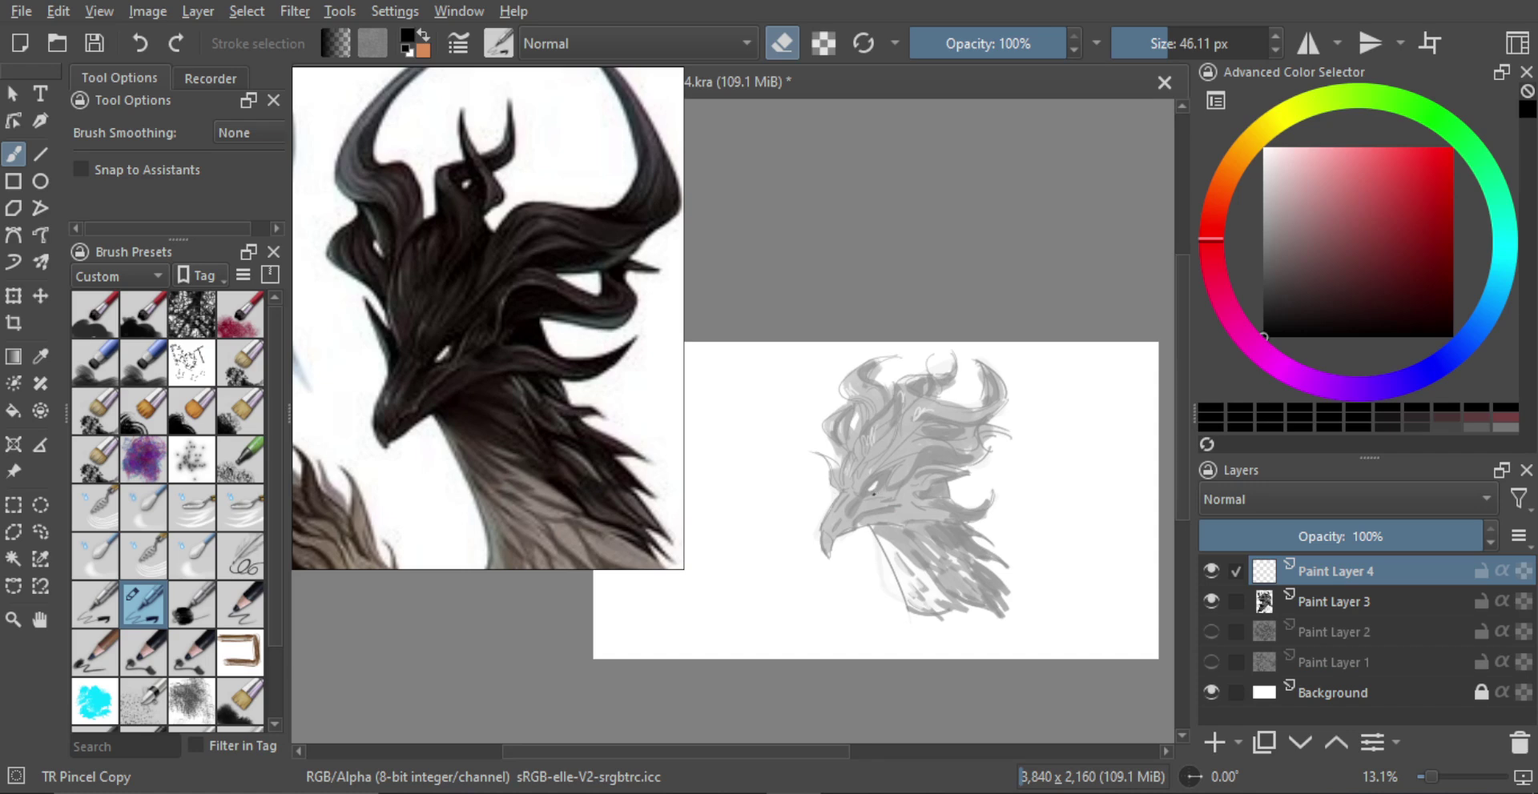
{"action": "key", "text": "e"}
{"action": "mouse_move", "coordinate": [855, 495]}
{"action": "left_mouse_down"}
{"action": "mouse_move", "coordinate": [917, 434]}
{"action": "mouse_move", "coordinate": [921, 463]}
{"action": "mouse_move", "coordinate": [943, 451]}
{"action": "mouse_move", "coordinate": [932, 464]}
{"action": "mouse_move", "coordinate": [937, 437]}
{"action": "mouse_move", "coordinate": [935, 458]}
{"action": "mouse_move", "coordinate": [946, 450]}
{"action": "left_mouse_up"}
{"action": "key", "text": "ctrl+z"}
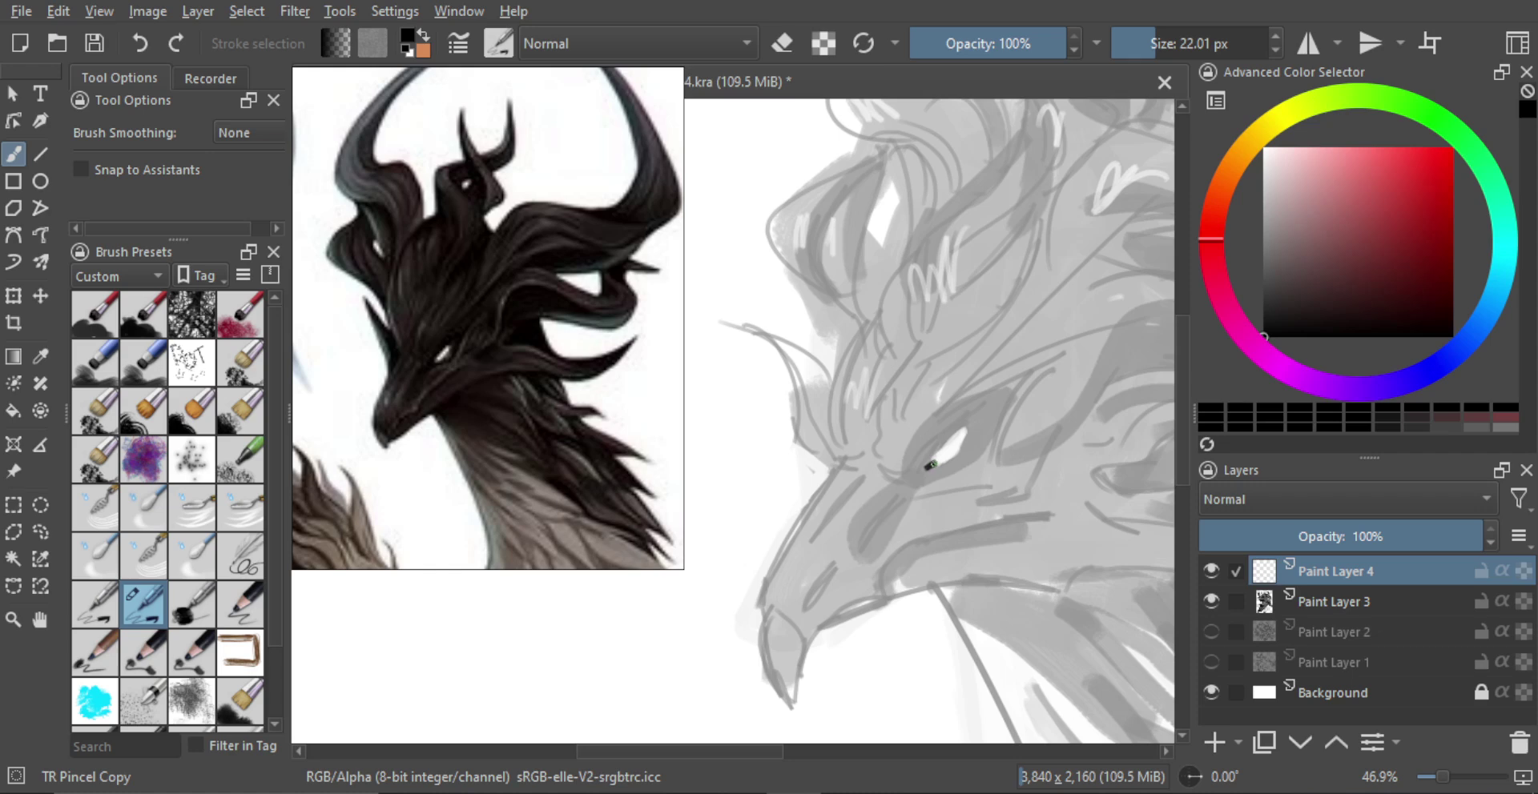
{"action": "left_click_drag", "start_coordinate": [931, 464], "coordinate": [959, 440]}
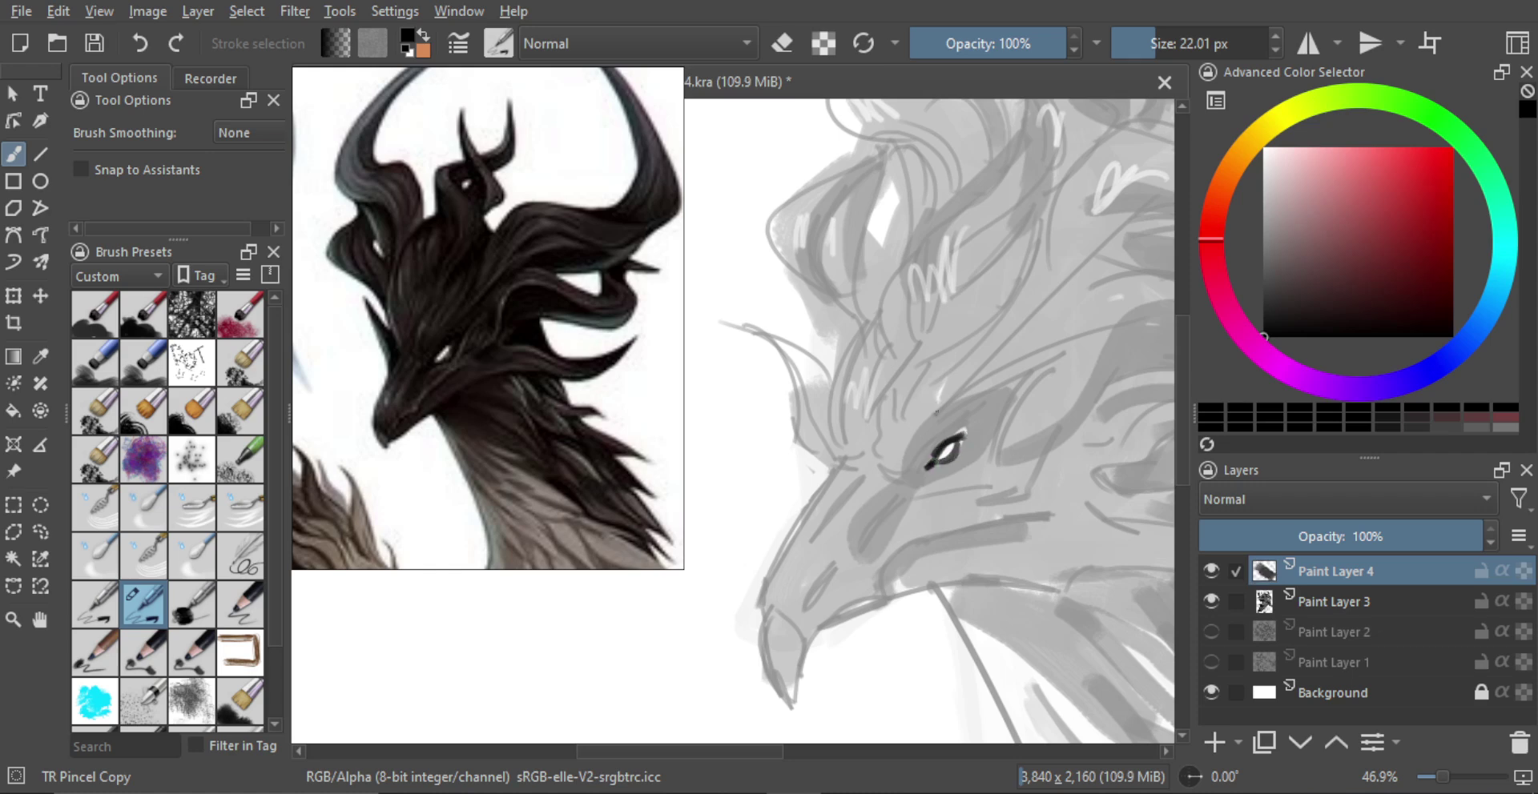
Step: Outline the forehead, the beak's bridge and its hooked tip with a brush of about 18 px
{"action": "left_click_drag", "start_coordinate": [887, 471], "coordinate": [870, 476], "text": "shift"}
{"action": "left_click_drag", "start_coordinate": [834, 423], "coordinate": [849, 424]}
{"action": "left_click_drag", "start_coordinate": [836, 365], "coordinate": [828, 454]}
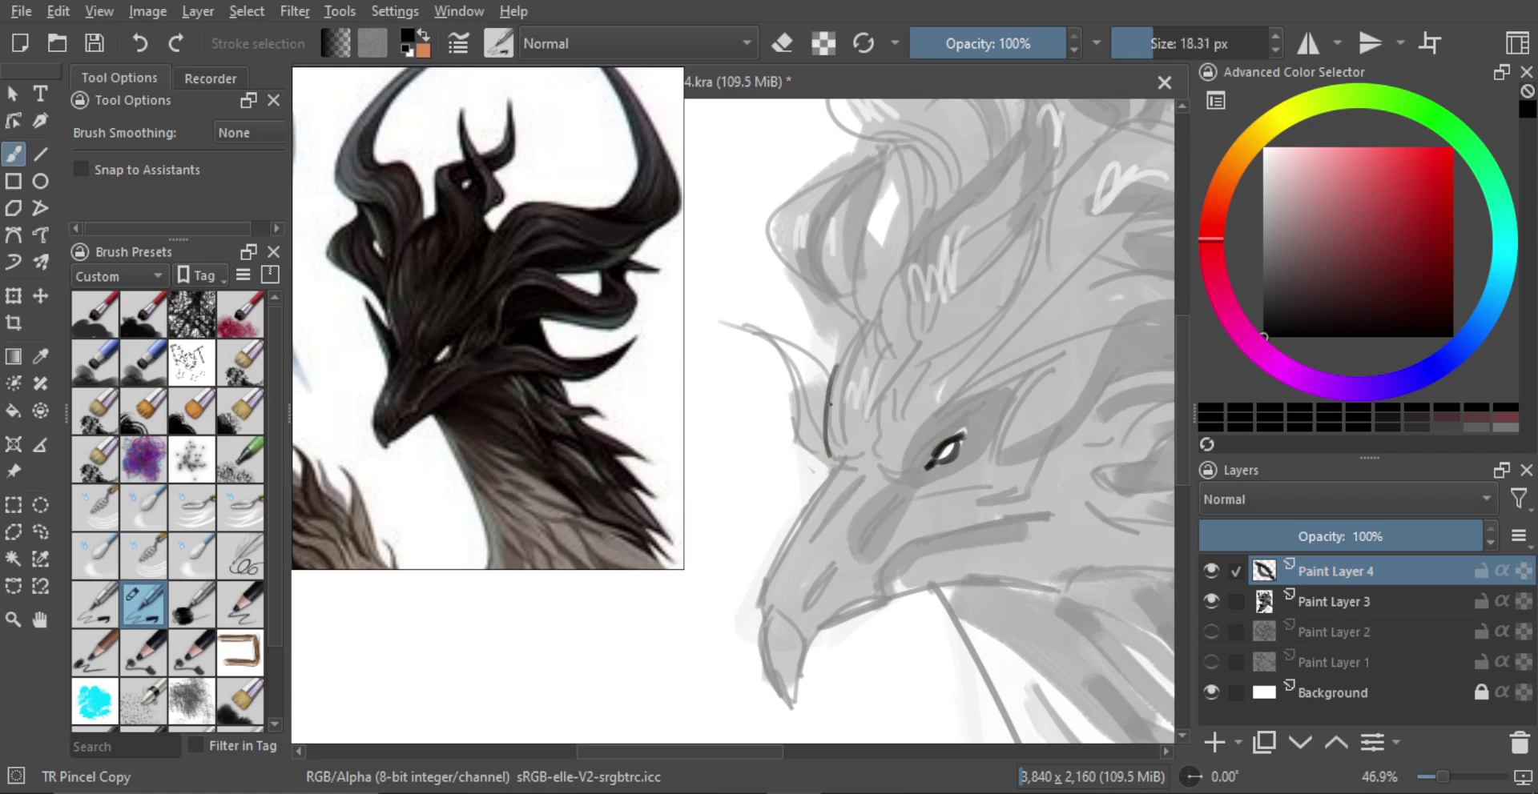
{"action": "left_click_drag", "start_coordinate": [836, 383], "coordinate": [837, 445]}
{"action": "mouse_move", "coordinate": [828, 445]}
{"action": "left_mouse_down"}
{"action": "mouse_move", "coordinate": [829, 476]}
{"action": "mouse_move", "coordinate": [832, 462]}
{"action": "mouse_move", "coordinate": [771, 565]}
{"action": "mouse_move", "coordinate": [825, 476]}
{"action": "left_mouse_up"}
{"action": "key", "text": "ctrl+z"}
{"action": "mouse_move", "coordinate": [762, 589]}
{"action": "left_mouse_down"}
{"action": "mouse_move", "coordinate": [759, 617]}
{"action": "mouse_move", "coordinate": [797, 629]}
{"action": "mouse_move", "coordinate": [802, 665]}
{"action": "mouse_move", "coordinate": [771, 658]}
{"action": "mouse_move", "coordinate": [760, 609]}
{"action": "mouse_move", "coordinate": [792, 695]}
{"action": "mouse_move", "coordinate": [769, 599]}
{"action": "mouse_move", "coordinate": [804, 661]}
{"action": "left_mouse_up"}
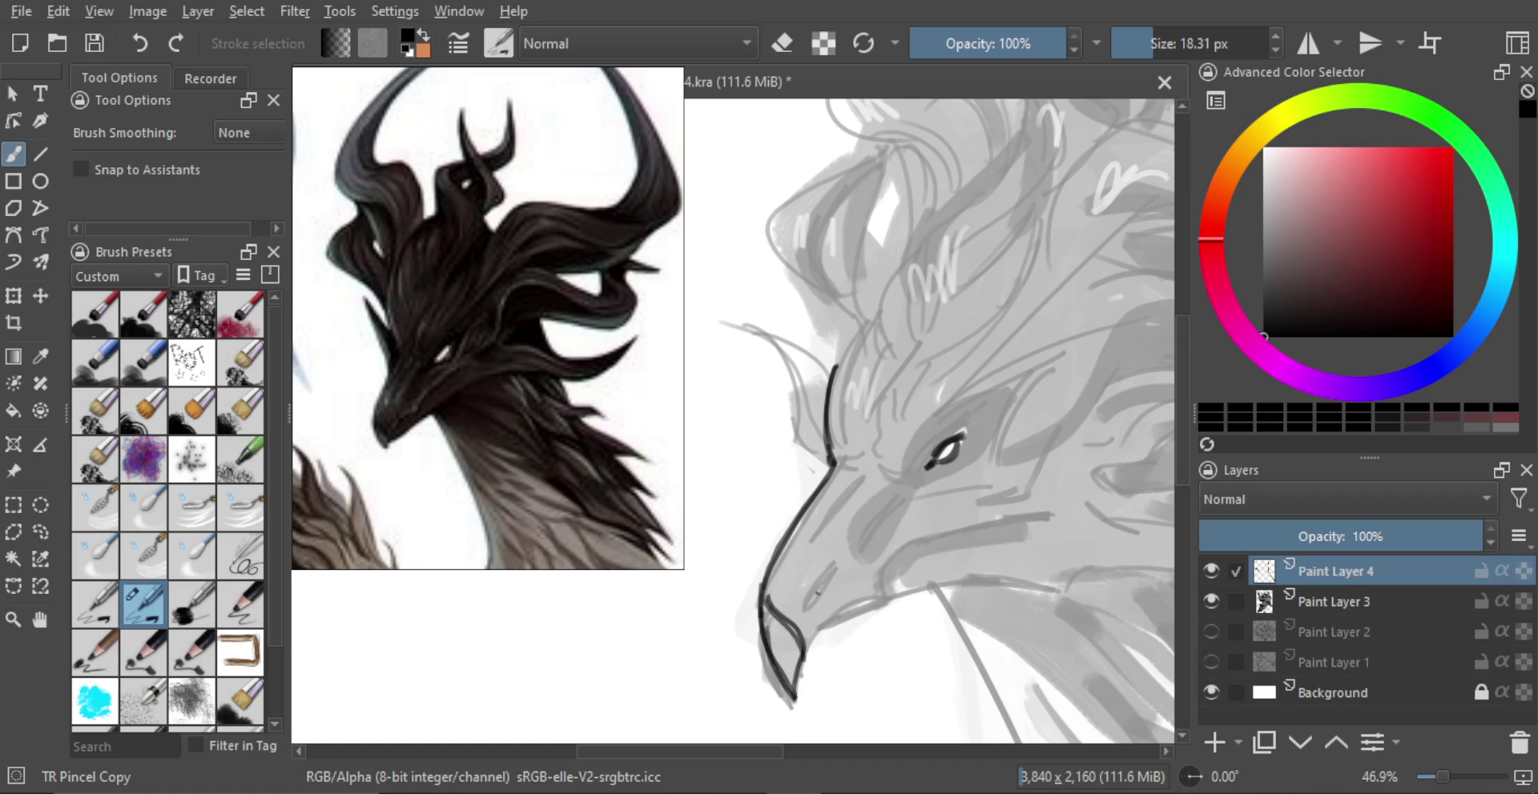
Step: Draw the nostril, the brow creases and the ridge lines between the eye and the beak
{"action": "left_click_drag", "start_coordinate": [823, 588], "coordinate": [814, 598]}
{"action": "mouse_move", "coordinate": [856, 422]}
{"action": "left_mouse_down"}
{"action": "mouse_move", "coordinate": [850, 455]}
{"action": "mouse_move", "coordinate": [890, 474]}
{"action": "mouse_move", "coordinate": [823, 572]}
{"action": "mouse_move", "coordinate": [891, 534]}
{"action": "mouse_move", "coordinate": [908, 491]}
{"action": "left_mouse_up"}
{"action": "mouse_move", "coordinate": [907, 493]}
{"action": "left_mouse_down"}
{"action": "mouse_move", "coordinate": [867, 560]}
{"action": "mouse_move", "coordinate": [906, 542]}
{"action": "left_mouse_up"}
Step: Draw the mouth line, the lower edge of the beak and the cheek lines below the eye
{"action": "scroll", "coordinate": [907, 543], "scroll_direction": "down", "scroll_amount": 1}
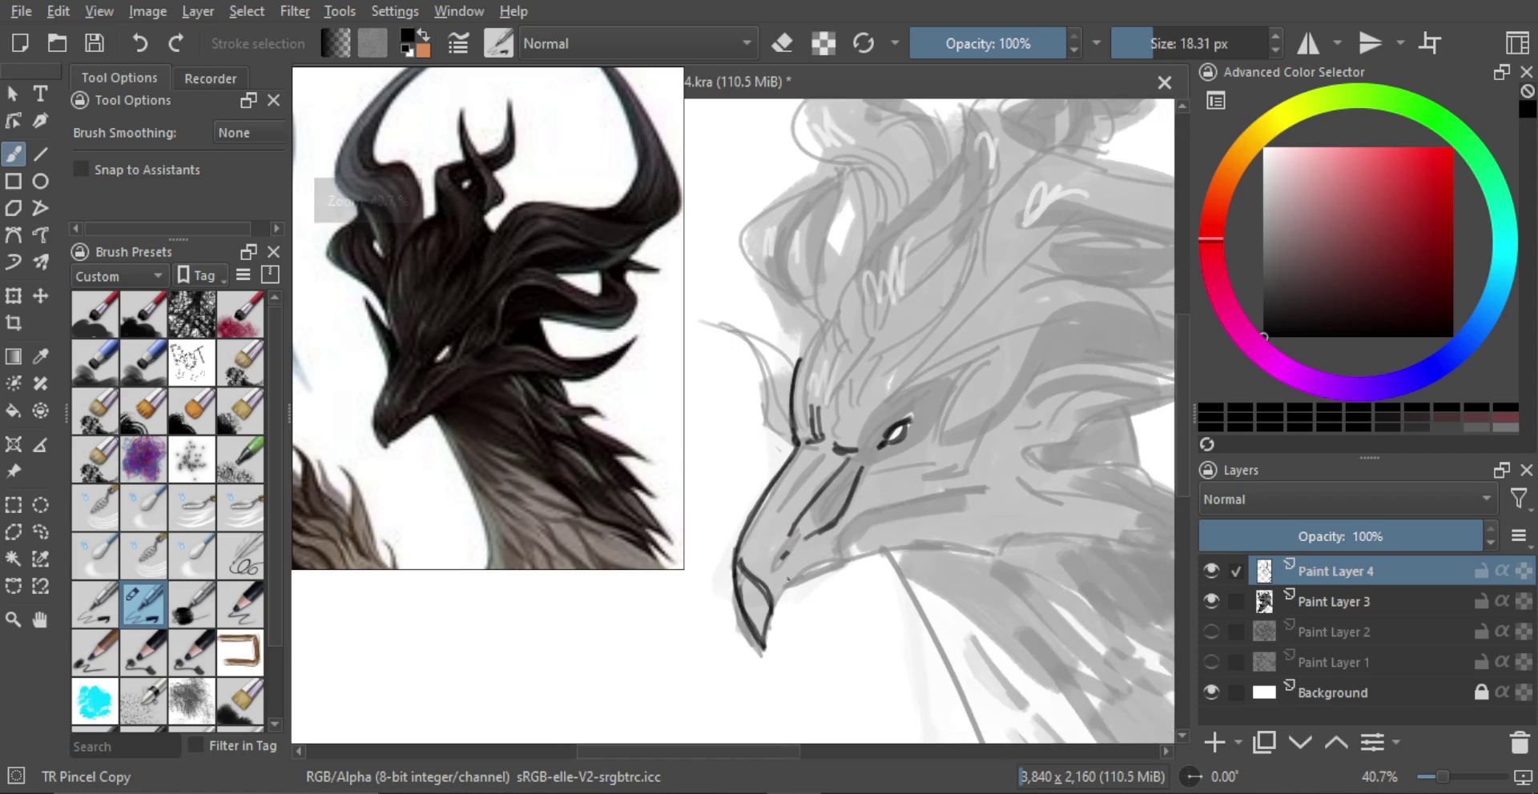
{"action": "mouse_move", "coordinate": [781, 591]}
{"action": "left_mouse_down"}
{"action": "mouse_move", "coordinate": [838, 568]}
{"action": "mouse_move", "coordinate": [846, 534]}
{"action": "mouse_move", "coordinate": [957, 470]}
{"action": "mouse_move", "coordinate": [912, 500]}
{"action": "left_mouse_up"}
{"action": "left_click_drag", "start_coordinate": [789, 570], "coordinate": [966, 525]}
{"action": "left_click_drag", "start_coordinate": [875, 531], "coordinate": [951, 522]}
{"action": "key", "text": "ctrl+z"}
{"action": "left_click_drag", "start_coordinate": [853, 536], "coordinate": [951, 511]}
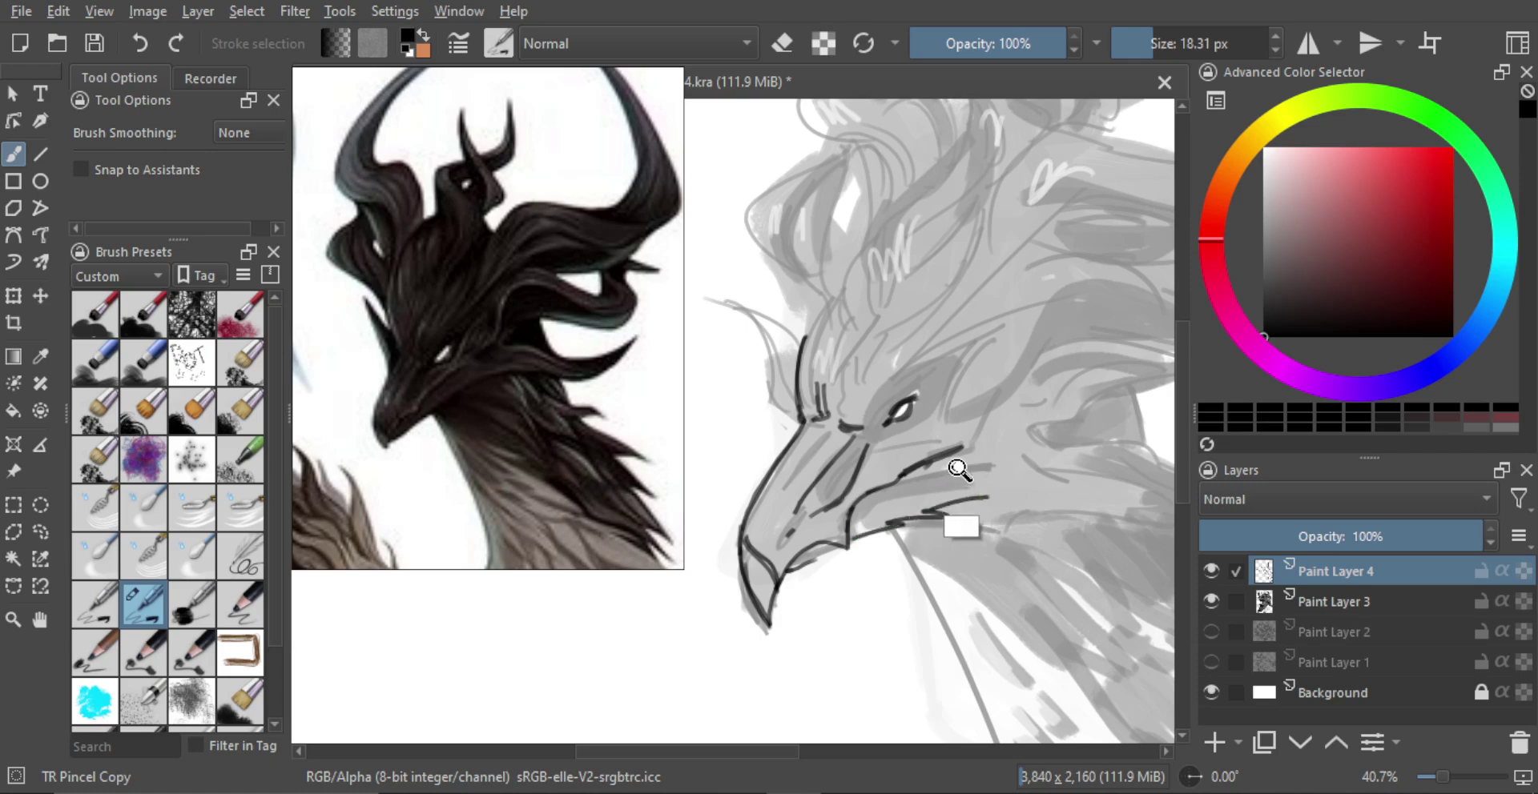
Step: Add detail lines around the eye and brow and outline the small spike in front of the forehead
{"action": "scroll", "coordinate": [954, 512], "scroll_direction": "down", "scroll_amount": 2}
{"action": "scroll", "coordinate": [809, 440], "scroll_direction": "up", "scroll_amount": 2}
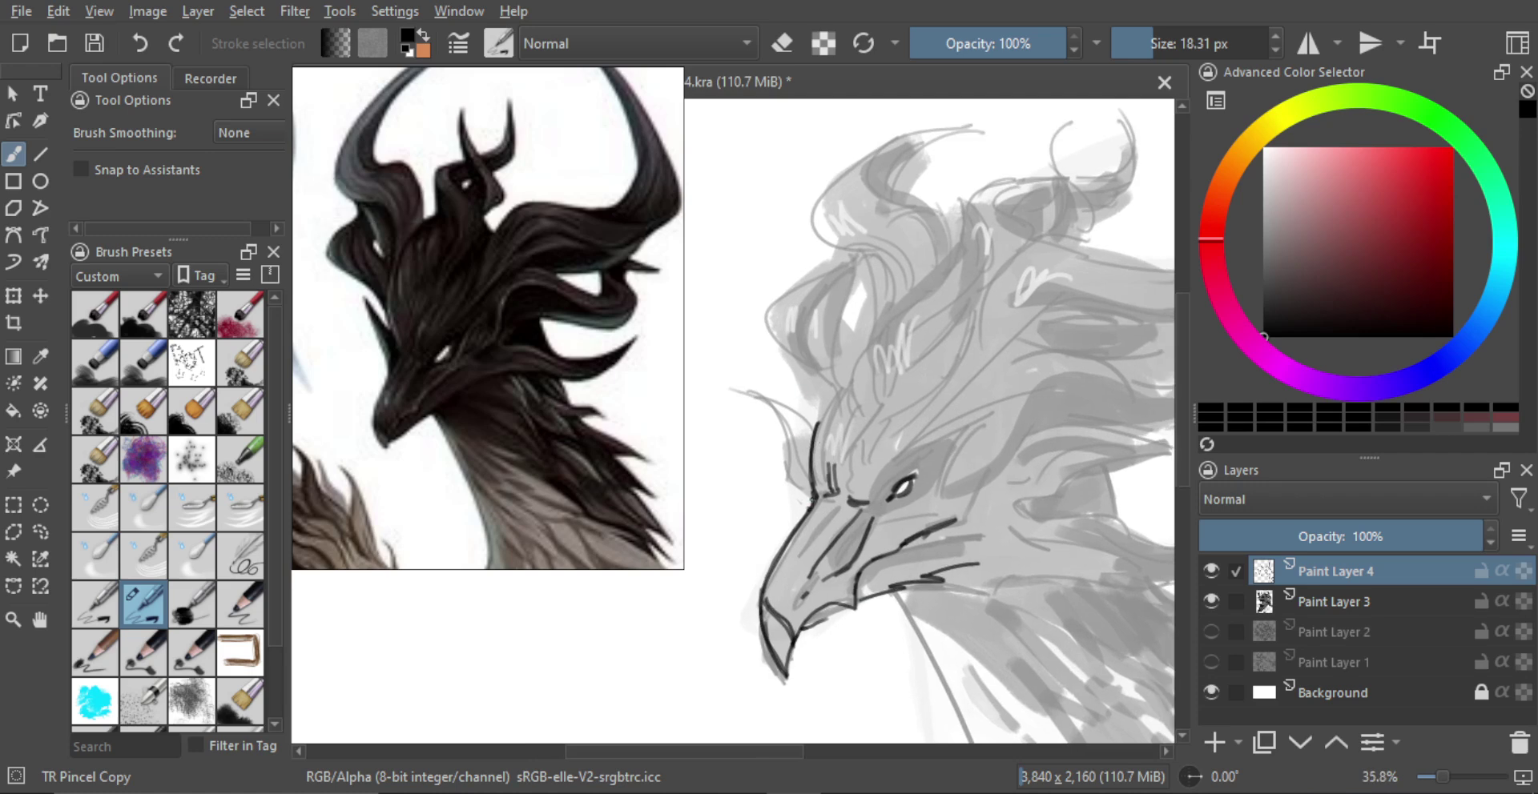
{"action": "mouse_move", "coordinate": [813, 501]}
{"action": "left_mouse_down"}
{"action": "mouse_move", "coordinate": [753, 392]}
{"action": "mouse_move", "coordinate": [816, 431]}
{"action": "mouse_move", "coordinate": [811, 467]}
{"action": "mouse_move", "coordinate": [771, 401]}
{"action": "mouse_move", "coordinate": [861, 444]}
{"action": "mouse_move", "coordinate": [929, 453]}
{"action": "mouse_move", "coordinate": [869, 487]}
{"action": "mouse_move", "coordinate": [890, 482]}
{"action": "mouse_move", "coordinate": [898, 454]}
{"action": "mouse_move", "coordinate": [842, 484]}
{"action": "mouse_move", "coordinate": [882, 497]}
{"action": "mouse_move", "coordinate": [868, 498]}
{"action": "left_mouse_up"}
{"action": "key", "text": "e"}
{"action": "key", "text": "e"}
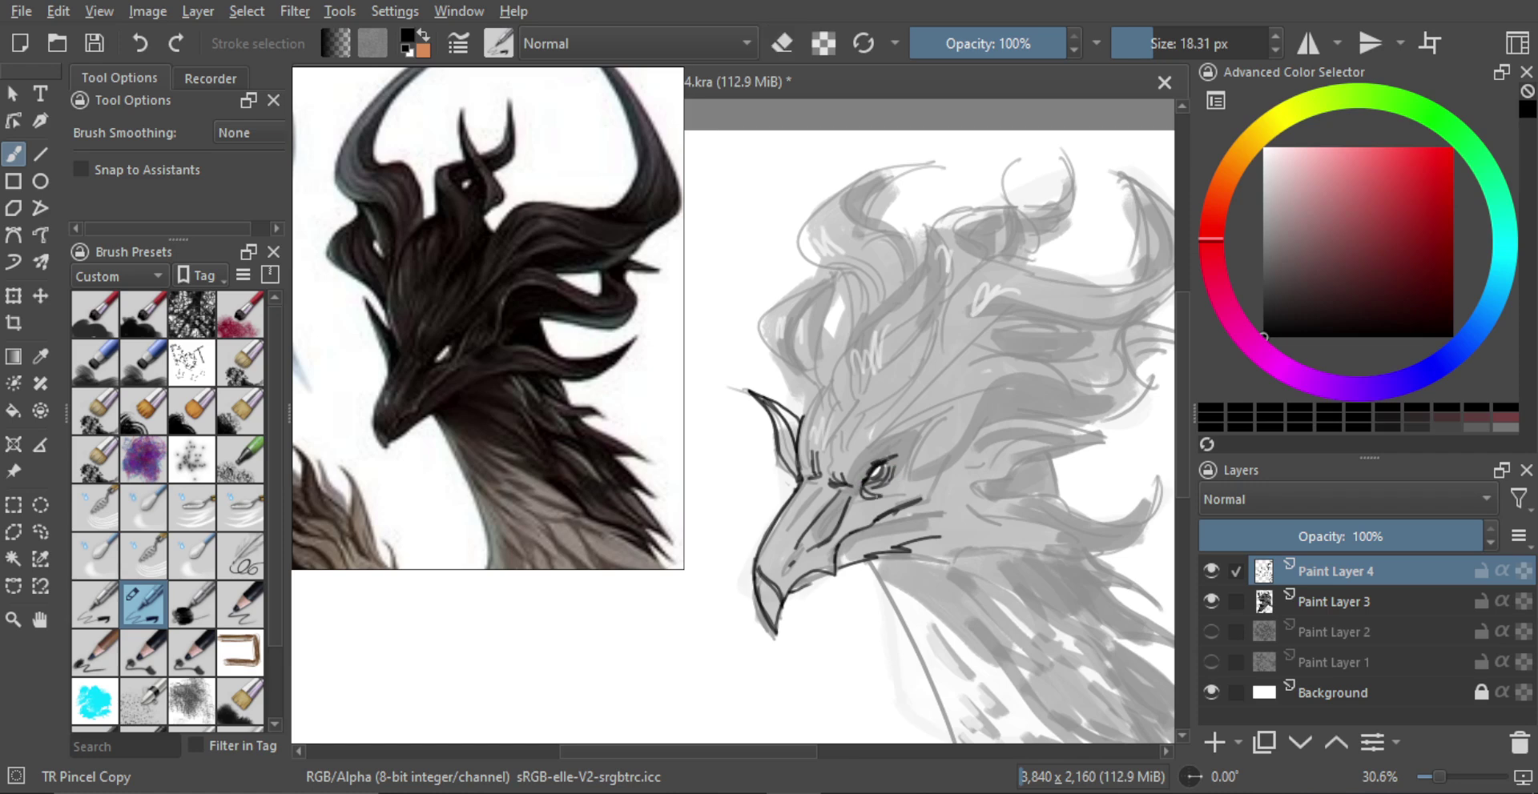
Step: Outline the pointed spike behind the eye and add short contour lines at its base
{"action": "key", "text": "e"}
{"action": "key", "text": "e"}
{"action": "left_click_drag", "start_coordinate": [905, 427], "coordinate": [911, 446]}
{"action": "mouse_move", "coordinate": [919, 443]}
{"action": "left_mouse_down"}
{"action": "mouse_move", "coordinate": [1002, 411]}
{"action": "mouse_move", "coordinate": [927, 467]}
{"action": "mouse_move", "coordinate": [1020, 407]}
{"action": "mouse_move", "coordinate": [933, 481]}
{"action": "mouse_move", "coordinate": [961, 487]}
{"action": "left_mouse_up"}
{"action": "key", "text": "e"}
{"action": "key", "text": "e"}
{"action": "key", "text": "ctrl+z"}
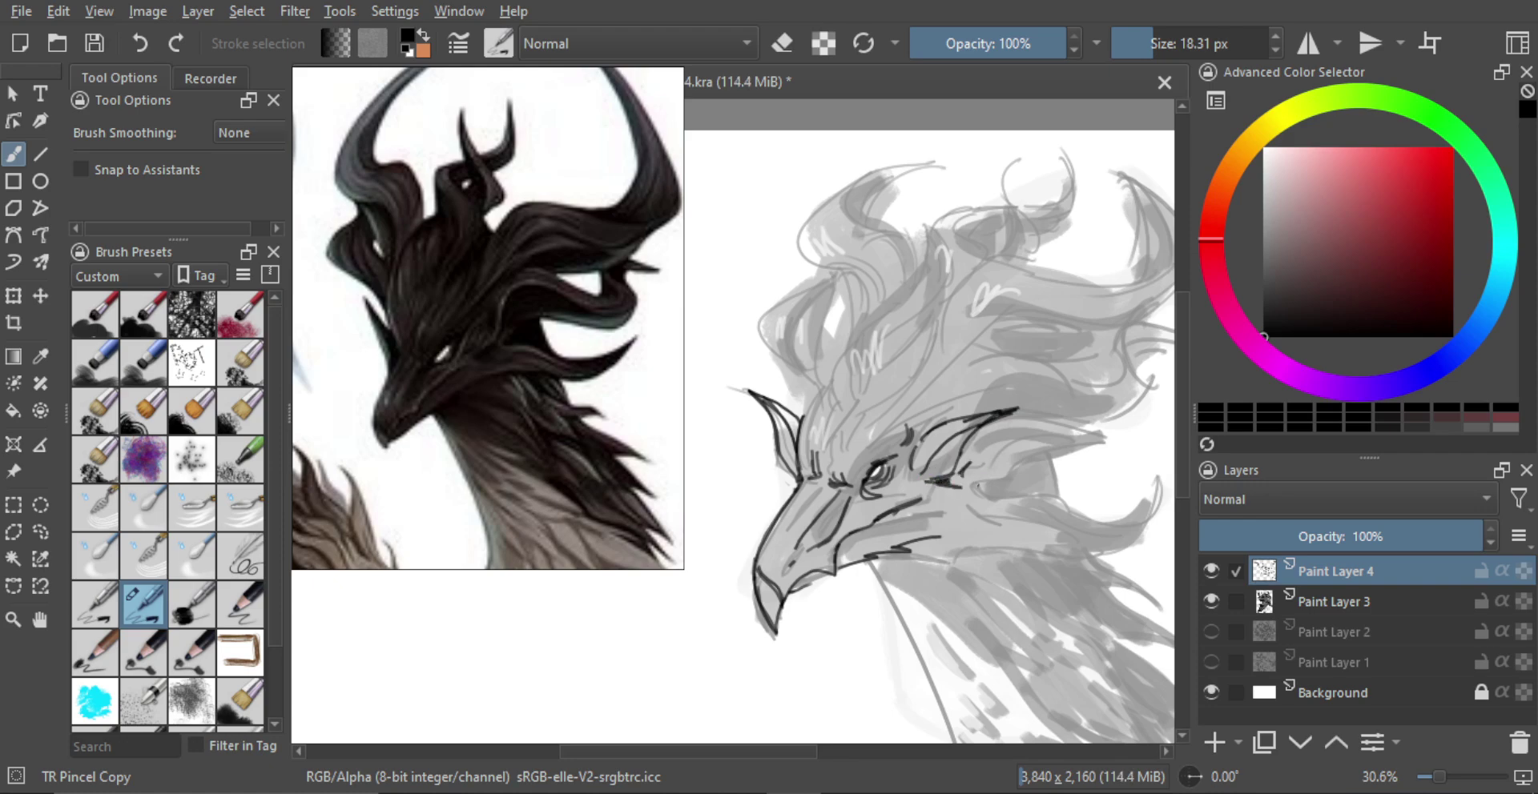
Step: Outline the curved jaw spike and add contour strokes along the cheek leading into it
{"action": "scroll", "coordinate": [877, 320], "scroll_direction": "down", "scroll_amount": 2}
{"action": "mouse_move", "coordinate": [957, 460]}
{"action": "left_mouse_down"}
{"action": "mouse_move", "coordinate": [1100, 479]}
{"action": "mouse_move", "coordinate": [1058, 495]}
{"action": "mouse_move", "coordinate": [1110, 471]}
{"action": "mouse_move", "coordinate": [1072, 510]}
{"action": "left_mouse_up"}
{"action": "key", "text": "ctrl+z"}
{"action": "mouse_move", "coordinate": [1115, 462]}
{"action": "left_mouse_down"}
{"action": "mouse_move", "coordinate": [1083, 509]}
{"action": "mouse_move", "coordinate": [1045, 523]}
{"action": "mouse_move", "coordinate": [1095, 506]}
{"action": "left_mouse_up"}
{"action": "key", "text": "ctrl+z"}
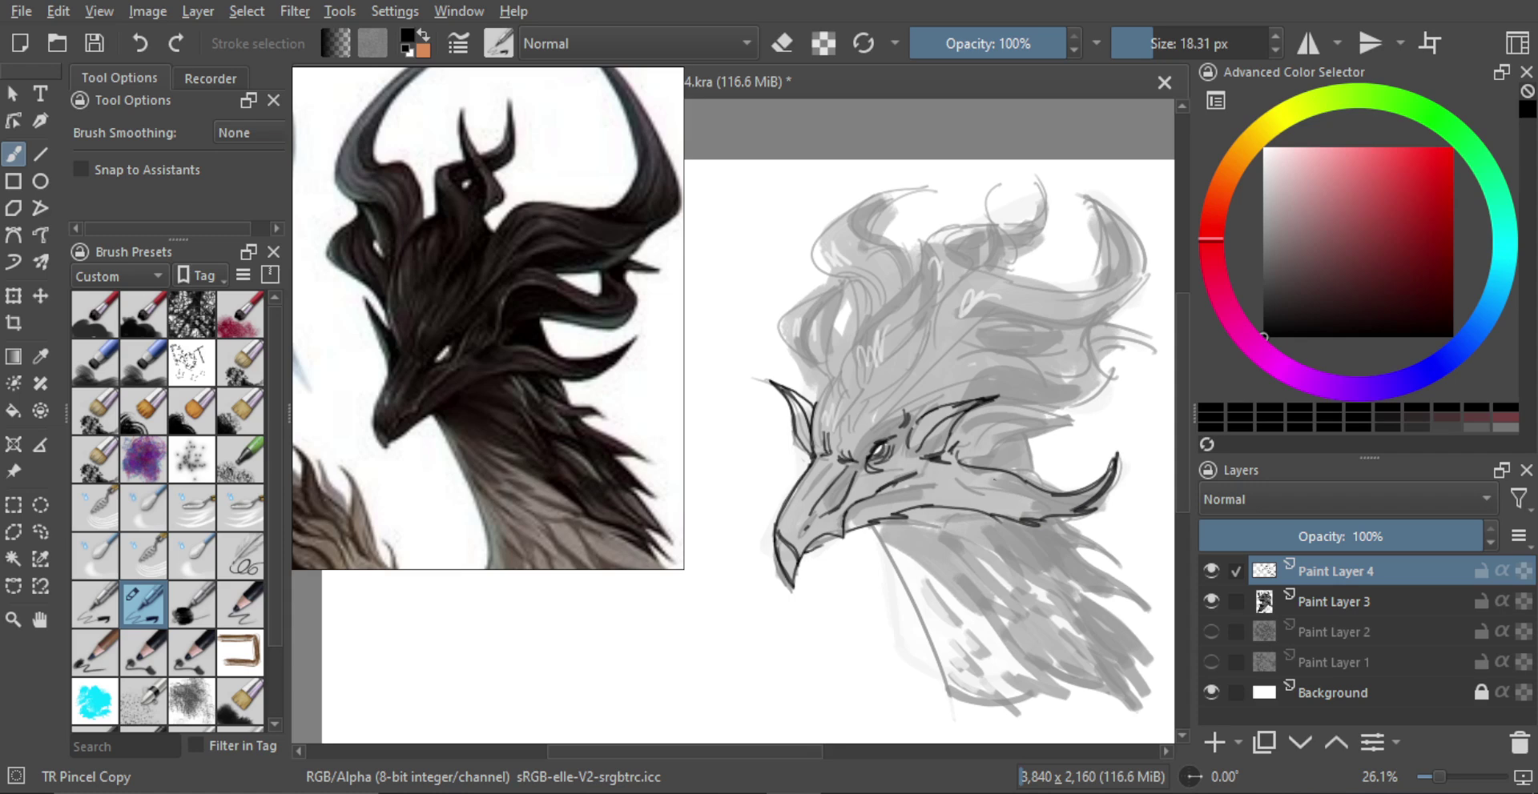
{"action": "left_click_drag", "start_coordinate": [954, 476], "coordinate": [1073, 510]}
{"action": "left_click_drag", "start_coordinate": [977, 492], "coordinate": [1008, 502]}
{"action": "key", "text": "ctrl+z"}
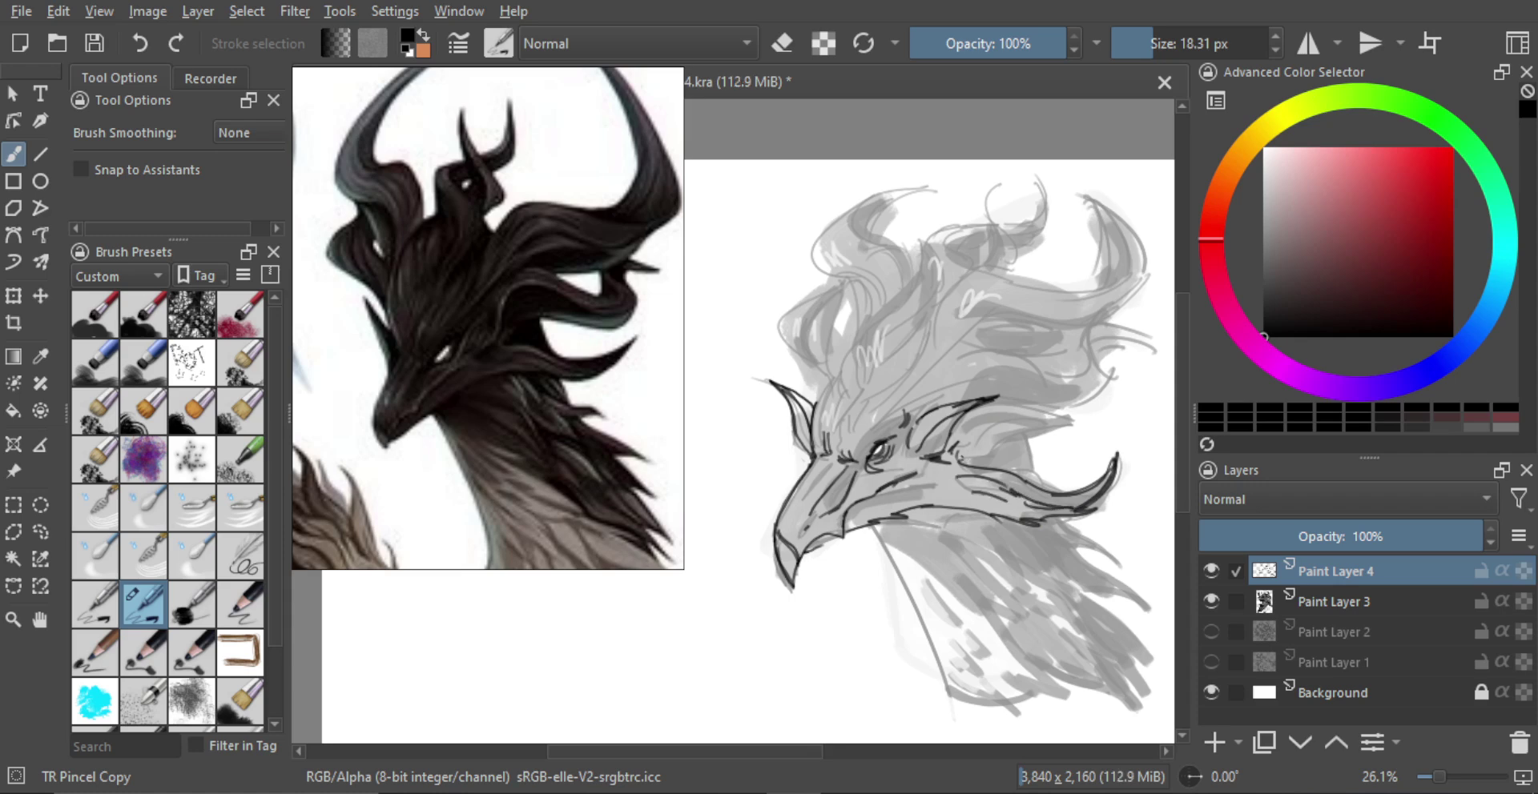
Step: Outline the wavy feather strand above the cheek, including its curled tip, and thicken its inner lines
{"action": "mouse_move", "coordinate": [958, 449]}
{"action": "left_mouse_down"}
{"action": "mouse_move", "coordinate": [972, 459]}
{"action": "mouse_move", "coordinate": [1018, 384]}
{"action": "mouse_move", "coordinate": [953, 447]}
{"action": "left_mouse_up"}
{"action": "key", "text": "ctrl+z"}
{"action": "mouse_move", "coordinate": [988, 376]}
{"action": "left_mouse_down"}
{"action": "mouse_move", "coordinate": [967, 396]}
{"action": "mouse_move", "coordinate": [1087, 392]}
{"action": "left_mouse_up"}
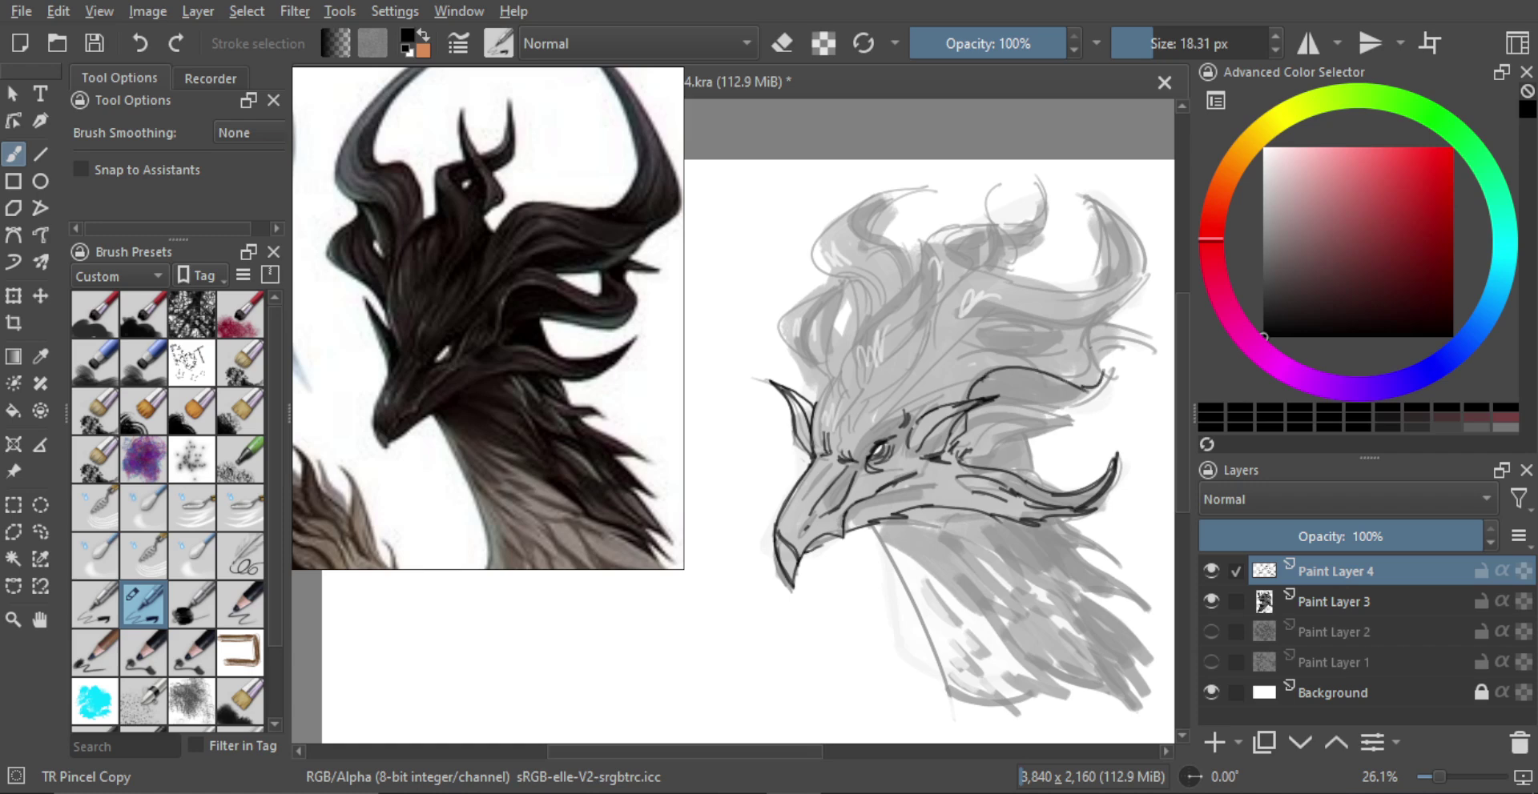
{"action": "mouse_move", "coordinate": [1101, 323]}
{"action": "left_mouse_down"}
{"action": "mouse_move", "coordinate": [1110, 373]}
{"action": "mouse_move", "coordinate": [1094, 402]}
{"action": "mouse_move", "coordinate": [1110, 383]}
{"action": "mouse_move", "coordinate": [1073, 417]}
{"action": "left_mouse_up"}
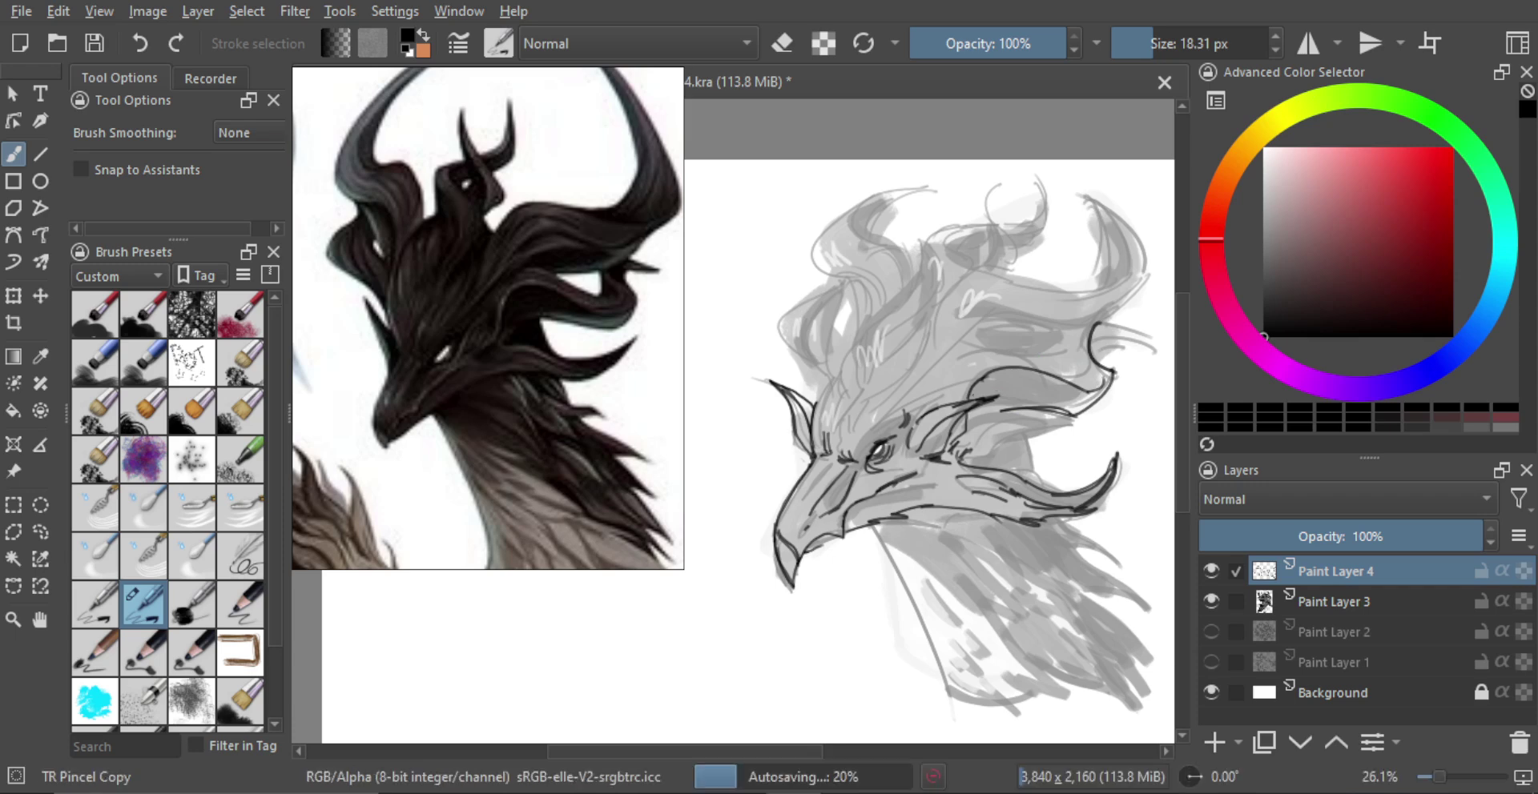
{"action": "left_click_drag", "start_coordinate": [972, 398], "coordinate": [1027, 370]}
{"action": "mouse_move", "coordinate": [972, 393]}
{"action": "left_mouse_down"}
{"action": "mouse_move", "coordinate": [1011, 379]}
{"action": "mouse_move", "coordinate": [1050, 390]}
{"action": "left_mouse_up"}
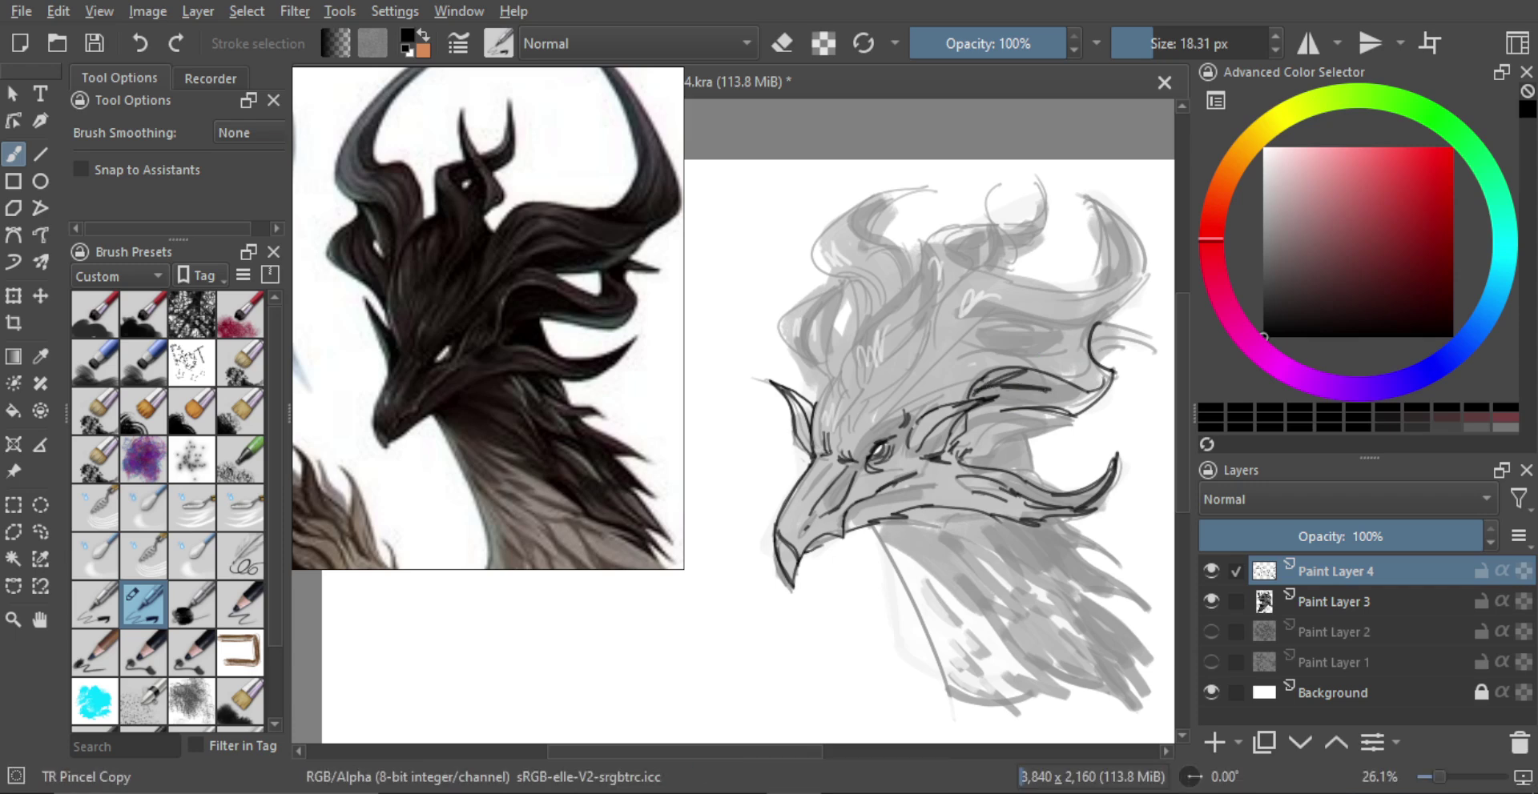
Step: Draw the contour lines joining the upper feather strand to the jaw spike behind the cheek
{"action": "left_click_drag", "start_coordinate": [1001, 413], "coordinate": [969, 448]}
{"action": "key", "text": "ctrl+z"}
{"action": "mouse_move", "coordinate": [1038, 409]}
{"action": "left_mouse_down"}
{"action": "mouse_move", "coordinate": [1022, 449]}
{"action": "mouse_move", "coordinate": [1043, 480]}
{"action": "mouse_move", "coordinate": [994, 444]}
{"action": "left_mouse_up"}
{"action": "left_click_drag", "start_coordinate": [994, 443], "coordinate": [995, 508]}
Step: Set Paint Layer 3's opacity to 57%, check the drawing unmirrored, and reselect Paint Layer 4
{"action": "left_click", "coordinate": [1273, 600]}
{"action": "mouse_move", "coordinate": [1282, 539]}
{"action": "left_mouse_down"}
{"action": "mouse_move", "coordinate": [1254, 539]}
{"action": "mouse_move", "coordinate": [1446, 536]}
{"action": "left_mouse_up"}
{"action": "key", "text": "m"}
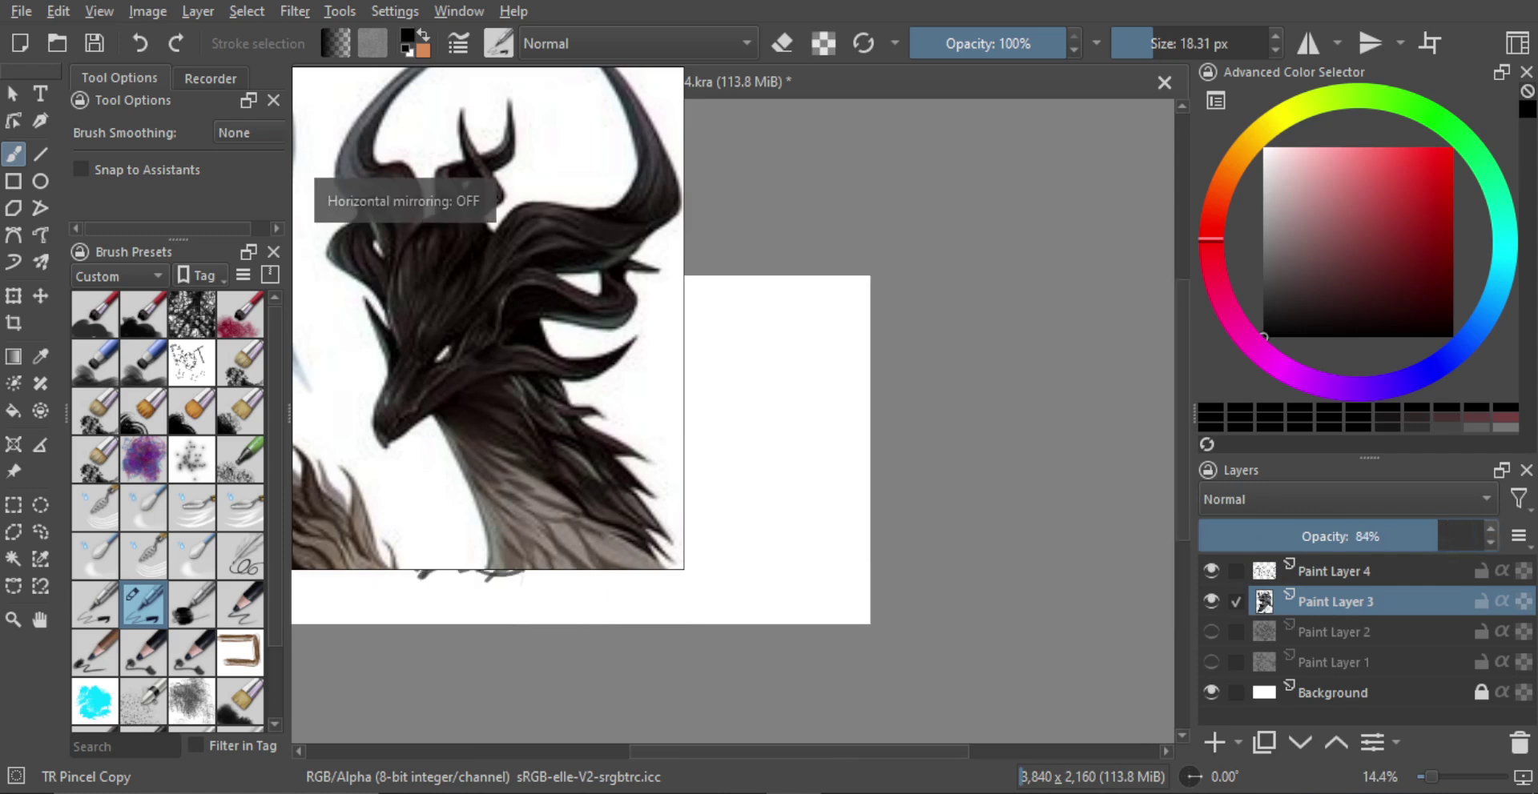
{"action": "key", "text": "m"}
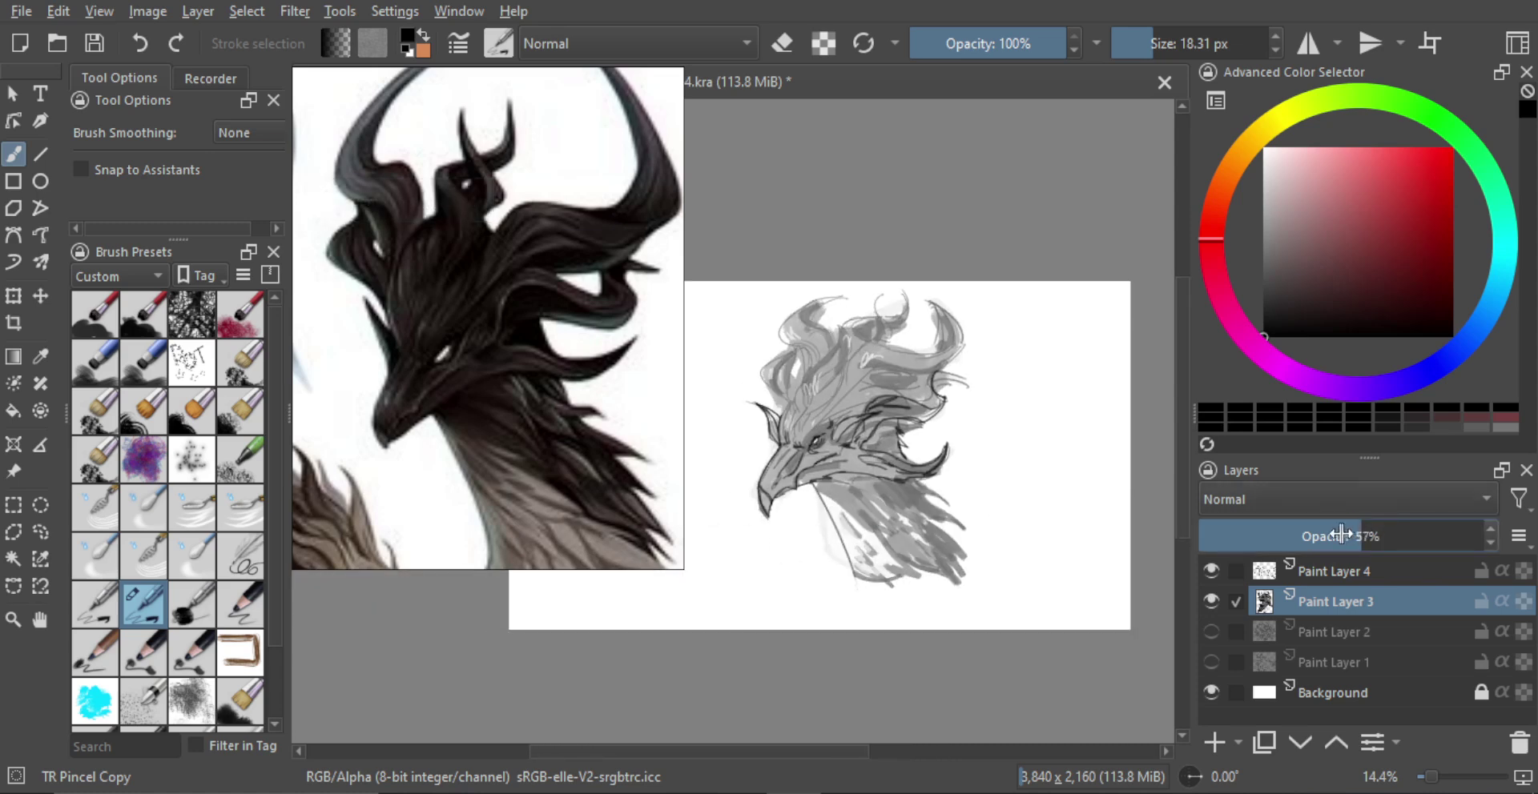
{"action": "left_click", "coordinate": [1311, 571]}
Step: Outline the feathers on the forehead and brow and the line rising toward the crown
{"action": "scroll", "coordinate": [809, 404], "scroll_direction": "up", "scroll_amount": 2}
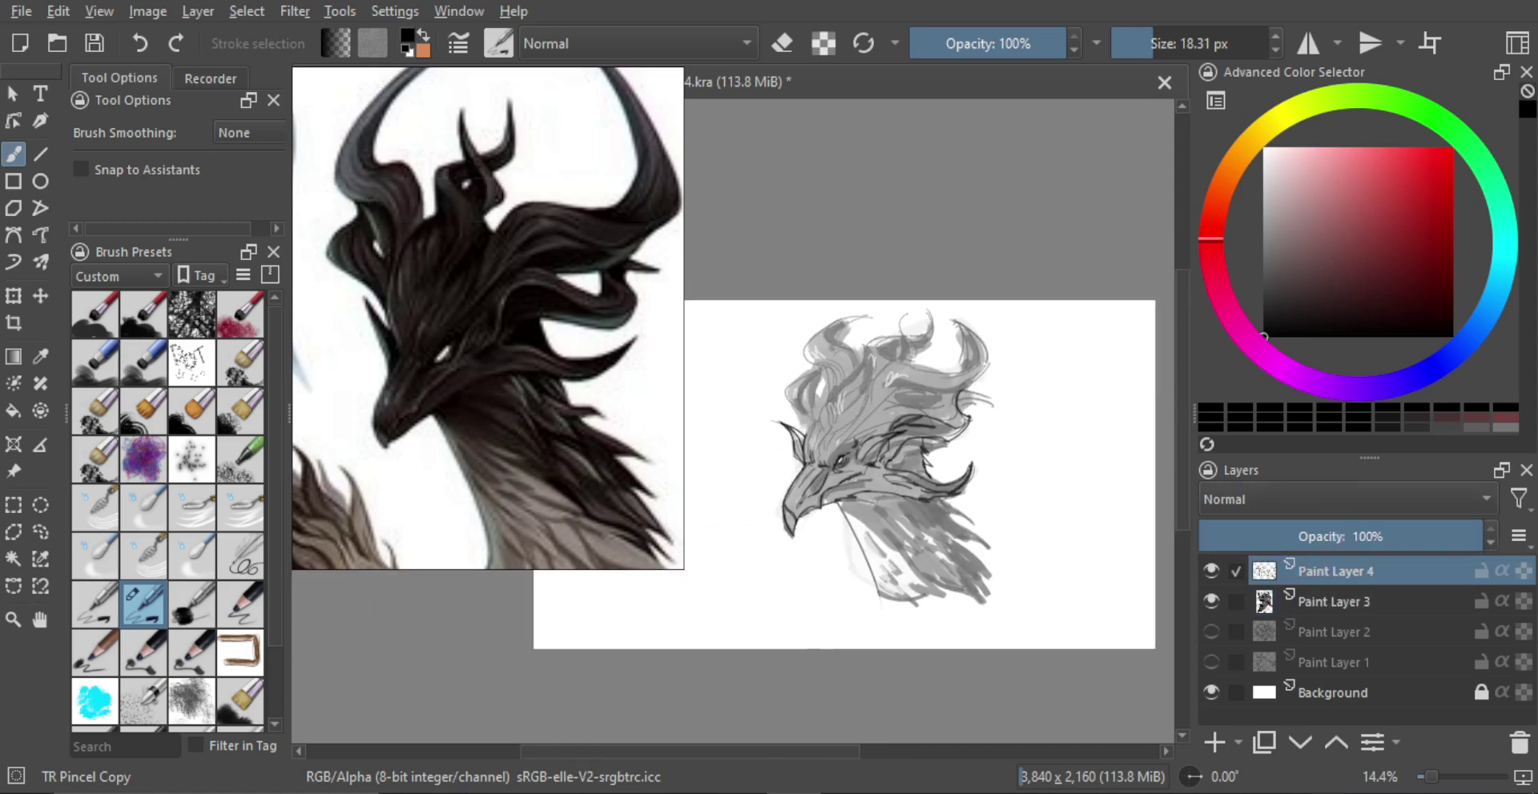
{"action": "scroll", "coordinate": [852, 426], "scroll_direction": "up", "scroll_amount": 1}
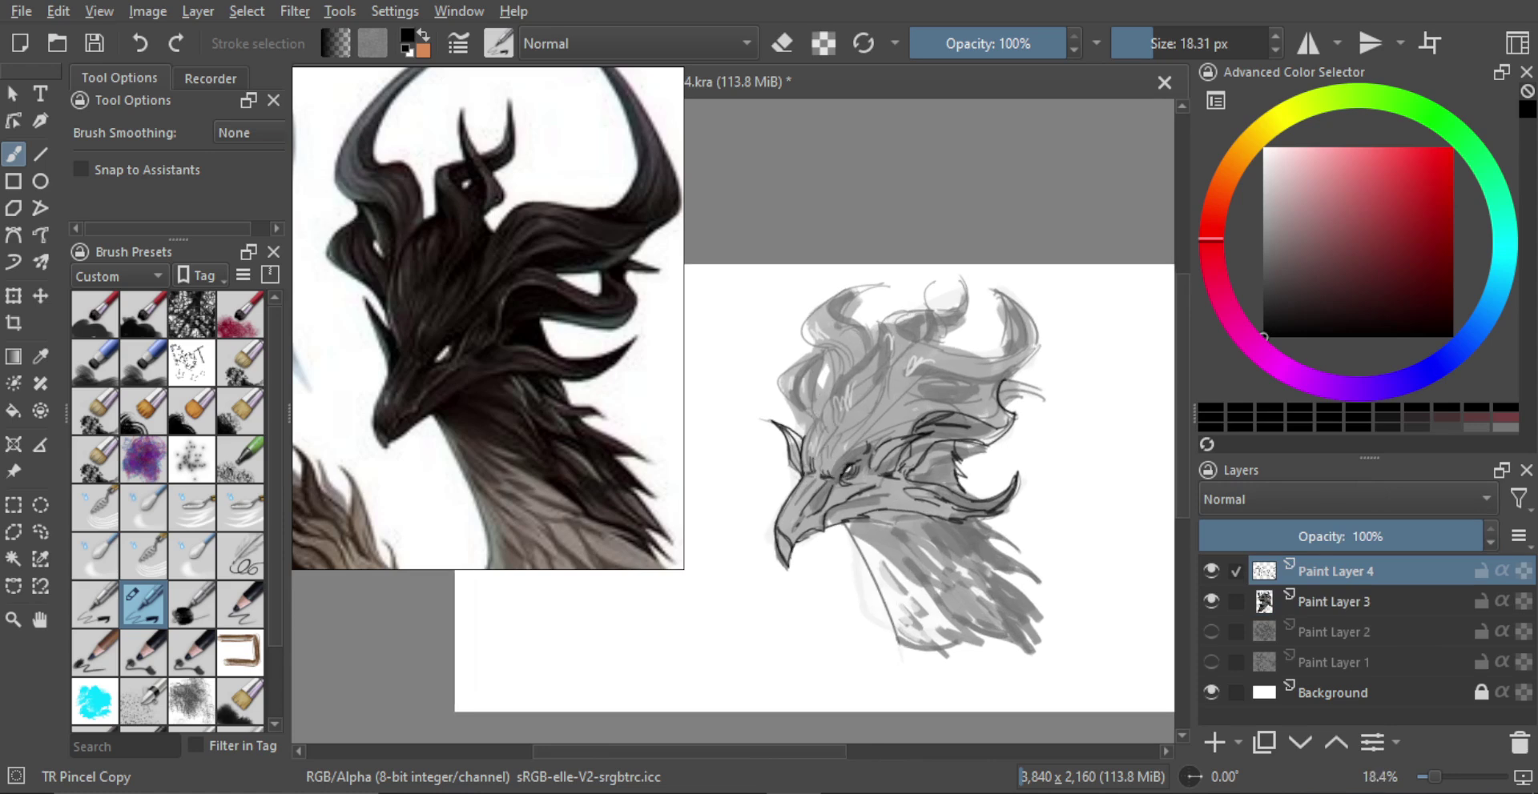
{"action": "mouse_move", "coordinate": [821, 453]}
{"action": "left_mouse_down"}
{"action": "mouse_move", "coordinate": [871, 390]}
{"action": "mouse_move", "coordinate": [869, 404]}
{"action": "left_mouse_up"}
{"action": "mouse_move", "coordinate": [861, 415]}
{"action": "left_mouse_down"}
{"action": "mouse_move", "coordinate": [871, 398]}
{"action": "mouse_move", "coordinate": [881, 406]}
{"action": "left_mouse_up"}
{"action": "left_click_drag", "start_coordinate": [804, 440], "coordinate": [838, 395]}
{"action": "key", "text": "ctrl+z"}
{"action": "mouse_move", "coordinate": [878, 400]}
{"action": "left_mouse_down"}
{"action": "mouse_move", "coordinate": [910, 328]}
{"action": "mouse_move", "coordinate": [907, 375]}
{"action": "left_mouse_up"}
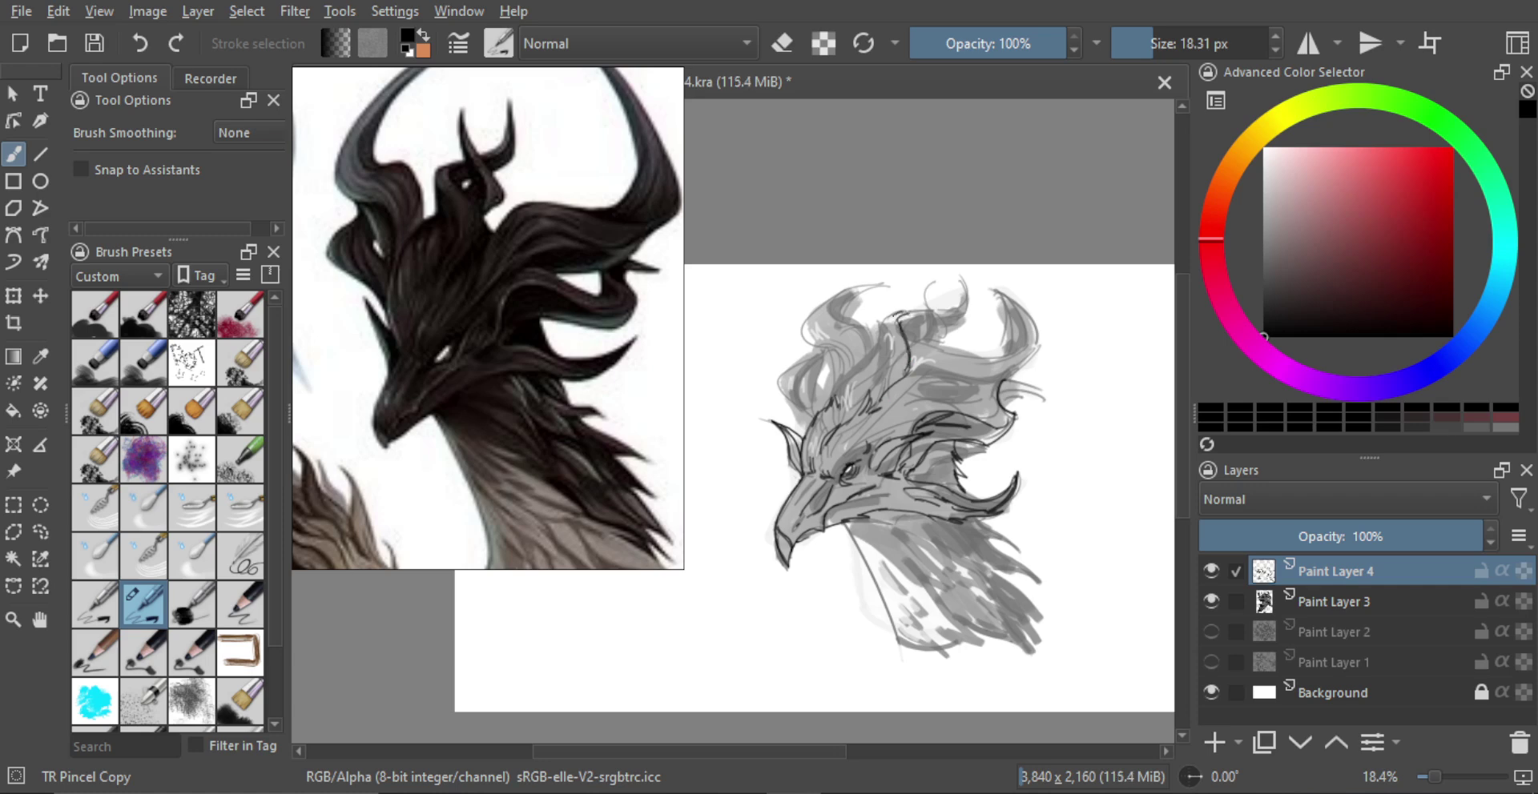
Step: Draw the pointed feather strands at the front of the crown below the small horns
{"action": "left_click_drag", "start_coordinate": [889, 316], "coordinate": [884, 381]}
{"action": "left_click_drag", "start_coordinate": [884, 324], "coordinate": [859, 392]}
{"action": "left_click_drag", "start_coordinate": [901, 324], "coordinate": [914, 311]}
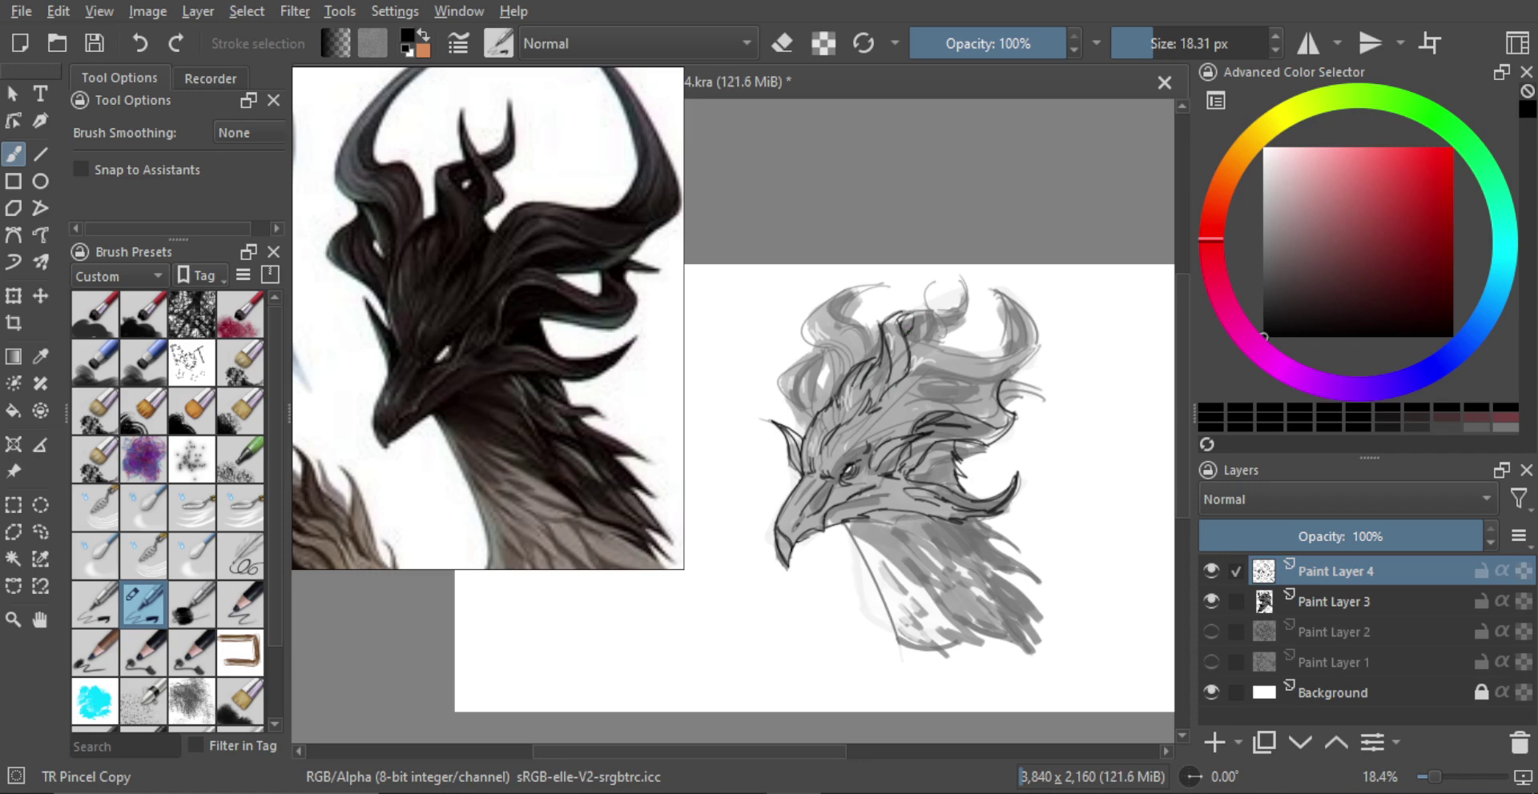
Step: Outline the small curved horns at the top of the crown
{"action": "mouse_move", "coordinate": [908, 332]}
{"action": "left_mouse_down"}
{"action": "mouse_move", "coordinate": [924, 278]}
{"action": "mouse_move", "coordinate": [910, 285]}
{"action": "left_mouse_up"}
{"action": "mouse_move", "coordinate": [919, 345]}
{"action": "left_mouse_down"}
{"action": "mouse_move", "coordinate": [923, 322]}
{"action": "mouse_move", "coordinate": [928, 342]}
{"action": "mouse_move", "coordinate": [935, 331]}
{"action": "left_mouse_up"}
{"action": "left_click_drag", "start_coordinate": [924, 272], "coordinate": [942, 337]}
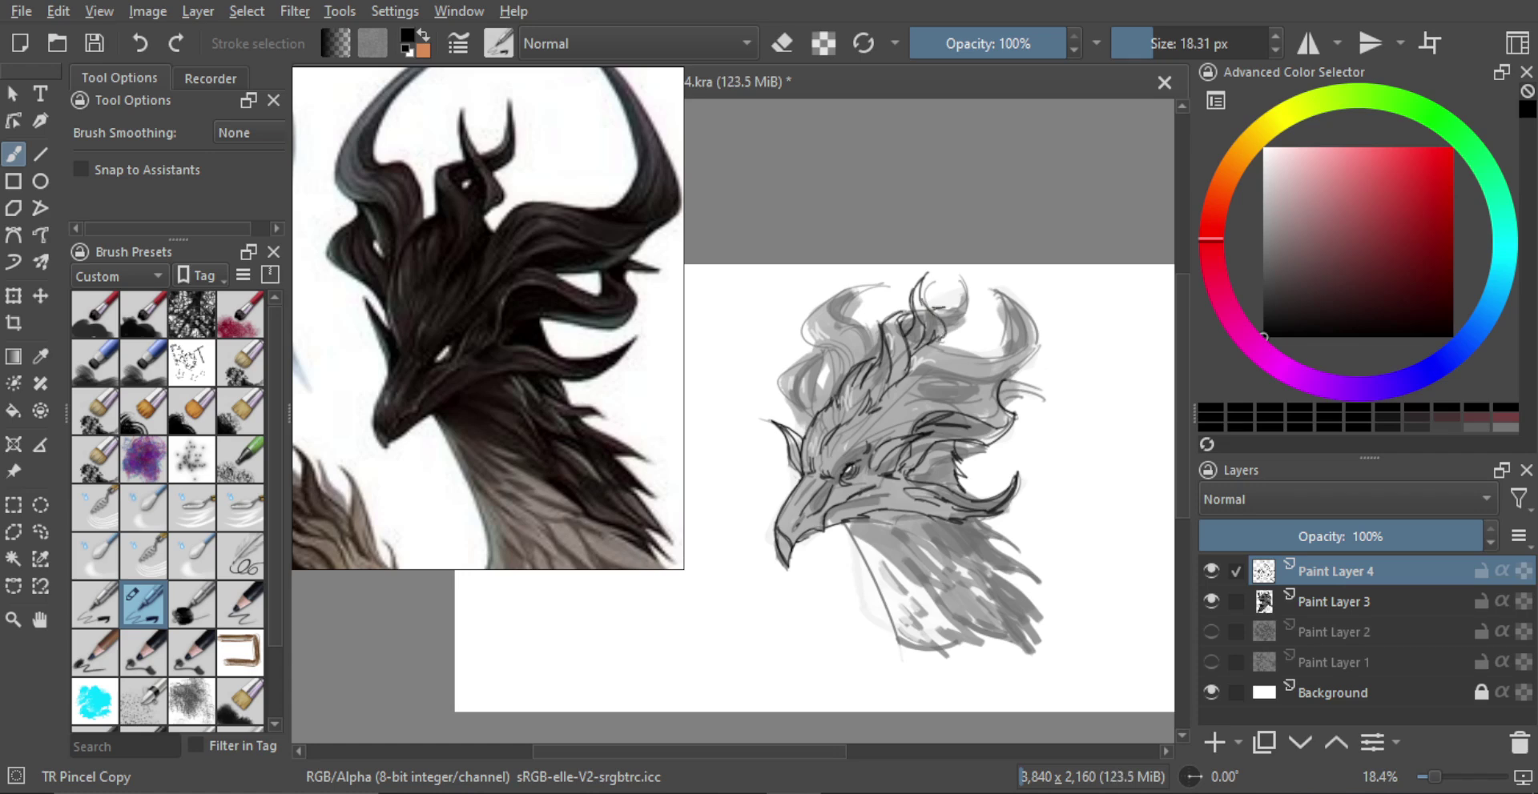
{"action": "mouse_move", "coordinate": [956, 272]}
{"action": "left_mouse_down"}
{"action": "mouse_move", "coordinate": [934, 317]}
{"action": "mouse_move", "coordinate": [959, 324]}
{"action": "left_mouse_up"}
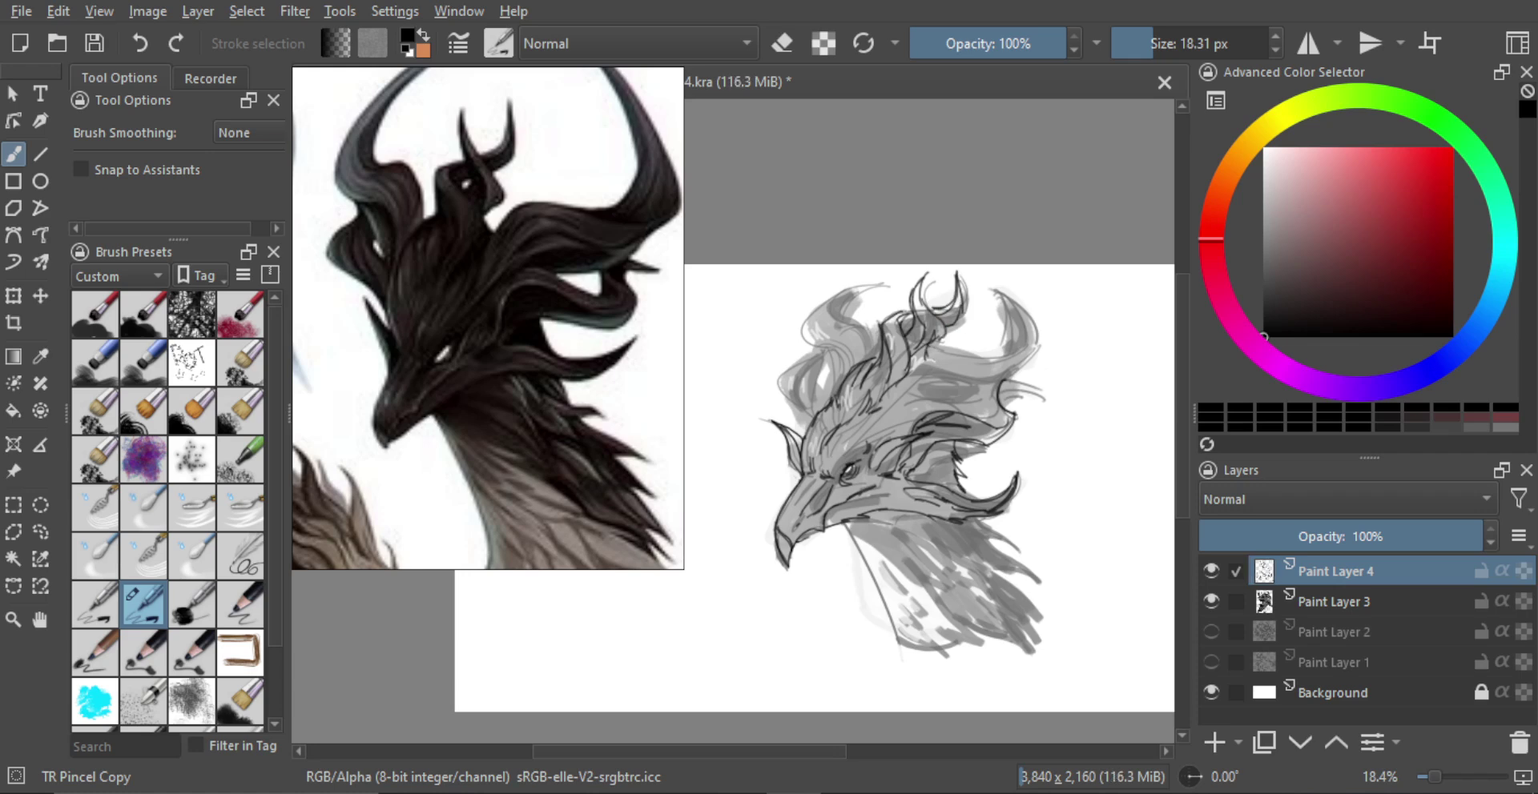
Step: Outline the large rear horn and add feather lines running from its base across the crown
{"action": "left_click_drag", "start_coordinate": [923, 358], "coordinate": [893, 412]}
{"action": "mouse_move", "coordinate": [943, 370]}
{"action": "left_mouse_down"}
{"action": "mouse_move", "coordinate": [928, 382]}
{"action": "mouse_move", "coordinate": [987, 349]}
{"action": "mouse_move", "coordinate": [1025, 351]}
{"action": "mouse_move", "coordinate": [1036, 328]}
{"action": "mouse_move", "coordinate": [1008, 345]}
{"action": "mouse_move", "coordinate": [1015, 315]}
{"action": "left_mouse_up"}
{"action": "key", "text": "ctrl+z"}
{"action": "mouse_move", "coordinate": [1015, 313]}
{"action": "left_mouse_down"}
{"action": "mouse_move", "coordinate": [1016, 343]}
{"action": "mouse_move", "coordinate": [1016, 309]}
{"action": "mouse_move", "coordinate": [994, 286]}
{"action": "mouse_move", "coordinate": [1045, 335]}
{"action": "mouse_move", "coordinate": [1016, 367]}
{"action": "left_mouse_up"}
{"action": "key", "text": "ctrl+z"}
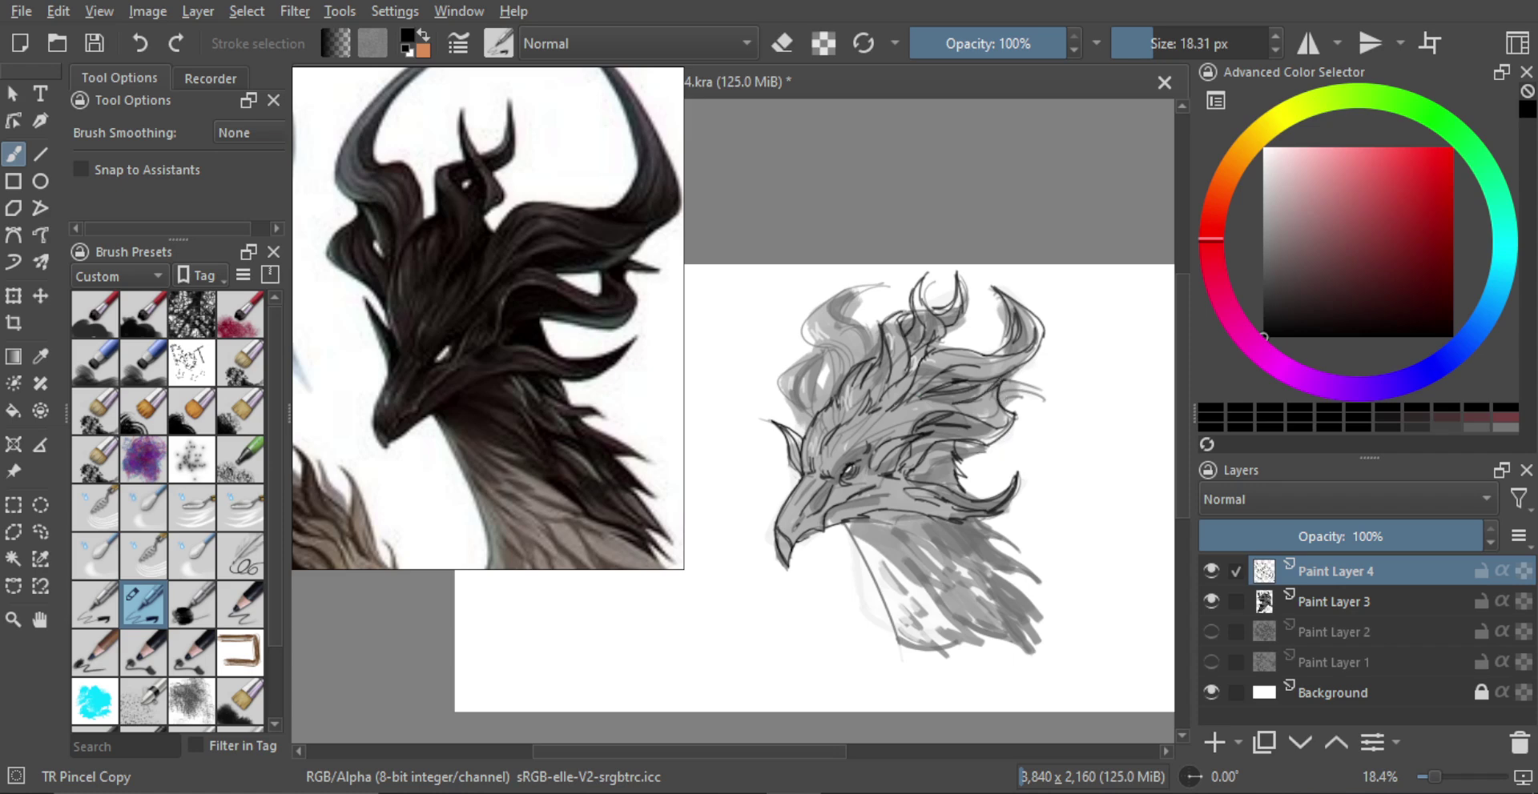
Step: Merge the line-art layer down onto Paint Layer 3 and clean up and ink the feather tips at the back of the head
{"action": "key", "text": "ctrl+e"}
{"action": "key", "text": "e"}
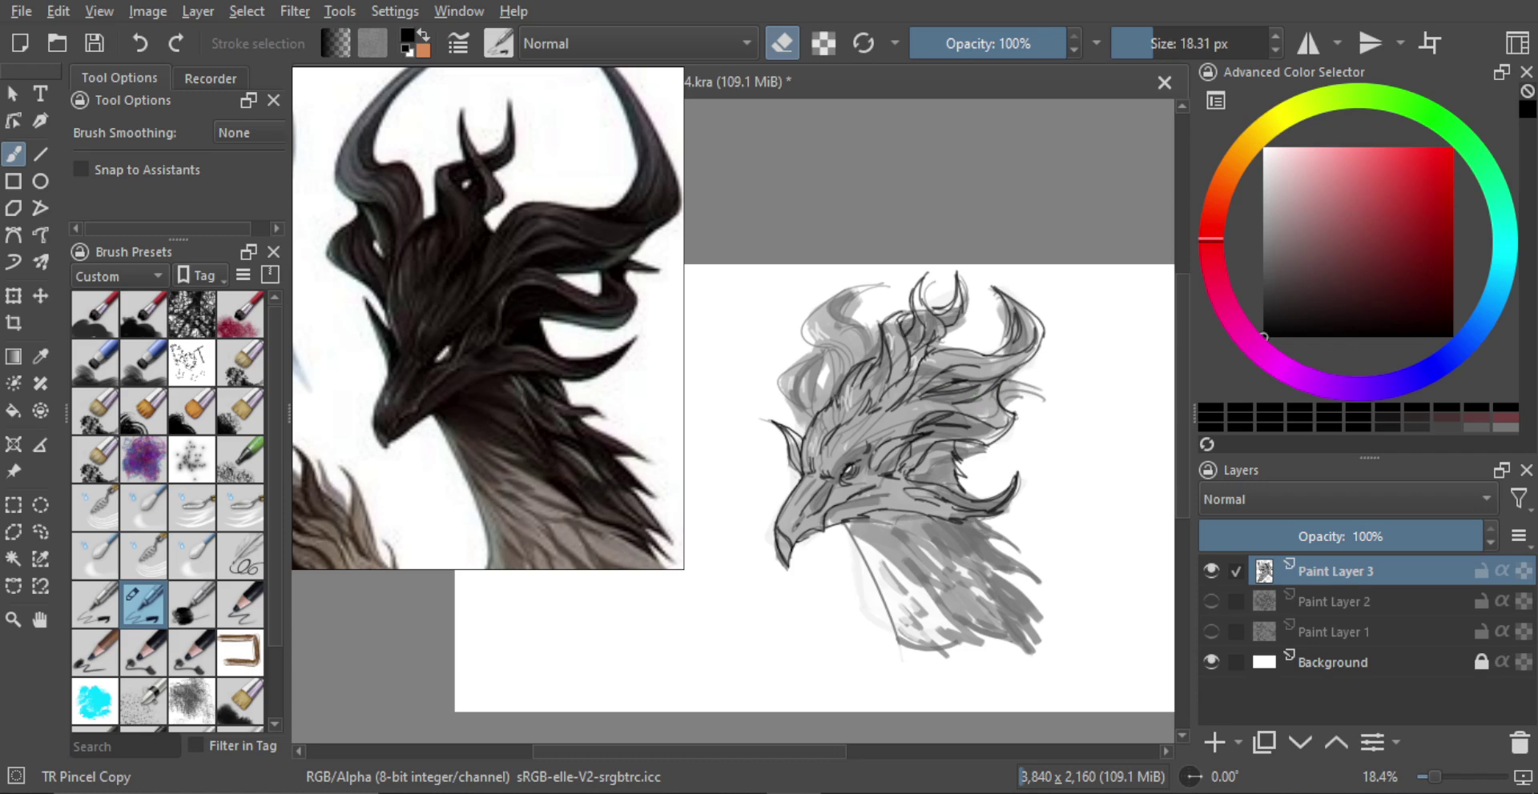
{"action": "mouse_move", "coordinate": [969, 402]}
{"action": "left_mouse_down"}
{"action": "mouse_move", "coordinate": [989, 420]}
{"action": "mouse_move", "coordinate": [1046, 399]}
{"action": "mouse_move", "coordinate": [1002, 402]}
{"action": "left_mouse_up"}
{"action": "key", "text": "e"}
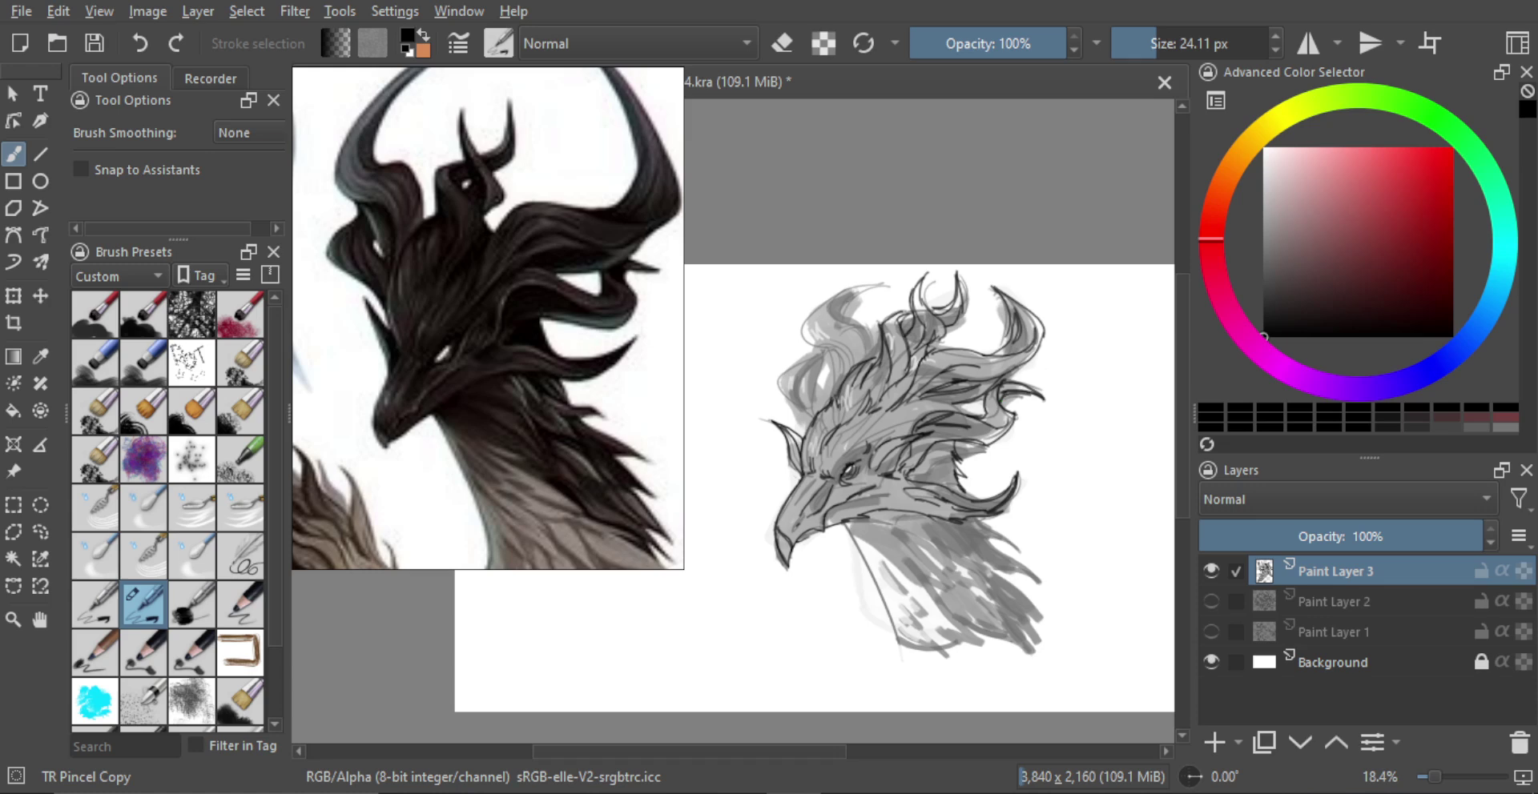
Step: Outline the far horn curving up behind the forehead and erase the stray shading around it
{"action": "mouse_move", "coordinate": [842, 369]}
{"action": "left_mouse_down"}
{"action": "mouse_move", "coordinate": [838, 383]}
{"action": "mouse_move", "coordinate": [847, 299]}
{"action": "mouse_move", "coordinate": [867, 292]}
{"action": "left_mouse_up"}
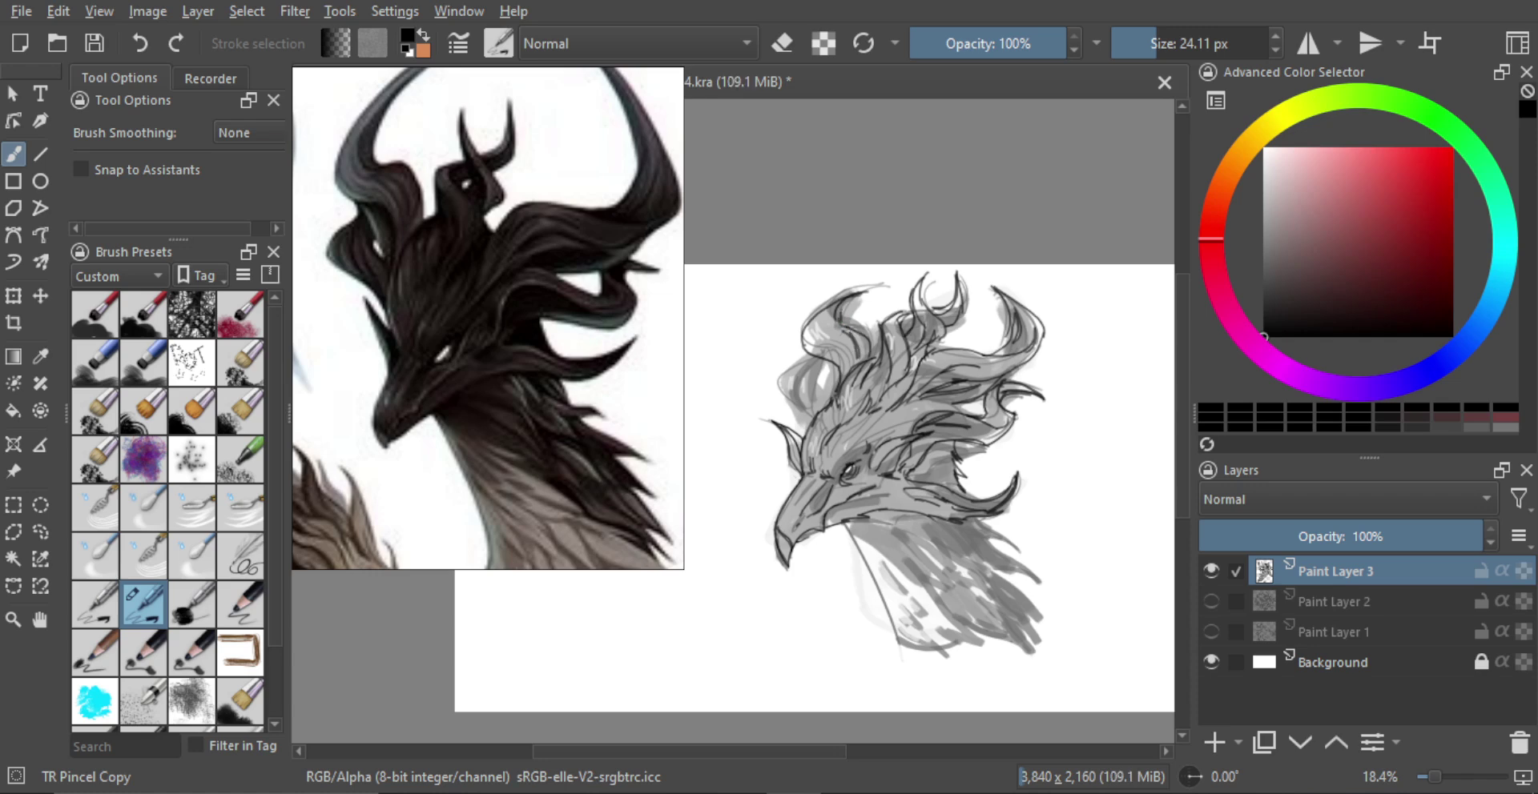
{"action": "mouse_move", "coordinate": [819, 309]}
{"action": "left_mouse_down"}
{"action": "mouse_move", "coordinate": [810, 342]}
{"action": "mouse_move", "coordinate": [844, 357]}
{"action": "mouse_move", "coordinate": [871, 343]}
{"action": "left_mouse_up"}
{"action": "key", "text": "e"}
{"action": "mouse_move", "coordinate": [860, 303]}
{"action": "left_mouse_down"}
{"action": "mouse_move", "coordinate": [850, 320]}
{"action": "mouse_move", "coordinate": [875, 351]}
{"action": "left_mouse_up"}
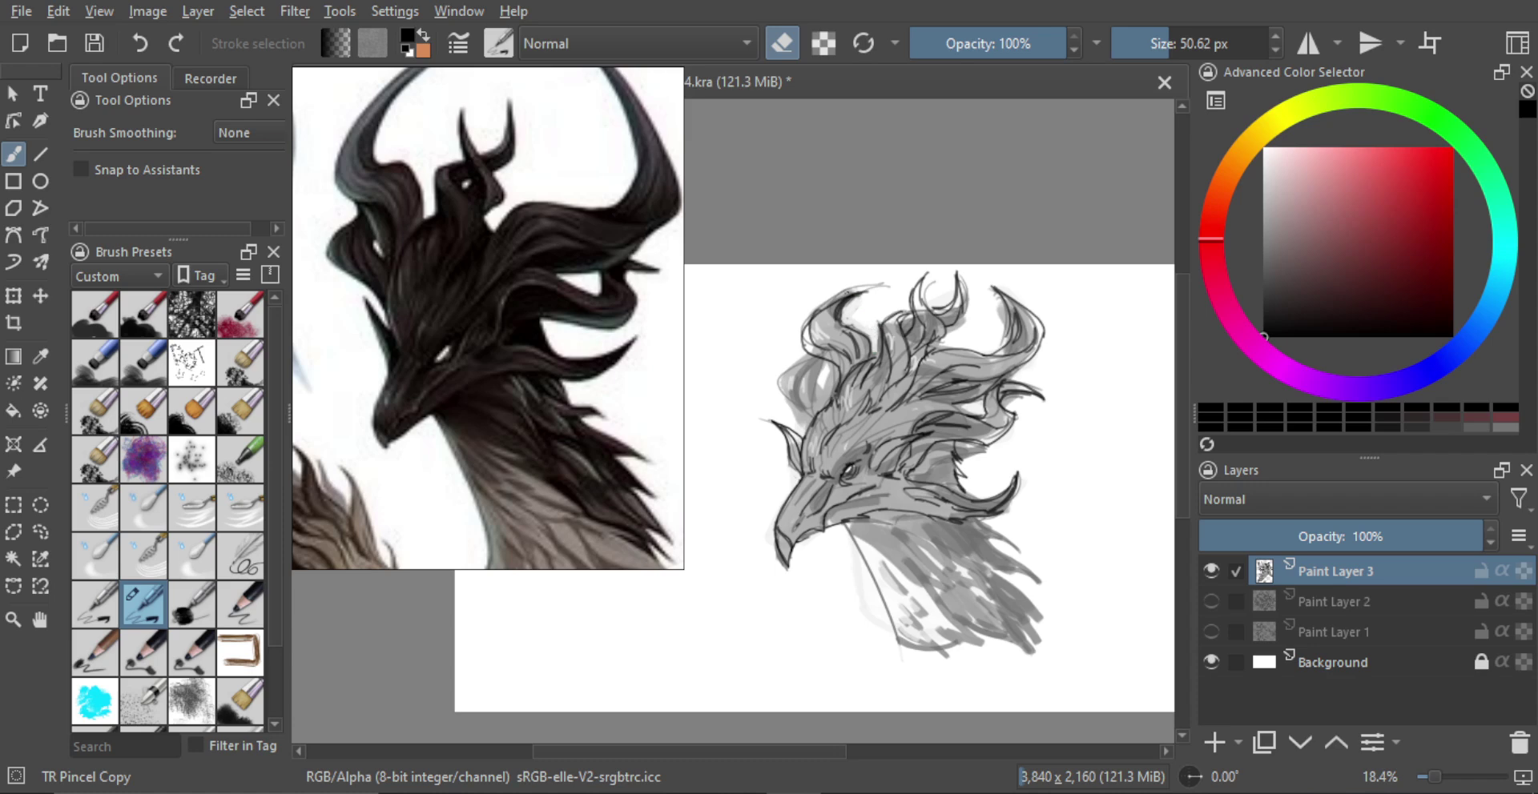
{"action": "left_click_drag", "start_coordinate": [880, 286], "coordinate": [834, 296]}
{"action": "left_click_drag", "start_coordinate": [954, 326], "coordinate": [965, 317]}
Step: Outline the feathers below the far horn's base with a smaller brush and erase the excess shading beside them
{"action": "key", "text": "e"}
{"action": "key", "text": "bracketleft"}
{"action": "key", "text": "bracketleft"}
{"action": "key", "text": "bracketleft"}
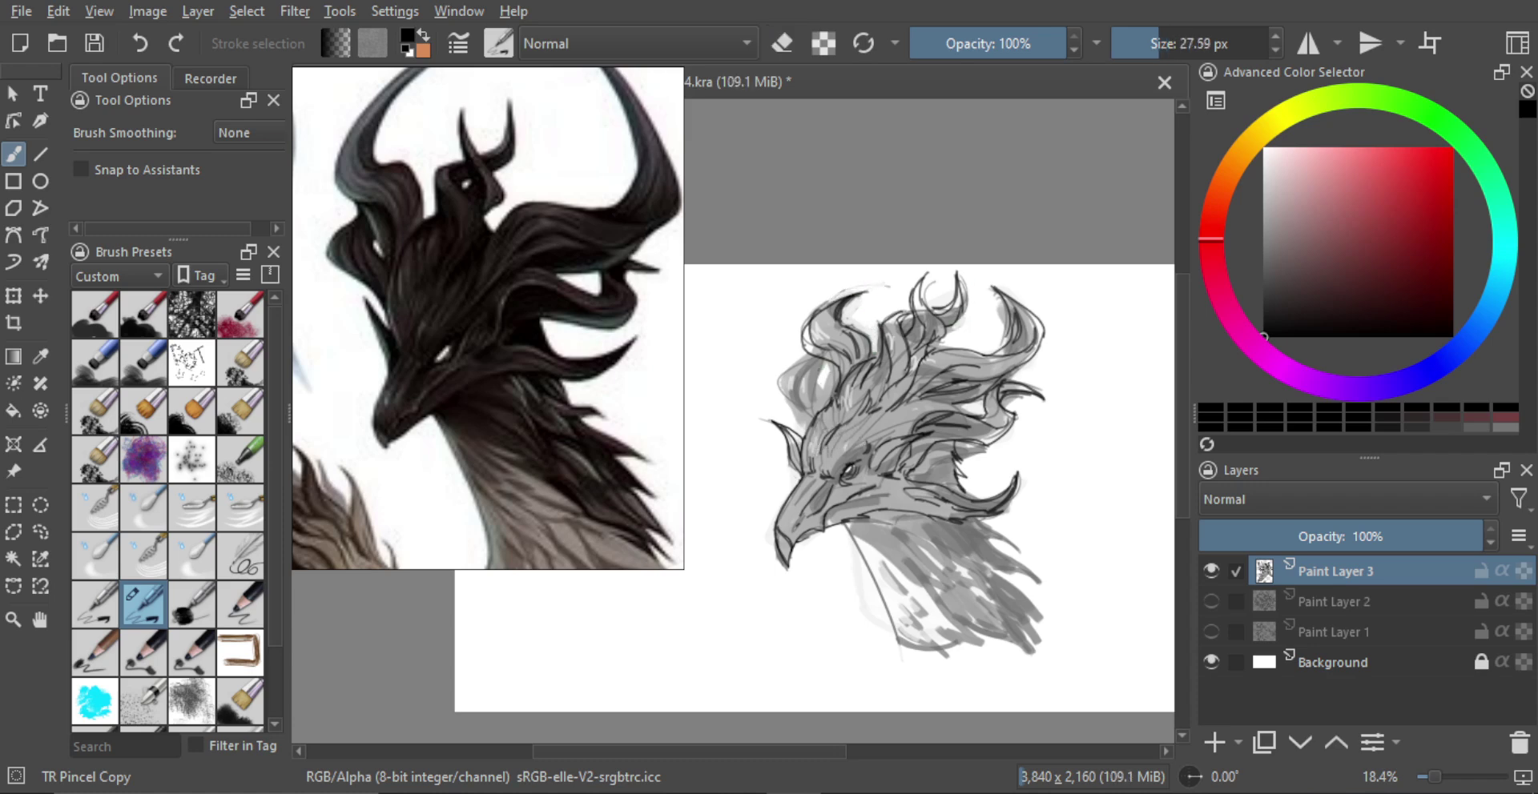
{"action": "mouse_move", "coordinate": [820, 402]}
{"action": "left_mouse_down"}
{"action": "mouse_move", "coordinate": [830, 374]}
{"action": "mouse_move", "coordinate": [824, 401]}
{"action": "left_mouse_up"}
{"action": "key", "text": "ctrl+z"}
{"action": "key", "text": "e"}
{"action": "key", "text": "e"}
{"action": "key", "text": "bracketleft"}
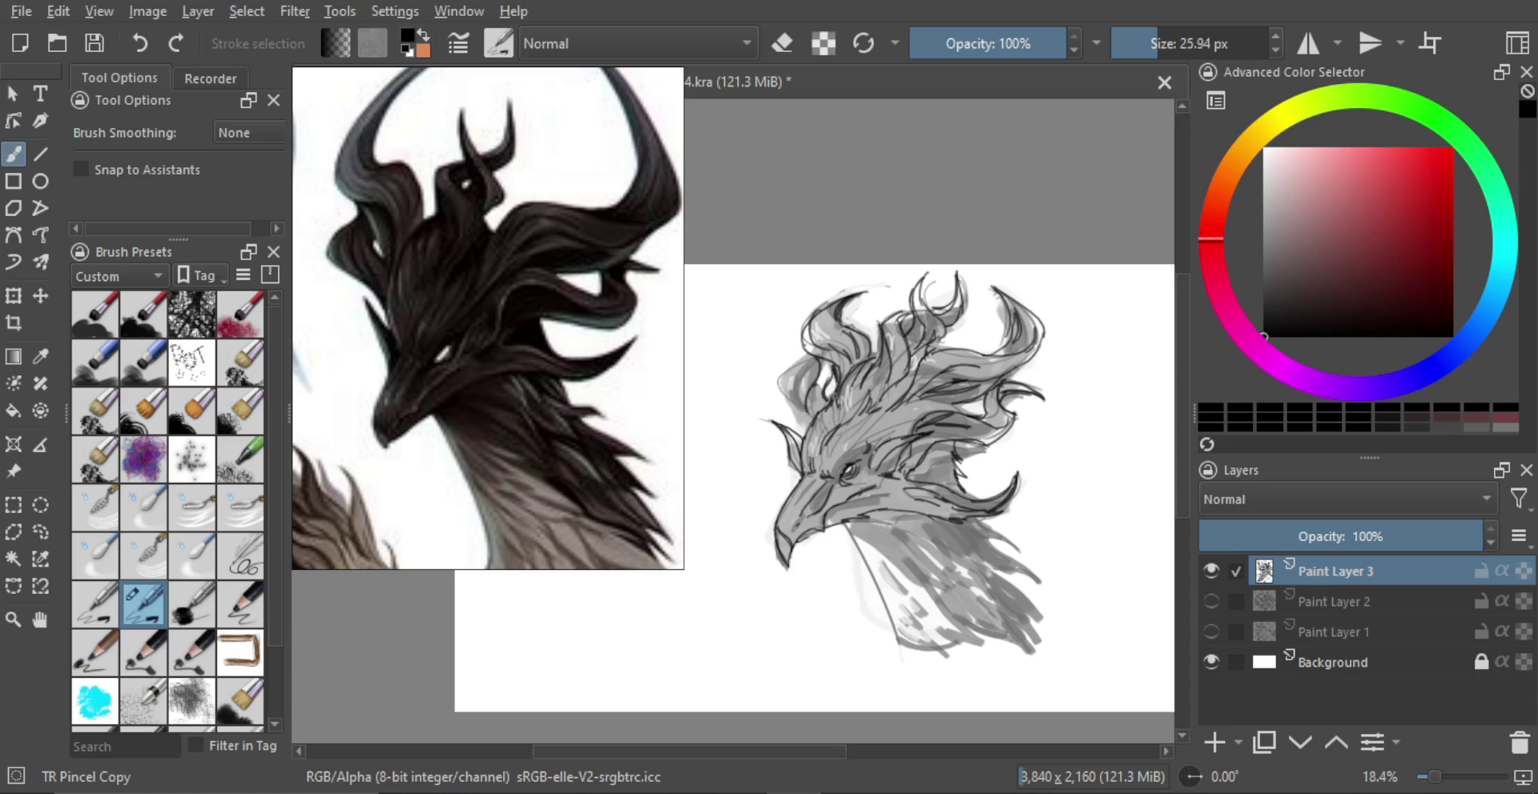
{"action": "mouse_move", "coordinate": [801, 379]}
{"action": "left_mouse_down"}
{"action": "mouse_move", "coordinate": [806, 429]}
{"action": "mouse_move", "coordinate": [805, 369]}
{"action": "left_mouse_up"}
{"action": "key", "text": "e"}
{"action": "left_click_drag", "start_coordinate": [782, 379], "coordinate": [801, 359]}
{"action": "key", "text": "e"}
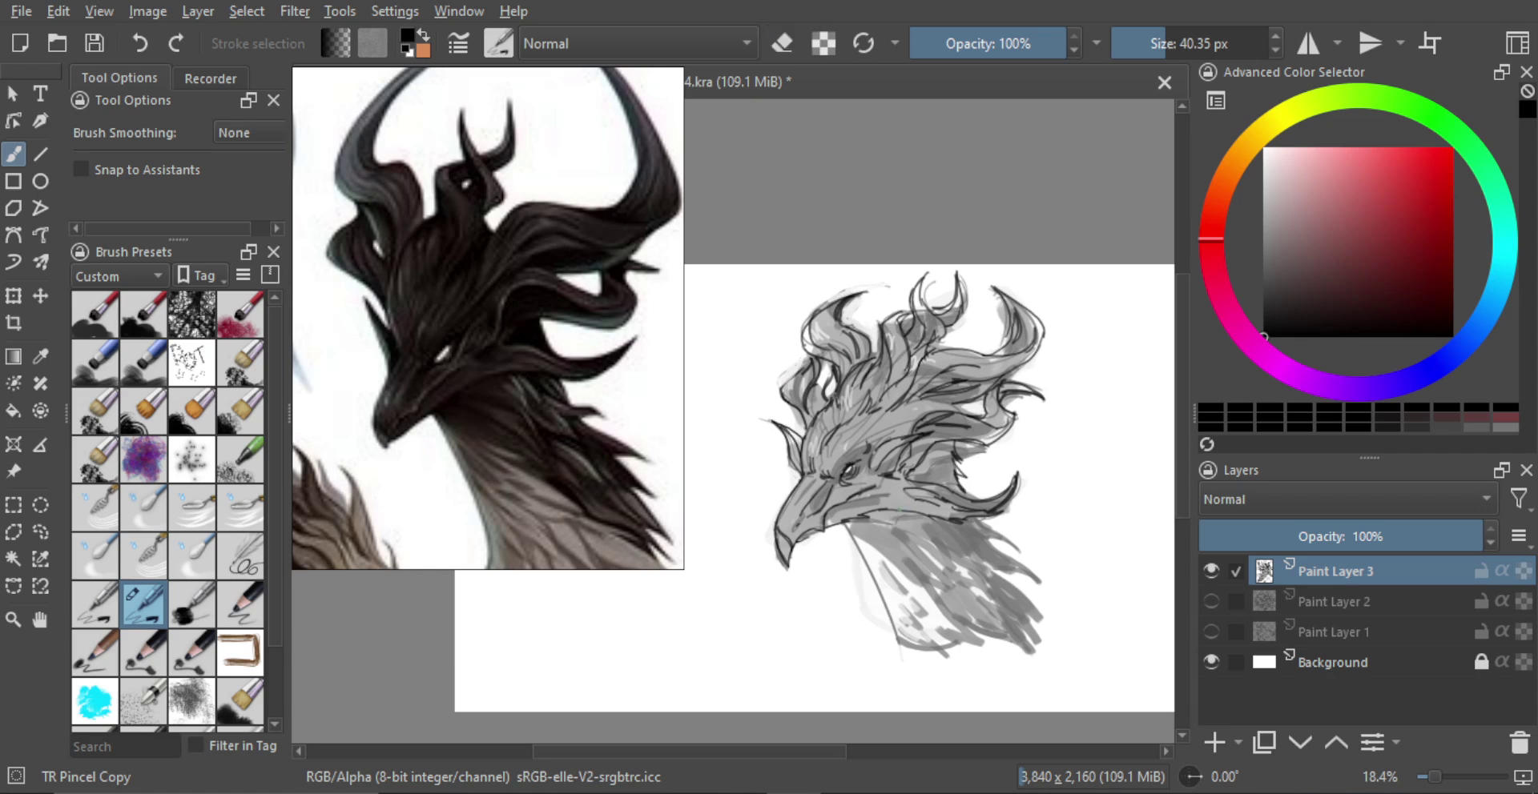
Step: Draw the throat line and the short pointed feather strokes along the front and lower edge of the neck
{"action": "key", "text": "minus"}
{"action": "key", "text": "bracketleft"}
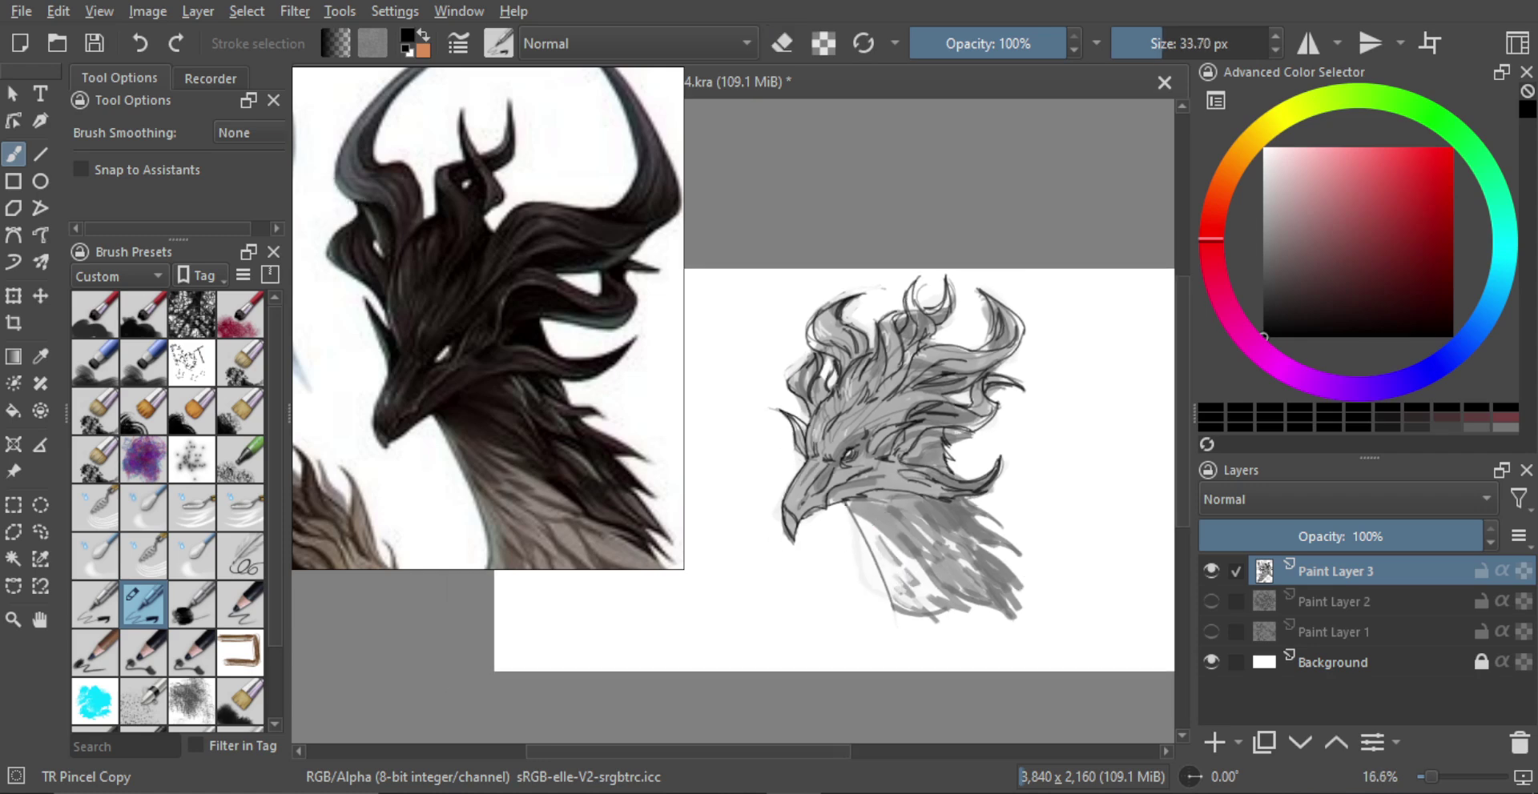
{"action": "left_click_drag", "start_coordinate": [846, 504], "coordinate": [895, 605]}
{"action": "mouse_move", "coordinate": [883, 557]}
{"action": "left_mouse_down"}
{"action": "mouse_move", "coordinate": [897, 570]}
{"action": "mouse_move", "coordinate": [909, 557]}
{"action": "mouse_move", "coordinate": [911, 599]}
{"action": "left_mouse_up"}
{"action": "left_click_drag", "start_coordinate": [905, 590], "coordinate": [917, 603]}
{"action": "left_click_drag", "start_coordinate": [884, 518], "coordinate": [921, 541]}
{"action": "left_click_drag", "start_coordinate": [903, 537], "coordinate": [963, 583]}
{"action": "key", "text": "ctrl+z"}
{"action": "mouse_move", "coordinate": [934, 574]}
{"action": "left_mouse_down"}
{"action": "mouse_move", "coordinate": [961, 586]}
{"action": "mouse_move", "coordinate": [934, 593]}
{"action": "left_mouse_up"}
{"action": "mouse_move", "coordinate": [931, 590]}
{"action": "left_mouse_down"}
{"action": "mouse_move", "coordinate": [960, 620]}
{"action": "mouse_move", "coordinate": [920, 622]}
{"action": "mouse_move", "coordinate": [953, 600]}
{"action": "mouse_move", "coordinate": [985, 612]}
{"action": "left_mouse_up"}
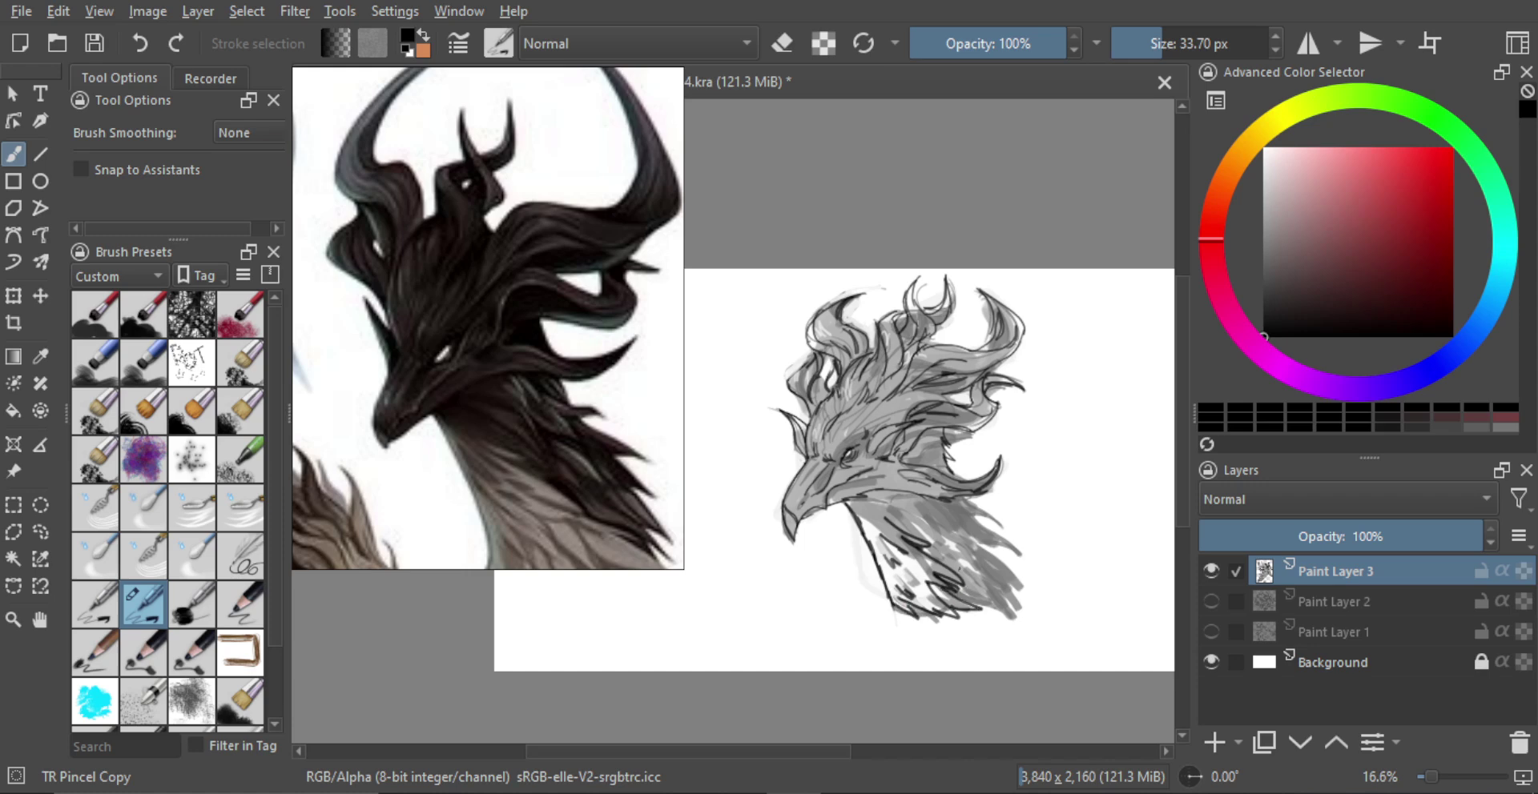
Step: Add the jagged feather outlines across the back of the neck
{"action": "left_click_drag", "start_coordinate": [950, 564], "coordinate": [1008, 591]}
{"action": "left_click_drag", "start_coordinate": [960, 575], "coordinate": [986, 585]}
{"action": "key", "text": "e"}
{"action": "key", "text": "e"}
{"action": "mouse_move", "coordinate": [899, 505]}
{"action": "left_mouse_down"}
{"action": "mouse_move", "coordinate": [945, 551]}
{"action": "mouse_move", "coordinate": [939, 518]}
{"action": "mouse_move", "coordinate": [958, 552]}
{"action": "mouse_move", "coordinate": [972, 531]}
{"action": "mouse_move", "coordinate": [992, 536]}
{"action": "mouse_move", "coordinate": [991, 499]}
{"action": "mouse_move", "coordinate": [1019, 554]}
{"action": "mouse_move", "coordinate": [974, 546]}
{"action": "mouse_move", "coordinate": [1008, 548]}
{"action": "mouse_move", "coordinate": [1027, 573]}
{"action": "mouse_move", "coordinate": [1017, 605]}
{"action": "mouse_move", "coordinate": [1000, 600]}
{"action": "mouse_move", "coordinate": [991, 543]}
{"action": "left_mouse_up"}
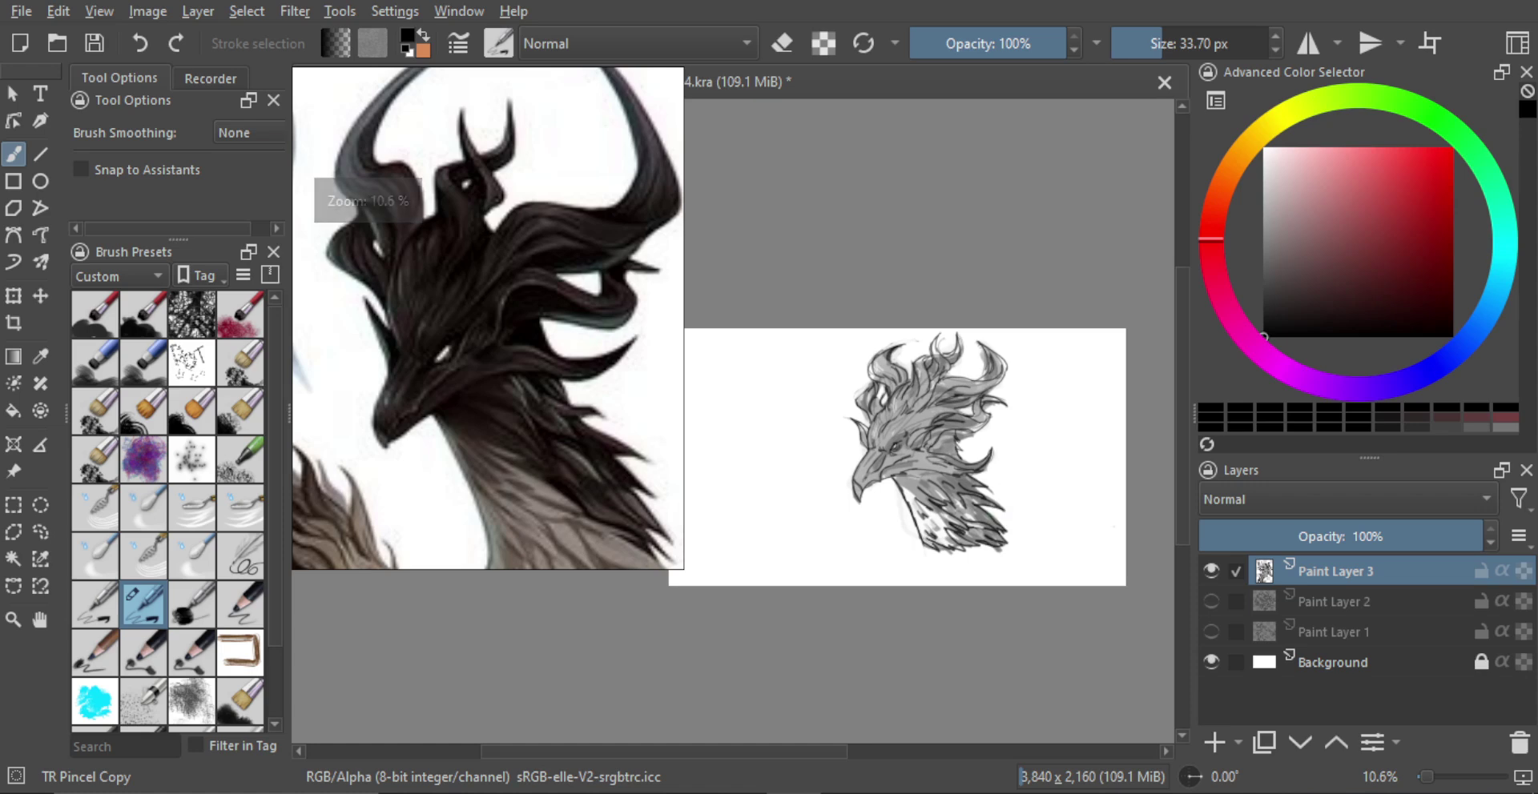
Step: Check the finished dragon head by toggling its layer's visibility and mirroring the canvas view
{"action": "left_click", "coordinate": [1210, 570]}
{"action": "left_click", "coordinate": [1209, 568]}
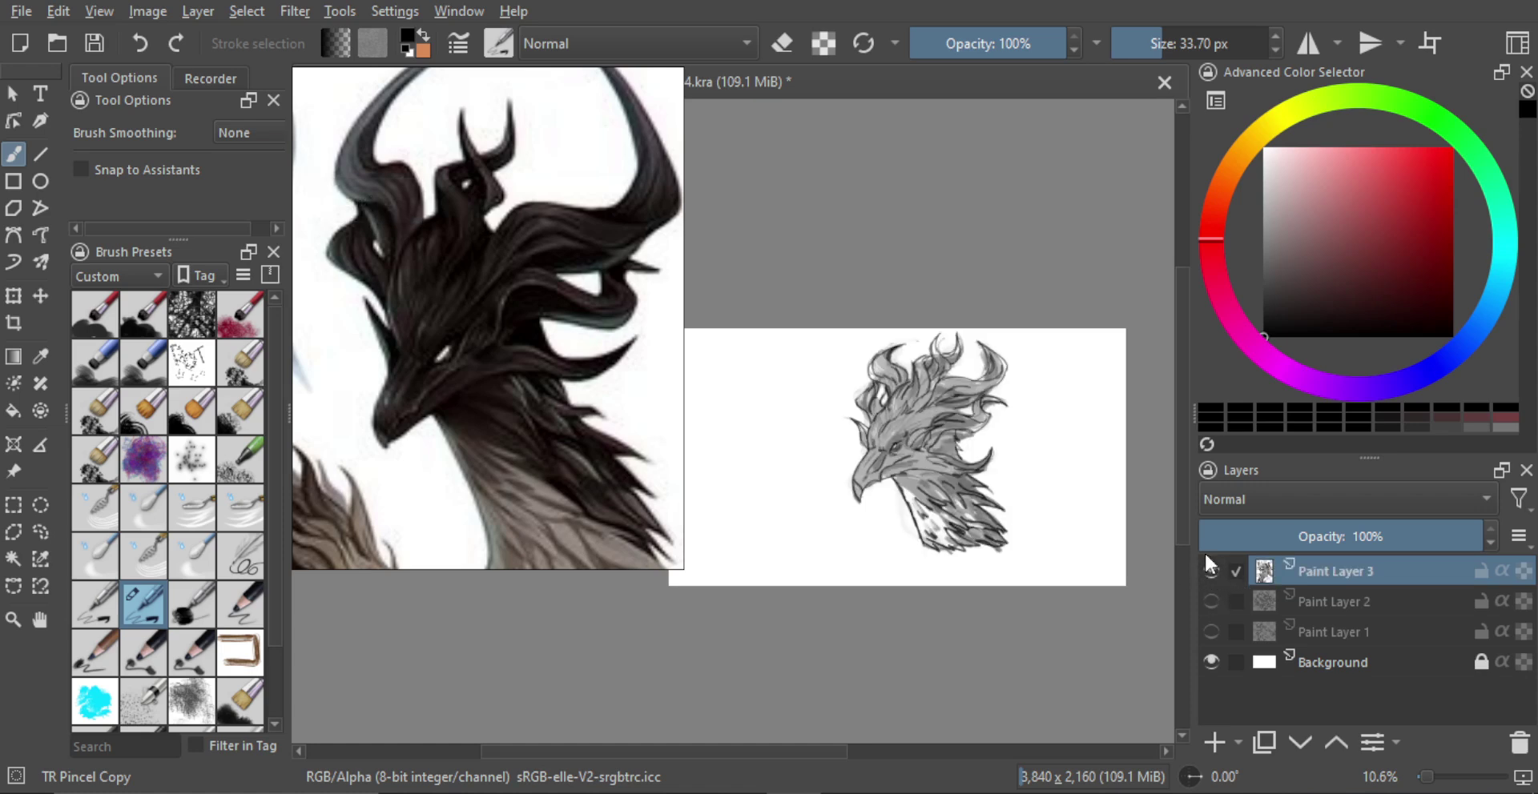
{"action": "key", "text": "m"}
{"action": "left_click_drag", "start_coordinate": [862, 486], "coordinate": [1167, 502]}
{"action": "left_click_drag", "start_coordinate": [958, 486], "coordinate": [963, 512], "text": "ctrl"}
{"action": "left_click_drag", "start_coordinate": [964, 512], "coordinate": [951, 505]}
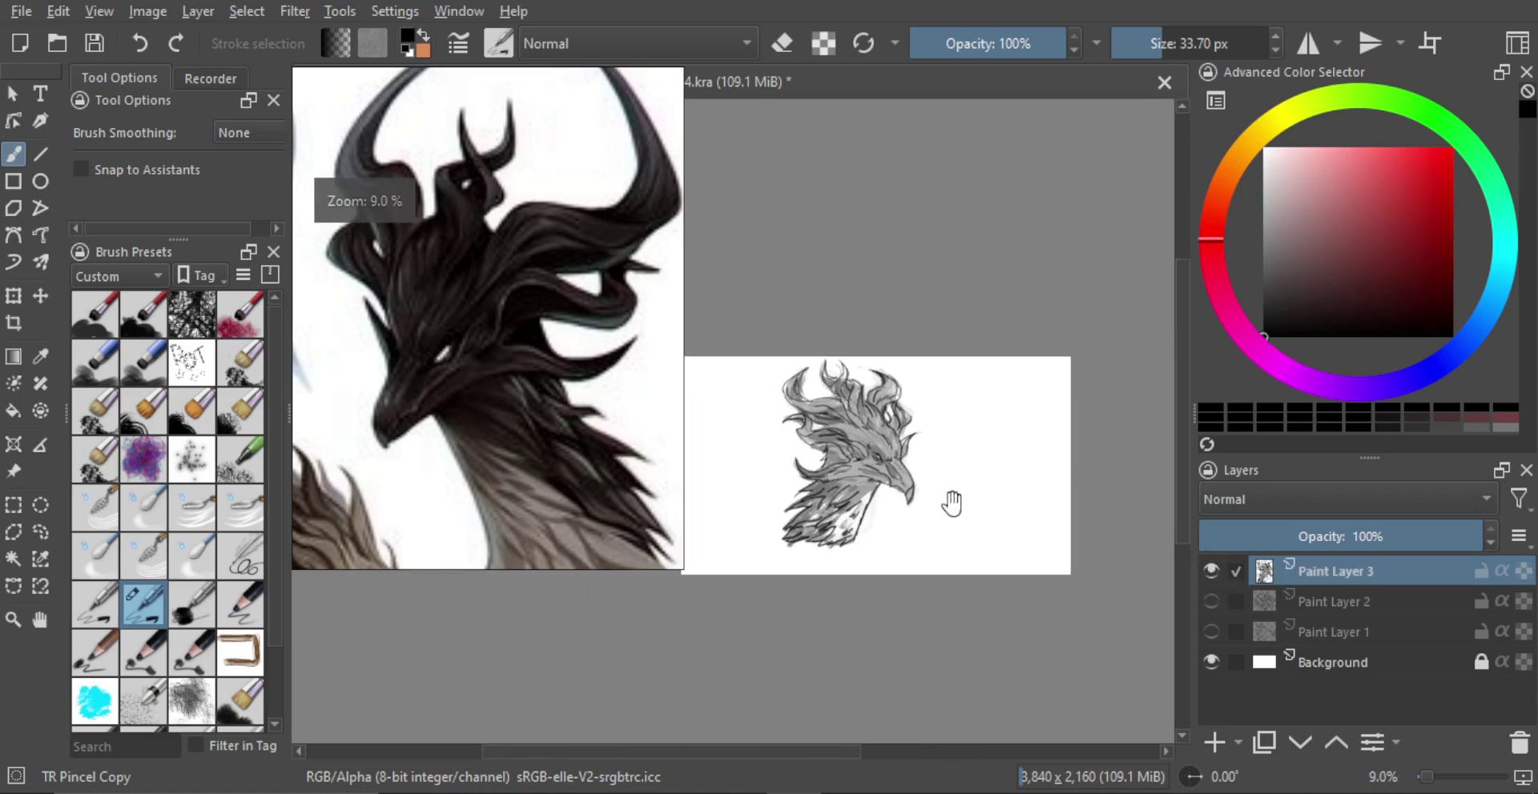
Step: Hide Paint Layer 3 and add a new paint layer for another dragon head
{"action": "left_click", "coordinate": [1209, 568]}
{"action": "left_click", "coordinate": [1215, 741]}
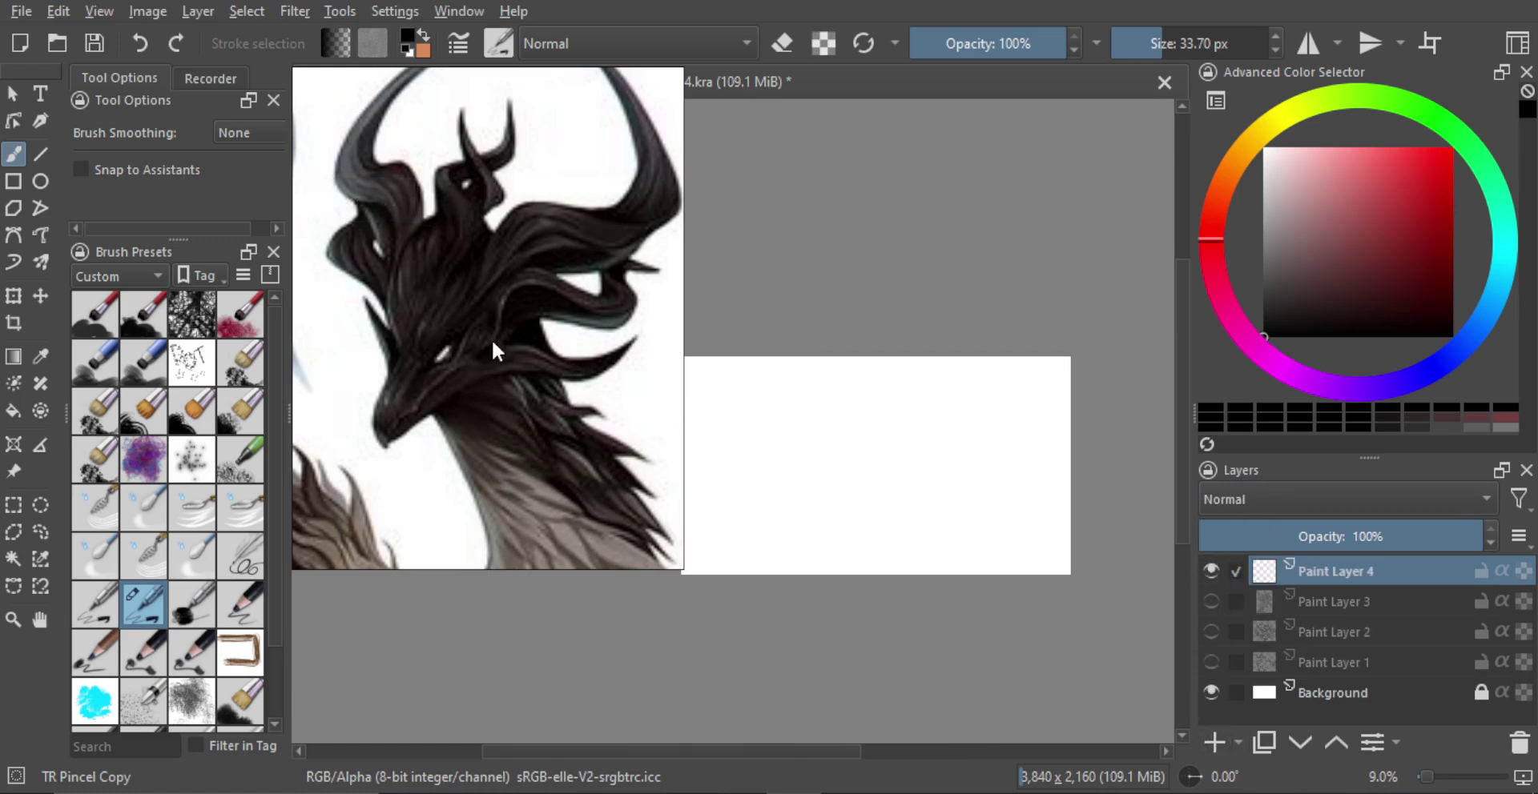
Step: Bring up the red winged dragon's head on the reference board and flip the image so it faces right
{"action": "scroll", "coordinate": [490, 344], "scroll_direction": "down", "scroll_amount": 4}
{"action": "left_click_drag", "start_coordinate": [610, 455], "coordinate": [458, 293]}
{"action": "left_click_drag", "start_coordinate": [474, 411], "coordinate": [511, 248]}
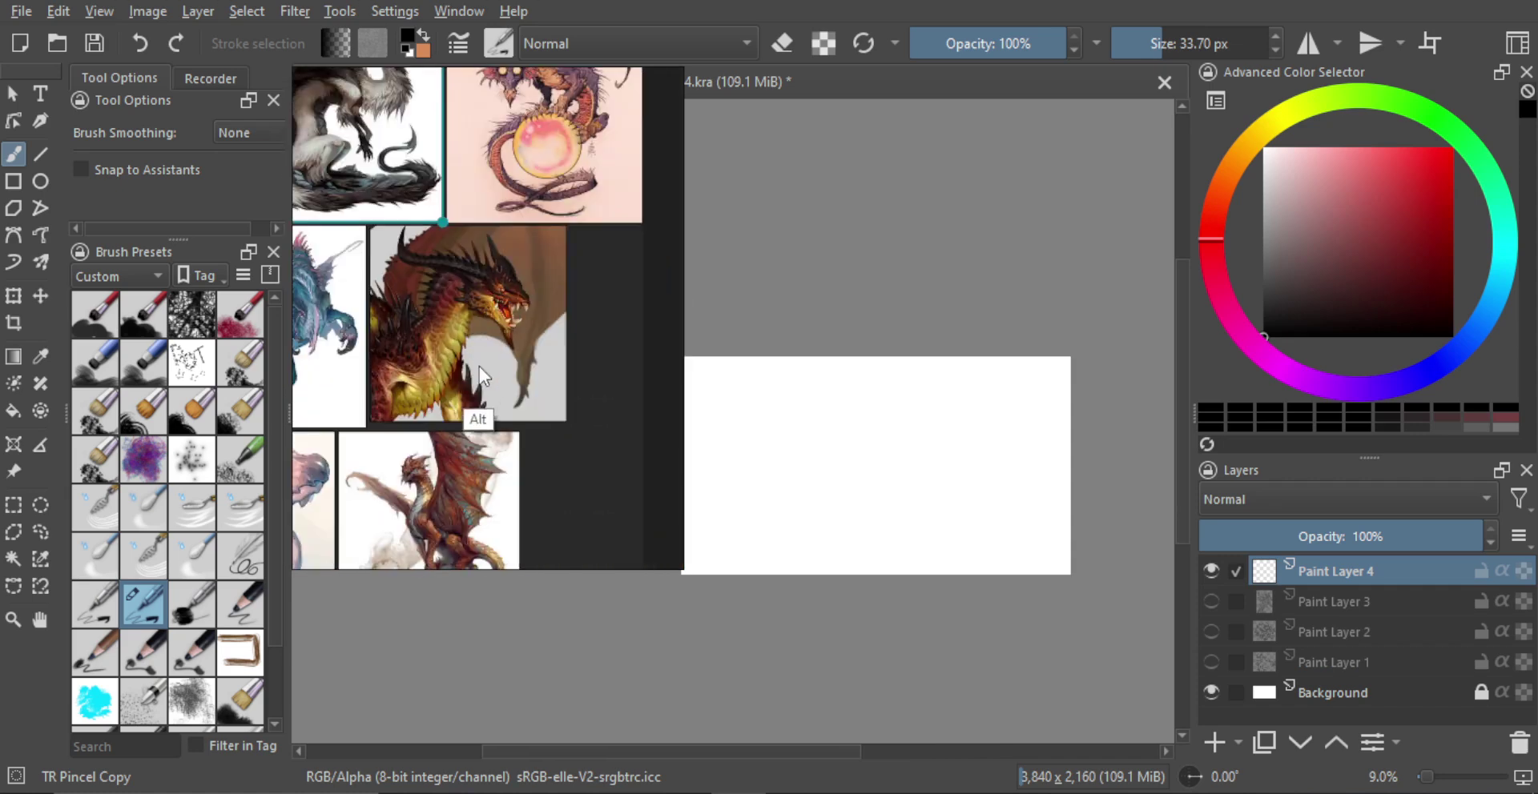
{"action": "left_click_drag", "start_coordinate": [444, 451], "coordinate": [527, 287]}
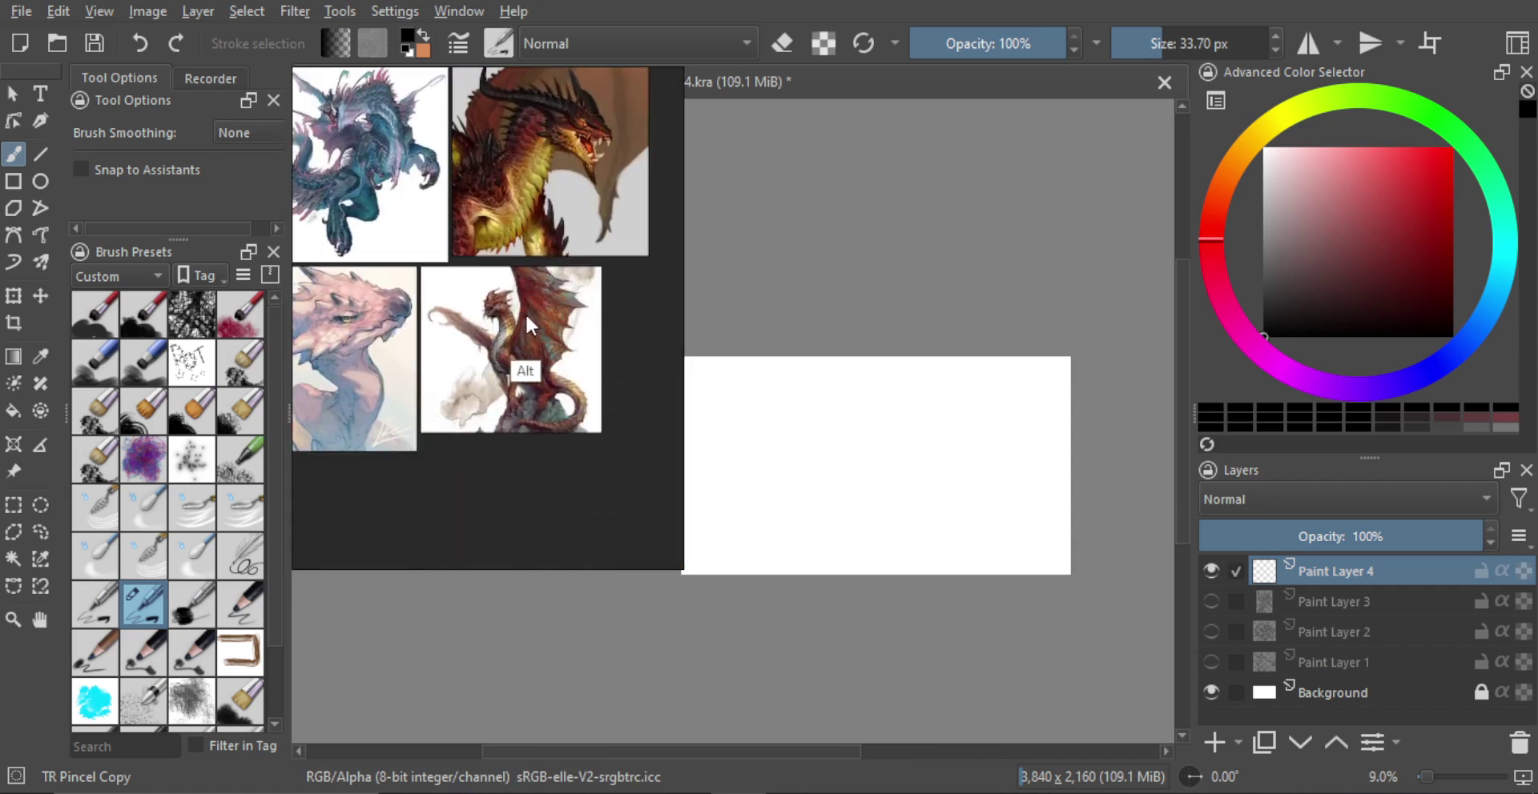
{"action": "scroll", "coordinate": [490, 329], "scroll_direction": "up", "scroll_amount": 5}
{"action": "scroll", "coordinate": [486, 327], "scroll_direction": "up", "scroll_amount": 2}
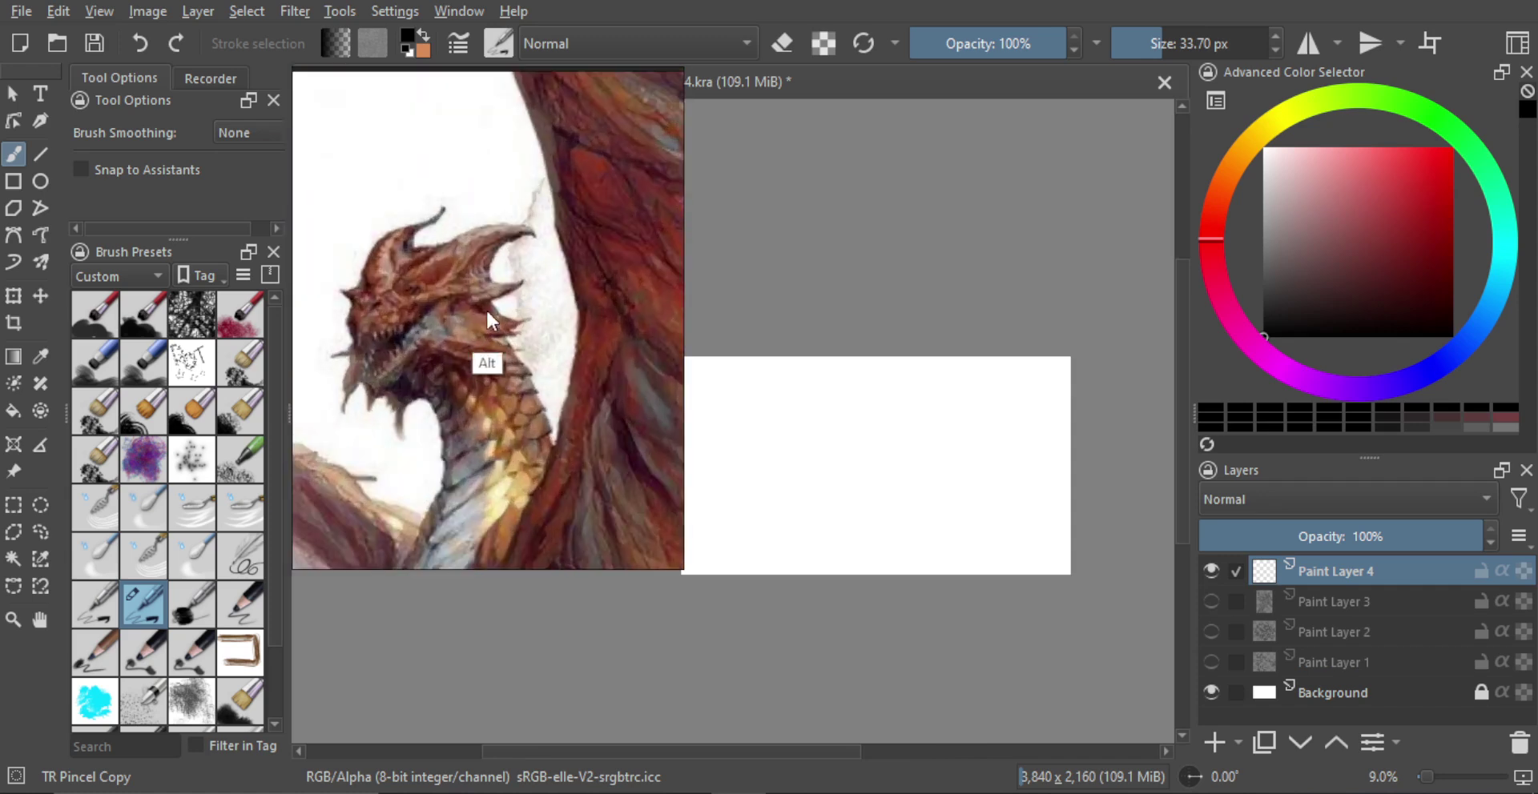
{"action": "left_click_drag", "start_coordinate": [485, 311], "coordinate": [396, 378]}
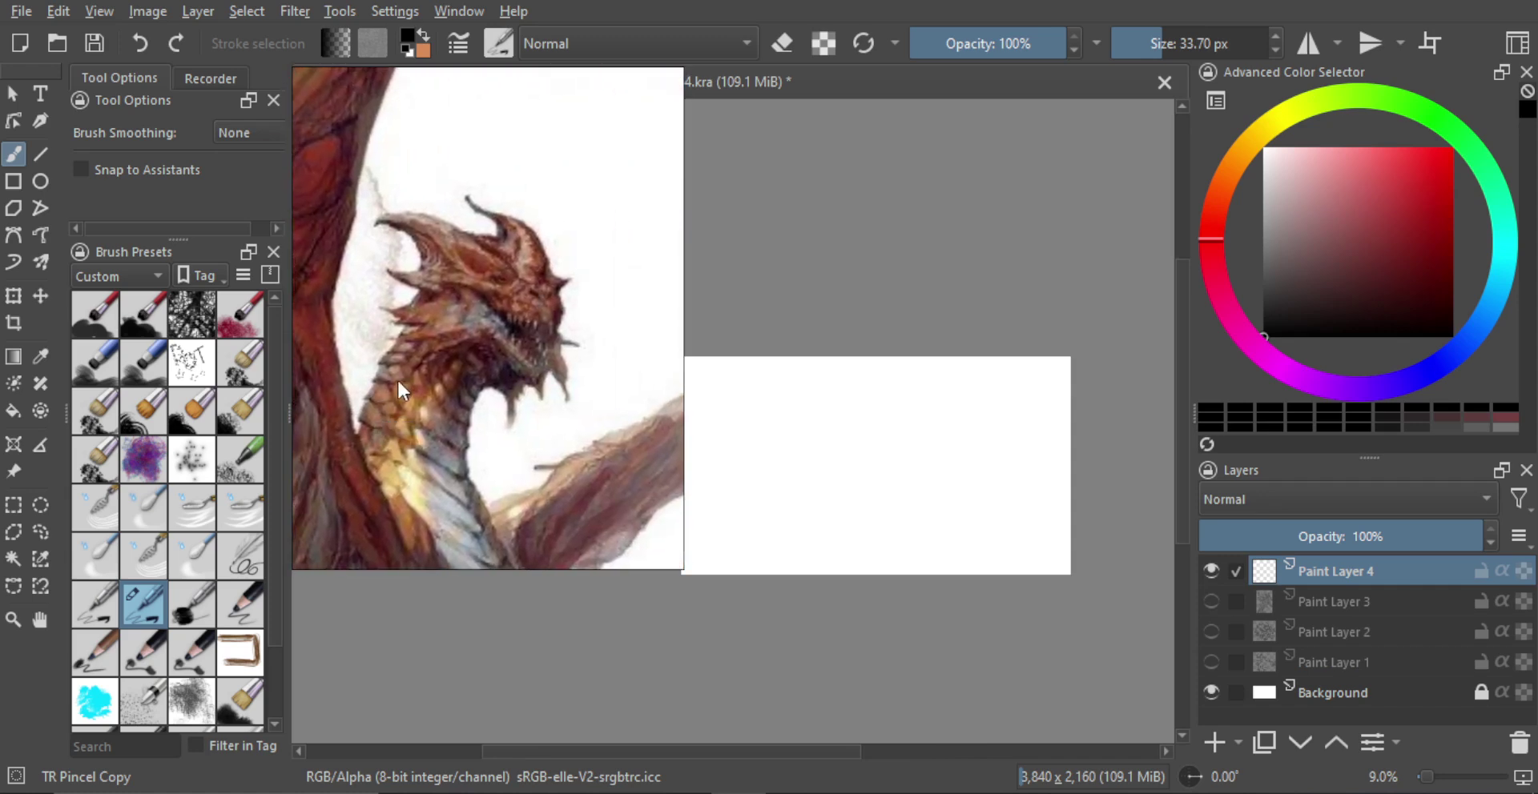
{"action": "left_click", "coordinate": [1210, 602]}
{"action": "left_click", "coordinate": [1211, 603]}
{"action": "scroll", "coordinate": [871, 439], "scroll_direction": "up", "scroll_amount": 1}
{"action": "scroll", "coordinate": [593, 375], "scroll_direction": "up", "scroll_amount": 2}
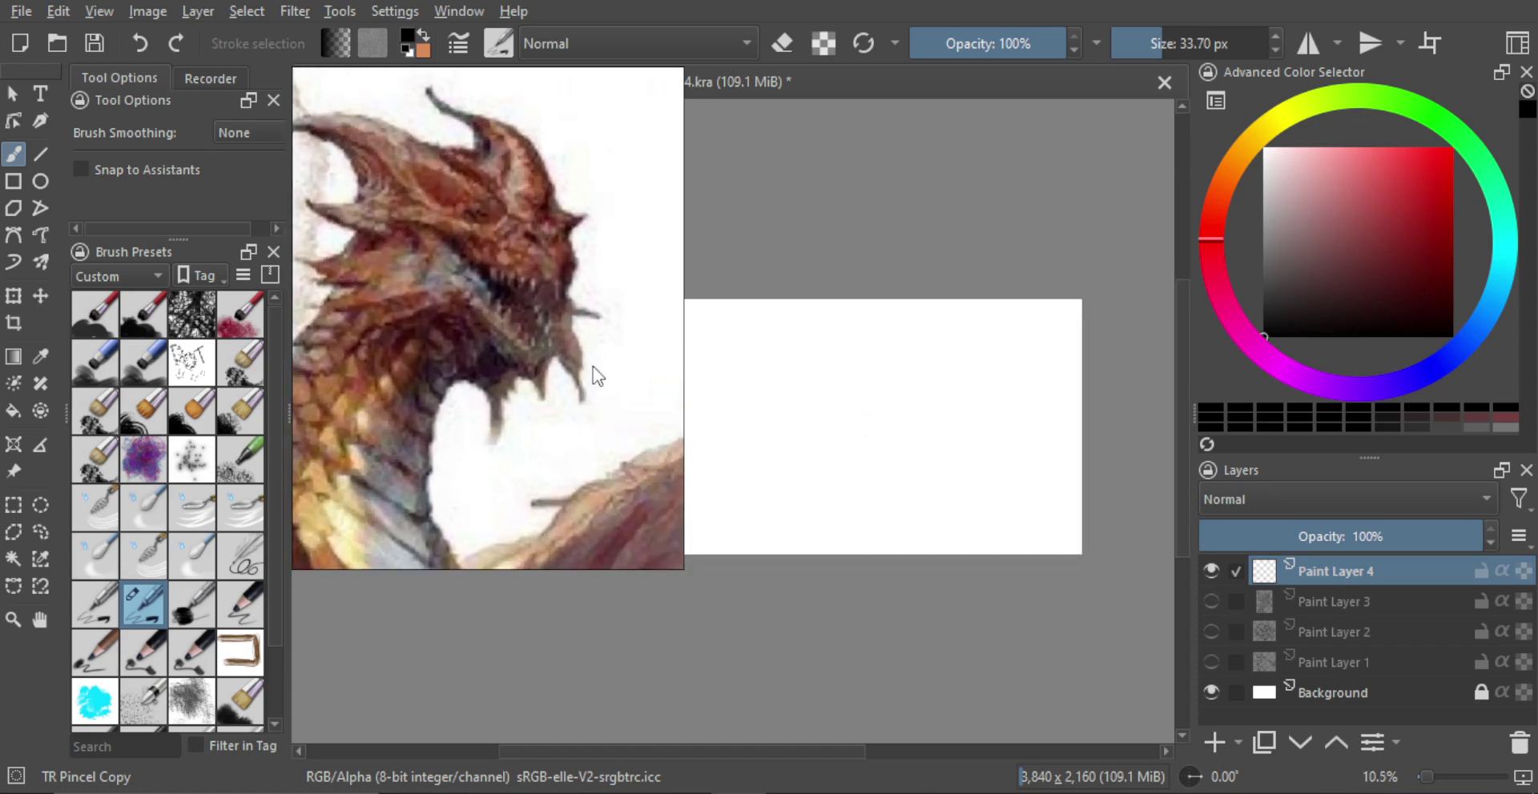
{"action": "scroll", "coordinate": [593, 375], "scroll_direction": "down", "scroll_amount": 4}
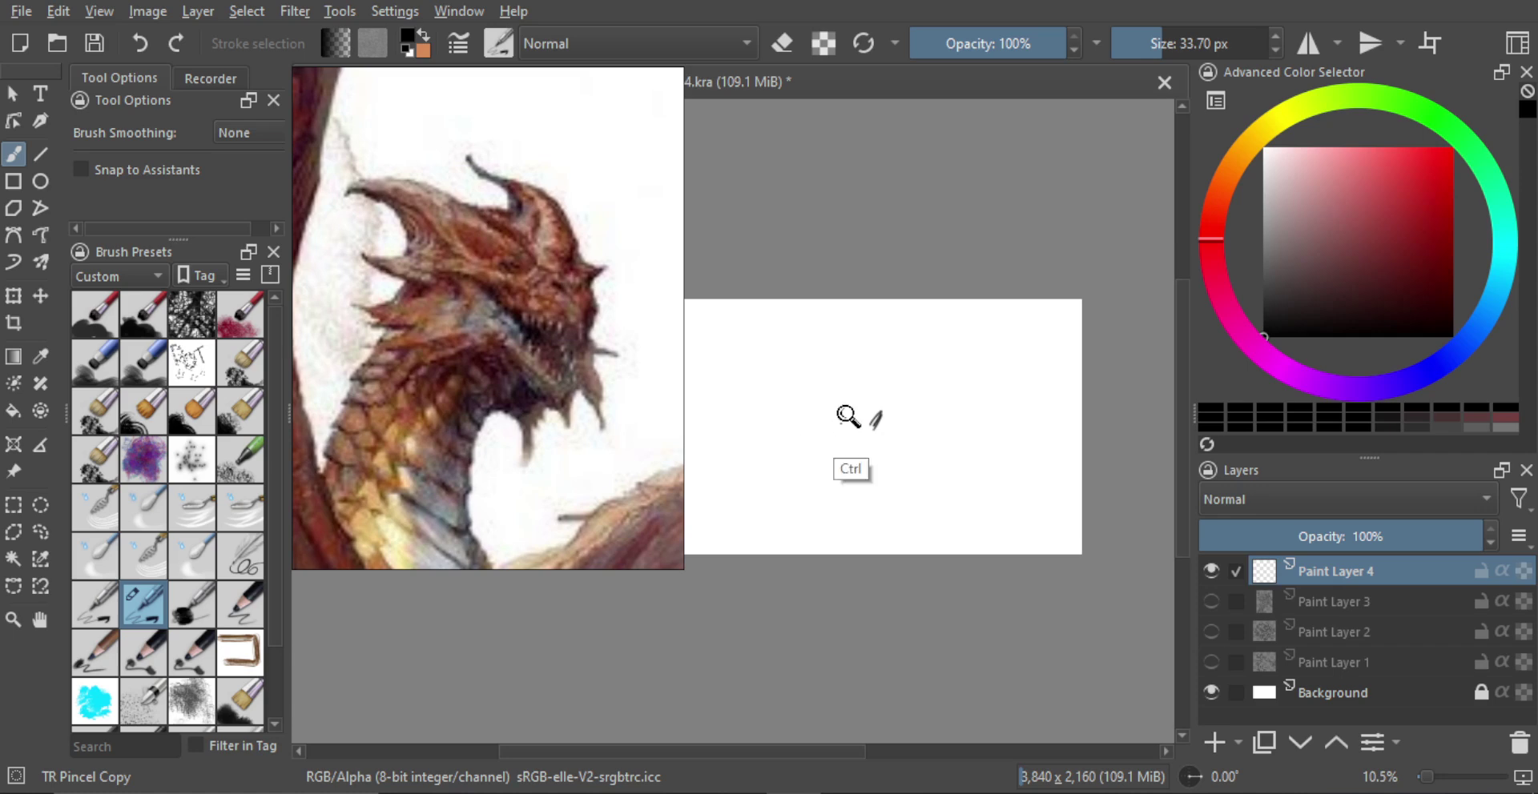
Step: Sketch the brow ridge, the upper jaw line and the curved snout of the new dragon head
{"action": "mouse_move", "coordinate": [852, 389]}
{"action": "left_mouse_down"}
{"action": "mouse_move", "coordinate": [865, 400]}
{"action": "mouse_move", "coordinate": [749, 411]}
{"action": "mouse_move", "coordinate": [854, 423]}
{"action": "left_mouse_up"}
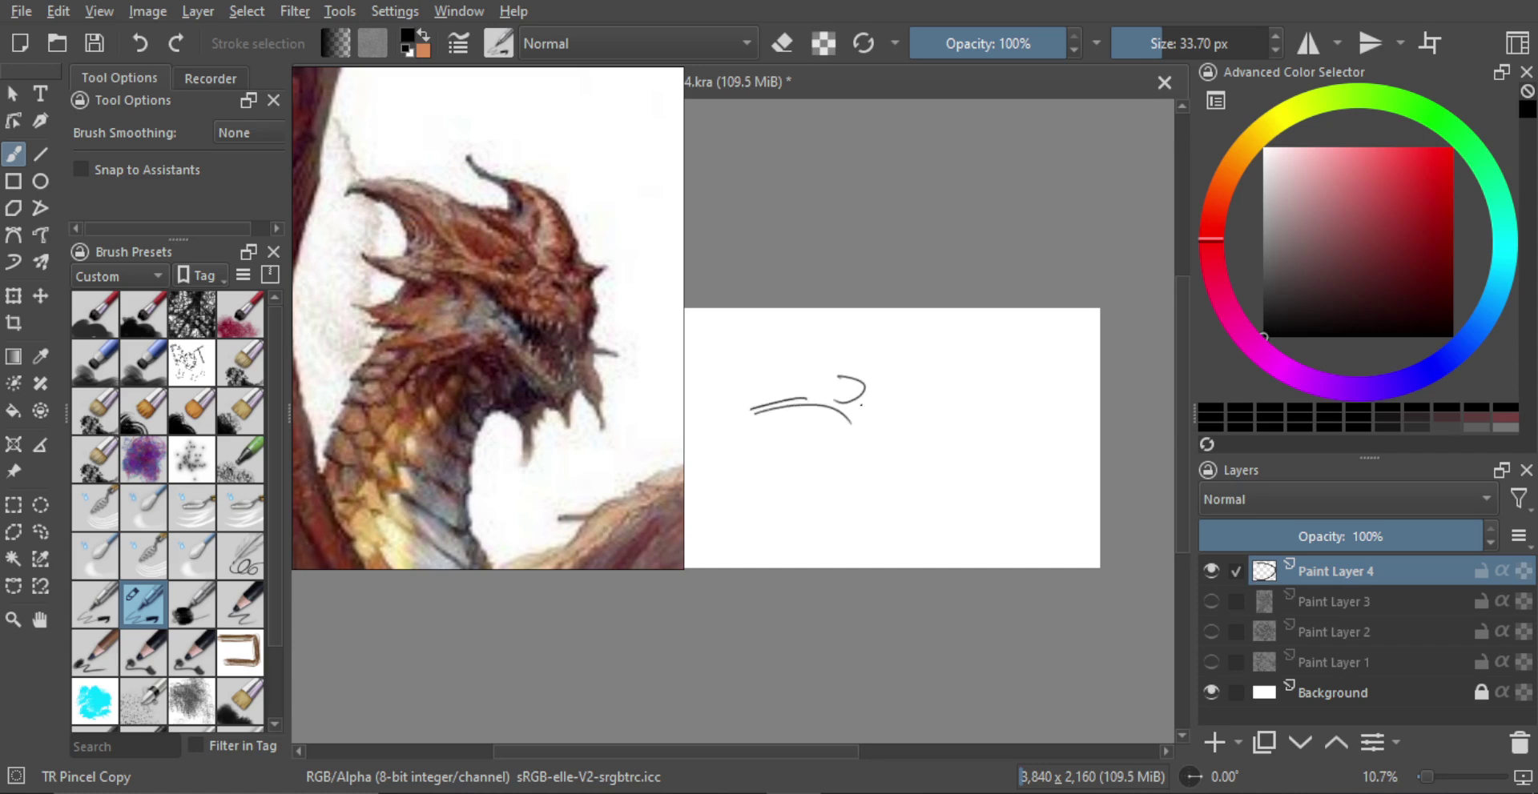
{"action": "key", "text": "ctrl+z"}
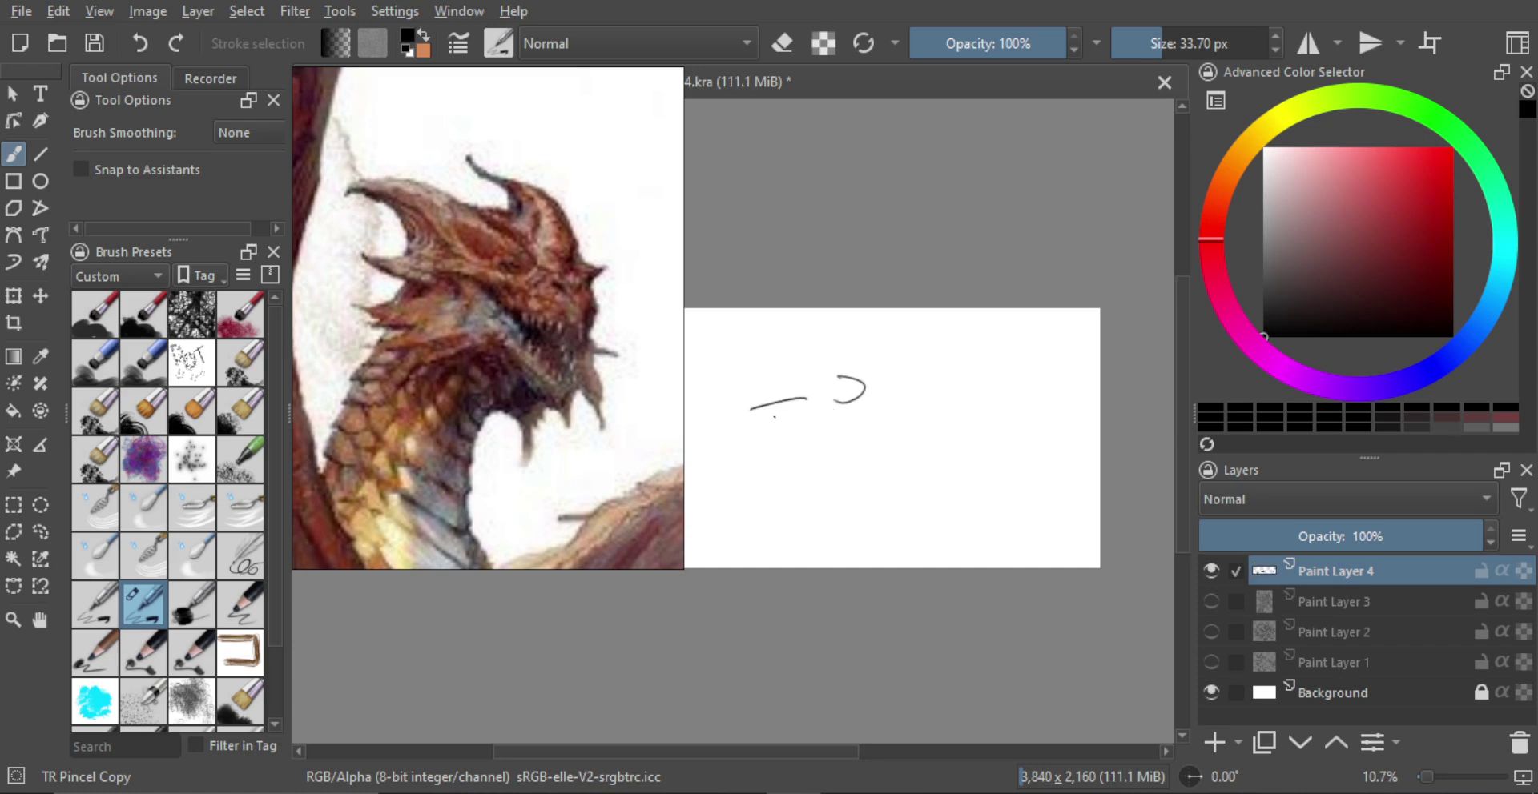
{"action": "mouse_move", "coordinate": [757, 417]}
{"action": "left_mouse_down"}
{"action": "mouse_move", "coordinate": [883, 402]}
{"action": "mouse_move", "coordinate": [838, 445]}
{"action": "mouse_move", "coordinate": [908, 450]}
{"action": "mouse_move", "coordinate": [920, 467]}
{"action": "left_mouse_up"}
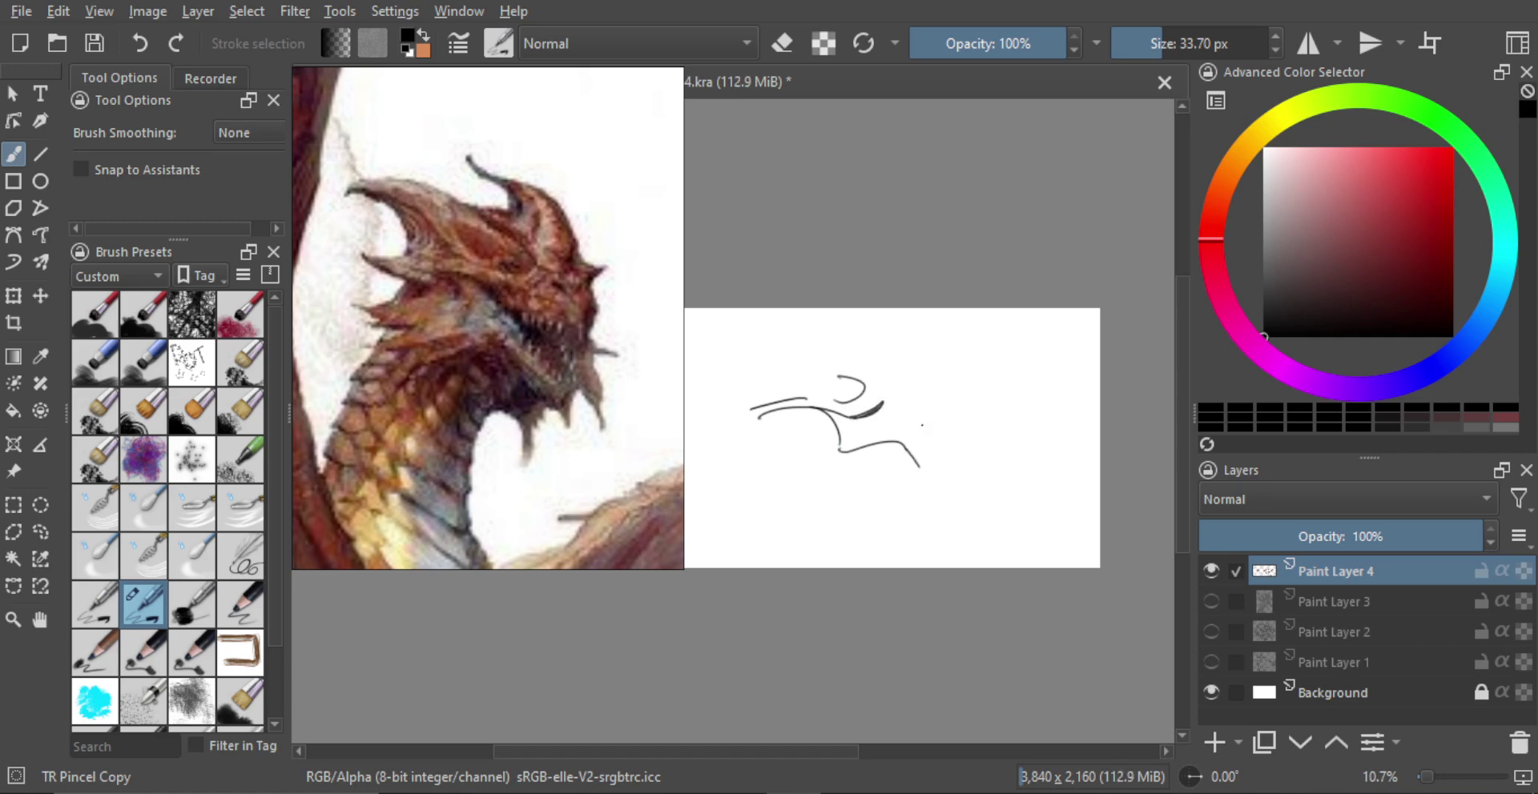
{"action": "mouse_move", "coordinate": [865, 376]}
{"action": "left_mouse_down"}
{"action": "mouse_move", "coordinate": [902, 385]}
{"action": "mouse_move", "coordinate": [919, 467]}
{"action": "left_mouse_up"}
{"action": "left_click_drag", "start_coordinate": [903, 384], "coordinate": [922, 462]}
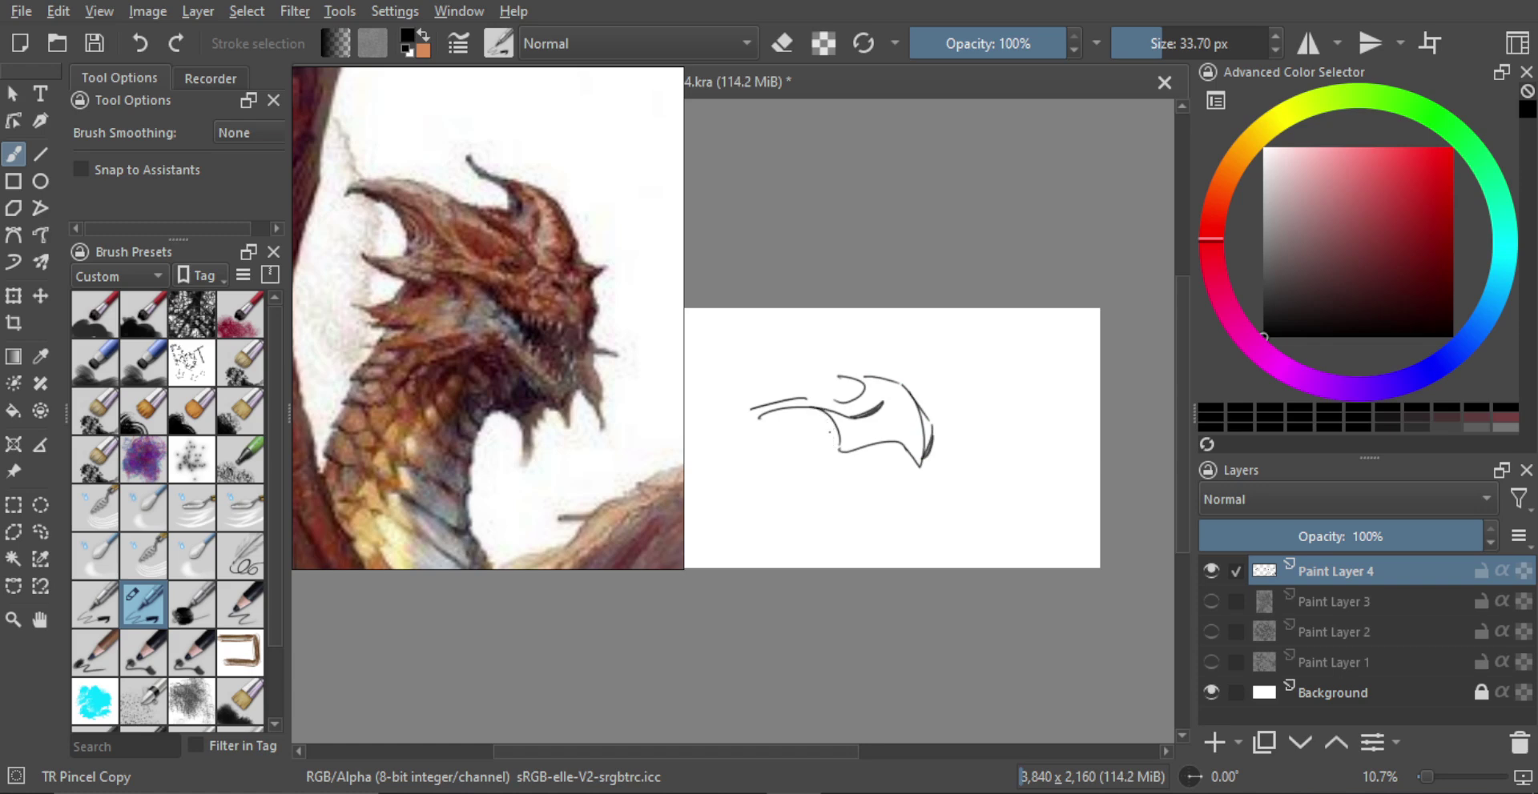
Step: Sketch the cheek lines at the mouth corner and the open lower jaw with jagged teeth
{"action": "left_click_drag", "start_coordinate": [822, 413], "coordinate": [826, 462]}
{"action": "left_click_drag", "start_coordinate": [829, 423], "coordinate": [834, 460]}
{"action": "mouse_move", "coordinate": [753, 424]}
{"action": "left_mouse_down"}
{"action": "mouse_move", "coordinate": [762, 453]}
{"action": "mouse_move", "coordinate": [814, 462]}
{"action": "left_mouse_up"}
{"action": "mouse_move", "coordinate": [814, 462]}
{"action": "left_mouse_down"}
{"action": "mouse_move", "coordinate": [885, 527]}
{"action": "mouse_move", "coordinate": [903, 517]}
{"action": "left_mouse_up"}
{"action": "mouse_move", "coordinate": [887, 454]}
{"action": "left_mouse_down"}
{"action": "mouse_move", "coordinate": [901, 514]}
{"action": "mouse_move", "coordinate": [901, 449]}
{"action": "mouse_move", "coordinate": [836, 458]}
{"action": "mouse_move", "coordinate": [892, 510]}
{"action": "mouse_move", "coordinate": [865, 453]}
{"action": "mouse_move", "coordinate": [892, 448]}
{"action": "left_mouse_up"}
{"action": "mouse_move", "coordinate": [906, 457]}
{"action": "left_mouse_down"}
{"action": "mouse_move", "coordinate": [913, 471]}
{"action": "mouse_move", "coordinate": [865, 535]}
{"action": "mouse_move", "coordinate": [887, 536]}
{"action": "left_mouse_up"}
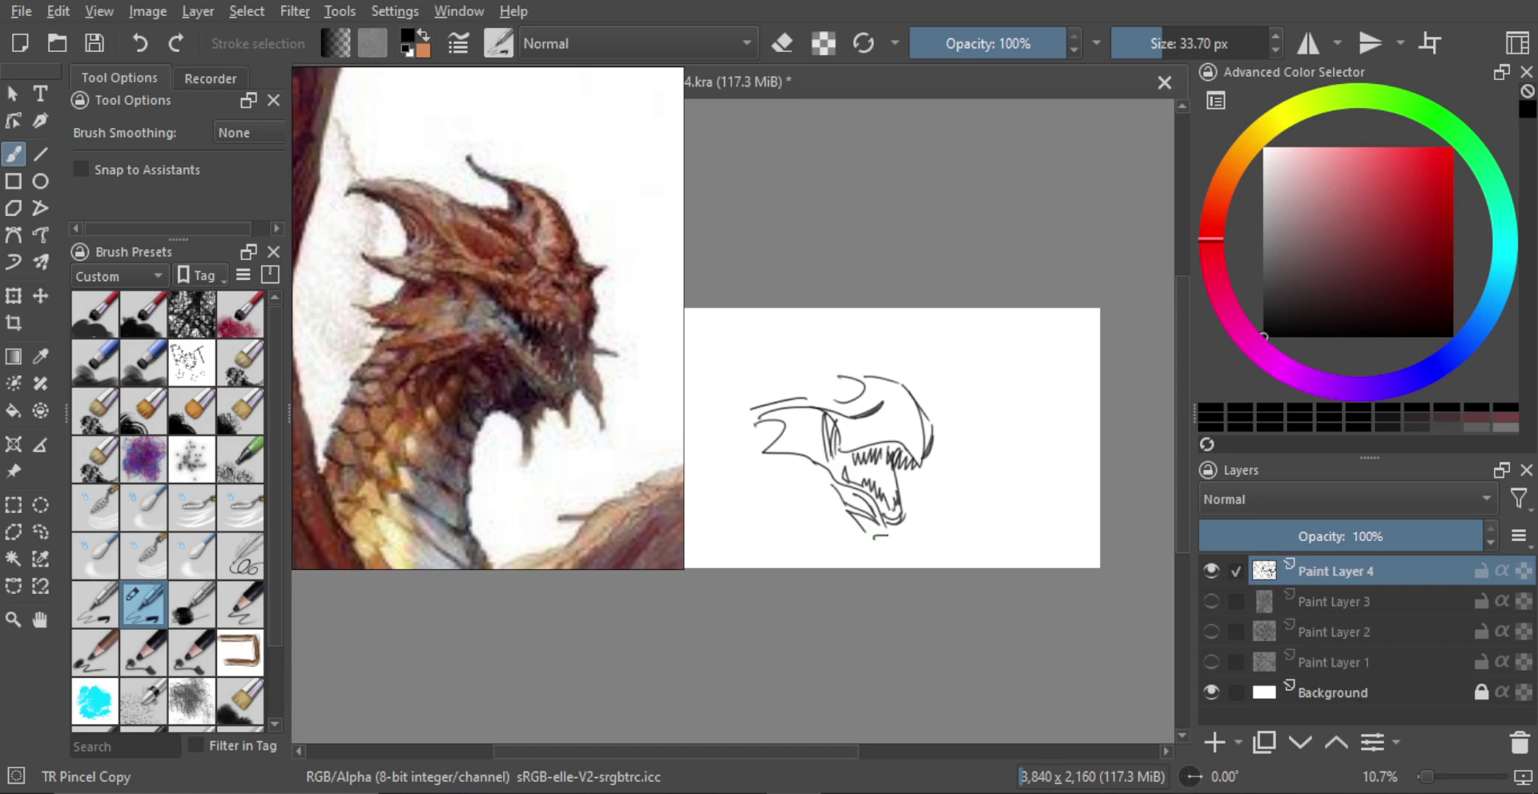
Step: Sketch the cheek detail and a fan of straight spines behind the jaw, joined by curved webbing
{"action": "left_click", "coordinate": [809, 434]}
{"action": "left_click", "coordinate": [764, 439]}
{"action": "mouse_move", "coordinate": [777, 422]}
{"action": "left_mouse_down"}
{"action": "mouse_move", "coordinate": [869, 437]}
{"action": "mouse_move", "coordinate": [847, 458]}
{"action": "mouse_move", "coordinate": [726, 454]}
{"action": "left_mouse_up"}
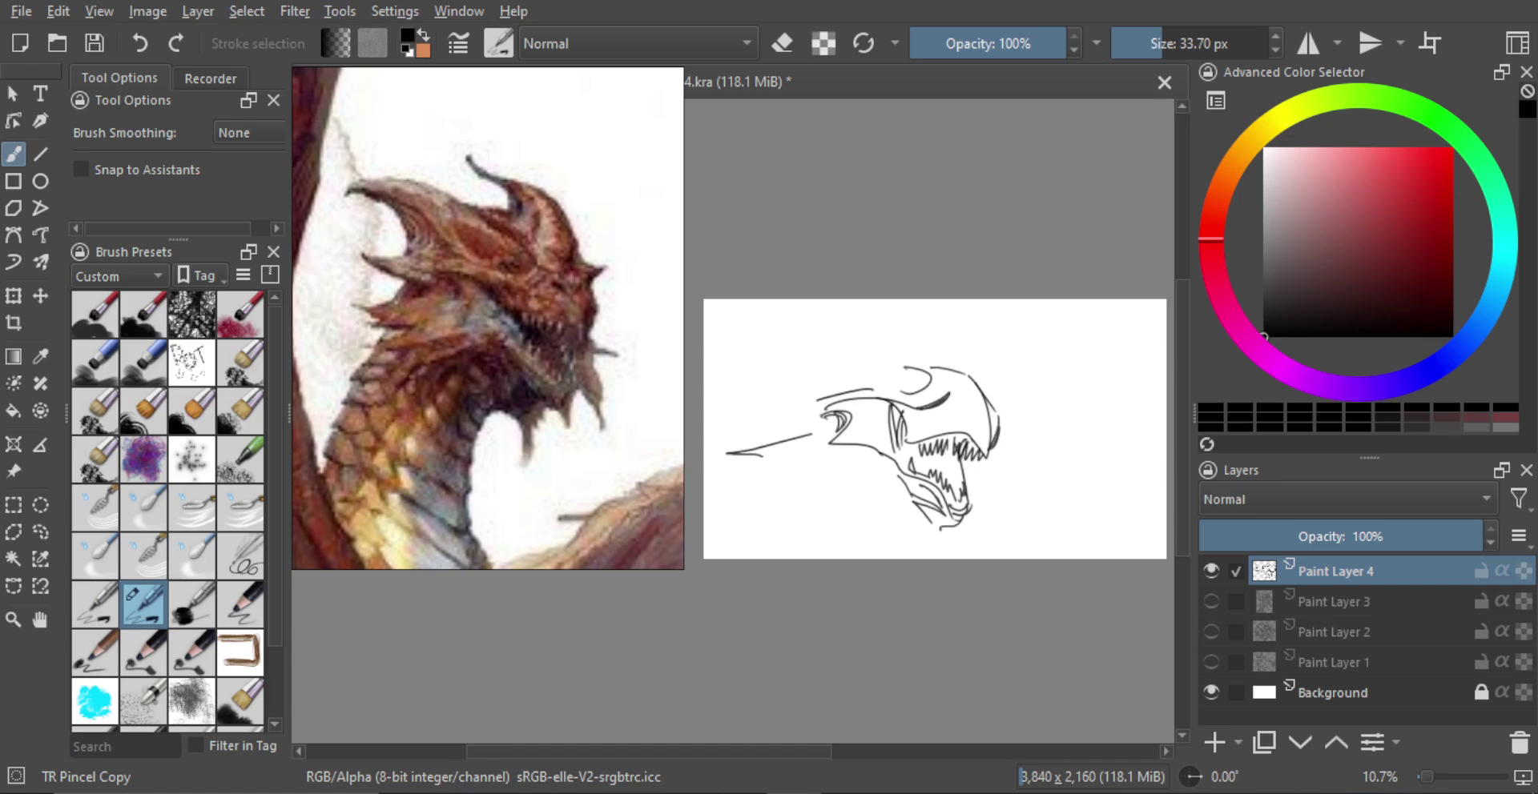
{"action": "key", "text": "ctrl+z"}
{"action": "key", "text": "ctrl+z"}
{"action": "mouse_move", "coordinate": [812, 431]}
{"action": "left_mouse_down"}
{"action": "mouse_move", "coordinate": [738, 452]}
{"action": "mouse_move", "coordinate": [801, 457]}
{"action": "left_mouse_up"}
{"action": "mouse_move", "coordinate": [737, 498]}
{"action": "left_mouse_down"}
{"action": "mouse_move", "coordinate": [816, 457]}
{"action": "mouse_move", "coordinate": [763, 543]}
{"action": "mouse_move", "coordinate": [851, 495]}
{"action": "mouse_move", "coordinate": [819, 498]}
{"action": "mouse_move", "coordinate": [797, 522]}
{"action": "left_mouse_up"}
{"action": "key", "text": "ctrl+z"}
{"action": "left_click_drag", "start_coordinate": [882, 483], "coordinate": [816, 537]}
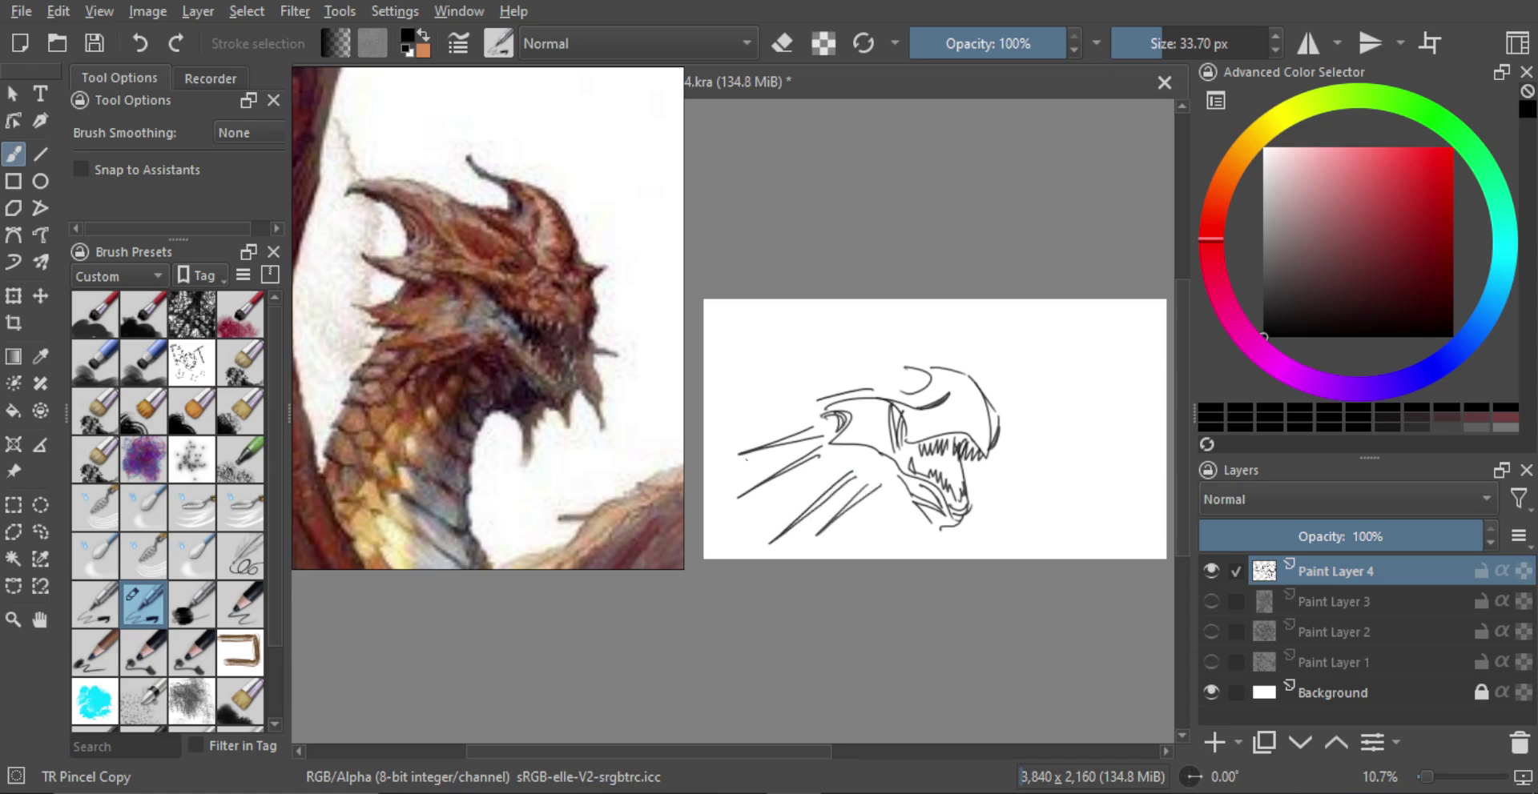
{"action": "mouse_move", "coordinate": [759, 455]}
{"action": "left_mouse_down"}
{"action": "mouse_move", "coordinate": [740, 491]}
{"action": "mouse_move", "coordinate": [798, 512]}
{"action": "left_mouse_up"}
{"action": "left_click_drag", "start_coordinate": [797, 523], "coordinate": [832, 515]}
Step: Draw a webbed spike projecting down from the chin
{"action": "left_click_drag", "start_coordinate": [963, 483], "coordinate": [1001, 536]}
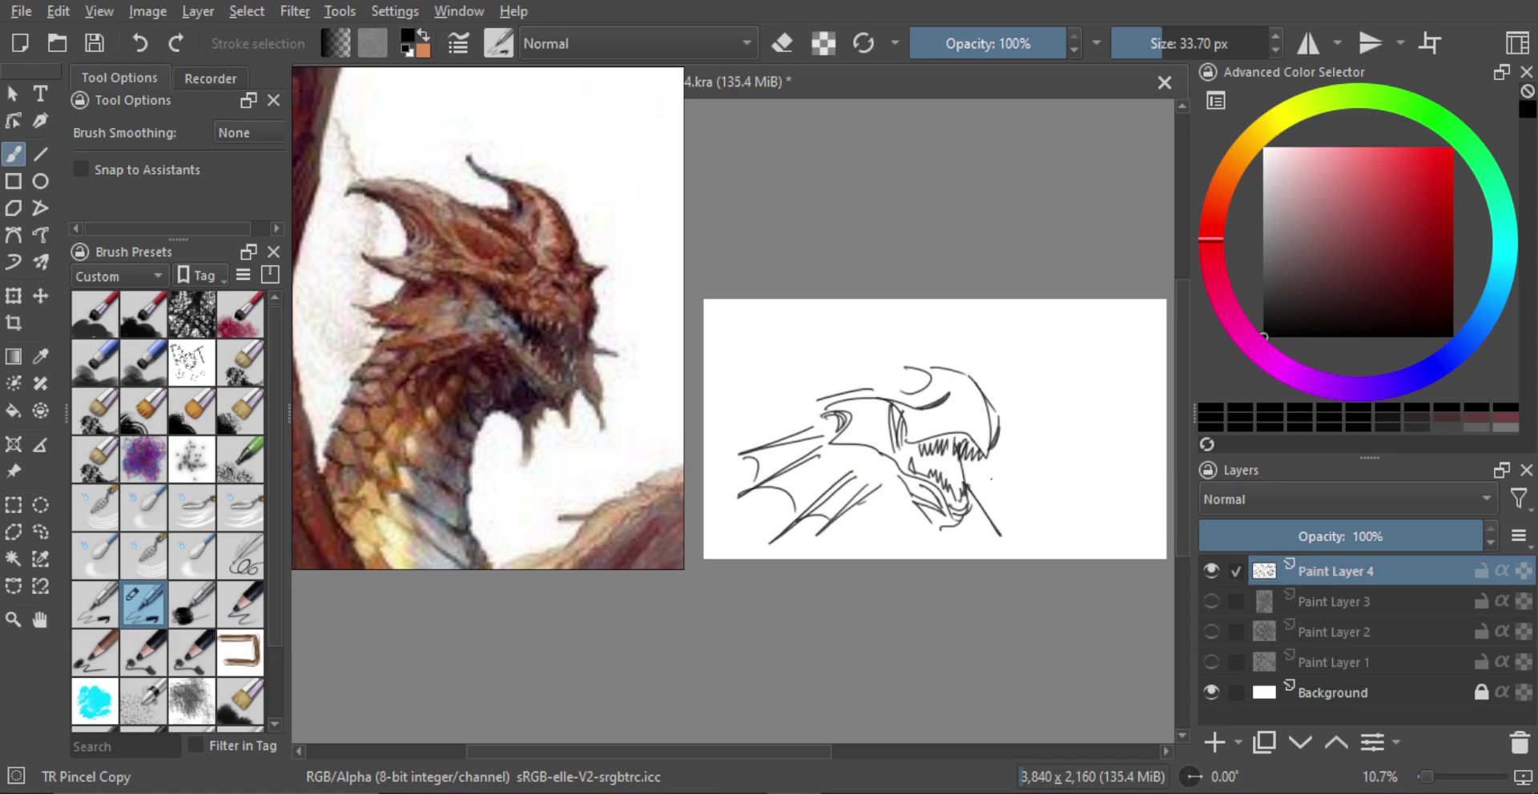
{"action": "mouse_move", "coordinate": [964, 466]}
{"action": "left_mouse_down"}
{"action": "mouse_move", "coordinate": [995, 488]}
{"action": "mouse_move", "coordinate": [999, 527]}
{"action": "left_mouse_up"}
{"action": "left_click_drag", "start_coordinate": [991, 490], "coordinate": [993, 522]}
Step: Sketch the small curved horn behind the cheek and the long horn sweeping back from the brow
{"action": "mouse_move", "coordinate": [817, 422]}
{"action": "left_mouse_down"}
{"action": "mouse_move", "coordinate": [743, 364]}
{"action": "mouse_move", "coordinate": [817, 405]}
{"action": "left_mouse_up"}
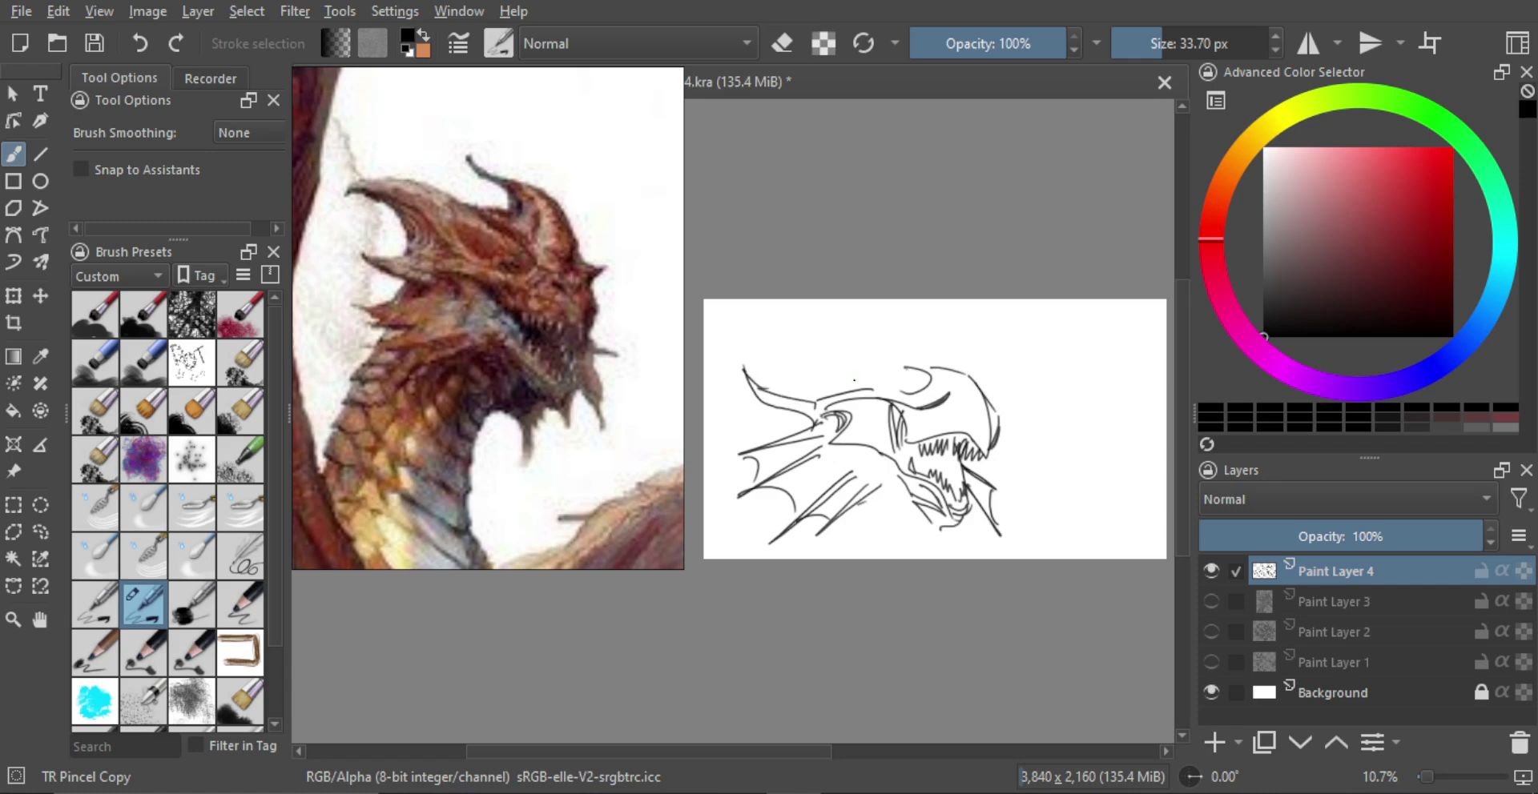
{"action": "mouse_move", "coordinate": [887, 384]}
{"action": "left_mouse_down"}
{"action": "mouse_move", "coordinate": [855, 383]}
{"action": "mouse_move", "coordinate": [733, 323]}
{"action": "mouse_move", "coordinate": [855, 324]}
{"action": "mouse_move", "coordinate": [906, 373]}
{"action": "left_mouse_up"}
{"action": "key", "text": "ctrl+z"}
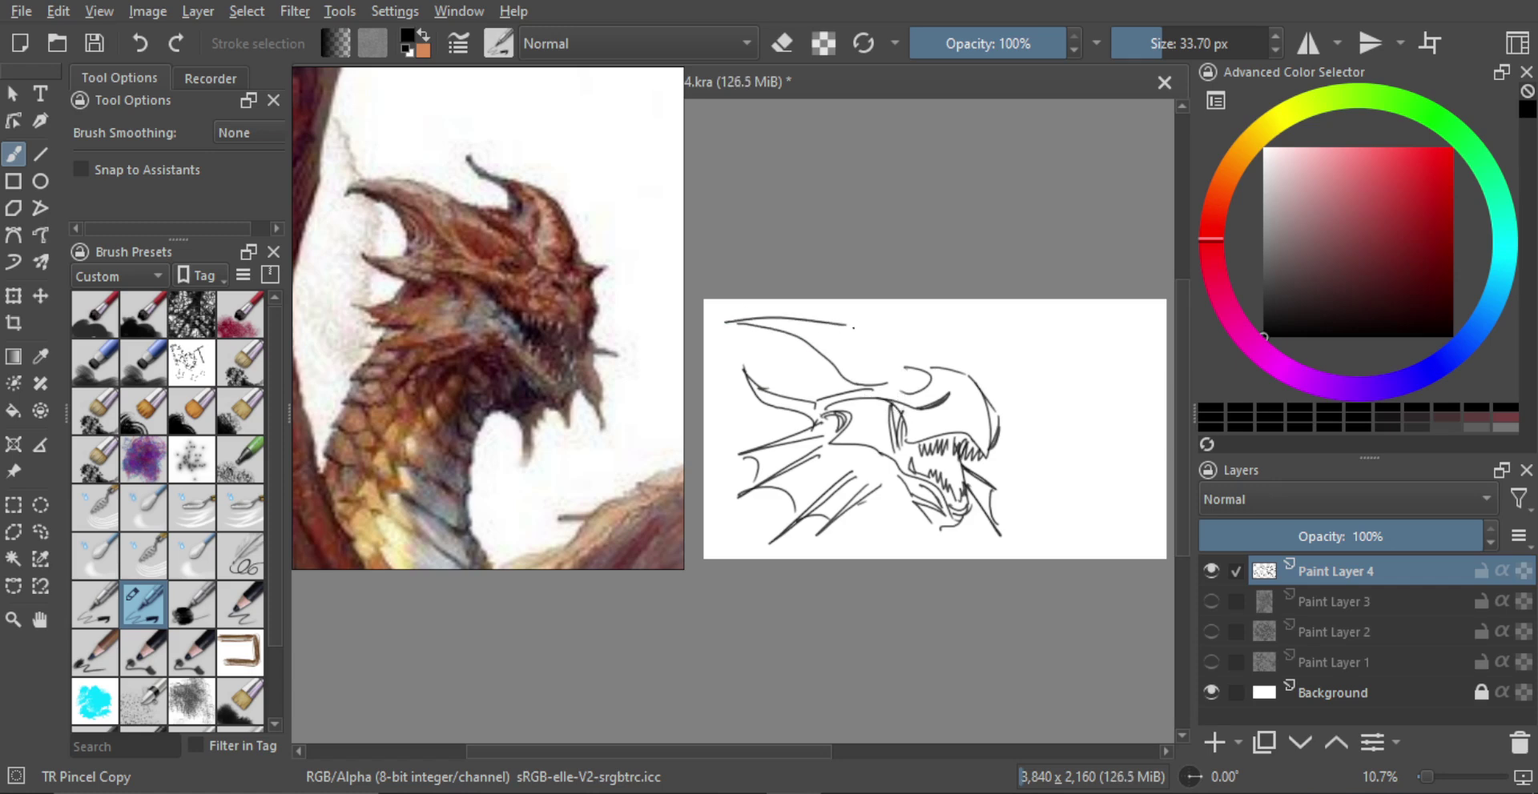
{"action": "left_click_drag", "start_coordinate": [844, 325], "coordinate": [939, 380]}
{"action": "left_click_drag", "start_coordinate": [873, 331], "coordinate": [901, 340]}
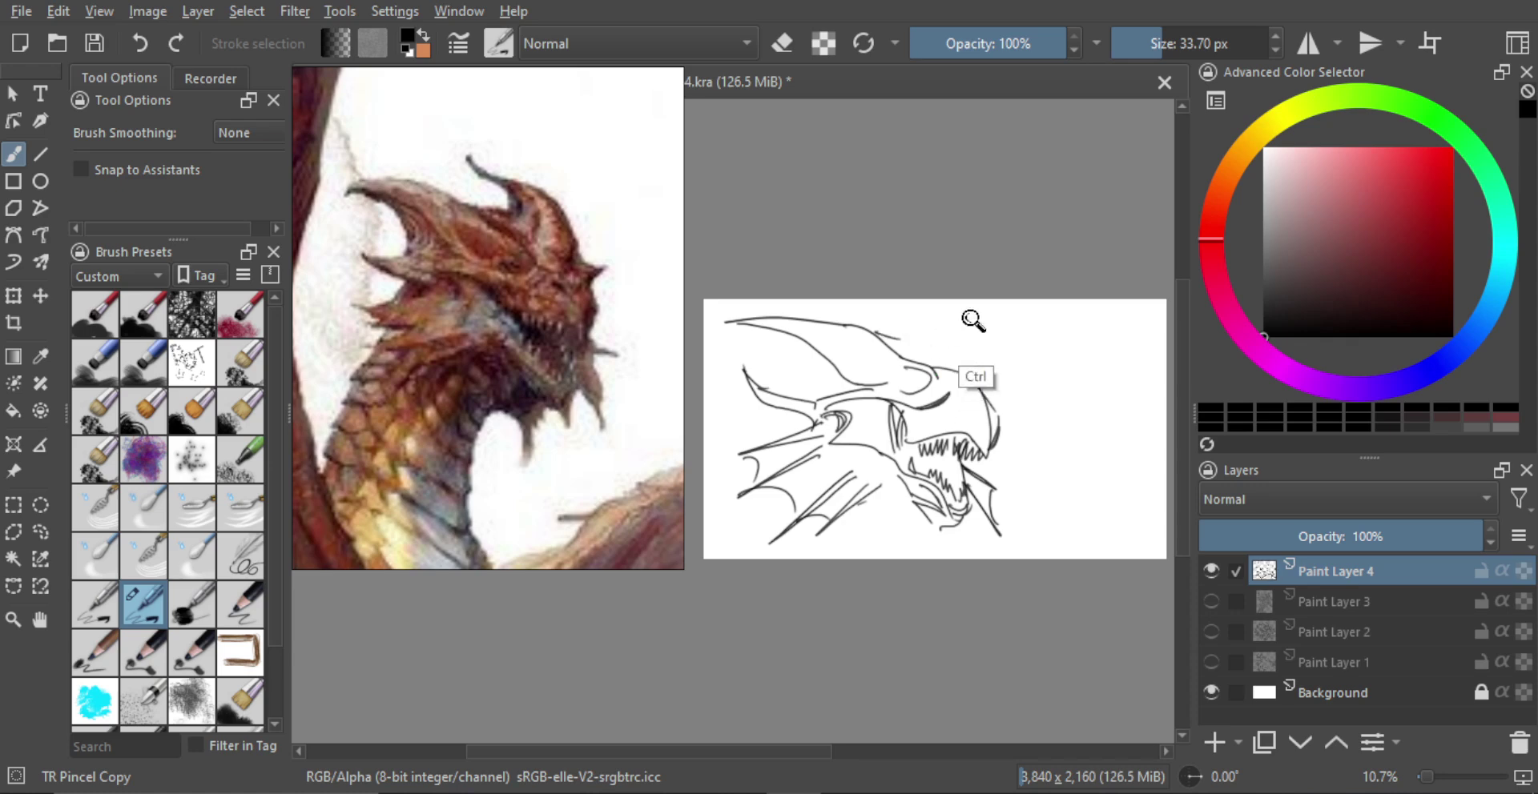
Step: Transform the head sketch to a smaller size and reposition it with more space around it
{"action": "key", "text": "ctrl+t"}
{"action": "mouse_move", "coordinate": [982, 342]}
{"action": "left_mouse_down"}
{"action": "mouse_move", "coordinate": [950, 381]}
{"action": "mouse_move", "coordinate": [930, 376]}
{"action": "mouse_move", "coordinate": [944, 387]}
{"action": "mouse_move", "coordinate": [930, 380]}
{"action": "left_mouse_up"}
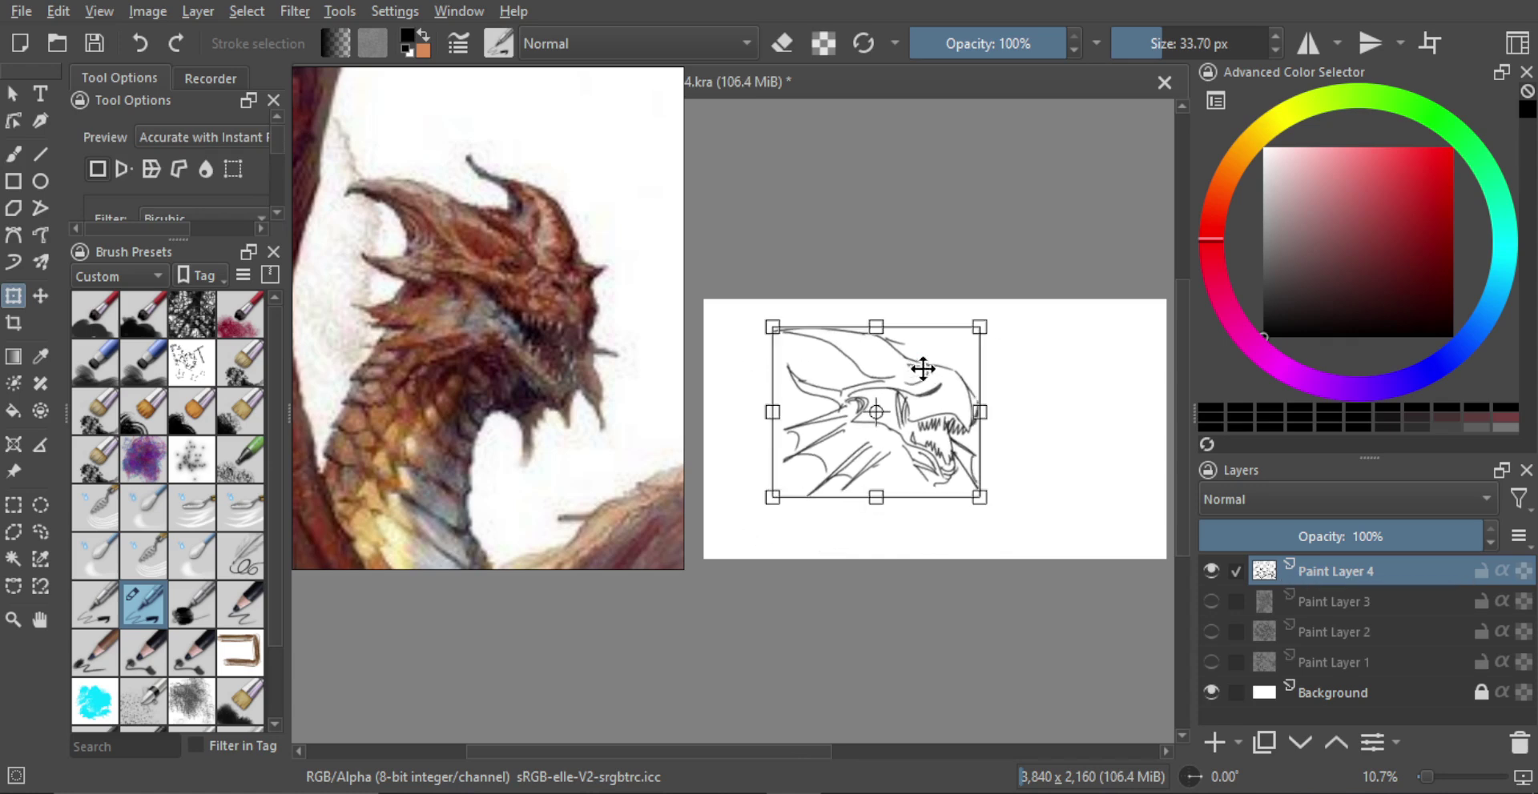
{"action": "key", "text": "b"}
Step: Sketch the pointed webbed crest above the forehead and refine the eye, brow and snout lines below it
{"action": "scroll", "coordinate": [913, 364], "scroll_direction": "up", "scroll_amount": 1}
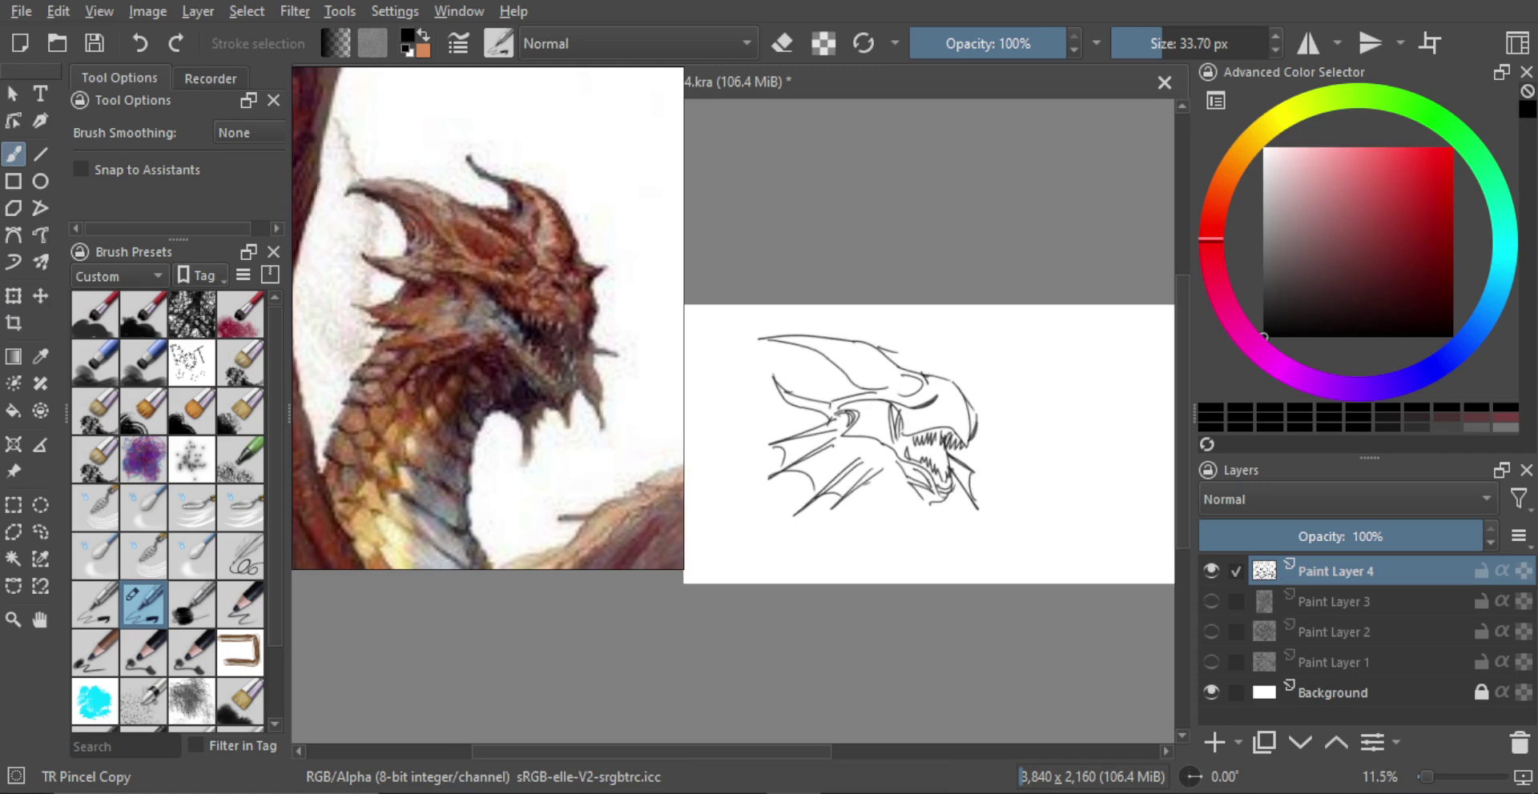
{"action": "mouse_move", "coordinate": [921, 375]}
{"action": "left_mouse_down"}
{"action": "mouse_move", "coordinate": [921, 346]}
{"action": "mouse_move", "coordinate": [869, 311]}
{"action": "left_mouse_up"}
{"action": "key", "text": "ctrl+z"}
{"action": "mouse_move", "coordinate": [922, 370]}
{"action": "left_mouse_down"}
{"action": "mouse_move", "coordinate": [894, 327]}
{"action": "mouse_move", "coordinate": [955, 349]}
{"action": "mouse_move", "coordinate": [964, 388]}
{"action": "mouse_move", "coordinate": [946, 383]}
{"action": "mouse_move", "coordinate": [963, 389]}
{"action": "left_mouse_up"}
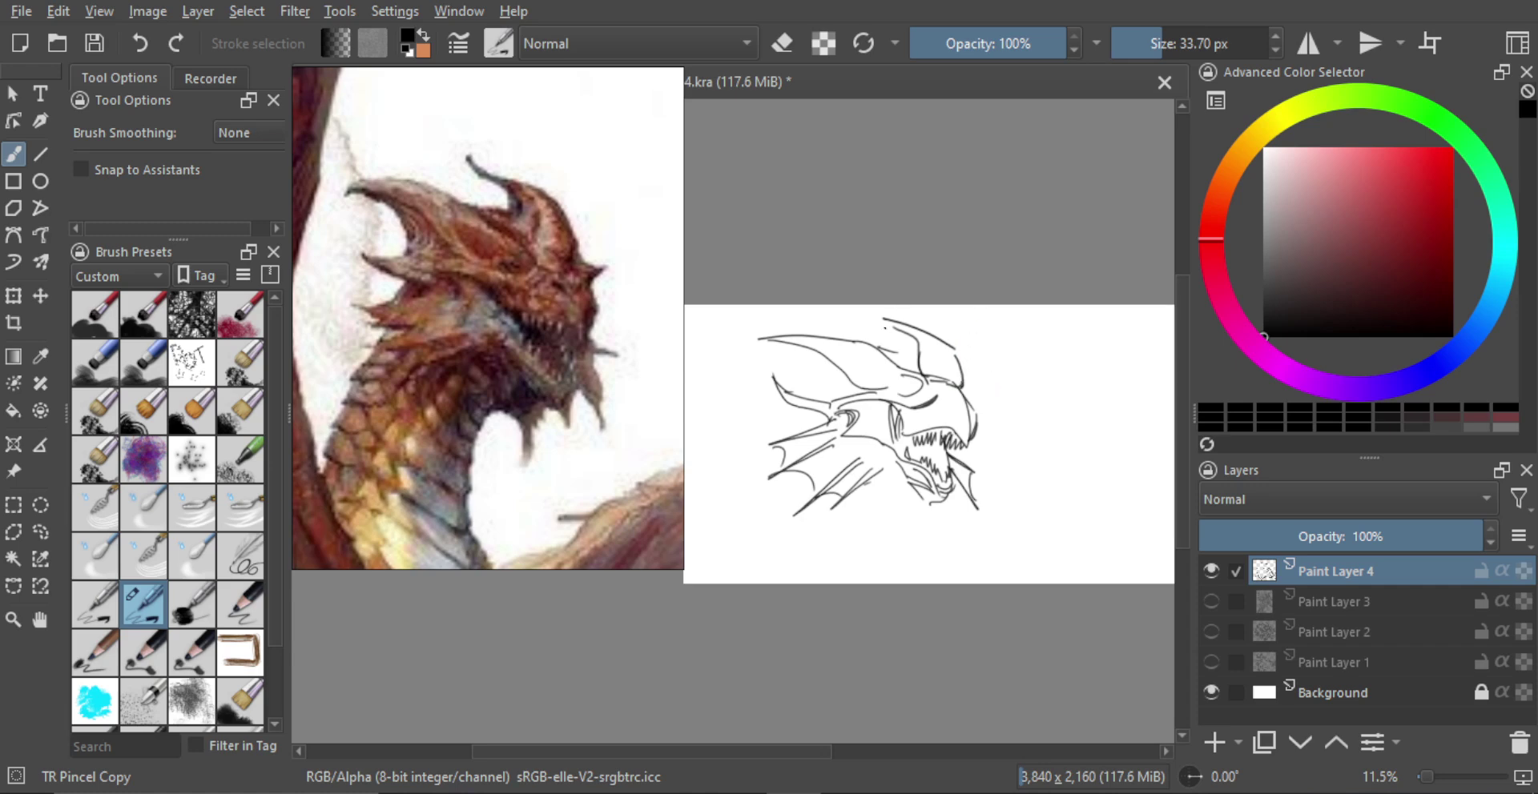
{"action": "left_click_drag", "start_coordinate": [900, 353], "coordinate": [876, 313]}
{"action": "mouse_move", "coordinate": [917, 332]}
{"action": "left_mouse_down"}
{"action": "mouse_move", "coordinate": [951, 399]}
{"action": "mouse_move", "coordinate": [970, 403]}
{"action": "left_mouse_up"}
{"action": "scroll", "coordinate": [960, 390], "scroll_direction": "up", "scroll_amount": 1}
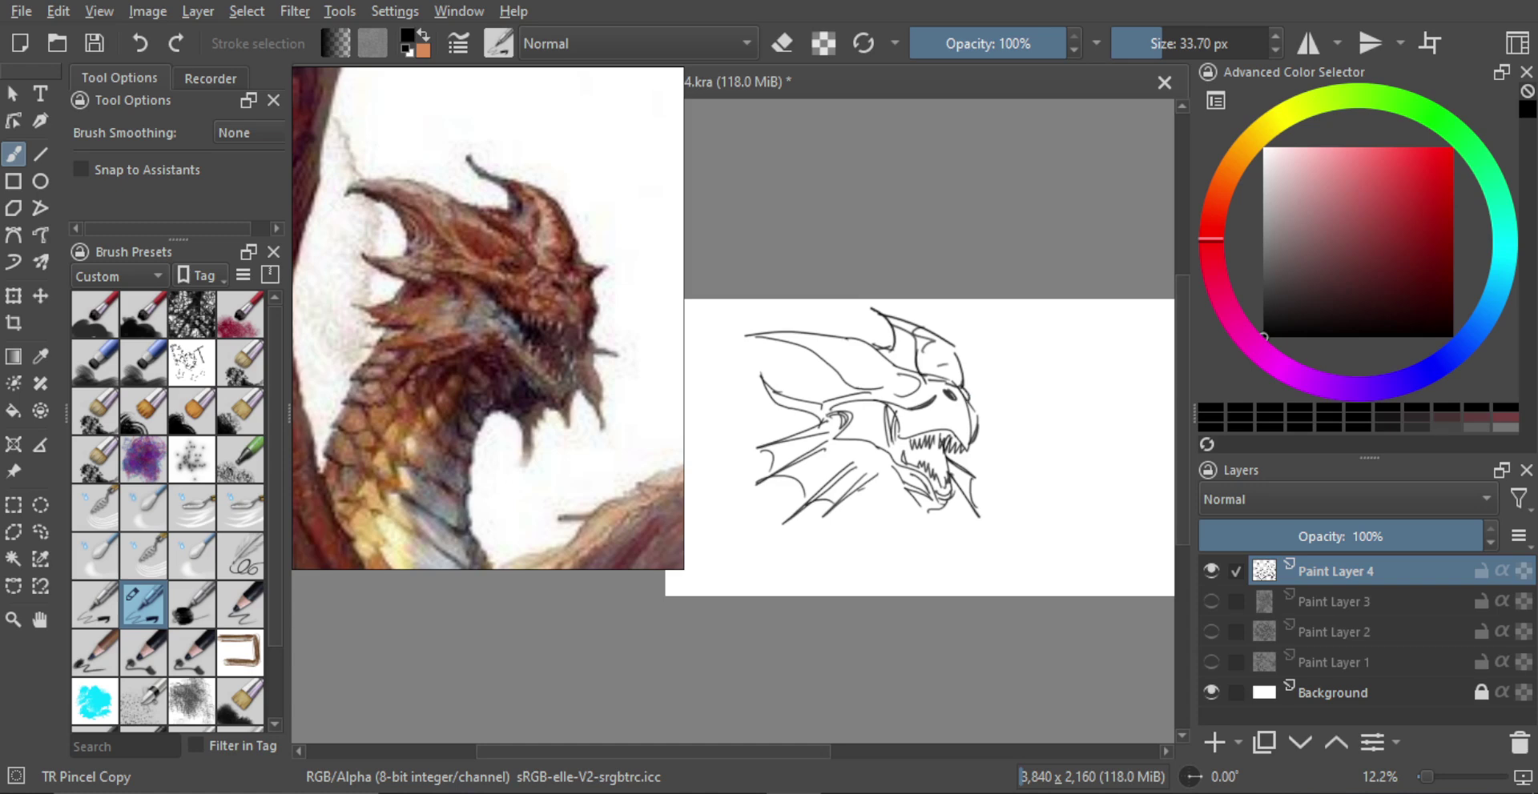
{"action": "left_click_drag", "start_coordinate": [890, 376], "coordinate": [915, 390]}
{"action": "scroll", "coordinate": [897, 399], "scroll_direction": "up", "scroll_amount": 1}
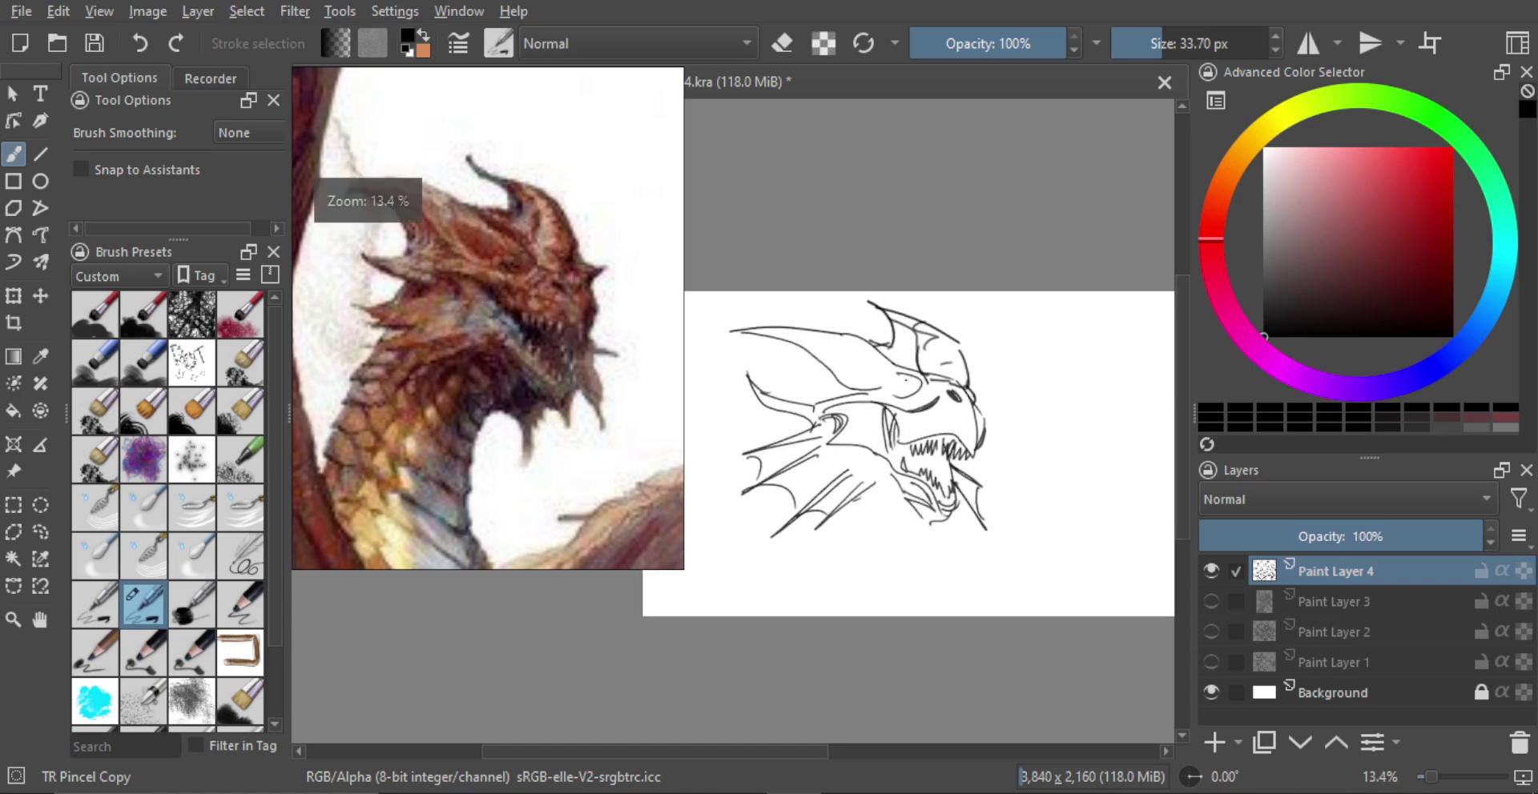
Step: Draw the eye, the curved lower edge of the long brow horn and short detail lines behind the cheek
{"action": "left_click", "coordinate": [908, 383]}
{"action": "key", "text": "ctrl+z"}
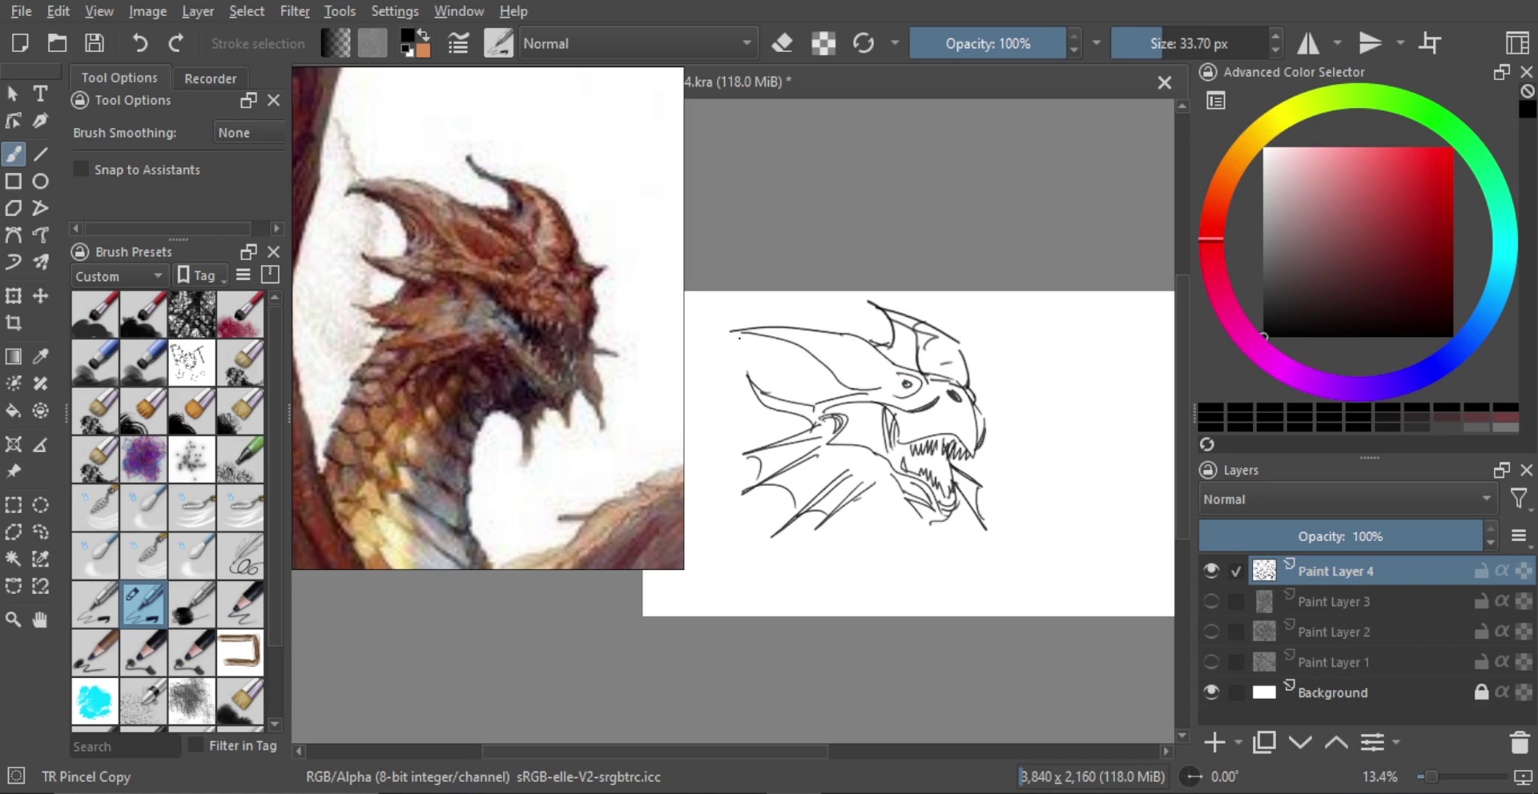
{"action": "left_click_drag", "start_coordinate": [731, 333], "coordinate": [801, 405]}
{"action": "key", "text": "ctrl+z"}
{"action": "mouse_move", "coordinate": [738, 329]}
{"action": "left_mouse_down"}
{"action": "mouse_move", "coordinate": [780, 385]}
{"action": "mouse_move", "coordinate": [765, 390]}
{"action": "mouse_move", "coordinate": [794, 383]}
{"action": "mouse_move", "coordinate": [821, 403]}
{"action": "mouse_move", "coordinate": [790, 435]}
{"action": "mouse_move", "coordinate": [800, 421]}
{"action": "left_mouse_up"}
{"action": "key", "text": "bracketright"}
{"action": "left_click_drag", "start_coordinate": [860, 462], "coordinate": [860, 448]}
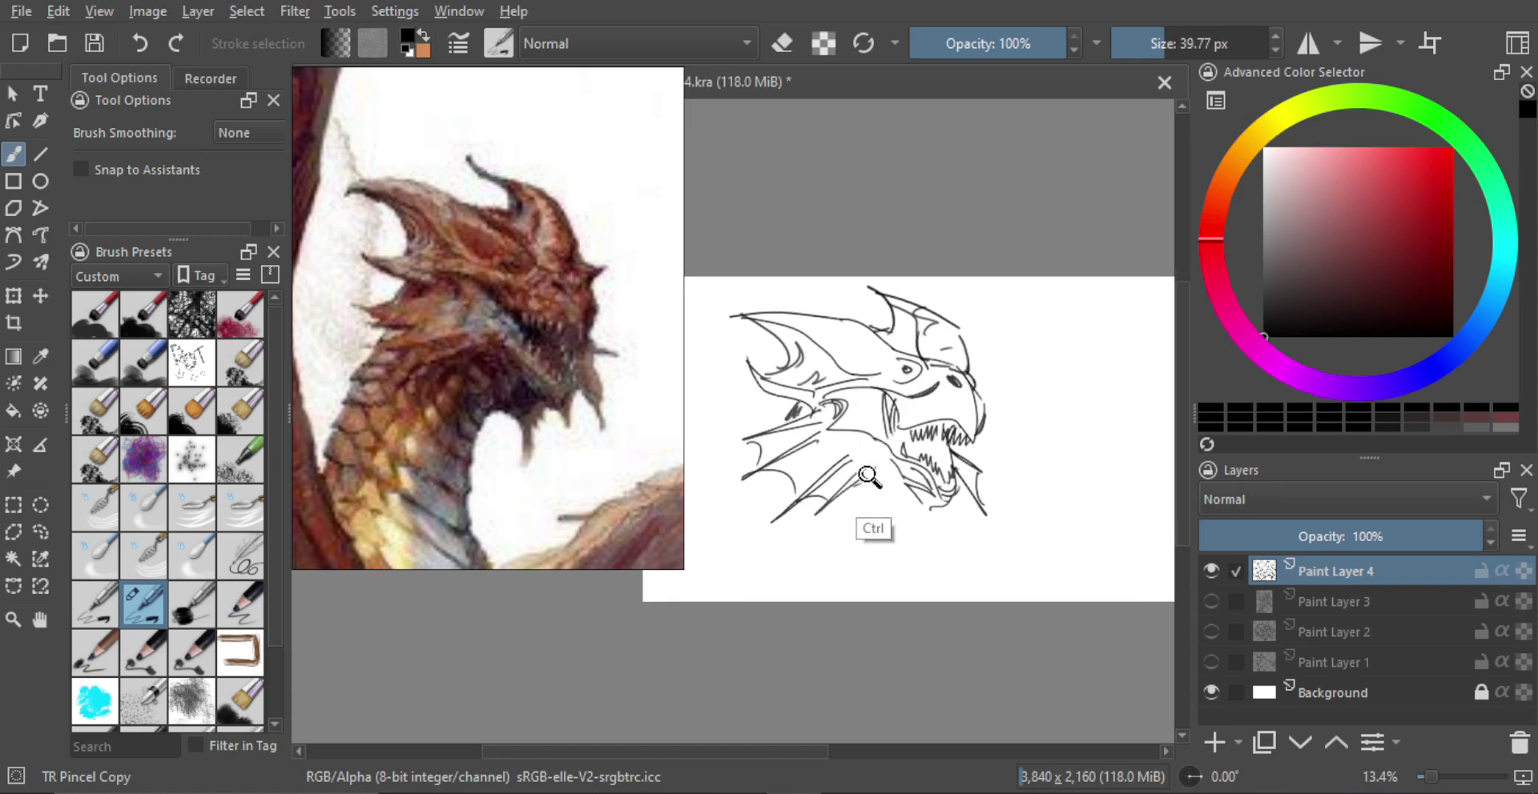
Step: Transform the head sketch to a slightly smaller size to leave more space for the neck
{"action": "scroll", "coordinate": [869, 477], "scroll_direction": "down", "scroll_amount": 1}
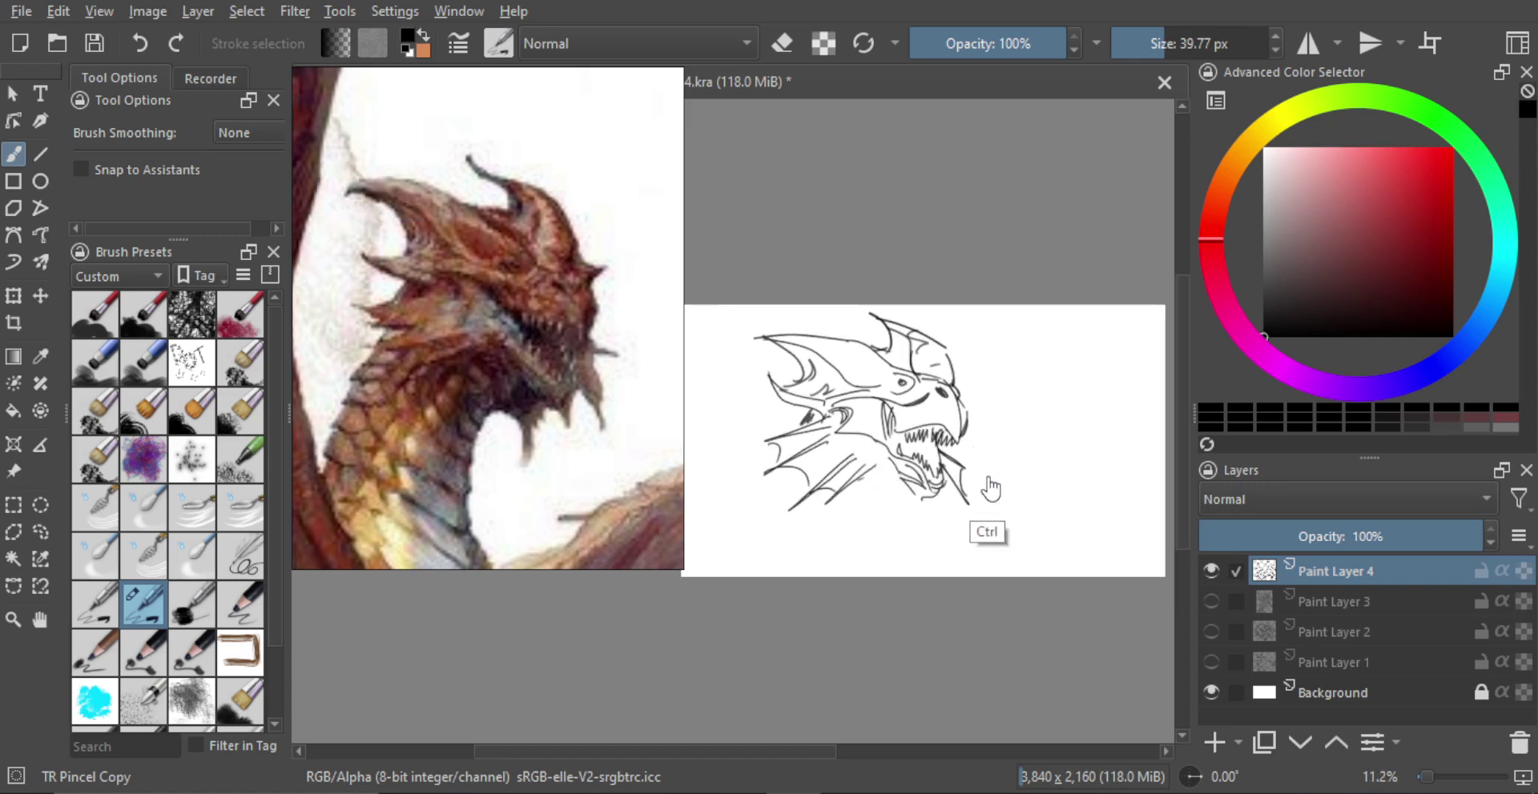
{"action": "key", "text": "ctrl+t"}
{"action": "left_click_drag", "start_coordinate": [971, 514], "coordinate": [899, 445]}
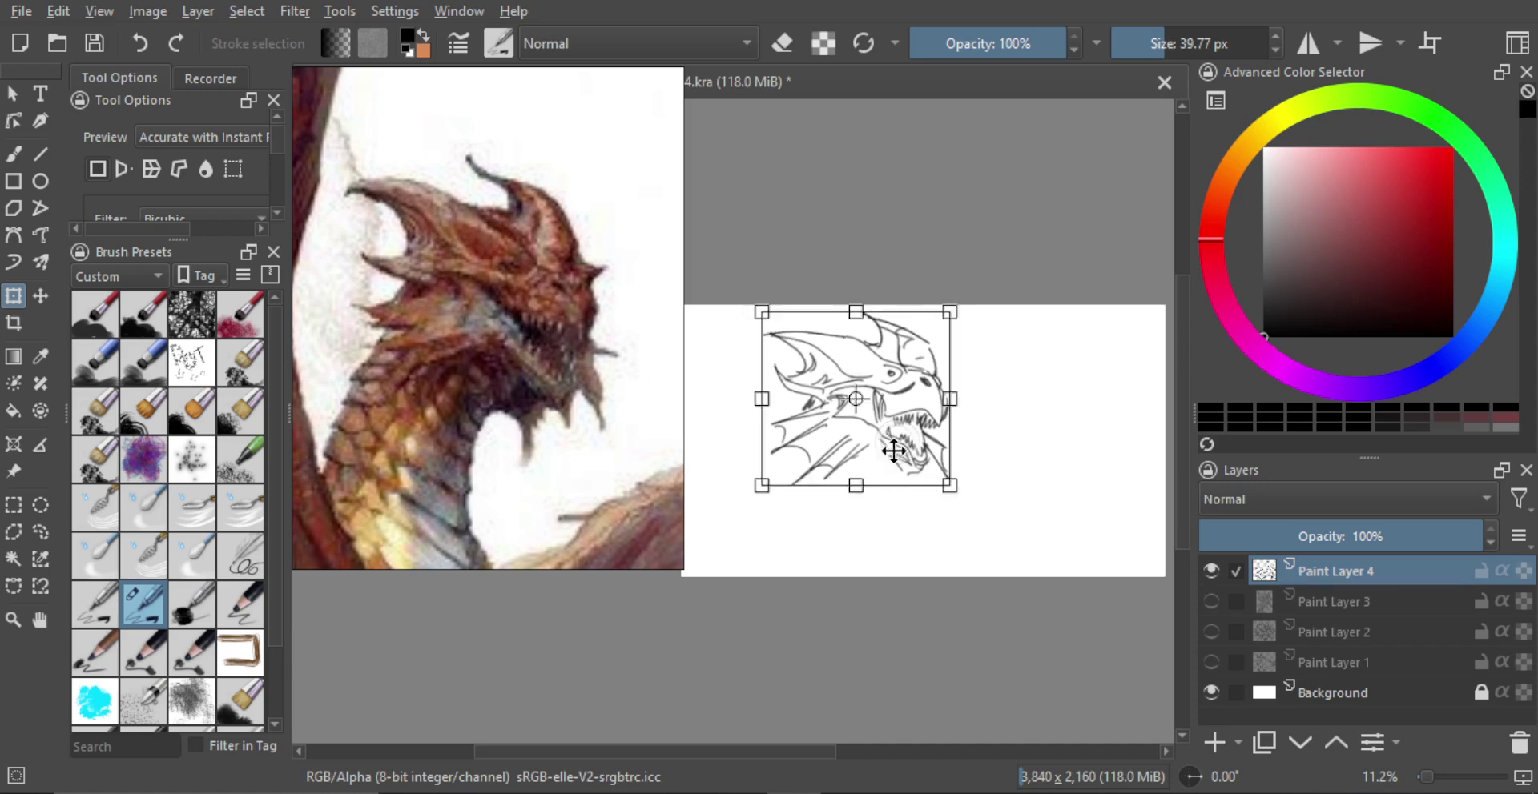
{"action": "key", "text": "b"}
{"action": "scroll", "coordinate": [893, 457], "scroll_direction": "up", "scroll_amount": 1}
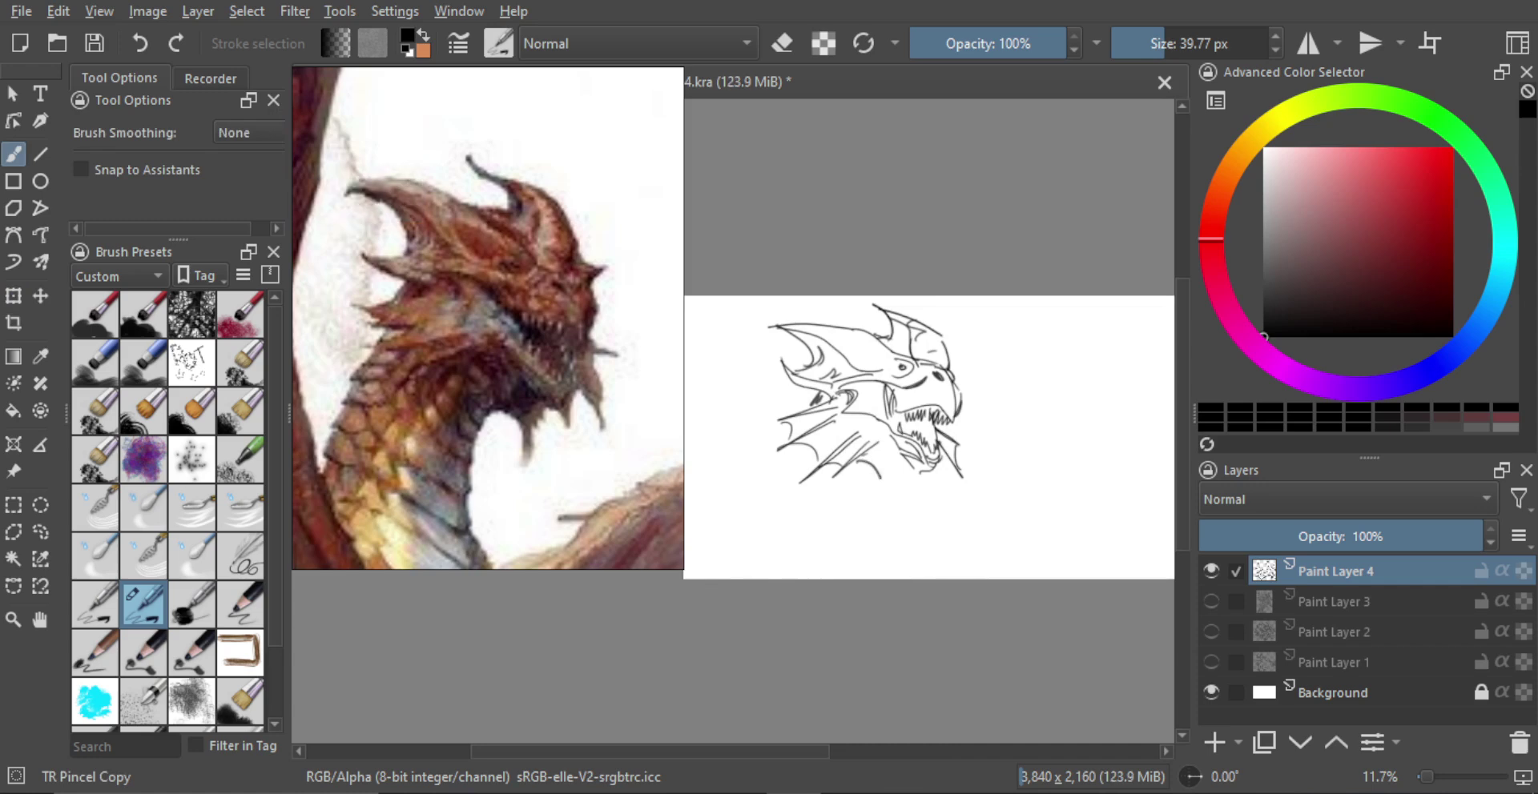
Step: Sketch the spikes under the jaw and rows of overlapping scales along the back and middle of the neck
{"action": "left_click_drag", "start_coordinate": [877, 476], "coordinate": [904, 505]}
{"action": "left_click_drag", "start_coordinate": [880, 444], "coordinate": [910, 489]}
{"action": "key", "text": "ctrl+z"}
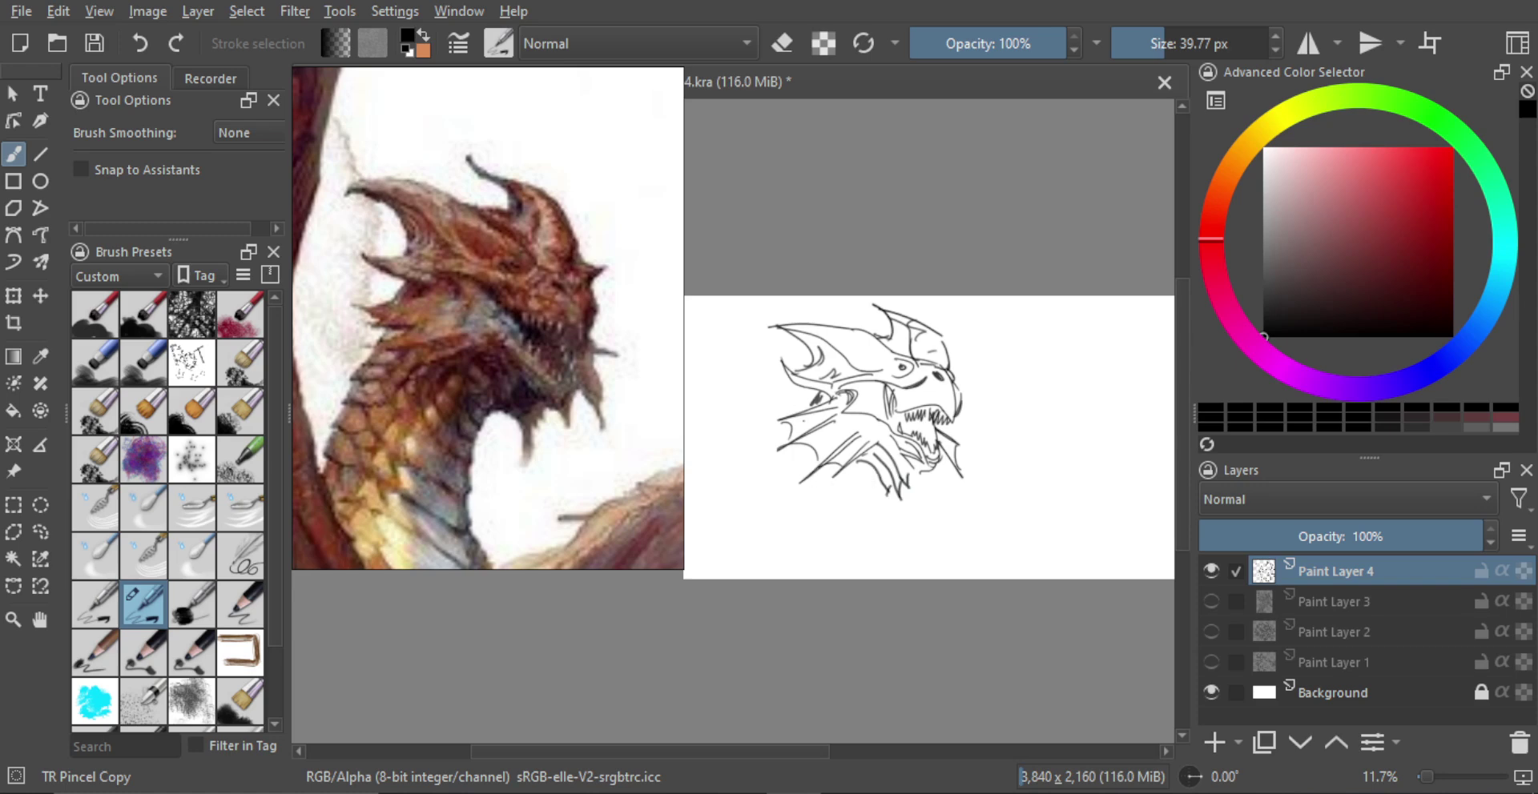
{"action": "mouse_move", "coordinate": [796, 445]}
{"action": "left_mouse_down"}
{"action": "mouse_move", "coordinate": [780, 469]}
{"action": "mouse_move", "coordinate": [799, 497]}
{"action": "mouse_move", "coordinate": [860, 525]}
{"action": "mouse_move", "coordinate": [880, 475]}
{"action": "left_mouse_up"}
{"action": "mouse_move", "coordinate": [783, 473]}
{"action": "left_mouse_down"}
{"action": "mouse_move", "coordinate": [768, 498]}
{"action": "mouse_move", "coordinate": [793, 528]}
{"action": "mouse_move", "coordinate": [852, 543]}
{"action": "left_mouse_up"}
{"action": "mouse_move", "coordinate": [777, 496]}
{"action": "left_mouse_down"}
{"action": "mouse_move", "coordinate": [766, 520]}
{"action": "mouse_move", "coordinate": [835, 564]}
{"action": "left_mouse_up"}
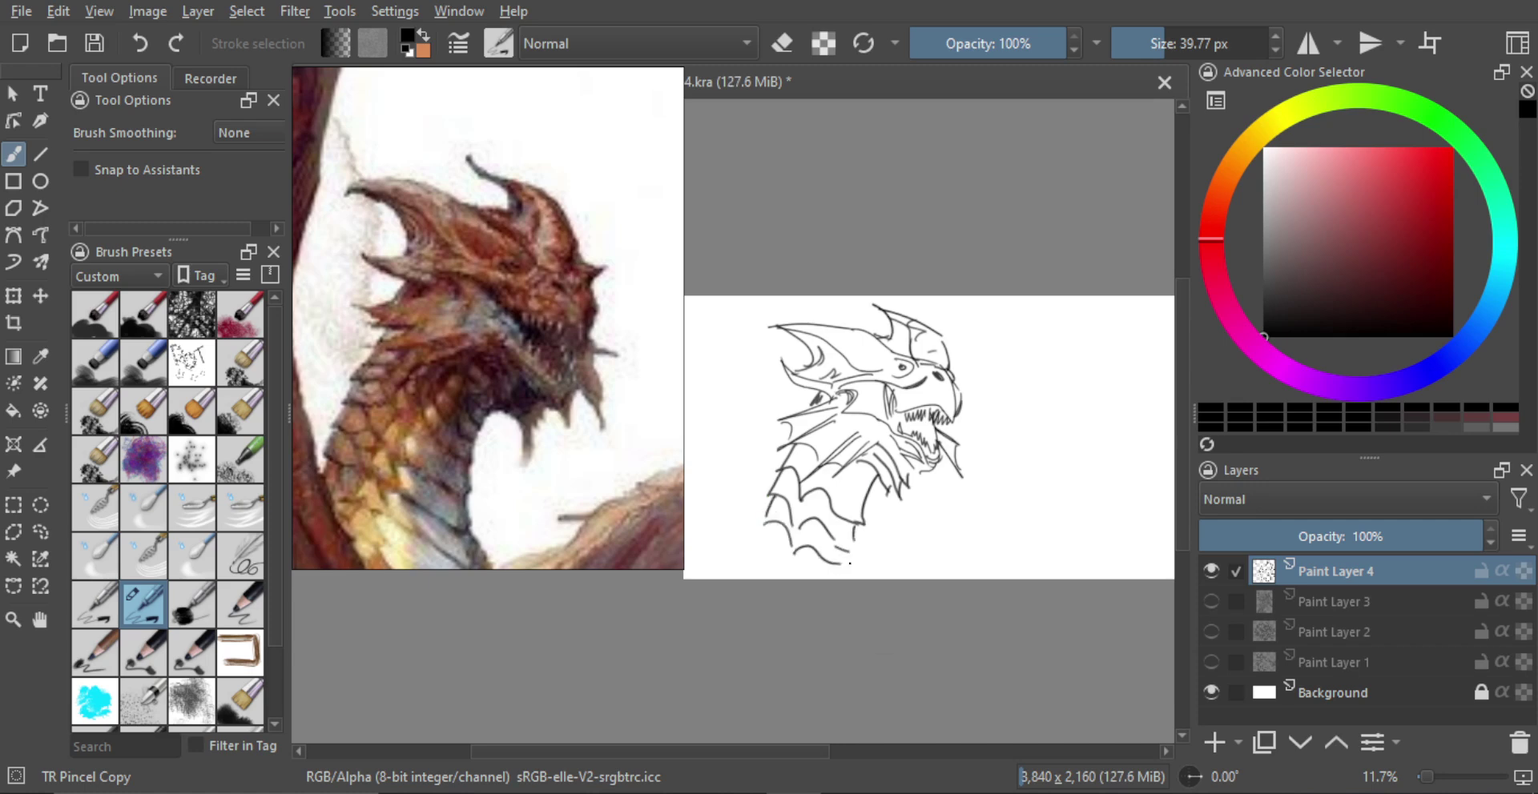
Step: Sketch the lower front edge of the neck and fill in more scale curves across it
{"action": "left_click_drag", "start_coordinate": [854, 532], "coordinate": [857, 573]}
{"action": "left_click_drag", "start_coordinate": [838, 563], "coordinate": [859, 573]}
{"action": "key", "text": "ctrl+z"}
{"action": "key", "text": "ctrl+z"}
{"action": "mouse_move", "coordinate": [806, 525]}
{"action": "left_mouse_down"}
{"action": "mouse_move", "coordinate": [835, 535]}
{"action": "mouse_move", "coordinate": [774, 517]}
{"action": "left_mouse_up"}
{"action": "mouse_move", "coordinate": [788, 469]}
{"action": "left_mouse_down"}
{"action": "mouse_move", "coordinate": [825, 516]}
{"action": "mouse_move", "coordinate": [837, 486]}
{"action": "left_mouse_up"}
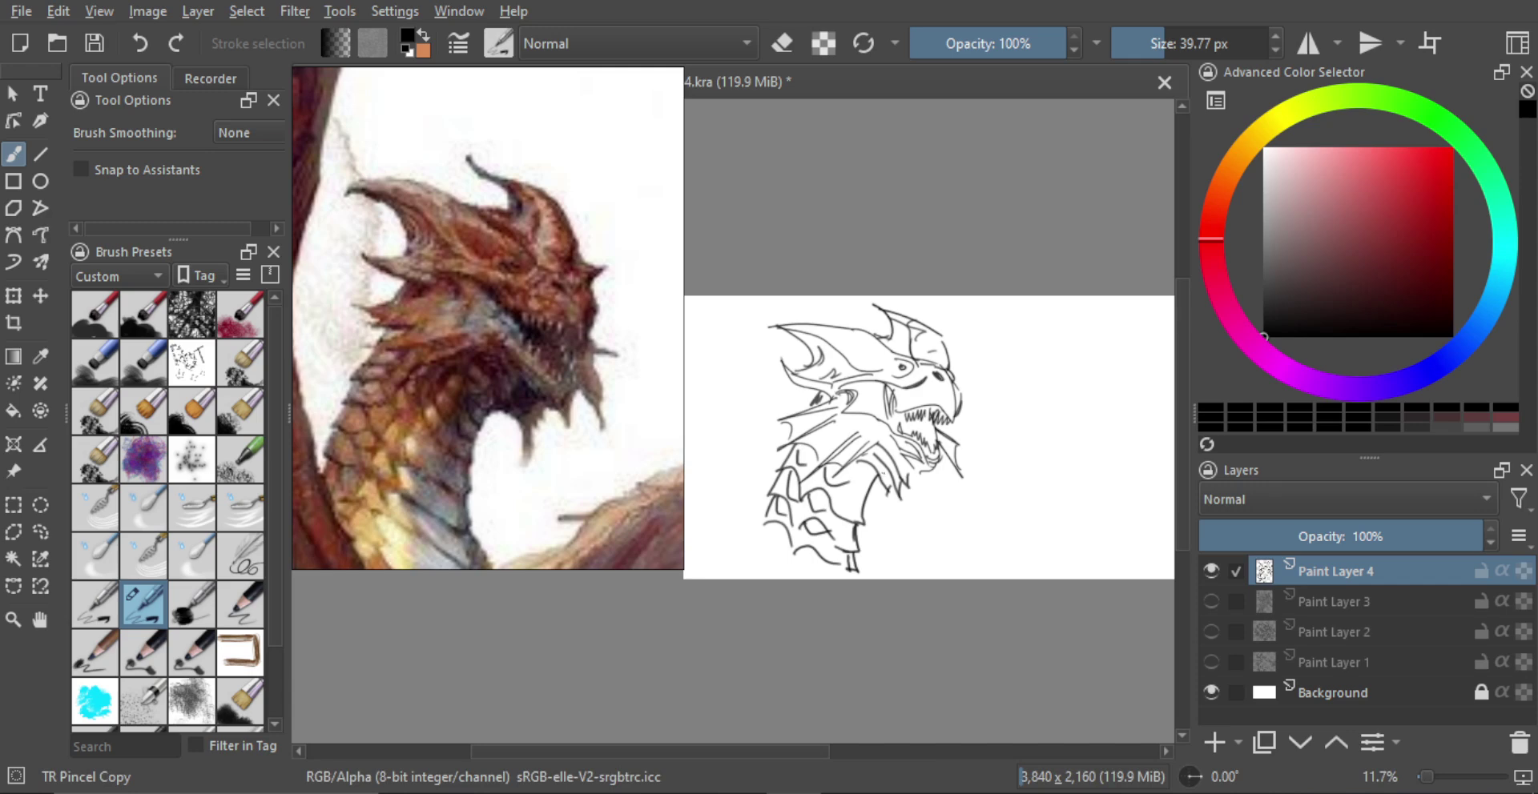
Step: Scale the head and neck sketch down slightly so it fits fully inside the canvas
{"action": "key", "text": "ctrl+t"}
{"action": "left_click_drag", "start_coordinate": [960, 575], "coordinate": [955, 553]}
{"action": "left_click_drag", "start_coordinate": [917, 498], "coordinate": [921, 502]}
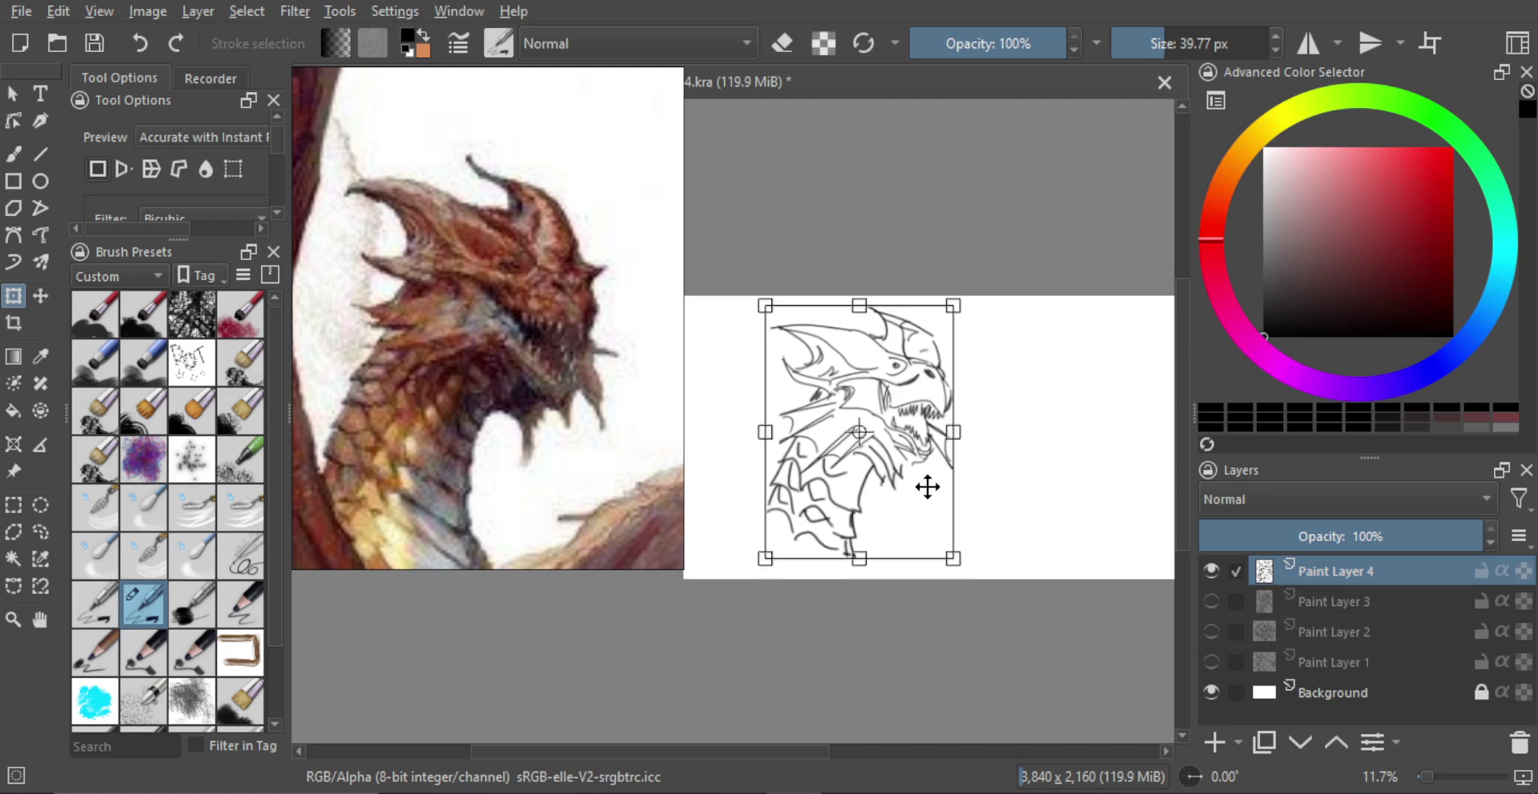
{"action": "key", "text": "b"}
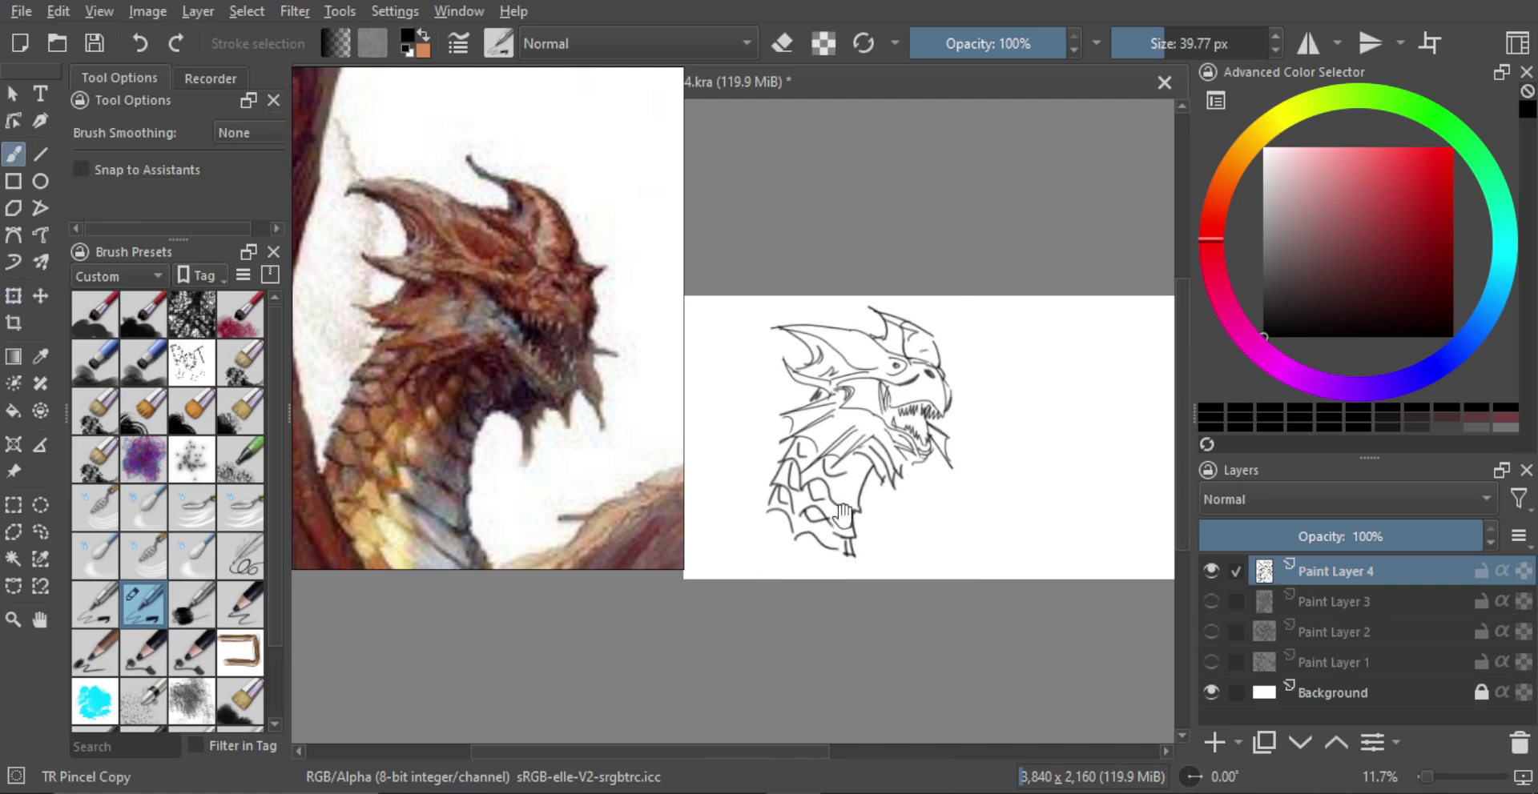
Step: Block in the back and front of the neck with dark tone using a brush about 200 px wide, and erase parts of it
{"action": "mouse_move", "coordinate": [838, 516]}
{"action": "left_mouse_down"}
{"action": "mouse_move", "coordinate": [793, 483]}
{"action": "mouse_move", "coordinate": [836, 443]}
{"action": "left_mouse_up"}
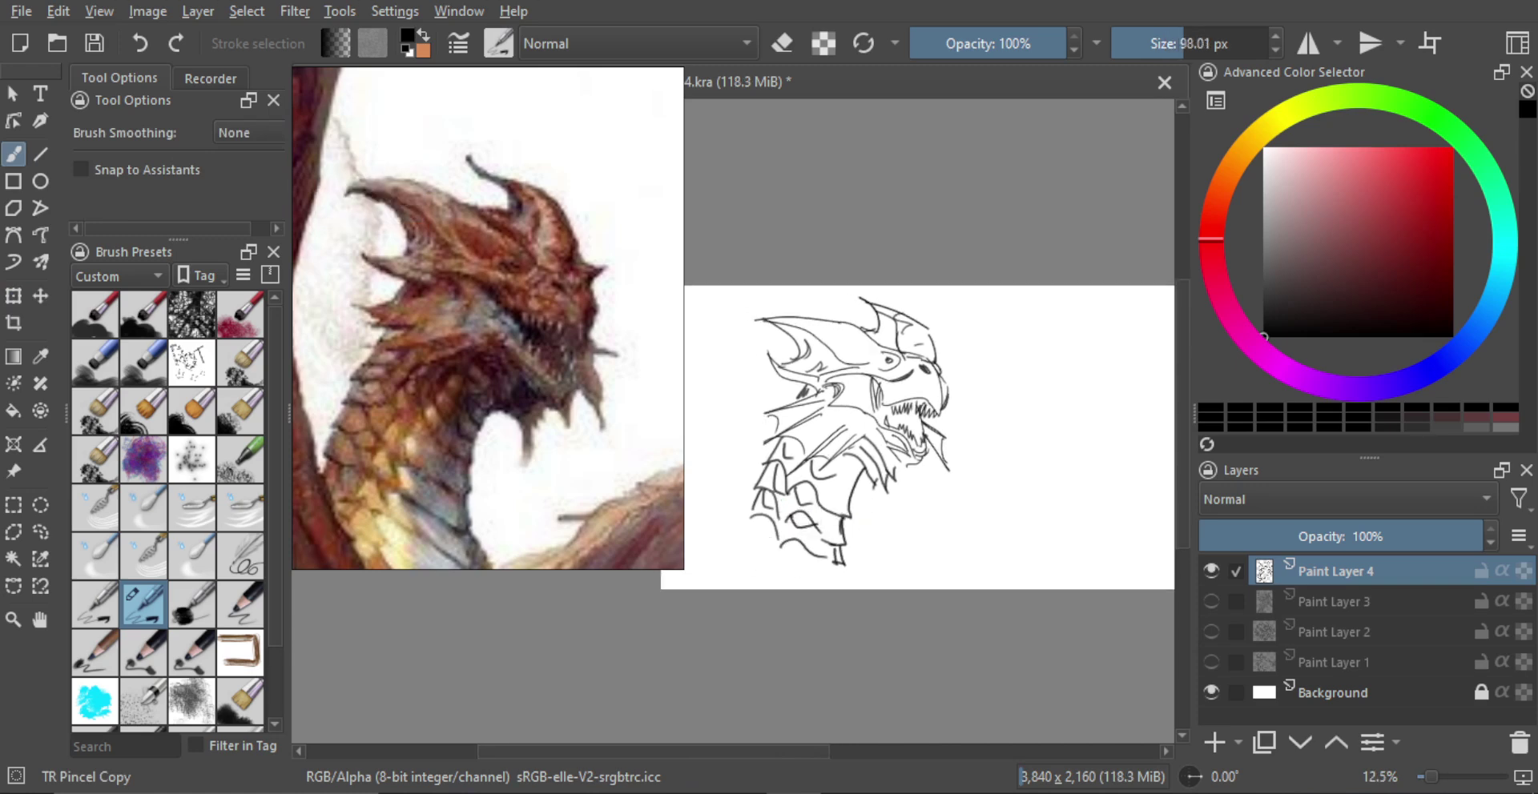
{"action": "mouse_move", "coordinate": [775, 520]}
{"action": "left_mouse_down"}
{"action": "mouse_move", "coordinate": [822, 496]}
{"action": "mouse_move", "coordinate": [802, 458]}
{"action": "left_mouse_up"}
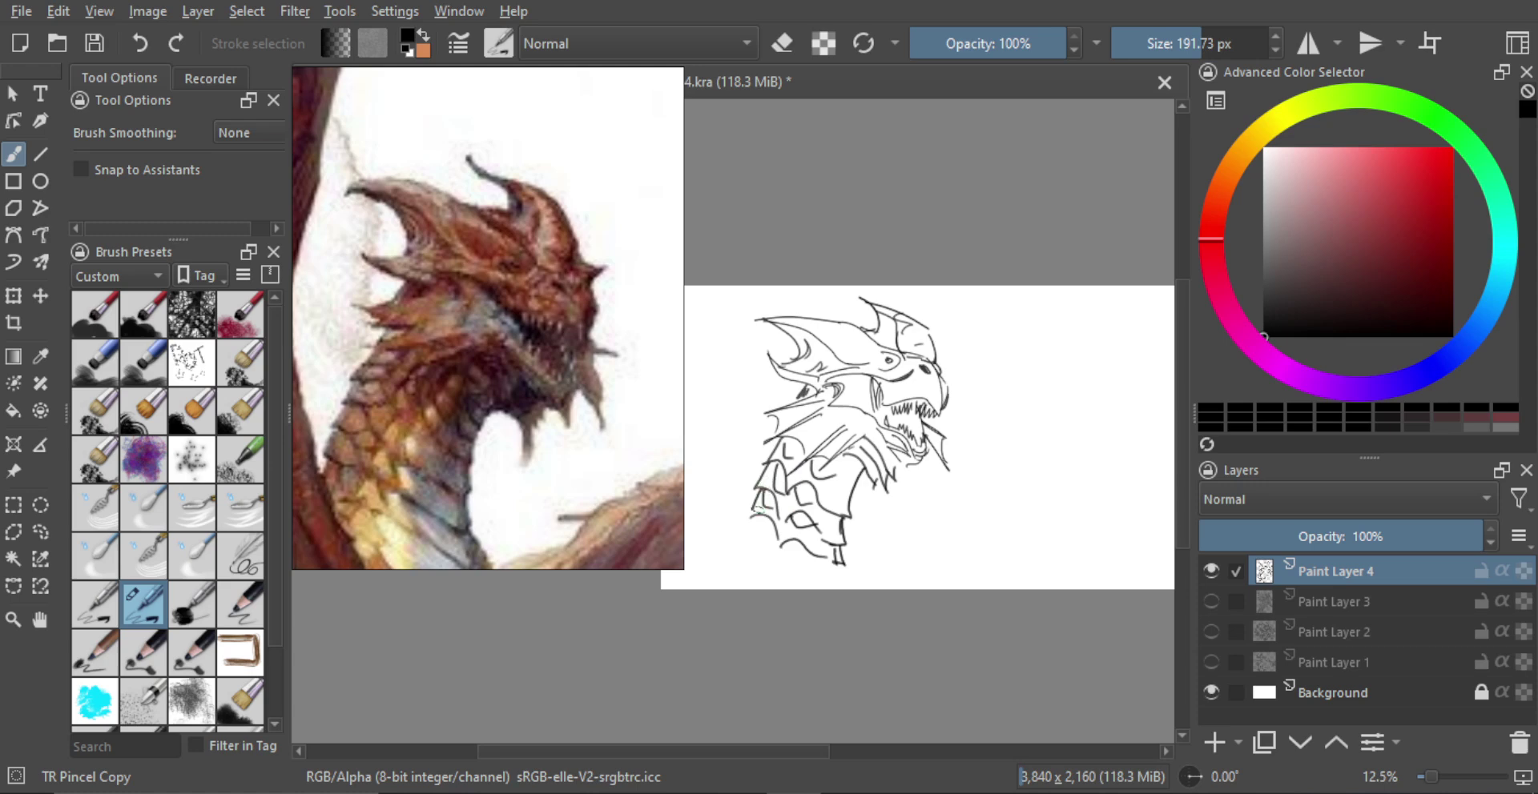
{"action": "mouse_move", "coordinate": [757, 510]}
{"action": "left_mouse_down"}
{"action": "mouse_move", "coordinate": [789, 444]}
{"action": "mouse_move", "coordinate": [765, 503]}
{"action": "mouse_move", "coordinate": [779, 452]}
{"action": "left_mouse_up"}
{"action": "left_click_drag", "start_coordinate": [812, 518], "coordinate": [816, 517]}
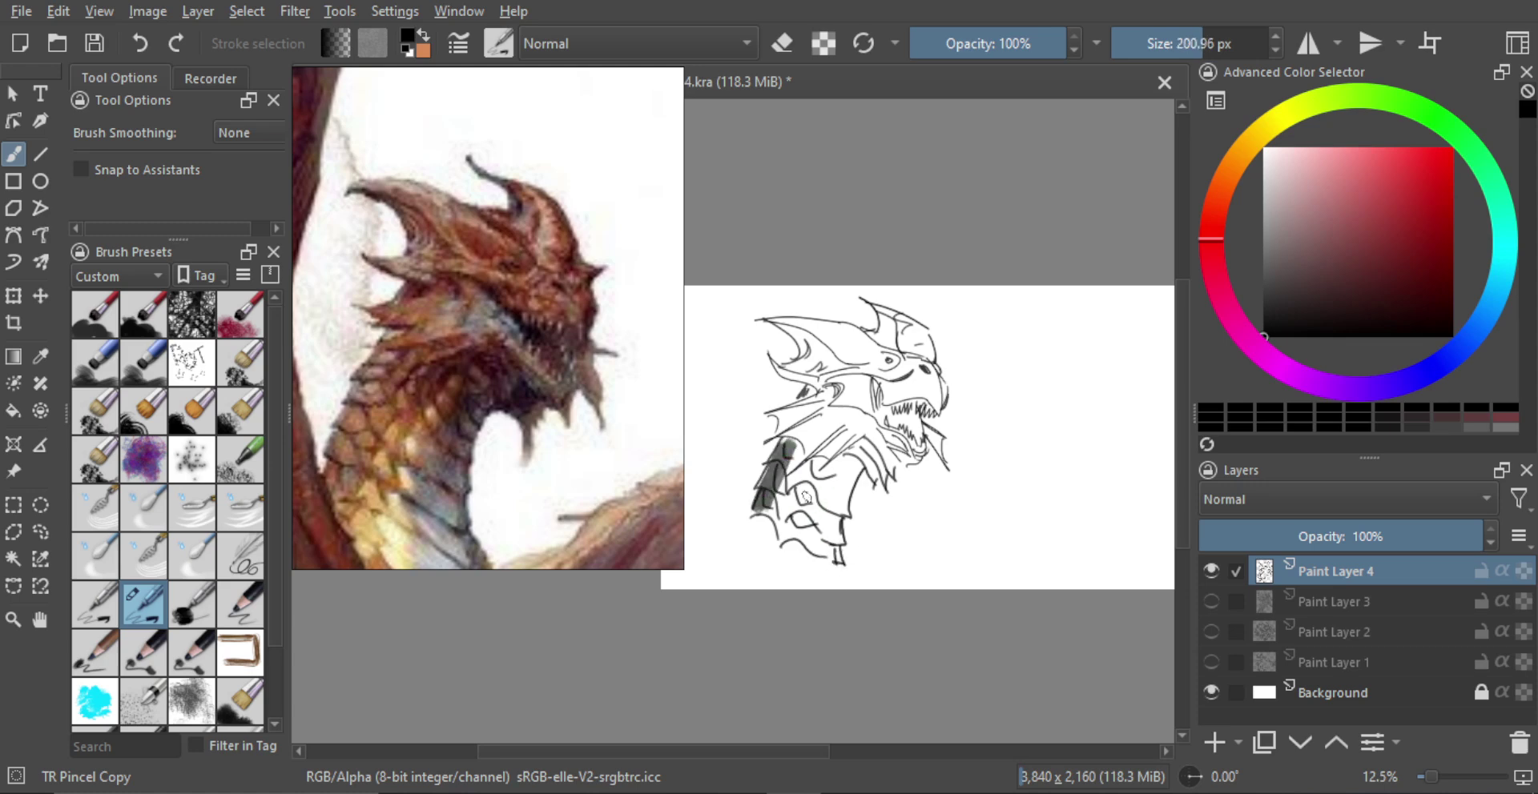
{"action": "mouse_move", "coordinate": [813, 470]}
{"action": "left_mouse_down"}
{"action": "mouse_move", "coordinate": [801, 495]}
{"action": "mouse_move", "coordinate": [812, 510]}
{"action": "mouse_move", "coordinate": [833, 481]}
{"action": "mouse_move", "coordinate": [841, 545]}
{"action": "mouse_move", "coordinate": [851, 466]}
{"action": "left_mouse_up"}
{"action": "key", "text": "e"}
{"action": "left_click_drag", "start_coordinate": [766, 546], "coordinate": [776, 546]}
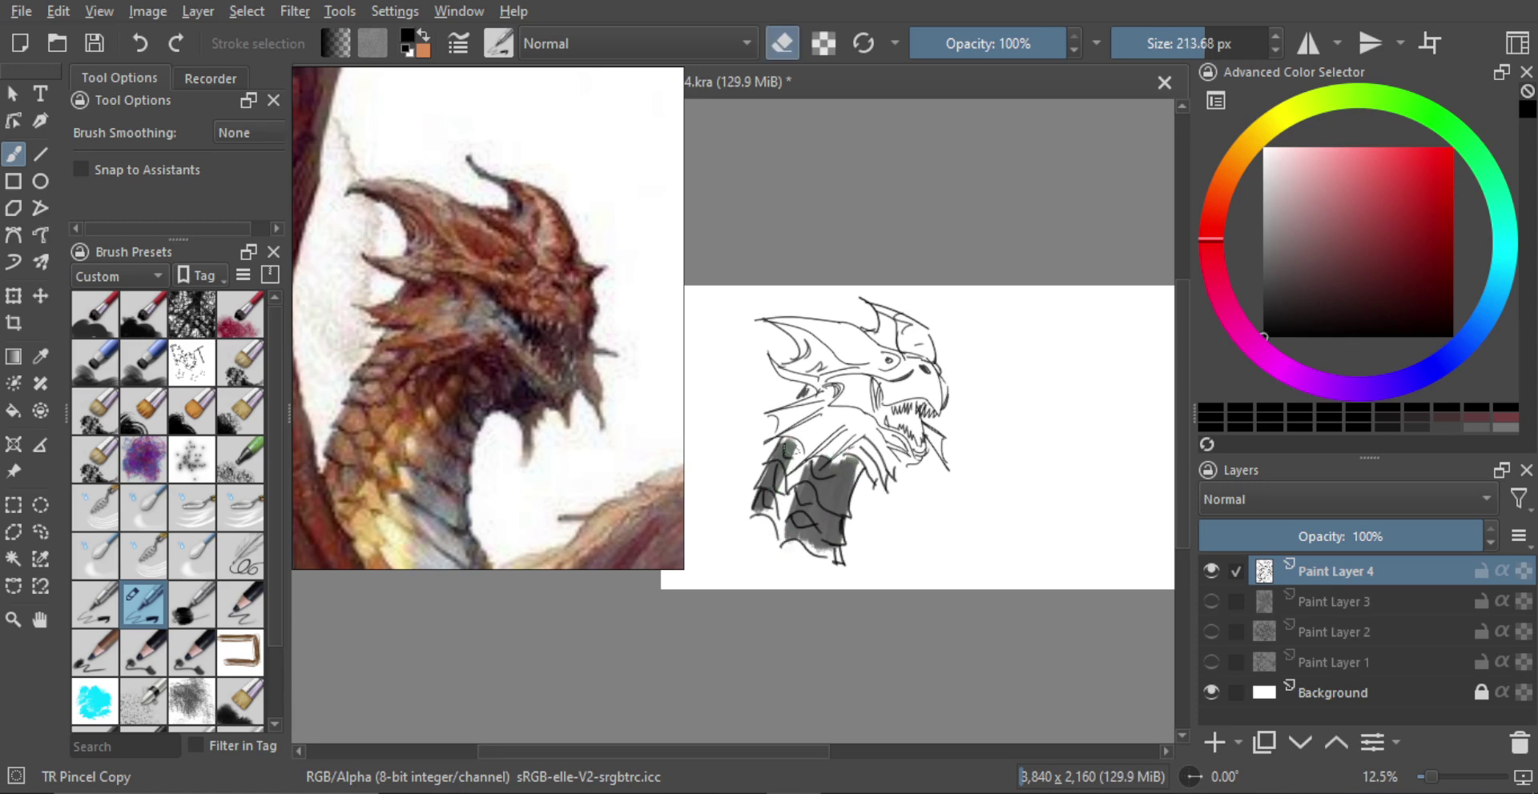
{"action": "mouse_move", "coordinate": [789, 451]}
{"action": "left_mouse_down"}
{"action": "mouse_move", "coordinate": [766, 505]}
{"action": "mouse_move", "coordinate": [799, 494]}
{"action": "mouse_move", "coordinate": [837, 513]}
{"action": "mouse_move", "coordinate": [856, 466]}
{"action": "mouse_move", "coordinate": [754, 514]}
{"action": "mouse_move", "coordinate": [781, 460]}
{"action": "left_mouse_up"}
{"action": "key", "text": "e"}
{"action": "scroll", "coordinate": [792, 494], "scroll_direction": "up", "scroll_amount": 1}
Step: Add a new paint layer and shade the neck with broad translucent grey strokes, leaving a light band between them
{"action": "left_click", "coordinate": [1214, 742]}
{"action": "key", "text": "e"}
{"action": "key", "text": "e"}
{"action": "key", "text": "e"}
{"action": "key", "text": "e"}
{"action": "key", "text": "e"}
{"action": "left_click_drag", "start_coordinate": [785, 438], "coordinate": [782, 459]}
{"action": "key", "text": "e"}
{"action": "mouse_move", "coordinate": [796, 528]}
{"action": "left_mouse_down"}
{"action": "mouse_move", "coordinate": [837, 478]}
{"action": "mouse_move", "coordinate": [818, 483]}
{"action": "mouse_move", "coordinate": [816, 539]}
{"action": "left_mouse_up"}
{"action": "key", "text": "ctrl+z"}
{"action": "mouse_move", "coordinate": [817, 461]}
{"action": "left_mouse_down"}
{"action": "mouse_move", "coordinate": [813, 538]}
{"action": "mouse_move", "coordinate": [801, 544]}
{"action": "mouse_move", "coordinate": [775, 495]}
{"action": "mouse_move", "coordinate": [741, 552]}
{"action": "left_mouse_up"}
{"action": "key", "text": "e"}
Step: Add another paint layer and outline large angular scales on the lower and middle neck with a brush about 53 px wide
{"action": "key", "text": "Insert"}
{"action": "key", "text": "e"}
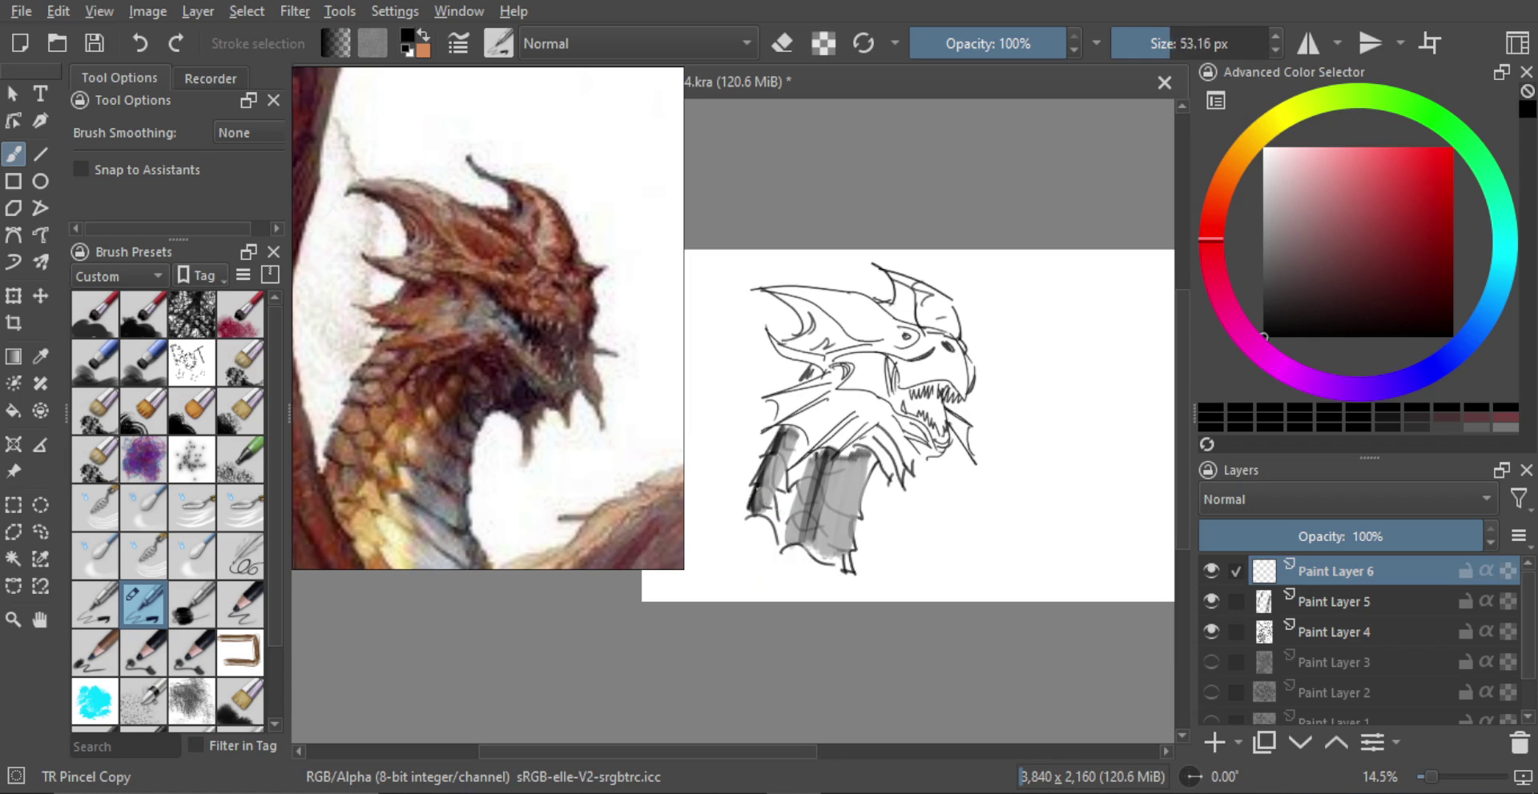
{"action": "mouse_move", "coordinate": [760, 487]}
{"action": "left_mouse_down"}
{"action": "mouse_move", "coordinate": [779, 520]}
{"action": "mouse_move", "coordinate": [854, 554]}
{"action": "mouse_move", "coordinate": [815, 539]}
{"action": "left_mouse_up"}
{"action": "key", "text": "ctrl+z"}
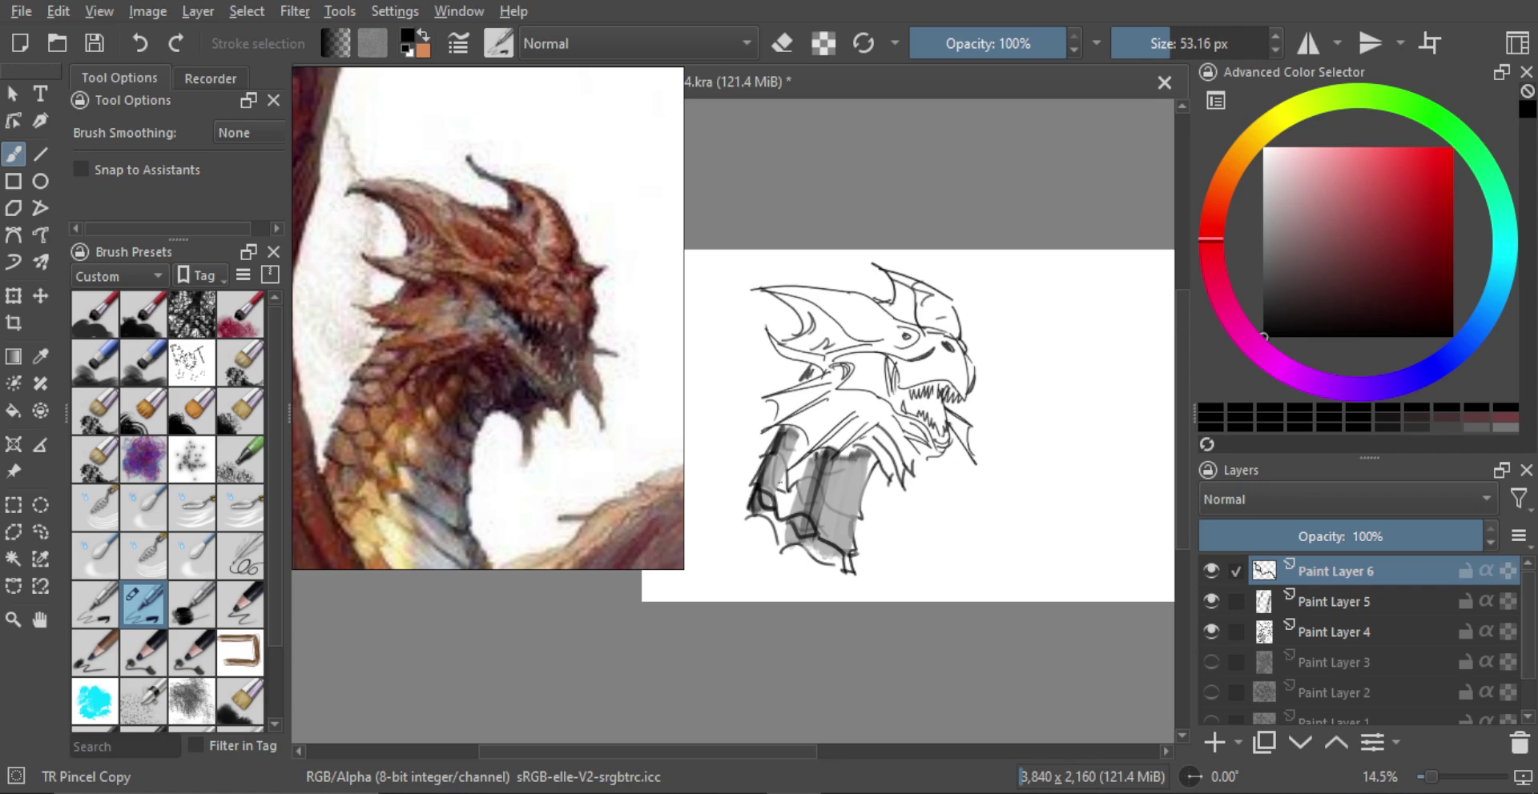
{"action": "mouse_move", "coordinate": [768, 515]}
{"action": "left_mouse_down"}
{"action": "mouse_move", "coordinate": [778, 542]}
{"action": "mouse_move", "coordinate": [801, 538]}
{"action": "mouse_move", "coordinate": [749, 520]}
{"action": "mouse_move", "coordinate": [768, 511]}
{"action": "mouse_move", "coordinate": [816, 563]}
{"action": "mouse_move", "coordinate": [845, 568]}
{"action": "left_mouse_up"}
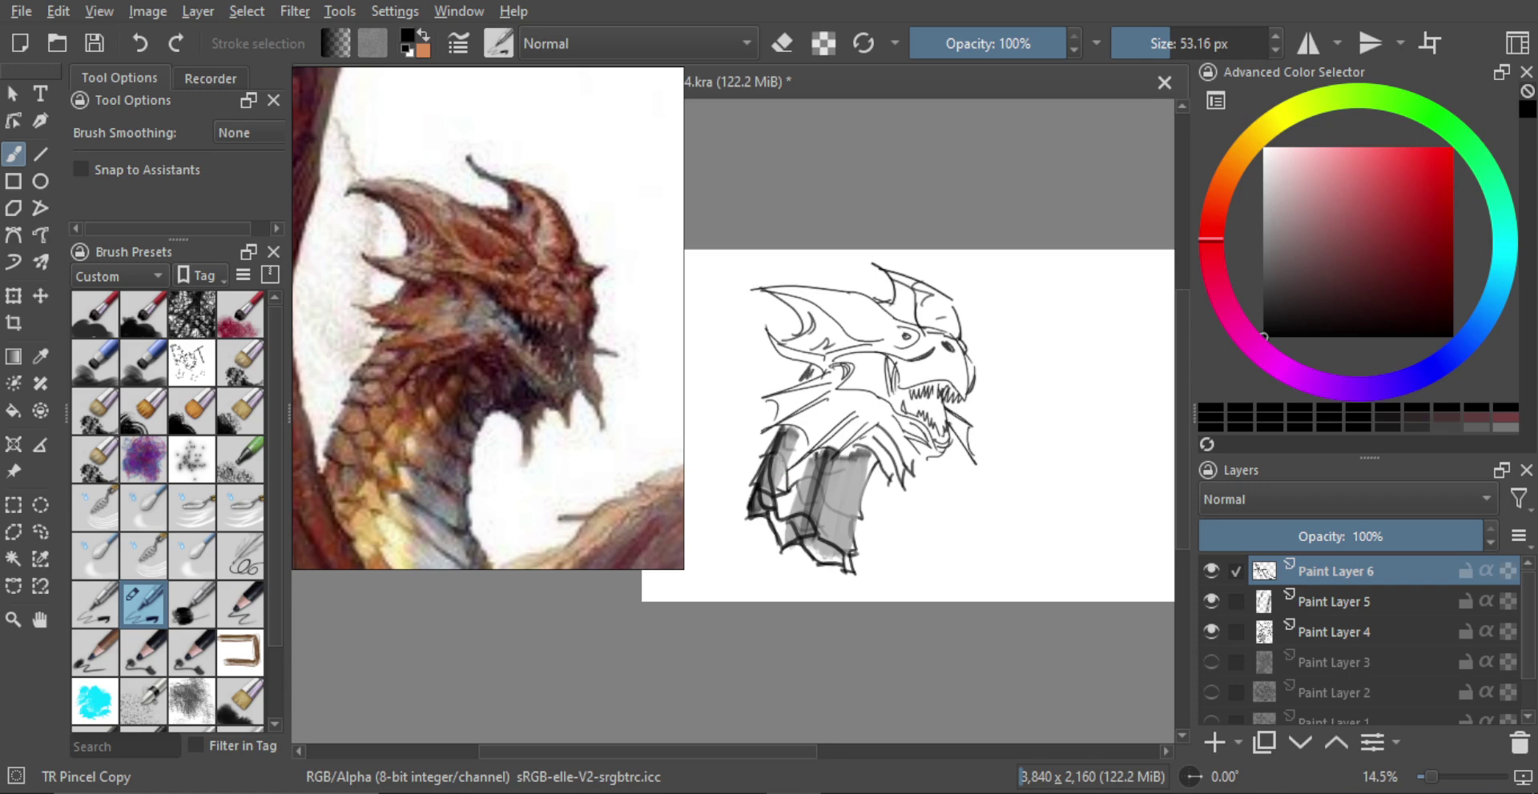
{"action": "left_click_drag", "start_coordinate": [789, 491], "coordinate": [828, 522]}
{"action": "mouse_move", "coordinate": [821, 491]}
{"action": "left_mouse_down"}
{"action": "mouse_move", "coordinate": [863, 528]}
{"action": "mouse_move", "coordinate": [855, 552]}
{"action": "left_mouse_up"}
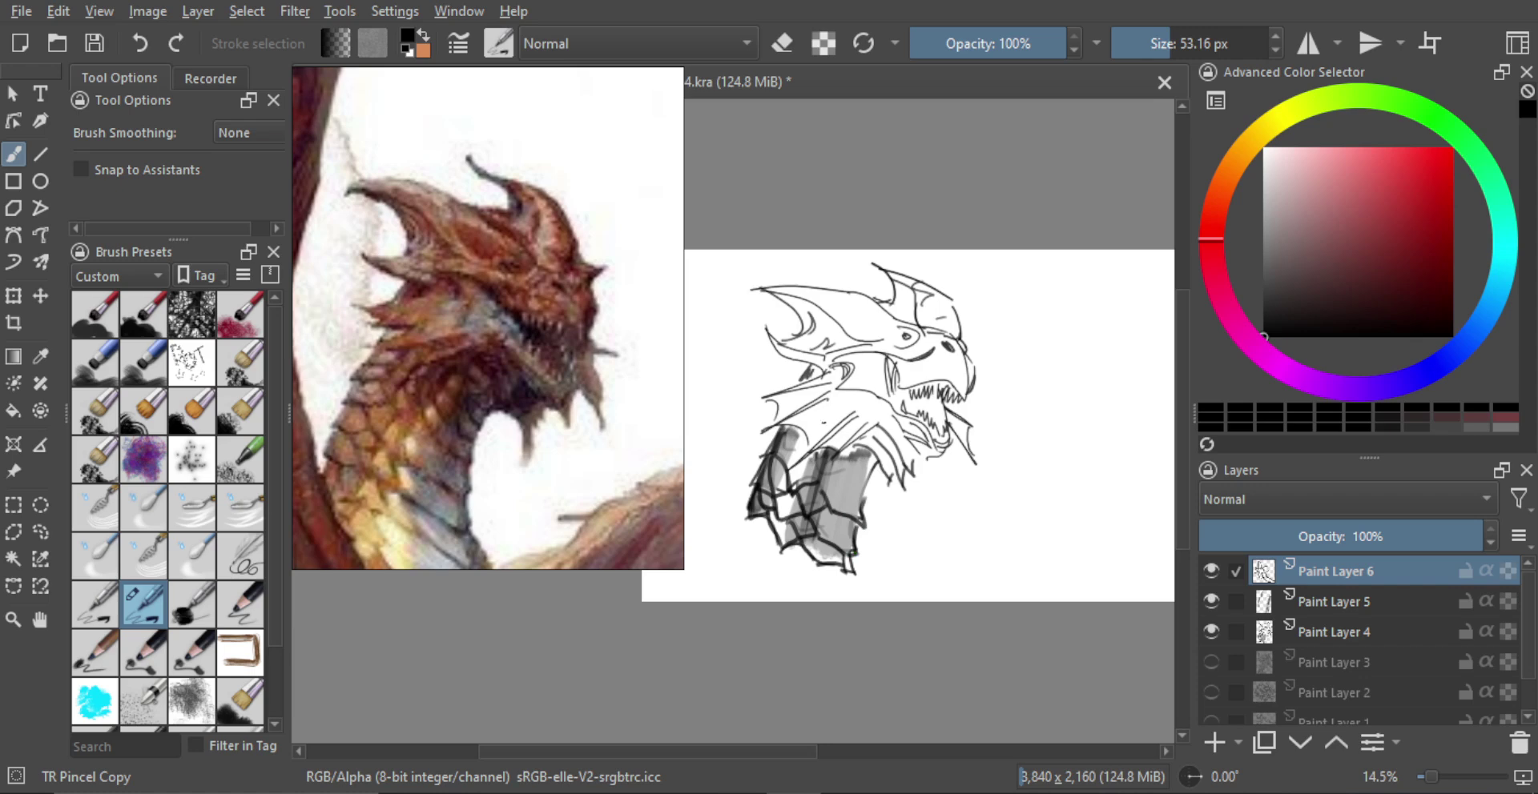
Step: Outline the upper neck scales below the frill and reinforce the scale lines with a brush about 63 px wide
{"action": "mouse_move", "coordinate": [782, 433]}
{"action": "left_mouse_down"}
{"action": "mouse_move", "coordinate": [787, 454]}
{"action": "mouse_move", "coordinate": [801, 450]}
{"action": "mouse_move", "coordinate": [785, 463]}
{"action": "mouse_move", "coordinate": [807, 443]}
{"action": "mouse_move", "coordinate": [822, 479]}
{"action": "mouse_move", "coordinate": [852, 459]}
{"action": "left_mouse_up"}
{"action": "key", "text": "ctrl+z"}
{"action": "key", "text": "ctrl+z"}
{"action": "key", "text": "ctrl+z"}
{"action": "key", "text": "ctrl+z"}
{"action": "left_click_drag", "start_coordinate": [779, 510], "coordinate": [817, 536]}
{"action": "key", "text": "ctrl+z"}
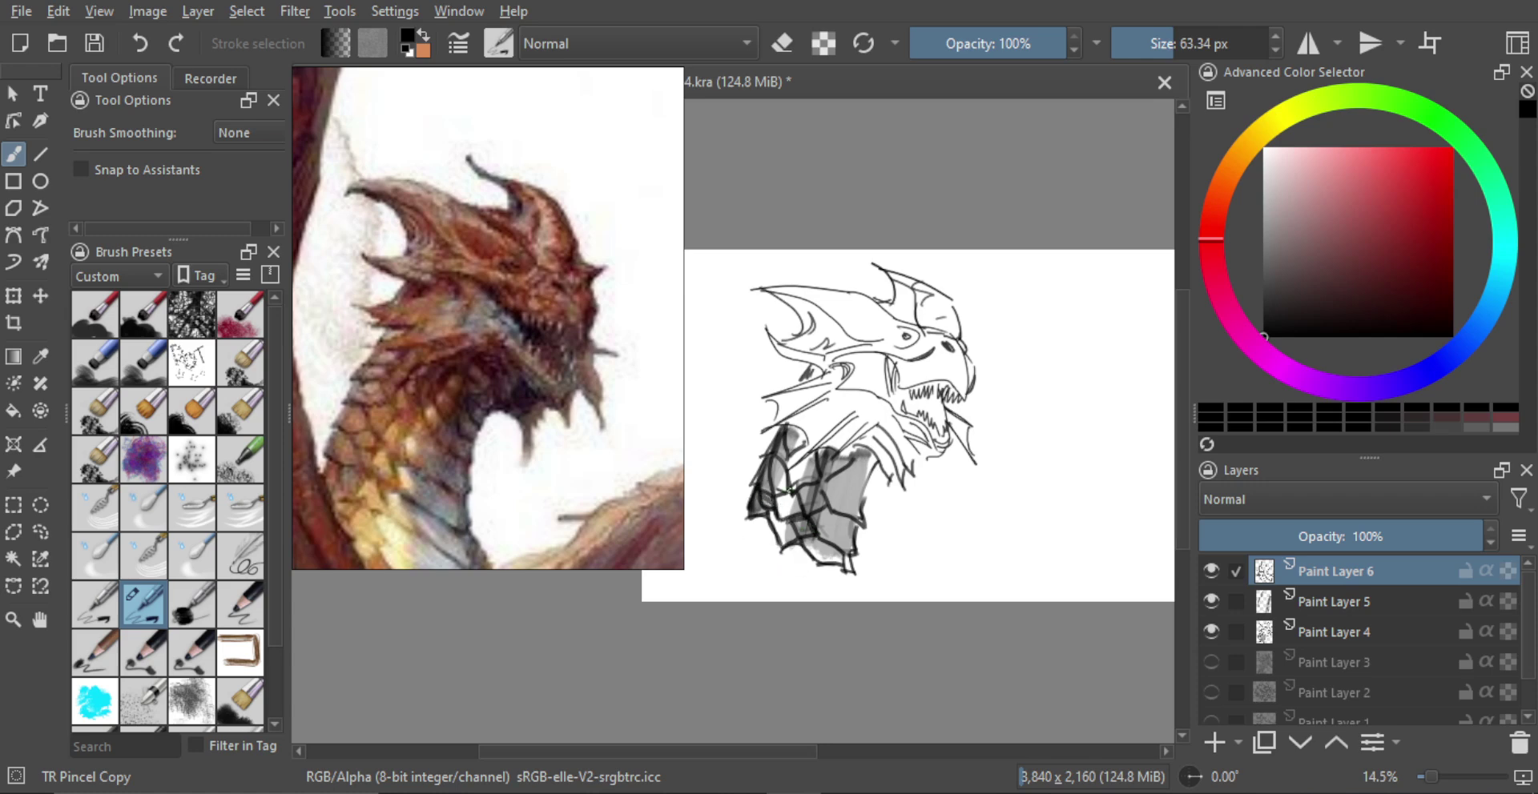
{"action": "mouse_move", "coordinate": [761, 497]}
{"action": "left_mouse_down"}
{"action": "mouse_move", "coordinate": [769, 466]}
{"action": "mouse_move", "coordinate": [859, 526]}
{"action": "mouse_move", "coordinate": [849, 563]}
{"action": "mouse_move", "coordinate": [847, 540]}
{"action": "left_mouse_up"}
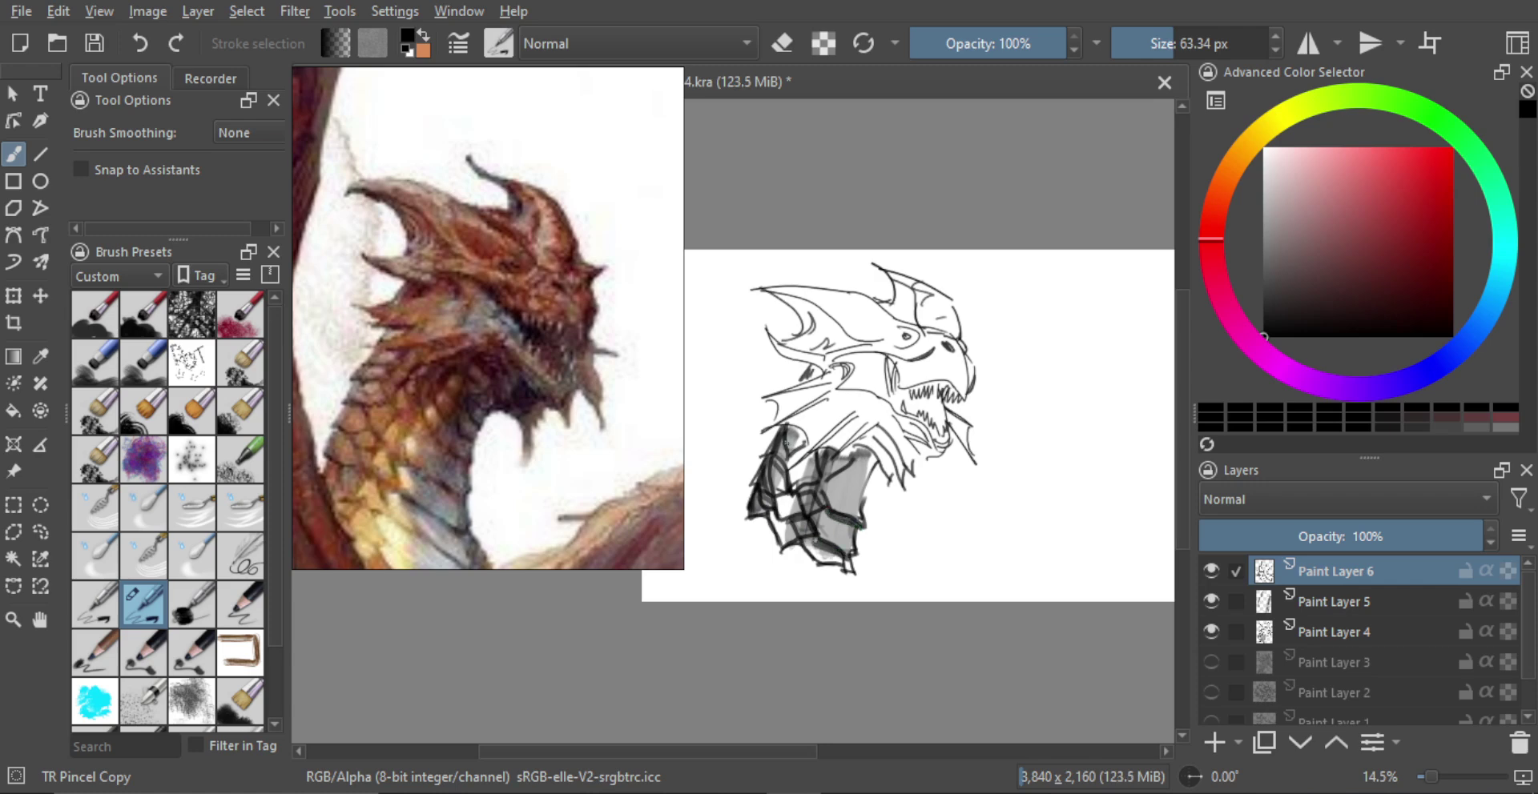
{"action": "mouse_move", "coordinate": [784, 438]}
{"action": "left_mouse_down"}
{"action": "mouse_move", "coordinate": [784, 462]}
{"action": "mouse_move", "coordinate": [818, 481]}
{"action": "mouse_move", "coordinate": [875, 462]}
{"action": "mouse_move", "coordinate": [887, 474]}
{"action": "mouse_move", "coordinate": [871, 491]}
{"action": "mouse_move", "coordinate": [861, 453]}
{"action": "mouse_move", "coordinate": [935, 529]}
{"action": "mouse_move", "coordinate": [923, 501]}
{"action": "left_mouse_up"}
Step: Lower the scale outline layer's opacity to 82% and merge both neck layers down into Paint Layer 4
{"action": "left_click", "coordinate": [1211, 573]}
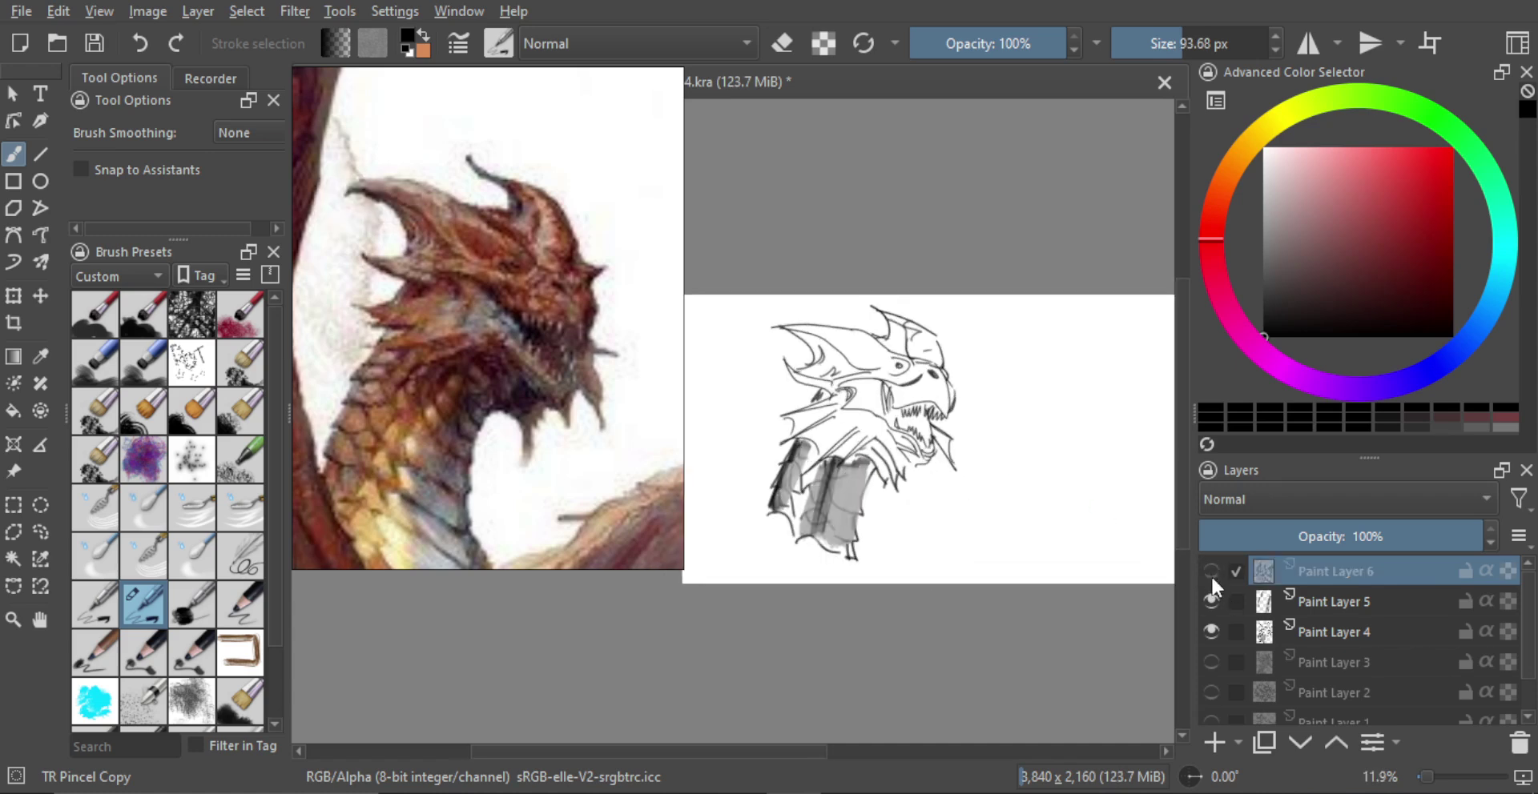
{"action": "left_click", "coordinate": [1211, 575]}
{"action": "left_click_drag", "start_coordinate": [1428, 535], "coordinate": [1435, 540]}
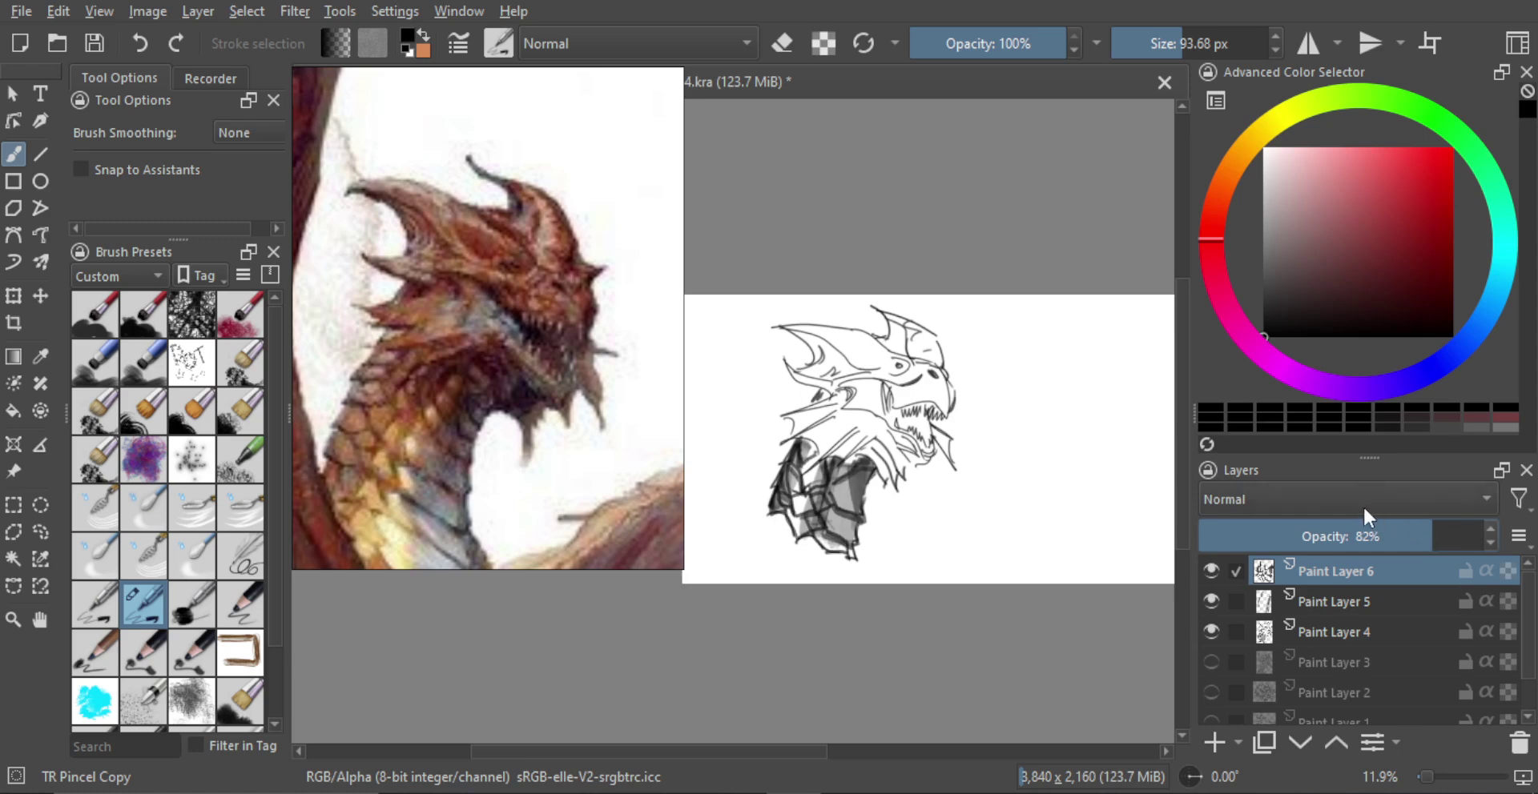
{"action": "key", "text": "ctrl+e"}
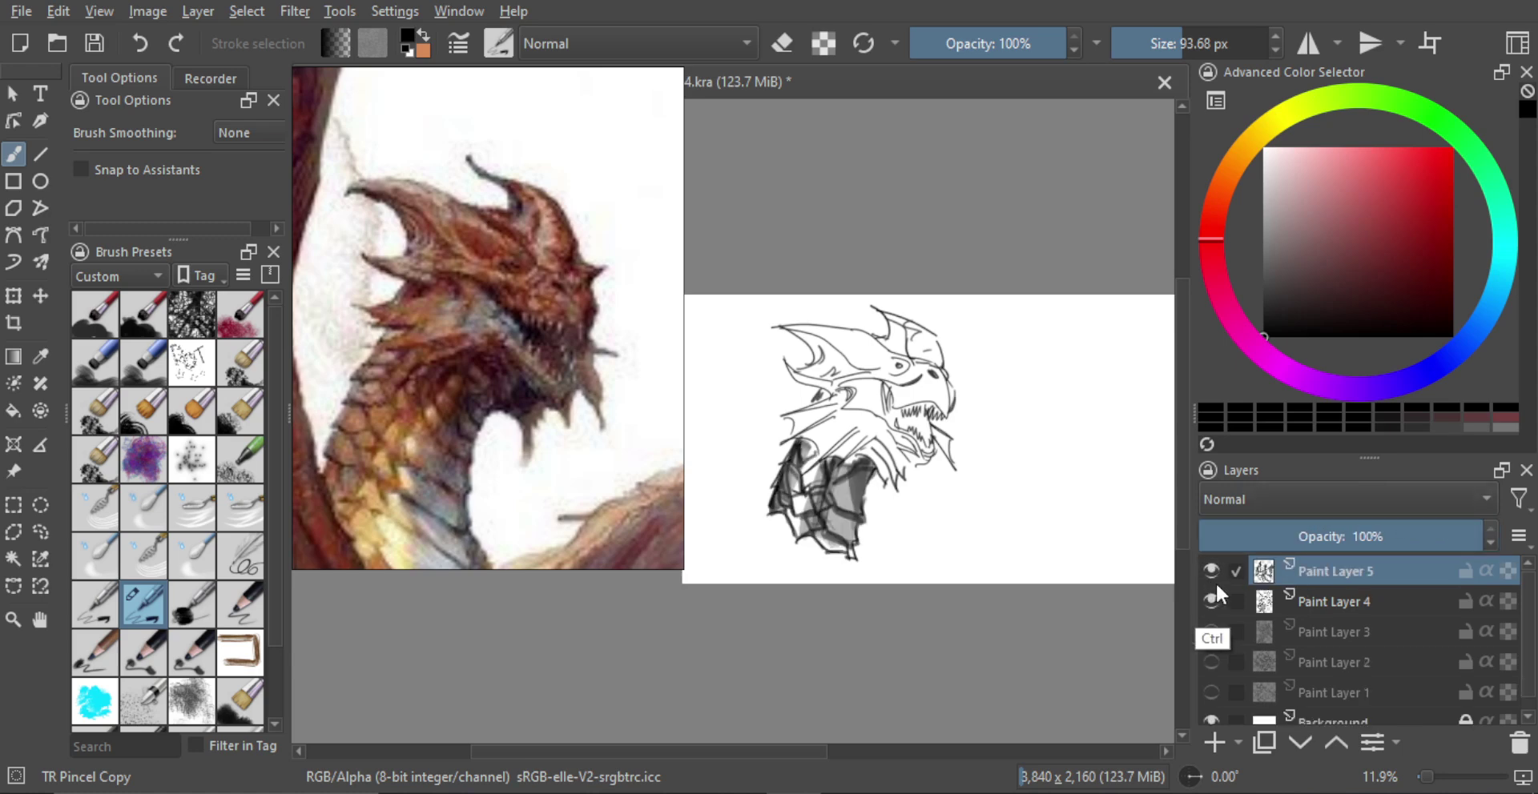
{"action": "key", "text": "ctrl+e"}
Step: Shade the upper frill behind the jaw with grey strokes between the spines and dark accents along them, alternating brush and eraser
{"action": "scroll", "coordinate": [849, 453], "scroll_direction": "up", "scroll_amount": 2}
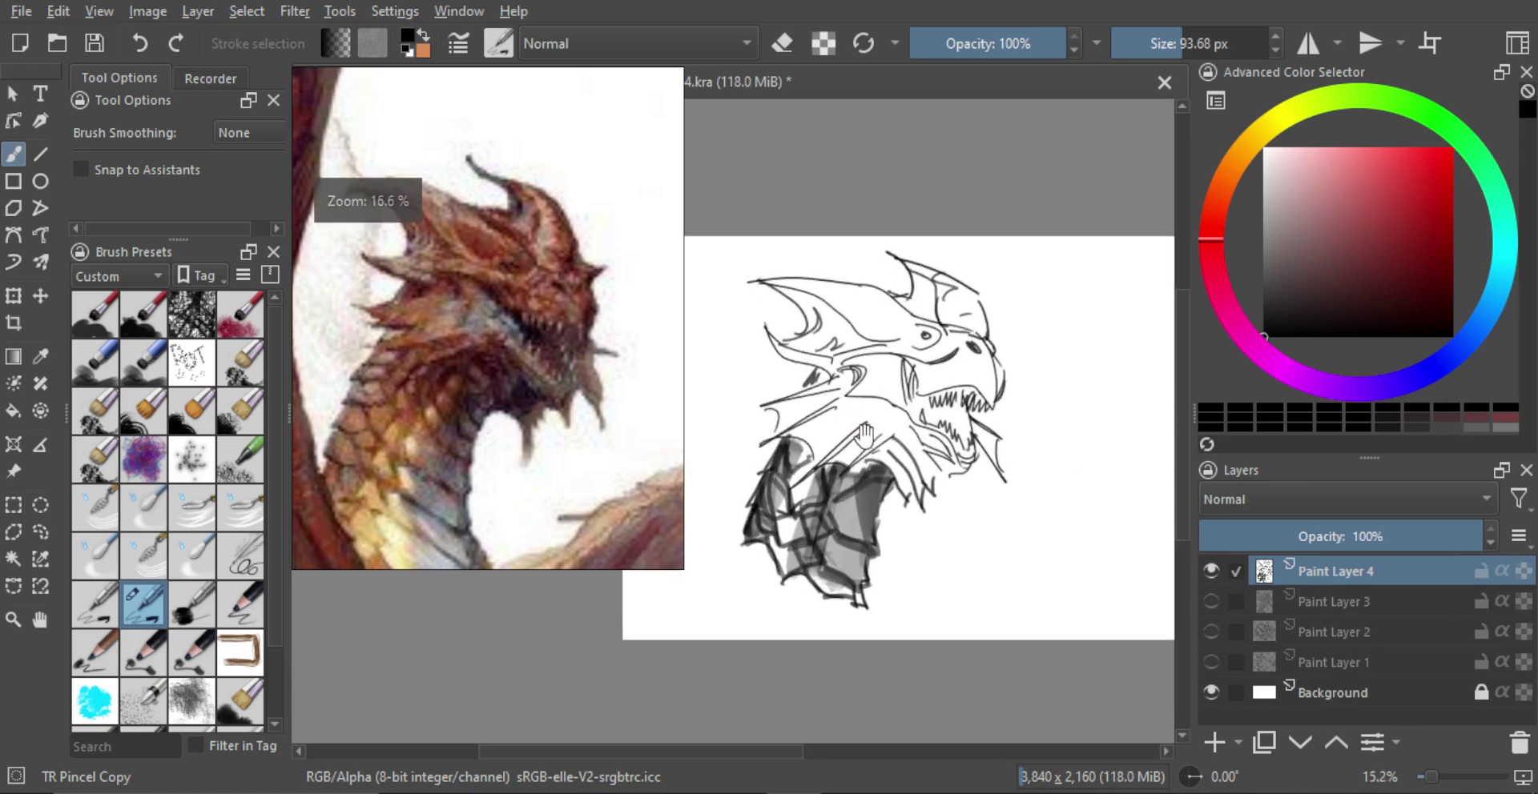
{"action": "scroll", "coordinate": [859, 443], "scroll_direction": "up", "scroll_amount": 1}
{"action": "key", "text": "e"}
{"action": "mouse_move", "coordinate": [831, 437]}
{"action": "left_mouse_down", "text": "shift"}
{"action": "mouse_move", "coordinate": [810, 447]}
{"action": "mouse_move", "coordinate": [861, 457]}
{"action": "left_mouse_up", "text": "shift"}
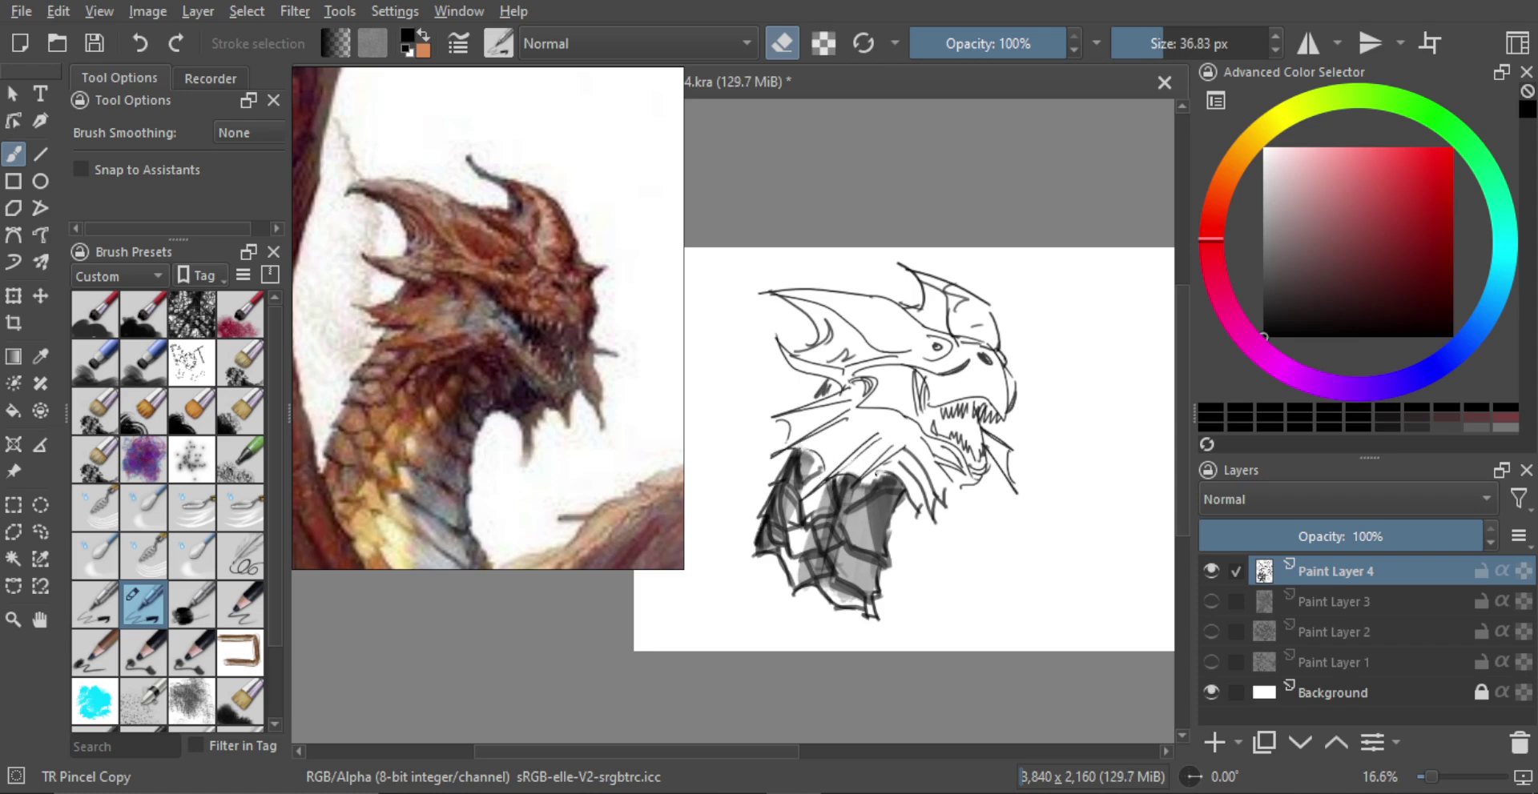
{"action": "key", "text": "e"}
{"action": "left_click_drag", "start_coordinate": [875, 517], "coordinate": [908, 526], "text": "shift"}
{"action": "left_click_drag", "start_coordinate": [799, 473], "coordinate": [812, 477], "text": "shift"}
{"action": "mouse_move", "coordinate": [788, 417]}
{"action": "left_mouse_down"}
{"action": "mouse_move", "coordinate": [813, 420]}
{"action": "mouse_move", "coordinate": [801, 437]}
{"action": "mouse_move", "coordinate": [829, 412]}
{"action": "mouse_move", "coordinate": [801, 433]}
{"action": "mouse_move", "coordinate": [793, 410]}
{"action": "mouse_move", "coordinate": [829, 465]}
{"action": "mouse_move", "coordinate": [845, 453]}
{"action": "mouse_move", "coordinate": [837, 463]}
{"action": "mouse_move", "coordinate": [825, 432]}
{"action": "mouse_move", "coordinate": [871, 439]}
{"action": "mouse_move", "coordinate": [857, 461]}
{"action": "mouse_move", "coordinate": [882, 441]}
{"action": "mouse_move", "coordinate": [866, 467]}
{"action": "mouse_move", "coordinate": [823, 434]}
{"action": "mouse_move", "coordinate": [830, 383]}
{"action": "mouse_move", "coordinate": [841, 395]}
{"action": "mouse_move", "coordinate": [760, 418]}
{"action": "mouse_move", "coordinate": [830, 398]}
{"action": "mouse_move", "coordinate": [768, 459]}
{"action": "mouse_move", "coordinate": [841, 410]}
{"action": "mouse_move", "coordinate": [768, 461]}
{"action": "left_mouse_up"}
{"action": "key", "text": "e"}
{"action": "key", "text": "e"}
{"action": "key", "text": "e"}
{"action": "key", "text": "e"}
{"action": "key", "text": "e"}
{"action": "key", "text": "e"}
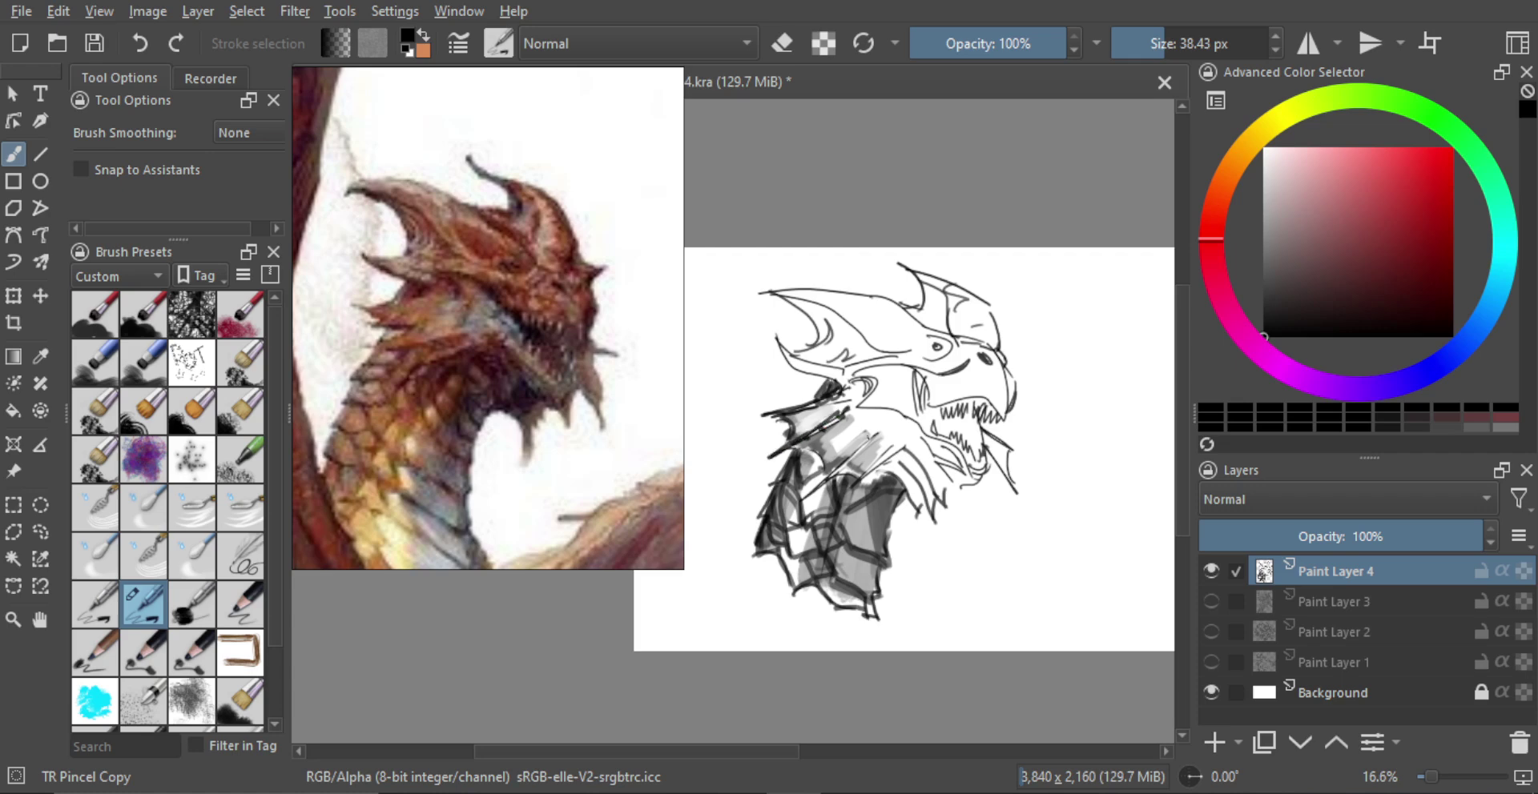
Step: Thicken the lower frill spines with dark strokes running down toward the neck
{"action": "left_click_drag", "start_coordinate": [874, 431], "coordinate": [806, 498]}
{"action": "left_click_drag", "start_coordinate": [897, 443], "coordinate": [865, 486]}
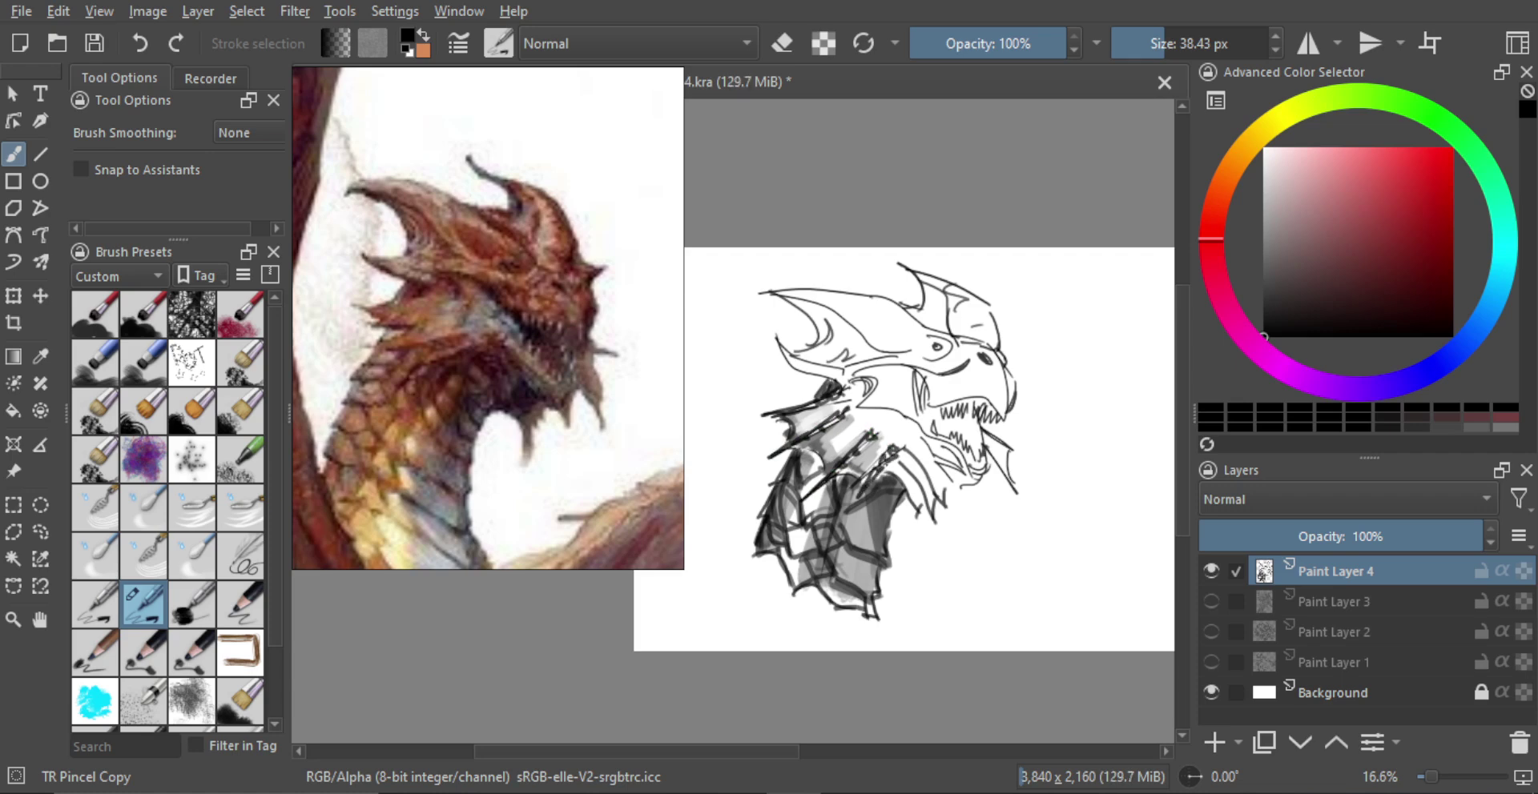
{"action": "key", "text": "e"}
{"action": "key", "text": "e"}
{"action": "mouse_move", "coordinate": [835, 473]}
{"action": "left_mouse_down"}
{"action": "mouse_move", "coordinate": [866, 483]}
{"action": "mouse_move", "coordinate": [880, 464]}
{"action": "left_mouse_up"}
{"action": "key", "text": "e"}
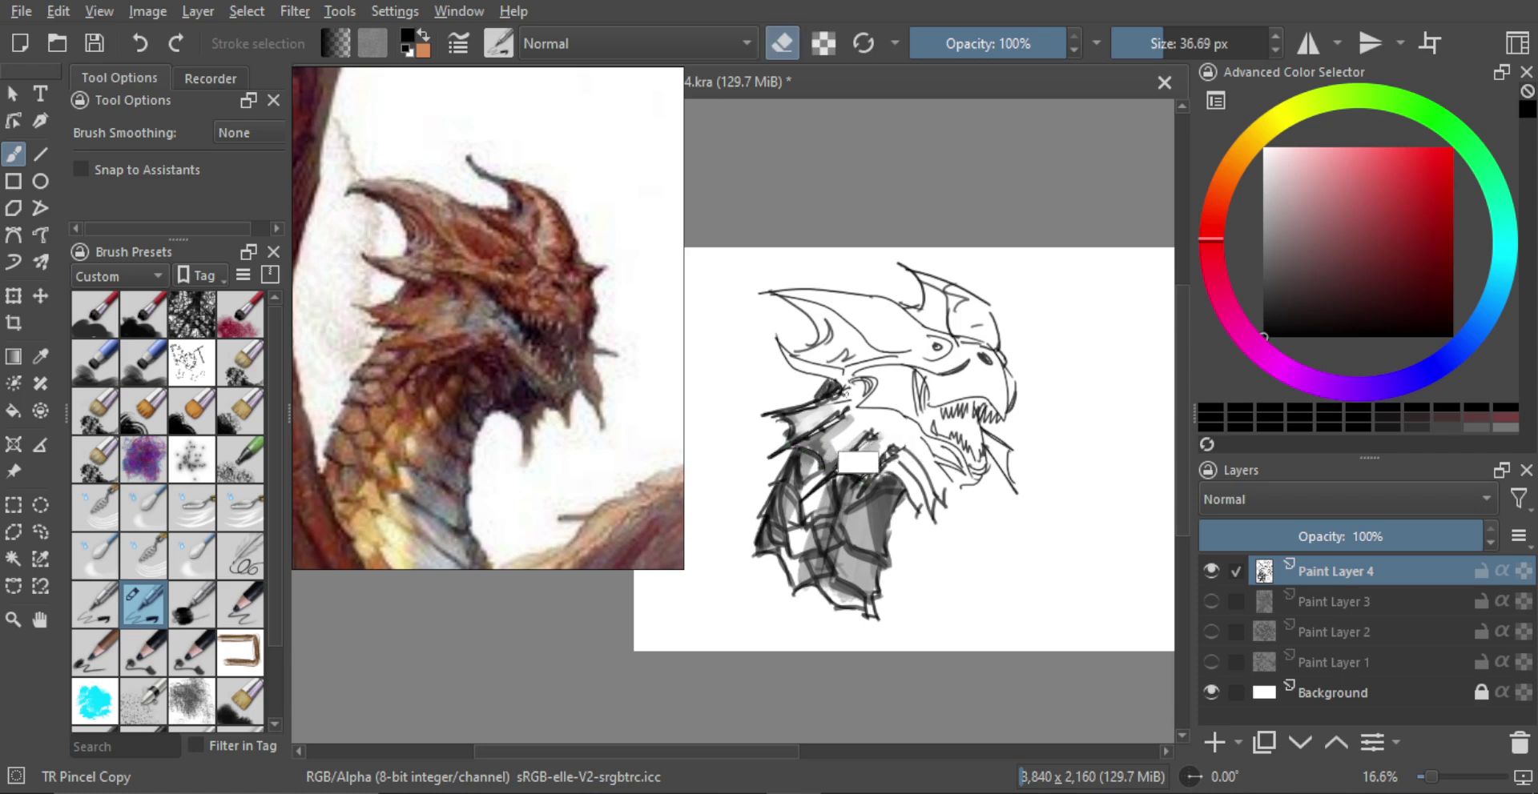
Step: Darken the jaw hinge behind the cheek and the area at the corner of the mouth
{"action": "mouse_move", "coordinate": [855, 387]}
{"action": "left_mouse_down", "text": "shift"}
{"action": "mouse_move", "coordinate": [901, 391]}
{"action": "mouse_move", "coordinate": [865, 371]}
{"action": "mouse_move", "coordinate": [925, 394]}
{"action": "left_mouse_up", "text": "shift"}
{"action": "key", "text": "e"}
{"action": "key", "text": "e"}
{"action": "key", "text": "bracketleft"}
{"action": "key", "text": "bracketleft"}
{"action": "key", "text": "ctrl+z"}
{"action": "key", "text": "e"}
{"action": "key", "text": "e"}
{"action": "key", "text": "bracketleft"}
{"action": "key", "text": "bracketleft"}
{"action": "key", "text": "bracketleft"}
{"action": "key", "text": "bracketleft"}
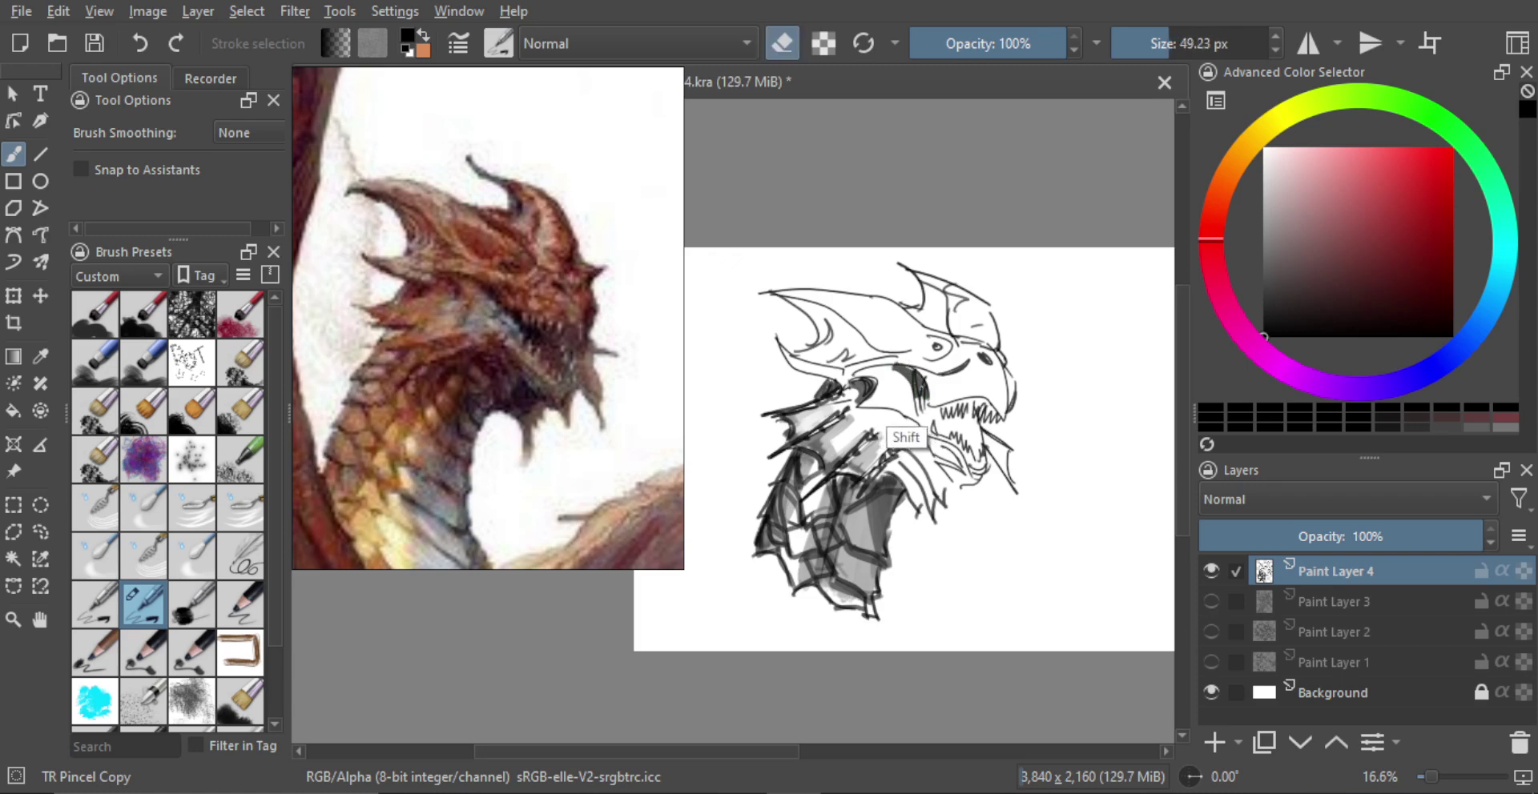
Step: Hatch dark lines over the cheek between the jaw hinge and the mouth corner, alternating brush and eraser
{"action": "left_click_drag", "start_coordinate": [895, 370], "coordinate": [906, 392]}
{"action": "key", "text": "e"}
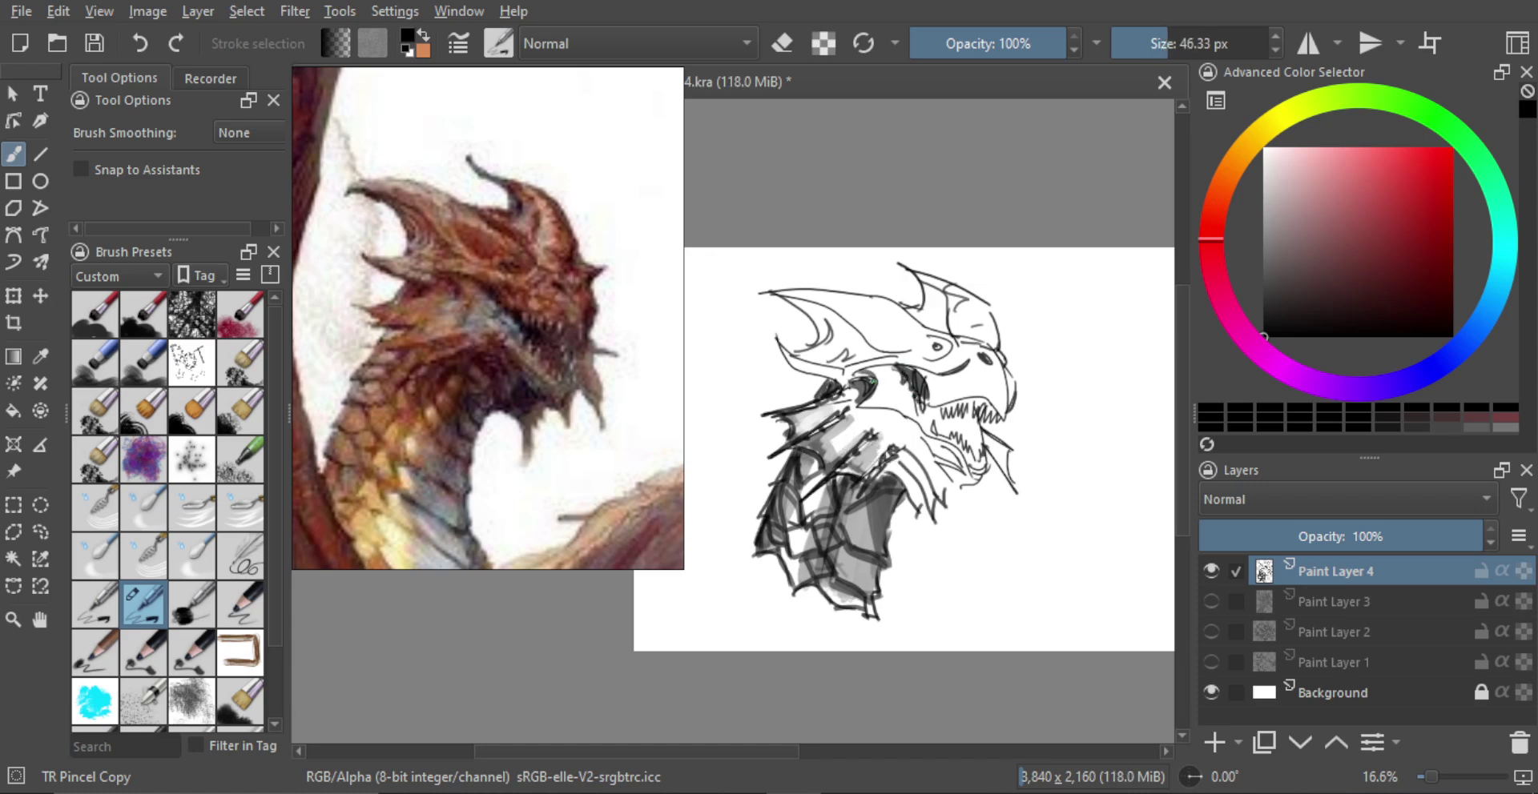
{"action": "key", "text": "e"}
{"action": "key", "text": "e"}
{"action": "key", "text": "e"}
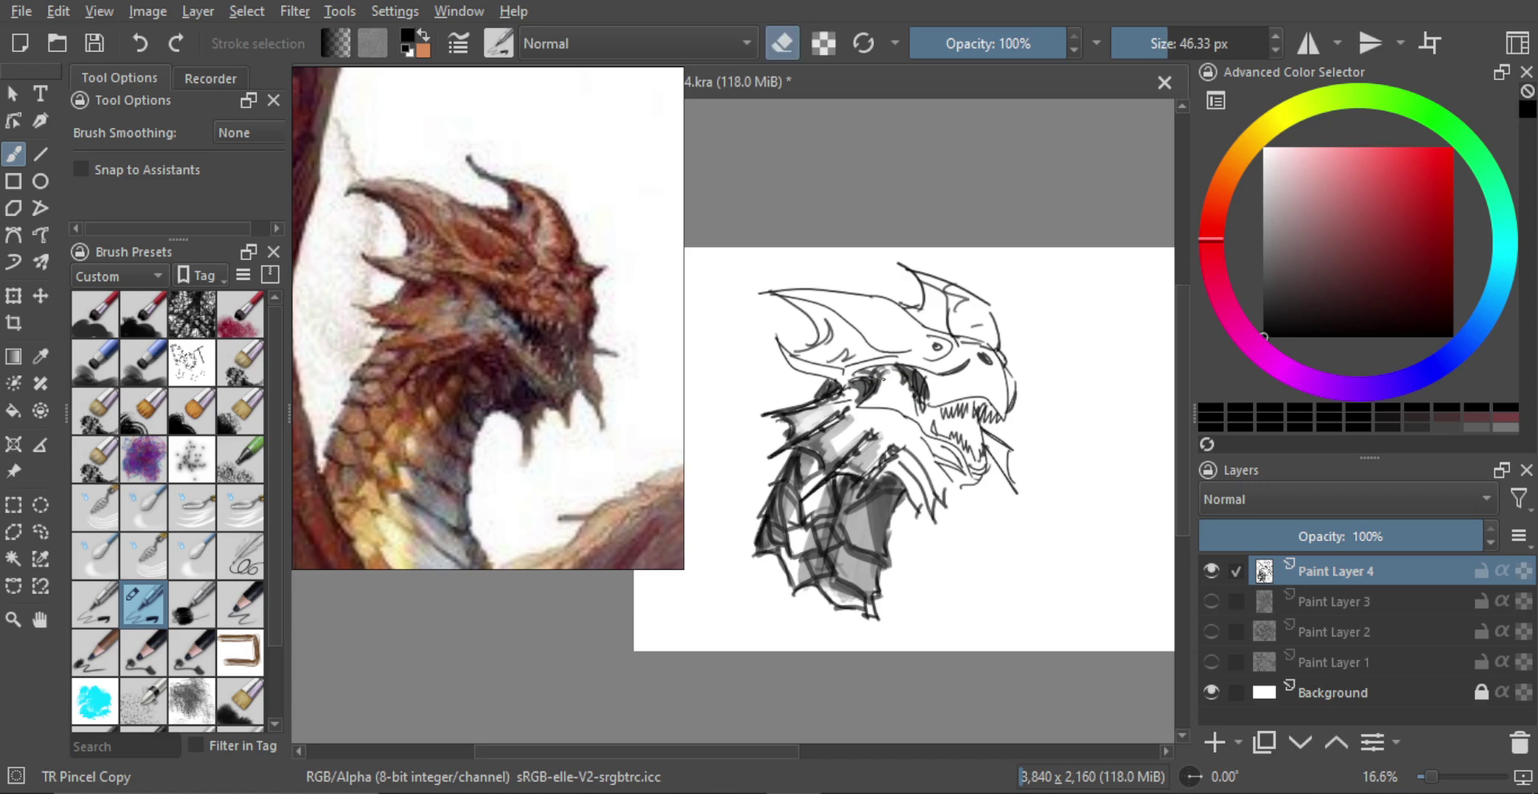
{"action": "key", "text": "e"}
{"action": "mouse_move", "coordinate": [883, 380]}
{"action": "left_mouse_down"}
{"action": "mouse_move", "coordinate": [862, 404]}
{"action": "mouse_move", "coordinate": [883, 393]}
{"action": "left_mouse_up"}
{"action": "key", "text": "e"}
{"action": "key", "text": "e"}
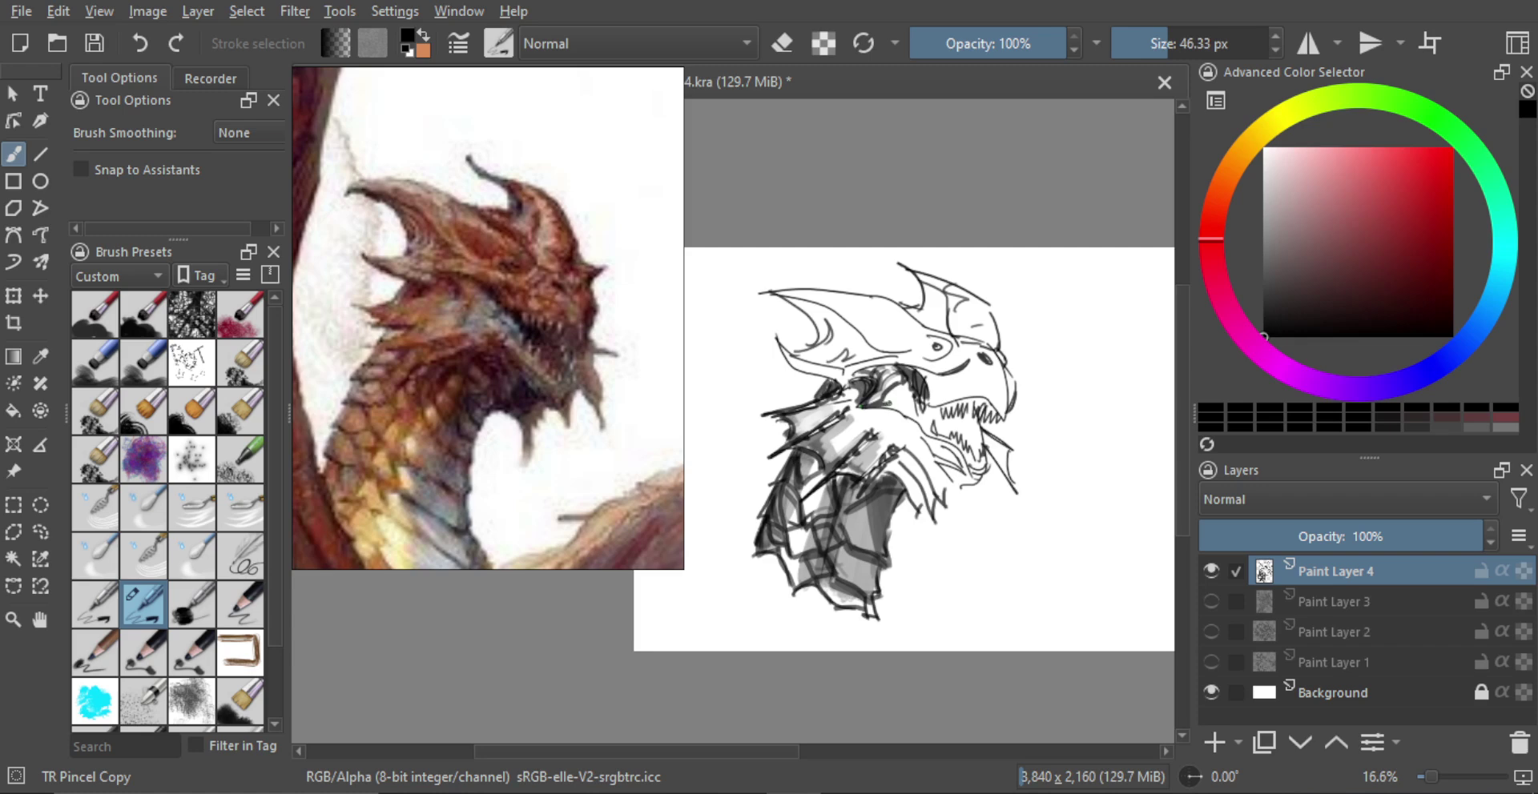
Step: Refine the cheek hatching at the mouth corner with brush and eraser, undoing a stroke and redrawing it toward the lower jaw
{"action": "key", "text": "e"}
{"action": "key", "text": "e"}
{"action": "key", "text": "e"}
{"action": "key", "text": "e"}
{"action": "key", "text": "e"}
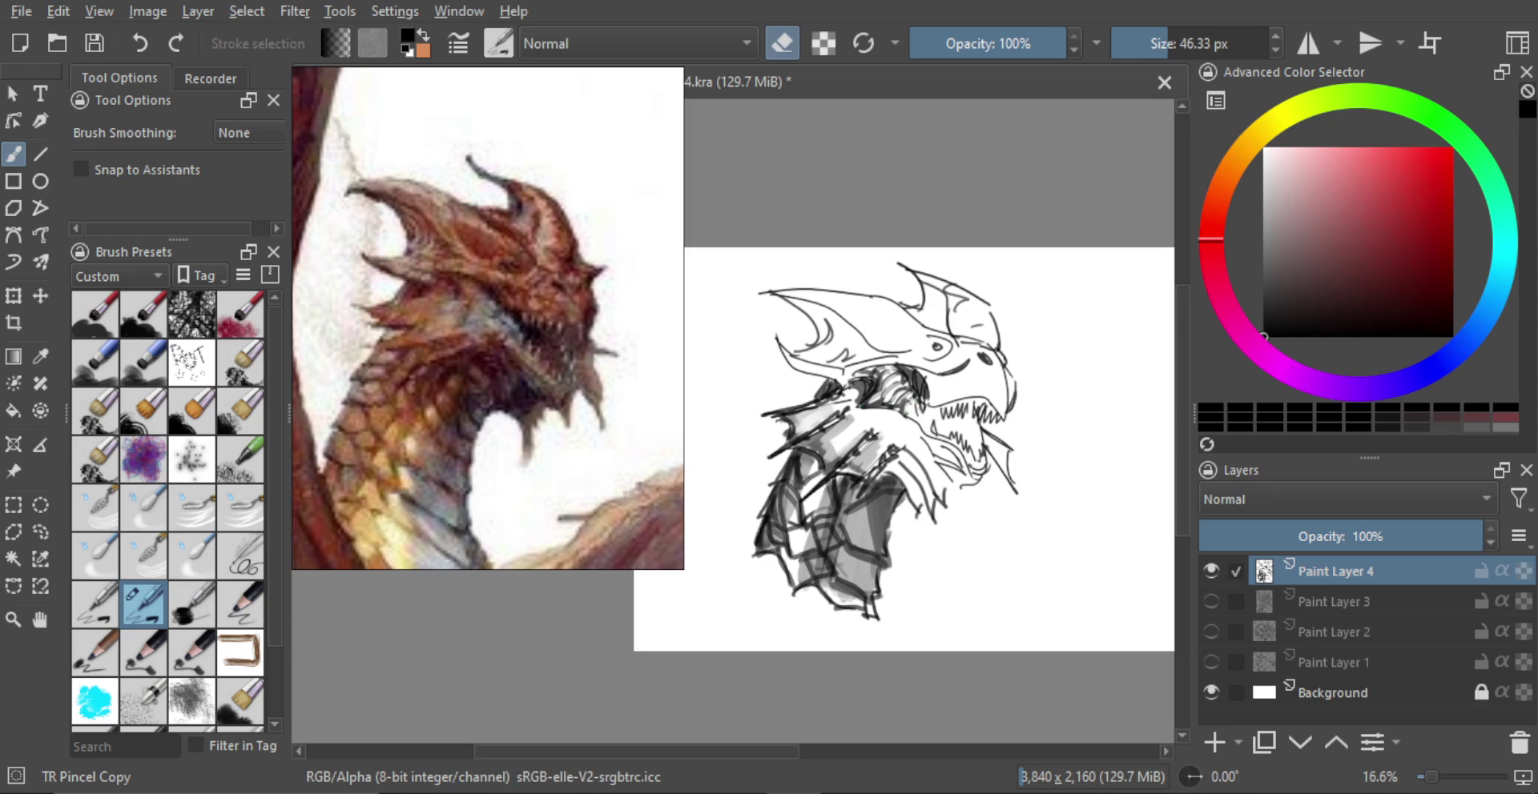
{"action": "key", "text": "e"}
{"action": "key", "text": "e"}
{"action": "key", "text": "e"}
{"action": "key", "text": "e"}
{"action": "key", "text": "e"}
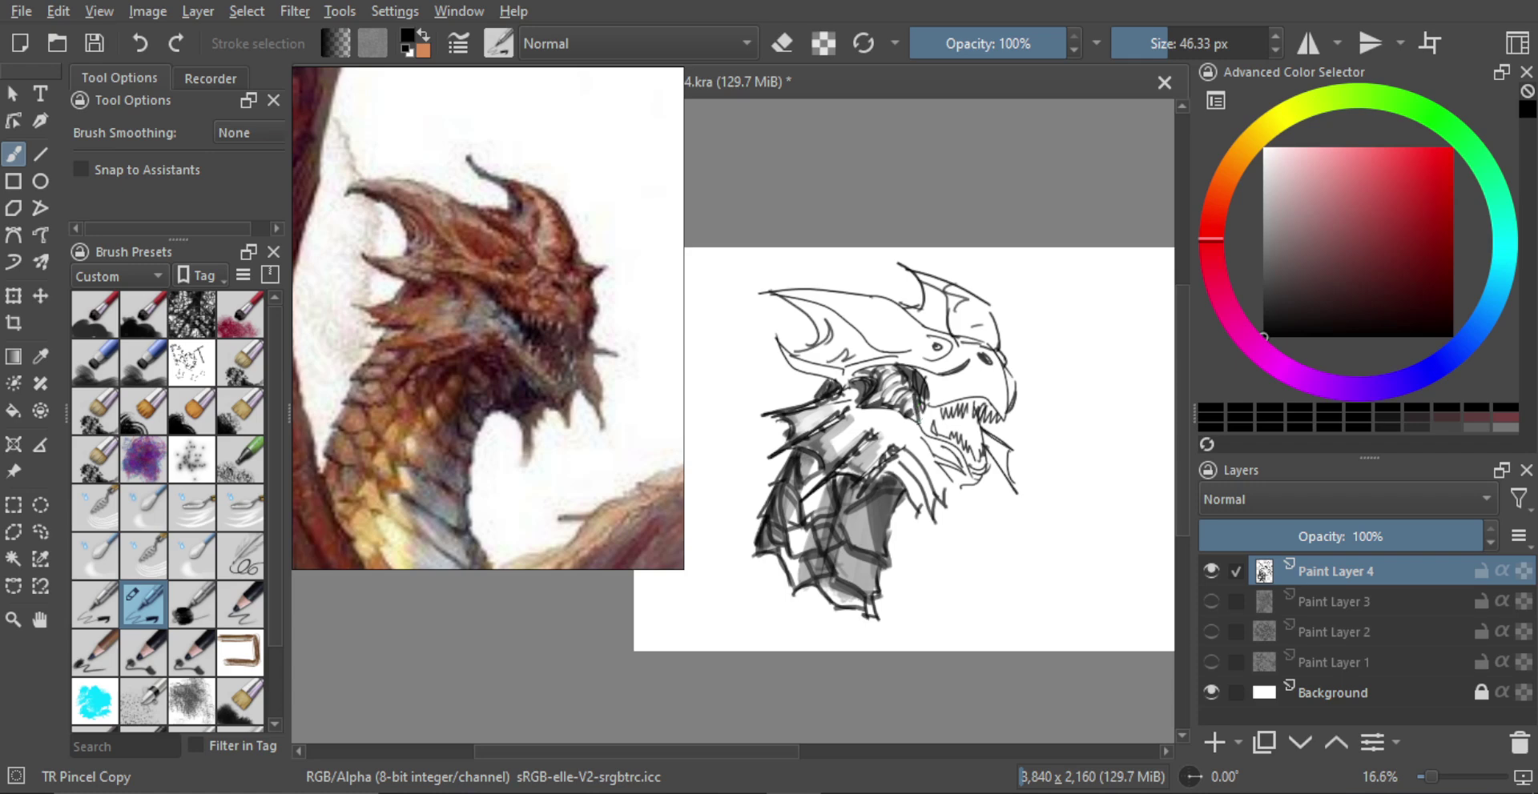
{"action": "key", "text": "ctrl+z"}
{"action": "left_click_drag", "start_coordinate": [915, 403], "coordinate": [929, 441]}
{"action": "key", "text": "e"}
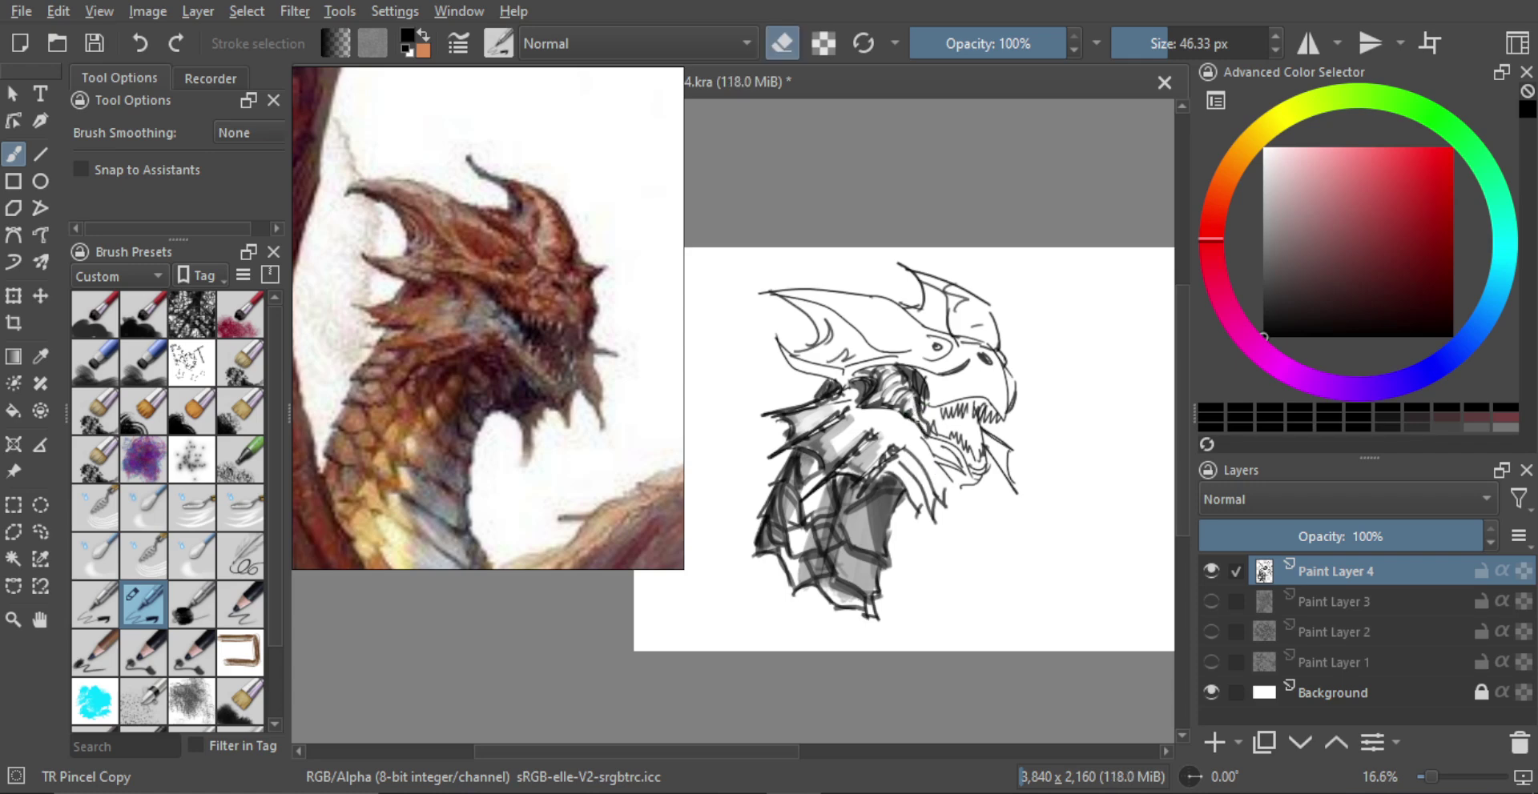
{"action": "key", "text": "e"}
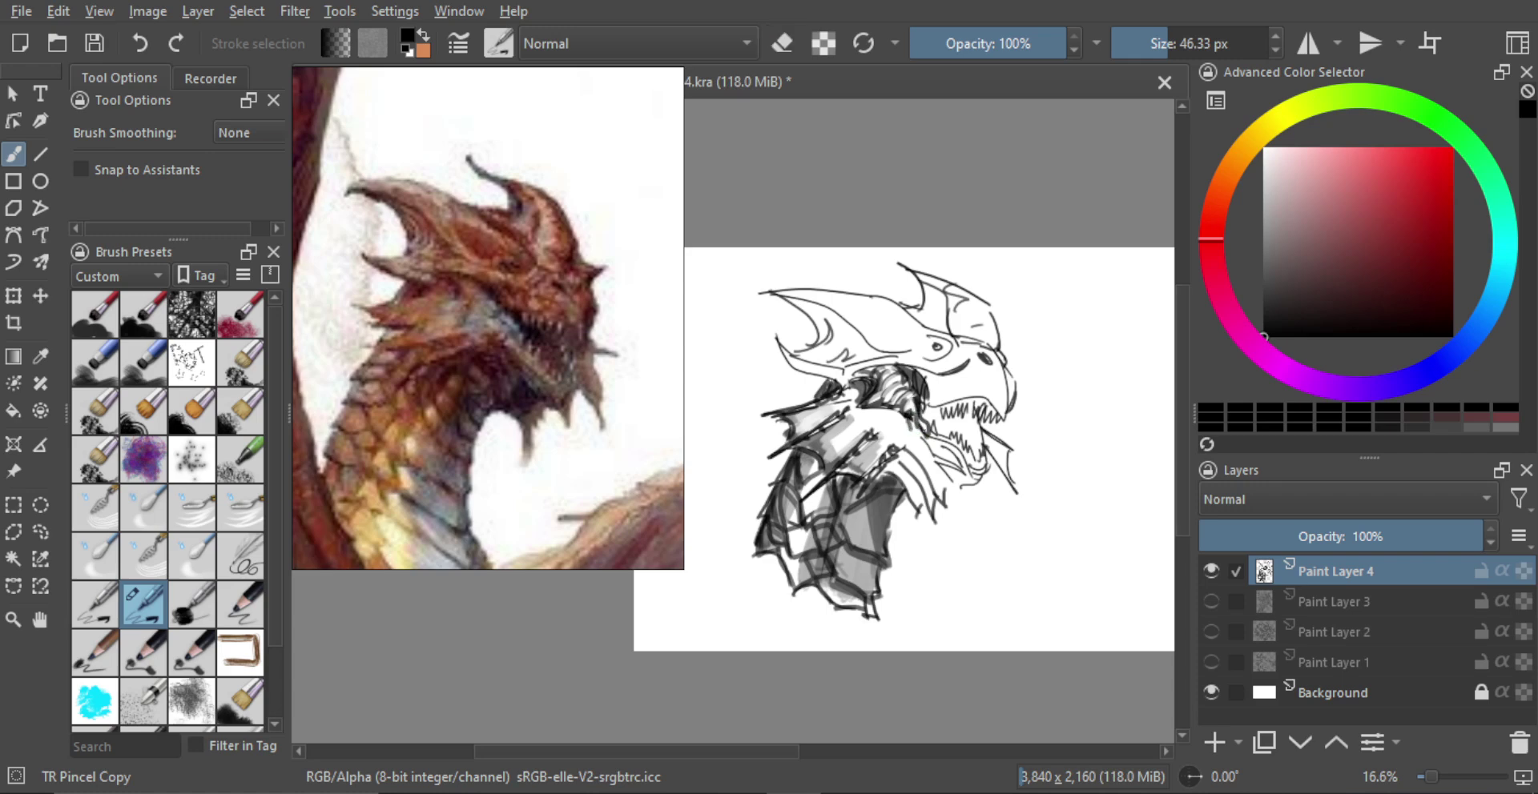
Step: Hatch dark lines along the lower jaw from the mouth corner toward the chin, alternating brush and eraser
{"action": "left_click_drag", "start_coordinate": [908, 418], "coordinate": [965, 484]}
{"action": "key", "text": "e"}
{"action": "key", "text": "e"}
{"action": "key", "text": "e"}
{"action": "key", "text": "e"}
{"action": "key", "text": "e"}
{"action": "key", "text": "e"}
{"action": "key", "text": "e"}
{"action": "key", "text": "e"}
{"action": "key", "text": "e"}
{"action": "key", "text": "e"}
{"action": "key", "text": "e"}
{"action": "key", "text": "e"}
{"action": "key", "text": "e"}
{"action": "key", "text": "e"}
{"action": "key", "text": "e"}
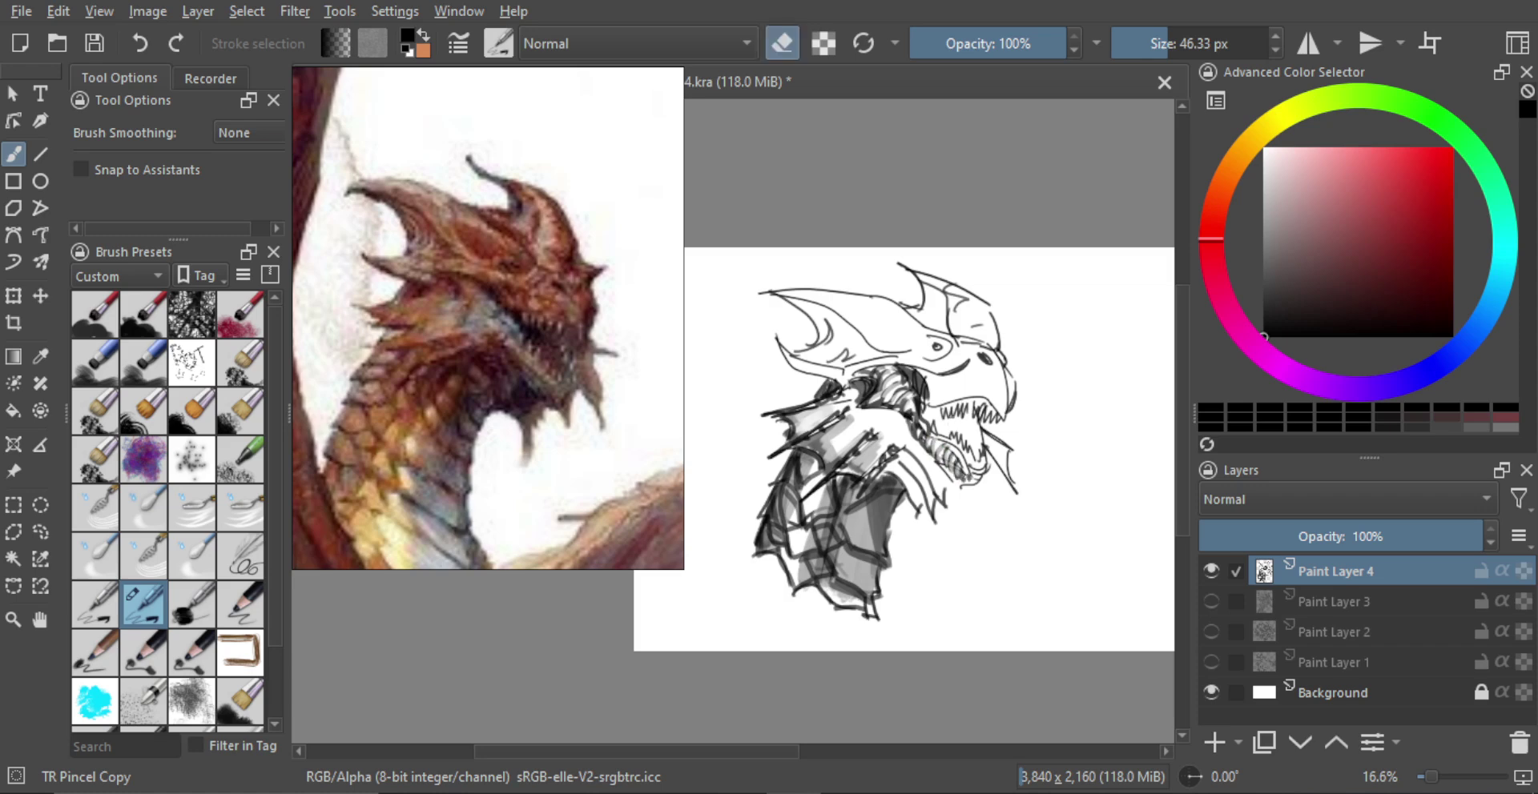
{"action": "left_click_drag", "start_coordinate": [974, 436], "coordinate": [966, 442]}
{"action": "key", "text": "e"}
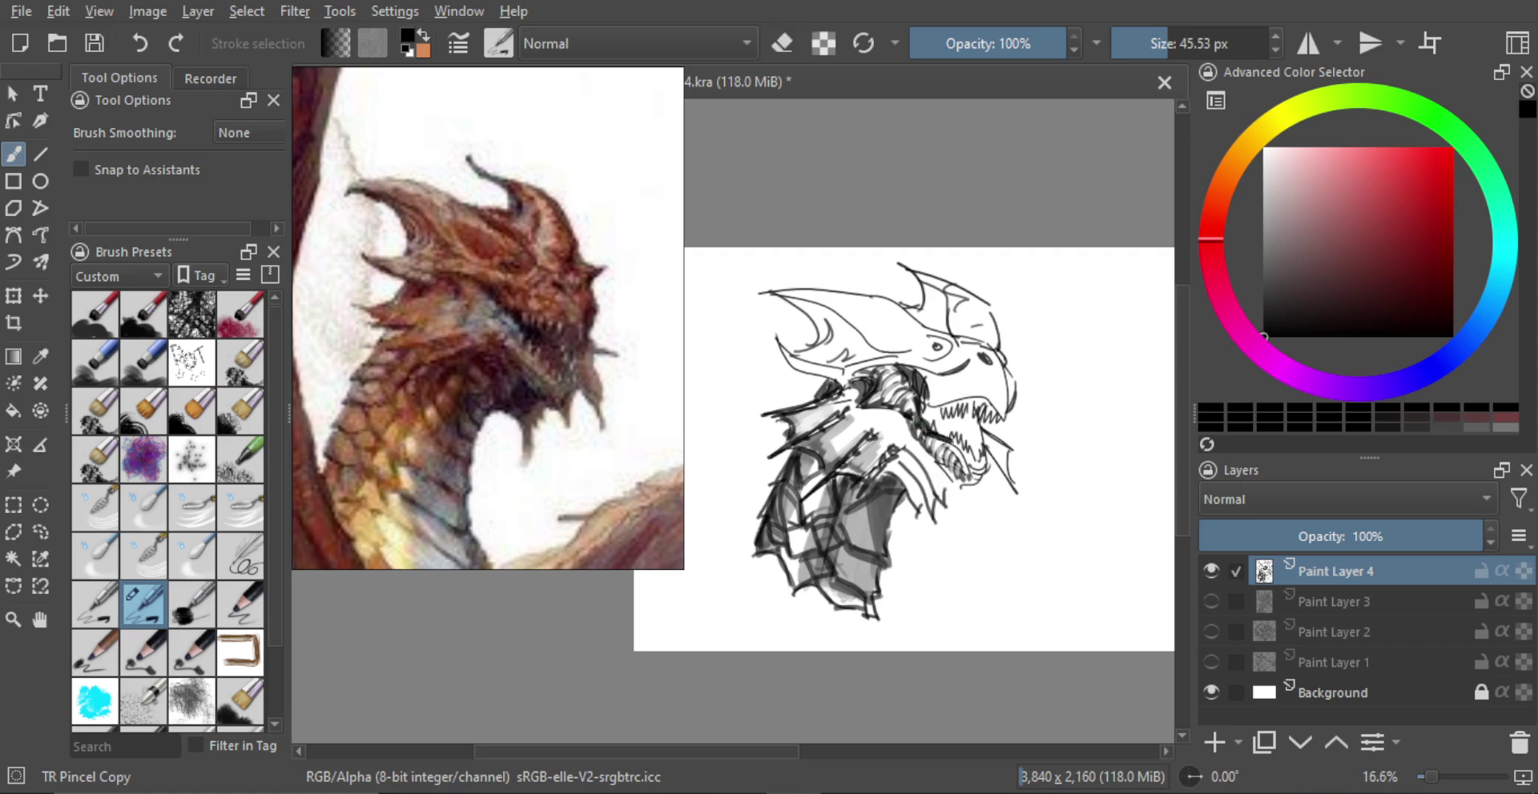
Step: Fill the inside of the open mouth with a dark grey tone behind the teeth
{"action": "left_click_drag", "start_coordinate": [950, 440], "coordinate": [970, 471]}
{"action": "mouse_move", "coordinate": [941, 439]}
{"action": "left_mouse_down"}
{"action": "mouse_move", "coordinate": [963, 407]}
{"action": "mouse_move", "coordinate": [981, 463]}
{"action": "mouse_move", "coordinate": [925, 419]}
{"action": "mouse_move", "coordinate": [972, 446]}
{"action": "left_mouse_up"}
{"action": "key", "text": "bracketright"}
{"action": "key", "text": "bracketright"}
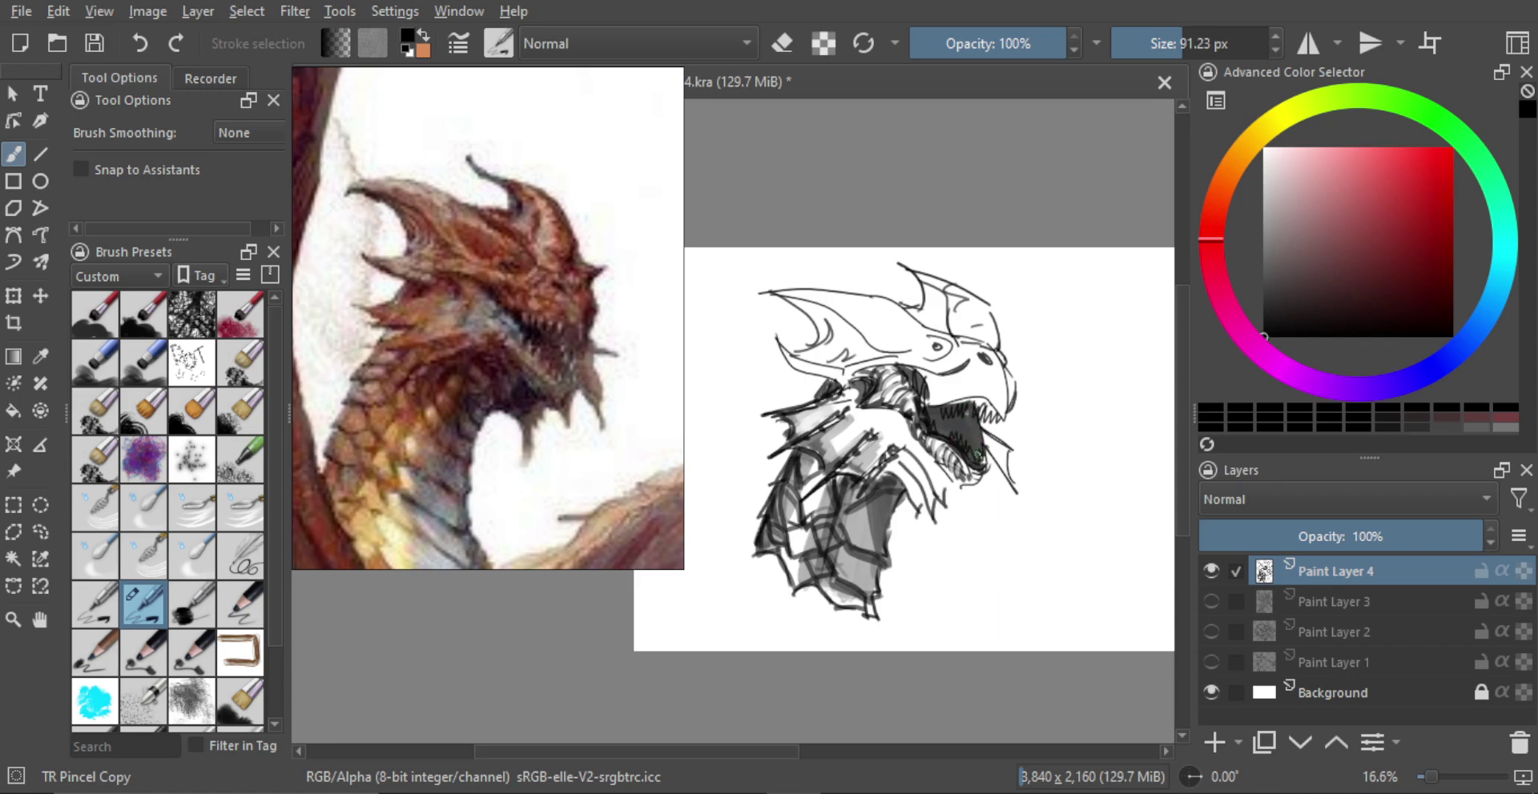
Step: Erase pointed lower teeth out of the dark mouth interior with a small eraser
{"action": "scroll", "coordinate": [955, 430], "scroll_direction": "up", "scroll_amount": 1}
{"action": "key", "text": "e"}
{"action": "mouse_move", "coordinate": [953, 430]}
{"action": "left_mouse_down"}
{"action": "mouse_move", "coordinate": [947, 414]}
{"action": "mouse_move", "coordinate": [882, 431]}
{"action": "mouse_move", "coordinate": [905, 428]}
{"action": "left_mouse_up"}
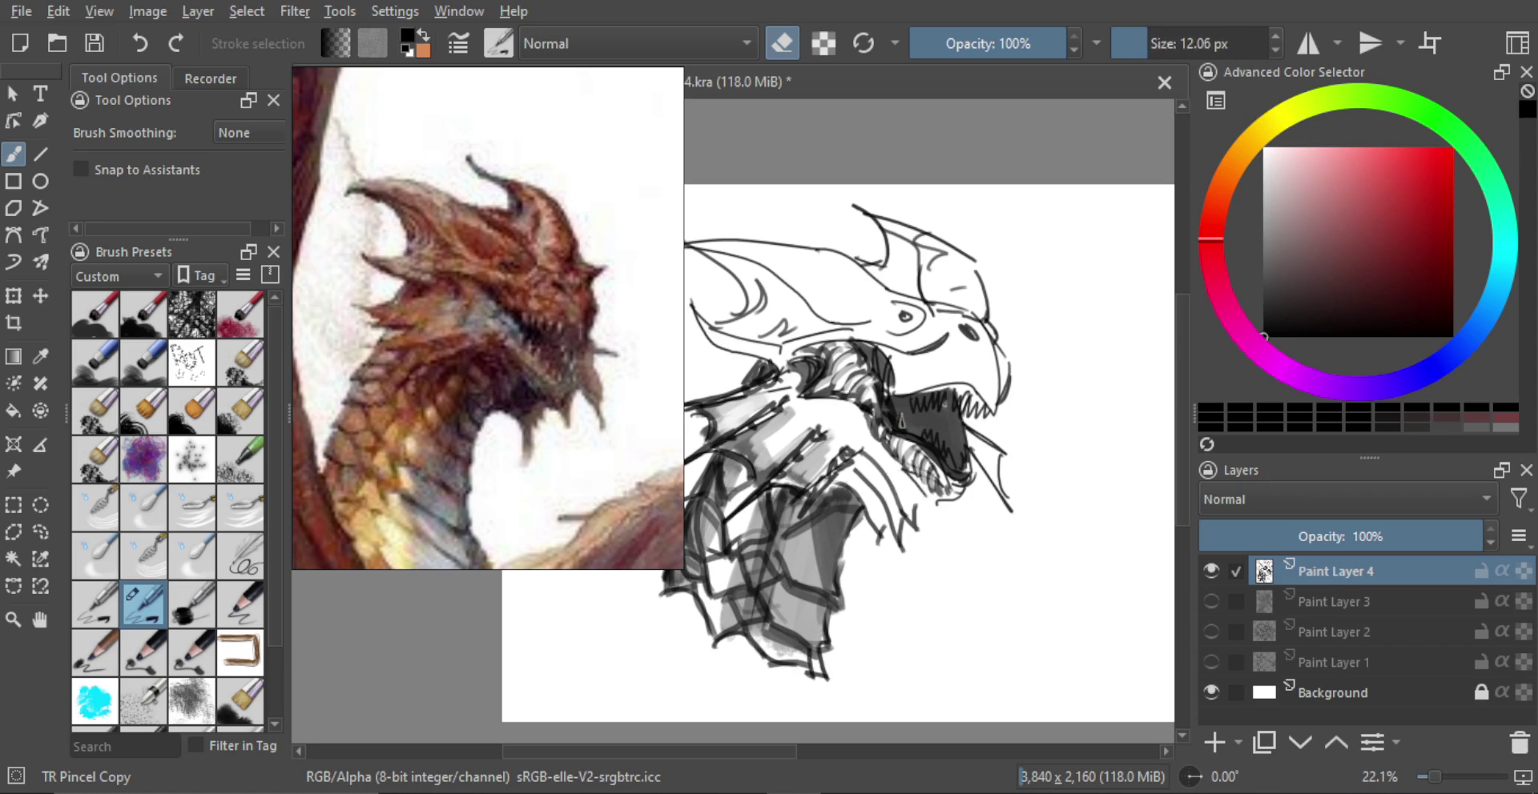
{"action": "left_click_drag", "start_coordinate": [917, 425], "coordinate": [936, 453]}
{"action": "left_click_drag", "start_coordinate": [933, 436], "coordinate": [962, 478]}
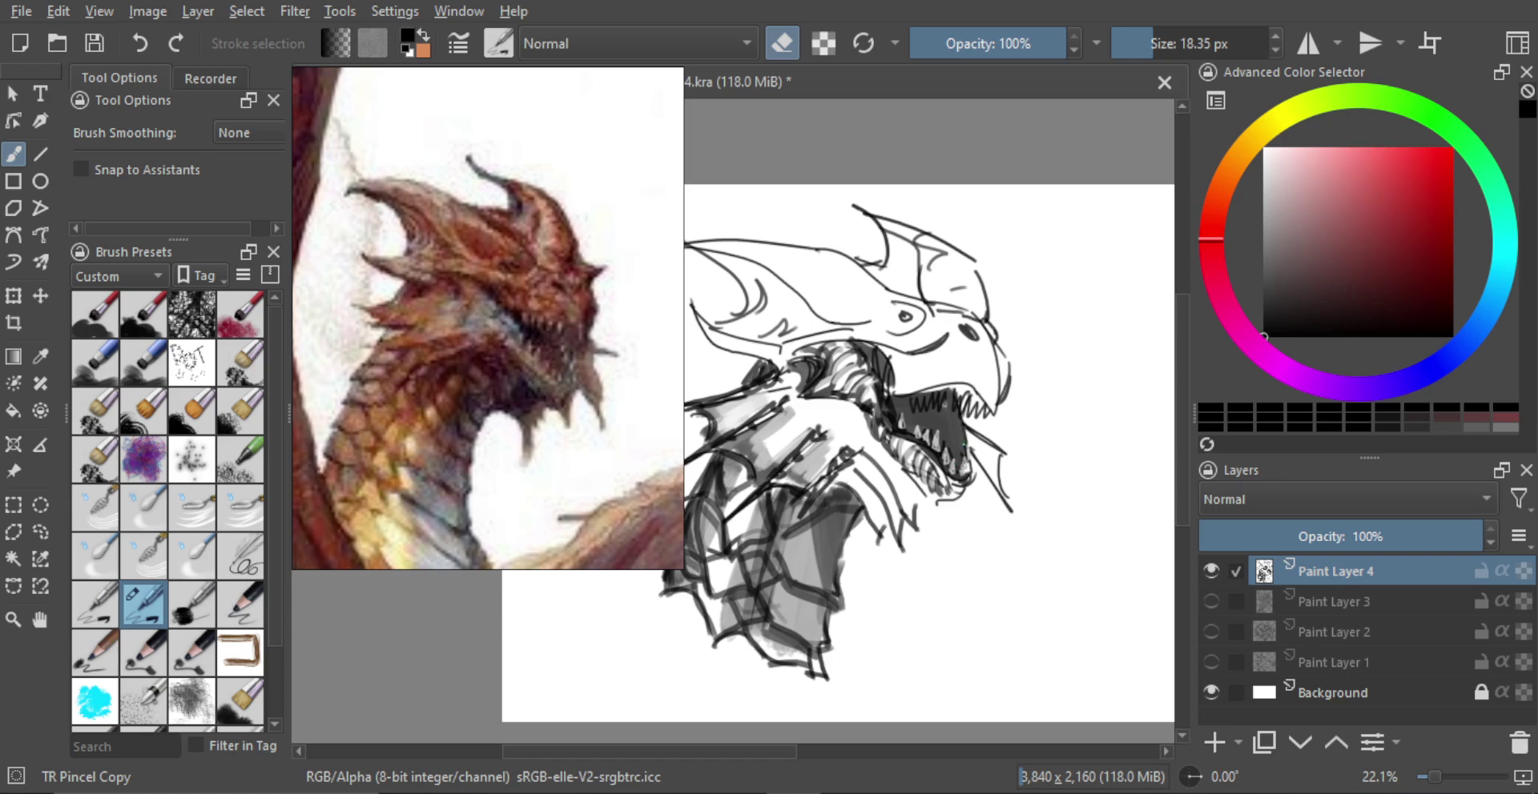
{"action": "left_click_drag", "start_coordinate": [963, 422], "coordinate": [963, 447]}
Step: Darken the mouth interior around the lower teeth and toward the mouth corner, alternating brush and eraser
{"action": "key", "text": "e"}
{"action": "key", "text": "e"}
{"action": "key", "text": "e"}
{"action": "key", "text": "bracketright"}
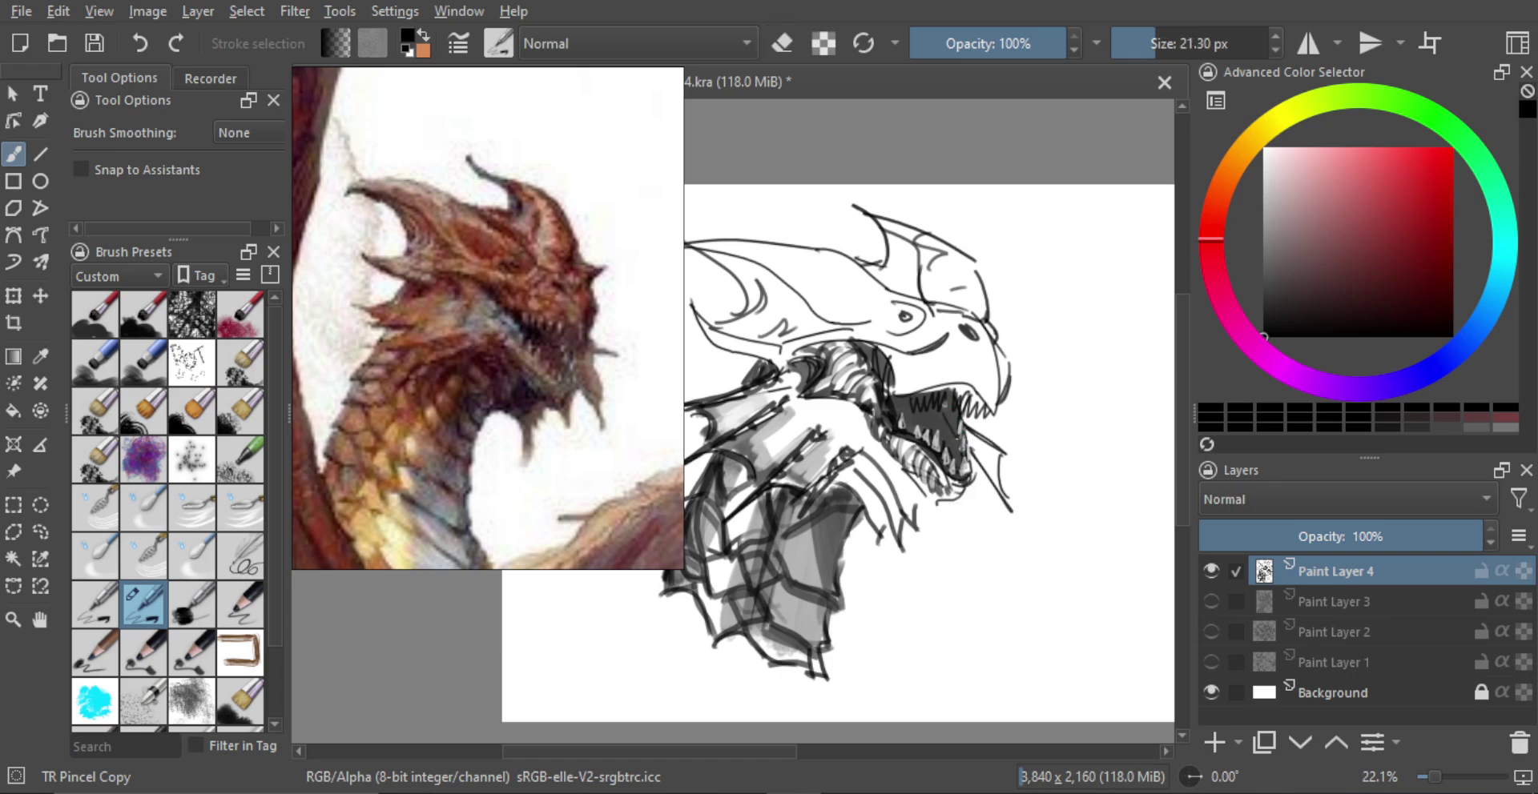
{"action": "key", "text": "e"}
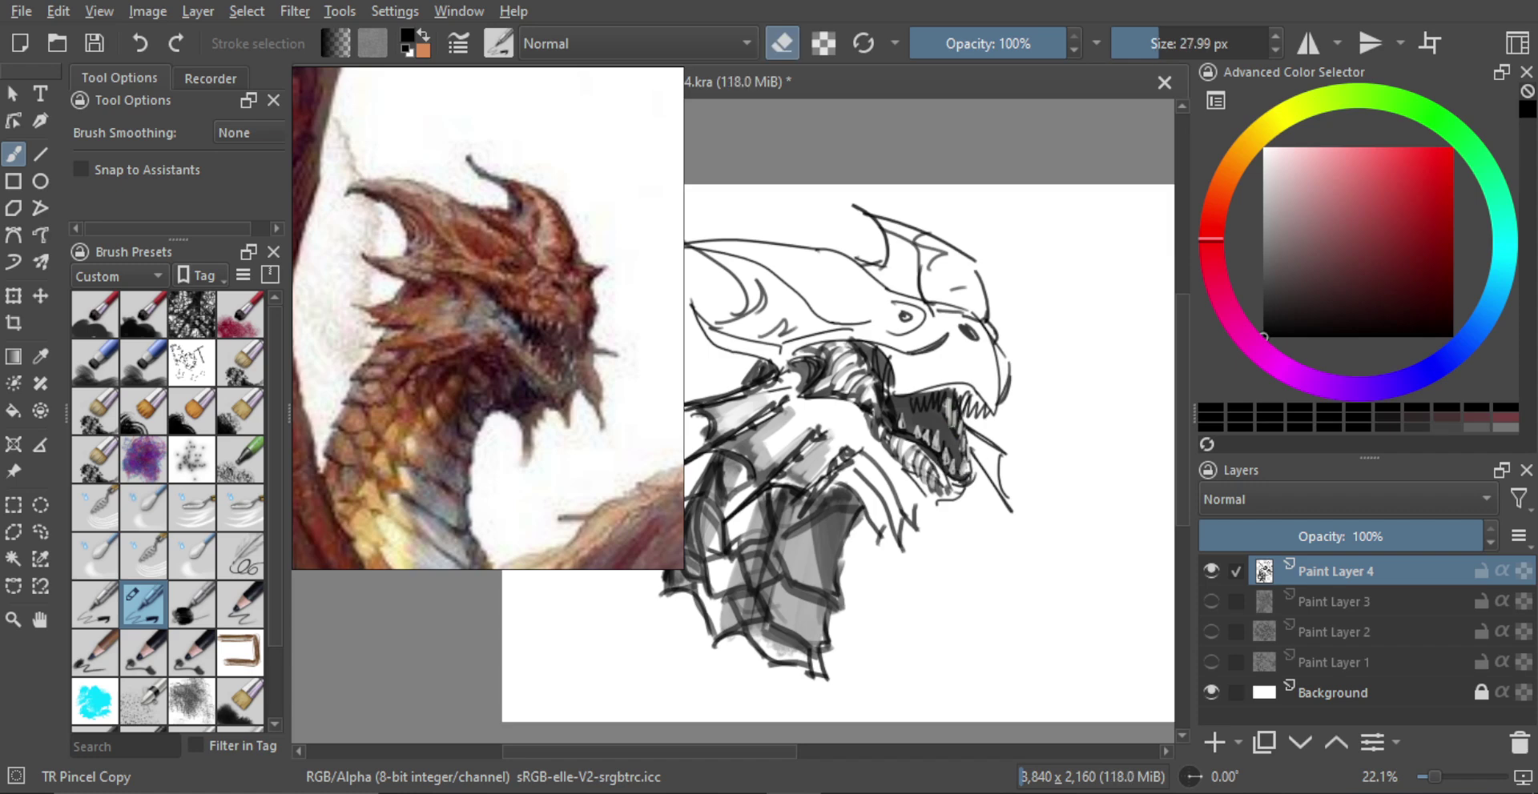
{"action": "key", "text": "e"}
{"action": "key", "text": "e"}
{"action": "mouse_move", "coordinate": [908, 423]}
{"action": "left_mouse_down"}
{"action": "mouse_move", "coordinate": [928, 424]}
{"action": "mouse_move", "coordinate": [902, 424]}
{"action": "mouse_move", "coordinate": [905, 402]}
{"action": "mouse_move", "coordinate": [907, 418]}
{"action": "left_mouse_up"}
{"action": "key", "text": "e"}
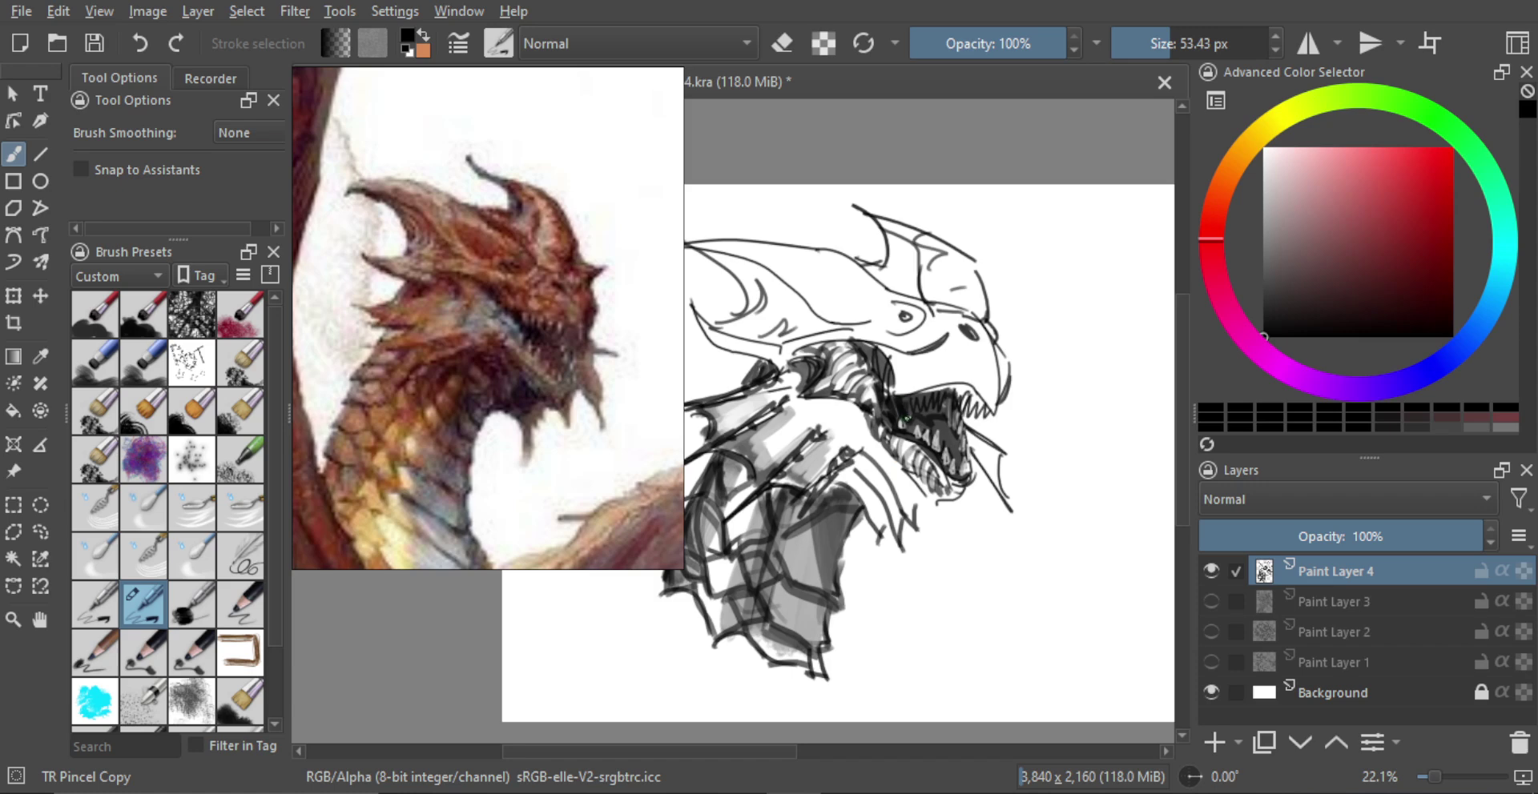
Step: Brighten the upper teeth with the eraser and deepen the shadows between them with dark strokes
{"action": "key", "text": "e"}
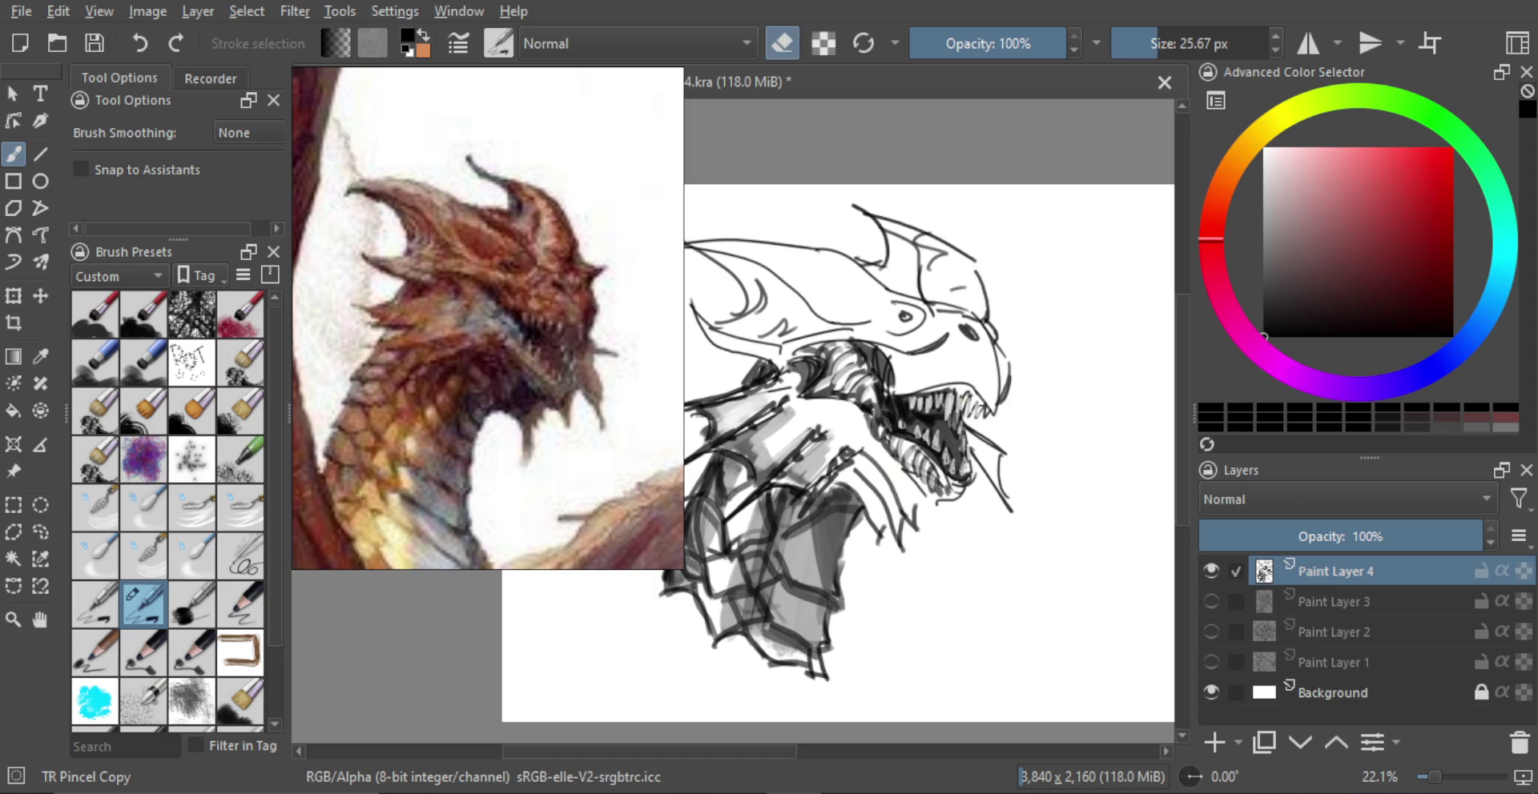
{"action": "key", "text": "e"}
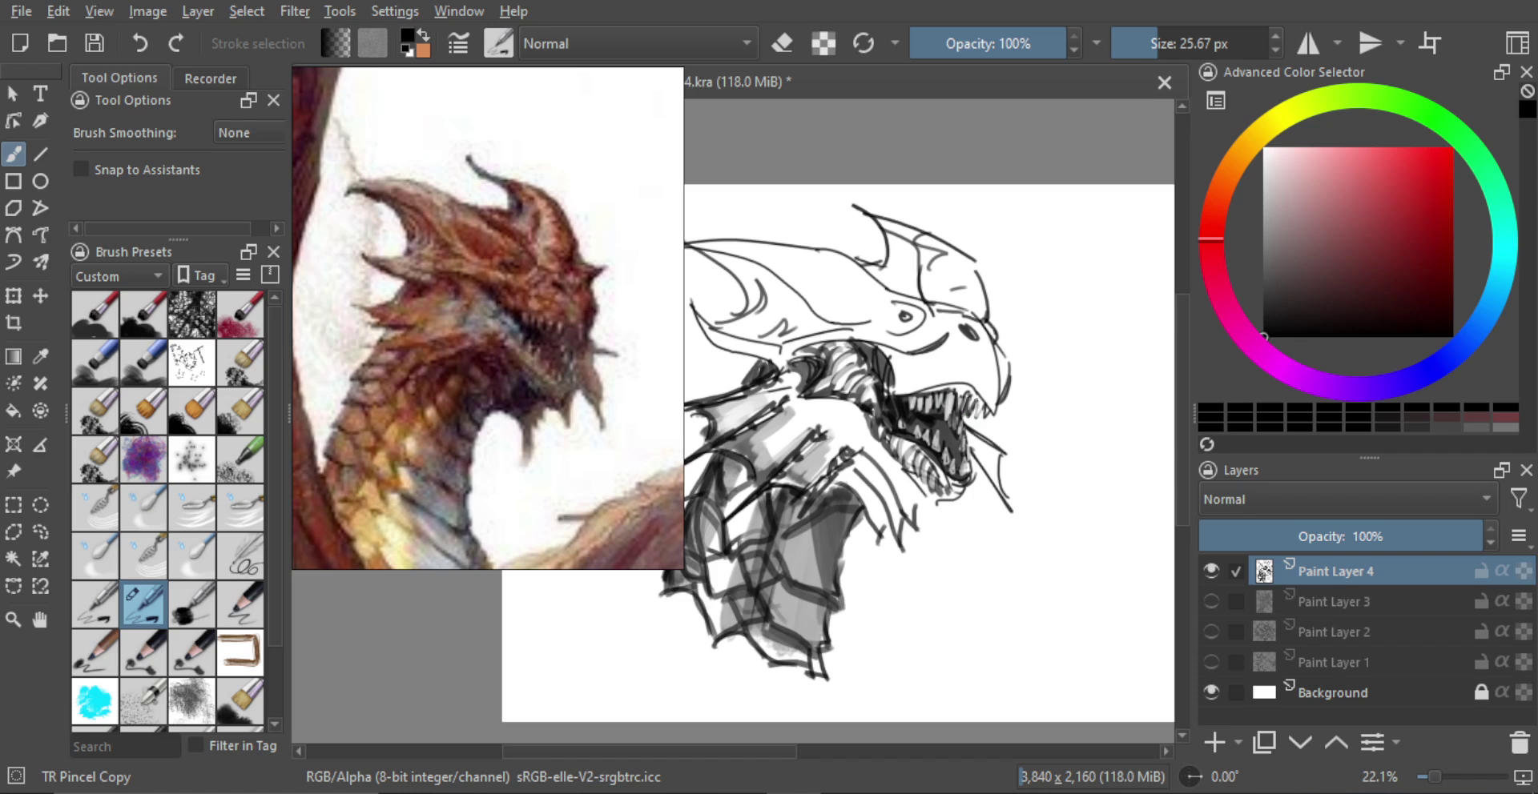
{"action": "key", "text": "e"}
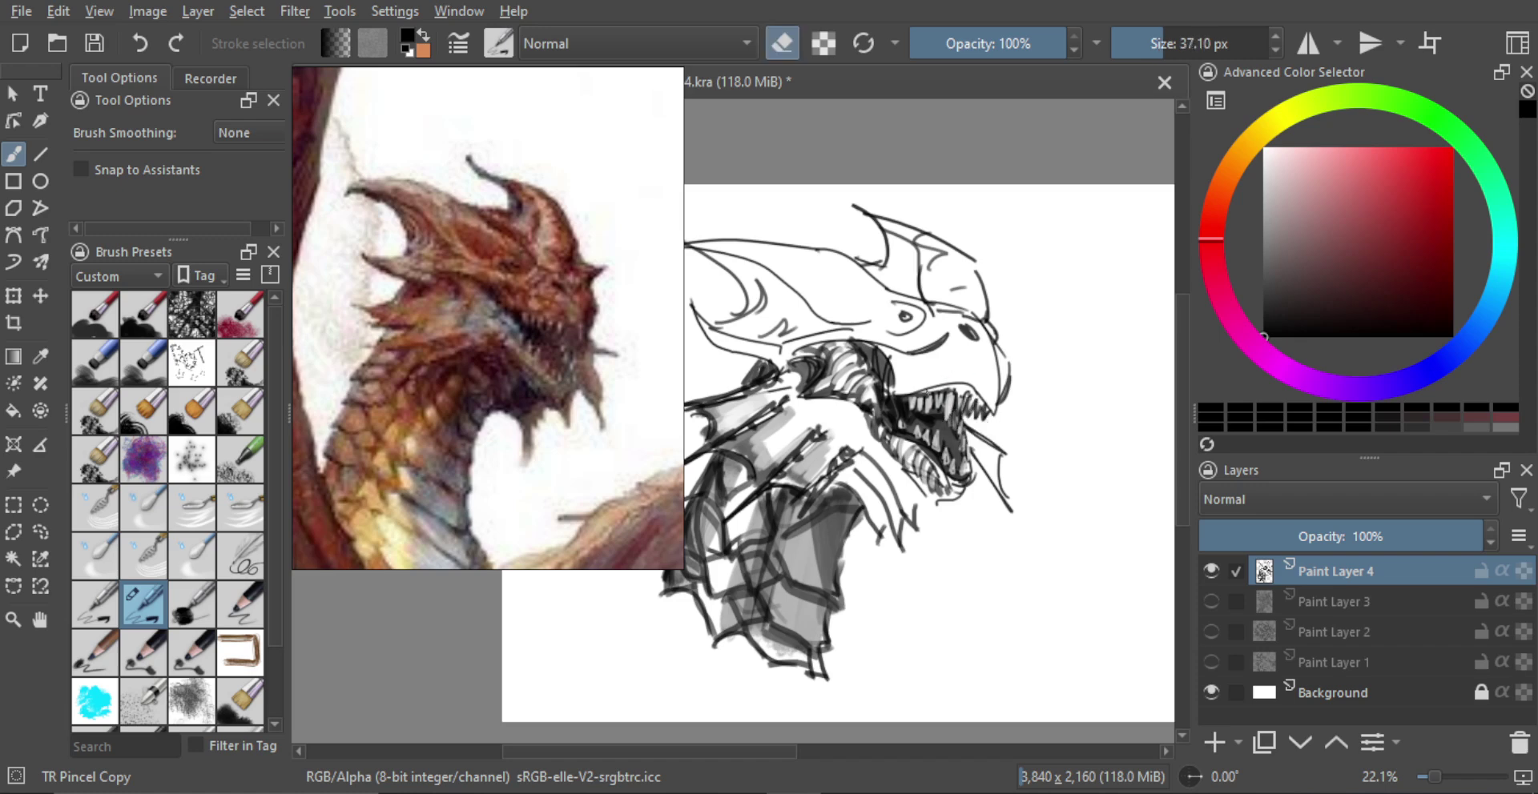
{"action": "key", "text": "e"}
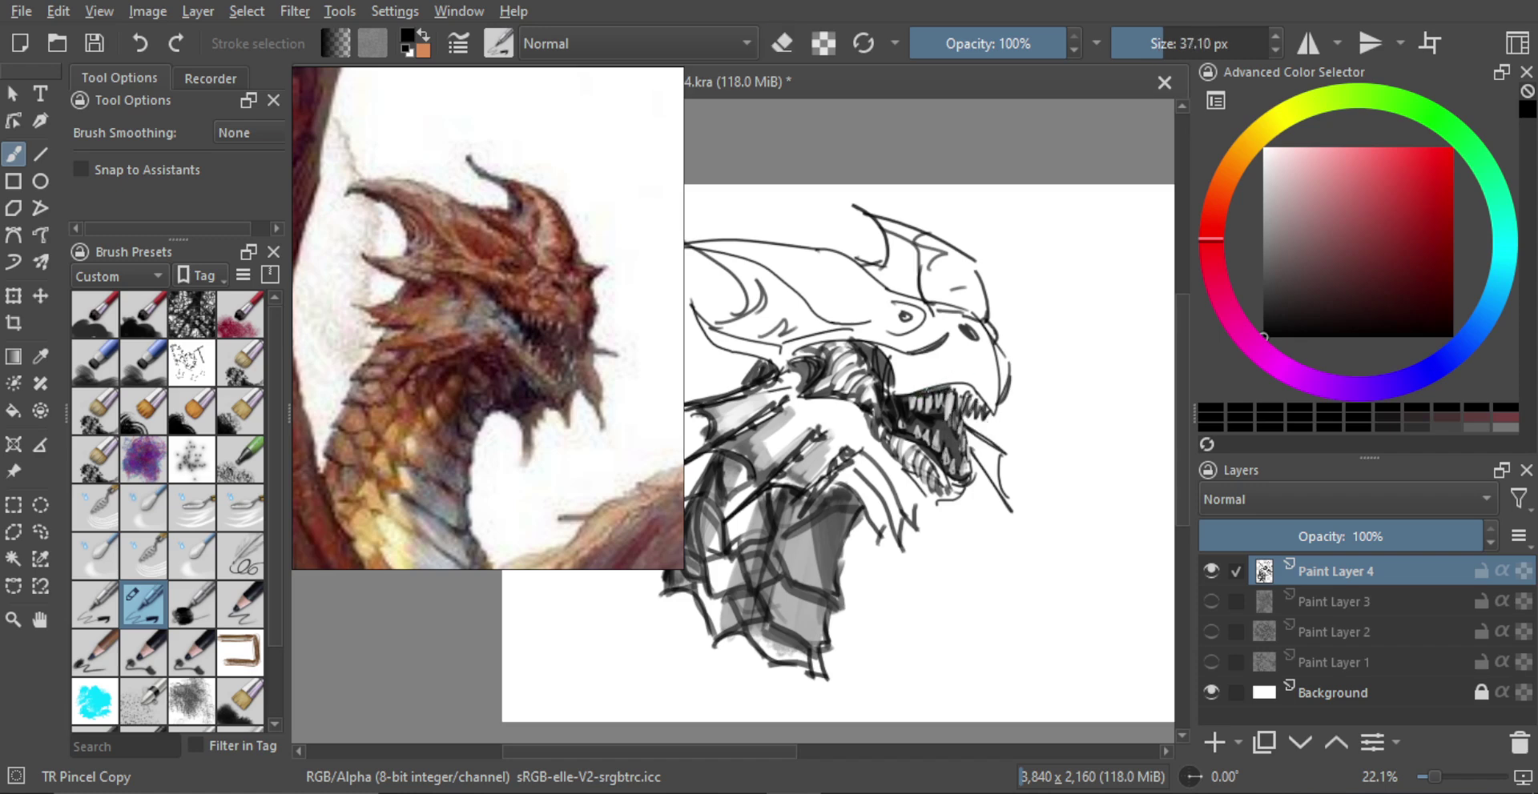
{"action": "mouse_move", "coordinate": [957, 392]}
{"action": "left_mouse_down"}
{"action": "mouse_move", "coordinate": [981, 405]}
{"action": "mouse_move", "coordinate": [1015, 498]}
{"action": "mouse_move", "coordinate": [948, 423]}
{"action": "left_mouse_up"}
Step: Shade the throat and the spikes beneath the jaw with broad grey strokes, alternating brush and eraser
{"action": "mouse_move", "coordinate": [929, 445]}
{"action": "left_mouse_down"}
{"action": "mouse_move", "coordinate": [953, 427]}
{"action": "mouse_move", "coordinate": [927, 454]}
{"action": "mouse_move", "coordinate": [956, 454]}
{"action": "mouse_move", "coordinate": [913, 458]}
{"action": "left_mouse_up"}
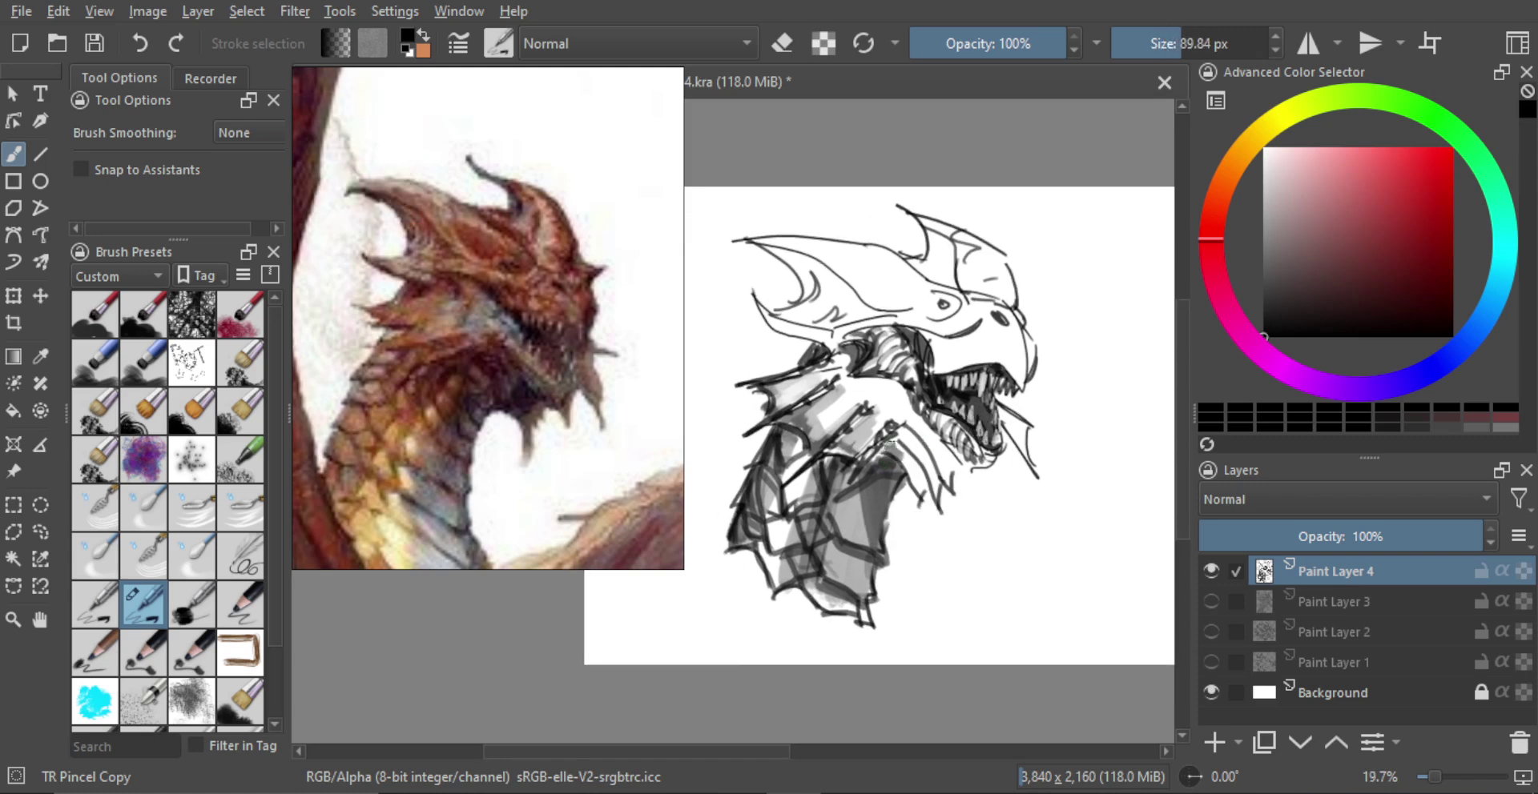
{"action": "key", "text": "e"}
{"action": "key", "text": "e"}
{"action": "key", "text": "e"}
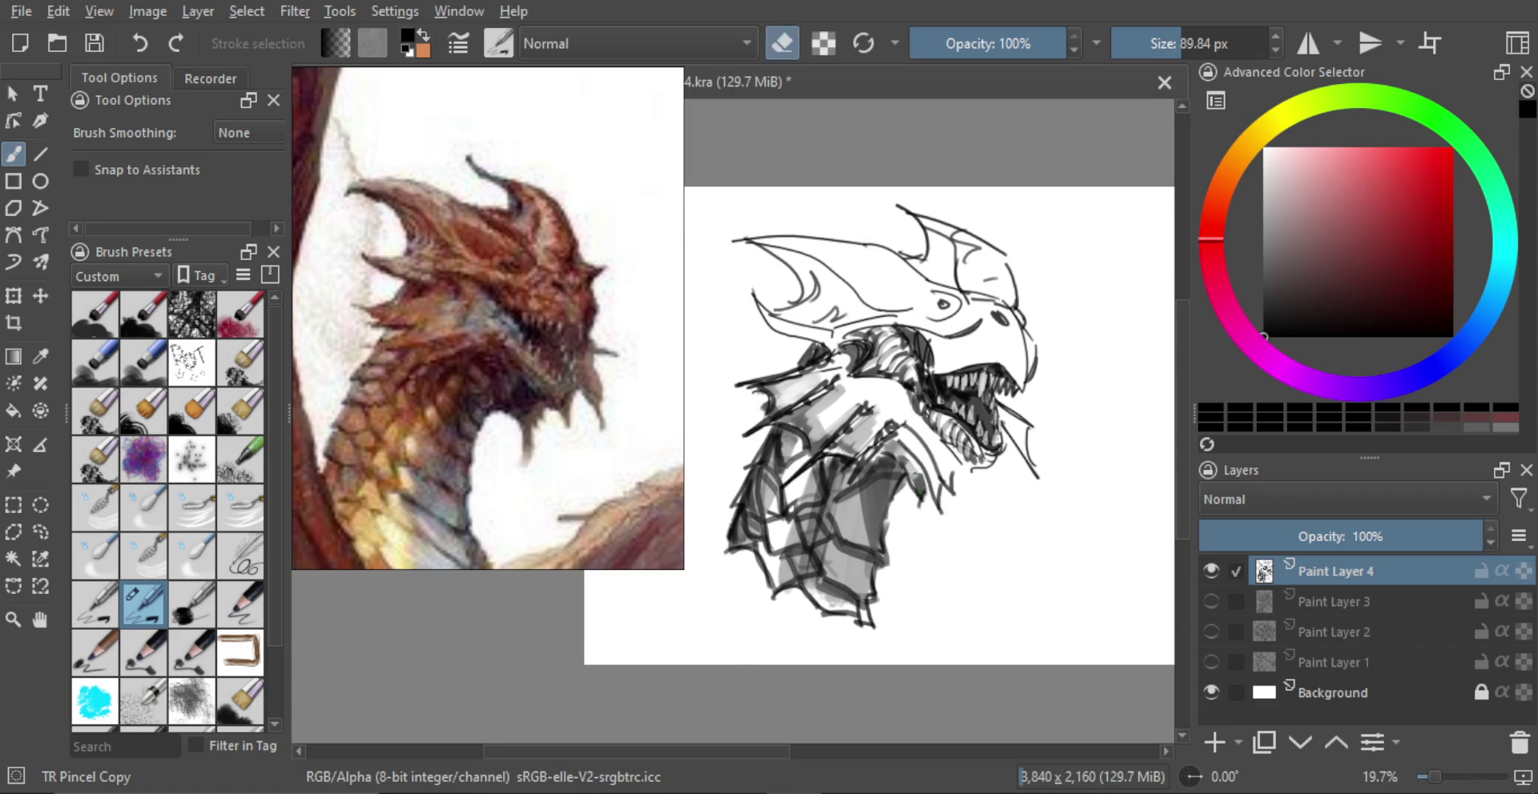
{"action": "key", "text": "e"}
{"action": "key", "text": "e"}
{"action": "left_click_drag", "start_coordinate": [907, 435], "coordinate": [939, 500]}
{"action": "key", "text": "e"}
{"action": "mouse_move", "coordinate": [925, 457]}
{"action": "left_mouse_down"}
{"action": "mouse_move", "coordinate": [934, 494]}
{"action": "mouse_move", "coordinate": [913, 422]}
{"action": "mouse_move", "coordinate": [950, 484]}
{"action": "left_mouse_up"}
{"action": "key", "text": "e"}
{"action": "key", "text": "e"}
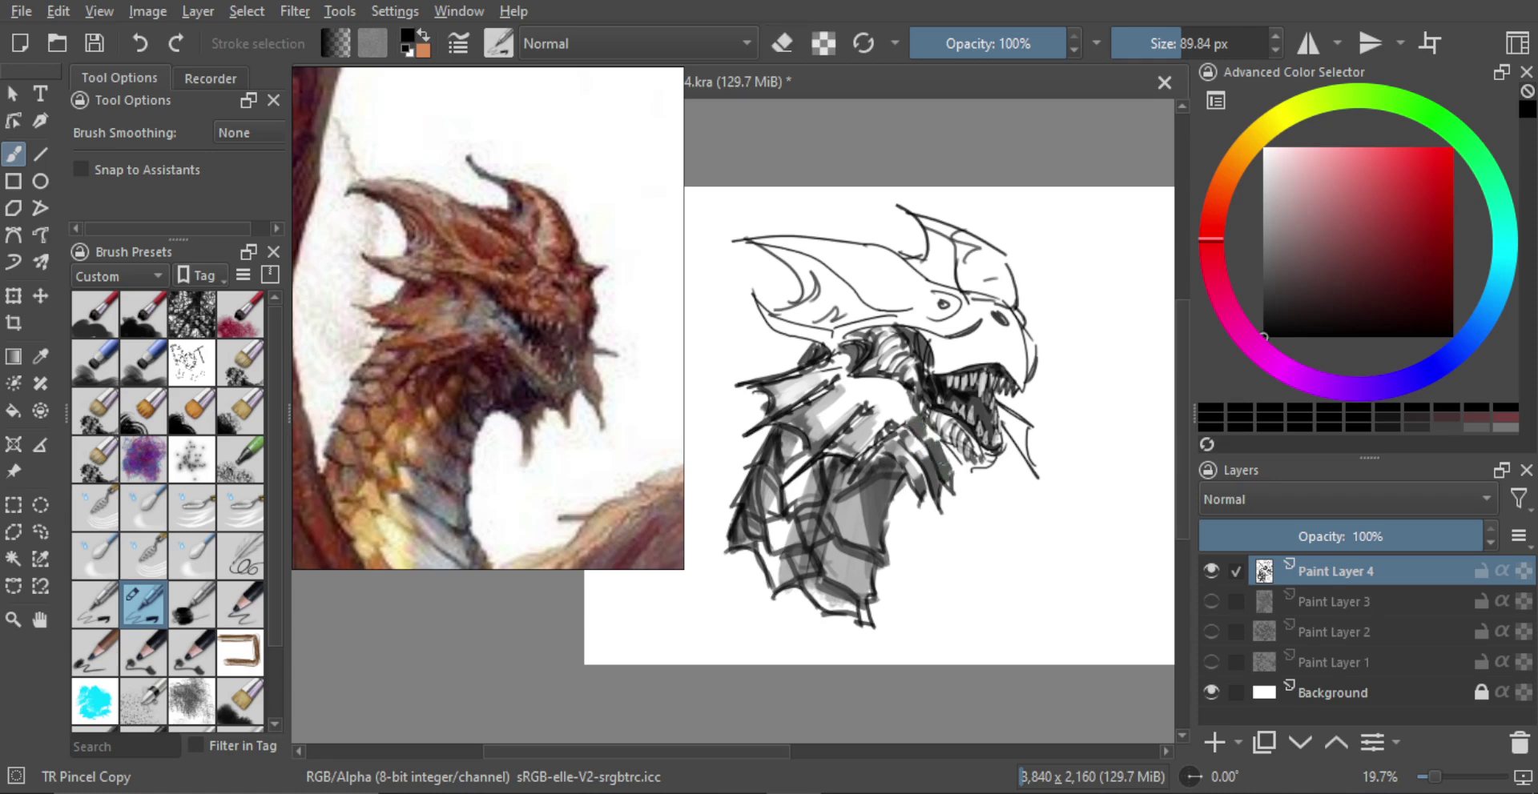
Step: Add fine light and dark accents along the jaw edge above the throat spikes
{"action": "key", "text": "e"}
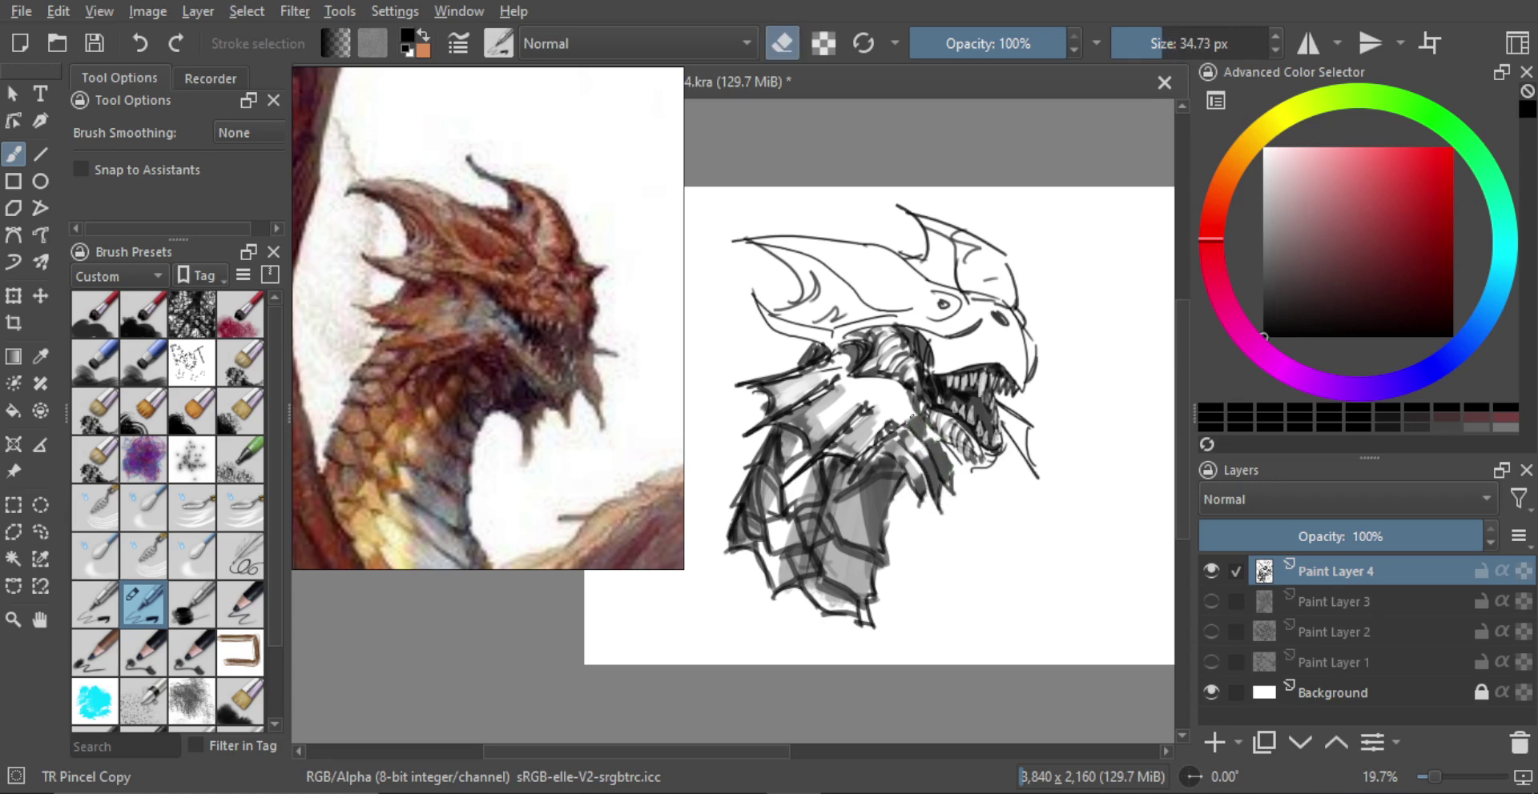
{"action": "left_click_drag", "start_coordinate": [913, 417], "coordinate": [950, 470]}
{"action": "key", "text": "e"}
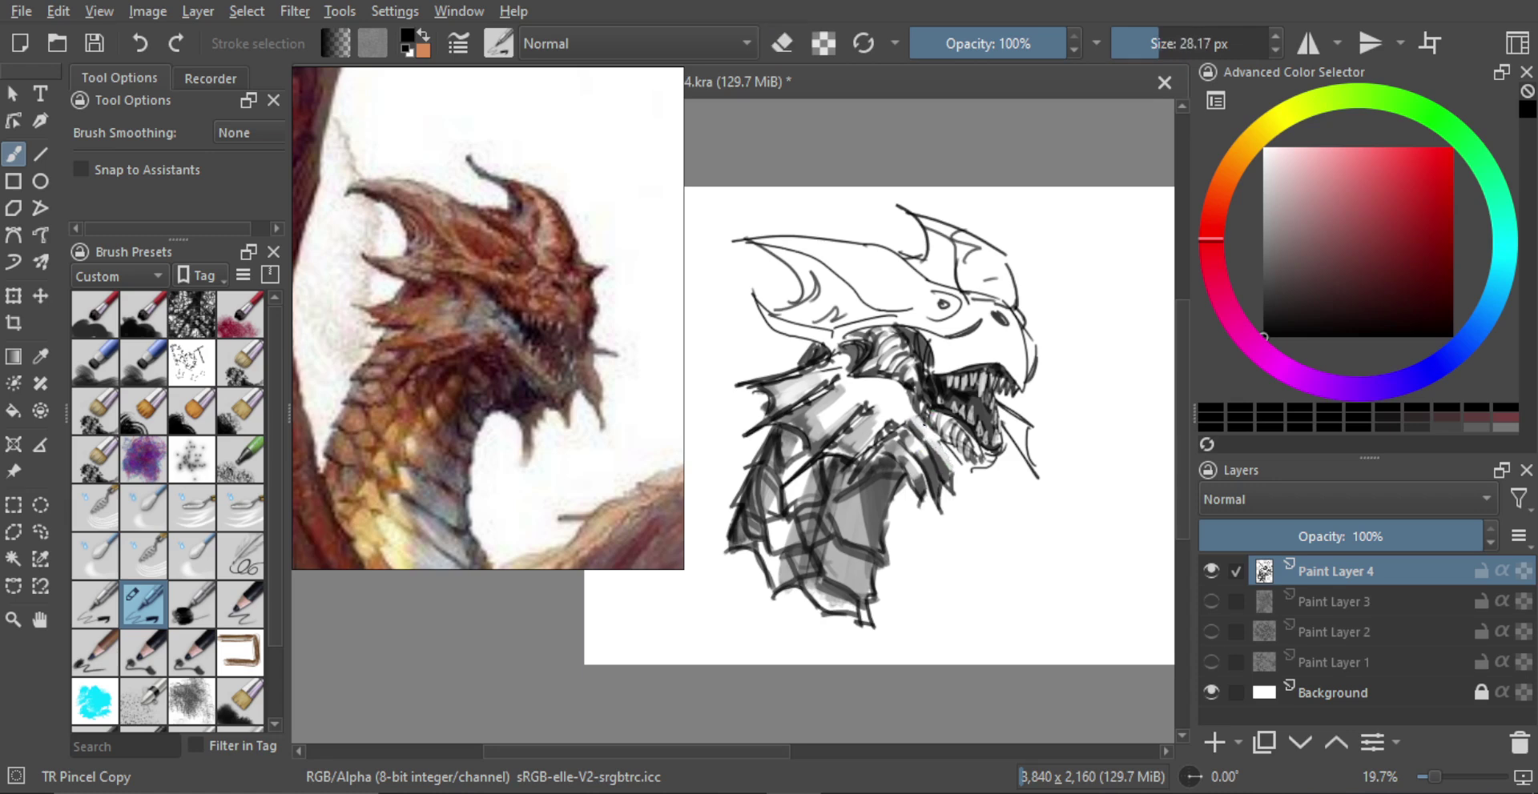
{"action": "left_click_drag", "start_coordinate": [903, 423], "coordinate": [930, 452]}
Step: Shade the base of the frill behind the cheek with a larger brush, alternating with the eraser
{"action": "key", "text": "bracketright"}
{"action": "key", "text": "bracketright"}
{"action": "left_click_drag", "start_coordinate": [870, 390], "coordinate": [848, 386]}
{"action": "mouse_move", "coordinate": [861, 394]}
{"action": "left_mouse_down"}
{"action": "mouse_move", "coordinate": [890, 440]}
{"action": "mouse_move", "coordinate": [929, 440]}
{"action": "mouse_move", "coordinate": [868, 394]}
{"action": "mouse_move", "coordinate": [910, 419]}
{"action": "mouse_move", "coordinate": [893, 400]}
{"action": "left_mouse_up"}
{"action": "key", "text": "e"}
{"action": "key", "text": "e"}
{"action": "key", "text": "e"}
{"action": "key", "text": "e"}
{"action": "key", "text": "e"}
{"action": "key", "text": "e"}
Step: Shade the cheek and lower jaw down to the chin with grey strokes, breaking them up with the eraser
{"action": "mouse_move", "coordinate": [883, 376]}
{"action": "left_mouse_down"}
{"action": "mouse_move", "coordinate": [901, 414]}
{"action": "mouse_move", "coordinate": [900, 384]}
{"action": "mouse_move", "coordinate": [903, 415]}
{"action": "mouse_move", "coordinate": [892, 391]}
{"action": "mouse_move", "coordinate": [976, 492]}
{"action": "left_mouse_up"}
{"action": "key", "text": "e"}
{"action": "key", "text": "e"}
{"action": "key", "text": "e"}
{"action": "key", "text": "e"}
{"action": "key", "text": "e"}
{"action": "key", "text": "e"}
{"action": "key", "text": "e"}
{"action": "key", "text": "e"}
{"action": "key", "text": "e"}
{"action": "key", "text": "e"}
{"action": "key", "text": "e"}
{"action": "key", "text": "e"}
{"action": "key", "text": "e"}
{"action": "key", "text": "e"}
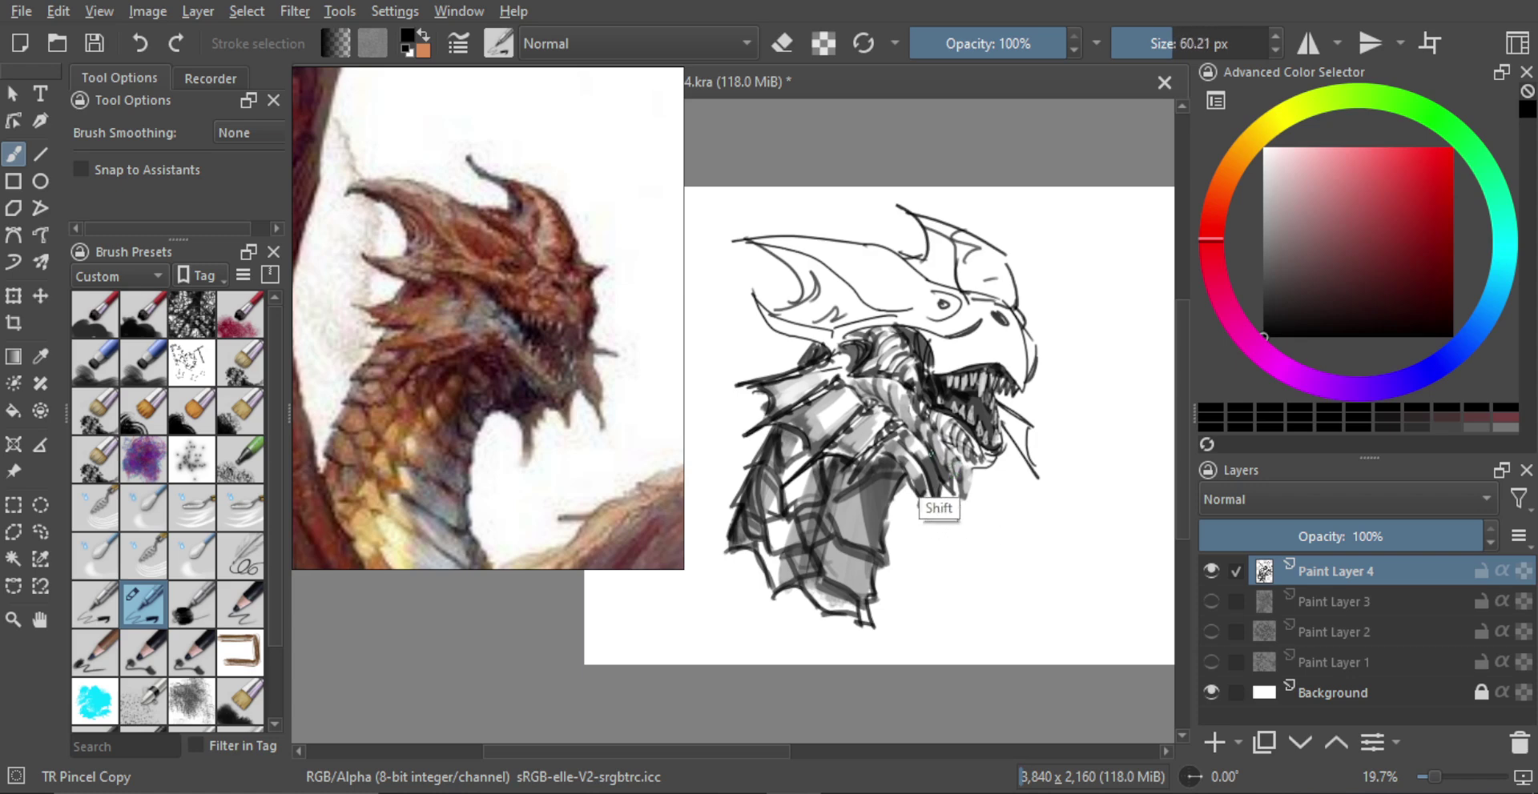
Step: Define the cheek edge and the underside of the lower jaw with dark lines down to the chin spikes
{"action": "left_click_drag", "start_coordinate": [880, 445], "coordinate": [873, 446]}
{"action": "mouse_move", "coordinate": [889, 383]}
{"action": "left_mouse_down"}
{"action": "mouse_move", "coordinate": [901, 415]}
{"action": "mouse_move", "coordinate": [870, 439]}
{"action": "left_mouse_up"}
{"action": "key", "text": "ctrl+z"}
{"action": "left_click_drag", "start_coordinate": [888, 388], "coordinate": [959, 477]}
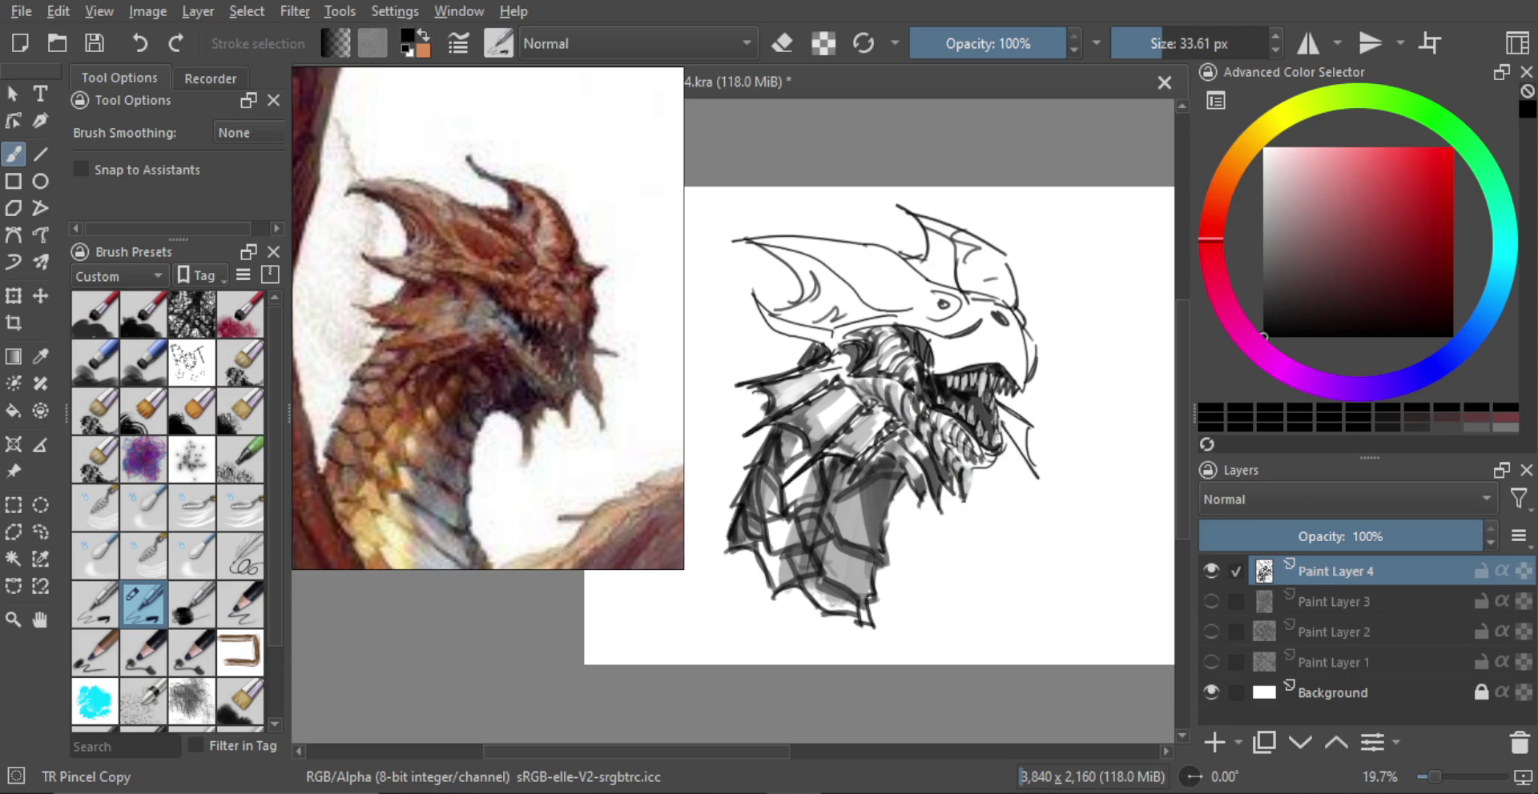
{"action": "left_click_drag", "start_coordinate": [990, 467], "coordinate": [963, 511]}
{"action": "scroll", "coordinate": [1001, 430], "scroll_direction": "down", "scroll_amount": 3}
{"action": "scroll", "coordinate": [985, 410], "scroll_direction": "up", "scroll_amount": 2}
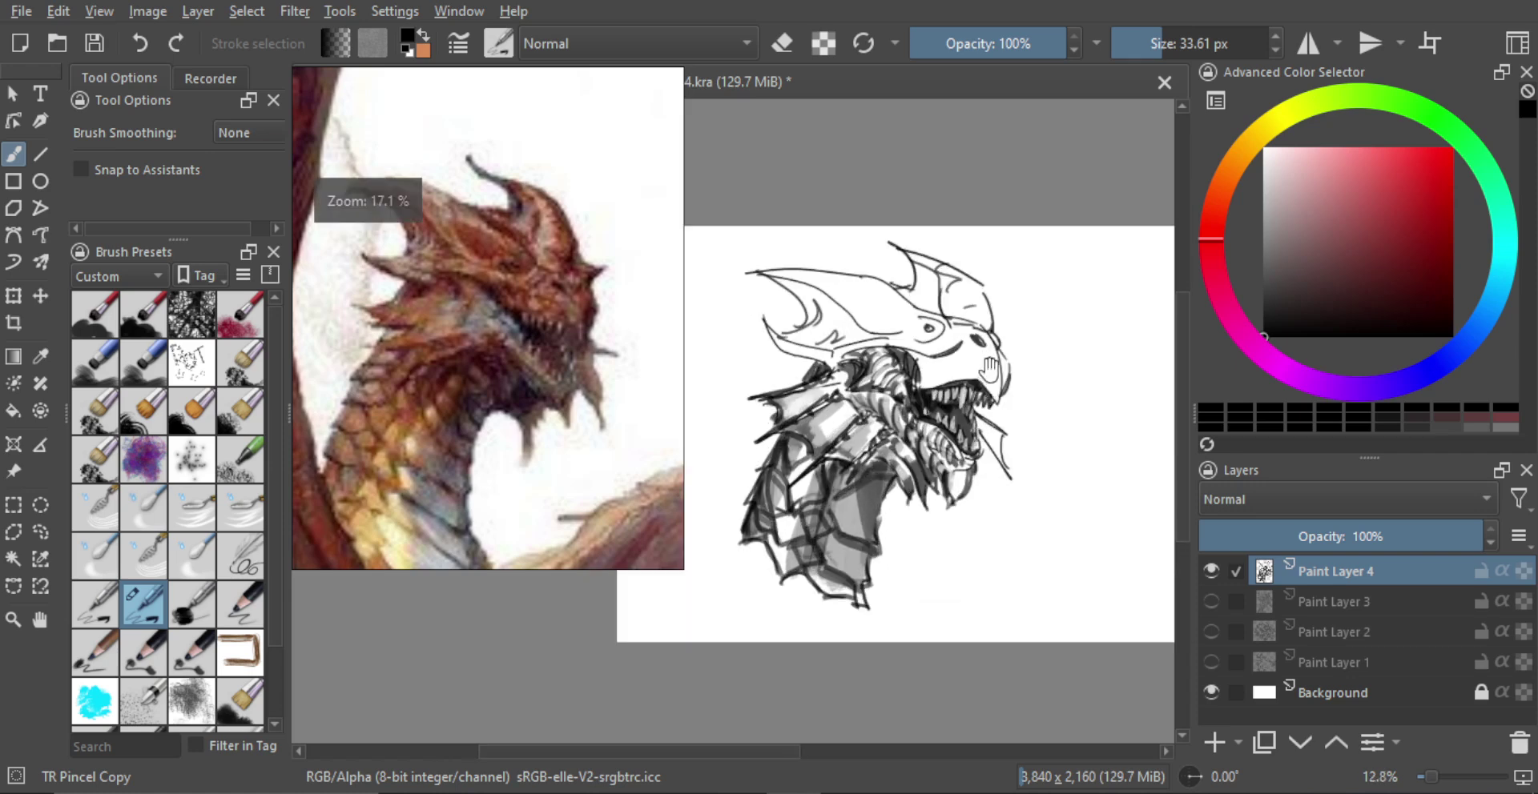
{"action": "scroll", "coordinate": [909, 420], "scroll_direction": "up", "scroll_amount": 1}
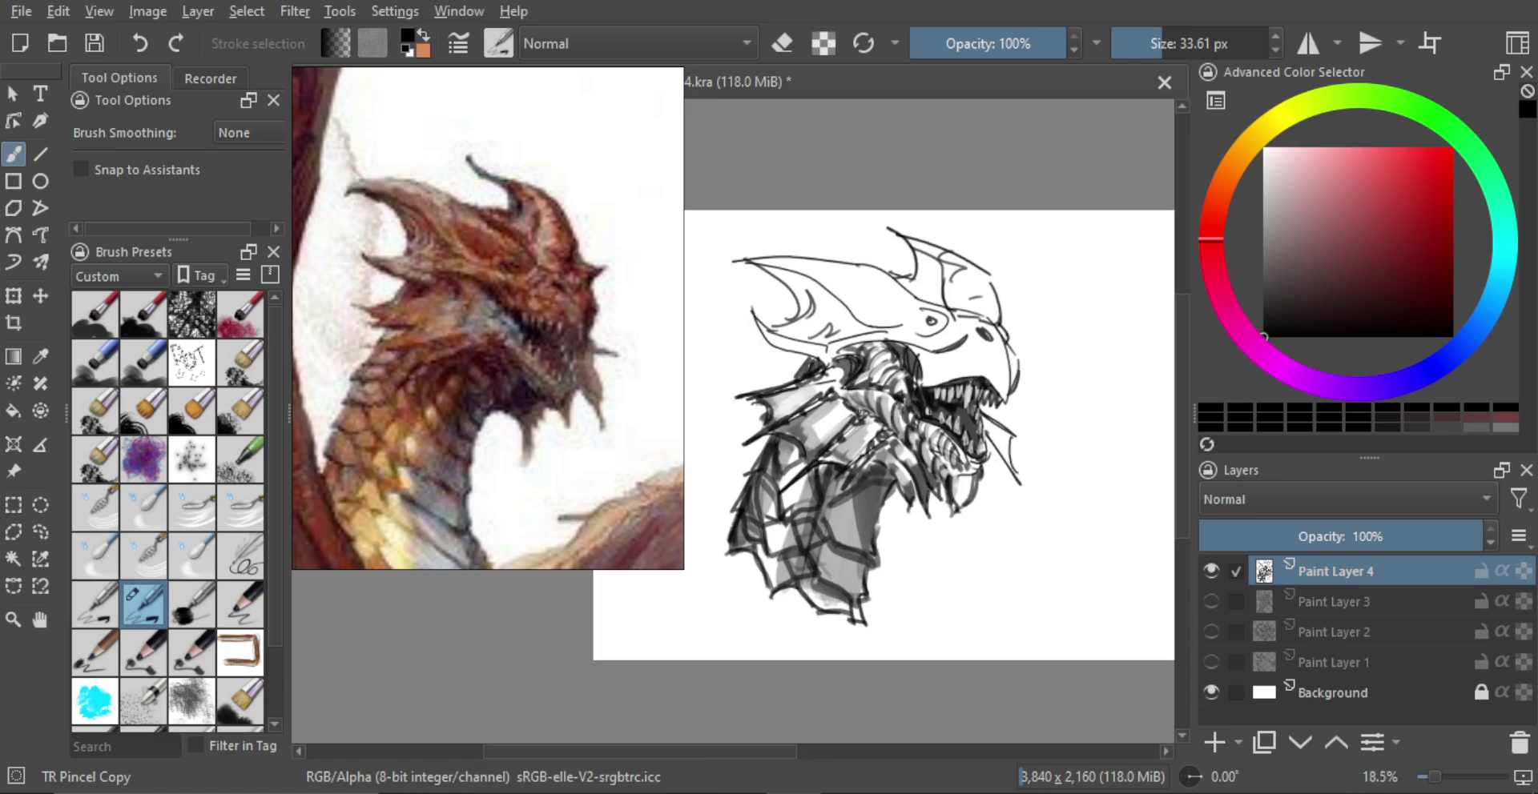
Step: Thicken and hatch the underside of the lower back horn from its tip toward the head, alternating brush and eraser
{"action": "left_click_drag", "start_coordinate": [829, 384], "coordinate": [840, 384], "text": "shift"}
{"action": "left_click_drag", "start_coordinate": [760, 324], "coordinate": [791, 354]}
{"action": "key", "text": "e"}
{"action": "key", "text": "e"}
{"action": "key", "text": "e"}
{"action": "key", "text": "e"}
{"action": "left_click_drag", "start_coordinate": [779, 340], "coordinate": [804, 353]}
{"action": "key", "text": "e"}
{"action": "key", "text": "e"}
{"action": "key", "text": "e"}
{"action": "key", "text": "e"}
{"action": "left_click_drag", "start_coordinate": [799, 343], "coordinate": [821, 367]}
{"action": "key", "text": "e"}
{"action": "key", "text": "e"}
{"action": "key", "text": "e"}
{"action": "key", "text": "e"}
{"action": "mouse_move", "coordinate": [818, 346]}
{"action": "left_mouse_down"}
{"action": "mouse_move", "coordinate": [821, 367]}
{"action": "mouse_move", "coordinate": [850, 348]}
{"action": "mouse_move", "coordinate": [799, 340]}
{"action": "mouse_move", "coordinate": [812, 340]}
{"action": "mouse_move", "coordinate": [776, 277]}
{"action": "left_mouse_up"}
{"action": "key", "text": "e"}
{"action": "key", "text": "e"}
{"action": "key", "text": "e"}
{"action": "key", "text": "ctrl+z"}
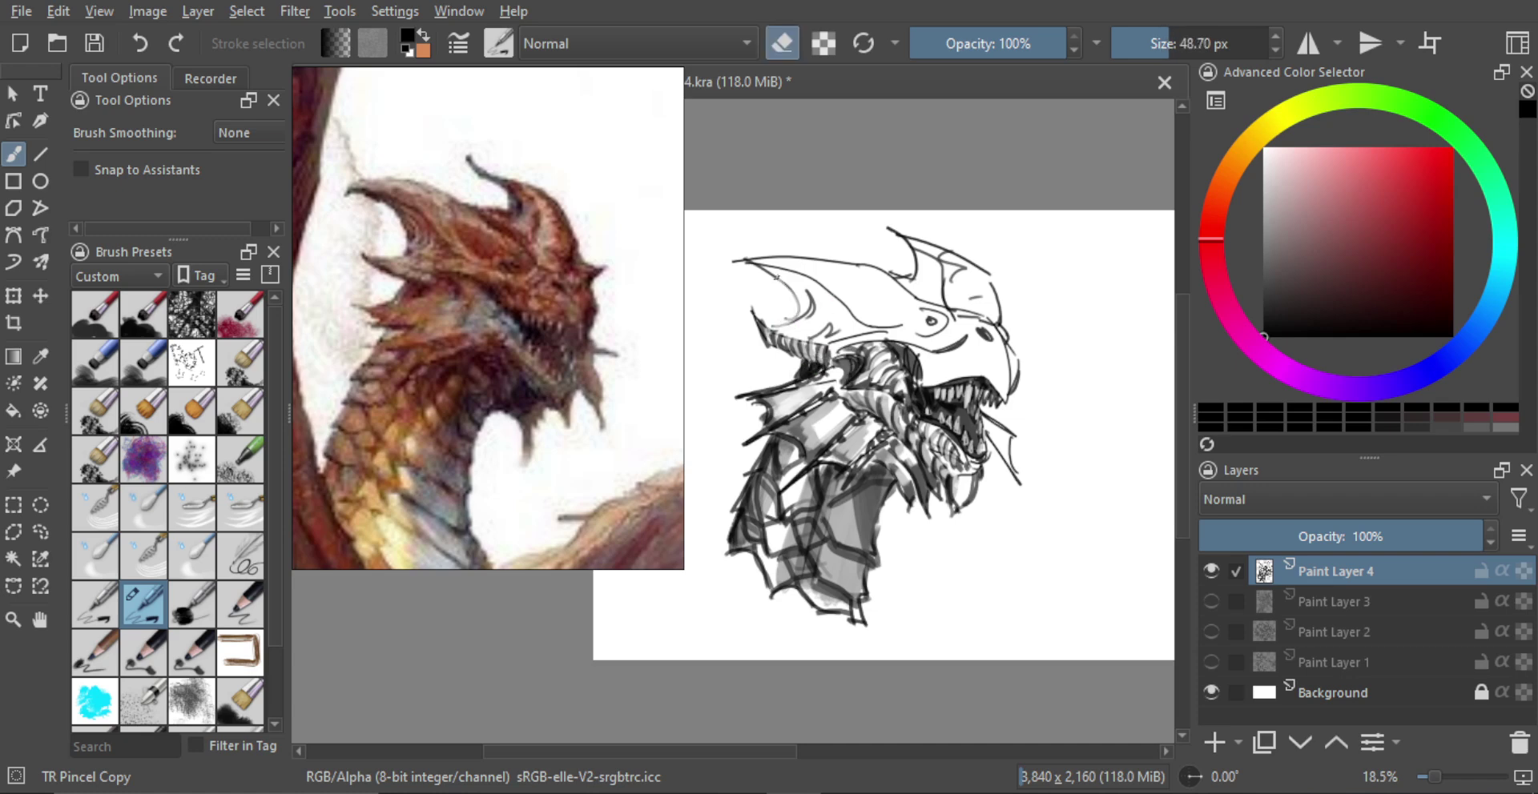
{"action": "key", "text": "ctrl+z"}
{"action": "key", "text": "ctrl+z"}
{"action": "key", "text": "ctrl+shift+z"}
Step: Shade the curved inner surface between the two back horns with grey strokes, alternating brush and eraser
{"action": "mouse_move", "coordinate": [765, 327]}
{"action": "left_mouse_down"}
{"action": "mouse_move", "coordinate": [784, 326]}
{"action": "mouse_move", "coordinate": [771, 272]}
{"action": "left_mouse_up"}
{"action": "key", "text": "e"}
{"action": "mouse_move", "coordinate": [800, 331]}
{"action": "left_mouse_down"}
{"action": "mouse_move", "coordinate": [769, 272]}
{"action": "mouse_move", "coordinate": [808, 289]}
{"action": "mouse_move", "coordinate": [813, 329]}
{"action": "mouse_move", "coordinate": [788, 285]}
{"action": "mouse_move", "coordinate": [818, 310]}
{"action": "mouse_move", "coordinate": [821, 282]}
{"action": "mouse_move", "coordinate": [792, 286]}
{"action": "mouse_move", "coordinate": [816, 335]}
{"action": "left_mouse_up"}
{"action": "key", "text": "e"}
{"action": "key", "text": "e"}
{"action": "key", "text": "e"}
{"action": "key", "text": "e"}
{"action": "key", "text": "e"}
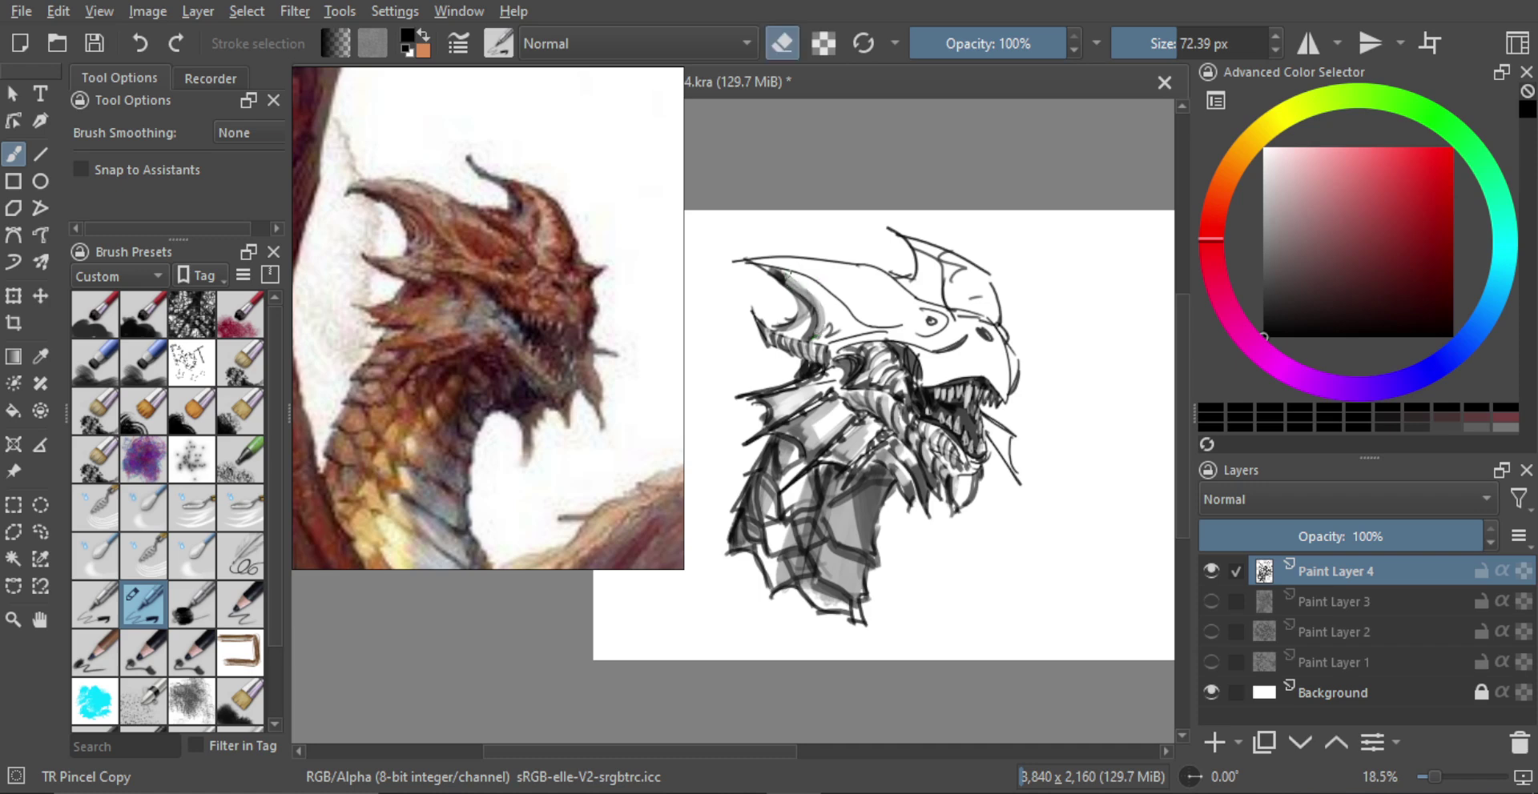
Step: Shade the underside of the upper back horn from its tip down toward the brow, streaking it with the eraser
{"action": "key", "text": "e"}
{"action": "mouse_move", "coordinate": [776, 272]}
{"action": "left_mouse_down"}
{"action": "mouse_move", "coordinate": [808, 293]}
{"action": "mouse_move", "coordinate": [818, 333]}
{"action": "mouse_move", "coordinate": [824, 308]}
{"action": "mouse_move", "coordinate": [790, 274]}
{"action": "mouse_move", "coordinate": [832, 321]}
{"action": "mouse_move", "coordinate": [820, 330]}
{"action": "mouse_move", "coordinate": [782, 272]}
{"action": "mouse_move", "coordinate": [840, 322]}
{"action": "left_mouse_up"}
{"action": "key", "text": "e"}
{"action": "key", "text": "e"}
{"action": "key", "text": "e"}
{"action": "key", "text": "e"}
{"action": "mouse_move", "coordinate": [843, 320]}
{"action": "left_mouse_down"}
{"action": "mouse_move", "coordinate": [833, 348]}
{"action": "mouse_move", "coordinate": [841, 331]}
{"action": "mouse_move", "coordinate": [843, 344]}
{"action": "mouse_move", "coordinate": [873, 340]}
{"action": "left_mouse_up"}
{"action": "key", "text": "e"}
{"action": "key", "text": "e"}
{"action": "key", "text": "e"}
{"action": "key", "text": "e"}
{"action": "key", "text": "e"}
{"action": "key", "text": "e"}
{"action": "key", "text": "e"}
{"action": "key", "text": "e"}
{"action": "key", "text": "e"}
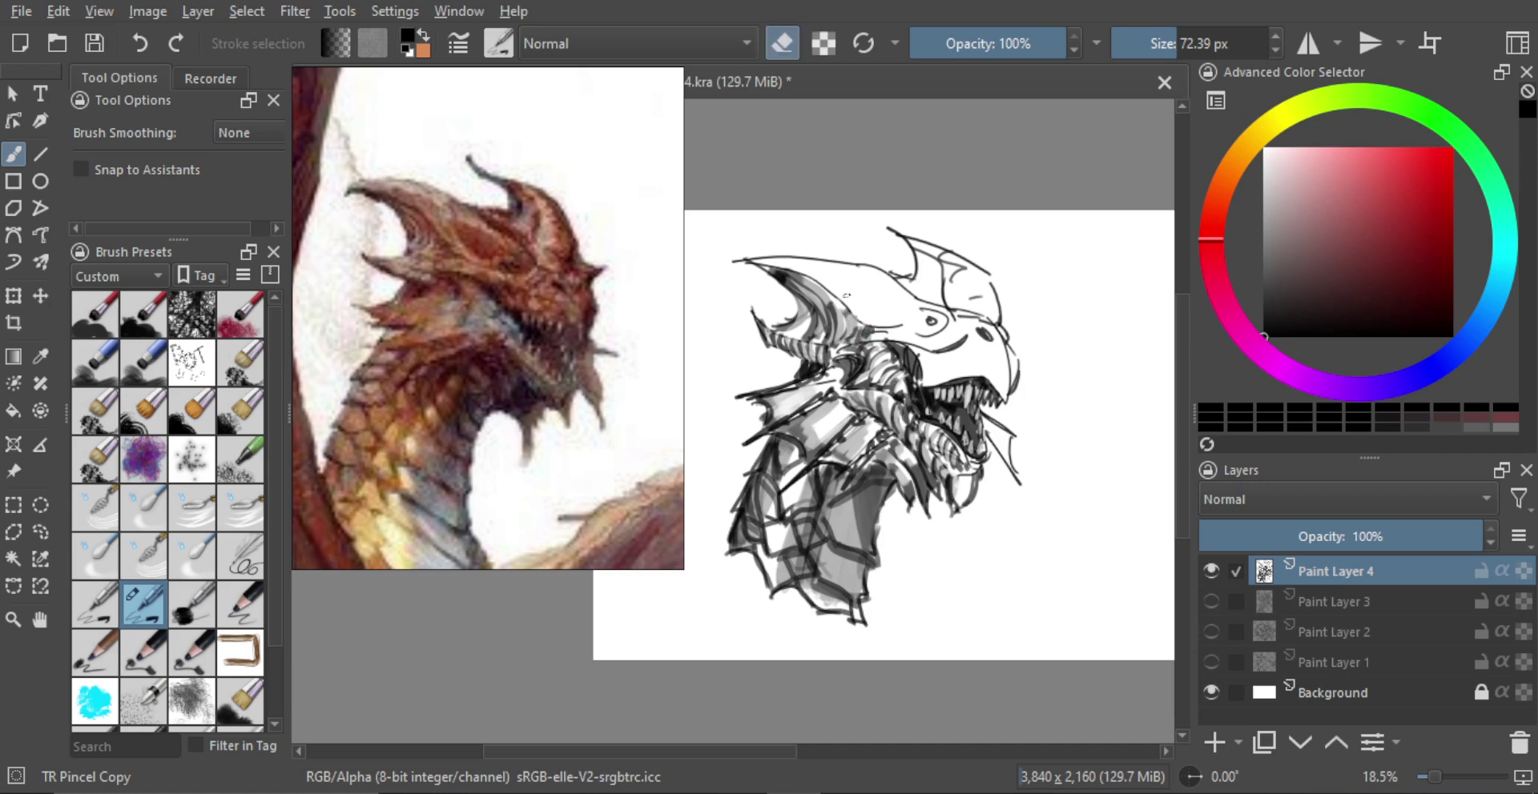
Step: Deepen the dark shading along the underside of the upper back horn, refining its streaks with the eraser
{"action": "key", "text": "bracketleft"}
{"action": "key", "text": "bracketleft"}
{"action": "key", "text": "e"}
{"action": "mouse_move", "coordinate": [737, 261]}
{"action": "left_mouse_down"}
{"action": "mouse_move", "coordinate": [815, 276]}
{"action": "mouse_move", "coordinate": [827, 285]}
{"action": "mouse_move", "coordinate": [800, 275]}
{"action": "mouse_move", "coordinate": [843, 314]}
{"action": "left_mouse_up"}
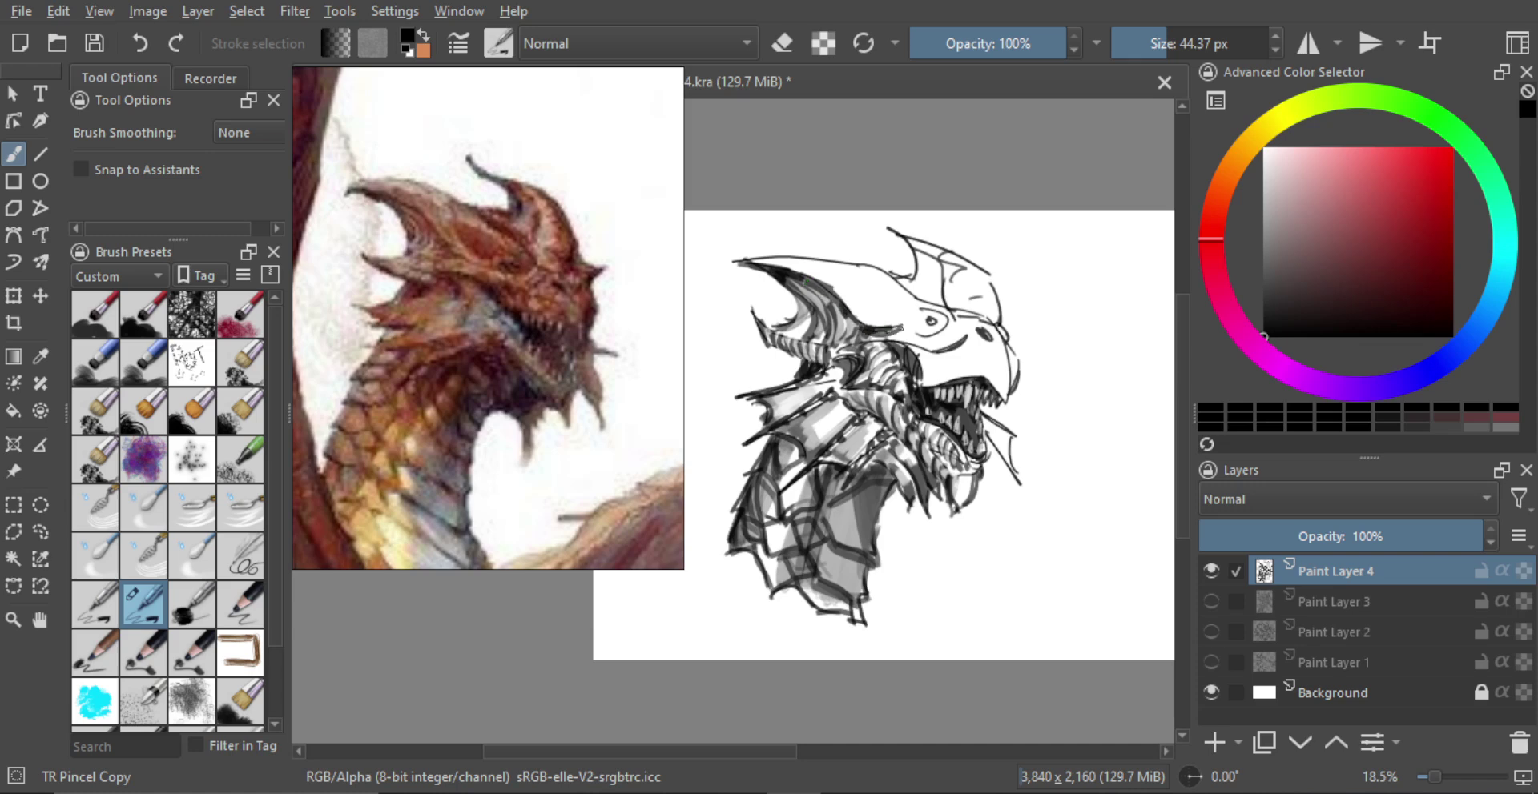
{"action": "key", "text": "e"}
{"action": "mouse_move", "coordinate": [881, 317]}
{"action": "left_mouse_down", "text": "shift"}
{"action": "mouse_move", "coordinate": [898, 325]}
{"action": "mouse_move", "coordinate": [865, 327]}
{"action": "mouse_move", "coordinate": [886, 326]}
{"action": "mouse_move", "coordinate": [878, 304]}
{"action": "left_mouse_up", "text": "shift"}
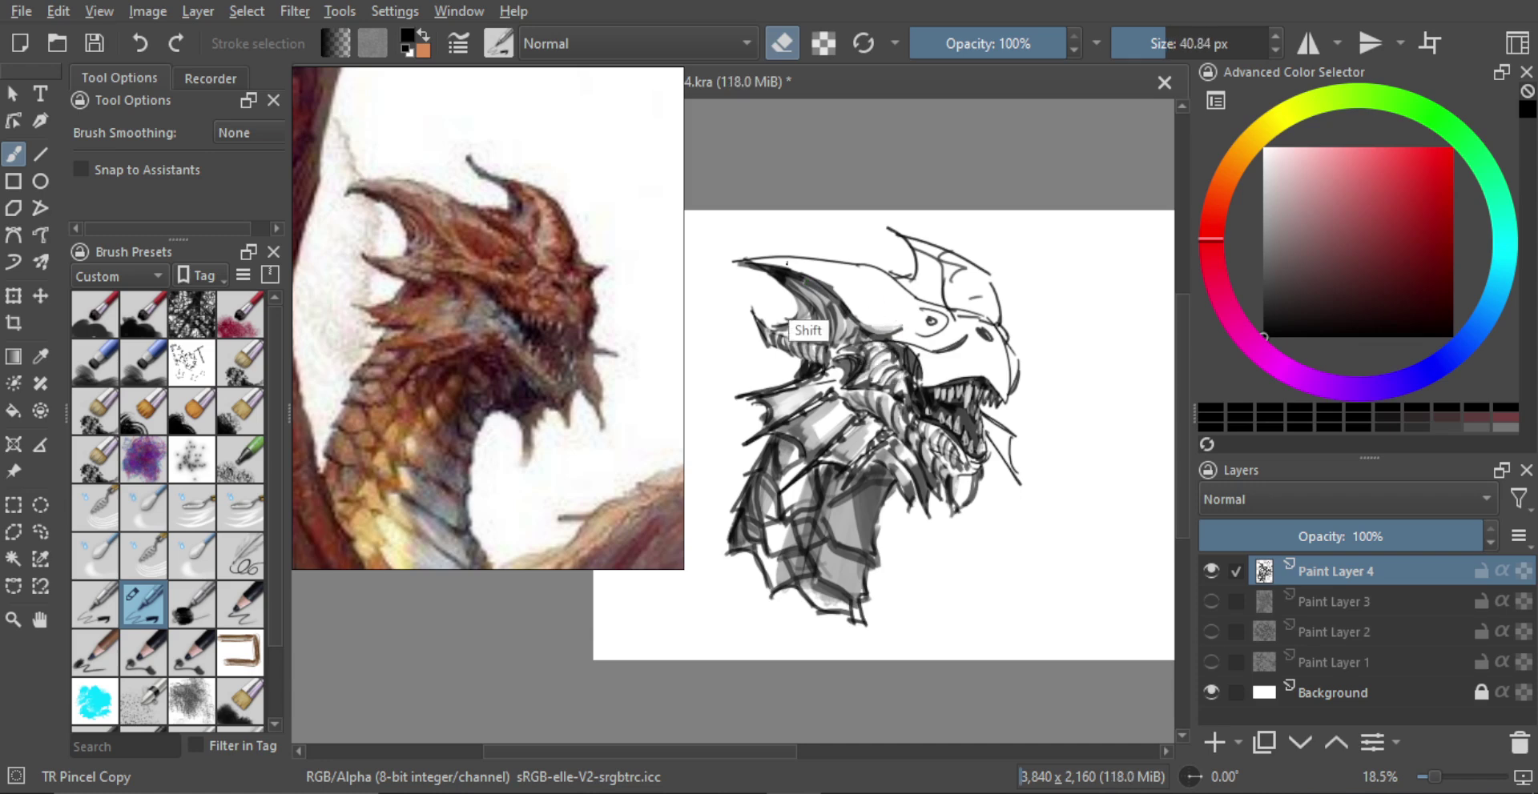
{"action": "key", "text": "e"}
{"action": "mouse_move", "coordinate": [759, 263]}
{"action": "left_mouse_down"}
{"action": "mouse_move", "coordinate": [725, 261]}
{"action": "mouse_move", "coordinate": [840, 285]}
{"action": "left_mouse_up"}
{"action": "key", "text": "ctrl+z"}
{"action": "key", "text": "e"}
{"action": "key", "text": "e"}
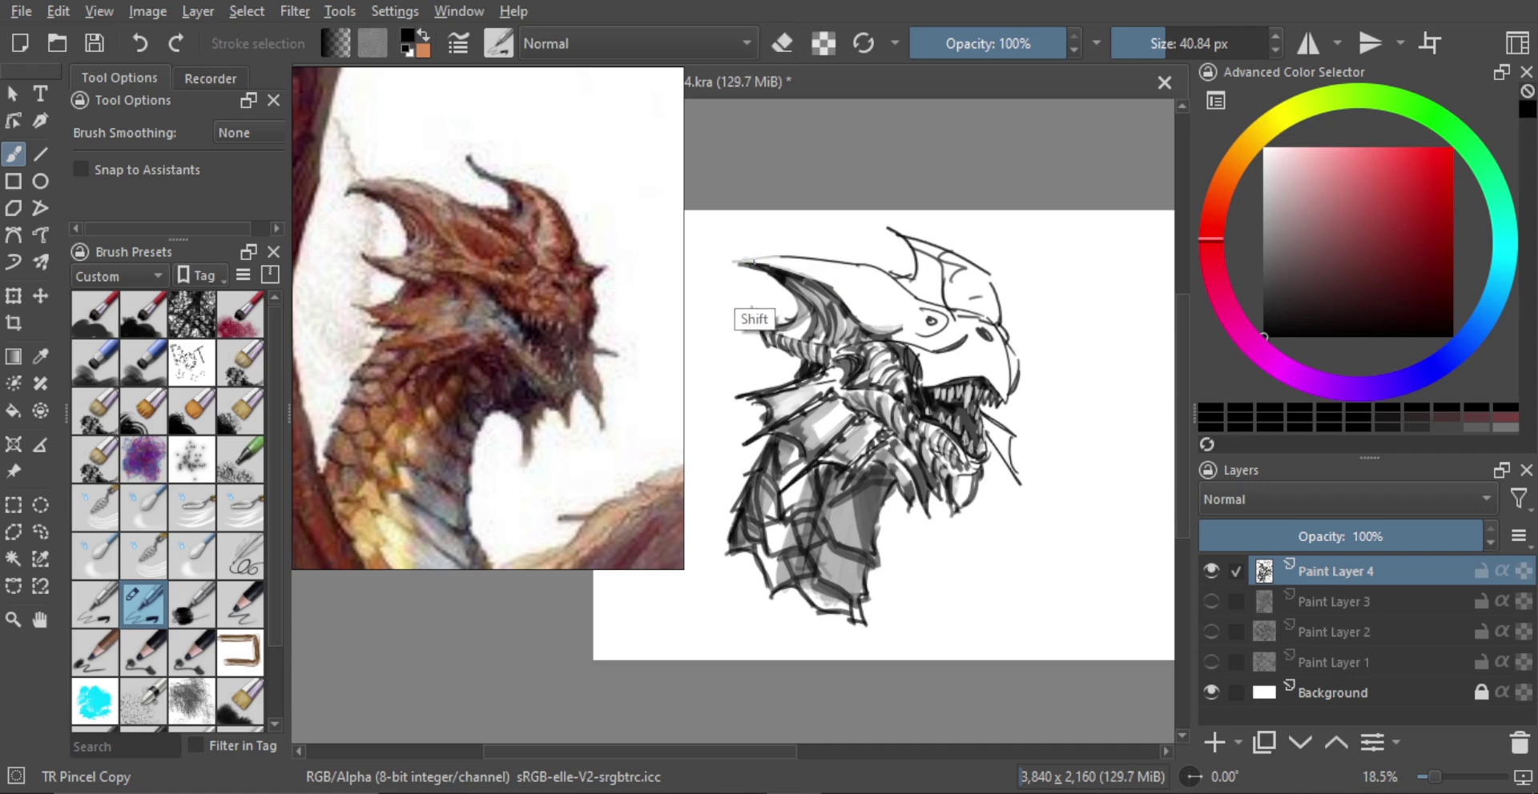
Step: Lengthen the tip of the upper back horn into a thin dark point with a brush of about 43 px
{"action": "mouse_move", "coordinate": [755, 322]}
{"action": "left_mouse_down", "text": "shift"}
{"action": "mouse_move", "coordinate": [788, 324]}
{"action": "mouse_move", "coordinate": [724, 324]}
{"action": "left_mouse_up", "text": "shift"}
{"action": "mouse_move", "coordinate": [743, 266]}
{"action": "left_mouse_down"}
{"action": "mouse_move", "coordinate": [790, 268]}
{"action": "mouse_move", "coordinate": [765, 262]}
{"action": "left_mouse_up"}
{"action": "key", "text": "e"}
{"action": "key", "text": "e"}
{"action": "key", "text": "e"}
{"action": "key", "text": "e"}
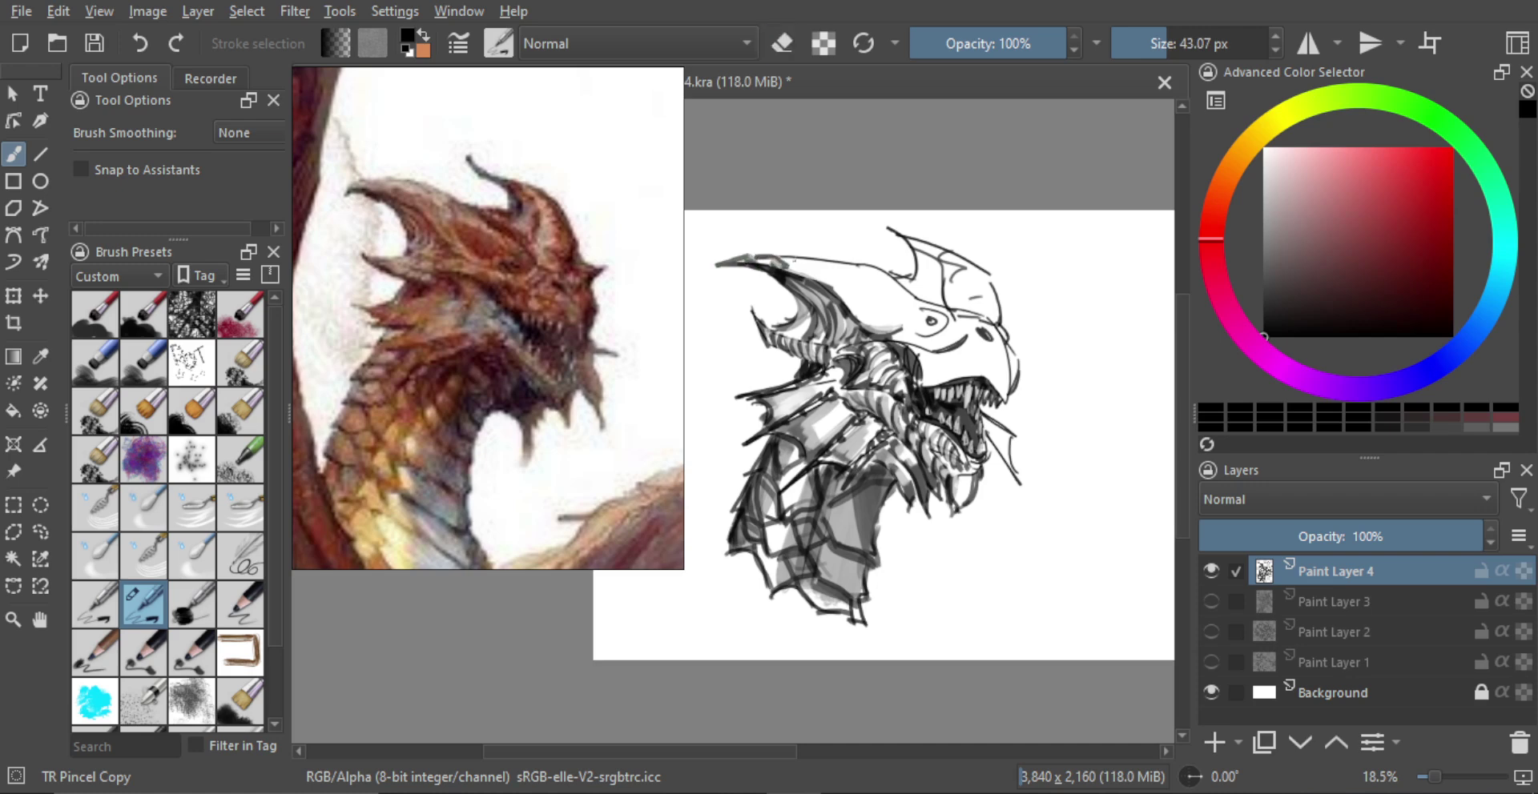
Step: Add short curved grey bands along the top side of the upper back horn with a 51.55 px brush, alternating with the eraser
{"action": "key", "text": "e"}
{"action": "key", "text": "e"}
{"action": "left_click_drag", "start_coordinate": [807, 322], "coordinate": [814, 322]}
{"action": "left_click_drag", "start_coordinate": [809, 261], "coordinate": [815, 278]}
{"action": "key", "text": "e"}
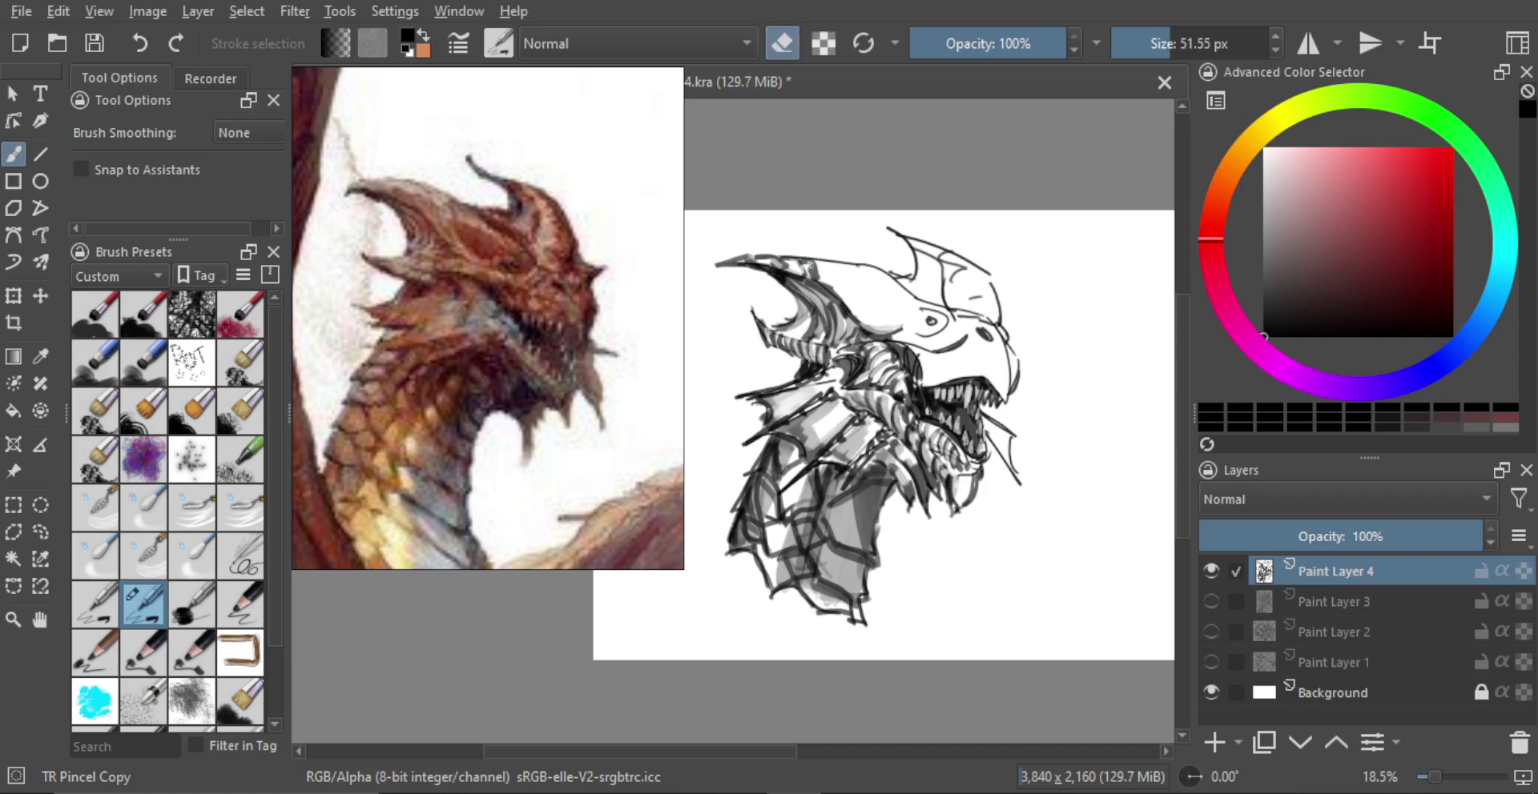
{"action": "key", "text": "e"}
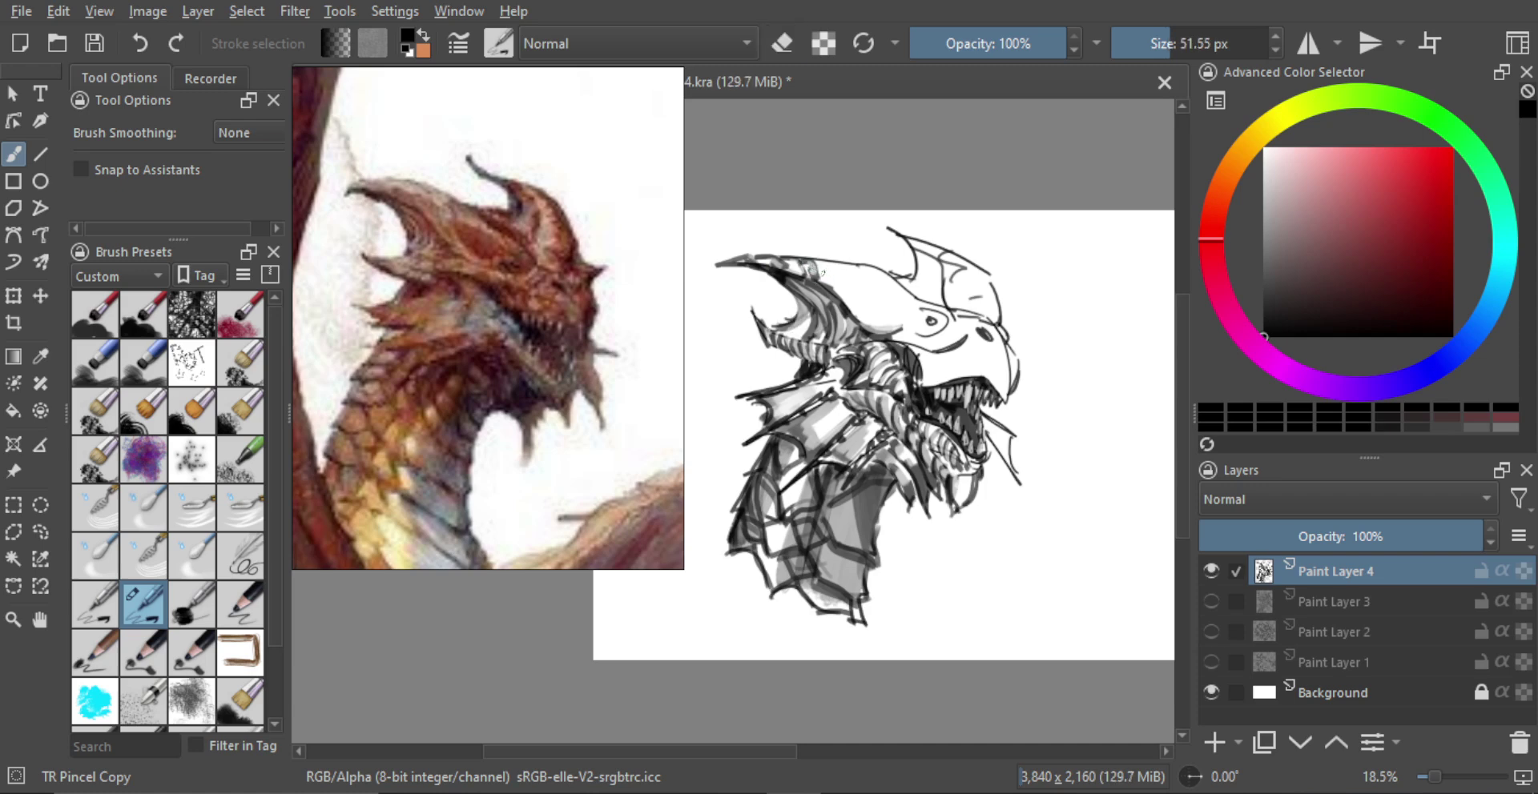
{"action": "key", "text": "e"}
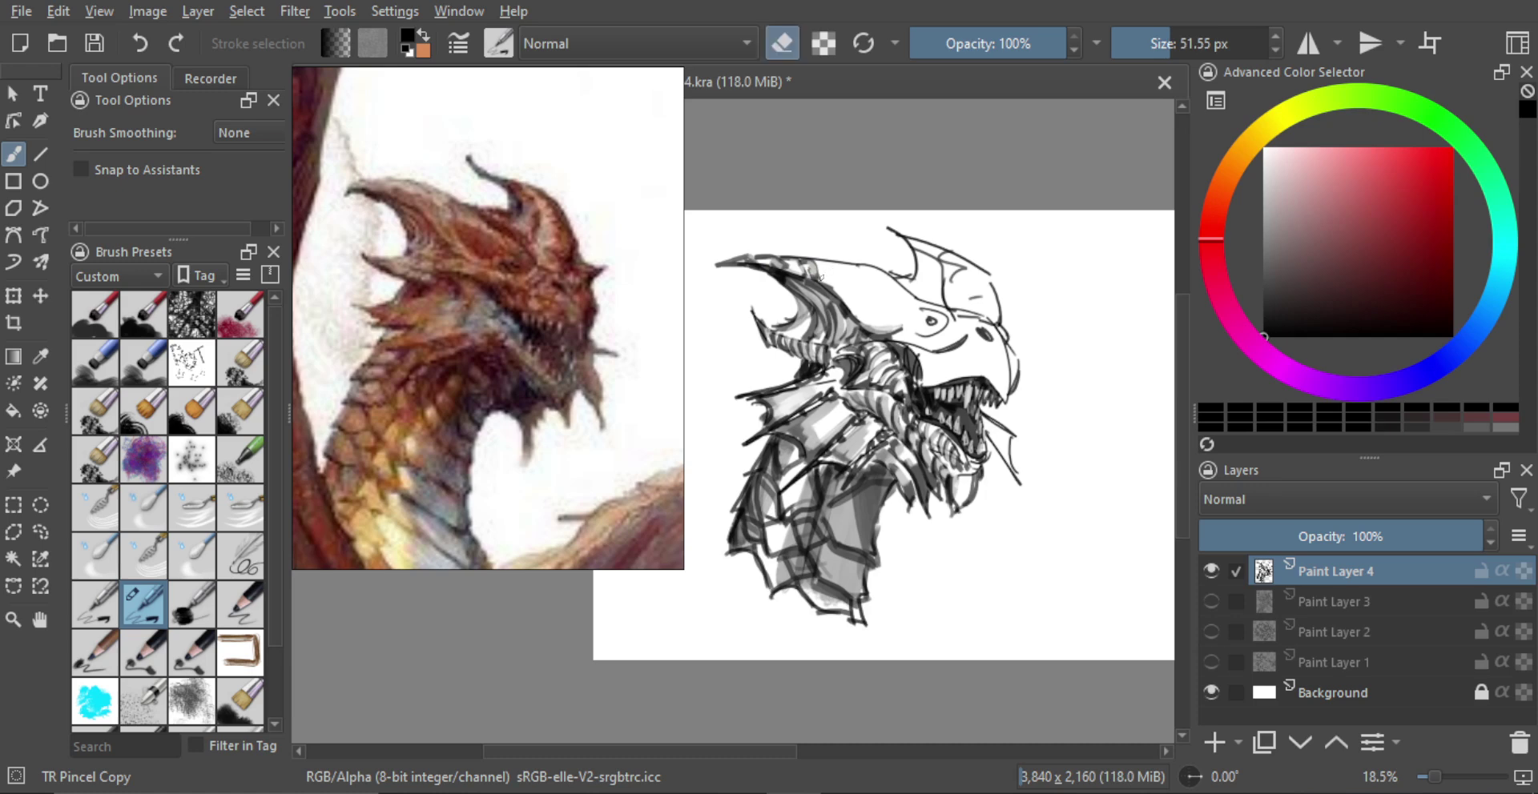
{"action": "key", "text": "e"}
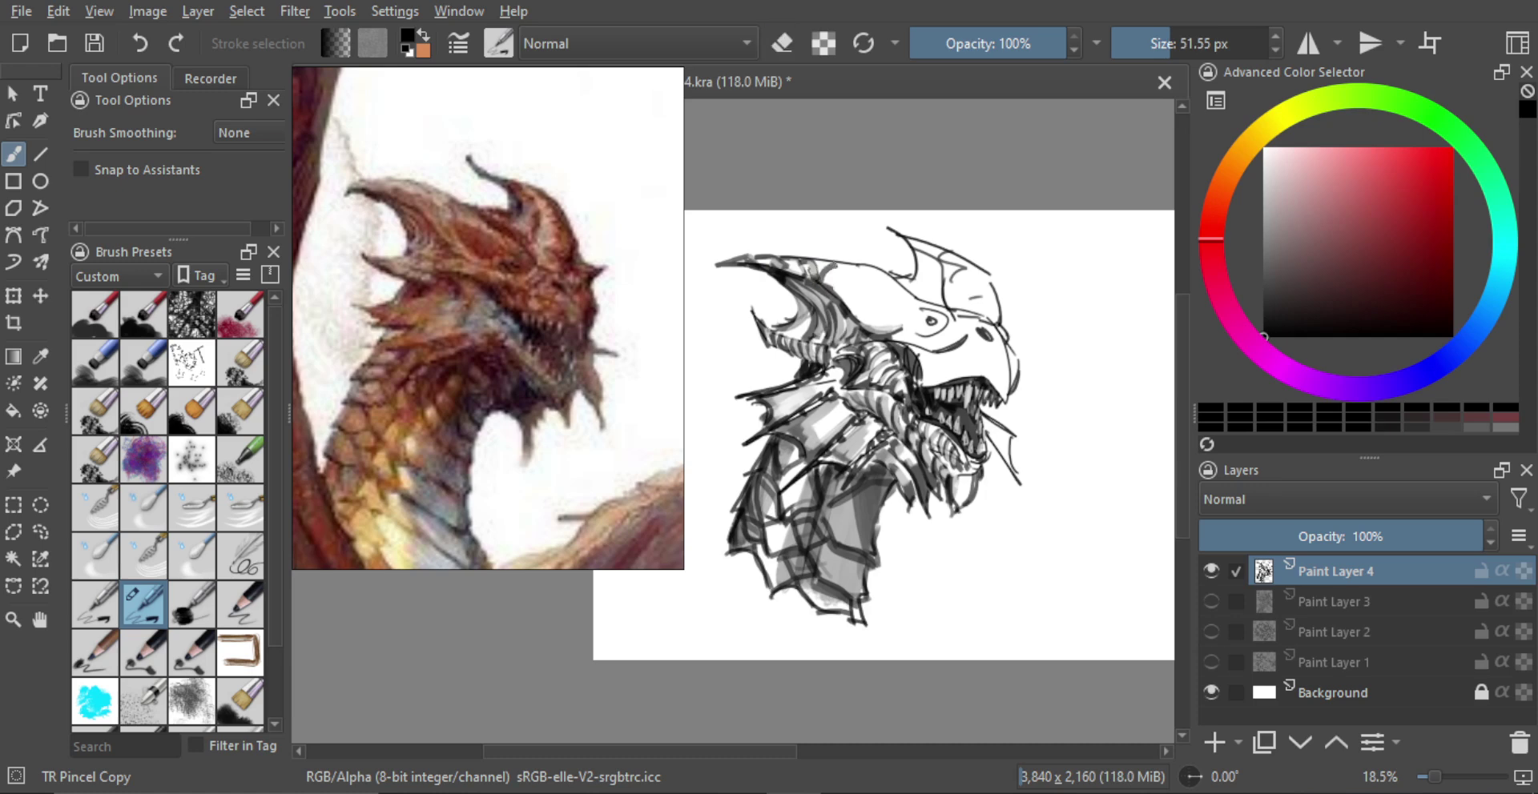
{"action": "key", "text": "e"}
{"action": "key", "text": "e"}
{"action": "key", "text": "e"}
{"action": "key", "text": "e"}
{"action": "key", "text": "e"}
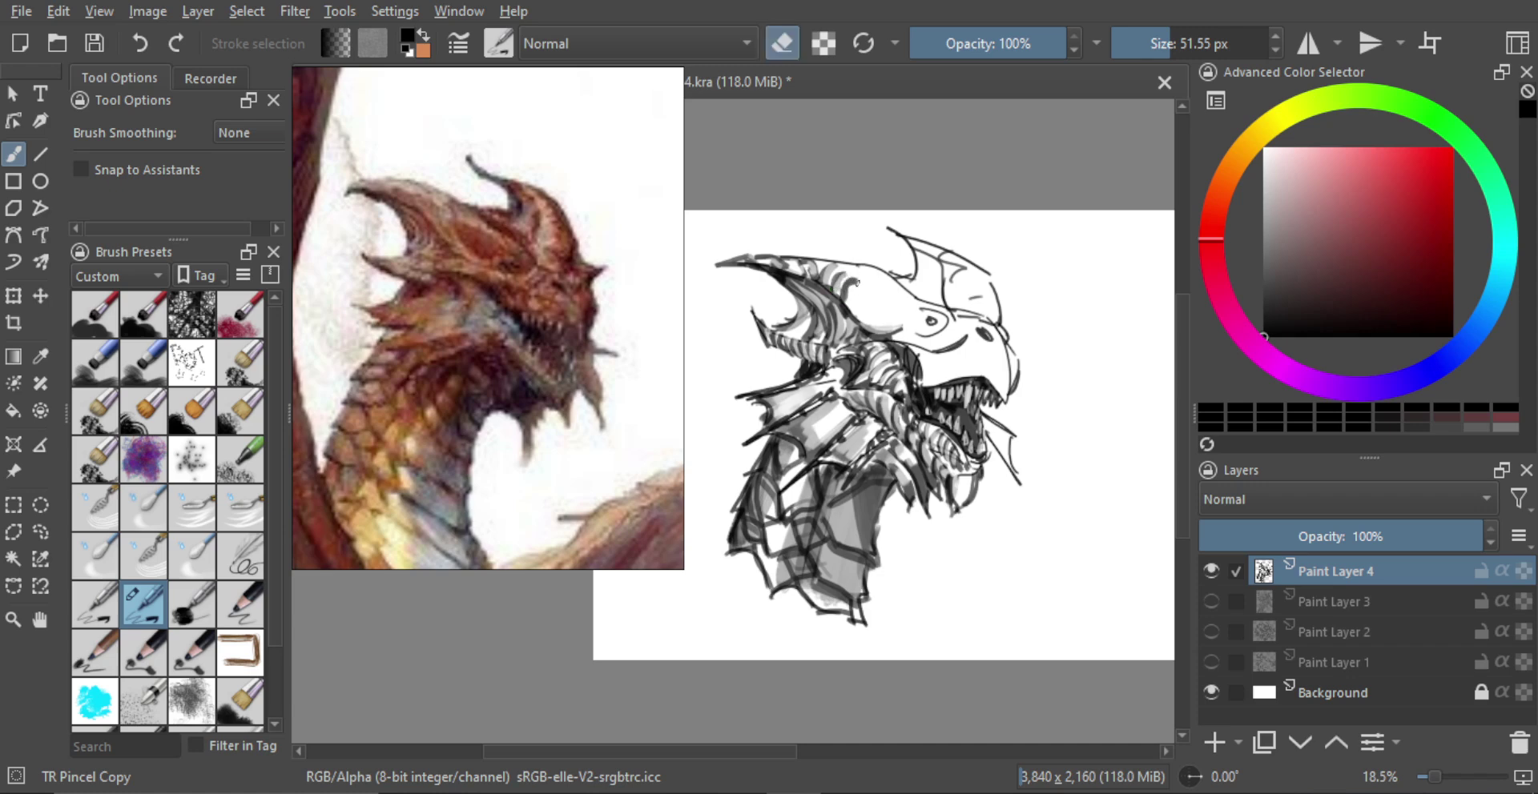
{"action": "key", "text": "e"}
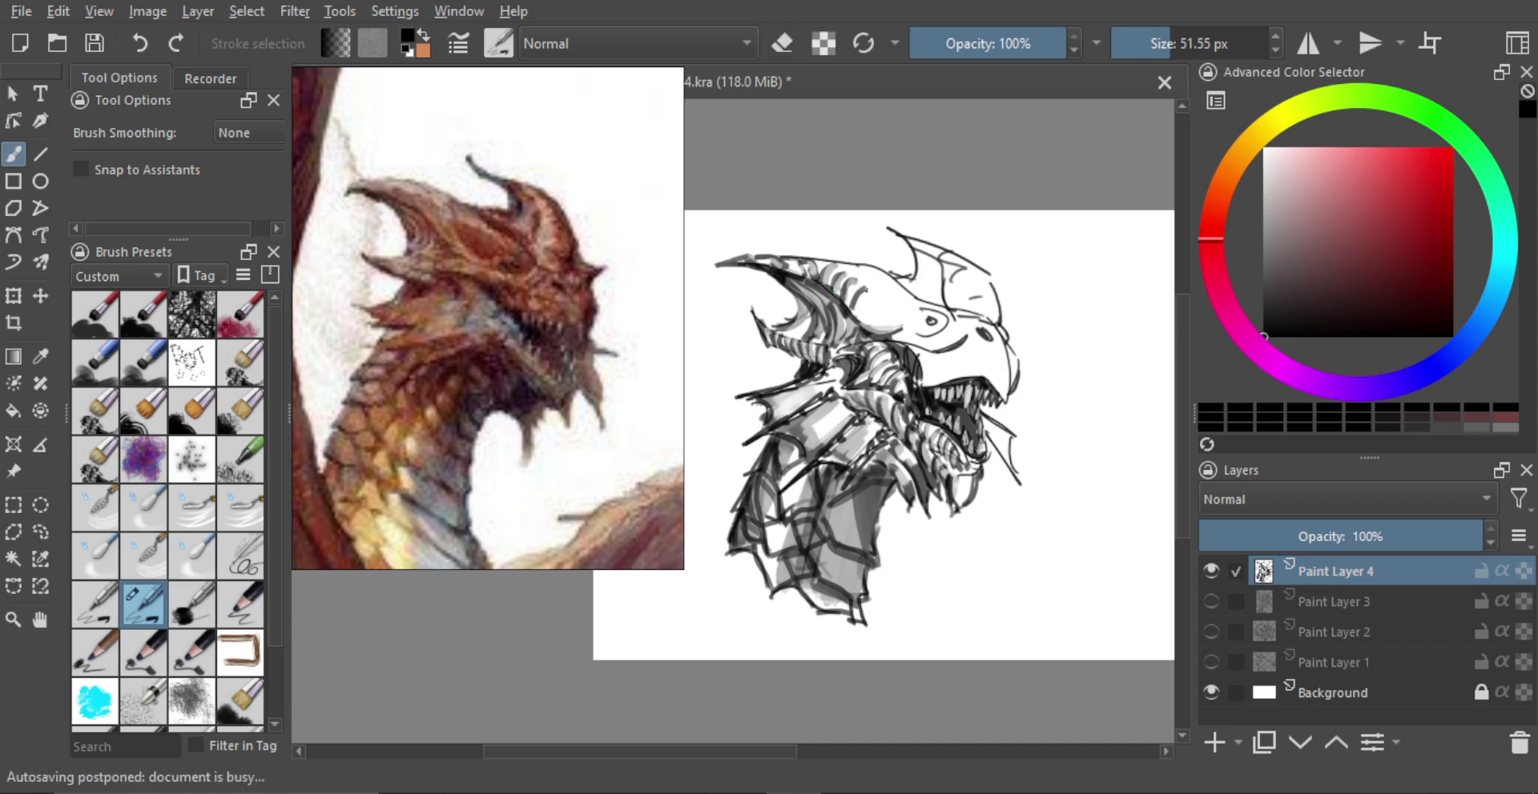
Step: Try to continue the curved grey bands from the horn base along the brow toward the eye
{"action": "key", "text": "e"}
{"action": "key", "text": "e"}
{"action": "key", "text": "e"}
{"action": "key", "text": "e"}
{"action": "key", "text": "e"}
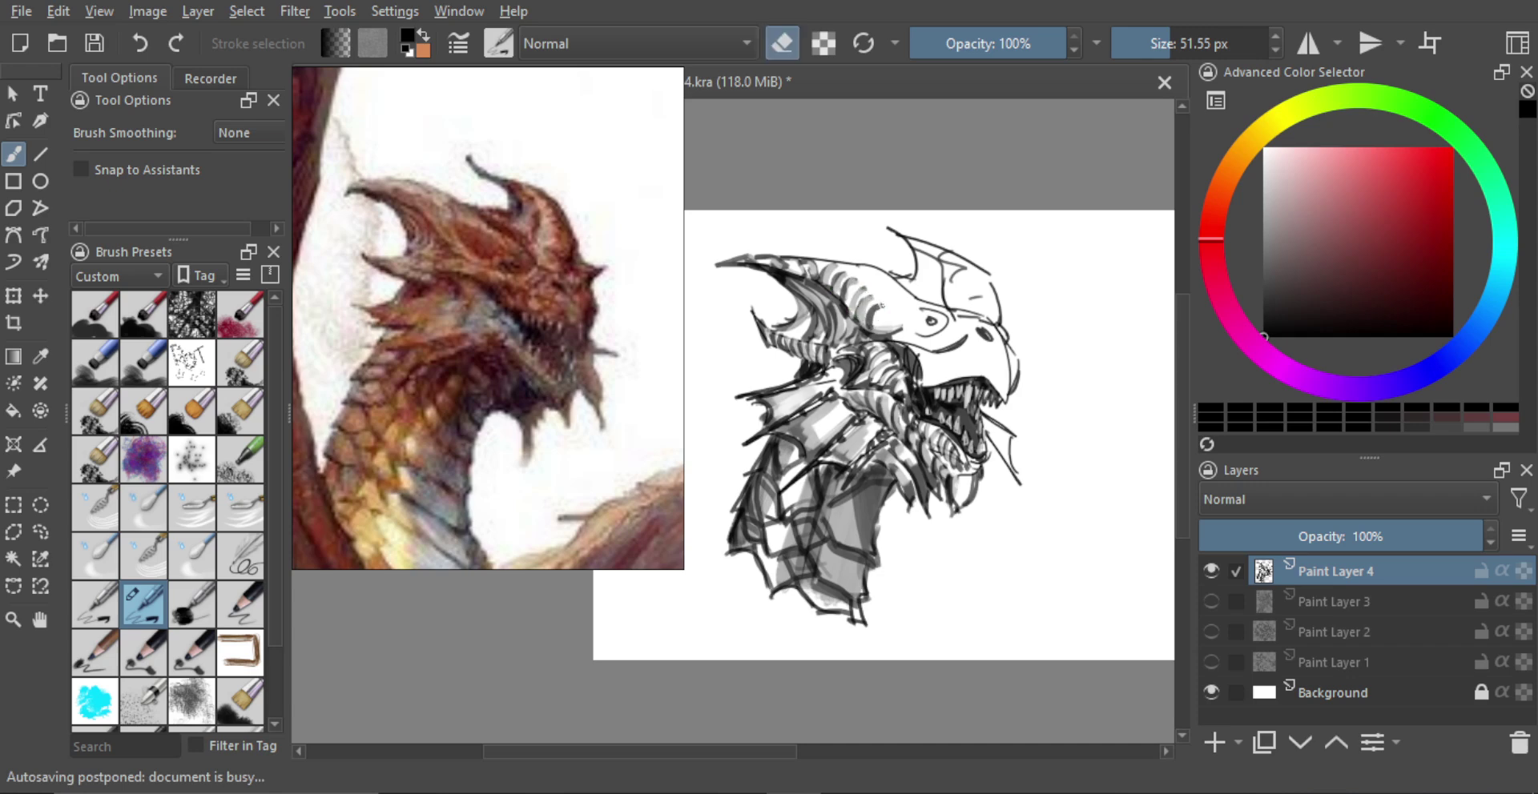
{"action": "key", "text": "e"}
{"action": "key", "text": "e"}
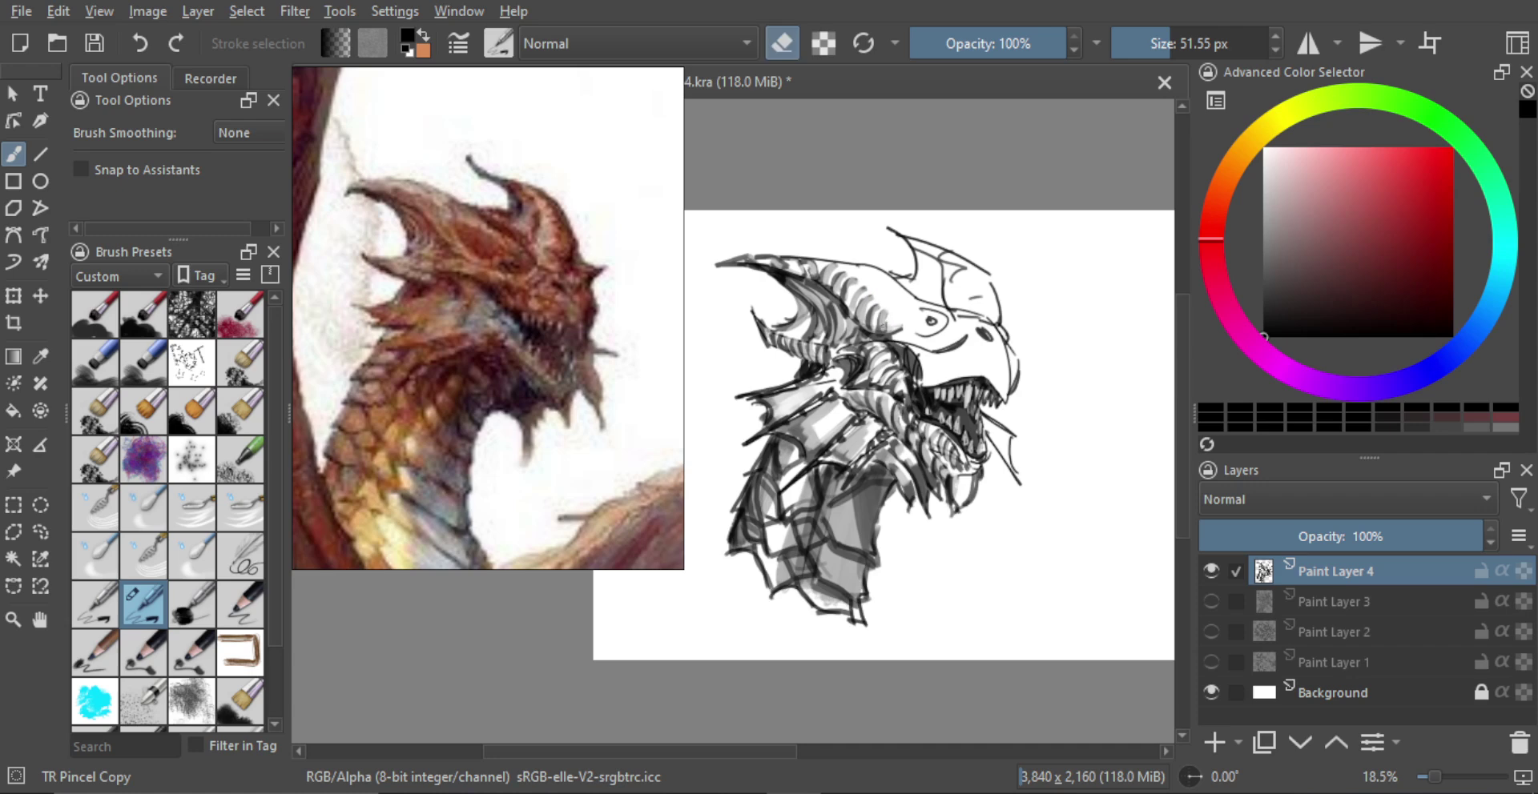
{"action": "key", "text": "e"}
{"action": "key", "text": "e"}
{"action": "key", "text": "e"}
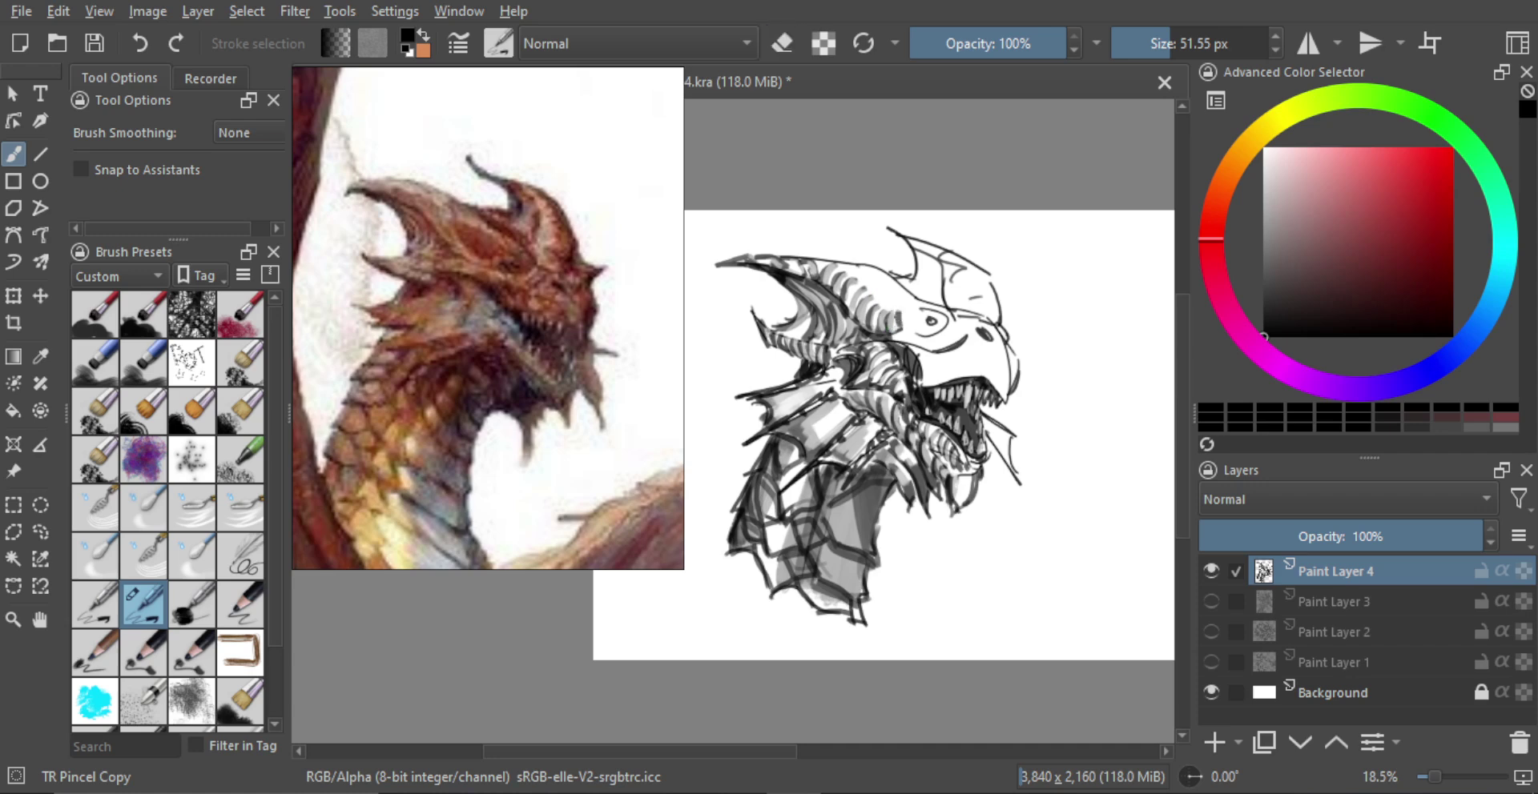
Step: Clear the bands from the brow and darken the edges where the upper back horn curves into the brow ridge
{"action": "key", "text": "e"}
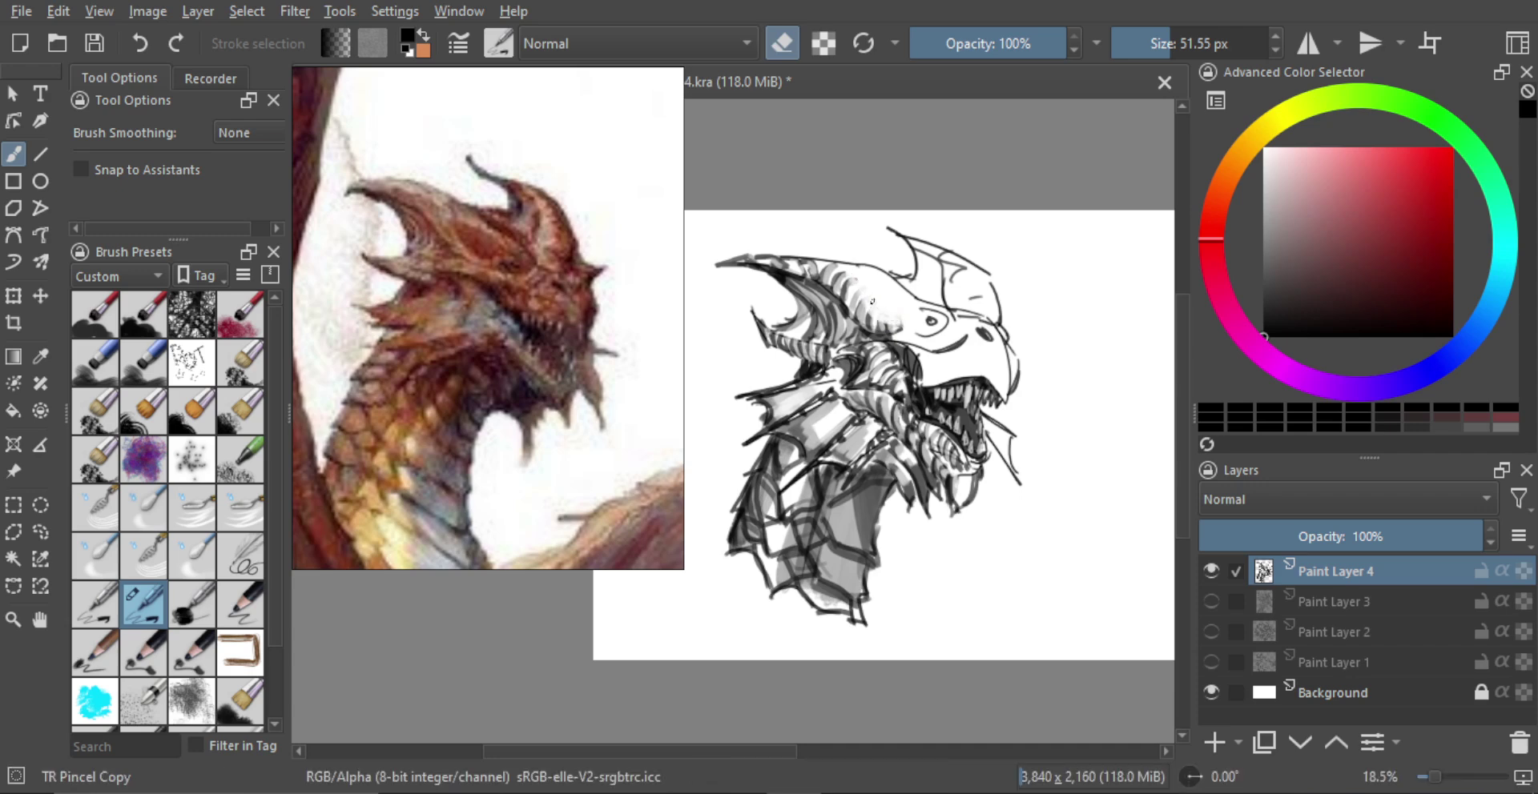
{"action": "key", "text": "e"}
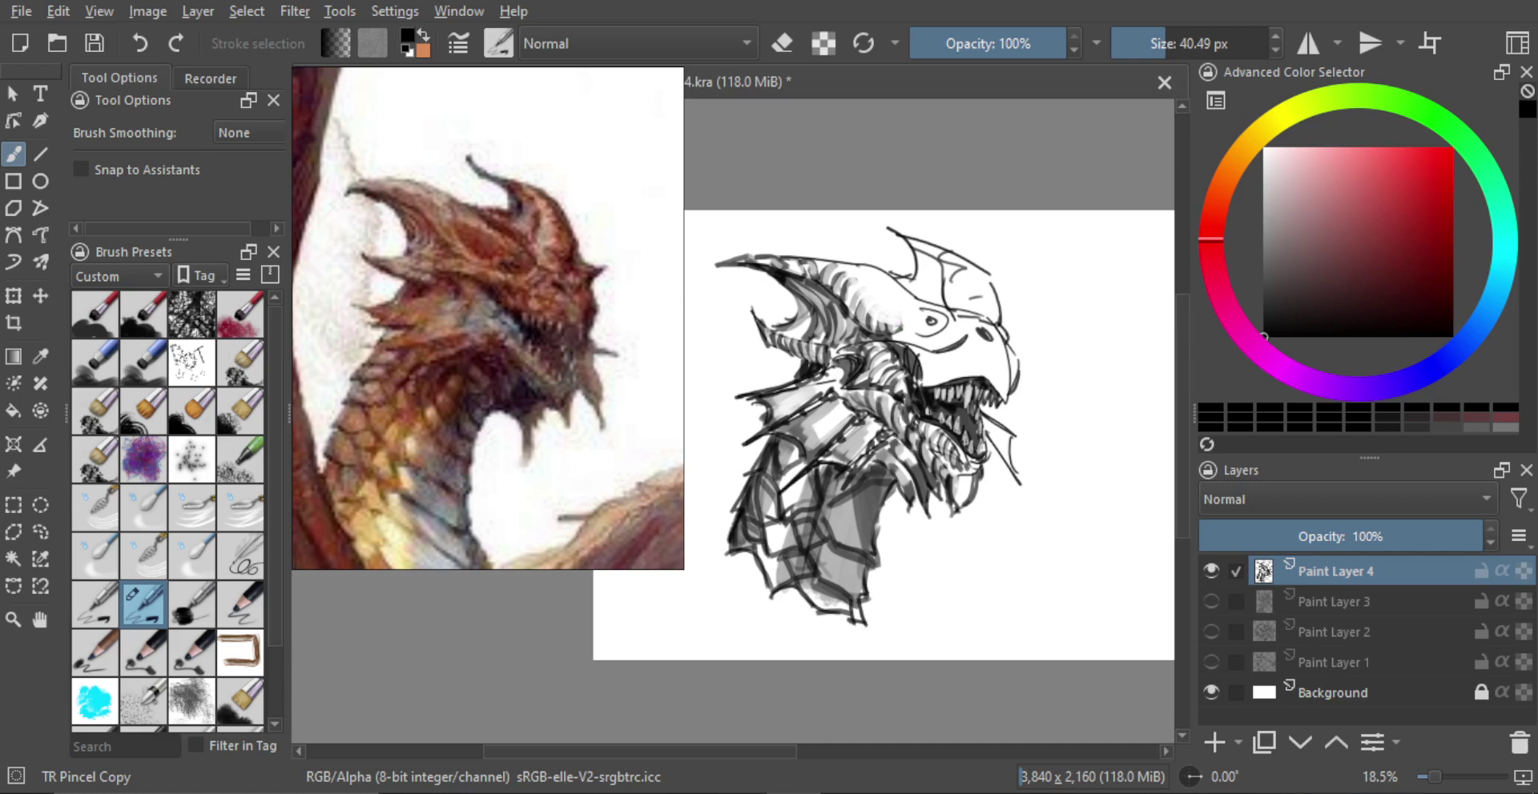
{"action": "left_click_drag", "start_coordinate": [884, 325], "coordinate": [855, 288]}
{"action": "key", "text": "e"}
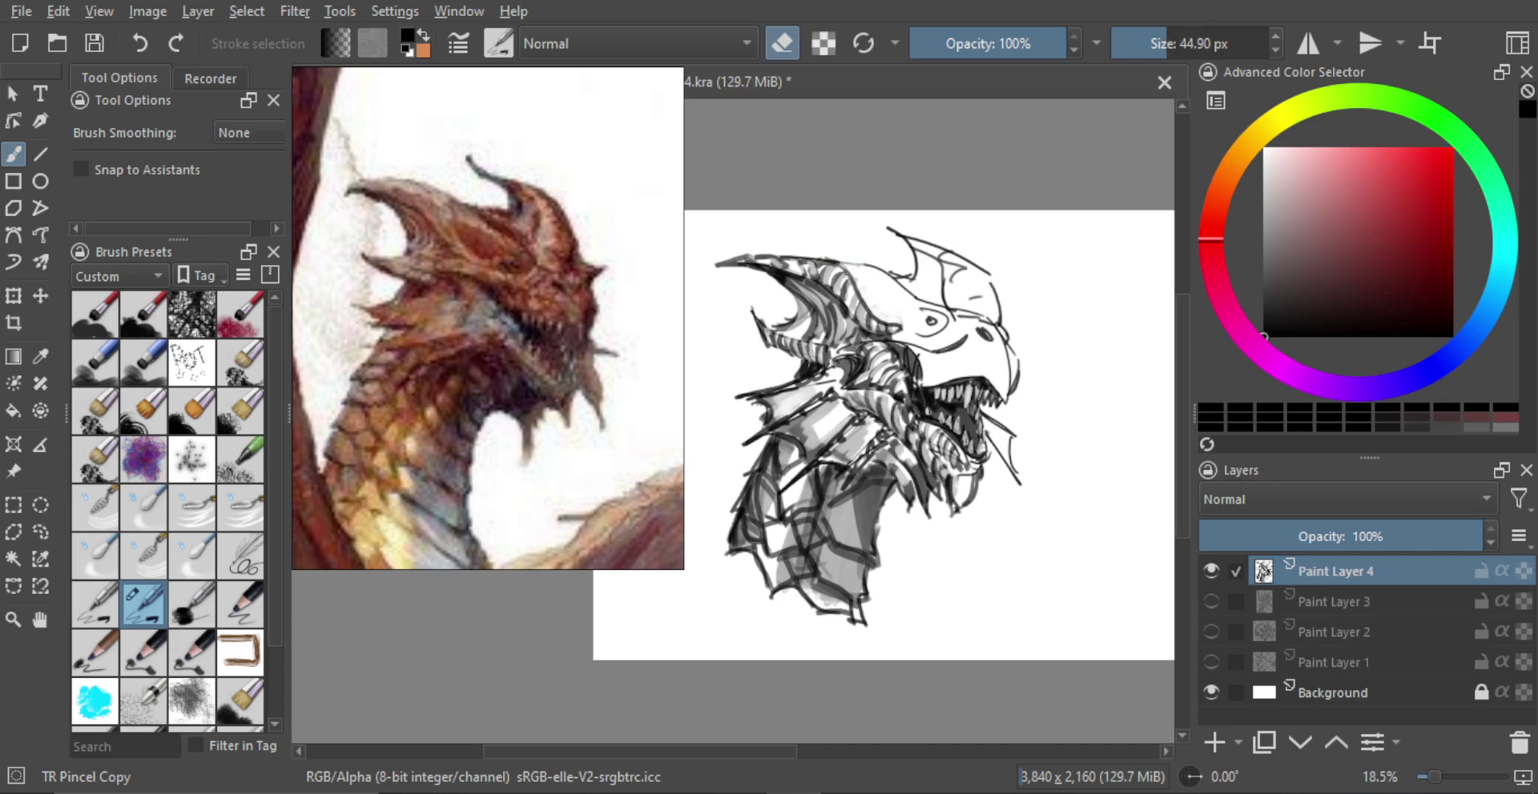
{"action": "left_click_drag", "start_coordinate": [849, 293], "coordinate": [848, 293]}
{"action": "key", "text": "bracketright"}
{"action": "key", "text": "e"}
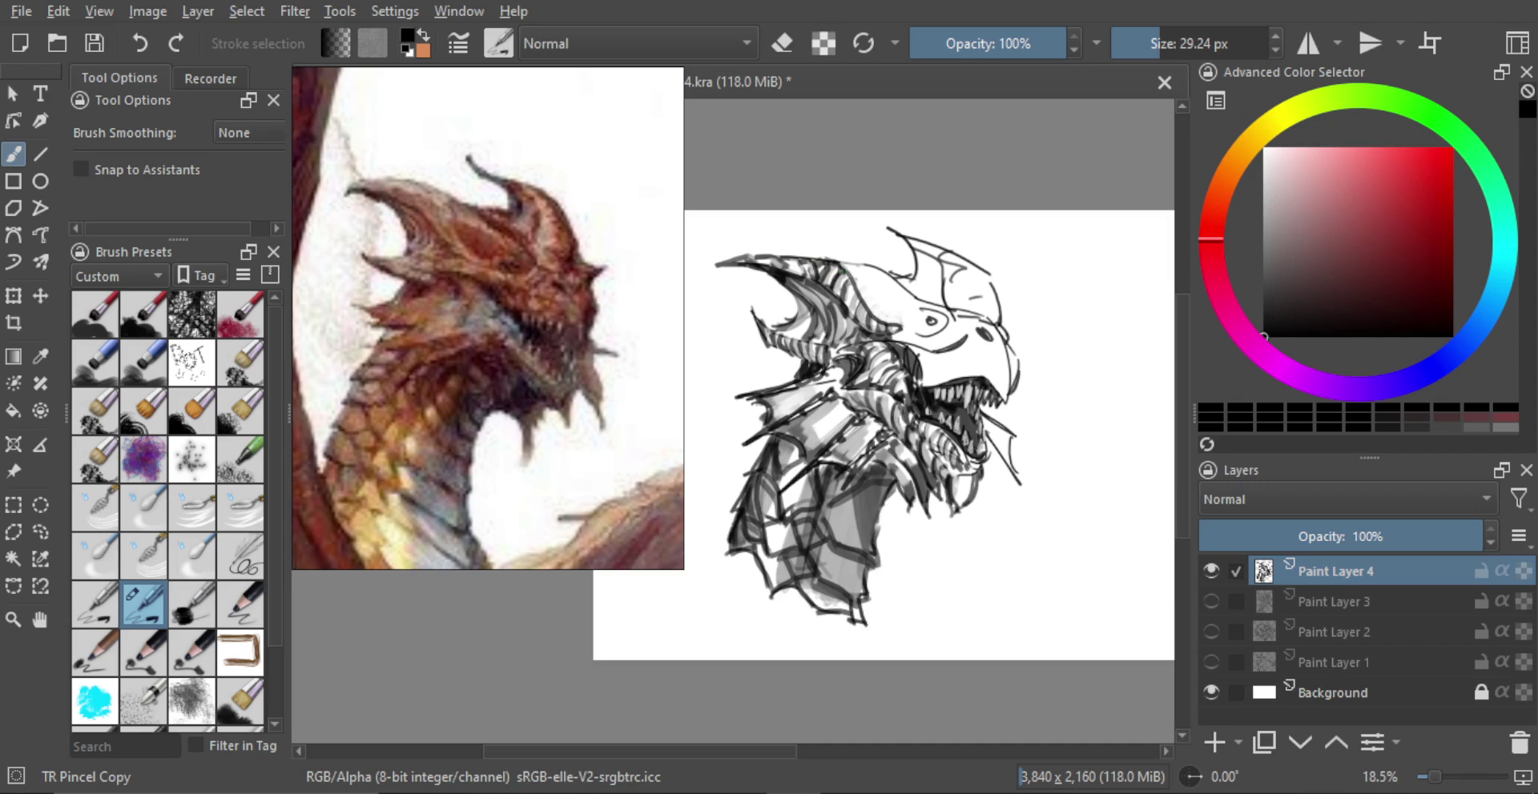
{"action": "left_click_drag", "start_coordinate": [840, 271], "coordinate": [847, 298]}
{"action": "key", "text": "e"}
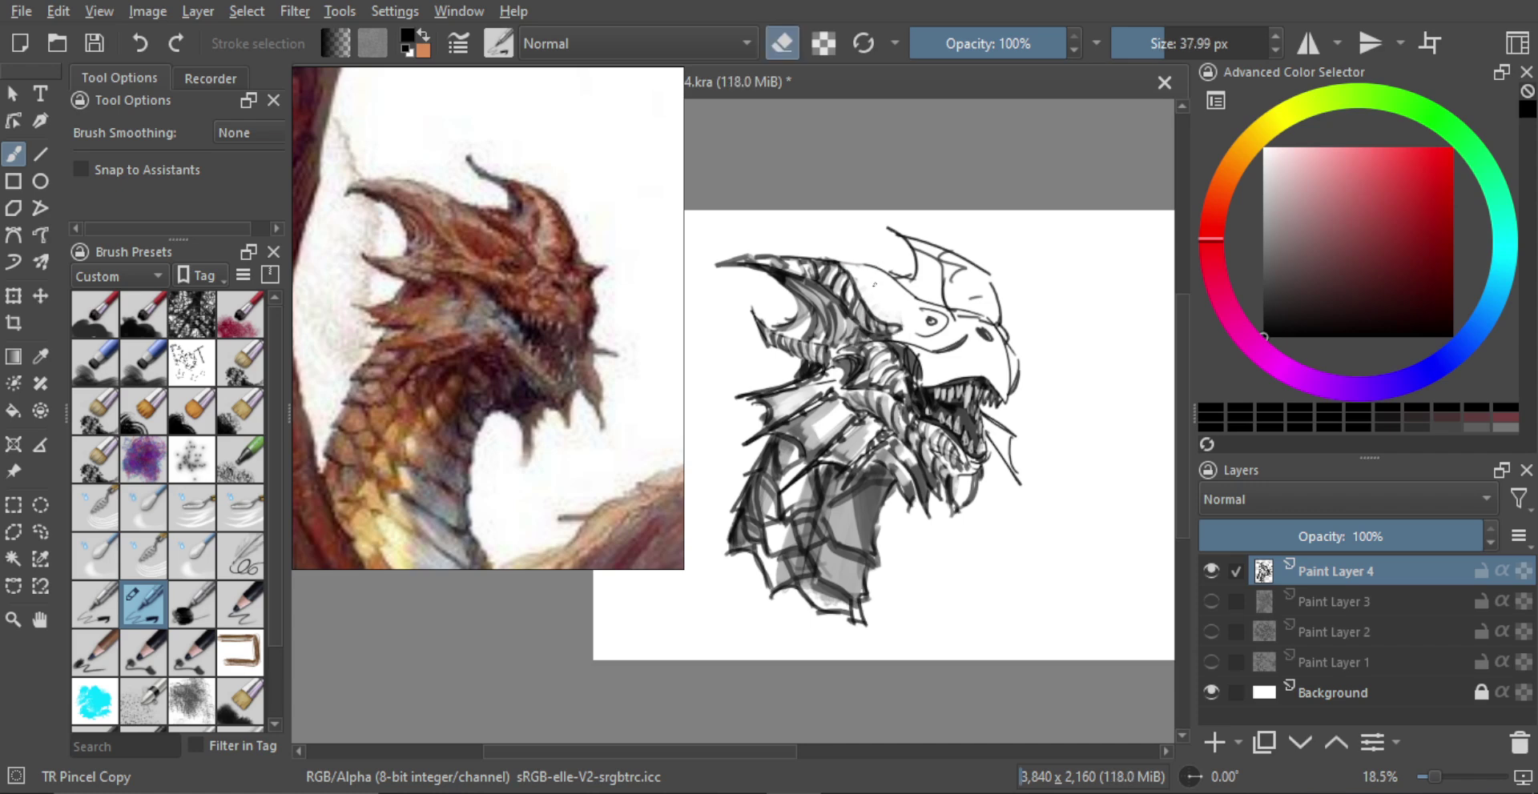
Step: Add small dark scale marks across the base of the upper back horn where it meets the brow
{"action": "key", "text": "e"}
{"action": "key", "text": "bracketleft"}
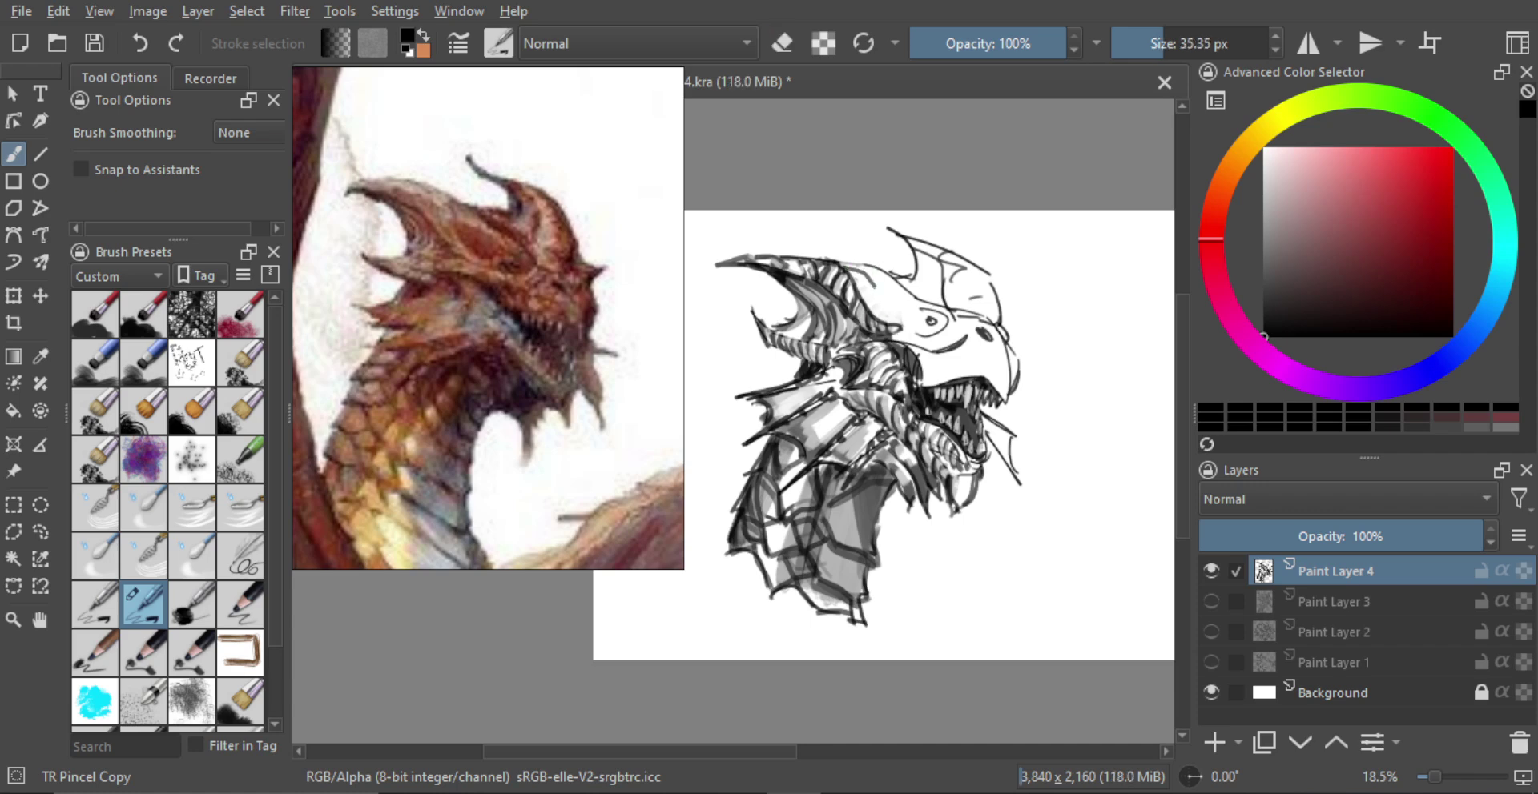
{"action": "left_click_drag", "start_coordinate": [875, 287], "coordinate": [879, 300]}
{"action": "key", "text": "ctrl+z"}
{"action": "mouse_move", "coordinate": [937, 290]}
{"action": "left_mouse_down"}
{"action": "mouse_move", "coordinate": [907, 301]}
{"action": "mouse_move", "coordinate": [871, 277]}
{"action": "left_mouse_up"}
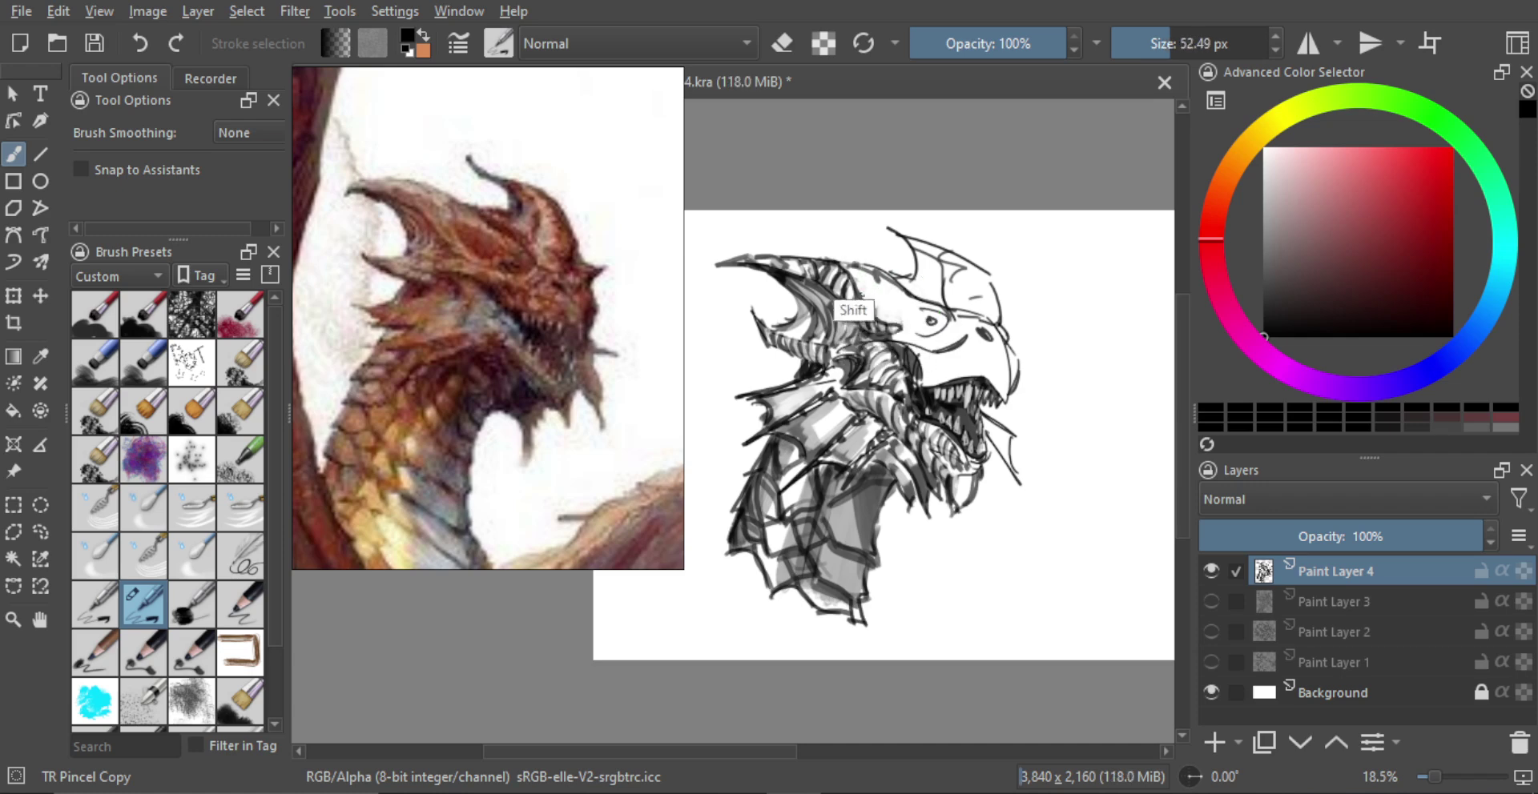
Step: Block in the brow down to the eye with broad grey strokes of about 100 px, leaving a light streak along the ridge
{"action": "key", "text": "bracketright"}
{"action": "key", "text": "bracketright"}
{"action": "key", "text": "bracketright"}
{"action": "key", "text": "bracketright"}
{"action": "key", "text": "bracketleft"}
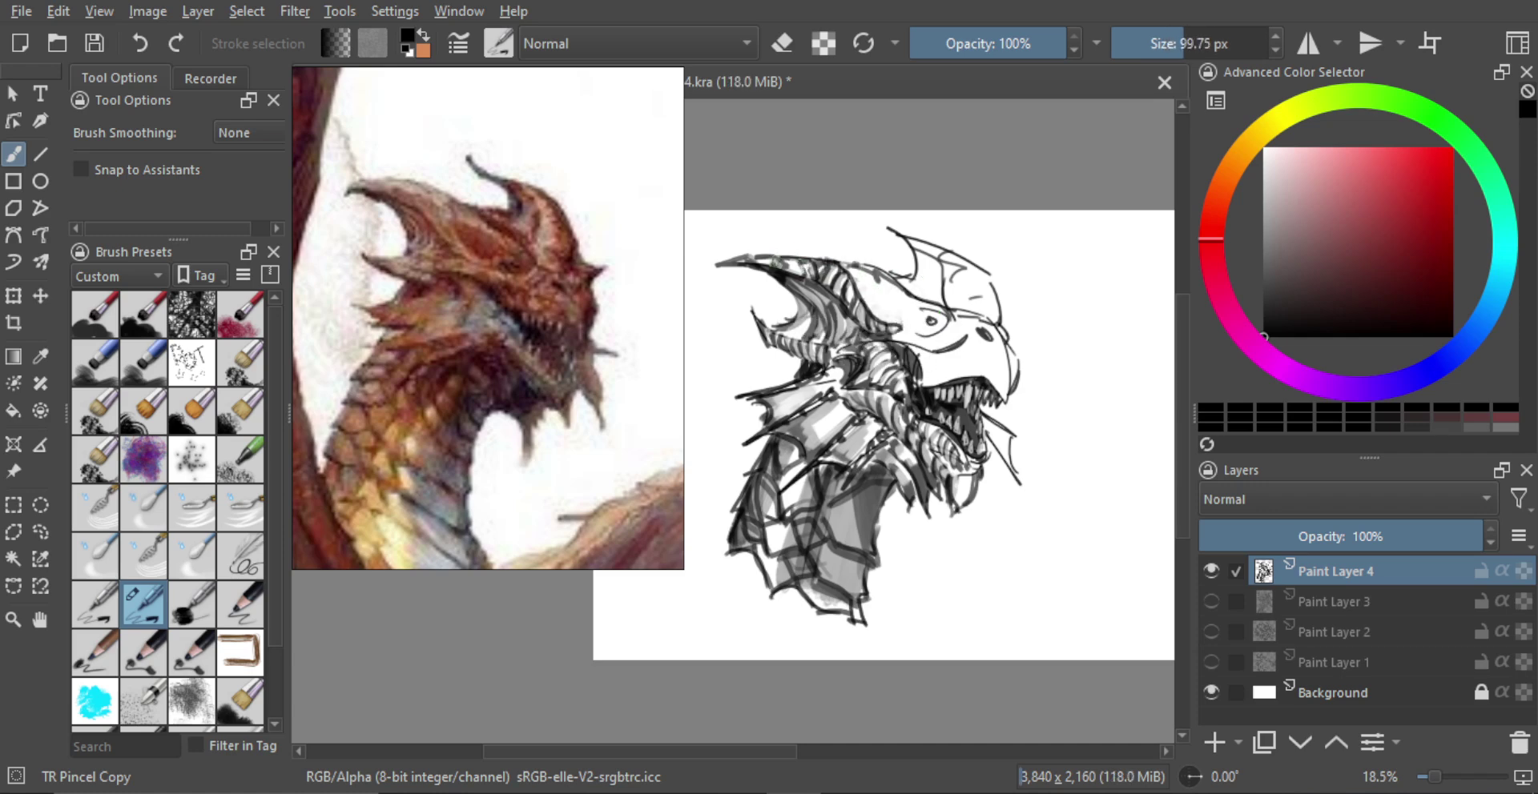
{"action": "mouse_move", "coordinate": [825, 264]}
{"action": "left_mouse_down"}
{"action": "mouse_move", "coordinate": [864, 304]}
{"action": "mouse_move", "coordinate": [803, 277]}
{"action": "mouse_move", "coordinate": [866, 331]}
{"action": "left_mouse_up"}
{"action": "key", "text": "bracketright"}
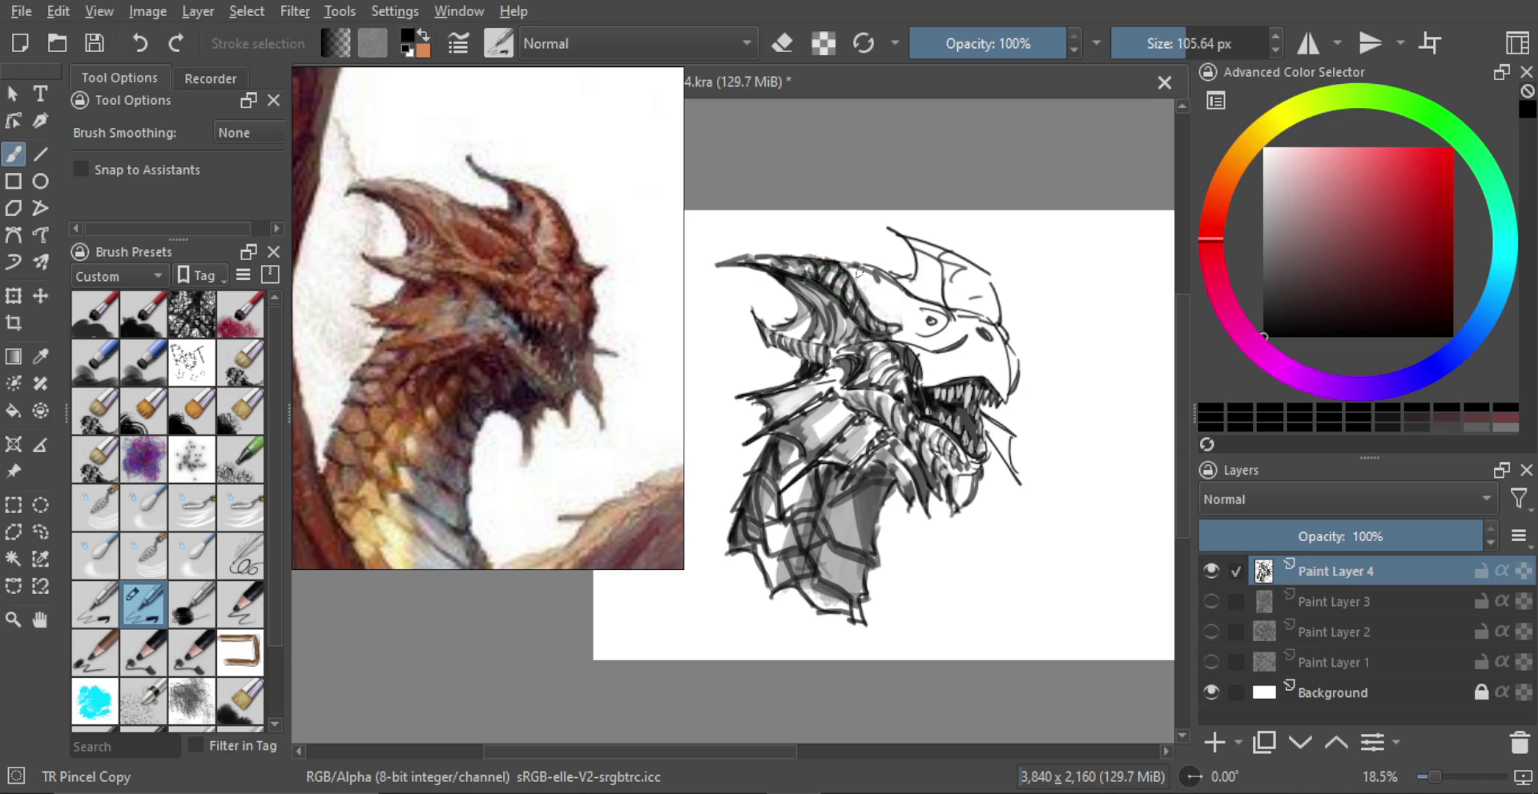
{"action": "key", "text": "ctrl+z"}
{"action": "mouse_move", "coordinate": [891, 282]}
{"action": "left_mouse_down"}
{"action": "mouse_move", "coordinate": [927, 300]}
{"action": "mouse_move", "coordinate": [862, 287]}
{"action": "mouse_move", "coordinate": [879, 321]}
{"action": "mouse_move", "coordinate": [894, 302]}
{"action": "mouse_move", "coordinate": [942, 322]}
{"action": "left_mouse_up"}
{"action": "left_click", "coordinate": [928, 302], "text": "shift"}
{"action": "key", "text": "e"}
{"action": "key", "text": "bracketleft"}
{"action": "key", "text": "bracketleft"}
{"action": "key", "text": "bracketleft"}
{"action": "key", "text": "bracketleft"}
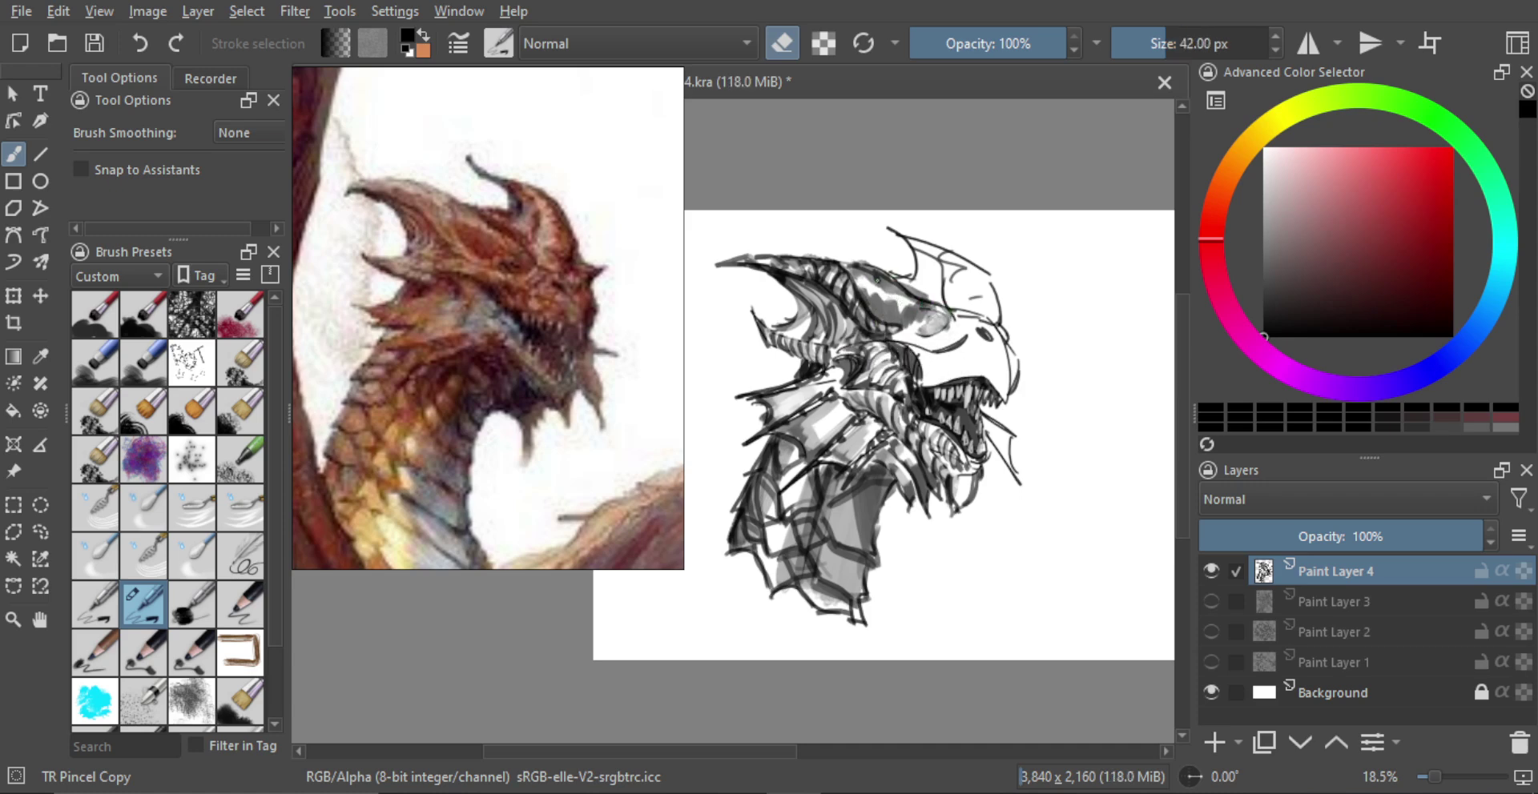
Step: Add a new paint layer and begin dark bands on the brow with a 46.29 px brush, trimming them with the eraser
{"action": "key", "text": "Insert"}
{"action": "left_click_drag", "start_coordinate": [881, 354], "coordinate": [858, 354], "text": "shift"}
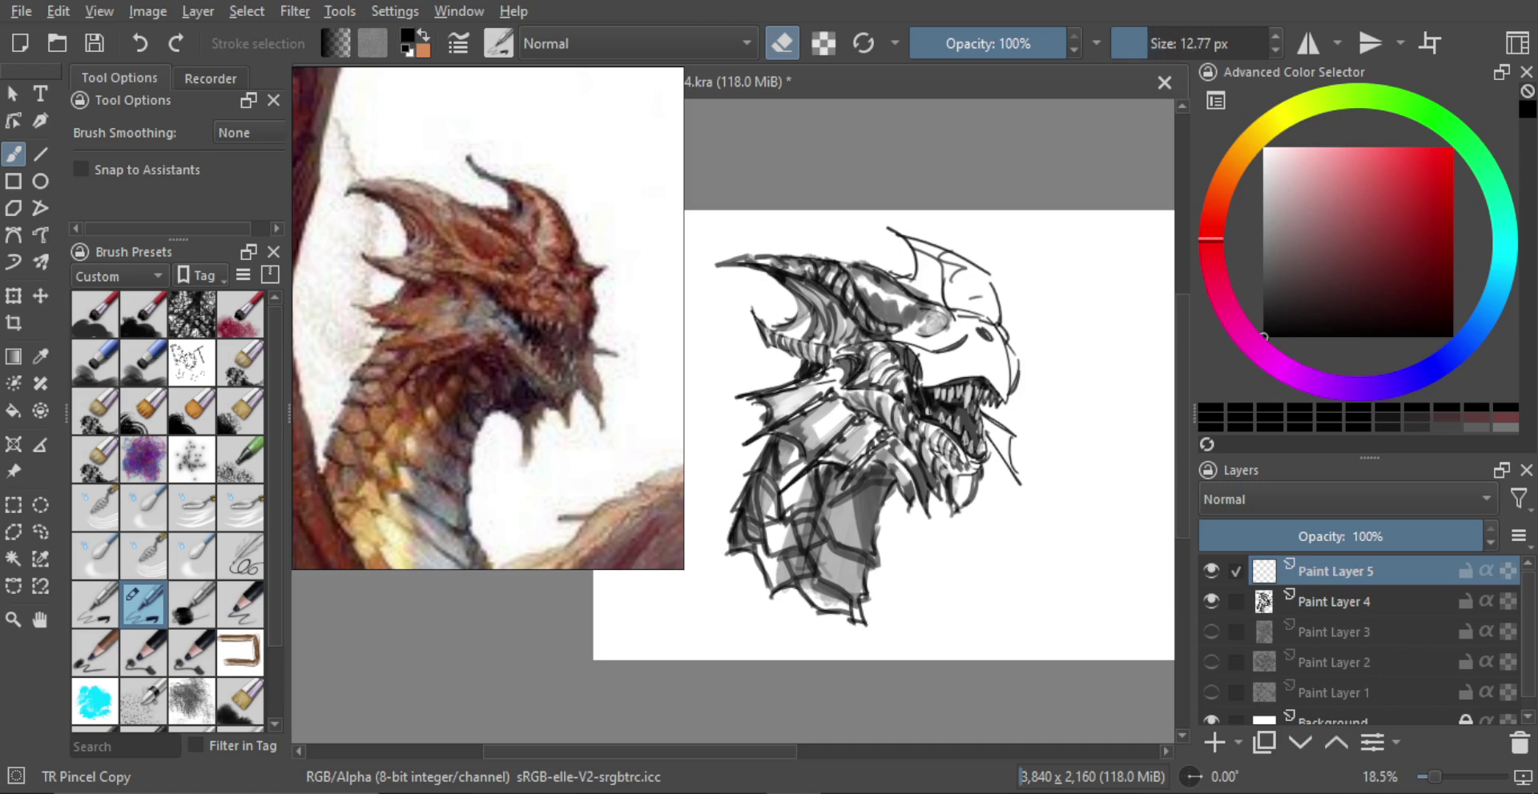
{"action": "key", "text": "e"}
{"action": "key", "text": "bracketright"}
{"action": "key", "text": "bracketright"}
{"action": "key", "text": "bracketright"}
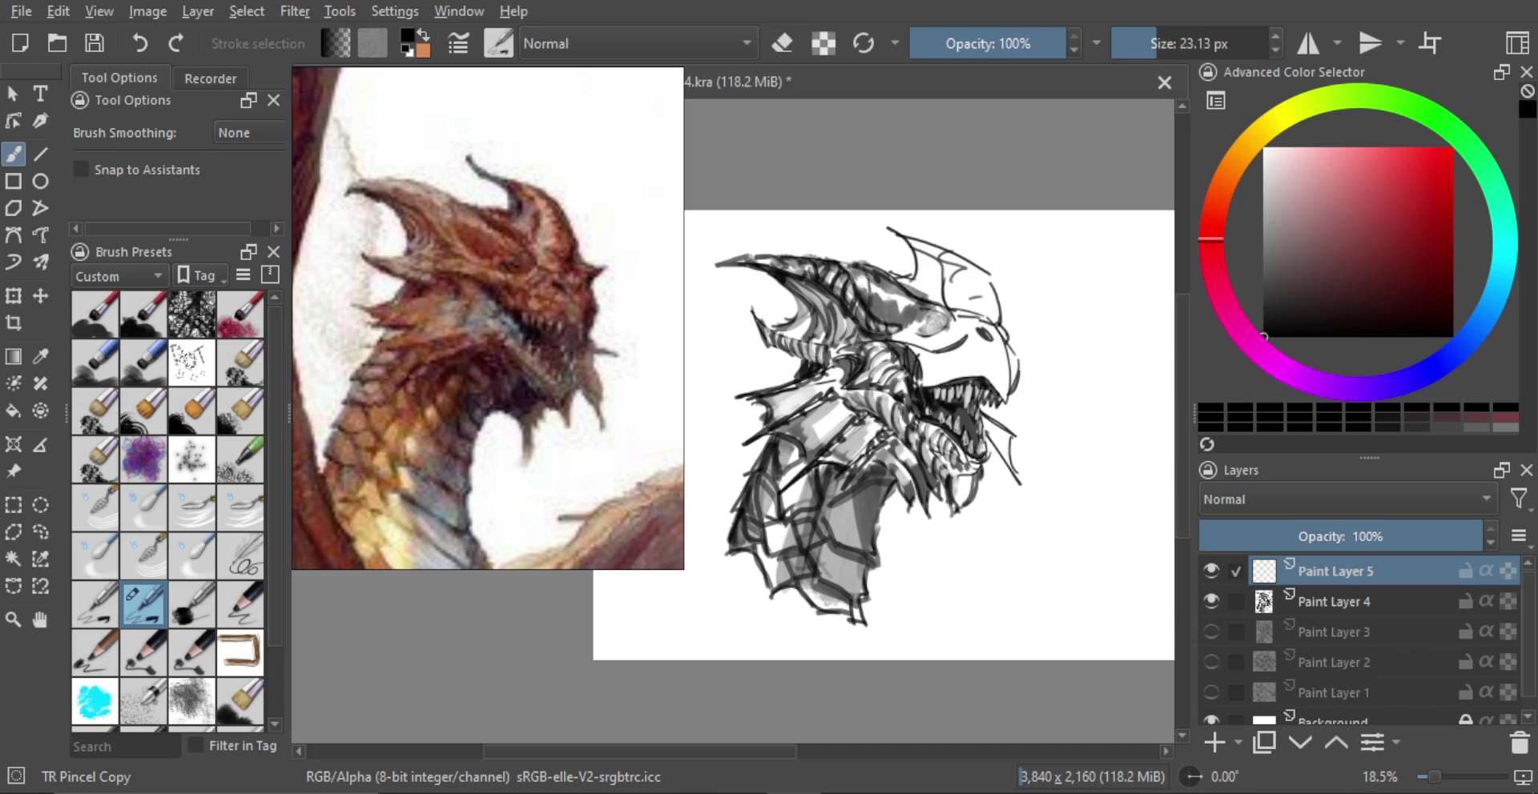
{"action": "key", "text": "bracketright"}
{"action": "key", "text": "bracketright"}
{"action": "key", "text": "bracketright"}
{"action": "key", "text": "e"}
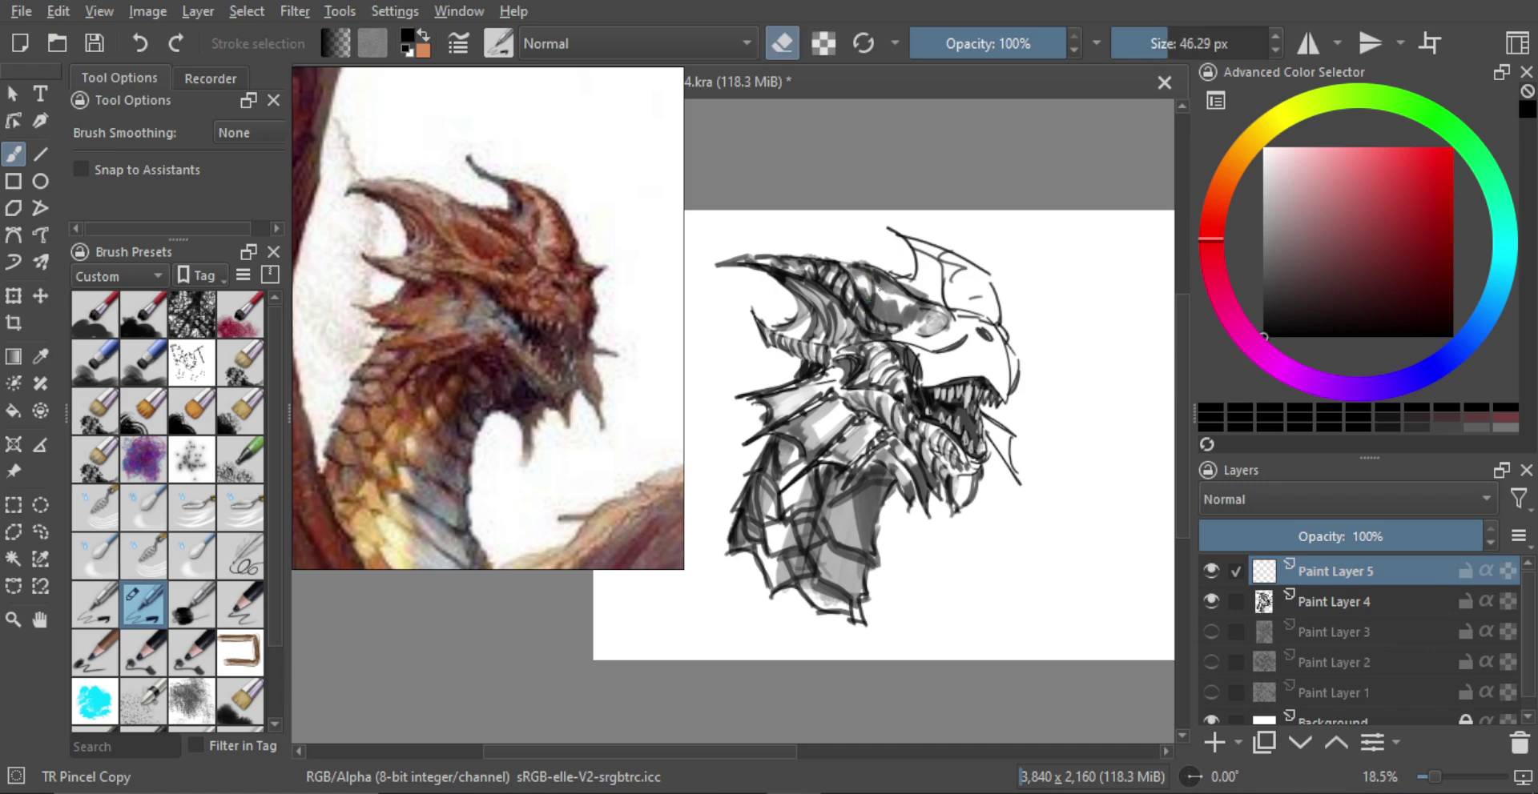
{"action": "key", "text": "e"}
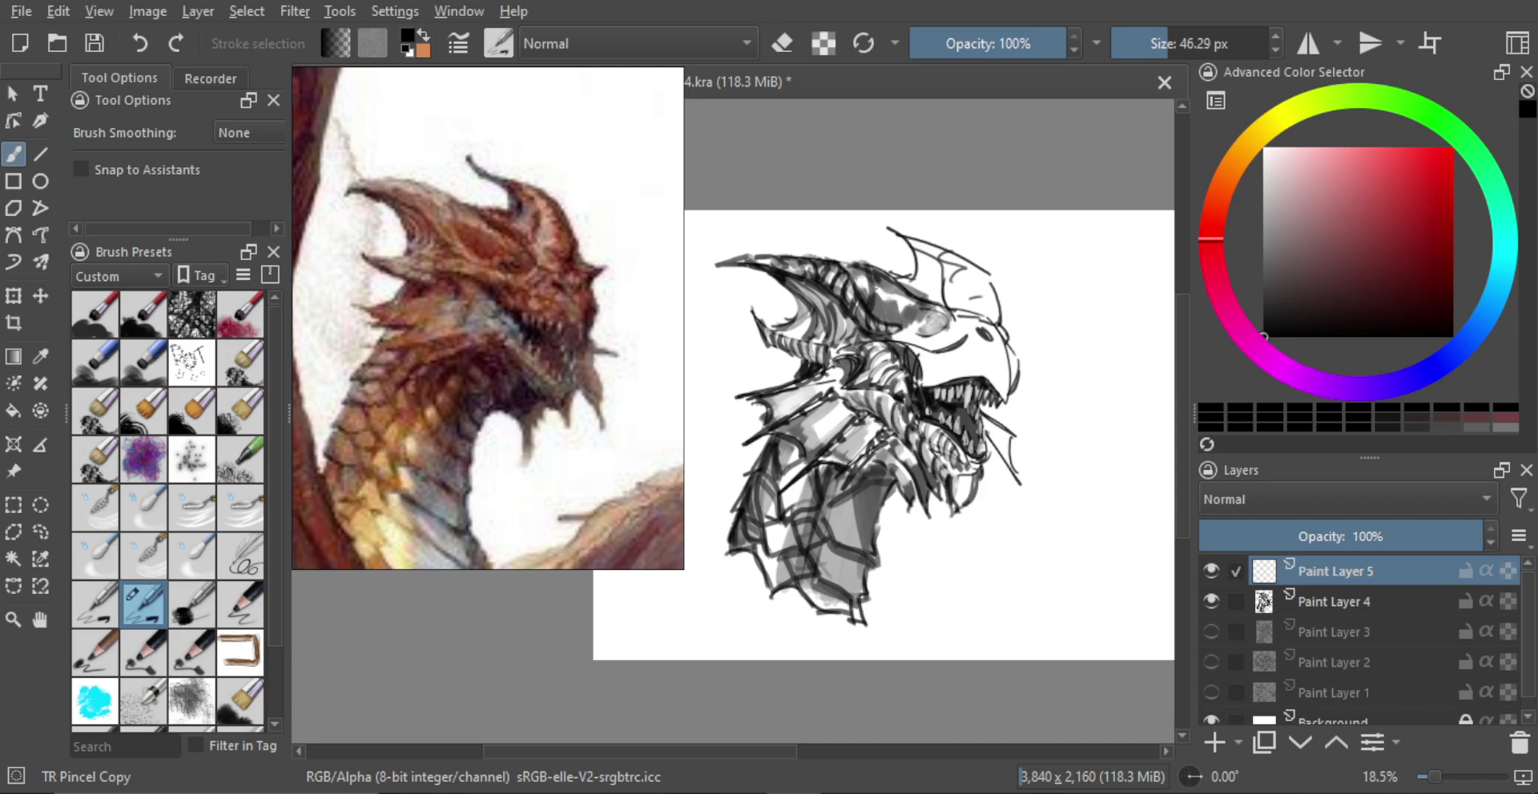
{"action": "key", "text": "e"}
{"action": "key", "text": "e"}
{"action": "left_click_drag", "start_coordinate": [890, 285], "coordinate": [882, 315]}
{"action": "key", "text": "e"}
{"action": "mouse_move", "coordinate": [888, 292]}
{"action": "left_mouse_down"}
{"action": "mouse_move", "coordinate": [881, 316]}
{"action": "mouse_move", "coordinate": [898, 317]}
{"action": "mouse_move", "coordinate": [902, 286]}
{"action": "left_mouse_up"}
{"action": "key", "text": "e"}
{"action": "key", "text": "e"}
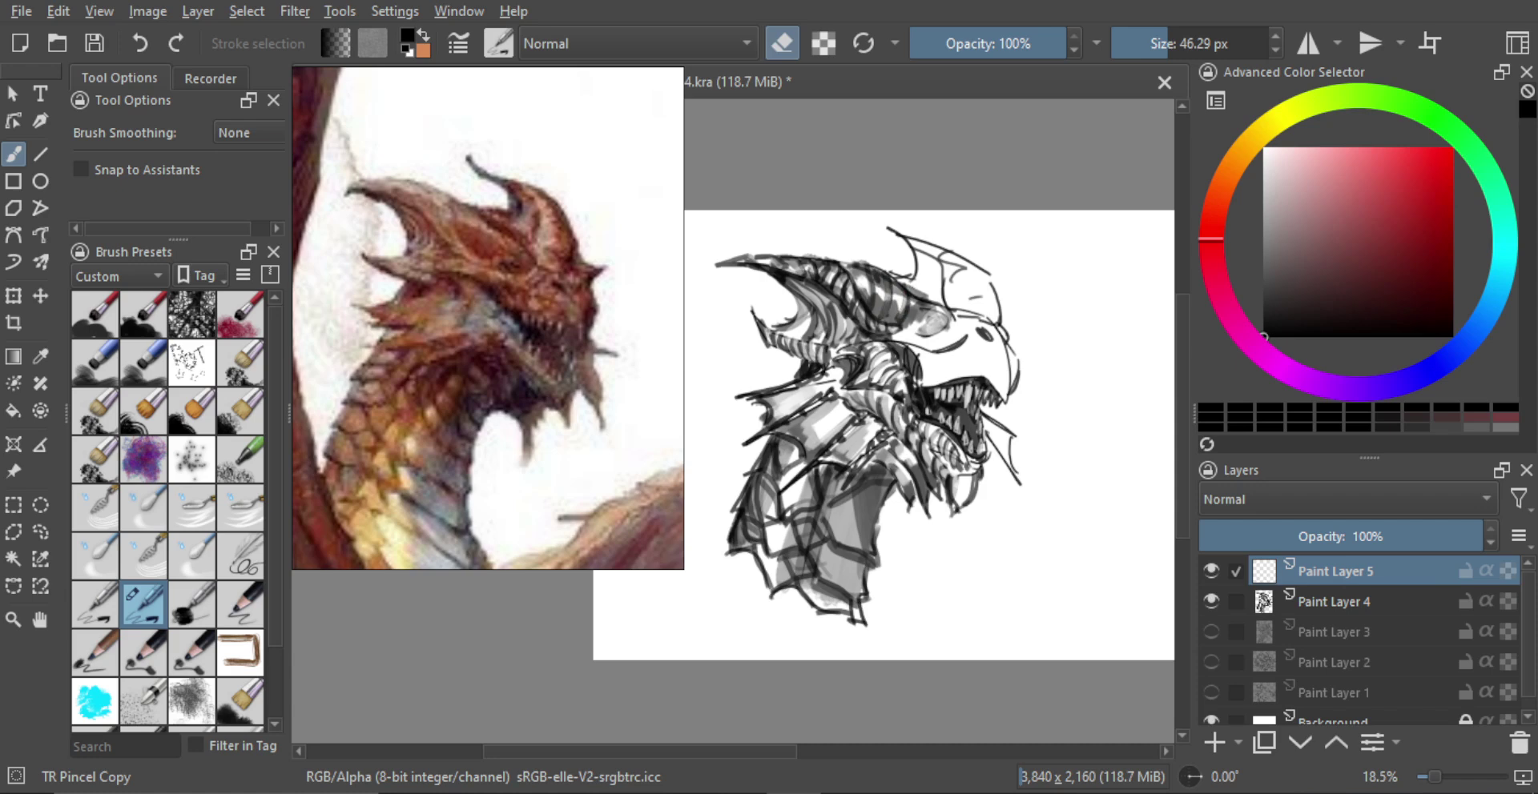
{"action": "key", "text": "ctrl+z"}
{"action": "key", "text": "ctrl+z"}
{"action": "key", "text": "ctrl+z"}
{"action": "key", "text": "ctrl+z"}
{"action": "key", "text": "ctrl+z"}
{"action": "key", "text": "ctrl+z"}
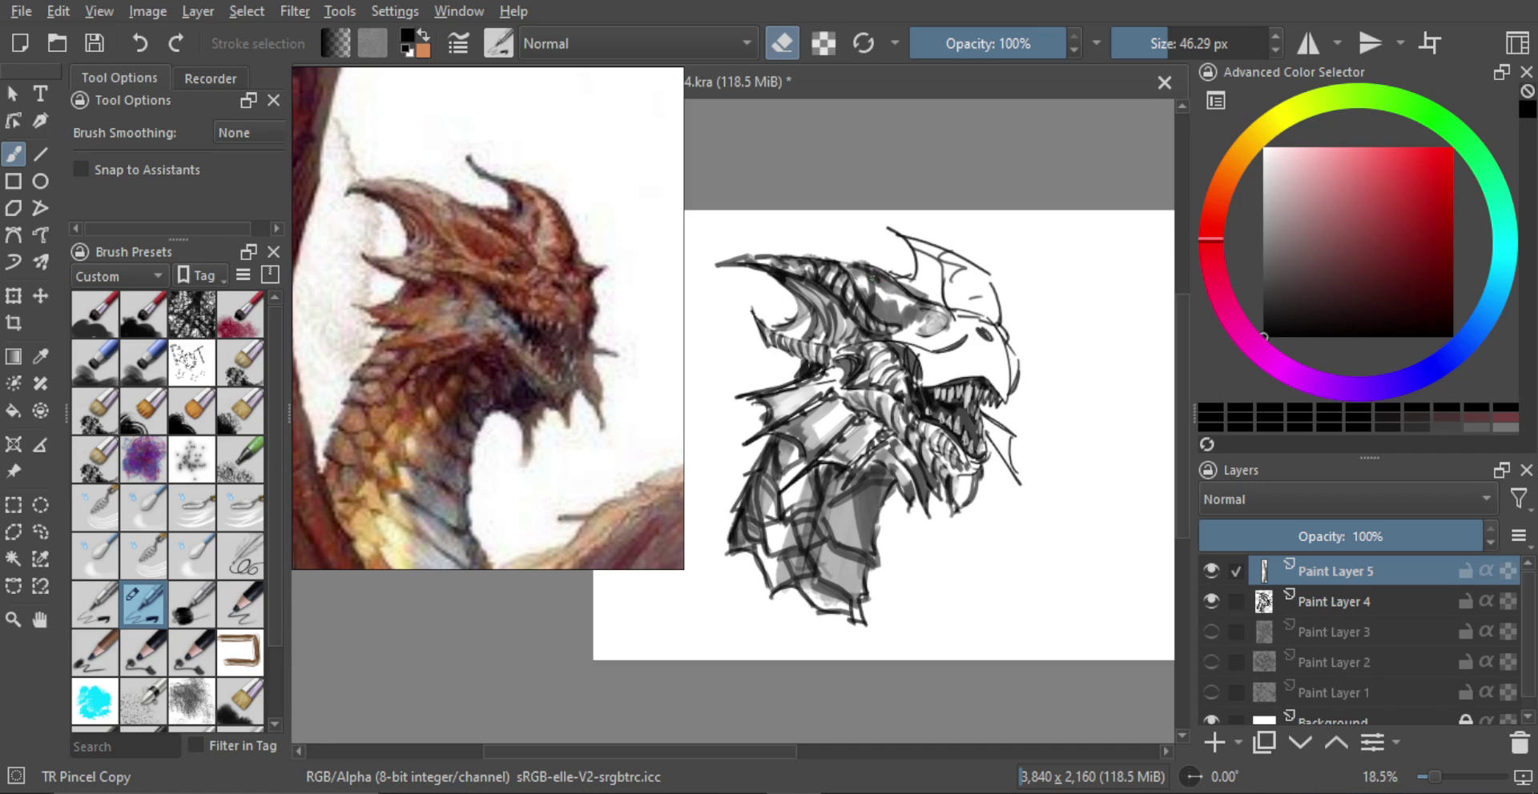
Step: Paint curved dark scale bands across the brow from the horn base toward the eye, alternating brush and eraser
{"action": "left_click_drag", "start_coordinate": [874, 311], "coordinate": [866, 268]}
{"action": "key", "text": "e"}
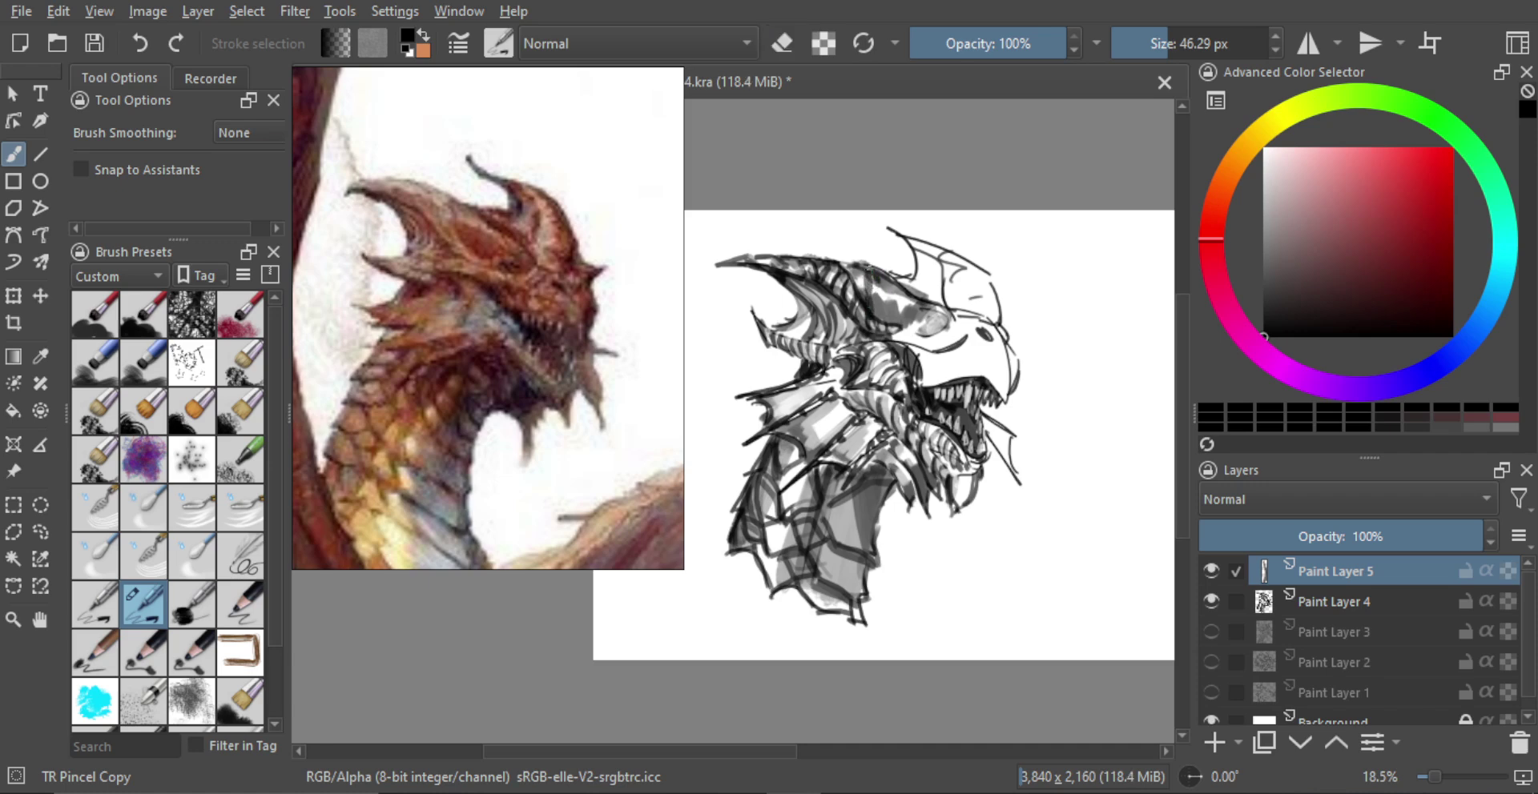
{"action": "key", "text": "e"}
{"action": "key", "text": "e"}
{"action": "mouse_move", "coordinate": [881, 327]}
{"action": "left_mouse_down"}
{"action": "mouse_move", "coordinate": [878, 277]}
{"action": "mouse_move", "coordinate": [887, 326]}
{"action": "mouse_move", "coordinate": [902, 292]}
{"action": "mouse_move", "coordinate": [900, 315]}
{"action": "left_mouse_up"}
{"action": "key", "text": "e"}
{"action": "key", "text": "e"}
{"action": "key", "text": "e"}
{"action": "key", "text": "e"}
{"action": "left_click_drag", "start_coordinate": [899, 320], "coordinate": [910, 293]}
{"action": "key", "text": "e"}
{"action": "key", "text": "e"}
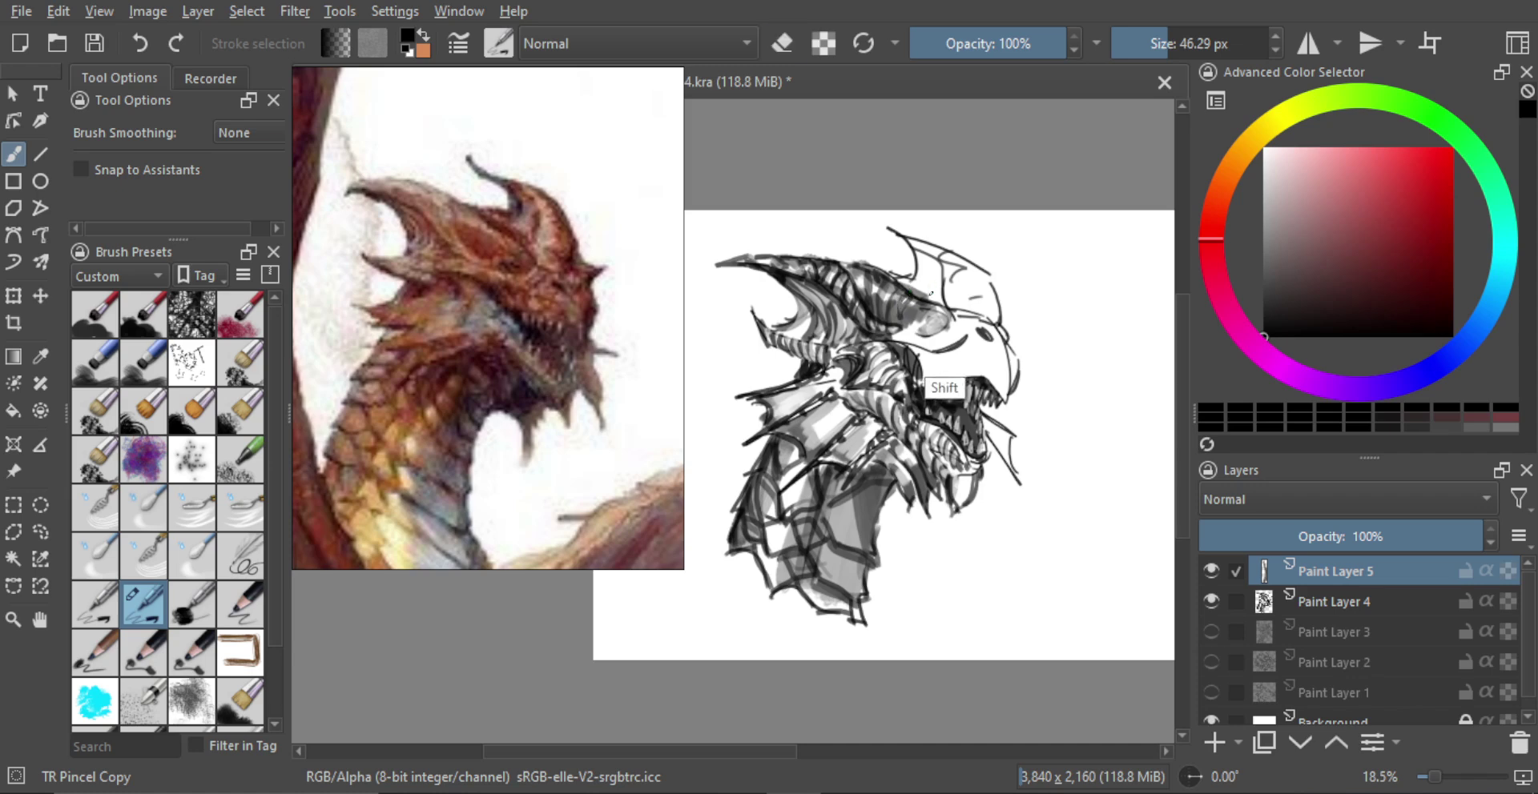
Step: Redraw the eye's outline inside the grey socket with a brush of about 40 px, cleaning the edges with the eraser
{"action": "scroll", "coordinate": [951, 306], "scroll_direction": "up", "scroll_amount": 2}
{"action": "scroll", "coordinate": [952, 305], "scroll_direction": "up", "scroll_amount": 2}
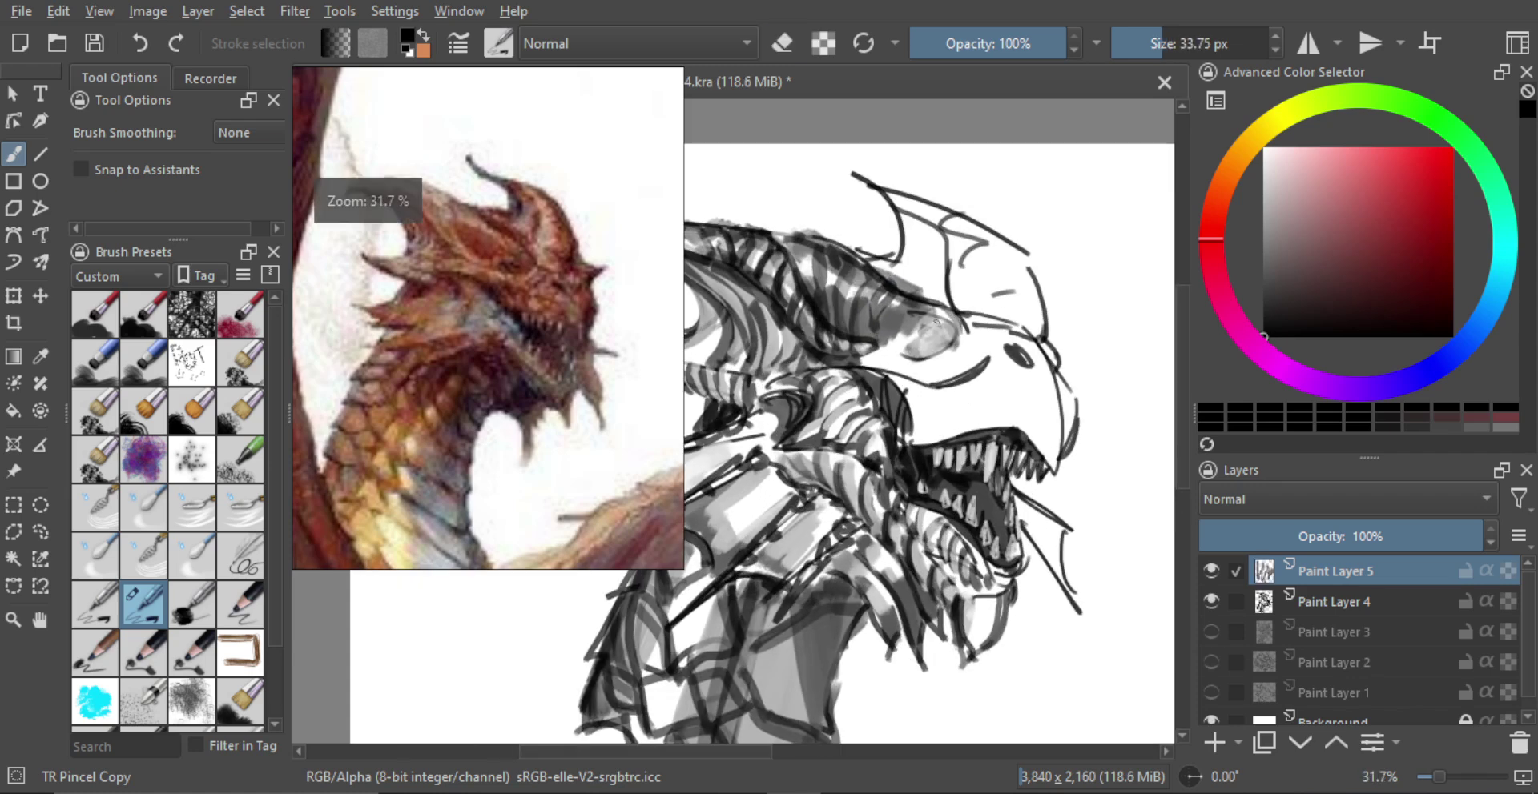
{"action": "key", "text": "bracketleft"}
{"action": "key", "text": "bracketright"}
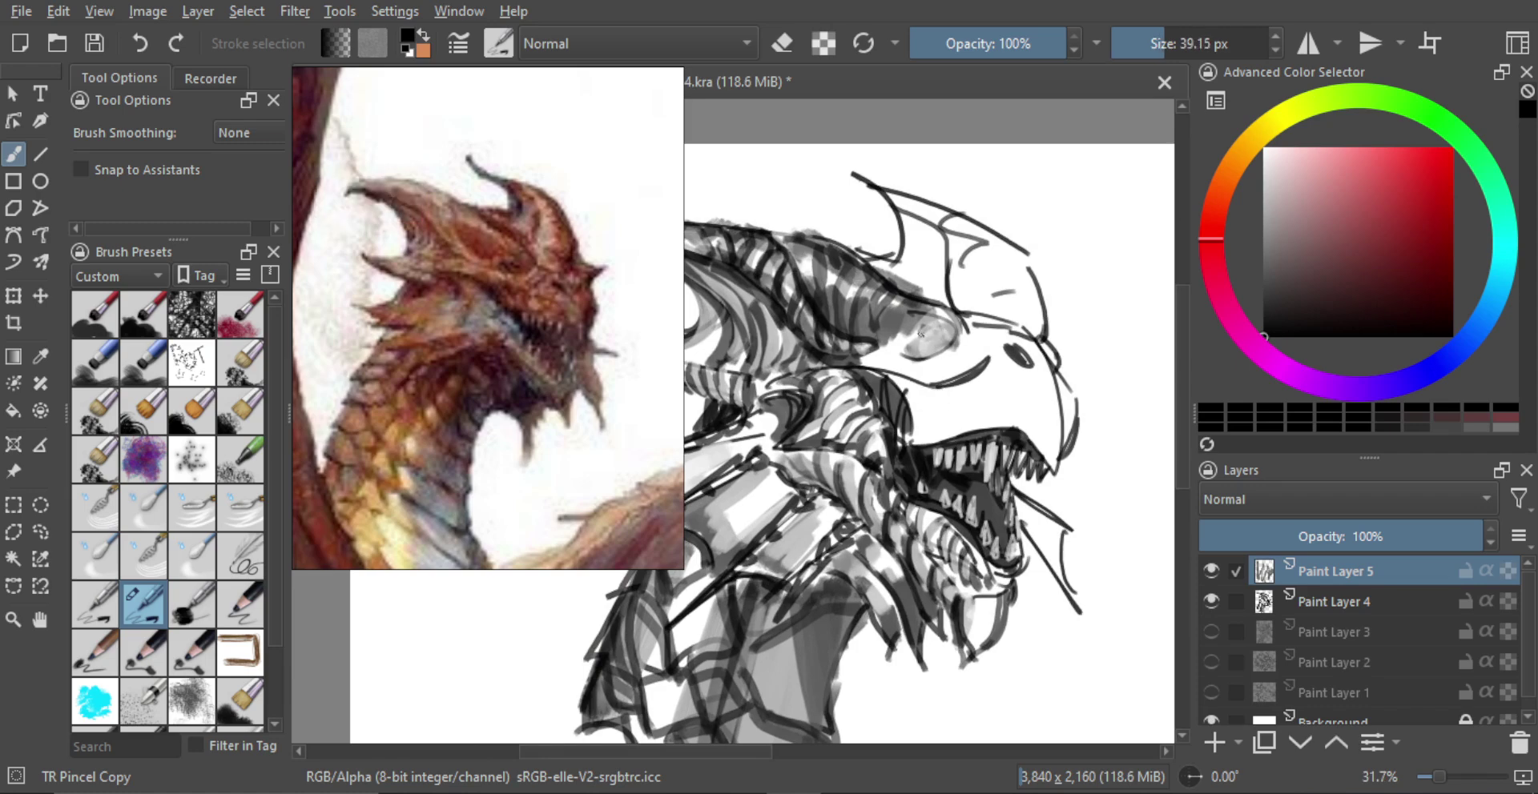
{"action": "mouse_move", "coordinate": [922, 333]}
{"action": "left_mouse_down"}
{"action": "mouse_move", "coordinate": [929, 351]}
{"action": "mouse_move", "coordinate": [905, 356]}
{"action": "mouse_move", "coordinate": [929, 357]}
{"action": "mouse_move", "coordinate": [888, 351]}
{"action": "left_mouse_up"}
{"action": "key", "text": "e"}
{"action": "key", "text": "e"}
{"action": "key", "text": "bracketright"}
{"action": "key", "text": "e"}
{"action": "key", "text": "e"}
{"action": "key", "text": "e"}
{"action": "key", "text": "e"}
{"action": "key", "text": "e"}
Step: Define the rear corner and lower lid of the eye with short brush and eraser strokes
{"action": "mouse_move", "coordinate": [894, 351]}
{"action": "left_mouse_down"}
{"action": "mouse_move", "coordinate": [935, 346]}
{"action": "mouse_move", "coordinate": [921, 368]}
{"action": "mouse_move", "coordinate": [896, 363]}
{"action": "left_mouse_up"}
{"action": "key", "text": "e"}
{"action": "mouse_move", "coordinate": [896, 364]}
{"action": "left_mouse_down"}
{"action": "mouse_move", "coordinate": [940, 350]}
{"action": "mouse_move", "coordinate": [901, 366]}
{"action": "mouse_move", "coordinate": [935, 370]}
{"action": "mouse_move", "coordinate": [919, 362]}
{"action": "left_mouse_up"}
{"action": "key", "text": "e"}
{"action": "key", "text": "e"}
{"action": "key", "text": "e"}
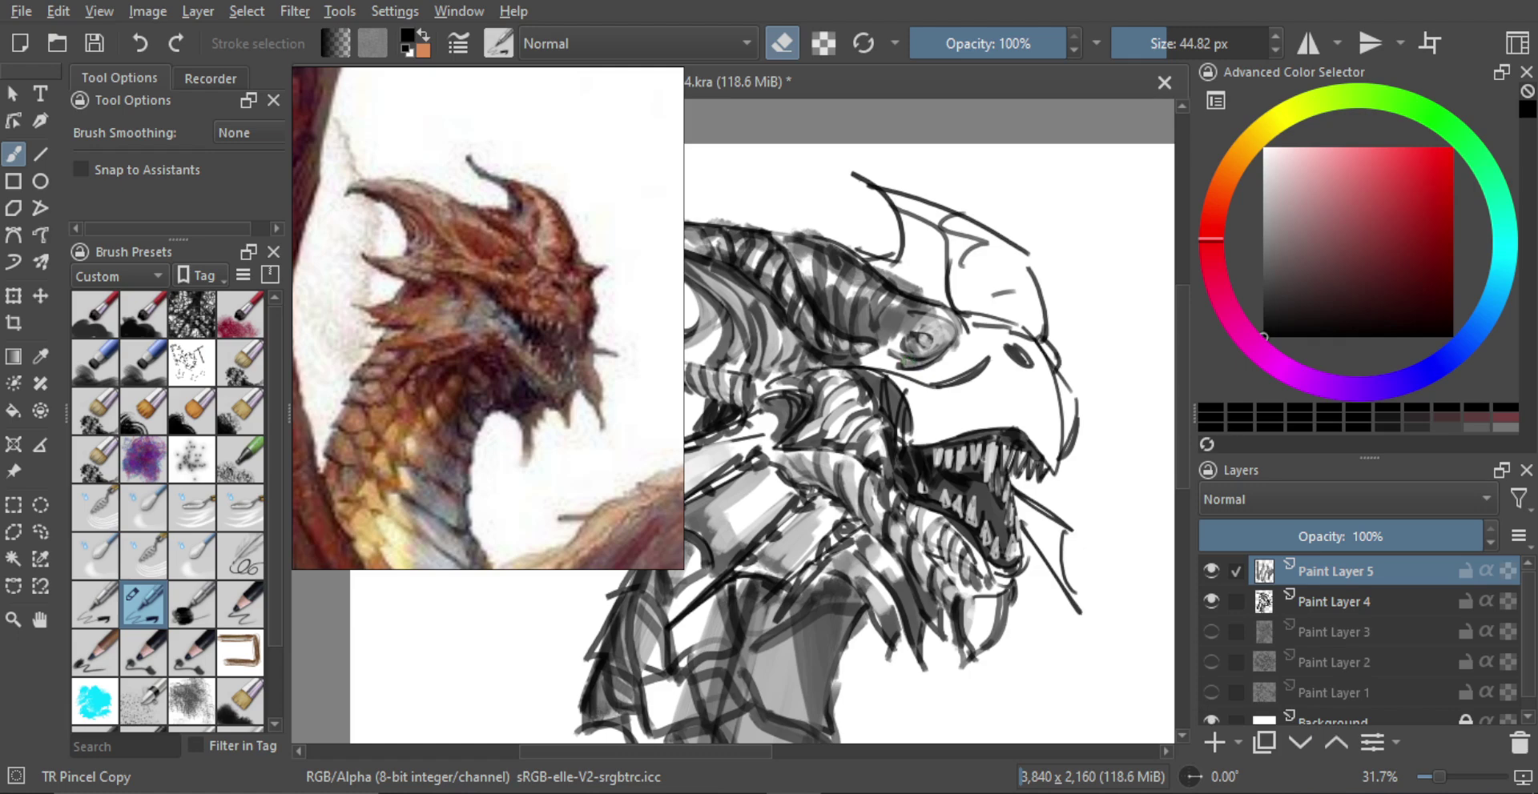
Step: Darken the iris and front corner of the eye and shade the brow just above and behind it
{"action": "key", "text": "e"}
{"action": "mouse_move", "coordinate": [905, 335]}
{"action": "left_mouse_down"}
{"action": "mouse_move", "coordinate": [935, 330]}
{"action": "mouse_move", "coordinate": [918, 345]}
{"action": "mouse_move", "coordinate": [935, 350]}
{"action": "left_mouse_up"}
{"action": "key", "text": "e"}
{"action": "key", "text": "e"}
{"action": "key", "text": "e"}
{"action": "key", "text": "e"}
{"action": "left_click_drag", "start_coordinate": [953, 330], "coordinate": [936, 350]}
{"action": "key", "text": "e"}
{"action": "key", "text": "e"}
{"action": "mouse_move", "coordinate": [918, 272]}
{"action": "left_mouse_down"}
{"action": "mouse_move", "coordinate": [903, 282]}
{"action": "mouse_move", "coordinate": [903, 346]}
{"action": "left_mouse_up"}
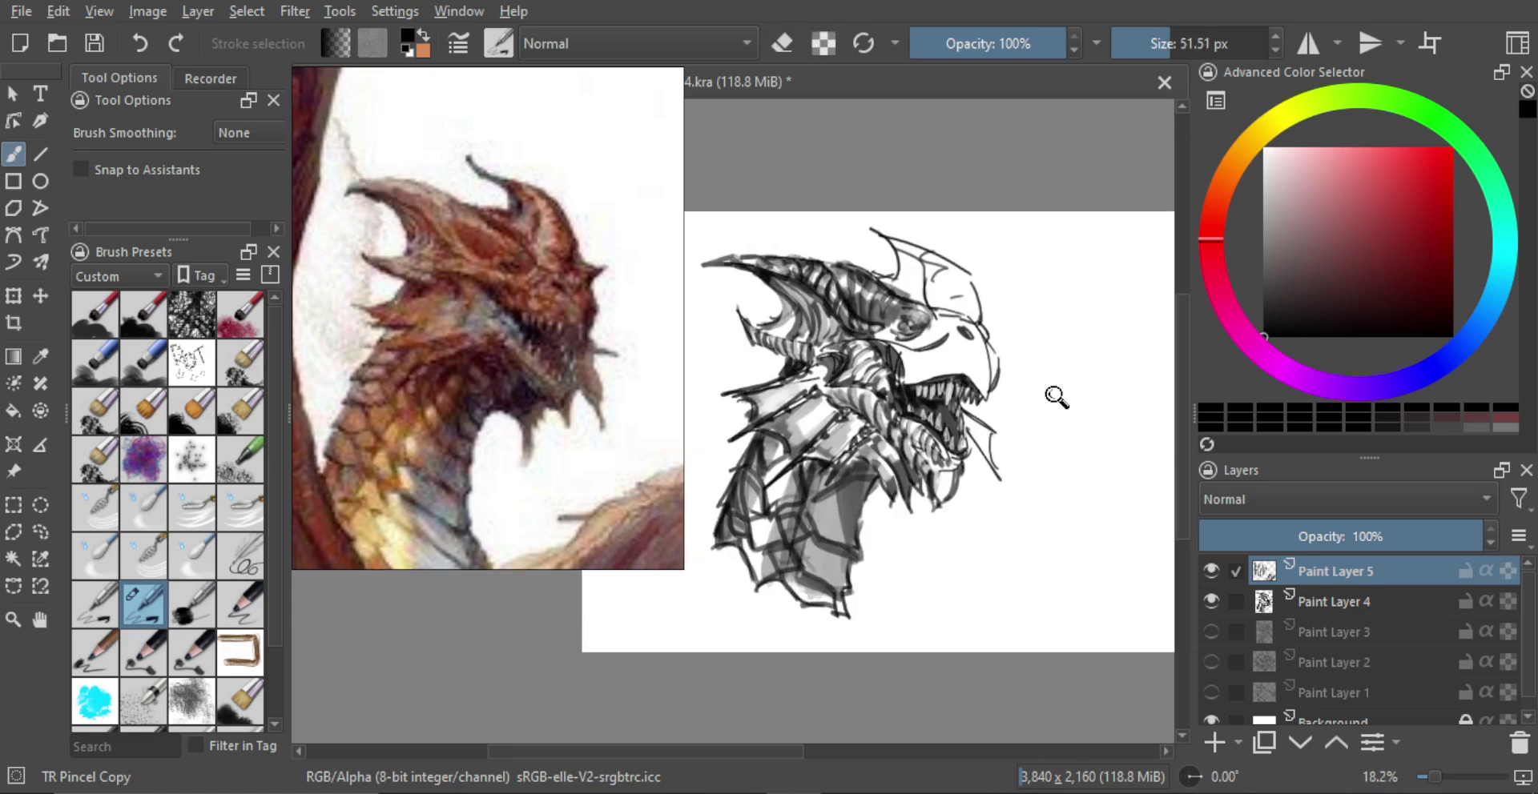
Step: Merge Paint Layer 5 down into Paint Layer 4 and clean up the brow edge above the eye with the eraser
{"action": "key", "text": "ctrl+e"}
{"action": "mouse_move", "coordinate": [927, 298]}
{"action": "left_mouse_down"}
{"action": "mouse_move", "coordinate": [929, 329]}
{"action": "mouse_move", "coordinate": [929, 303]}
{"action": "left_mouse_up"}
{"action": "key", "text": "e"}
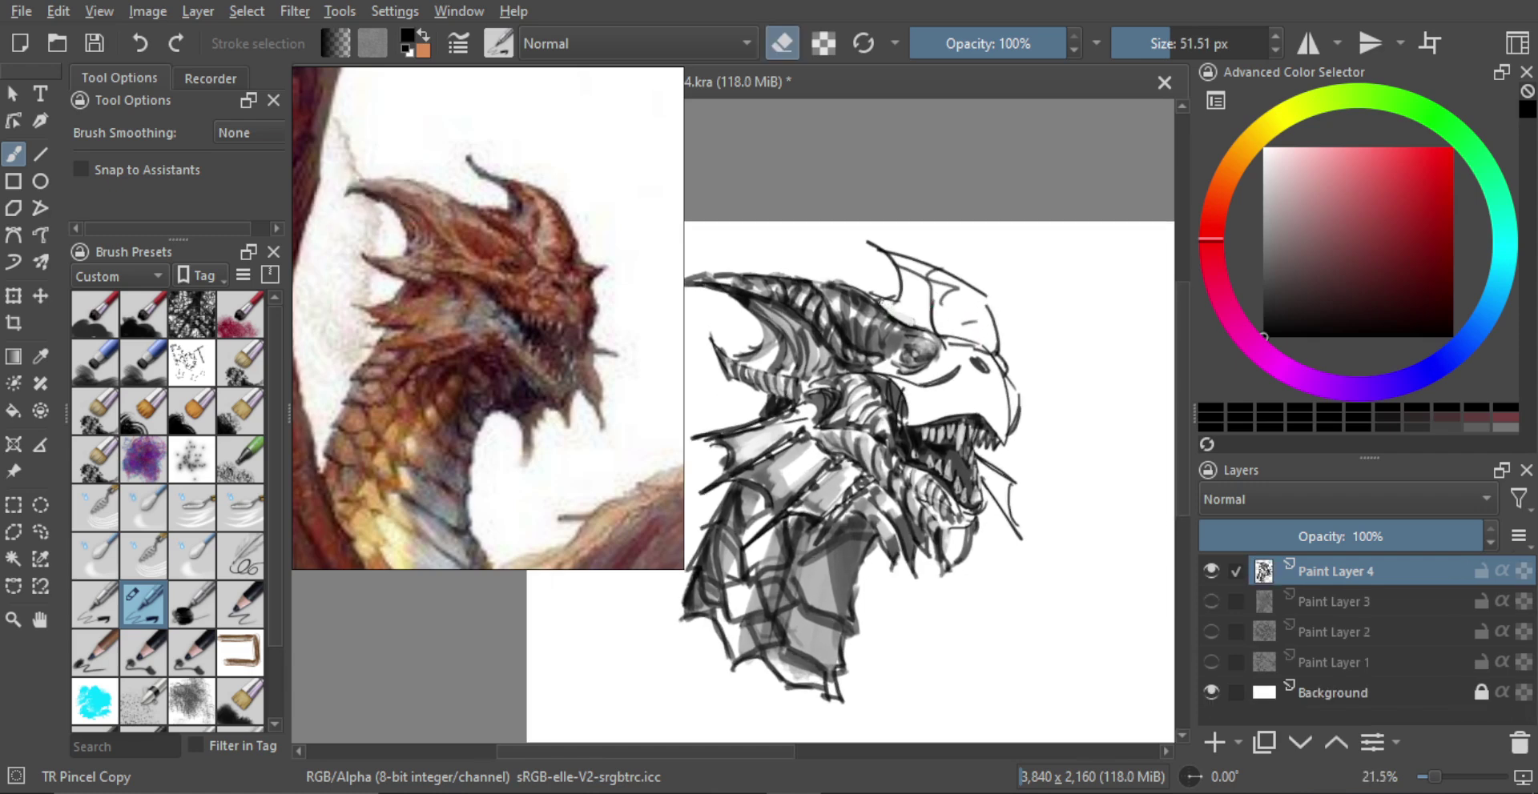
{"action": "left_click_drag", "start_coordinate": [875, 297], "coordinate": [897, 311]}
{"action": "key", "text": "e"}
{"action": "scroll", "coordinate": [921, 340], "scroll_direction": "up", "scroll_amount": 1}
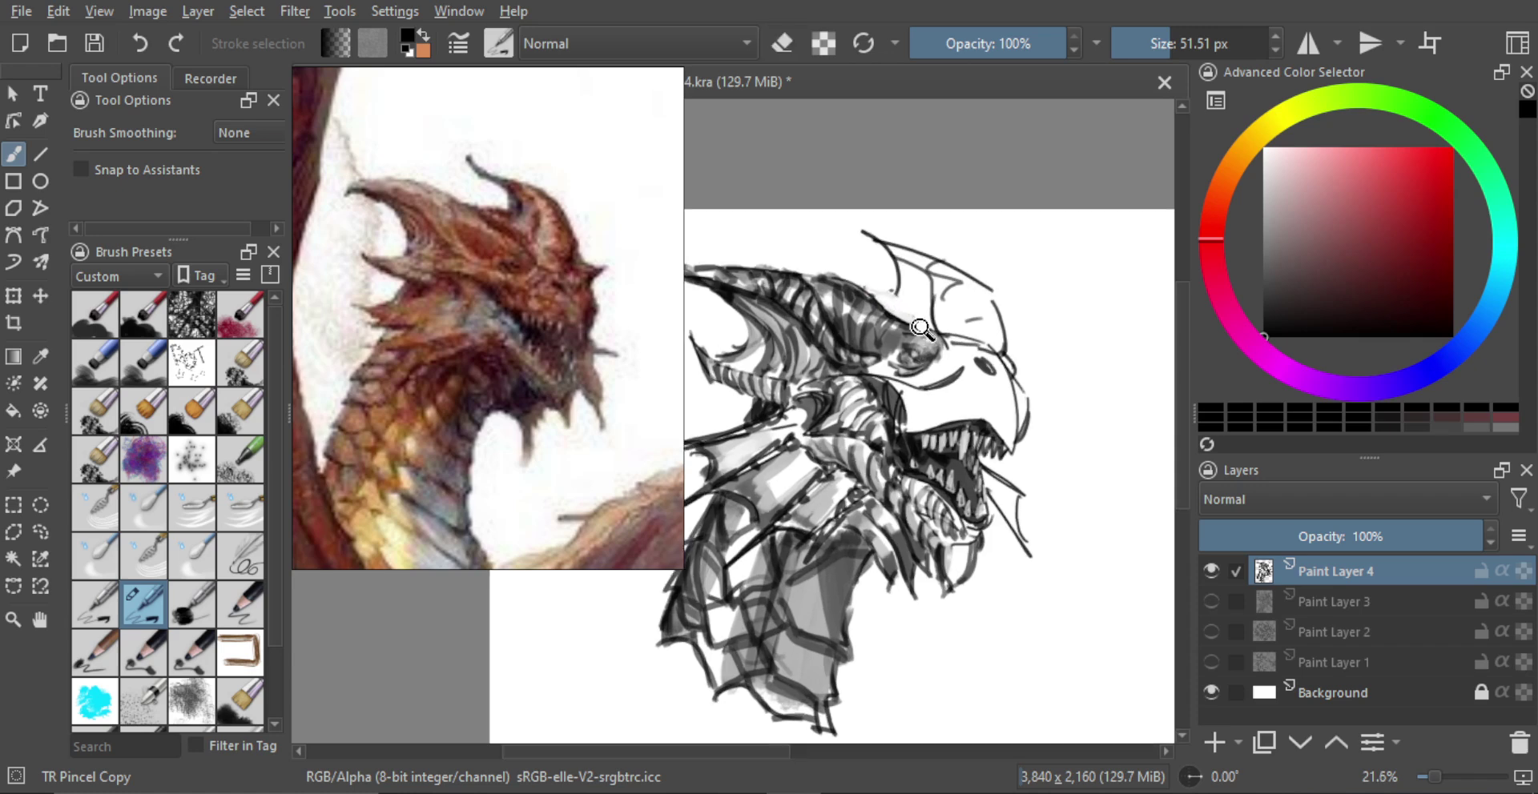
Step: Sharpen the eye and shade grey bands from its socket toward the nostril, alternating a 27 to 48 px brush with the eraser
{"action": "left_click_drag", "start_coordinate": [921, 352], "coordinate": [901, 352]}
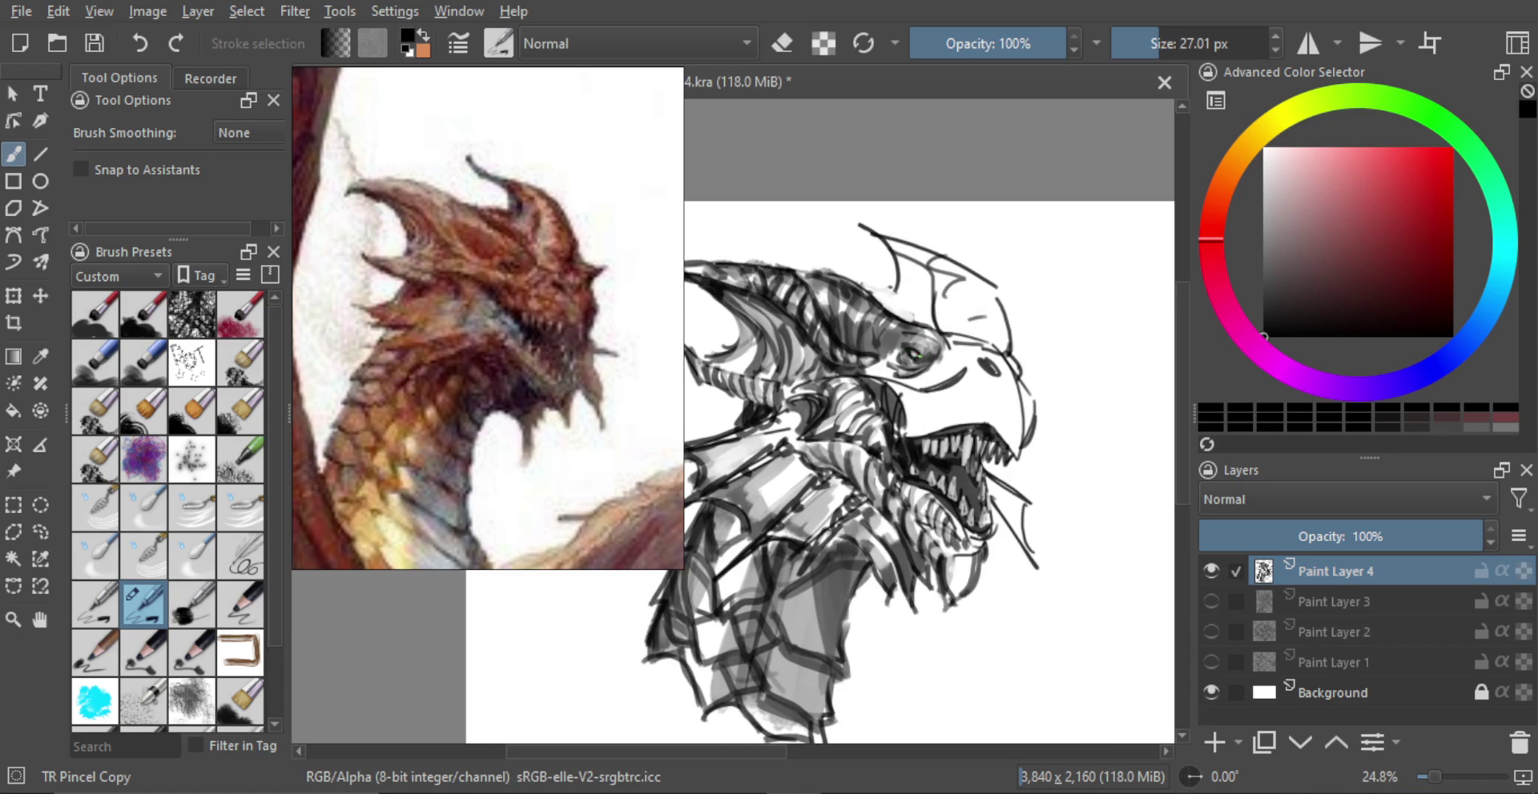
{"action": "key", "text": "e"}
{"action": "mouse_move", "coordinate": [912, 340]}
{"action": "left_mouse_down"}
{"action": "mouse_move", "coordinate": [935, 341]}
{"action": "mouse_move", "coordinate": [939, 368]}
{"action": "mouse_move", "coordinate": [953, 350]}
{"action": "mouse_move", "coordinate": [951, 376]}
{"action": "mouse_move", "coordinate": [926, 384]}
{"action": "mouse_move", "coordinate": [975, 344]}
{"action": "mouse_move", "coordinate": [957, 362]}
{"action": "mouse_move", "coordinate": [979, 395]}
{"action": "mouse_move", "coordinate": [957, 392]}
{"action": "mouse_move", "coordinate": [983, 390]}
{"action": "mouse_move", "coordinate": [916, 405]}
{"action": "left_mouse_up"}
{"action": "key", "text": "e"}
{"action": "key", "text": "e"}
{"action": "key", "text": "e"}
{"action": "key", "text": "e"}
{"action": "key", "text": "e"}
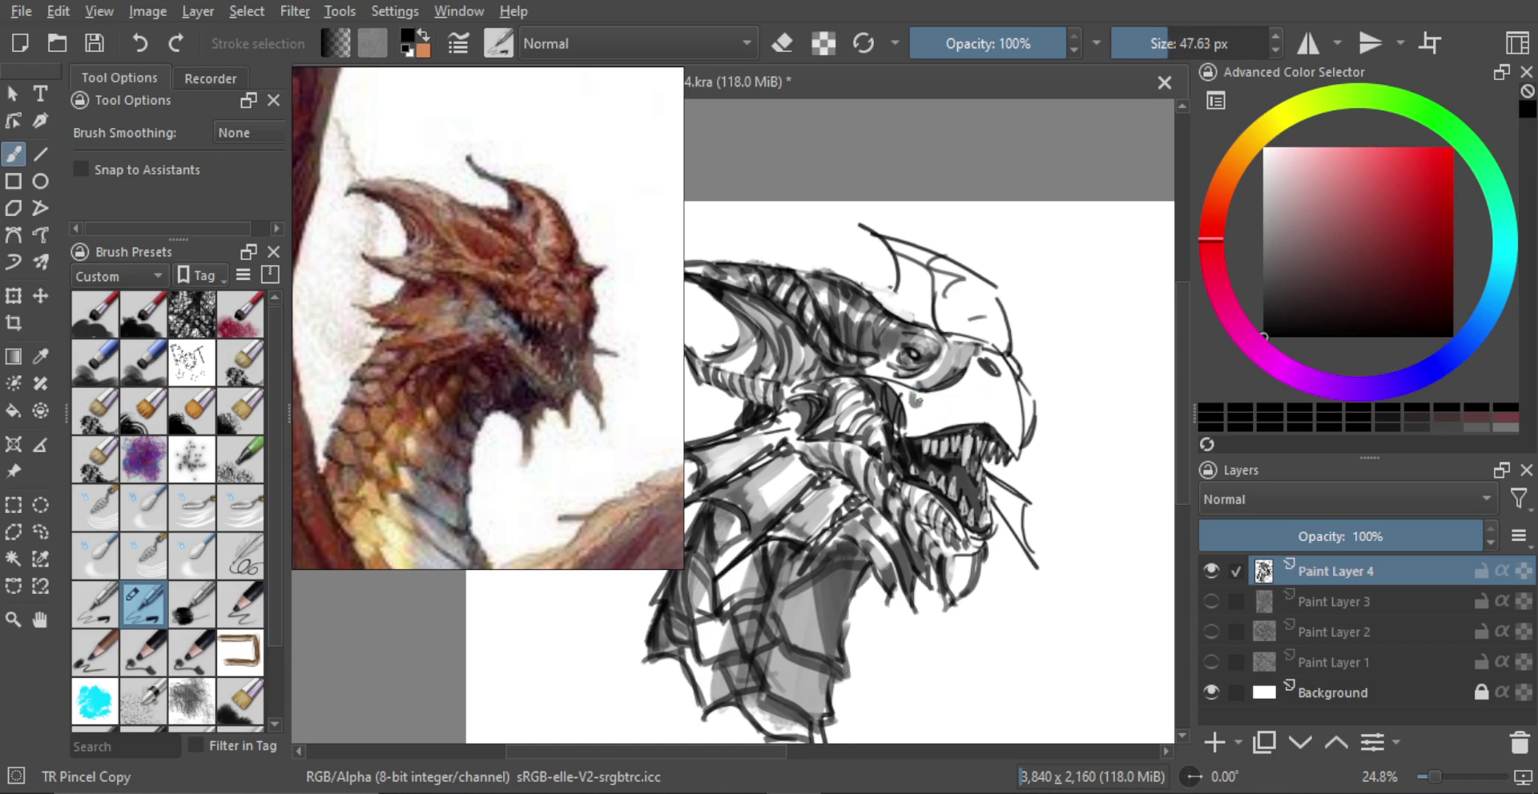
Step: Draw small rounded scales across the snout between the eye, nostril and upper teeth with a brush of about 34 px
{"action": "key", "text": "bracketleft"}
{"action": "key", "text": "bracketleft"}
{"action": "mouse_move", "coordinate": [924, 392]}
{"action": "left_mouse_down"}
{"action": "mouse_move", "coordinate": [945, 393]}
{"action": "mouse_move", "coordinate": [972, 417]}
{"action": "mouse_move", "coordinate": [955, 385]}
{"action": "mouse_move", "coordinate": [976, 390]}
{"action": "mouse_move", "coordinate": [961, 378]}
{"action": "mouse_move", "coordinate": [975, 370]}
{"action": "mouse_move", "coordinate": [1020, 419]}
{"action": "mouse_move", "coordinate": [969, 397]}
{"action": "mouse_move", "coordinate": [1021, 440]}
{"action": "left_mouse_up"}
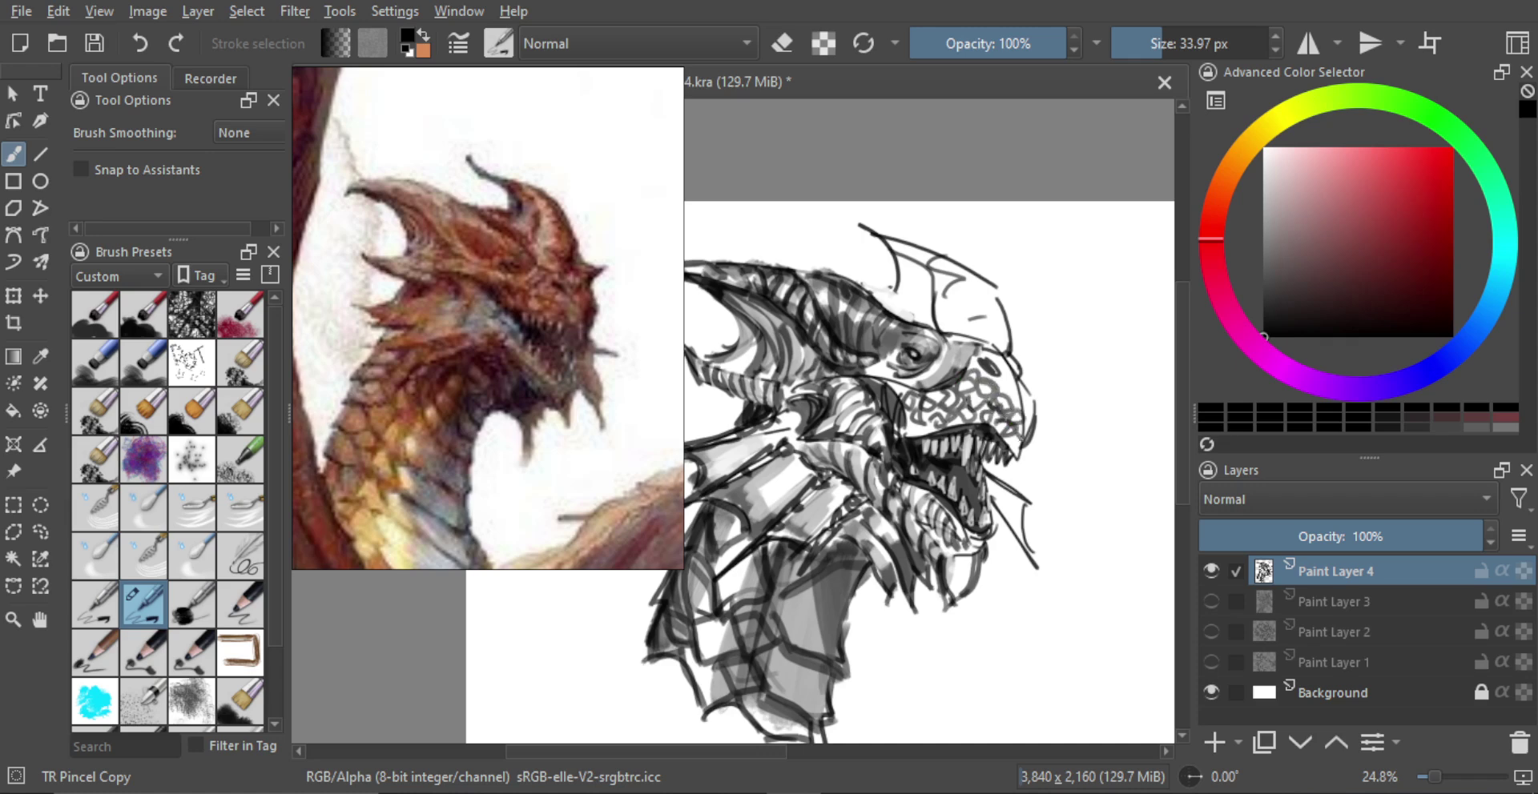
{"action": "mouse_move", "coordinate": [1006, 377]}
{"action": "left_mouse_down"}
{"action": "mouse_move", "coordinate": [1007, 360]}
{"action": "mouse_move", "coordinate": [989, 356]}
{"action": "mouse_move", "coordinate": [1012, 362]}
{"action": "mouse_move", "coordinate": [1017, 407]}
{"action": "mouse_move", "coordinate": [987, 397]}
{"action": "mouse_move", "coordinate": [991, 477]}
{"action": "mouse_move", "coordinate": [989, 421]}
{"action": "mouse_move", "coordinate": [990, 389]}
{"action": "left_mouse_up"}
{"action": "scroll", "coordinate": [990, 389], "scroll_direction": "up", "scroll_amount": 1}
Step: Lighten the snout scales with the eraser at about 43 to 63 px, and check the head in a mirrored view
{"action": "key", "text": "e"}
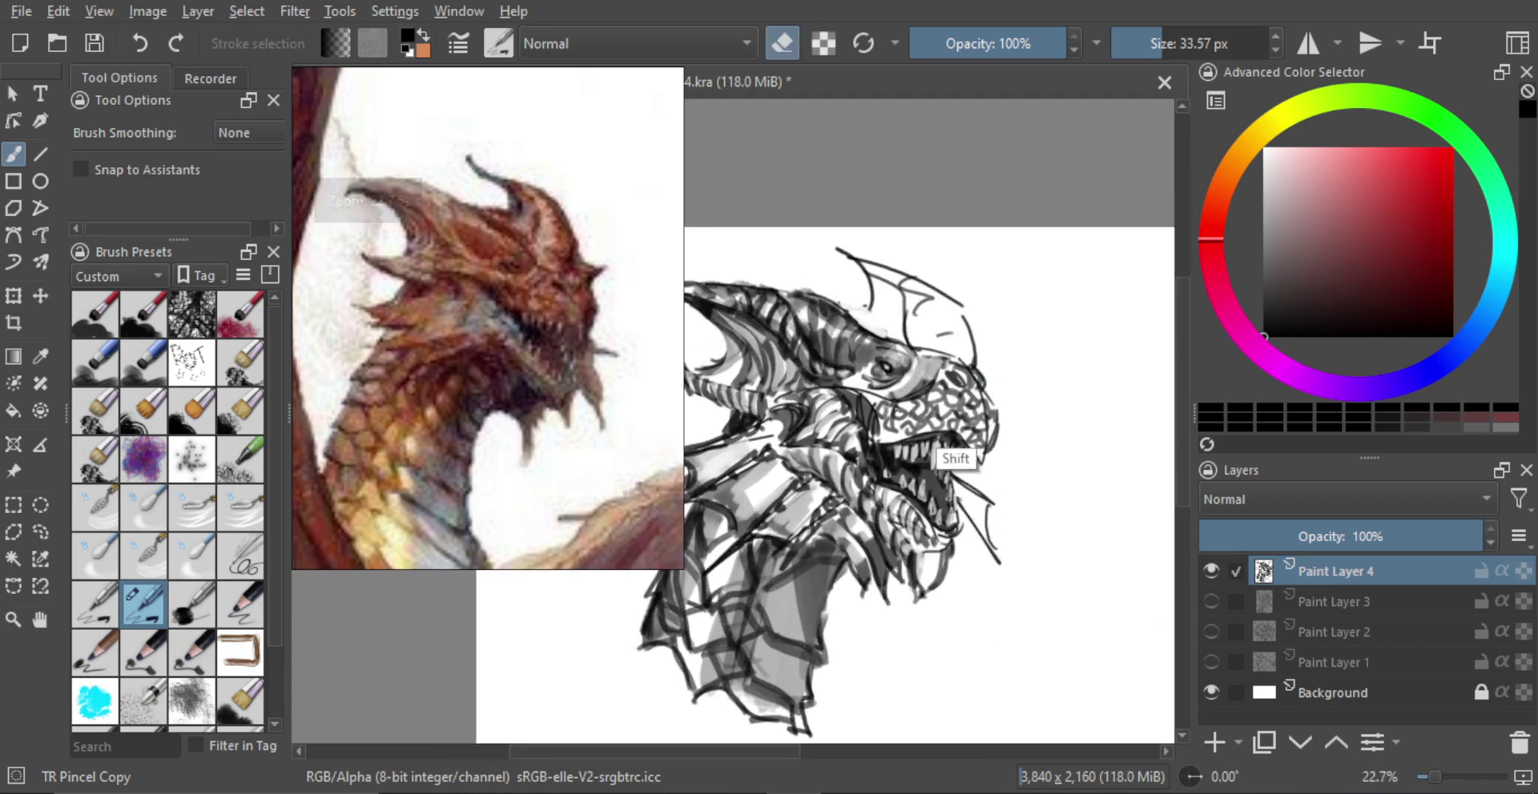
{"action": "mouse_move", "coordinate": [890, 416]}
{"action": "left_mouse_down"}
{"action": "mouse_move", "coordinate": [906, 385]}
{"action": "mouse_move", "coordinate": [879, 406]}
{"action": "mouse_move", "coordinate": [889, 418]}
{"action": "mouse_move", "coordinate": [942, 406]}
{"action": "mouse_move", "coordinate": [969, 377]}
{"action": "left_mouse_up"}
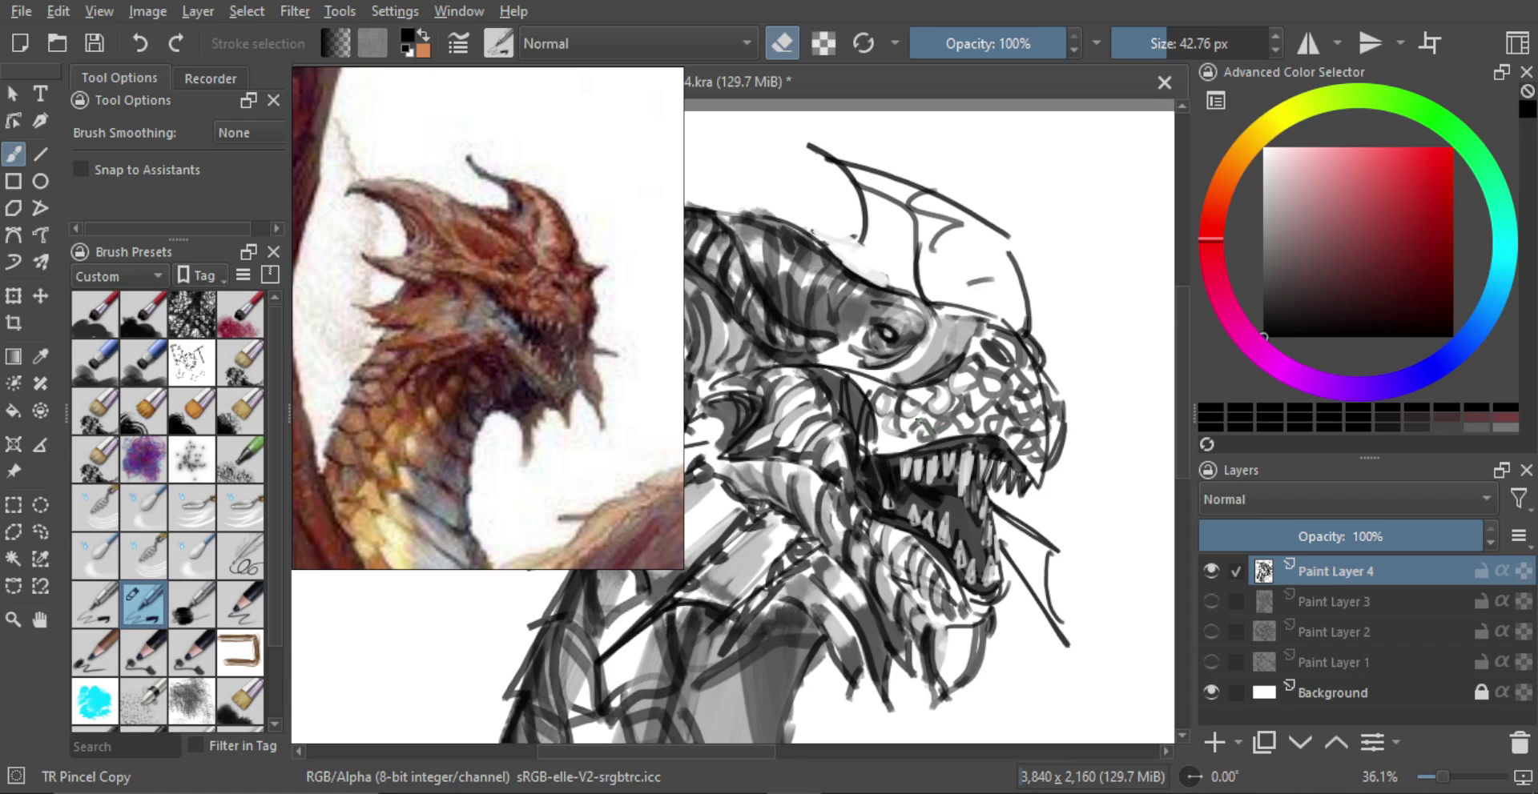
{"action": "mouse_move", "coordinate": [919, 421]}
{"action": "left_mouse_down"}
{"action": "mouse_move", "coordinate": [969, 425]}
{"action": "mouse_move", "coordinate": [977, 405]}
{"action": "mouse_move", "coordinate": [954, 391]}
{"action": "mouse_move", "coordinate": [977, 365]}
{"action": "mouse_move", "coordinate": [1002, 379]}
{"action": "mouse_move", "coordinate": [994, 422]}
{"action": "mouse_move", "coordinate": [1024, 406]}
{"action": "mouse_move", "coordinate": [1008, 379]}
{"action": "mouse_move", "coordinate": [1031, 383]}
{"action": "mouse_move", "coordinate": [1023, 442]}
{"action": "left_mouse_up"}
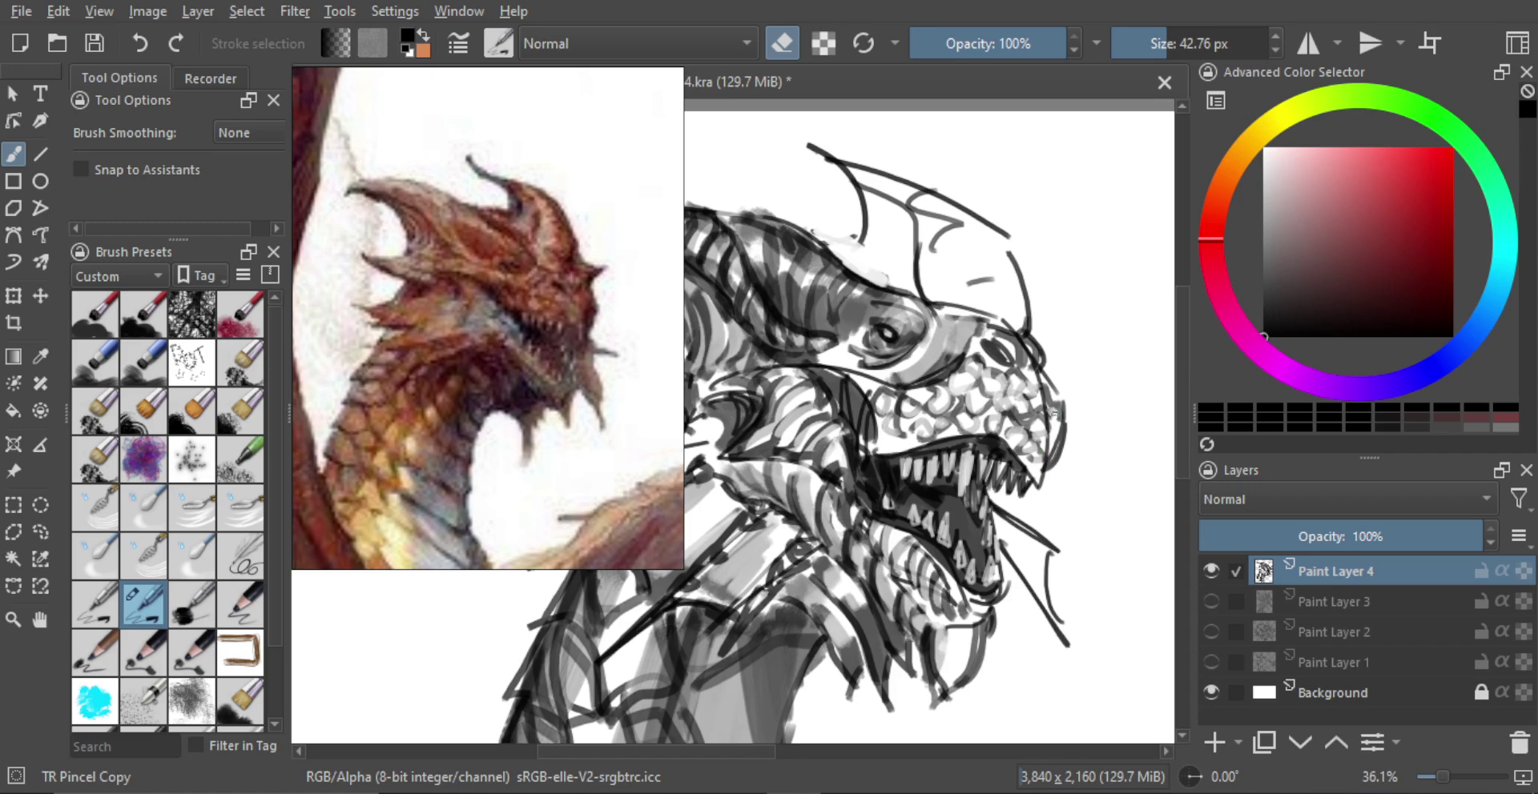
{"action": "left_click_drag", "start_coordinate": [988, 364], "coordinate": [991, 364], "text": "shift"}
{"action": "left_click_drag", "start_coordinate": [990, 370], "coordinate": [986, 388]}
{"action": "scroll", "coordinate": [977, 376], "scroll_direction": "down", "scroll_amount": 4}
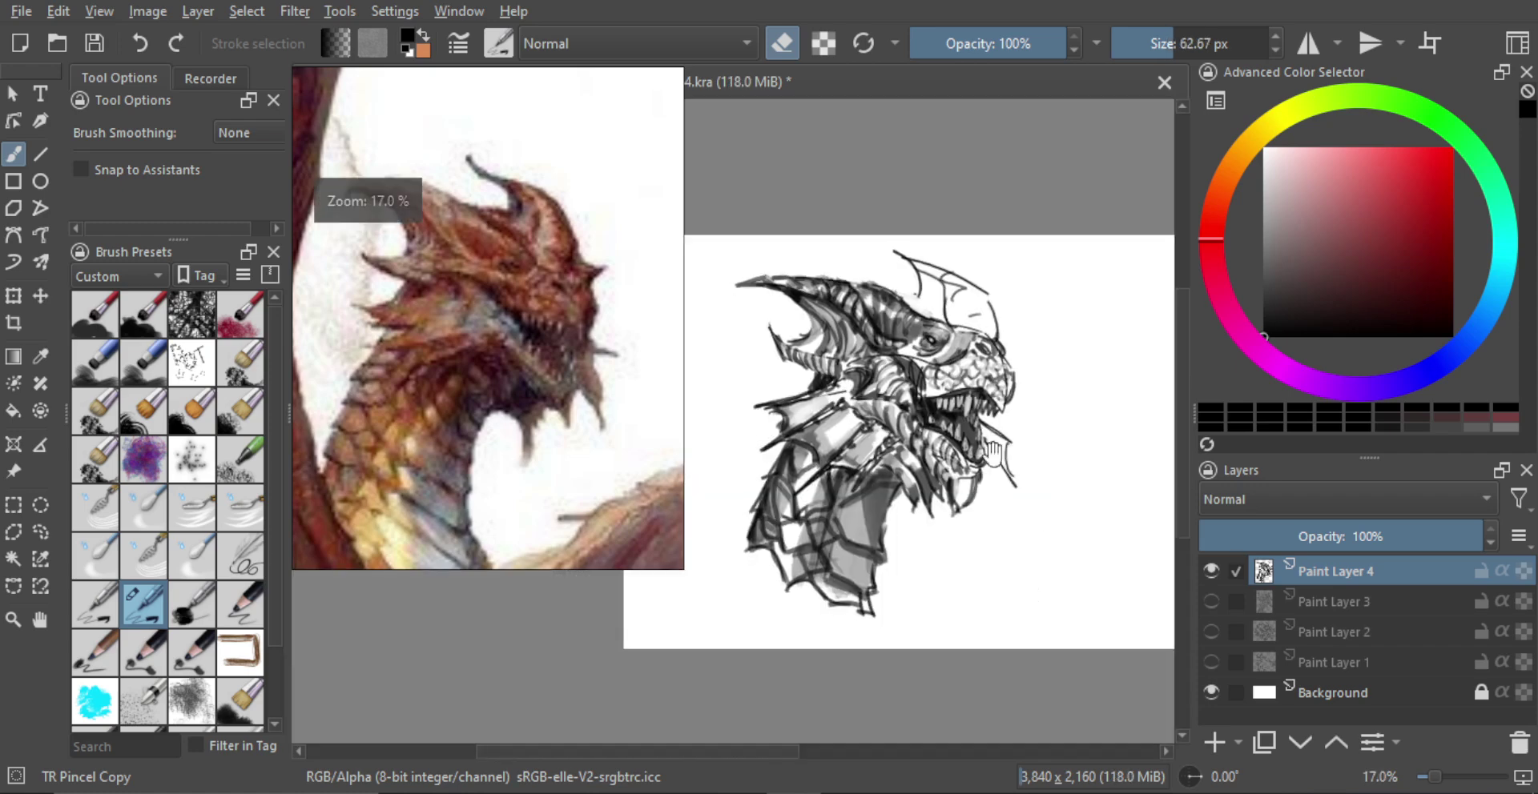
{"action": "left_click_drag", "start_coordinate": [993, 453], "coordinate": [988, 467]}
{"action": "key", "text": "m"}
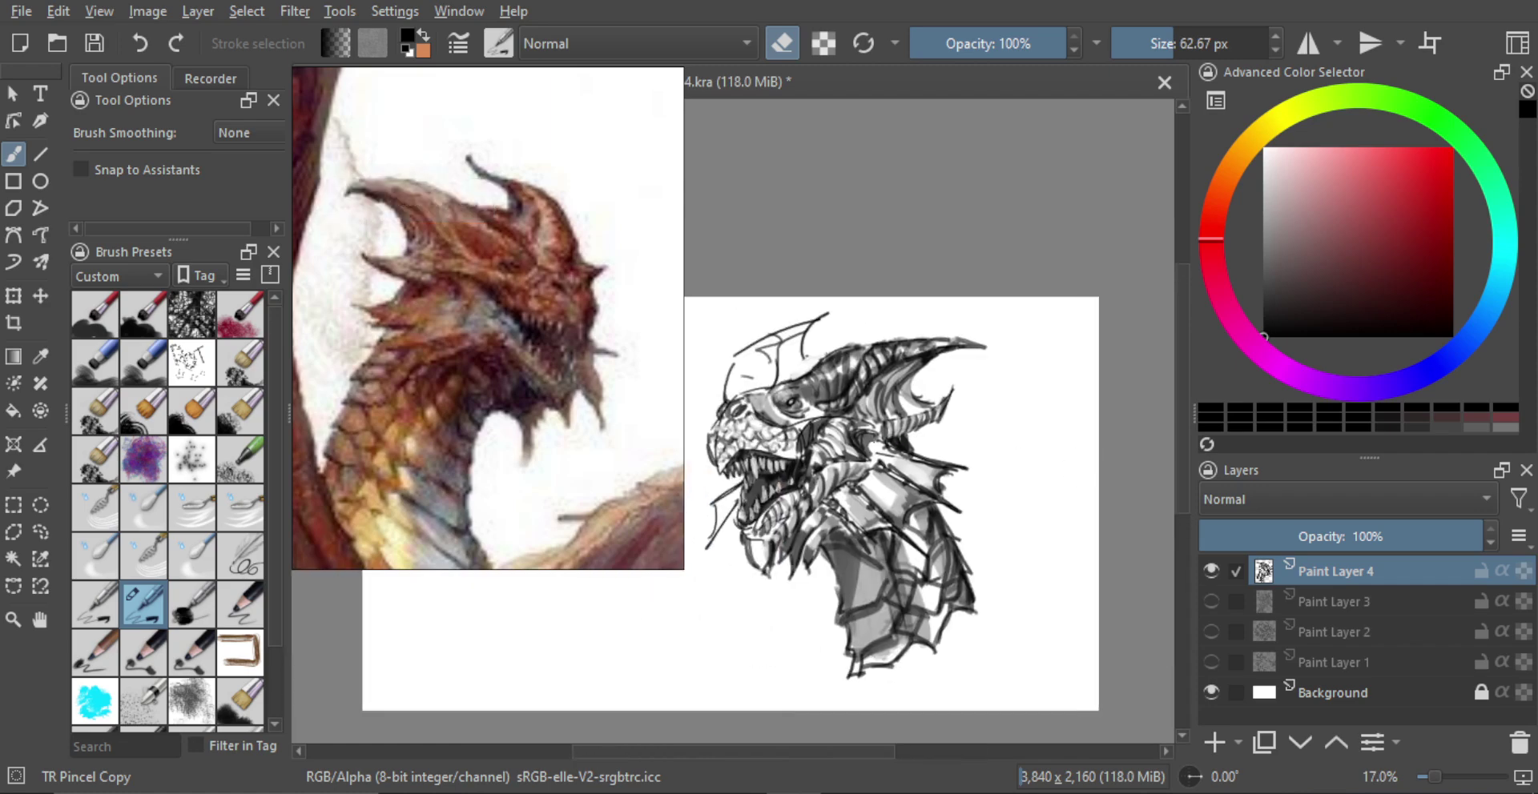
{"action": "key", "text": "m"}
Step: Reinforce the front contour of the snout and its foremost upper teeth with a 22 px brush
{"action": "scroll", "coordinate": [917, 384], "scroll_direction": "up", "scroll_amount": 4}
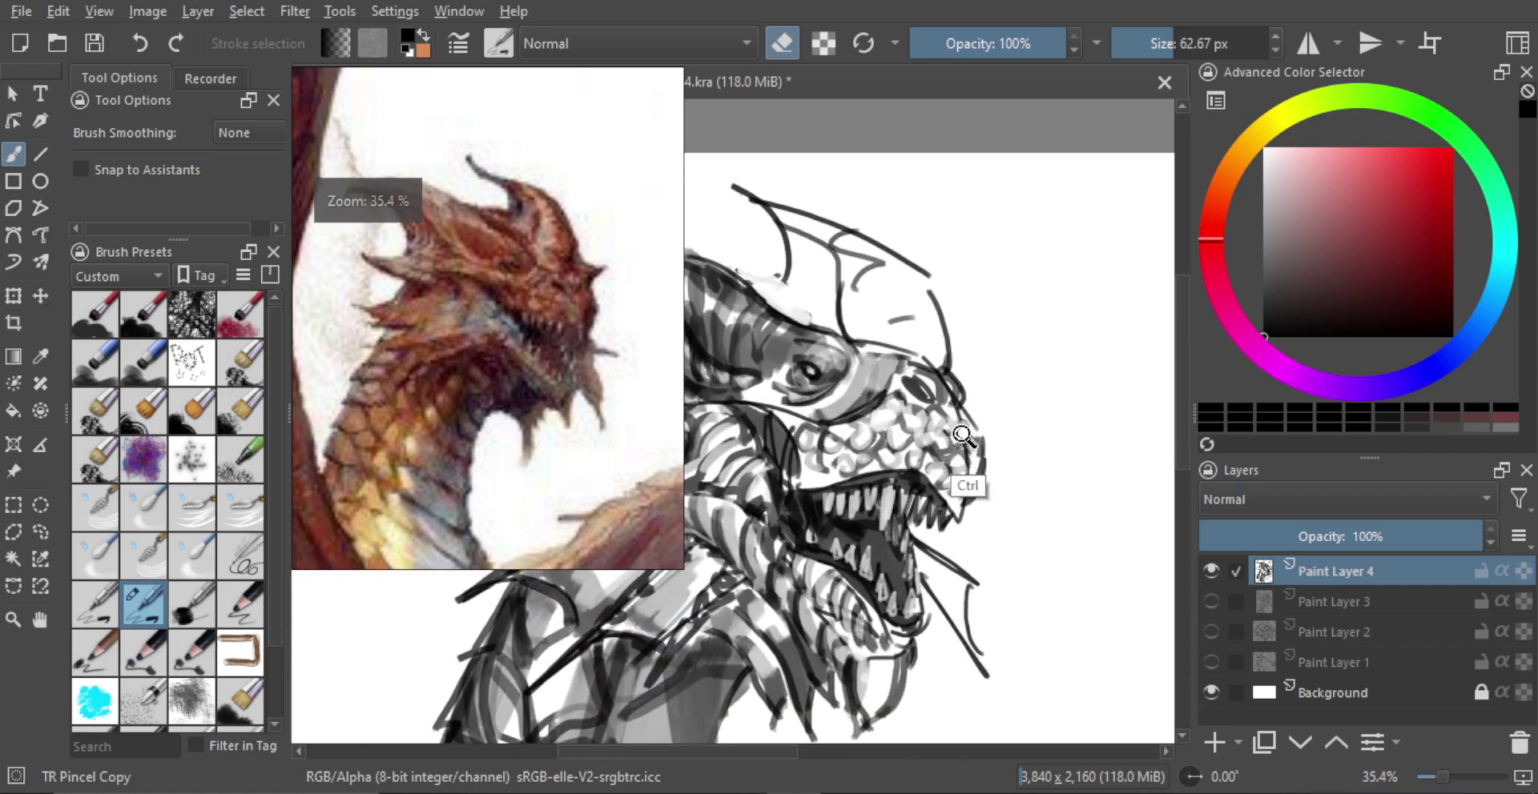
{"action": "scroll", "coordinate": [963, 437], "scroll_direction": "up", "scroll_amount": 1}
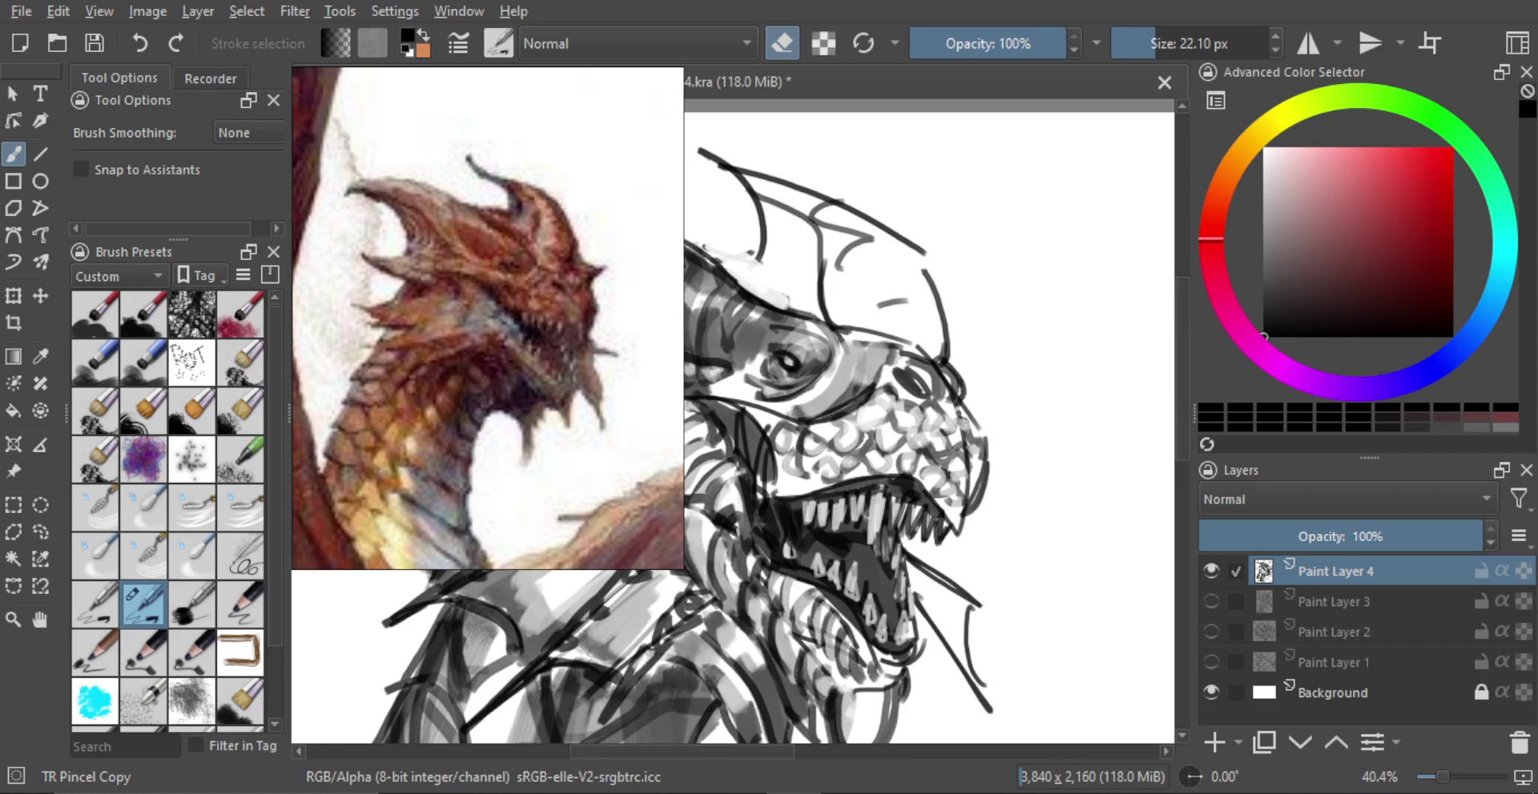
{"action": "key", "text": "e"}
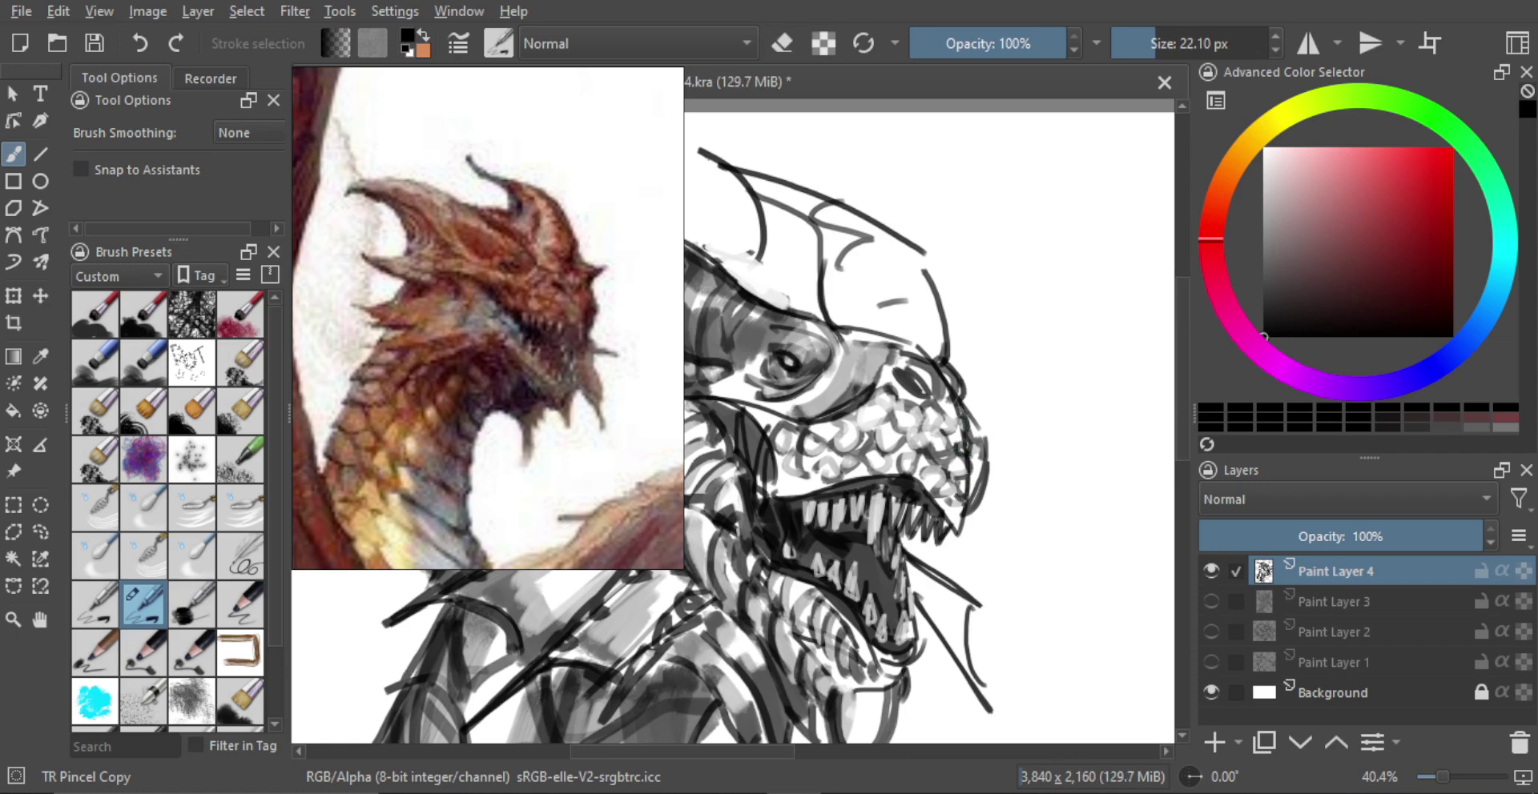
{"action": "left_click_drag", "start_coordinate": [972, 517], "coordinate": [982, 486]}
{"action": "mouse_move", "coordinate": [959, 392]}
{"action": "left_mouse_down"}
{"action": "mouse_move", "coordinate": [987, 433]}
{"action": "mouse_move", "coordinate": [985, 483]}
{"action": "left_mouse_up"}
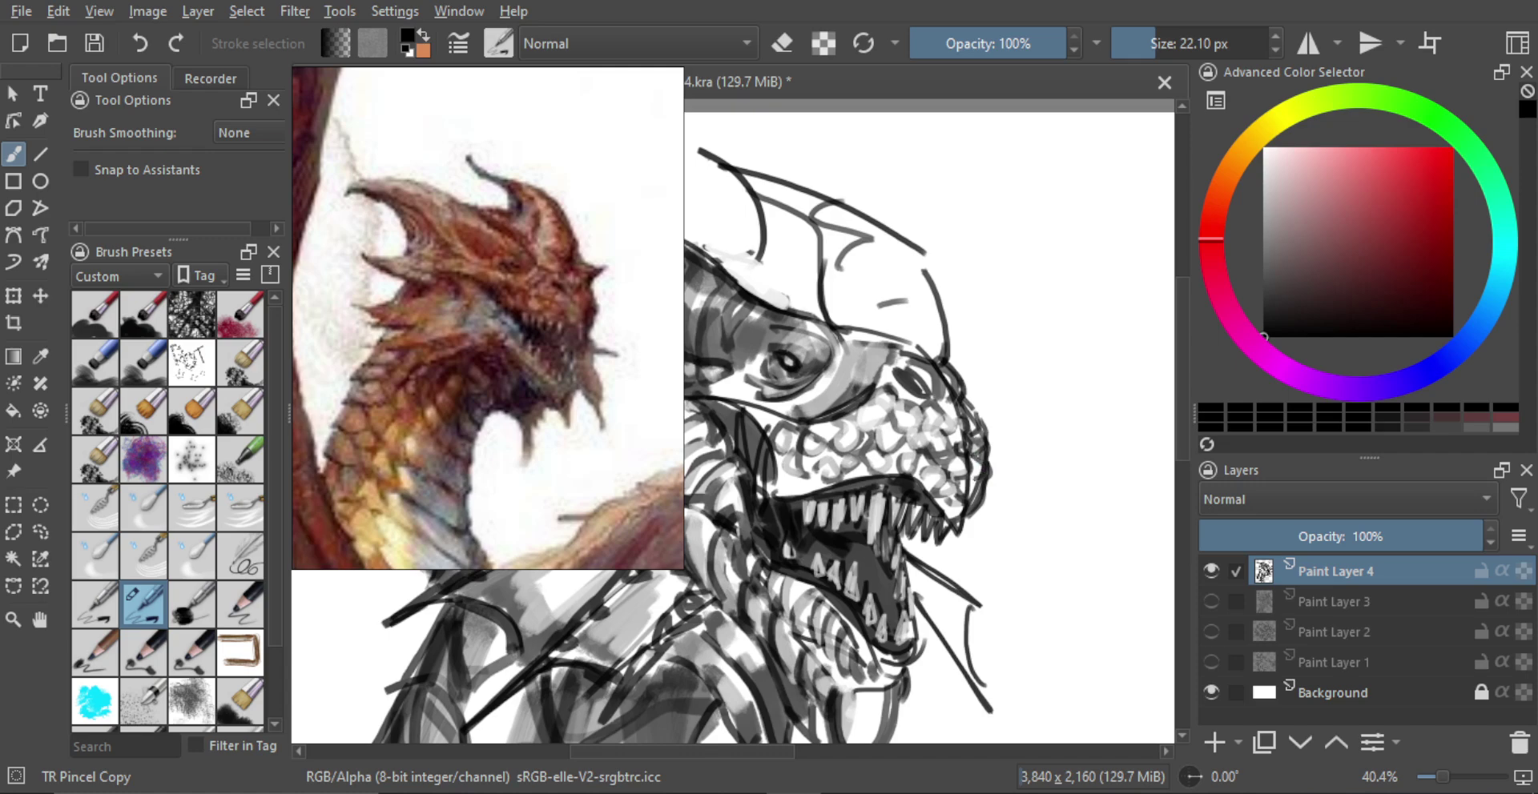
{"action": "scroll", "coordinate": [989, 476], "scroll_direction": "down", "scroll_amount": 4}
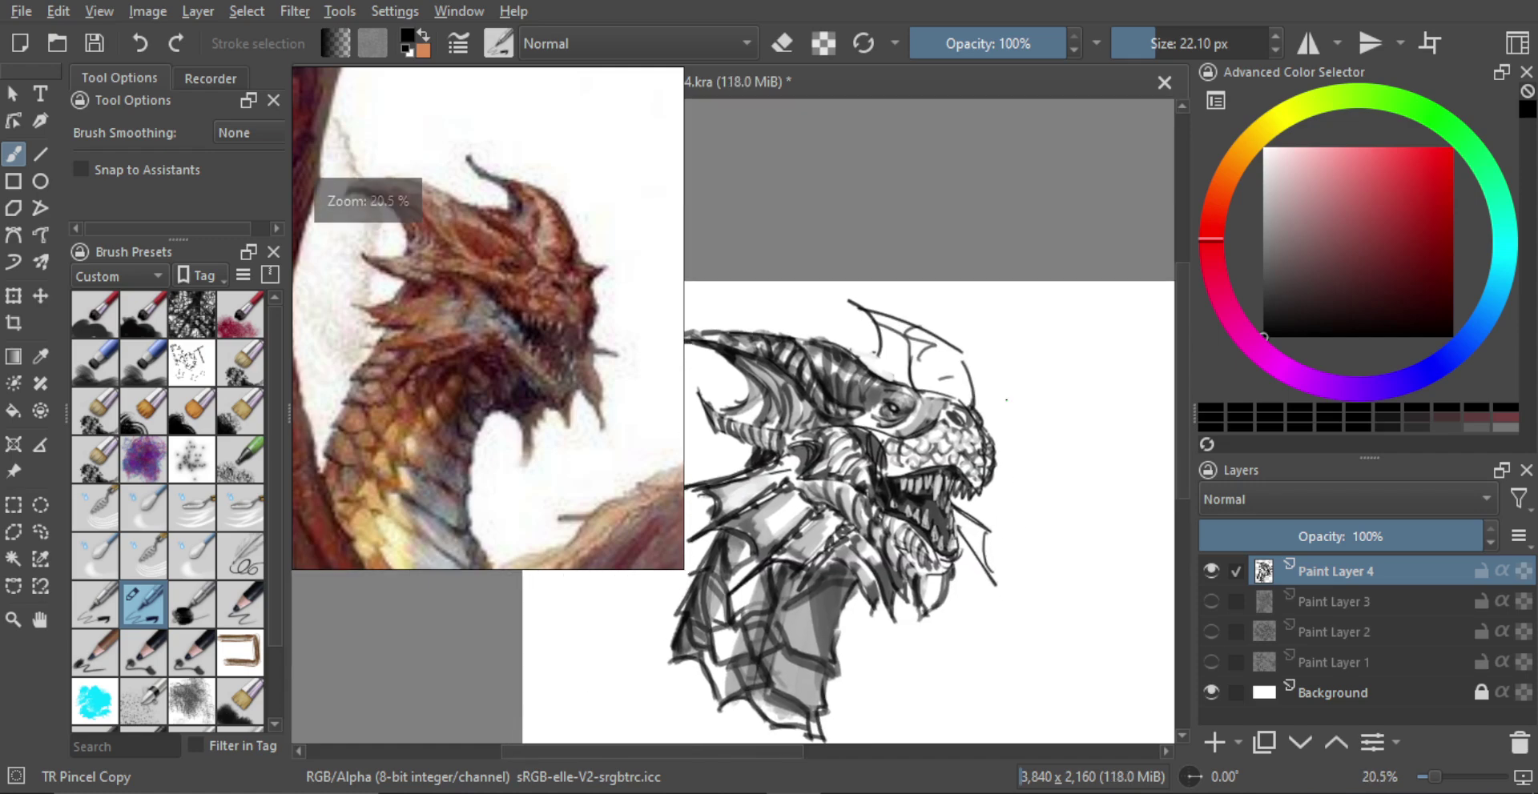
Step: Paint curved bands on the rear part of the front horn above the eye, alternating a 53 px brush and eraser
{"action": "mouse_move", "coordinate": [942, 361]}
{"action": "left_mouse_down"}
{"action": "mouse_move", "coordinate": [954, 380]}
{"action": "mouse_move", "coordinate": [886, 367]}
{"action": "mouse_move", "coordinate": [881, 396]}
{"action": "left_mouse_up"}
{"action": "scroll", "coordinate": [942, 380], "scroll_direction": "up", "scroll_amount": 2}
{"action": "key", "text": "e"}
{"action": "key", "text": "e"}
{"action": "key", "text": "e"}
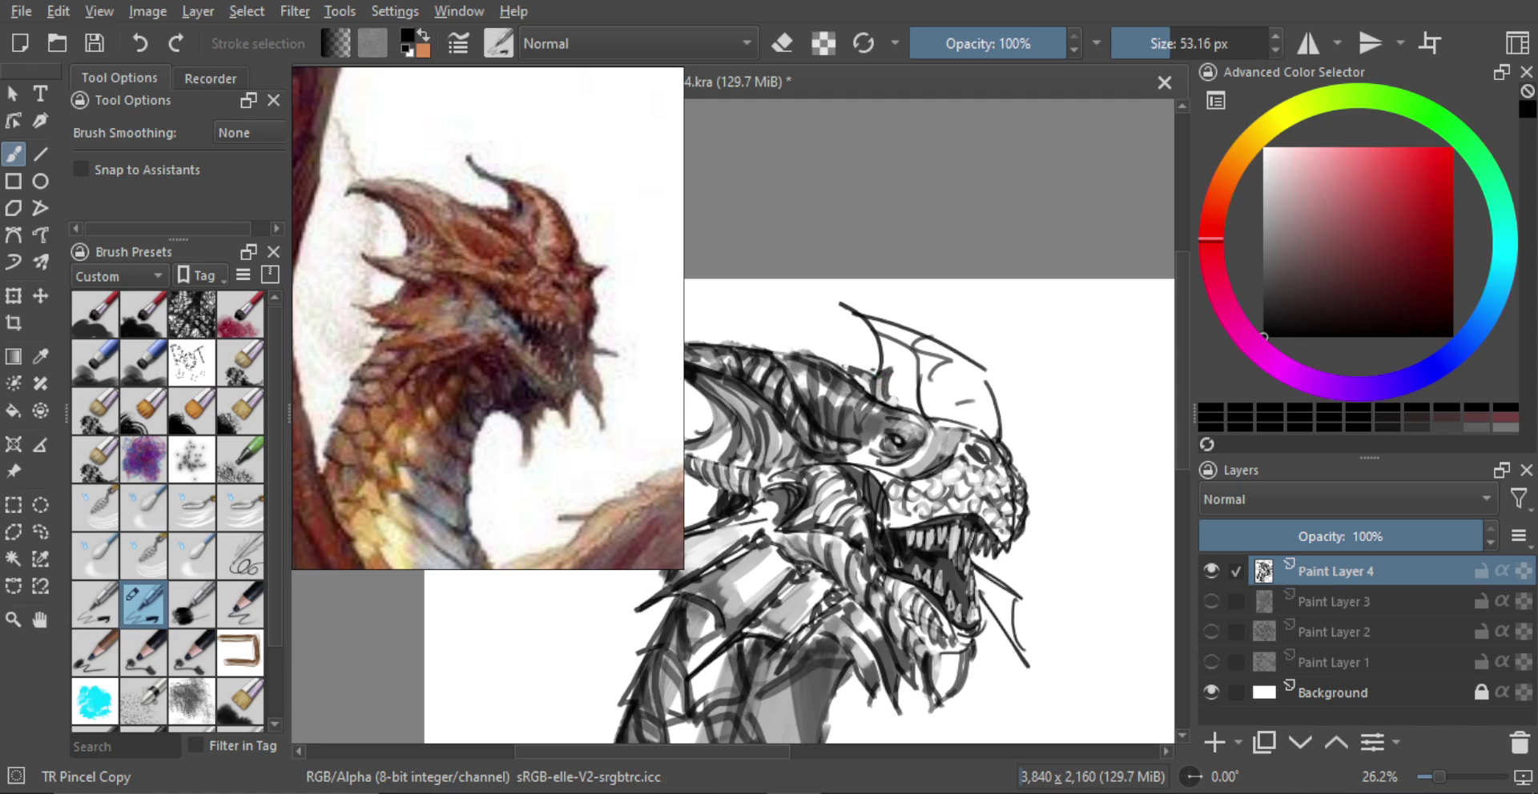
{"action": "key", "text": "e"}
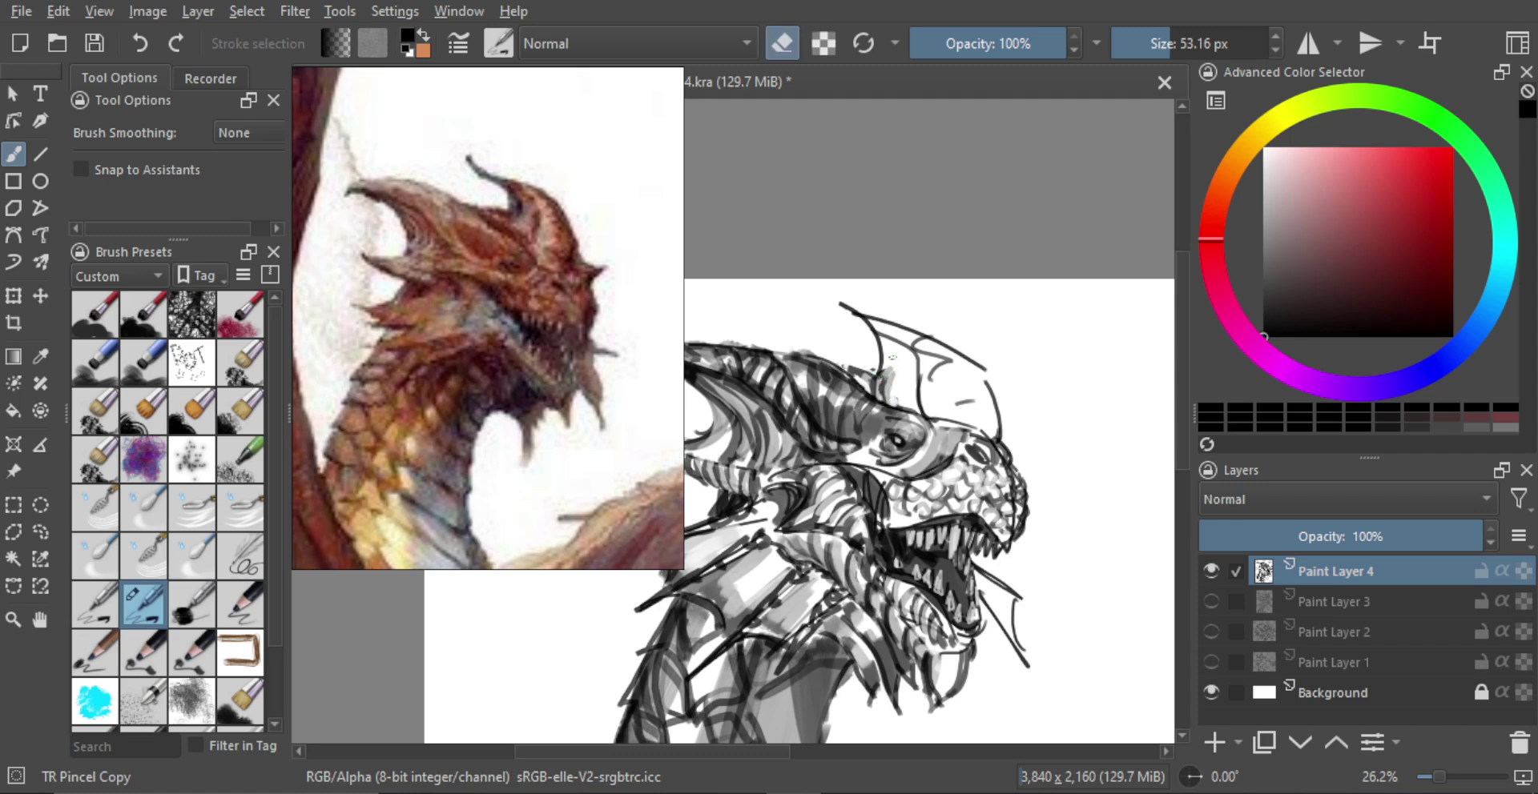
{"action": "key", "text": "e"}
{"action": "mouse_move", "coordinate": [891, 375]}
{"action": "left_mouse_down"}
{"action": "mouse_move", "coordinate": [902, 327]}
{"action": "mouse_move", "coordinate": [895, 405]}
{"action": "mouse_move", "coordinate": [909, 328]}
{"action": "mouse_move", "coordinate": [904, 366]}
{"action": "mouse_move", "coordinate": [917, 373]}
{"action": "mouse_move", "coordinate": [901, 406]}
{"action": "left_mouse_up"}
{"action": "key", "text": "e"}
{"action": "key", "text": "e"}
{"action": "left_click_drag", "start_coordinate": [955, 352], "coordinate": [905, 404]}
{"action": "key", "text": "e"}
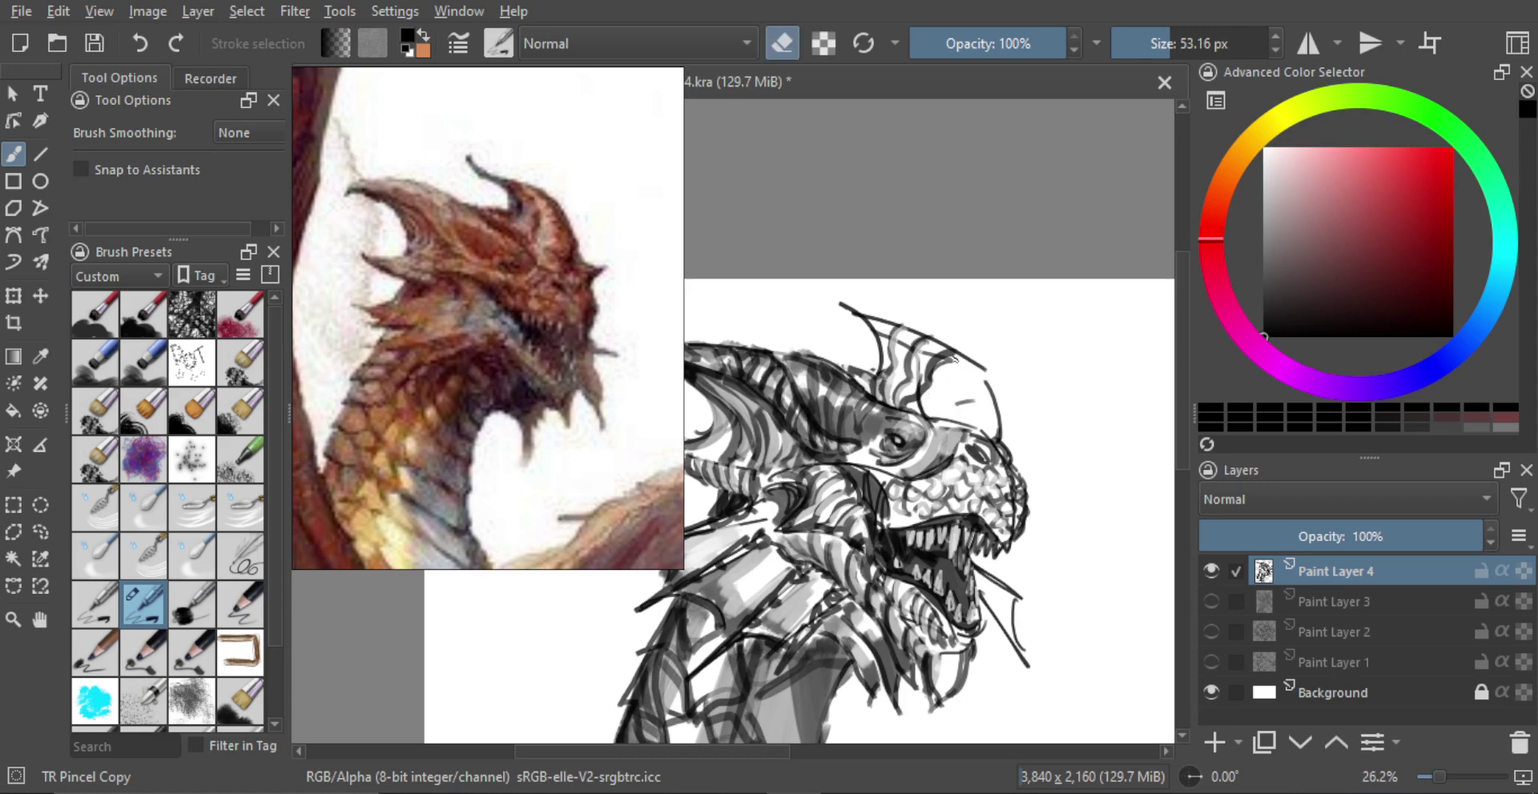
Step: Continue the curved bands across the front part of the horn down to the snout with the 53 px brush and eraser
{"action": "mouse_move", "coordinate": [955, 357]}
{"action": "left_mouse_down"}
{"action": "mouse_move", "coordinate": [905, 418]}
{"action": "mouse_move", "coordinate": [933, 404]}
{"action": "mouse_move", "coordinate": [919, 416]}
{"action": "left_mouse_up"}
{"action": "key", "text": "e"}
{"action": "key", "text": "e"}
{"action": "key", "text": "e"}
{"action": "key", "text": "e"}
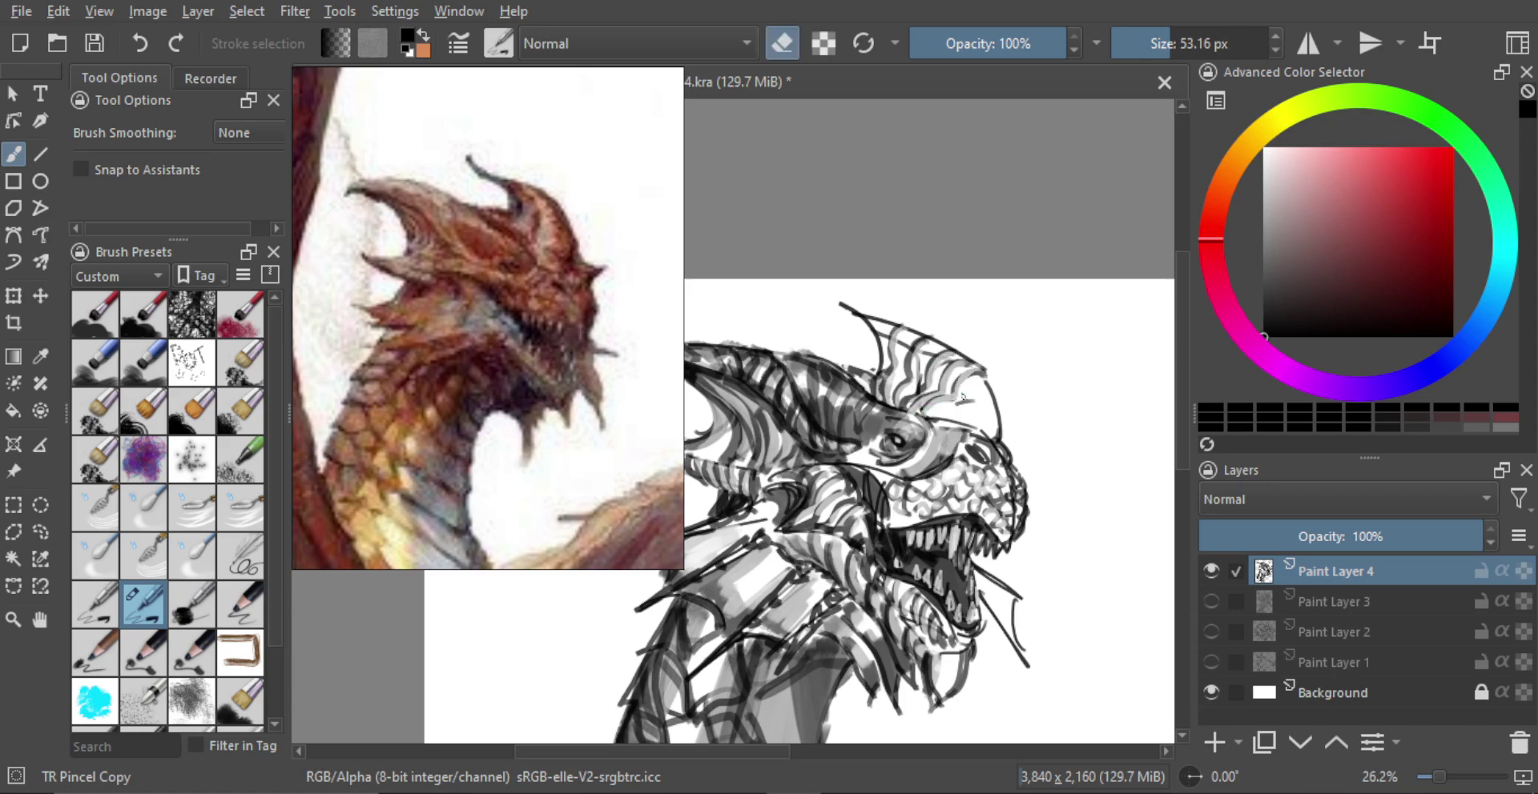
{"action": "key", "text": "e"}
{"action": "left_click_drag", "start_coordinate": [990, 386], "coordinate": [926, 415]}
{"action": "key", "text": "e"}
{"action": "mouse_move", "coordinate": [989, 388]}
{"action": "left_mouse_down"}
{"action": "mouse_move", "coordinate": [925, 418]}
{"action": "mouse_move", "coordinate": [957, 412]}
{"action": "mouse_move", "coordinate": [943, 421]}
{"action": "mouse_move", "coordinate": [991, 438]}
{"action": "left_mouse_up"}
{"action": "key", "text": "e"}
{"action": "key", "text": "e"}
{"action": "key", "text": "e"}
{"action": "key", "text": "e"}
{"action": "key", "text": "e"}
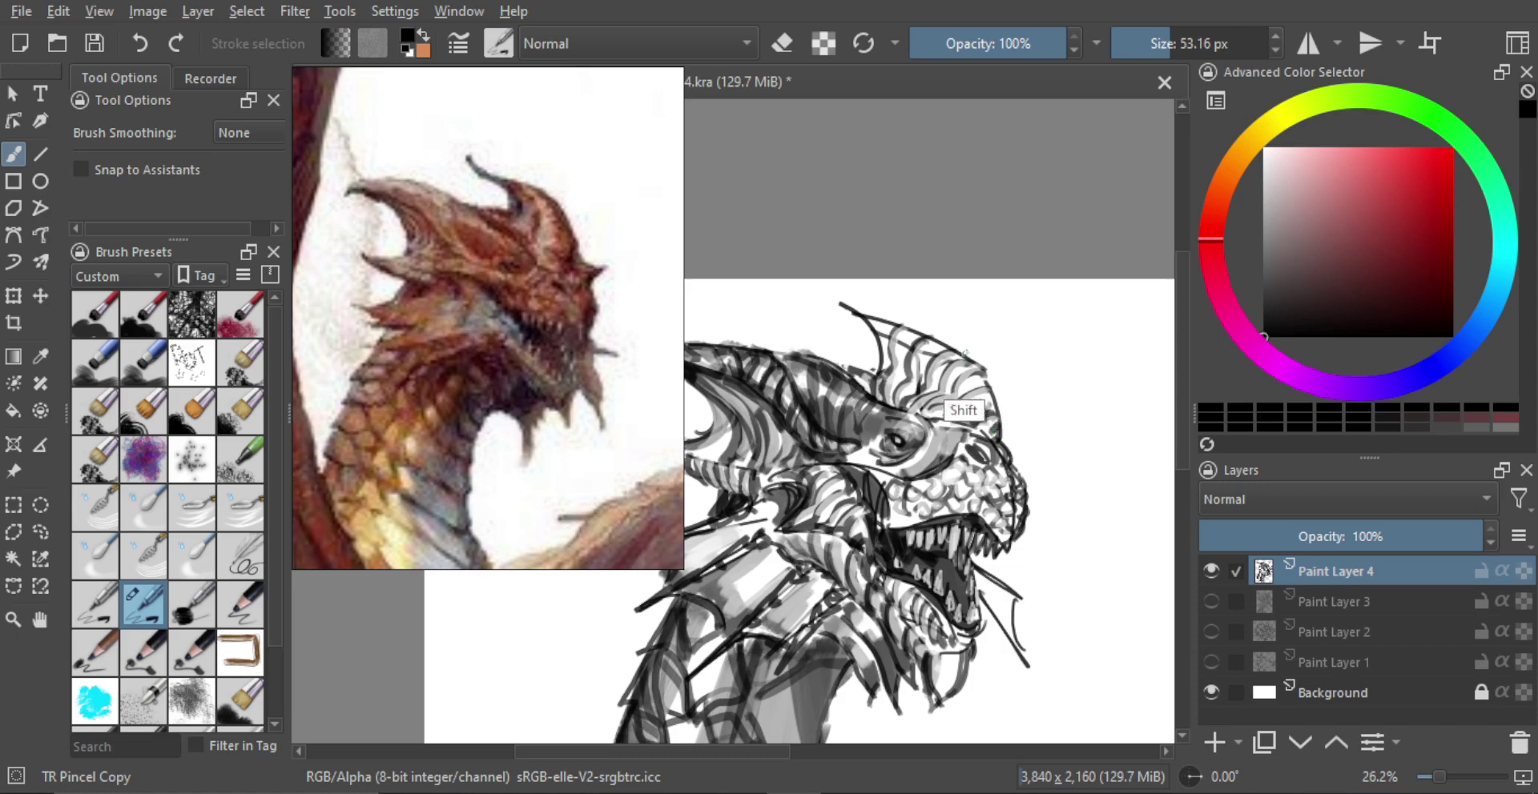
Step: Shade broad grey bands along the front horn's outer edge with a brush of about 89 px, trimming them with the eraser
{"action": "mouse_move", "coordinate": [969, 357]}
{"action": "left_mouse_down"}
{"action": "mouse_move", "coordinate": [900, 352]}
{"action": "mouse_move", "coordinate": [959, 388]}
{"action": "left_mouse_up"}
{"action": "left_click_drag", "start_coordinate": [964, 388], "coordinate": [984, 429]}
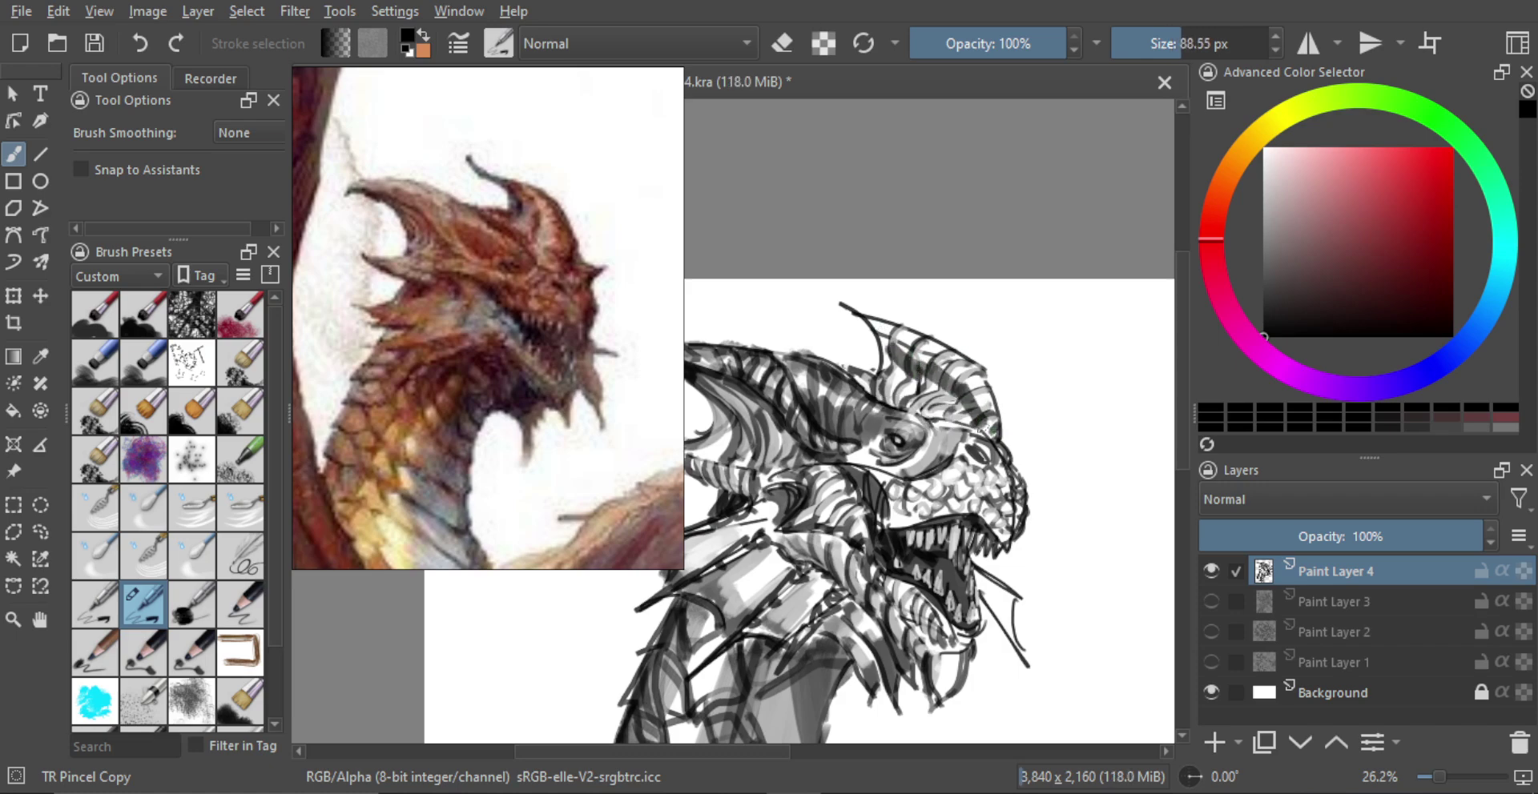
{"action": "key", "text": "e"}
{"action": "mouse_move", "coordinate": [901, 334]}
{"action": "left_mouse_down"}
{"action": "mouse_move", "coordinate": [902, 361]}
{"action": "mouse_move", "coordinate": [969, 387]}
{"action": "mouse_move", "coordinate": [991, 426]}
{"action": "left_mouse_up"}
{"action": "key", "text": "e"}
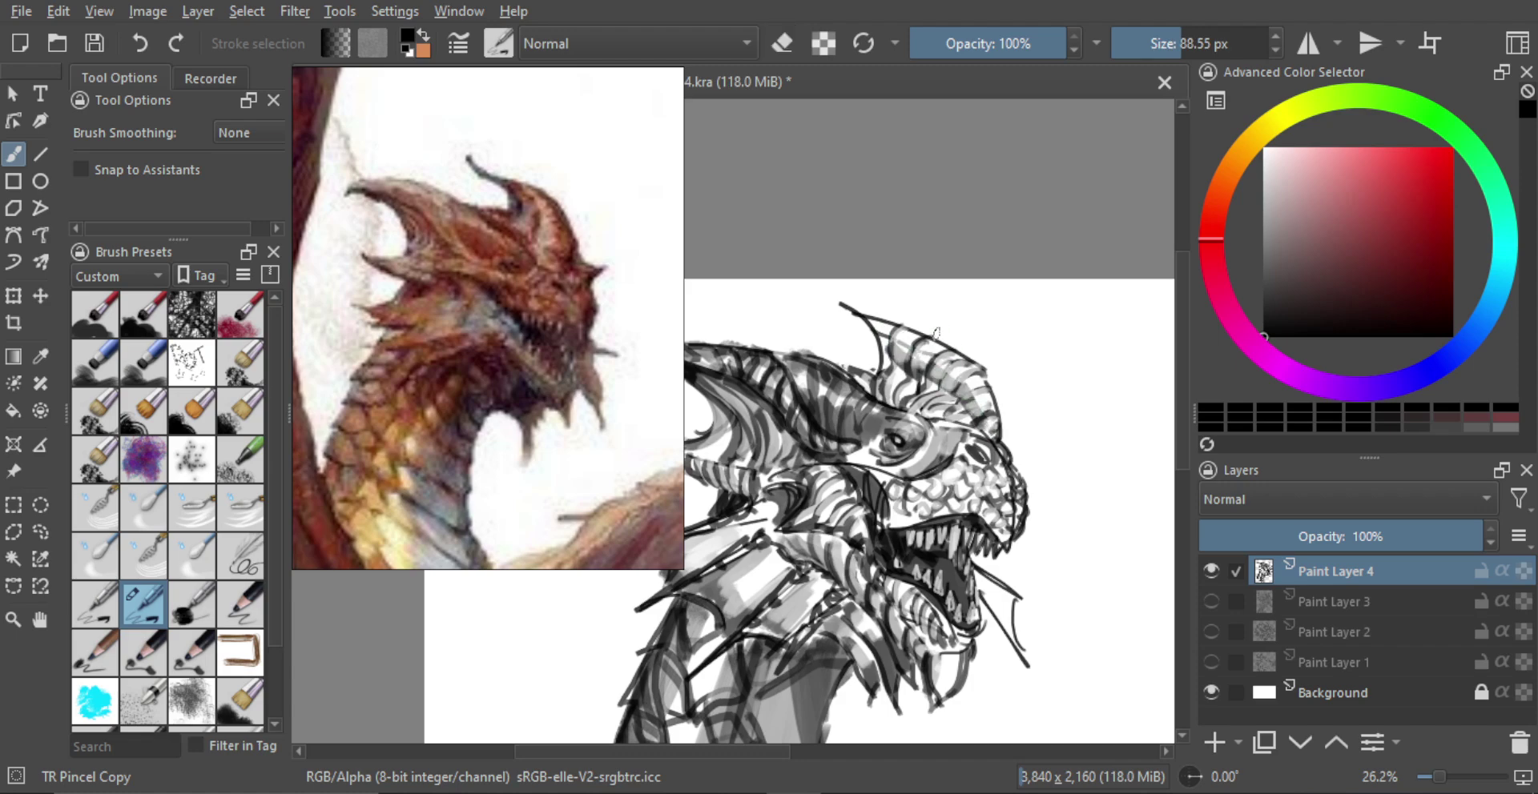
{"action": "mouse_move", "coordinate": [934, 333]}
{"action": "left_mouse_down"}
{"action": "mouse_move", "coordinate": [917, 344]}
{"action": "mouse_move", "coordinate": [971, 372]}
{"action": "mouse_move", "coordinate": [993, 441]}
{"action": "left_mouse_up"}
{"action": "key", "text": "e"}
{"action": "mouse_move", "coordinate": [914, 344]}
{"action": "left_mouse_down"}
{"action": "mouse_move", "coordinate": [961, 371]}
{"action": "mouse_move", "coordinate": [991, 423]}
{"action": "mouse_move", "coordinate": [935, 345]}
{"action": "left_mouse_up"}
{"action": "key", "text": "e"}
Step: Refine the front horn's rear edge and erase its thin sketched tip, undoing the last trial stroke
{"action": "left_click_drag", "start_coordinate": [911, 396], "coordinate": [866, 385]}
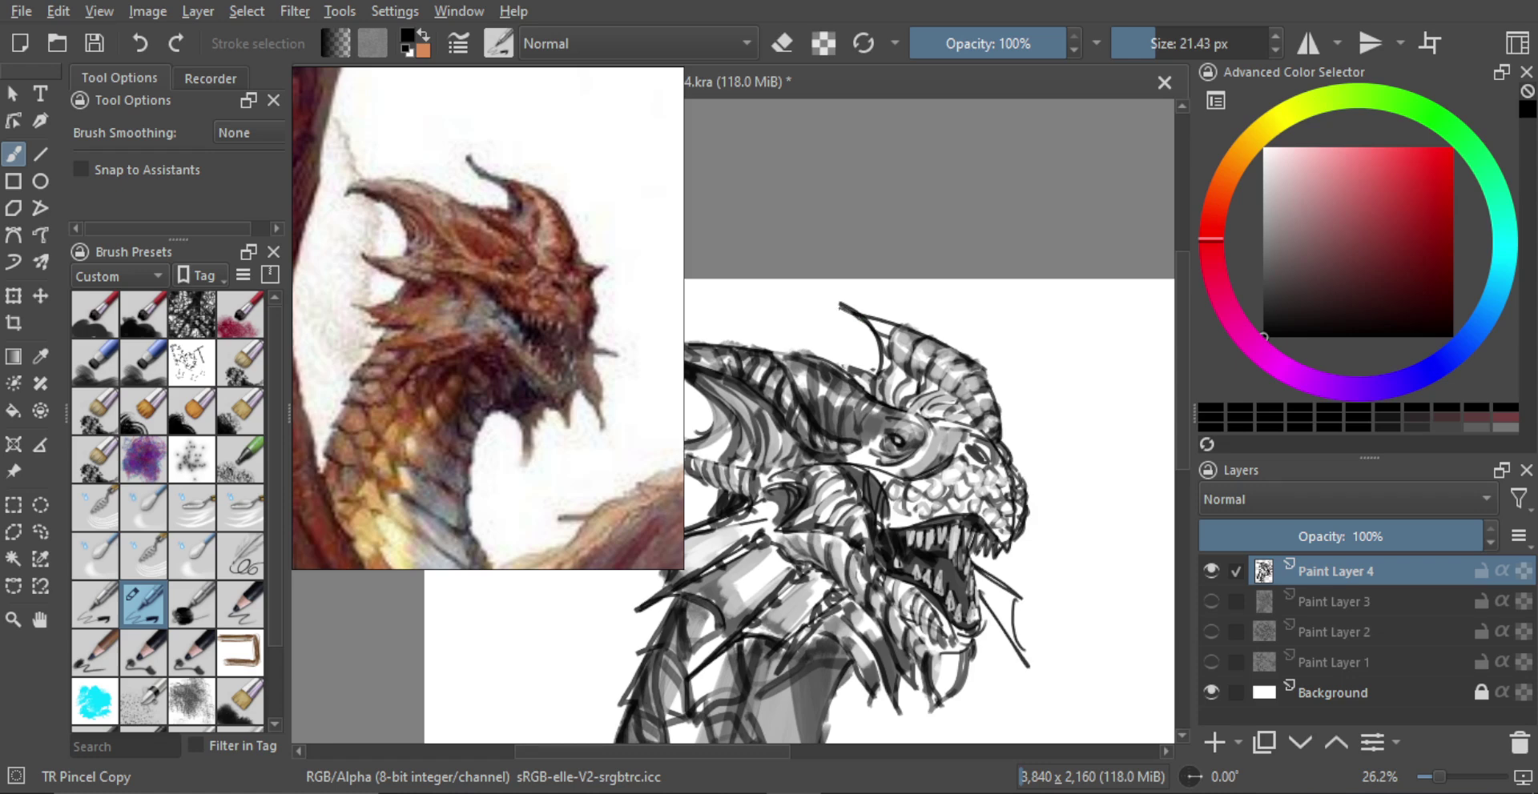
{"action": "left_click_drag", "start_coordinate": [866, 384], "coordinate": [913, 382]}
{"action": "key", "text": "e"}
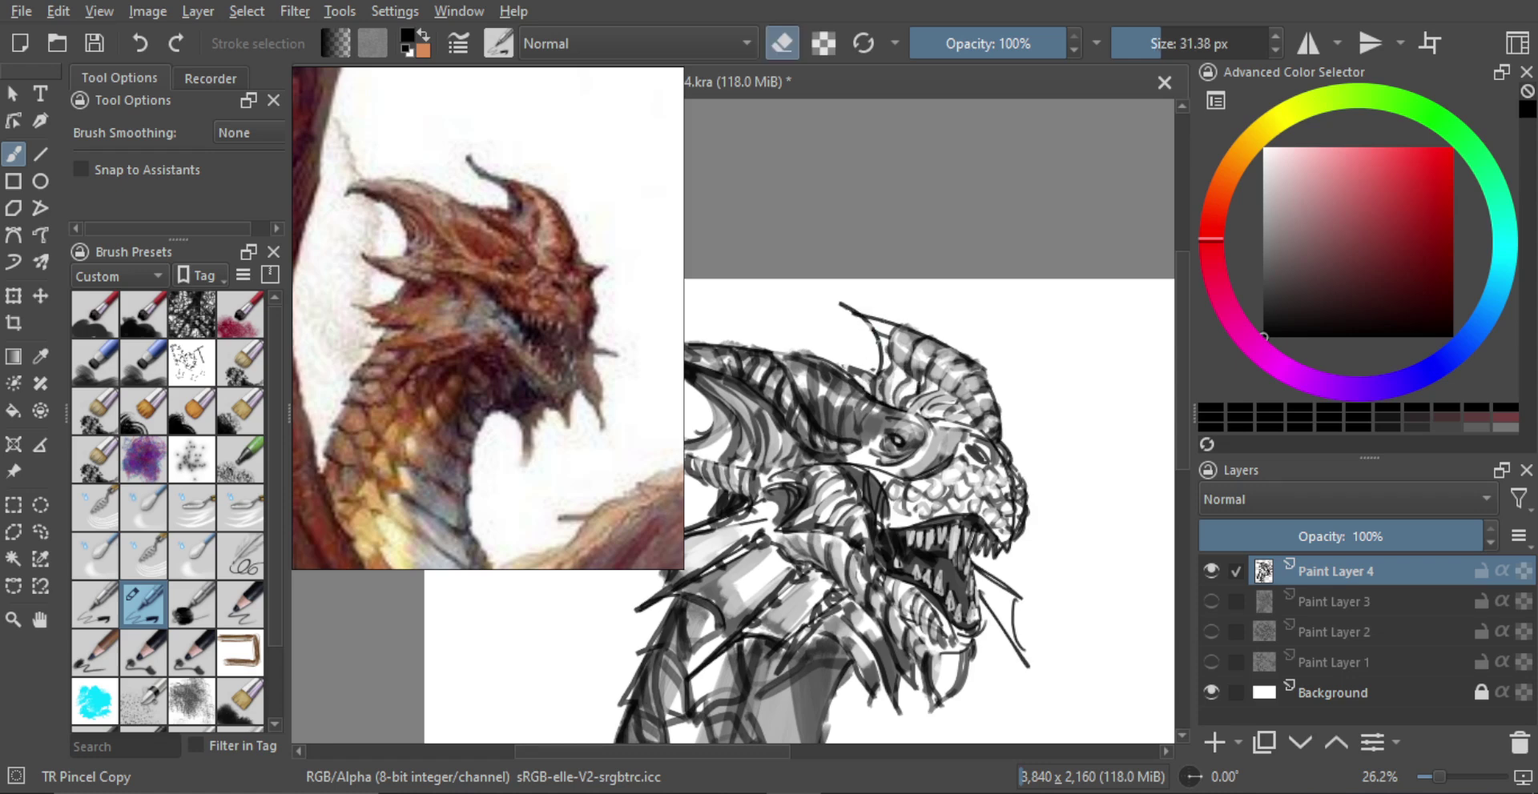
{"action": "mouse_move", "coordinate": [873, 337]}
{"action": "left_mouse_down"}
{"action": "mouse_move", "coordinate": [880, 368]}
{"action": "mouse_move", "coordinate": [877, 351]}
{"action": "left_mouse_up"}
{"action": "left_click_drag", "start_coordinate": [841, 304], "coordinate": [871, 314]}
{"action": "key", "text": "e"}
{"action": "mouse_move", "coordinate": [882, 365]}
{"action": "left_mouse_down"}
{"action": "mouse_move", "coordinate": [840, 329]}
{"action": "mouse_move", "coordinate": [848, 296]}
{"action": "left_mouse_up"}
{"action": "left_click_drag", "start_coordinate": [892, 389], "coordinate": [879, 390]}
{"action": "key", "text": "ctrl+z"}
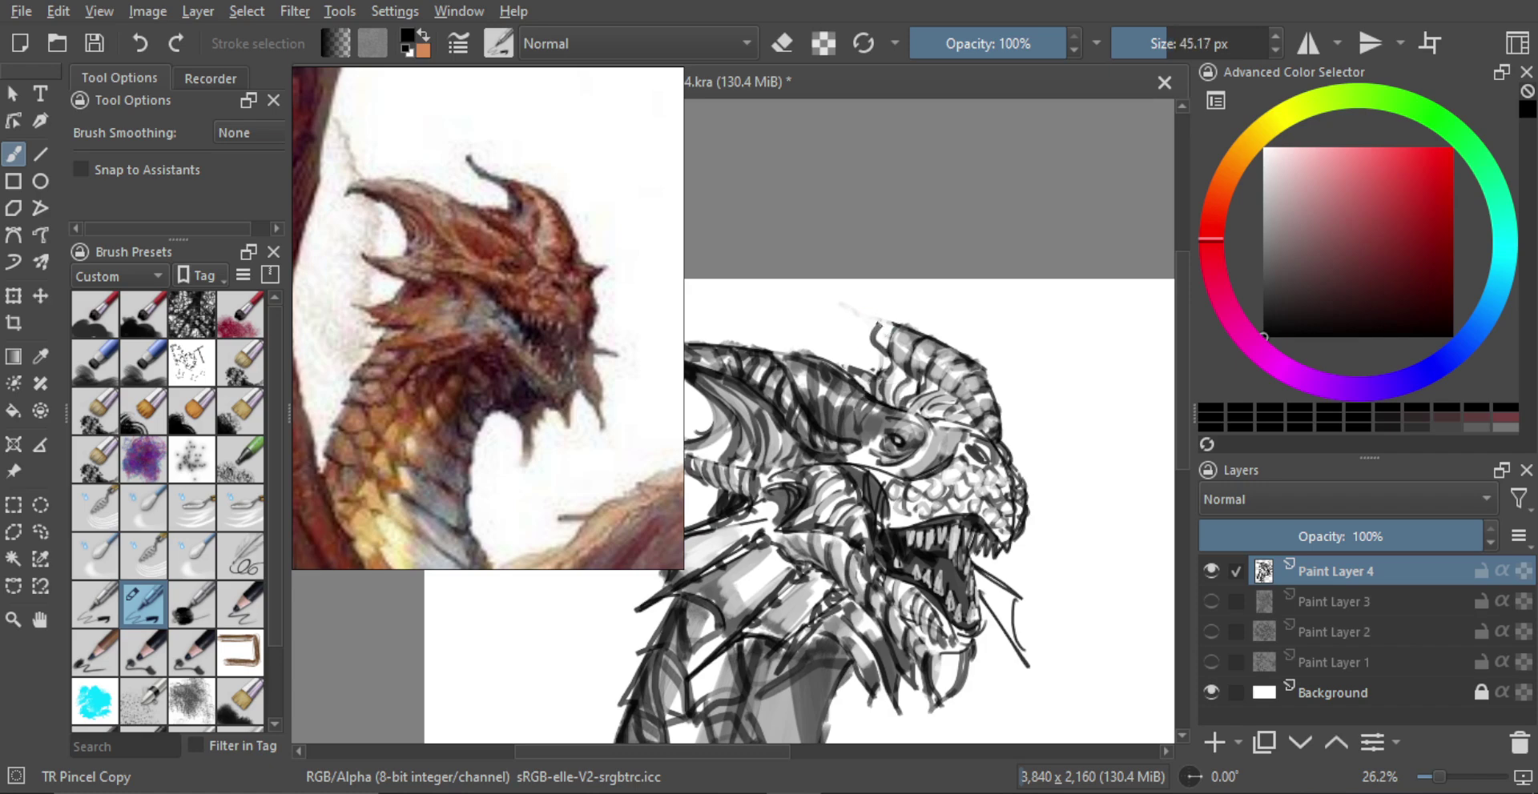
Step: Paint a dark hooked tip curling upward at the end of the front horn with a 45 px brush
{"action": "key", "text": "e"}
{"action": "key", "text": "e"}
{"action": "key", "text": "e"}
{"action": "key", "text": "e"}
{"action": "key", "text": "e"}
{"action": "key", "text": "e"}
{"action": "left_click_drag", "start_coordinate": [848, 313], "coordinate": [851, 290]}
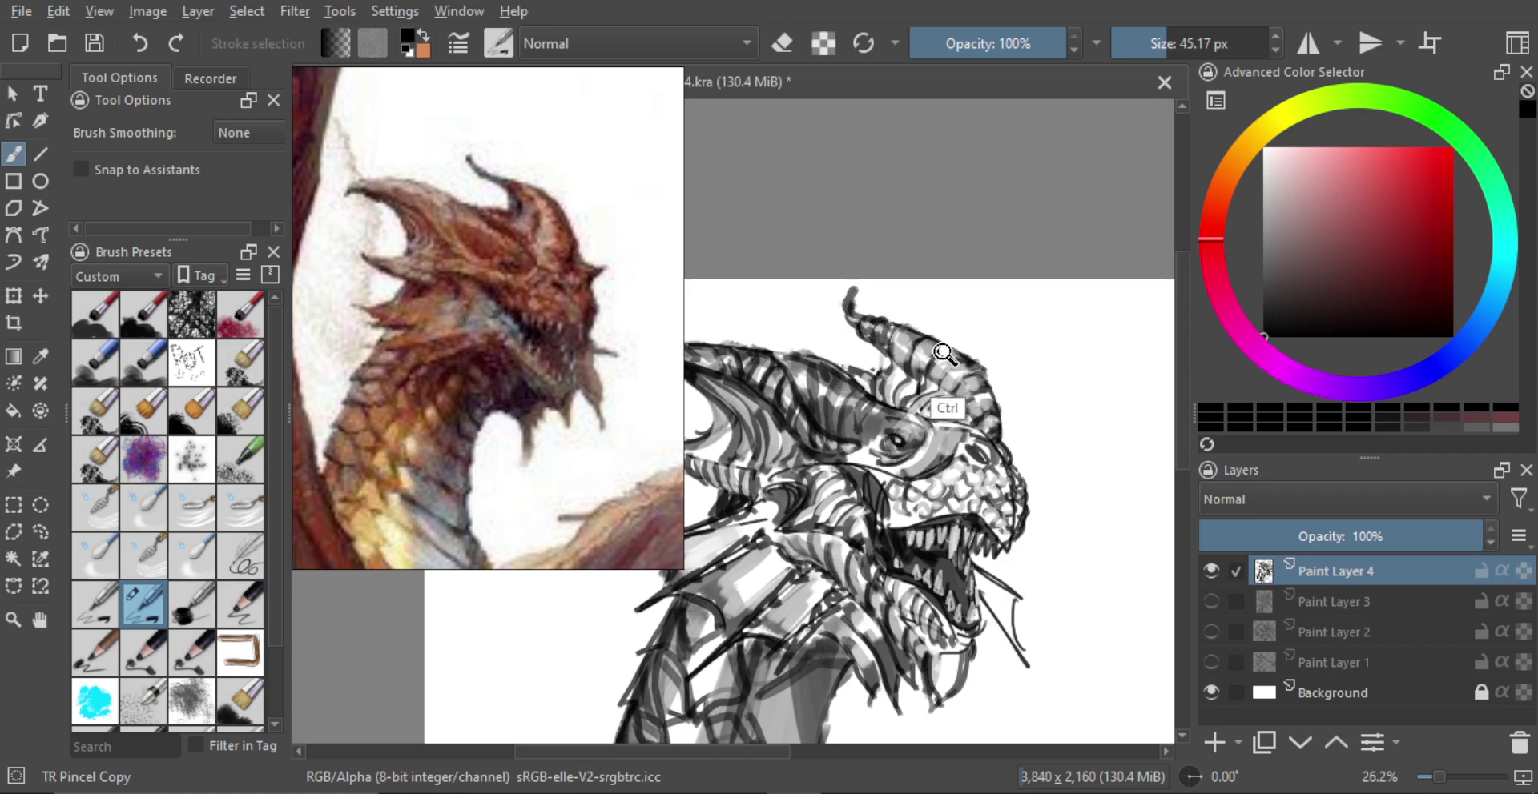
Step: Erase the sketched spike lines in front of the lower jaw and paint a dark pointed chin spike with a 55 px brush
{"action": "scroll", "coordinate": [948, 349], "scroll_direction": "down", "scroll_amount": 2, "text": "ctrl"}
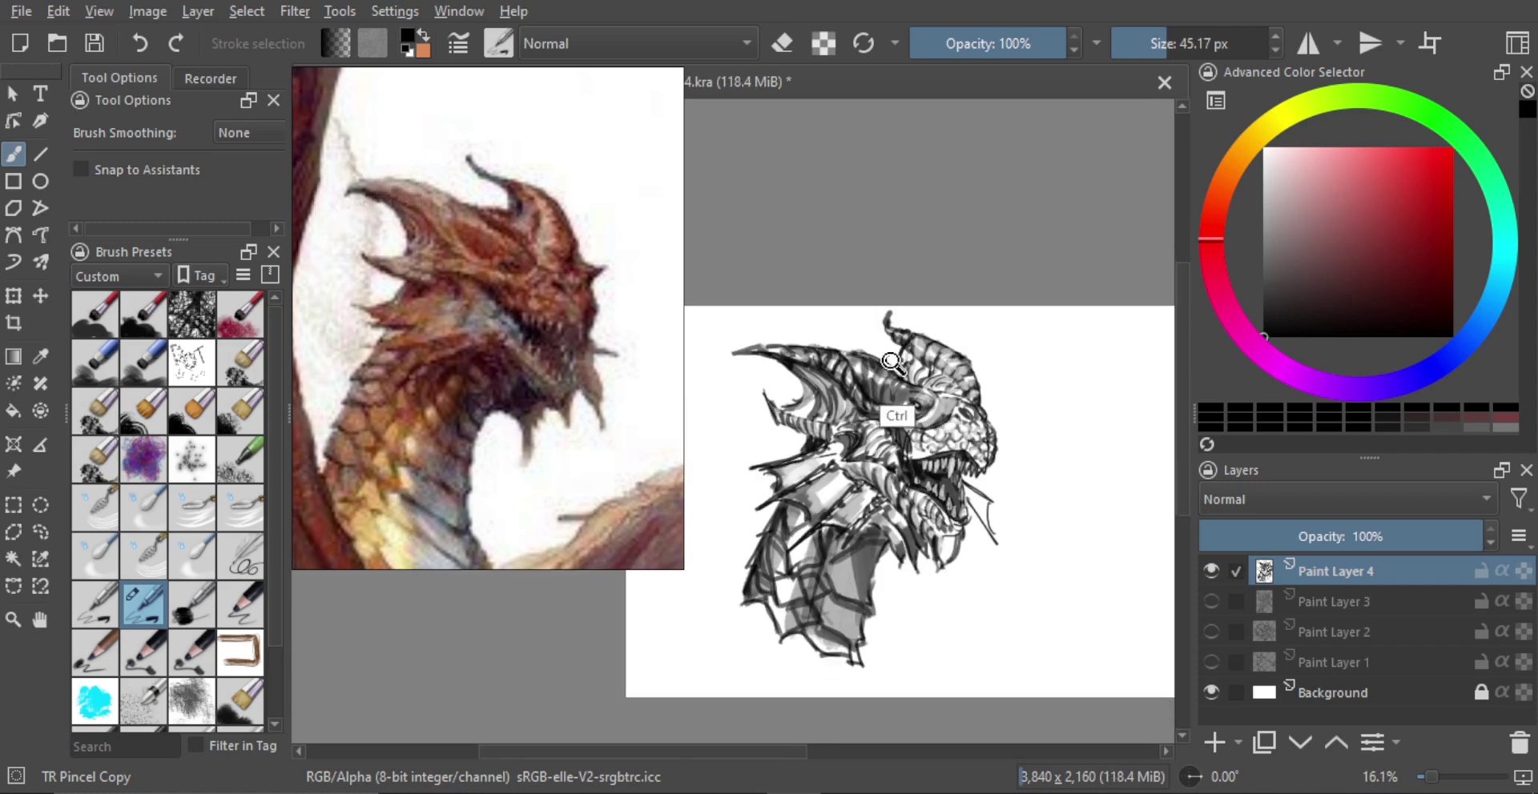
{"action": "scroll", "coordinate": [903, 361], "scroll_direction": "up", "scroll_amount": 2, "text": "ctrl"}
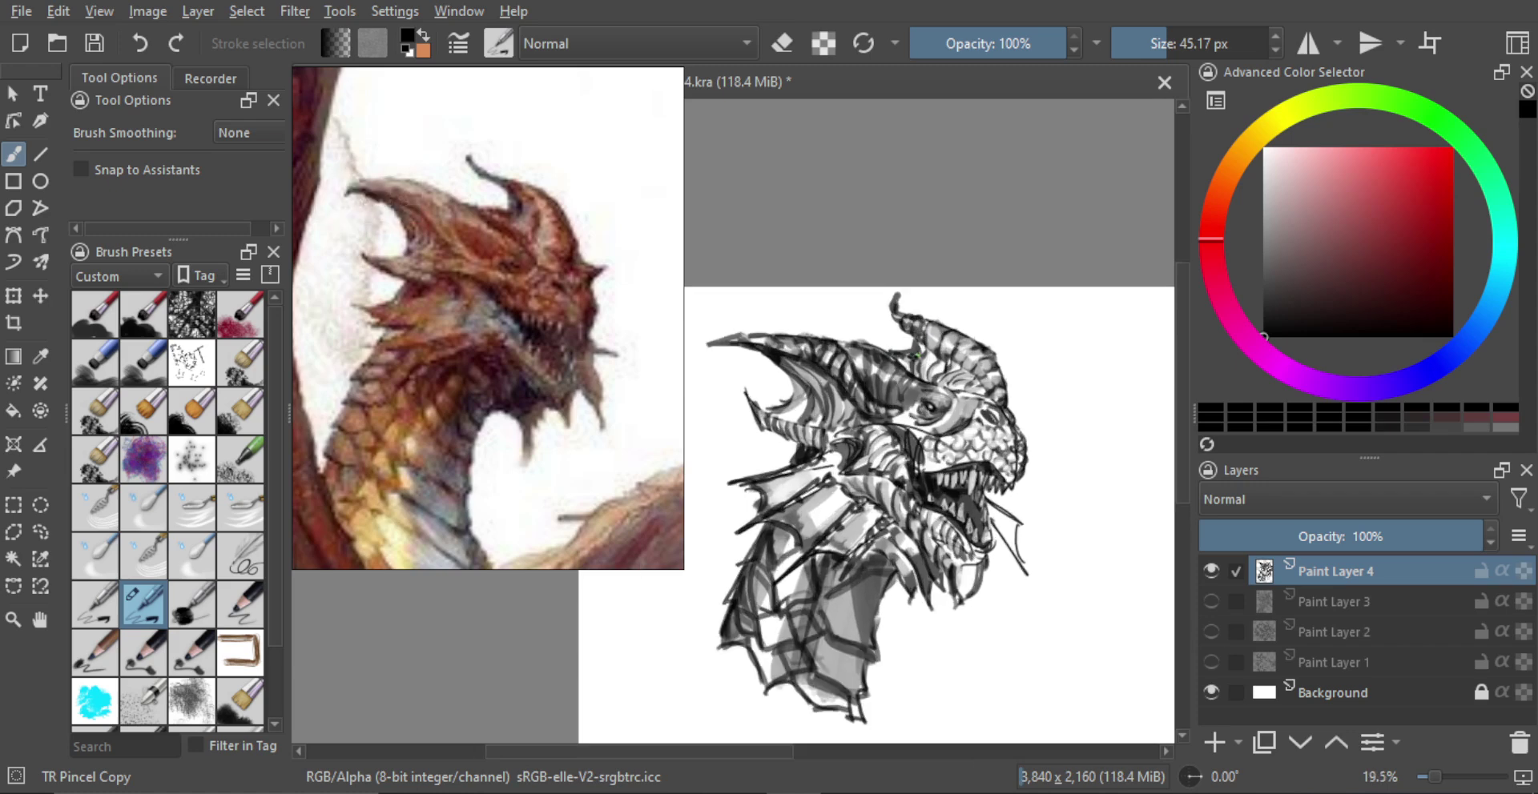
{"action": "scroll", "coordinate": [983, 491], "scroll_direction": "down", "scroll_amount": 2, "text": "ctrl"}
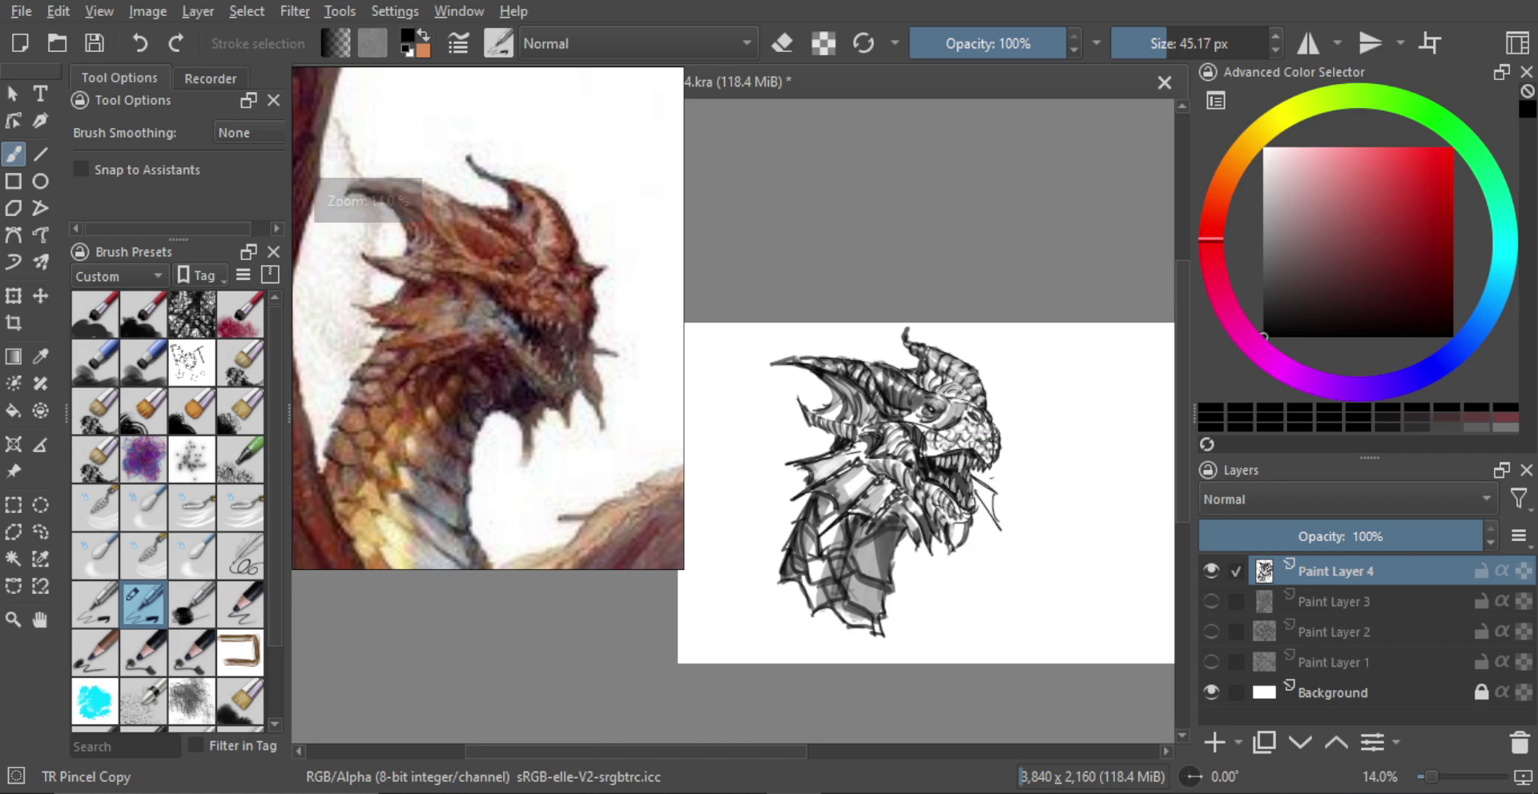
{"action": "scroll", "coordinate": [984, 491], "scroll_direction": "up", "scroll_amount": 1, "text": "ctrl"}
{"action": "scroll", "coordinate": [983, 490], "scroll_direction": "up", "scroll_amount": 1, "text": "ctrl"}
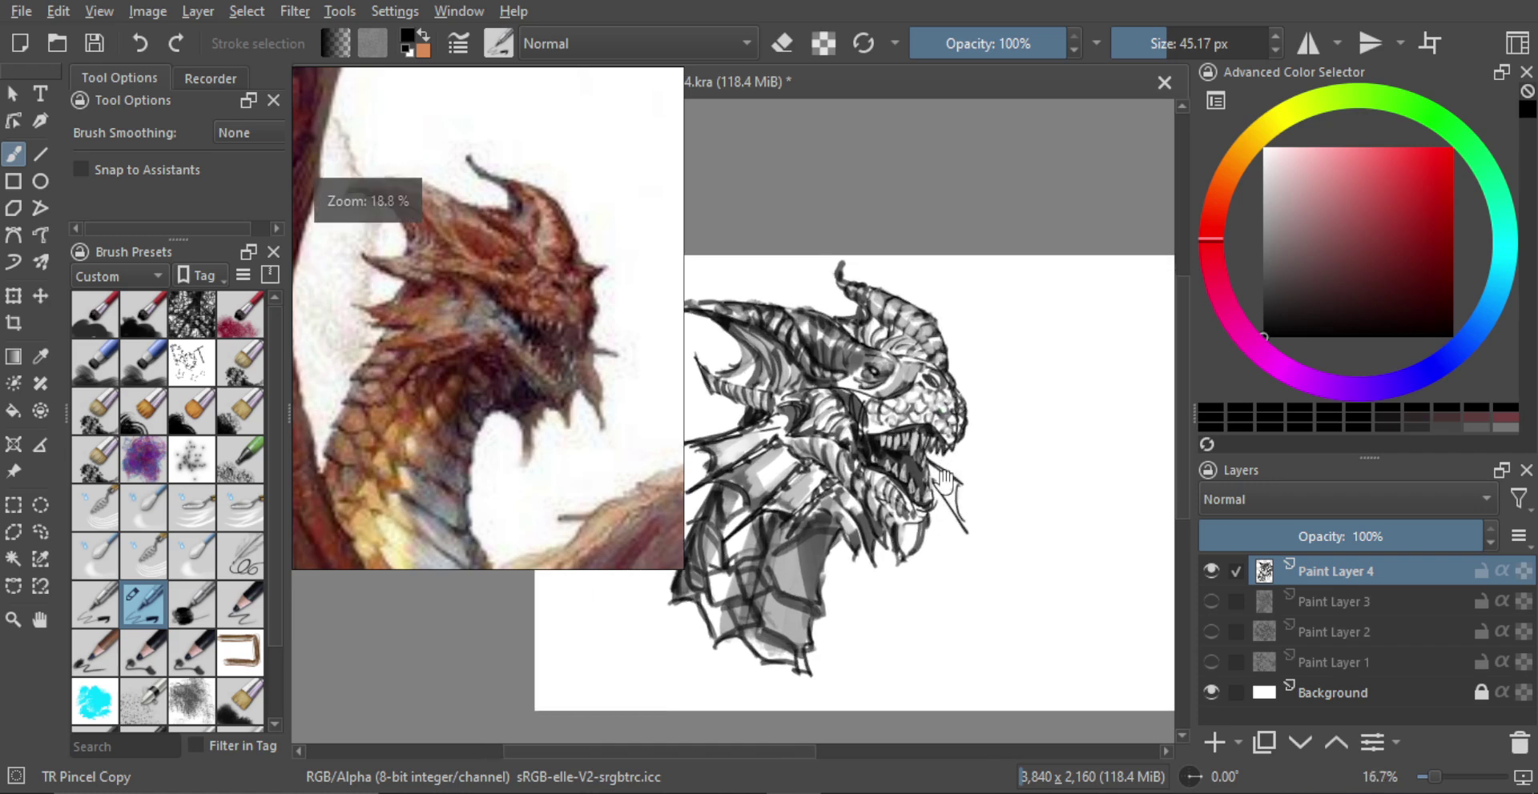
{"action": "key", "text": "e"}
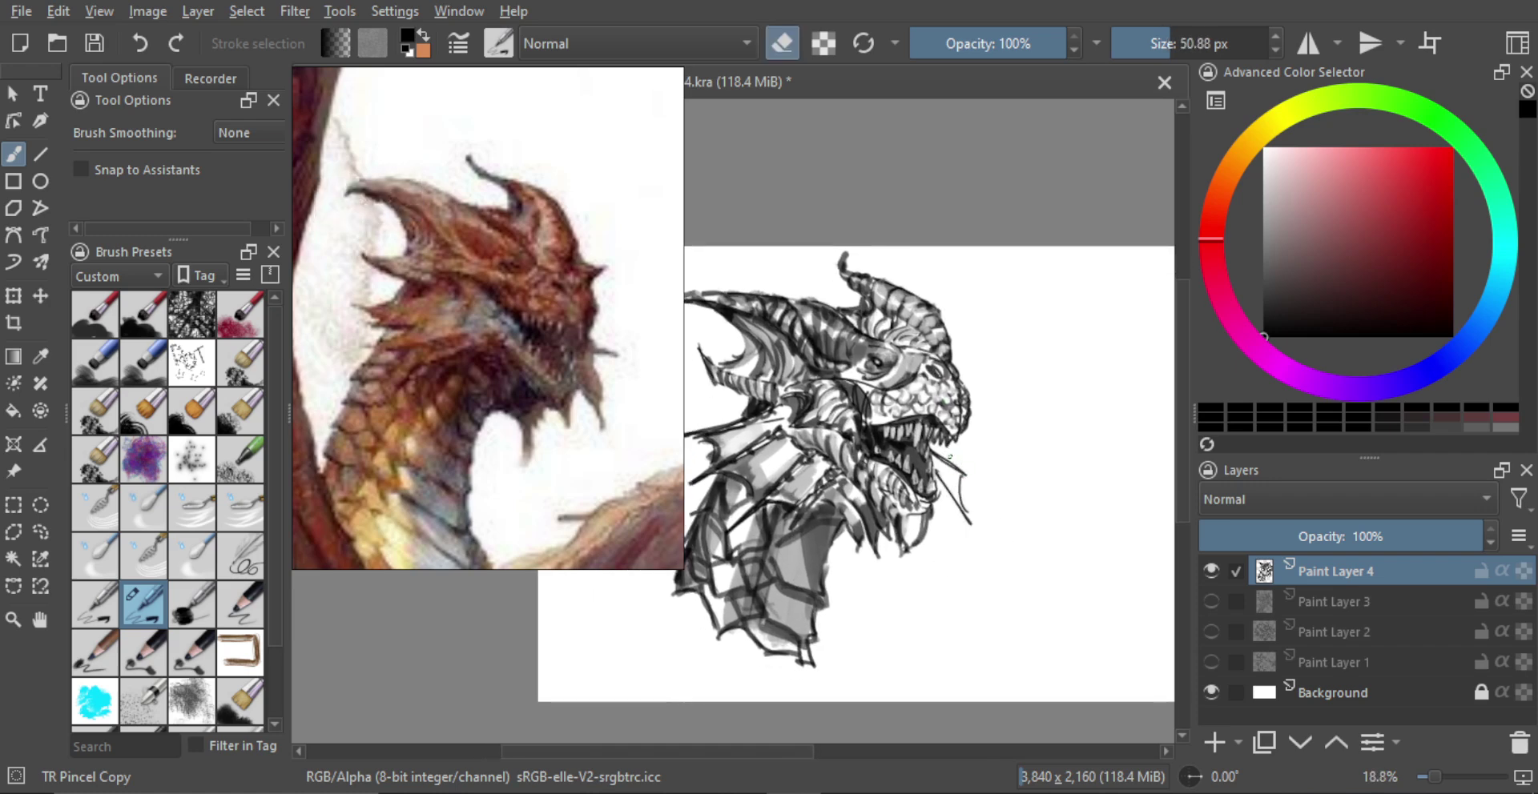
{"action": "left_click_drag", "start_coordinate": [959, 481], "coordinate": [963, 474]}
{"action": "left_click_drag", "start_coordinate": [958, 481], "coordinate": [946, 459], "text": "shift"}
{"action": "key", "text": "e"}
{"action": "left_click_drag", "start_coordinate": [935, 472], "coordinate": [958, 542]}
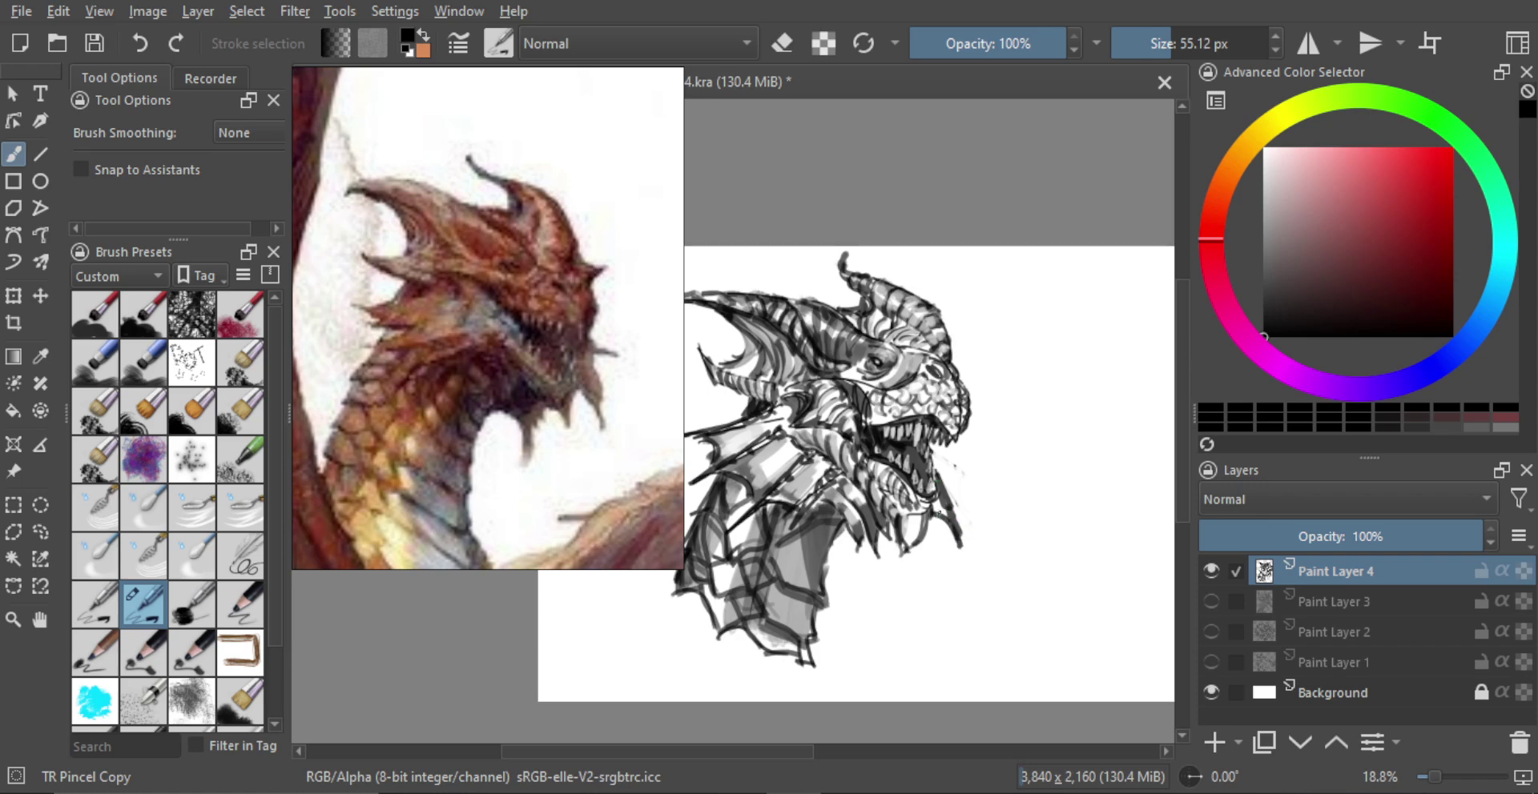
{"action": "scroll", "coordinate": [1004, 500], "scroll_direction": "down", "scroll_amount": 2}
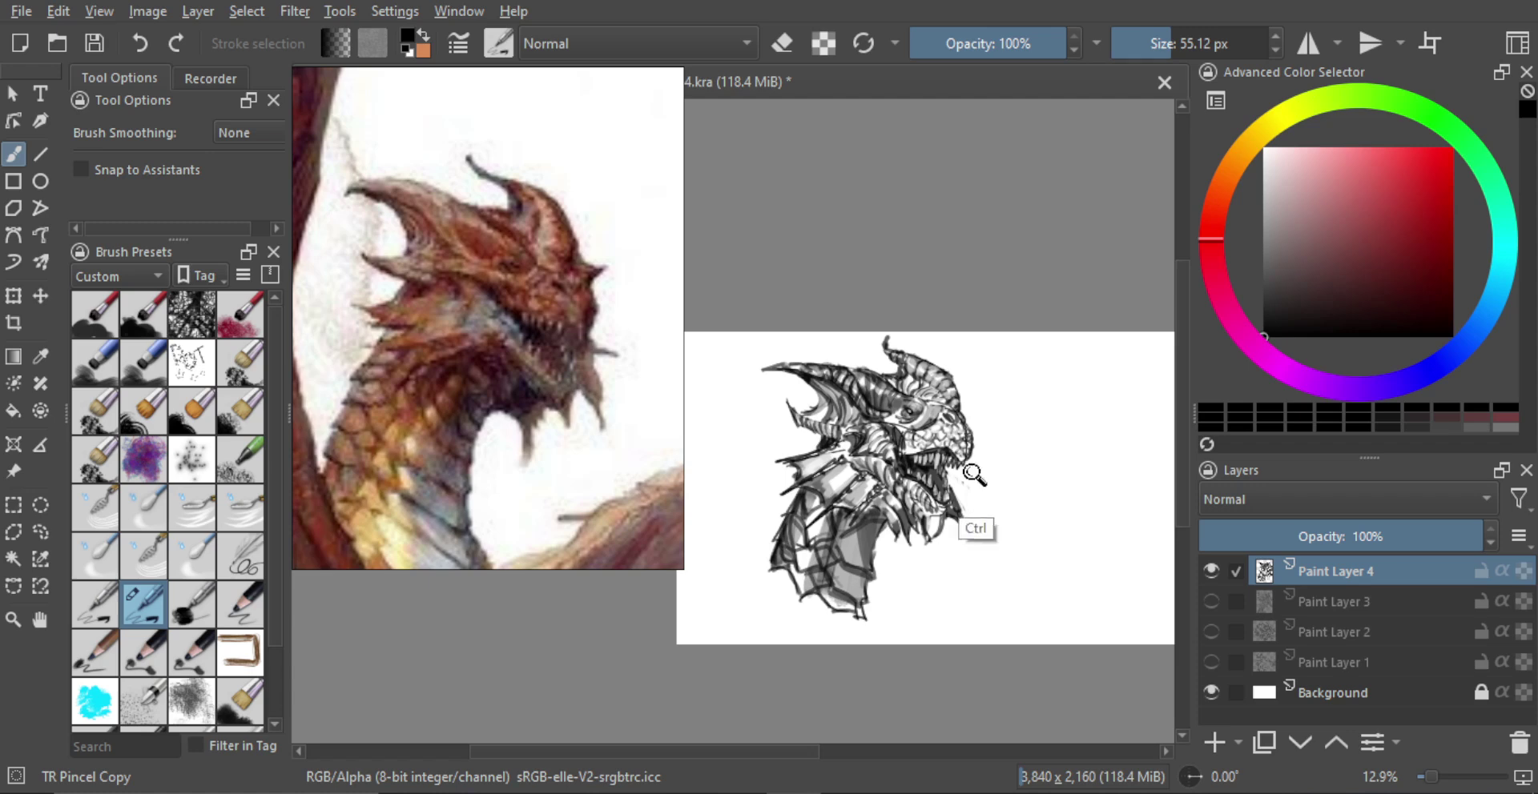
{"action": "scroll", "coordinate": [981, 508], "scroll_direction": "down", "scroll_amount": 2}
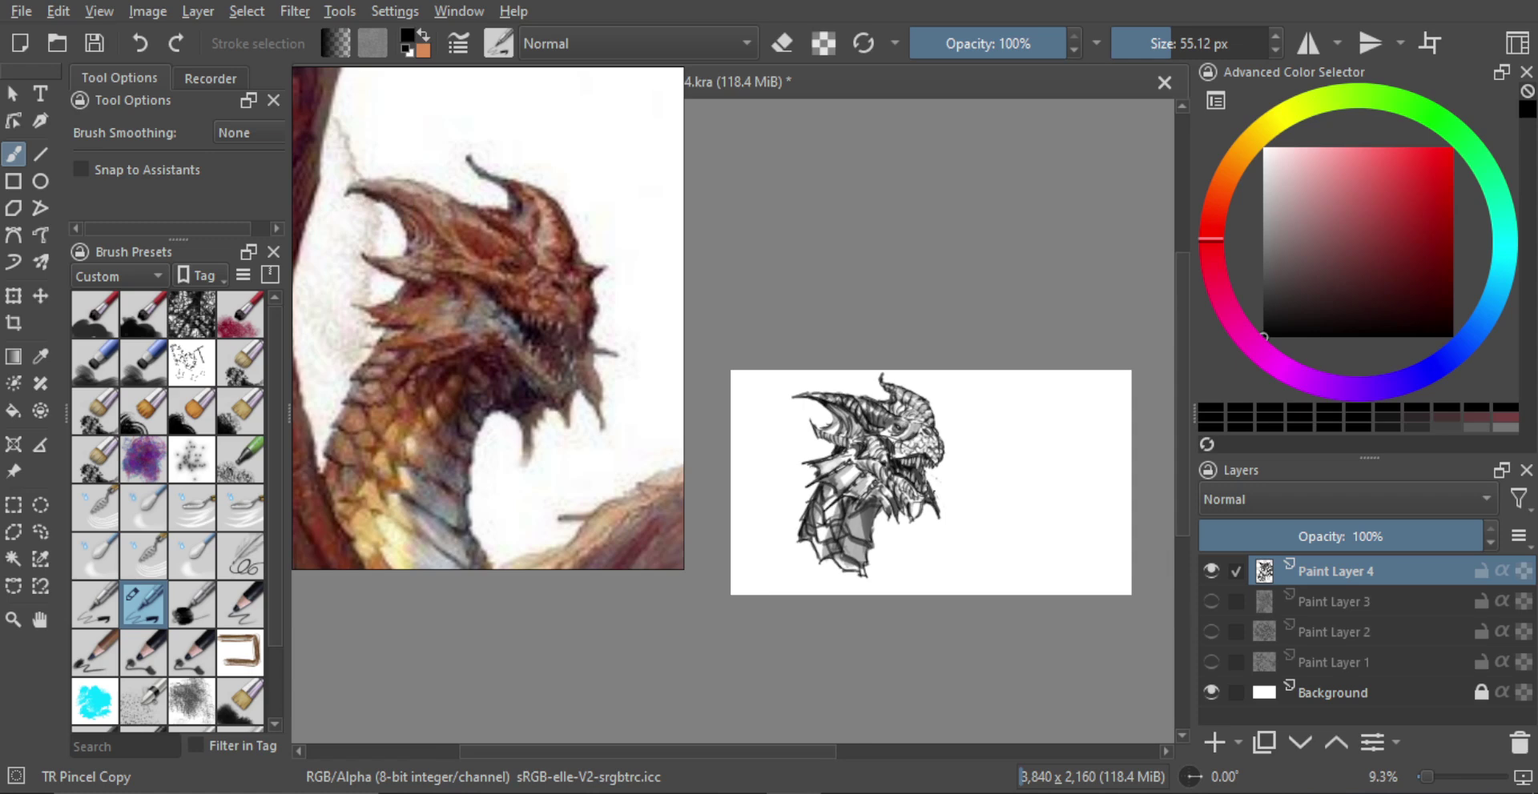
{"action": "left_click_drag", "start_coordinate": [927, 488], "coordinate": [964, 416]}
{"action": "left_click_drag", "start_coordinate": [964, 417], "coordinate": [969, 473]}
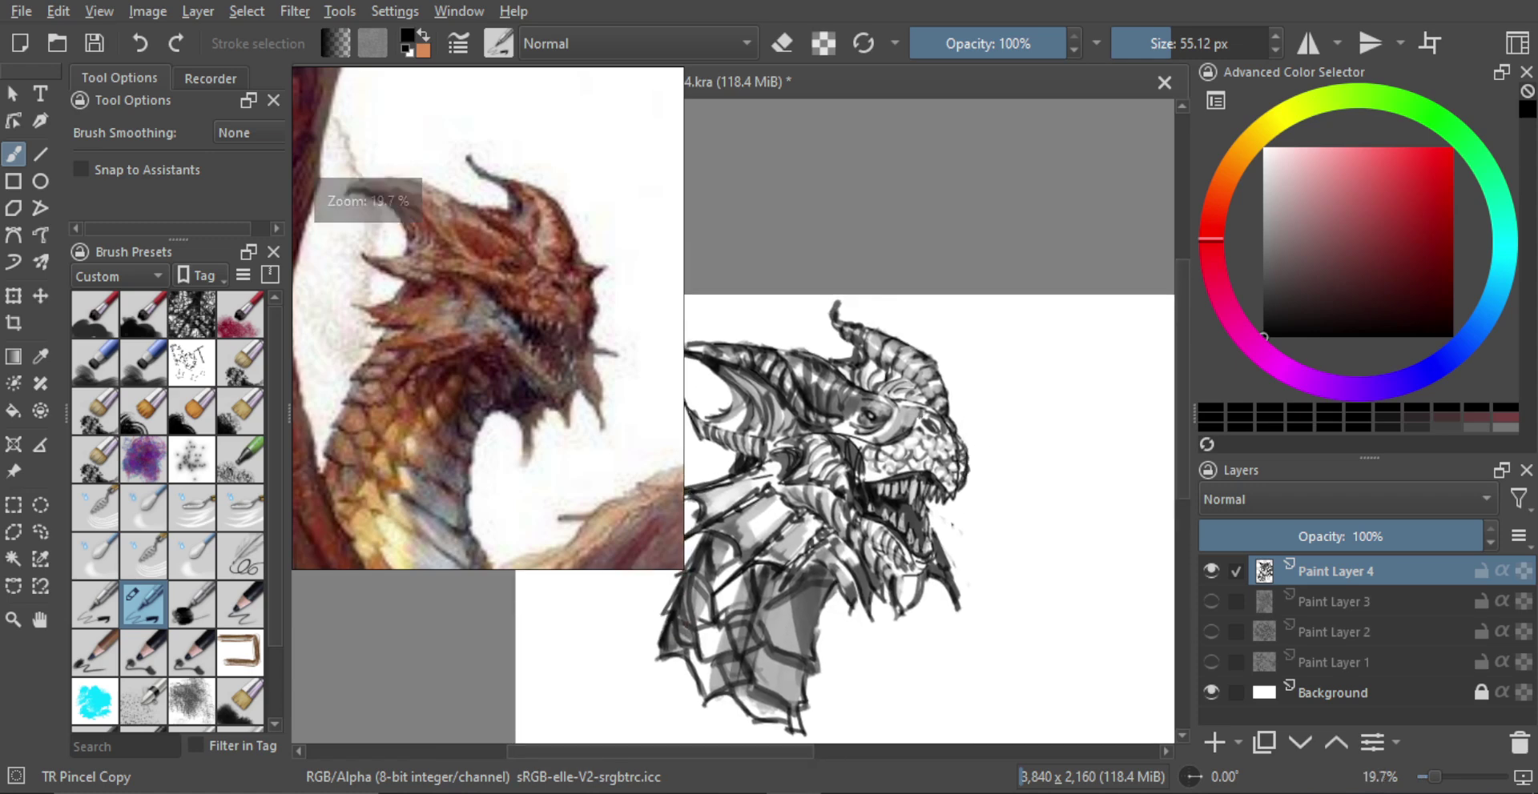
Step: Try broad shading strokes around the snout and open mouth with brush sizes between about 106 and 137 px, undoing the trial strokes
{"action": "left_click_drag", "start_coordinate": [857, 499], "coordinate": [895, 487]}
{"action": "mouse_move", "coordinate": [847, 441]}
{"action": "left_mouse_down"}
{"action": "mouse_move", "coordinate": [915, 443]}
{"action": "mouse_move", "coordinate": [871, 485]}
{"action": "mouse_move", "coordinate": [909, 442]}
{"action": "mouse_move", "coordinate": [872, 466]}
{"action": "mouse_move", "coordinate": [949, 492]}
{"action": "left_mouse_up"}
{"action": "key", "text": "ctrl+z"}
{"action": "left_click_drag", "start_coordinate": [915, 447], "coordinate": [906, 510]}
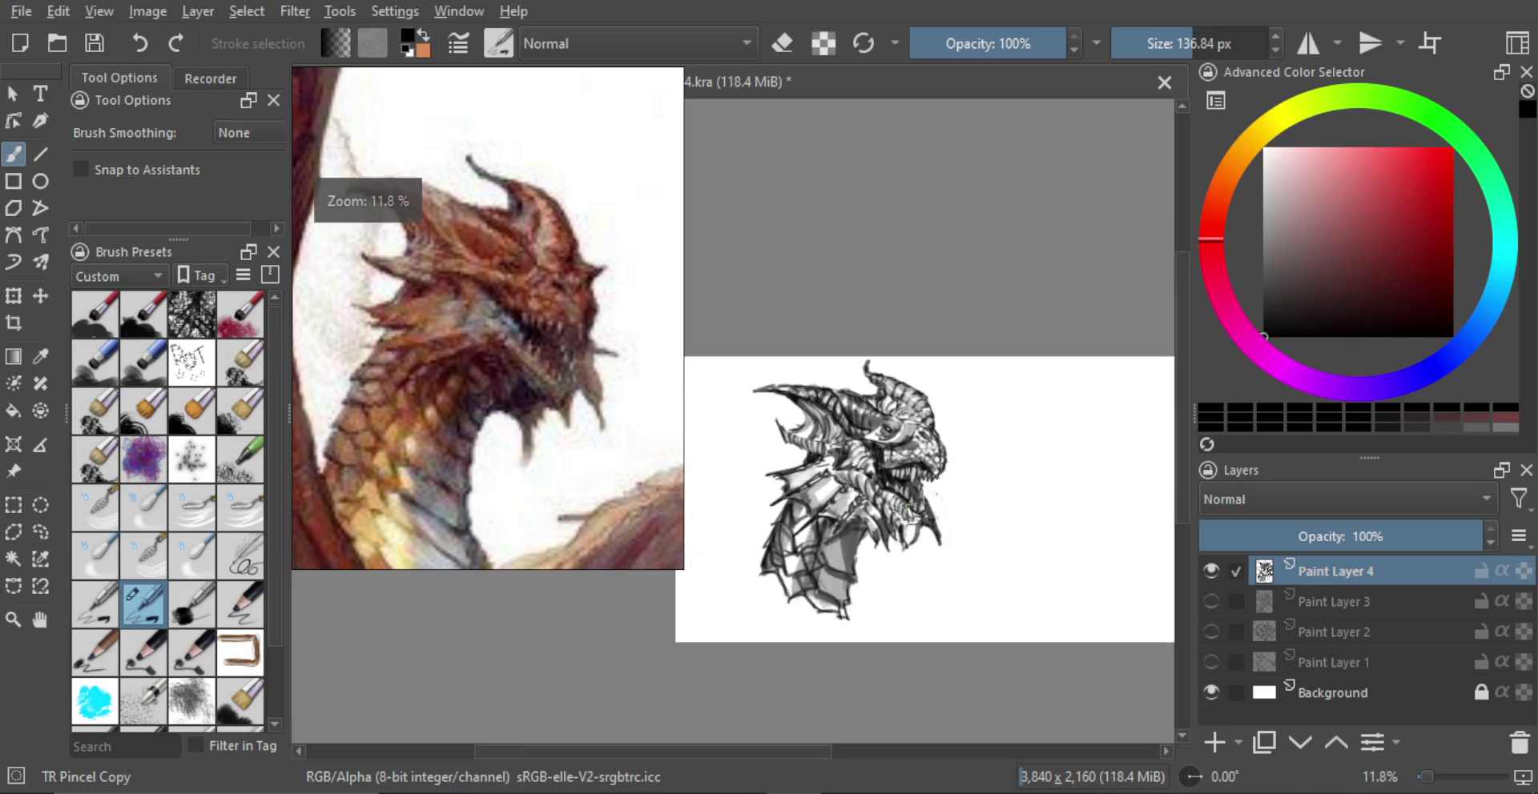
{"action": "scroll", "coordinate": [904, 507], "scroll_direction": "up", "scroll_amount": 3}
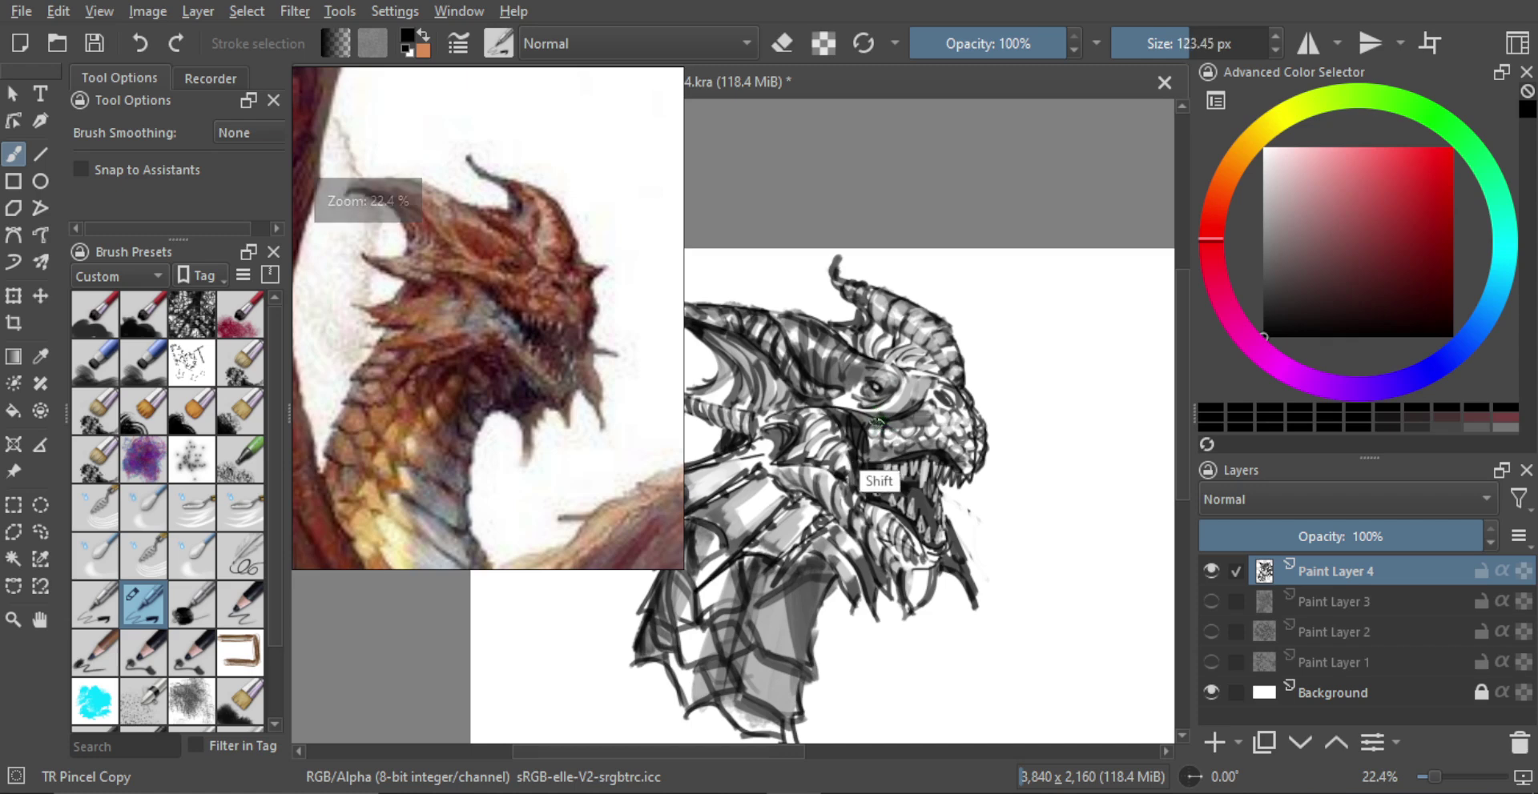
{"action": "mouse_move", "coordinate": [878, 422]}
{"action": "left_mouse_down"}
{"action": "mouse_move", "coordinate": [827, 410]}
{"action": "mouse_move", "coordinate": [870, 417]}
{"action": "left_mouse_up"}
{"action": "key", "text": "ctrl+z"}
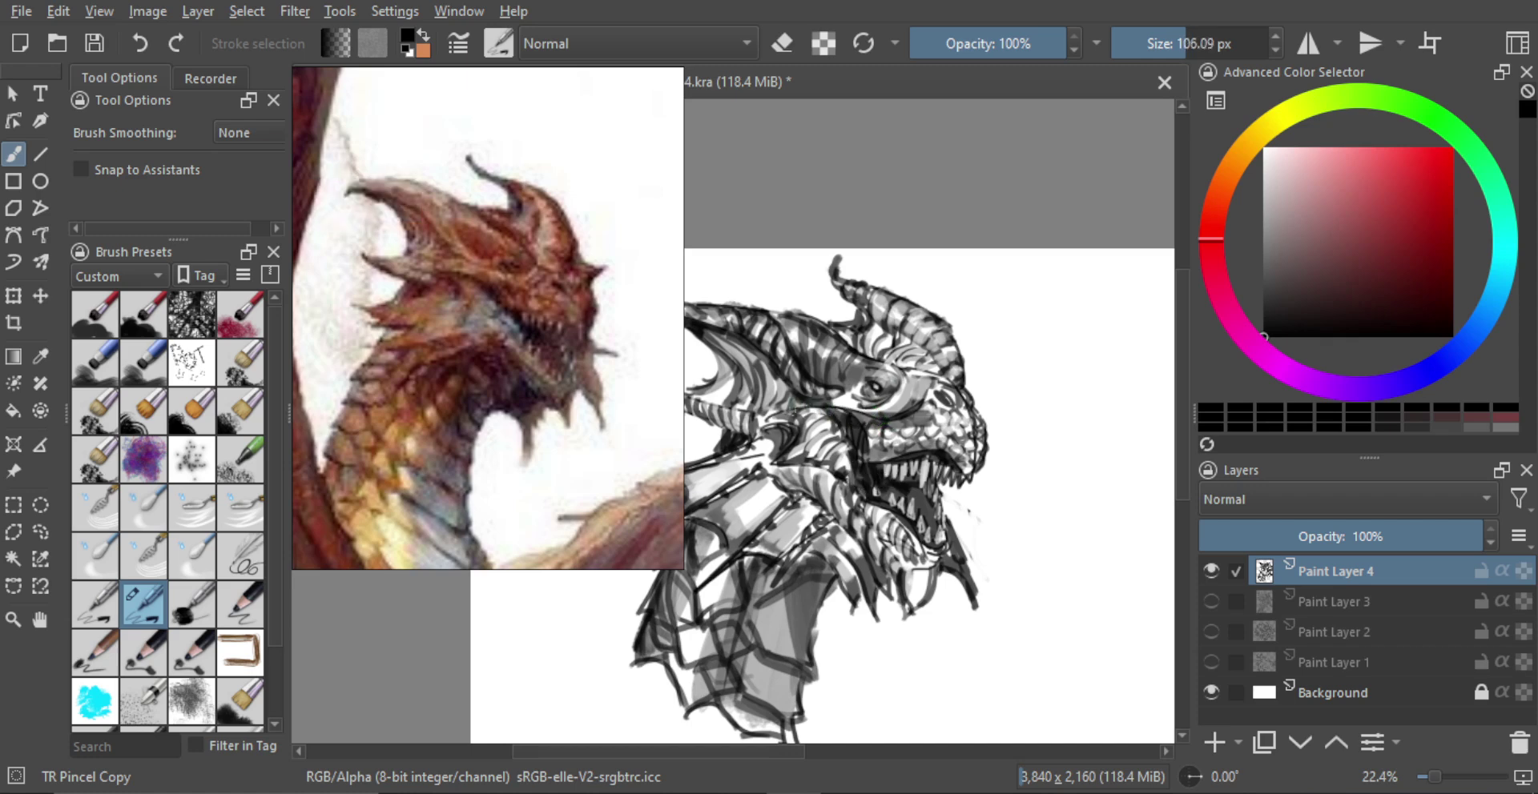
Step: Touch up the shading around the cheek and jaw frill with a brush of about 119 px, reducing its size to about 99 px
{"action": "scroll", "coordinate": [857, 452], "scroll_direction": "down", "scroll_amount": 1}
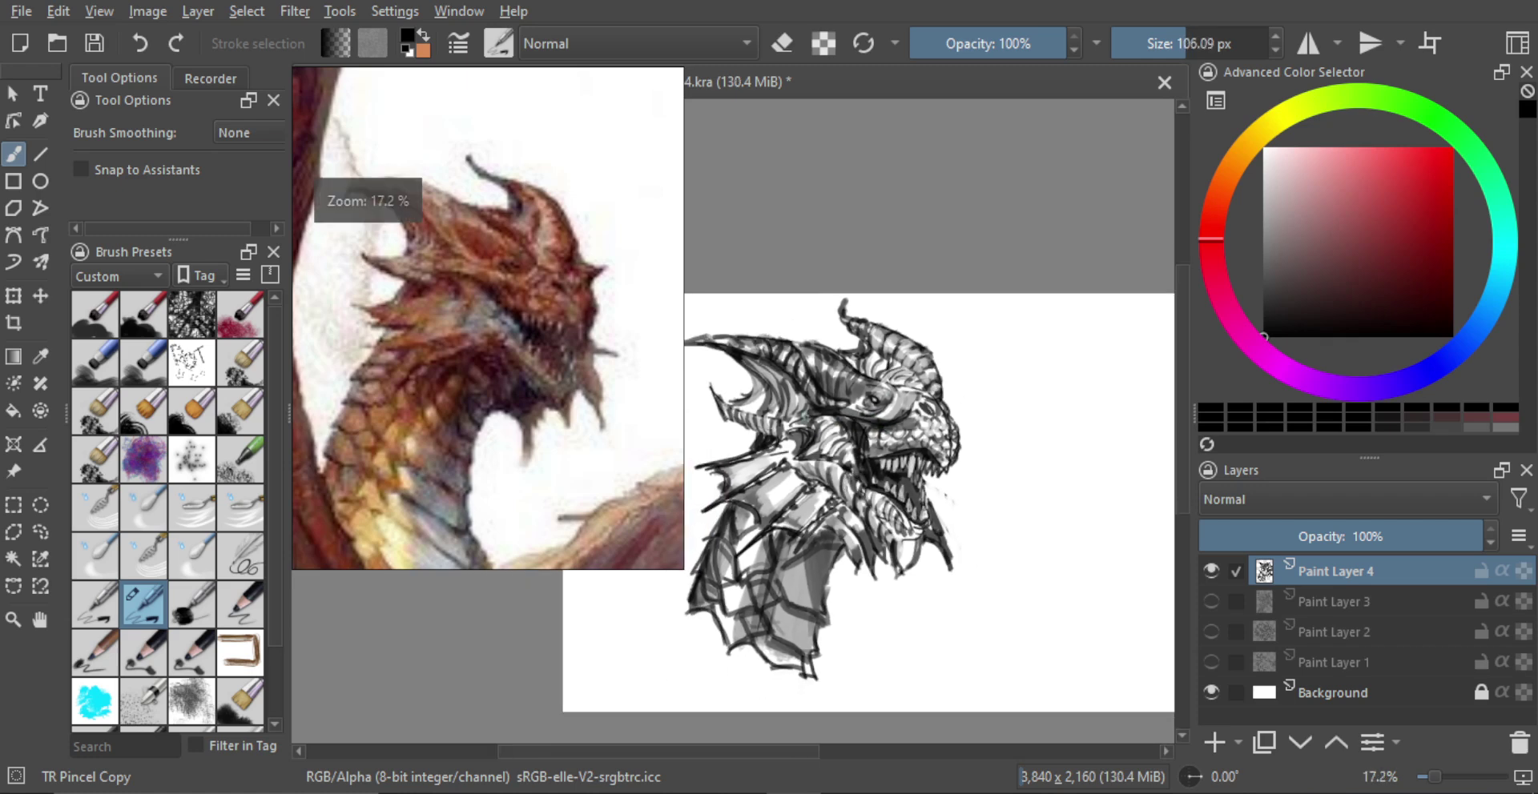
{"action": "scroll", "coordinate": [808, 429], "scroll_direction": "up", "scroll_amount": 1}
{"action": "left_click_drag", "start_coordinate": [809, 429], "coordinate": [814, 428]}
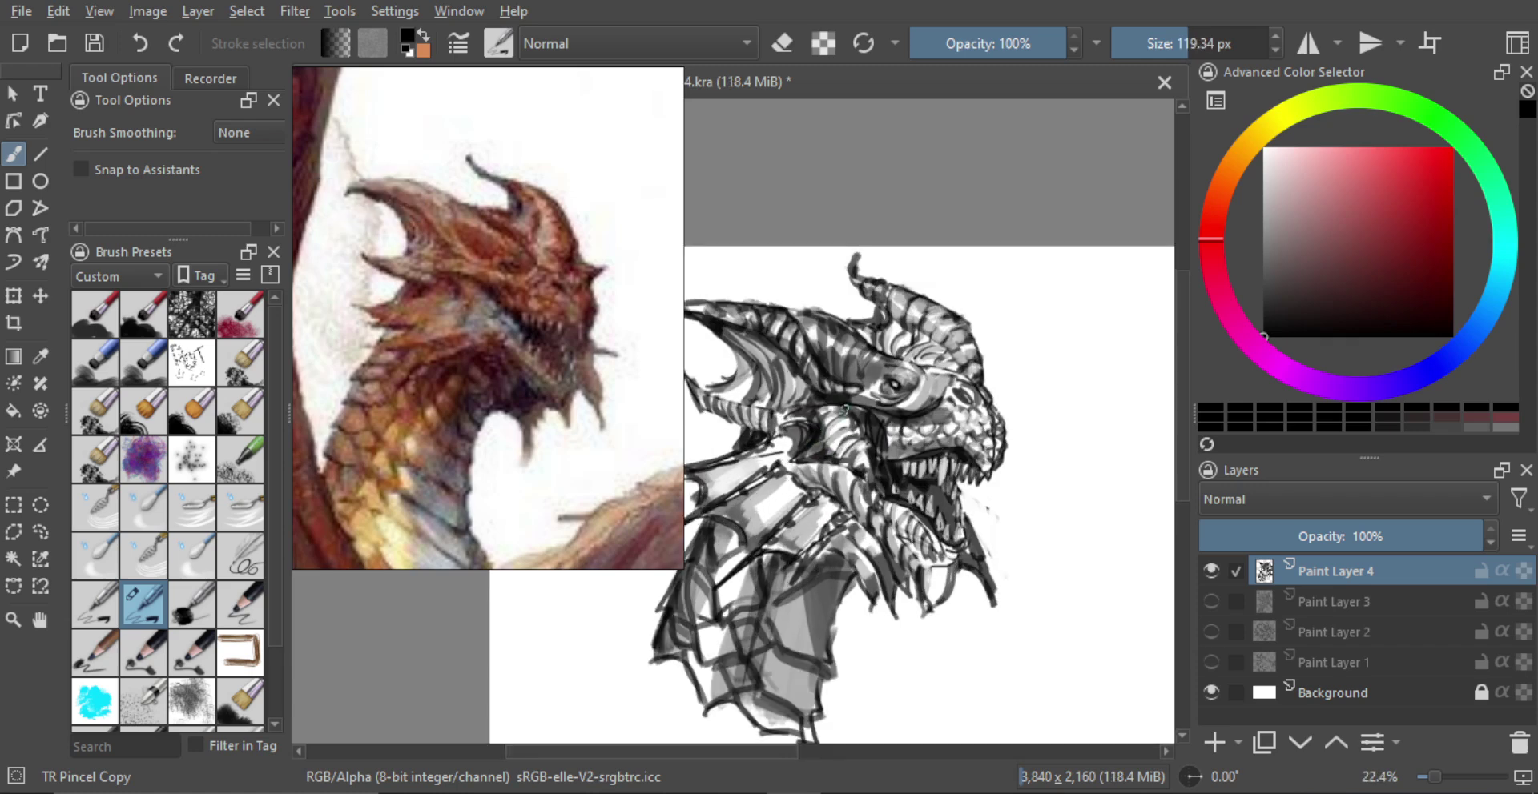
{"action": "scroll", "coordinate": [881, 484], "scroll_direction": "down", "scroll_amount": 2}
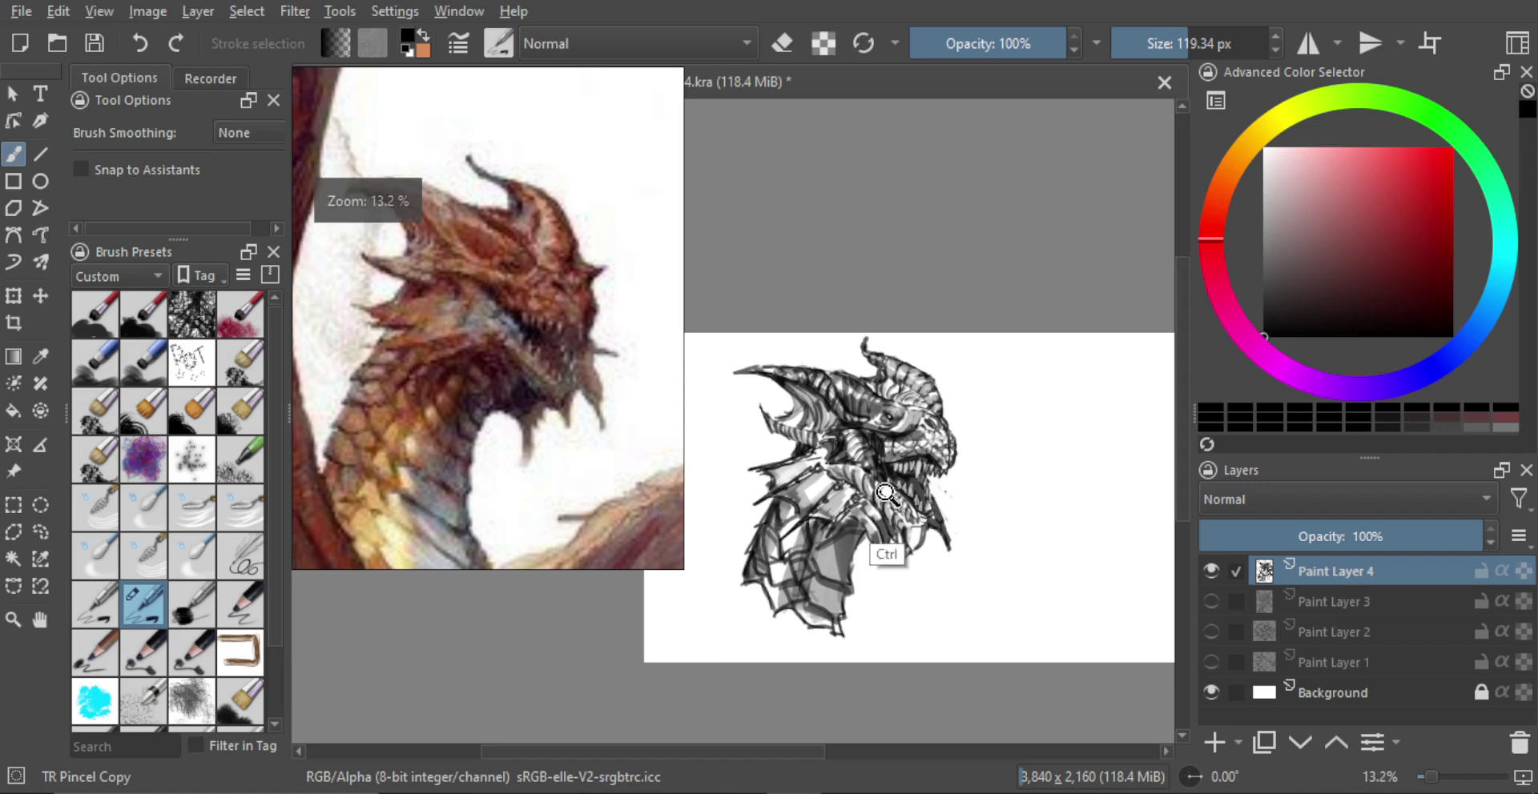
{"action": "scroll", "coordinate": [884, 493], "scroll_direction": "up", "scroll_amount": 1}
{"action": "left_click_drag", "start_coordinate": [822, 460], "coordinate": [807, 458]}
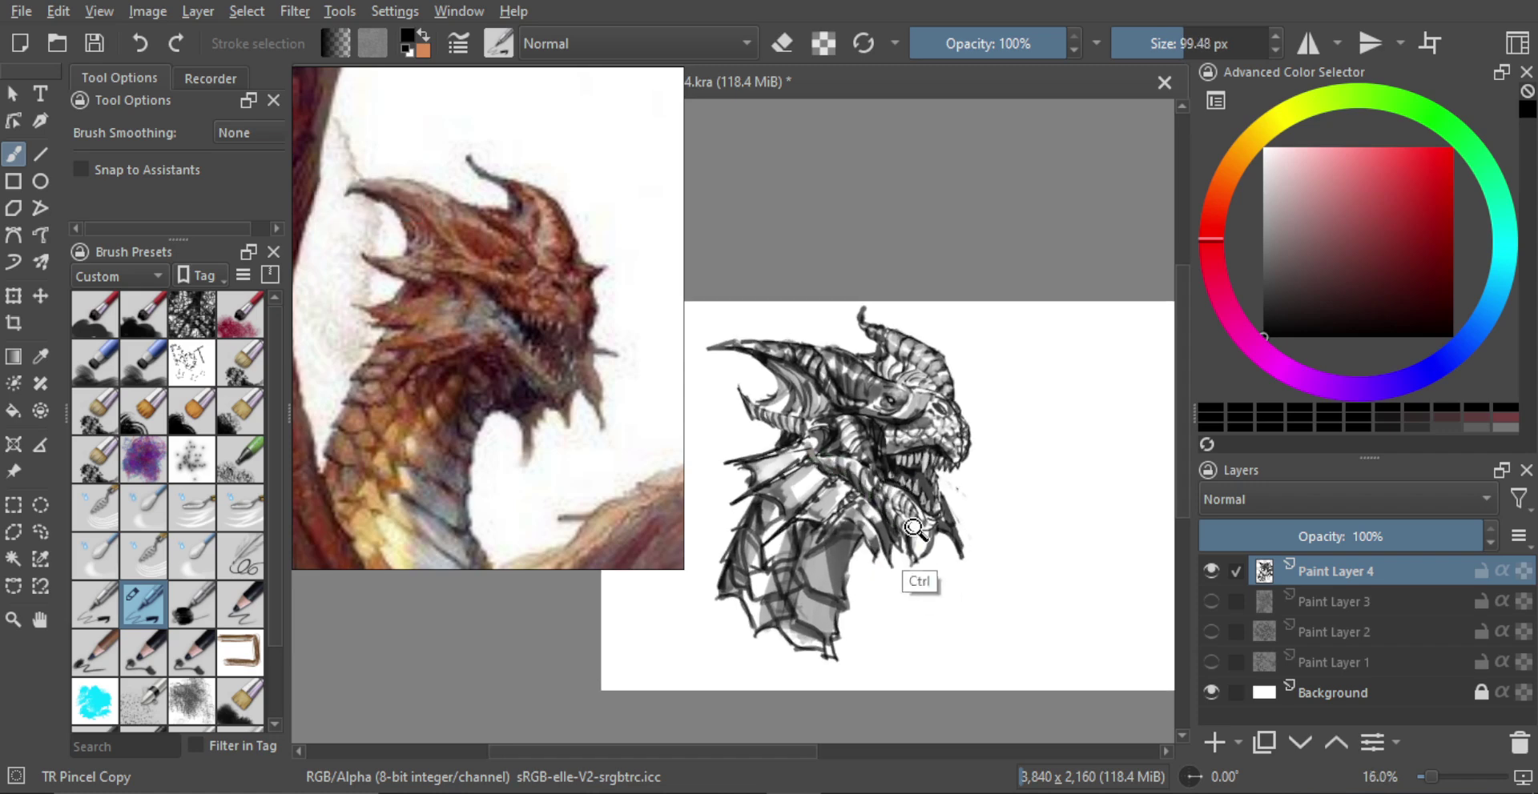
{"action": "scroll", "coordinate": [924, 522], "scroll_direction": "down", "scroll_amount": 2}
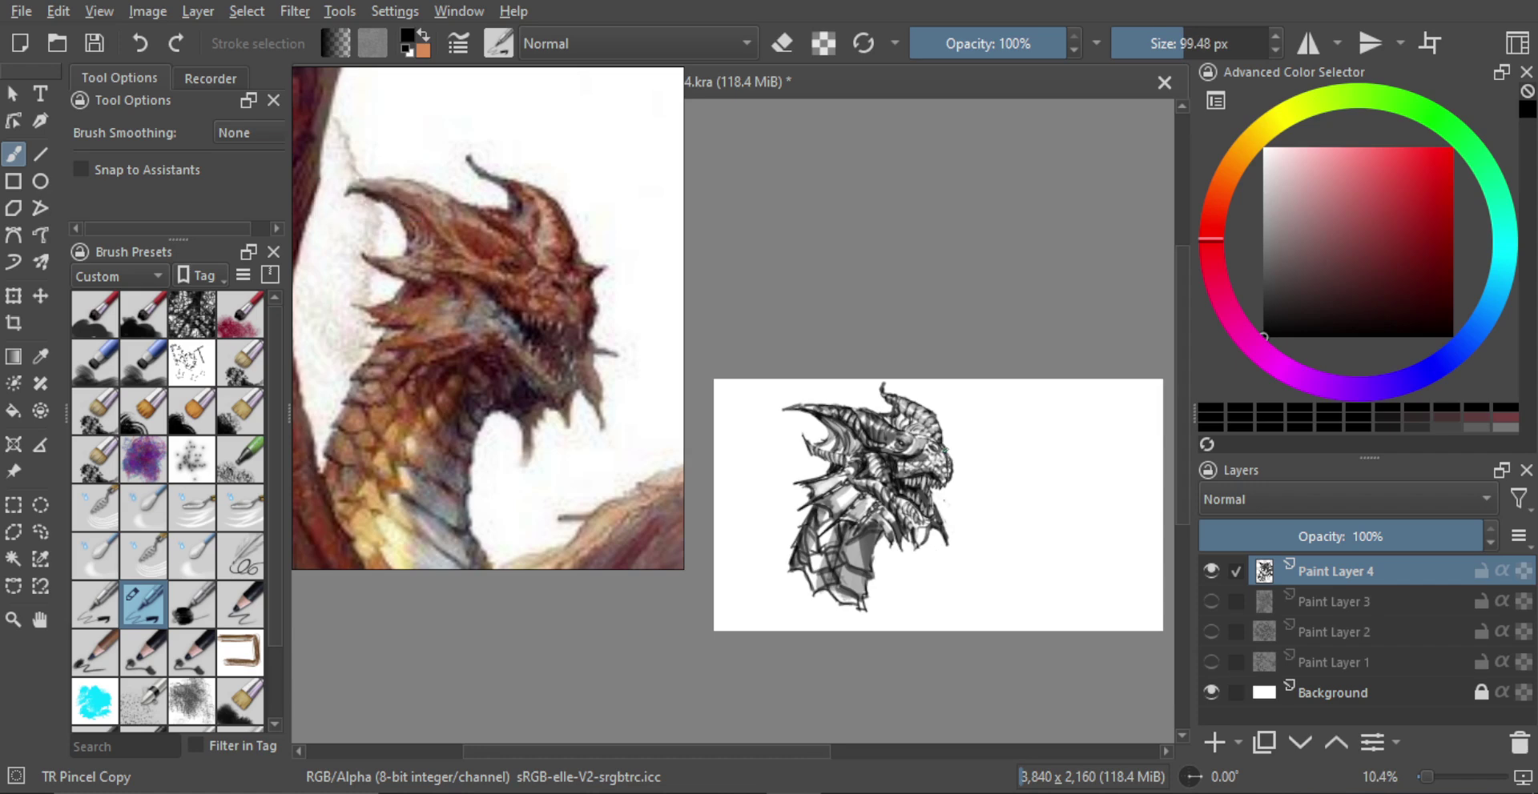